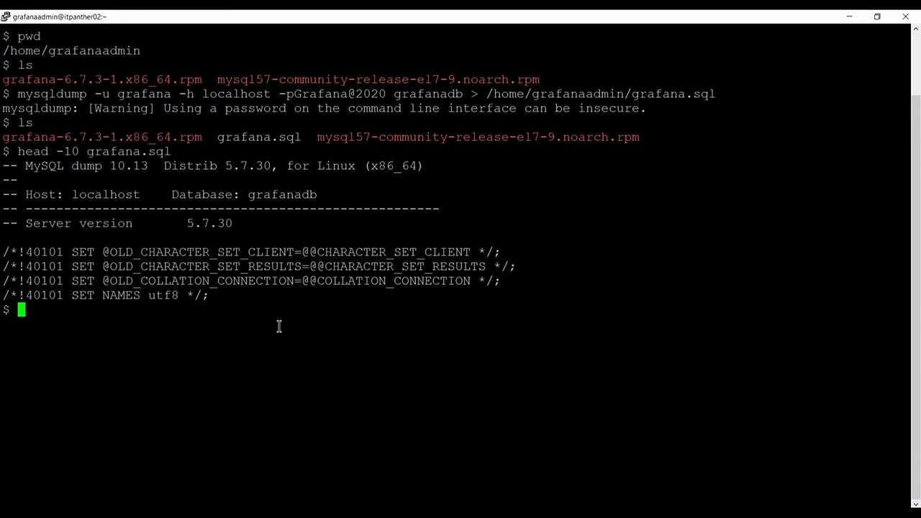
Copy the wget download command from the Grafana upgrade article in Chrome
key(alt+Tab)
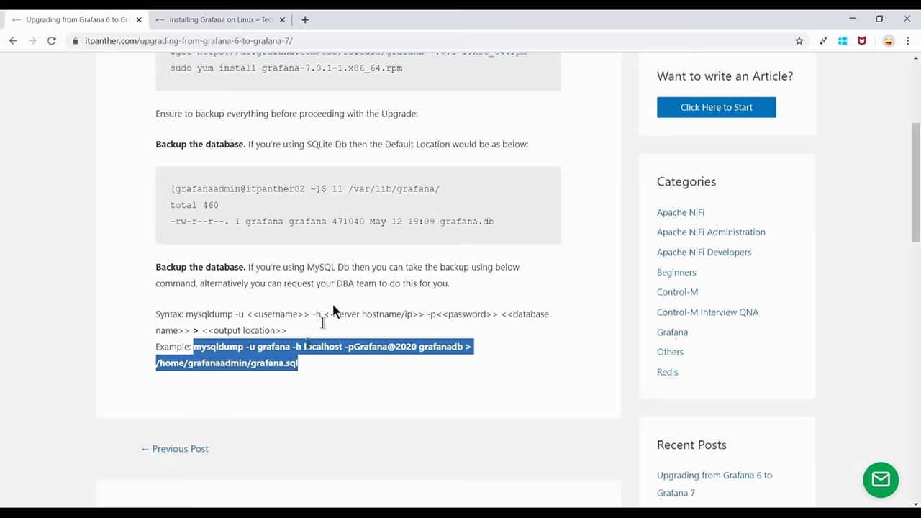
scroll(324, 312, up, 5)
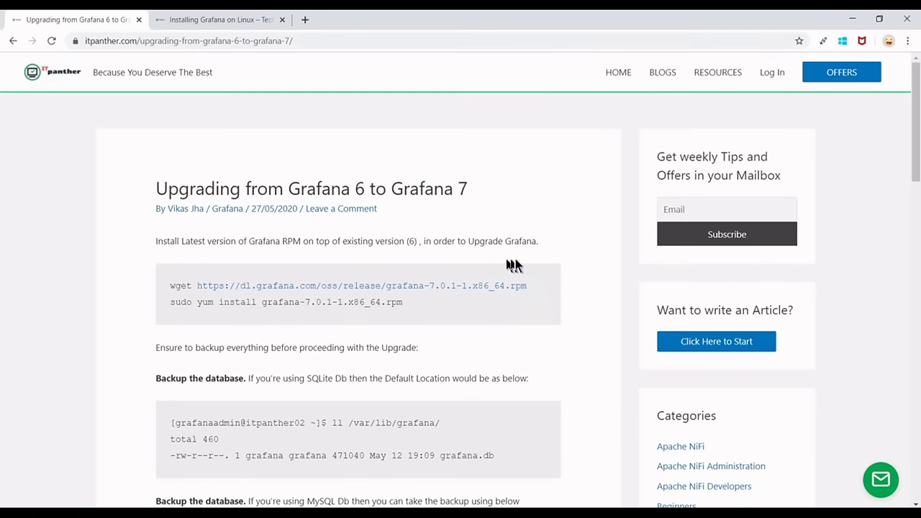
drag(540, 288, 177, 284)
right_click(177, 284)
click(202, 291)
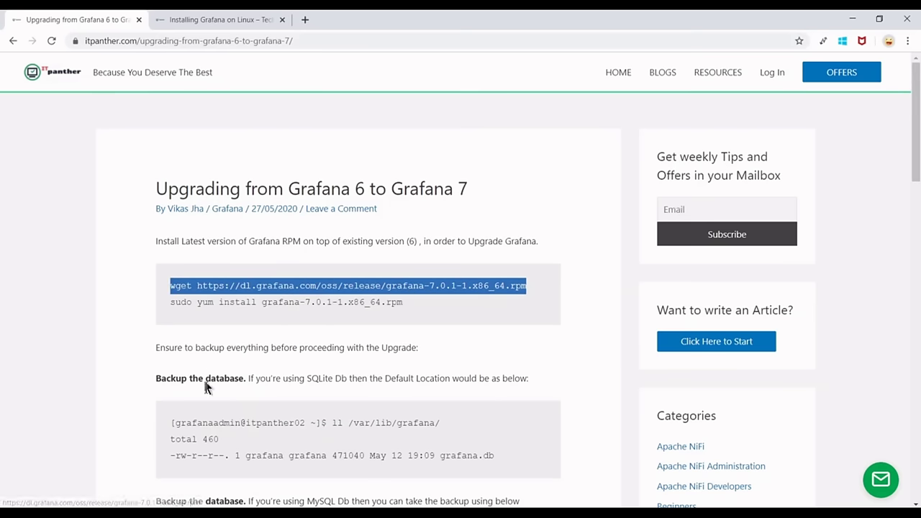
Run the wget command in PuTTY to download grafana-7.0.1-1.x86_64.rpm, then list the home folder
key(alt+Tab)
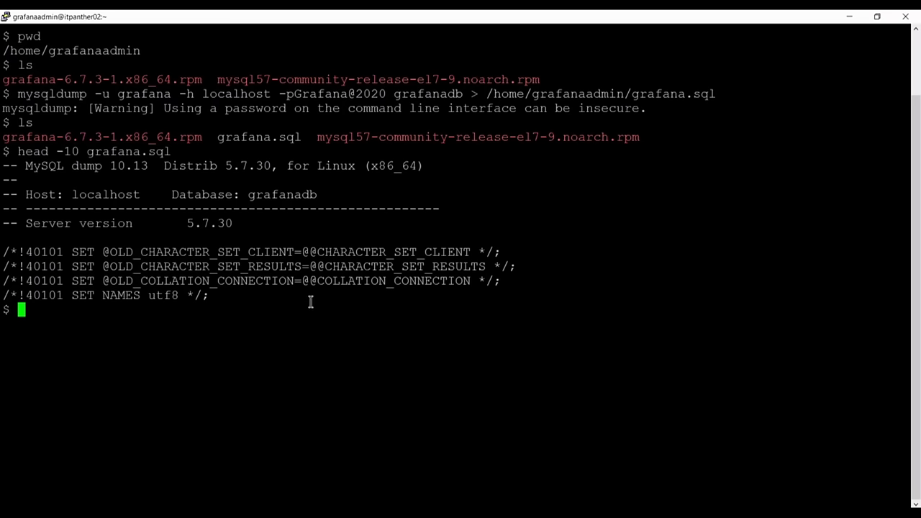
right_click(311, 302)
key(Return)
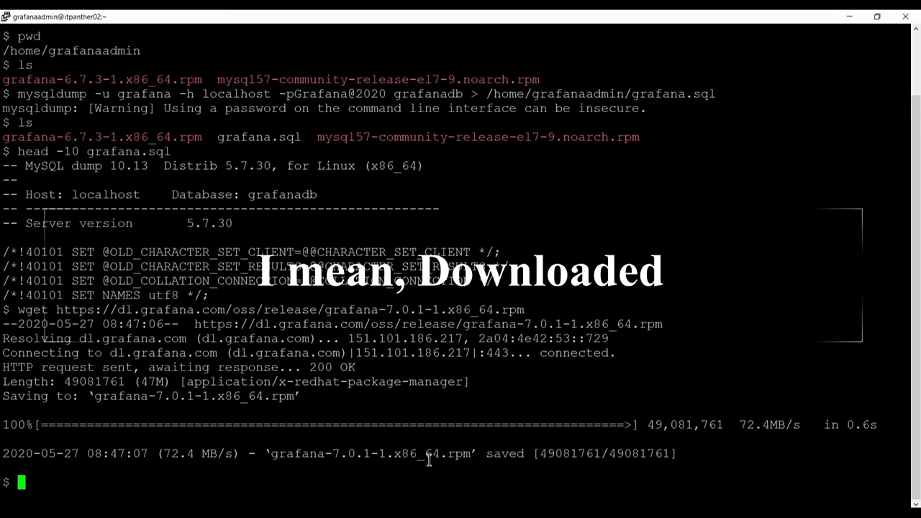
text(ll)
key(Return)
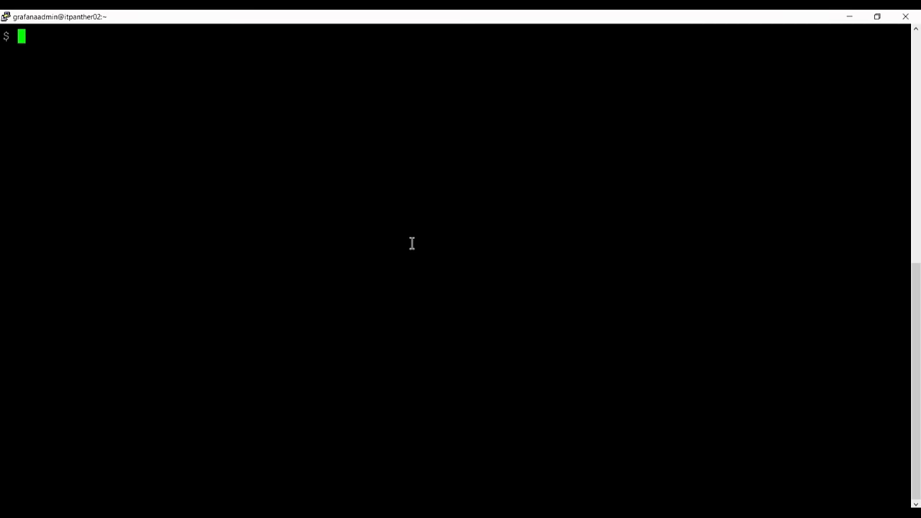
Run 'sudo yum install grafana-7.0.1-1.x86_64.rpm' and confirm with y to upgrade from 6.7.3
right_click(411, 243)
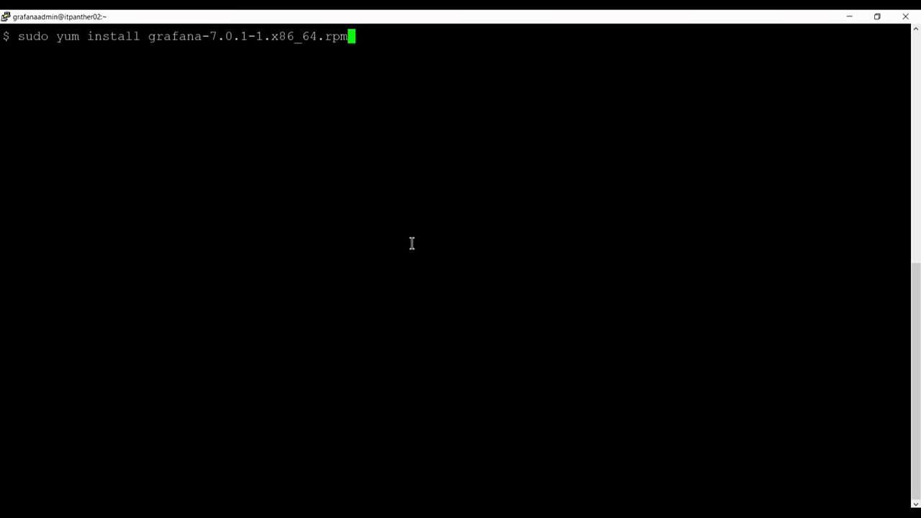
key(Return)
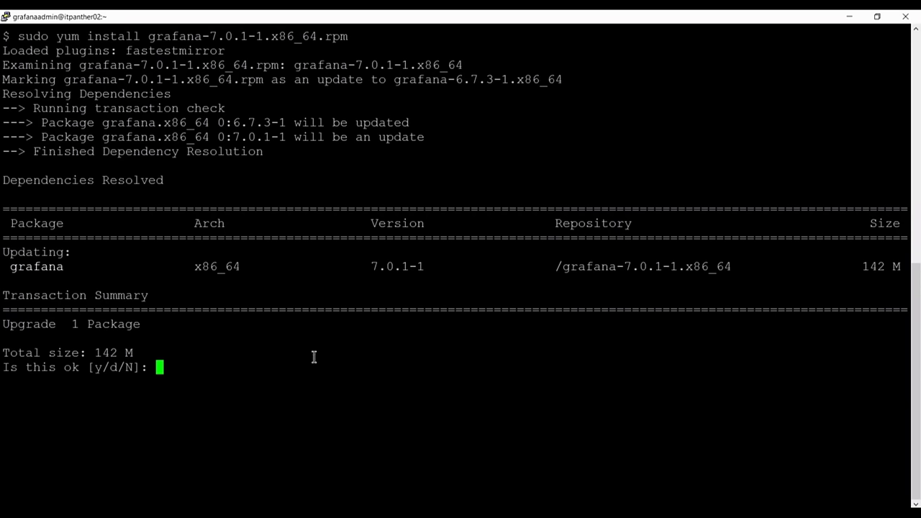
text(y)
key(Return)
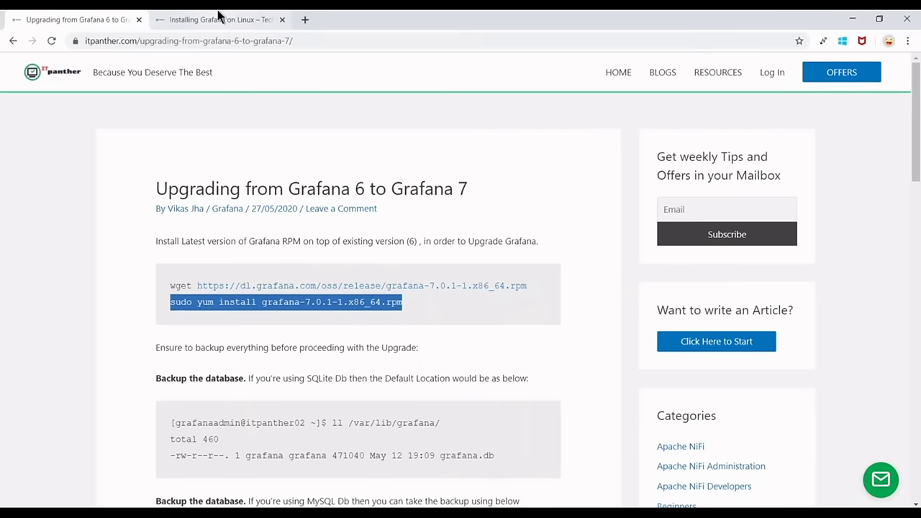
Copy the systemctl status grafana-server command from the Installing Grafana on Linux article
click(222, 17)
scroll(400, 258, down, 12)
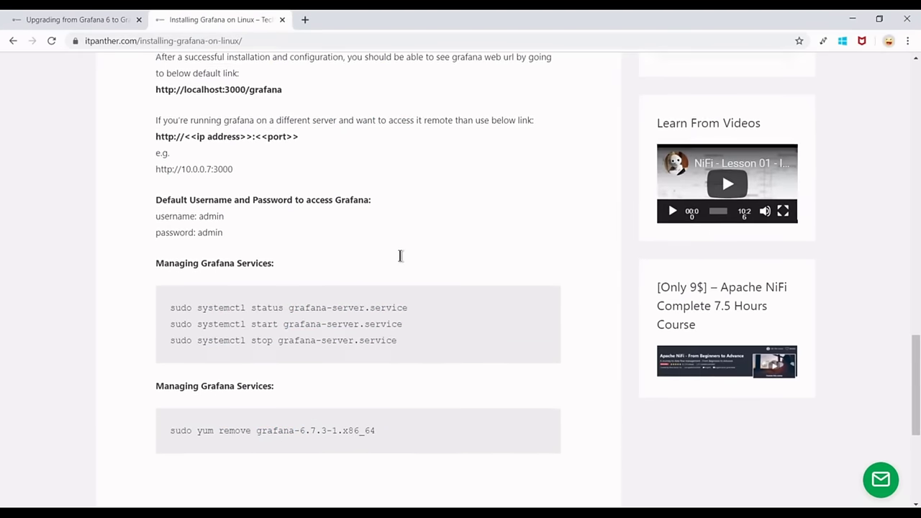
scroll(399, 258, up, 3)
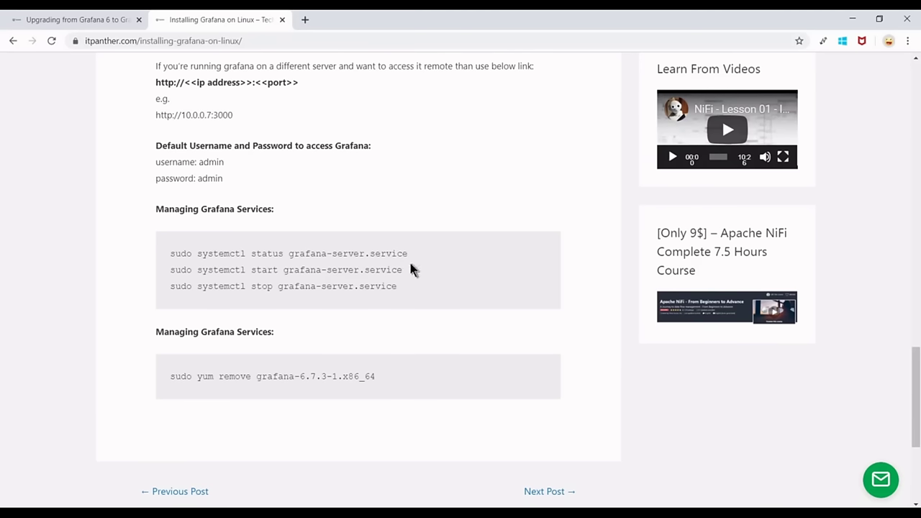
drag(408, 253, 162, 255)
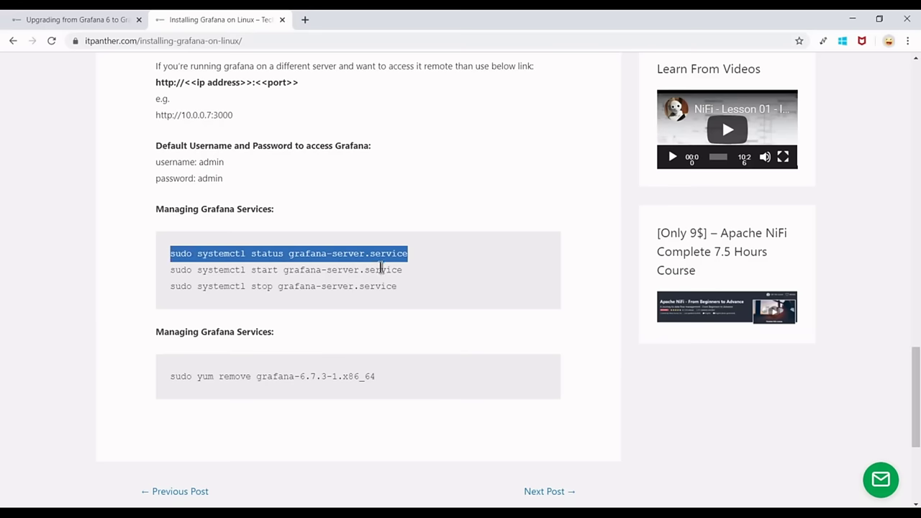
key(alt+Tab)
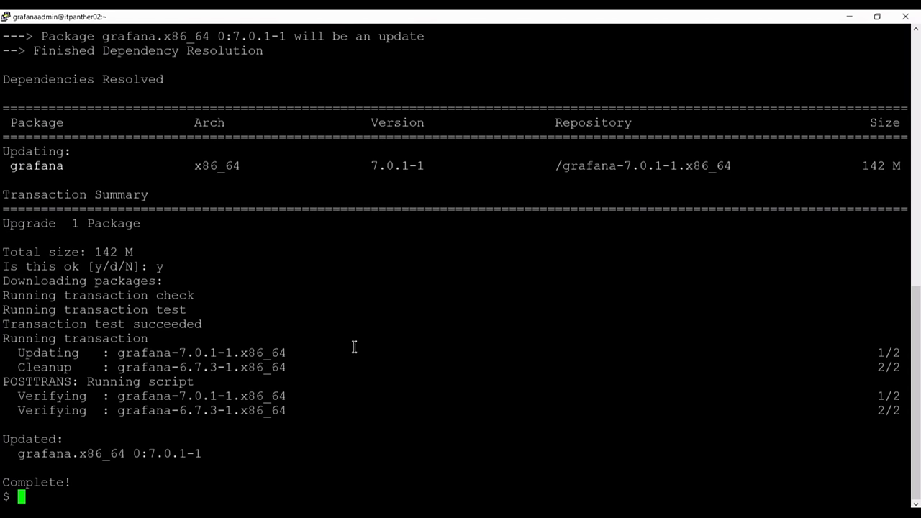
Confirm grafana-server is running and find http_port = 3010 in grafana.ini
right_click(354, 347)
key(Return)
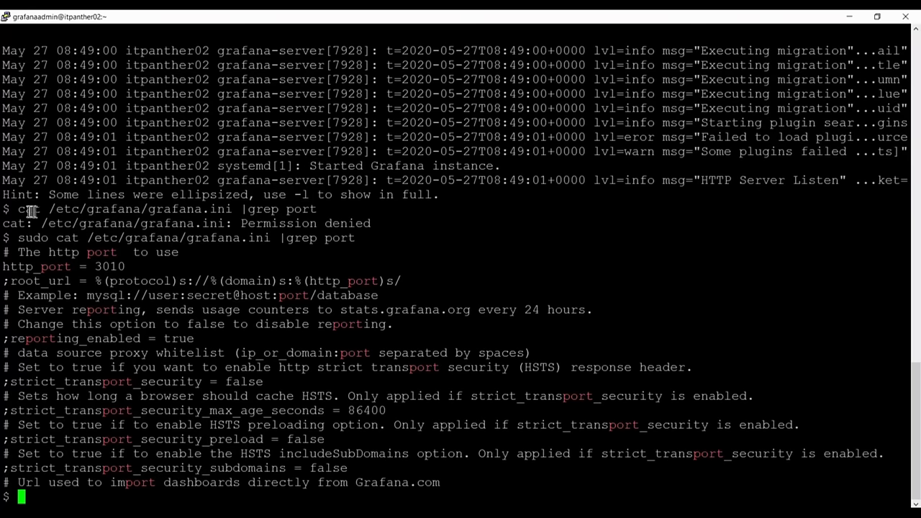
drag(17, 209, 317, 208)
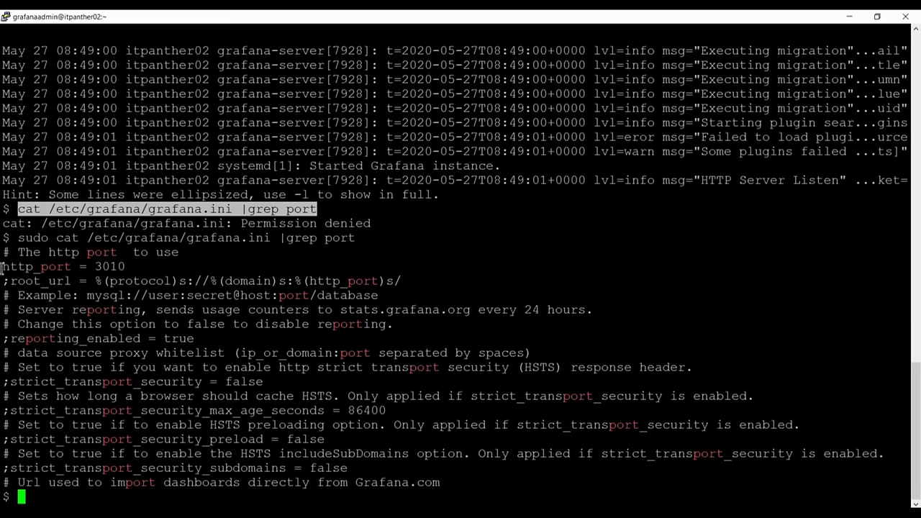
drag(2, 268, 70, 267)
click(104, 267)
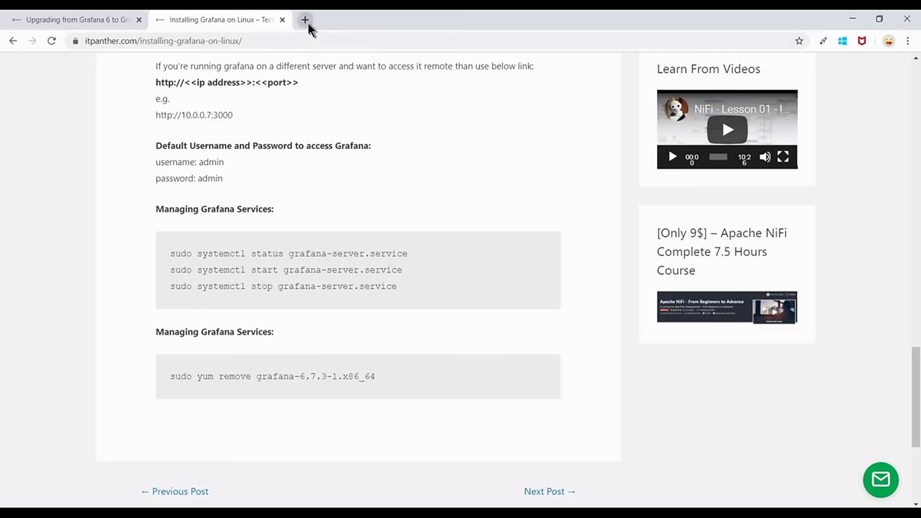
click(306, 20)
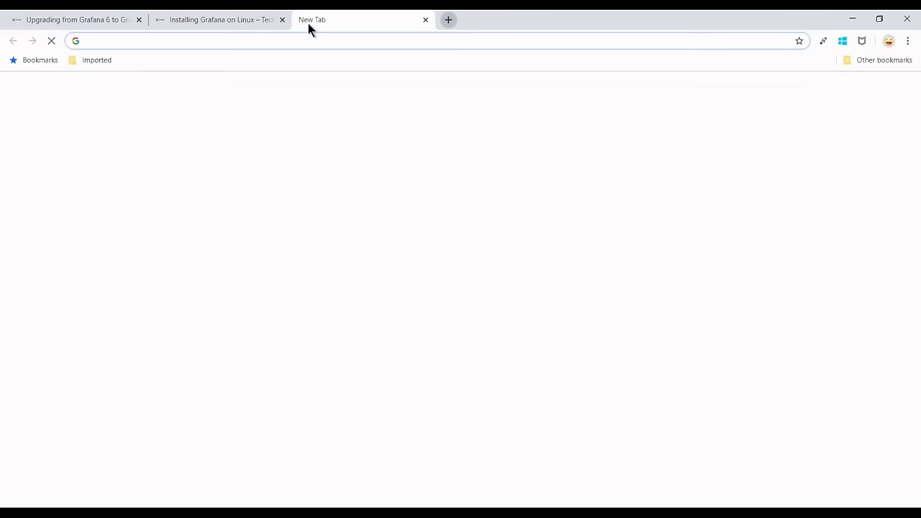
key(ctrl+v)
key(Return)
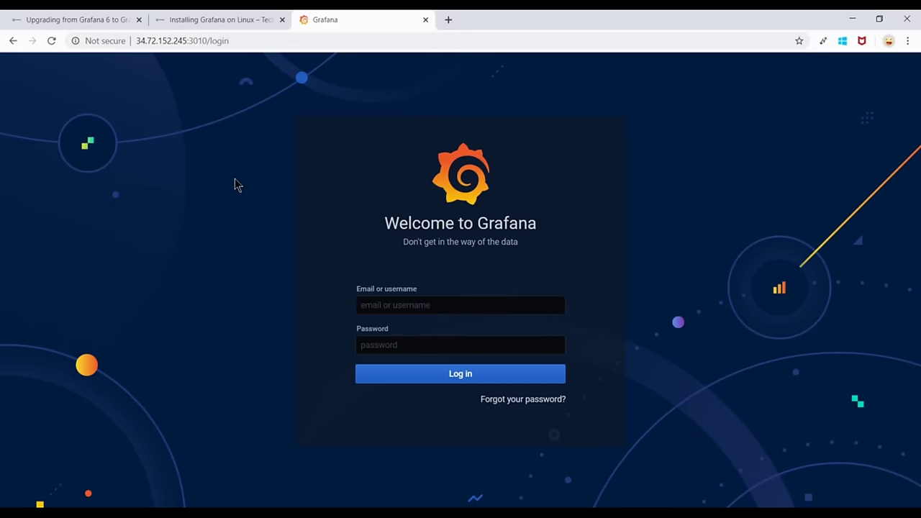
click(435, 306)
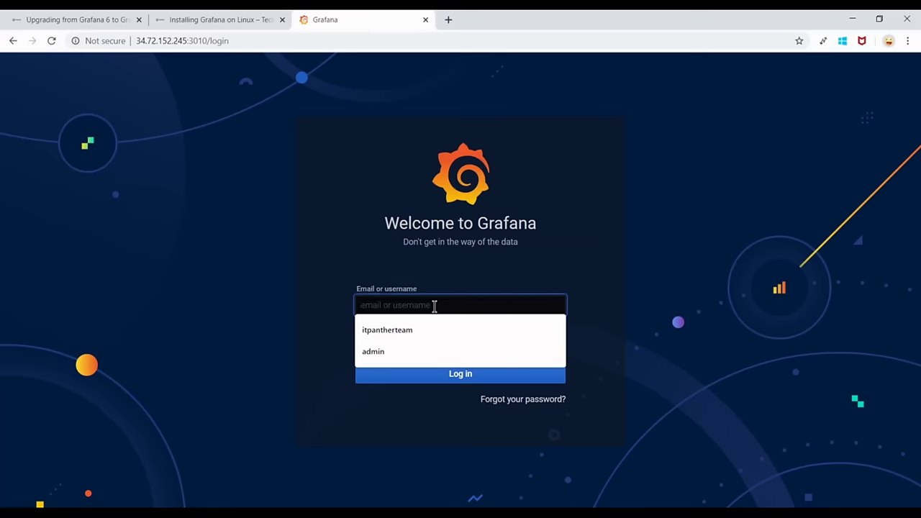
text(a)
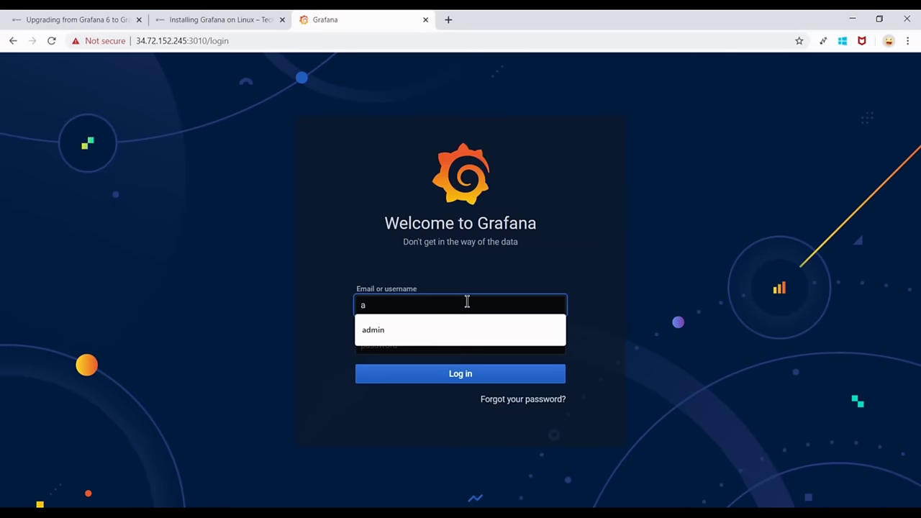
text(dmin)
key(Tab)
text(adm***********)
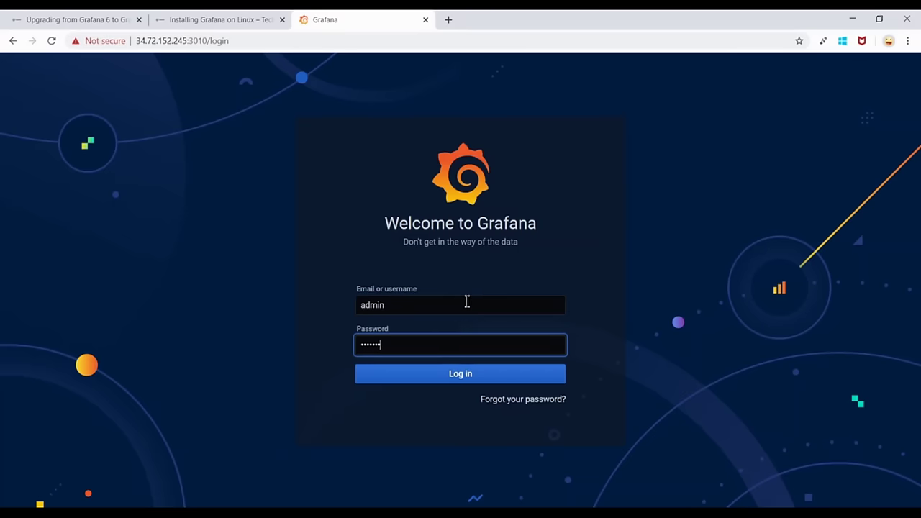
key(Return)
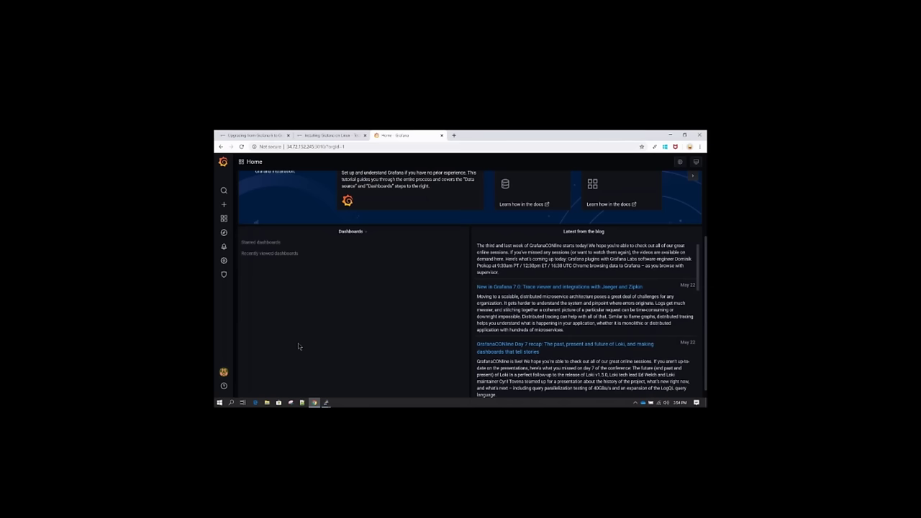
mouse_move(228, 385)
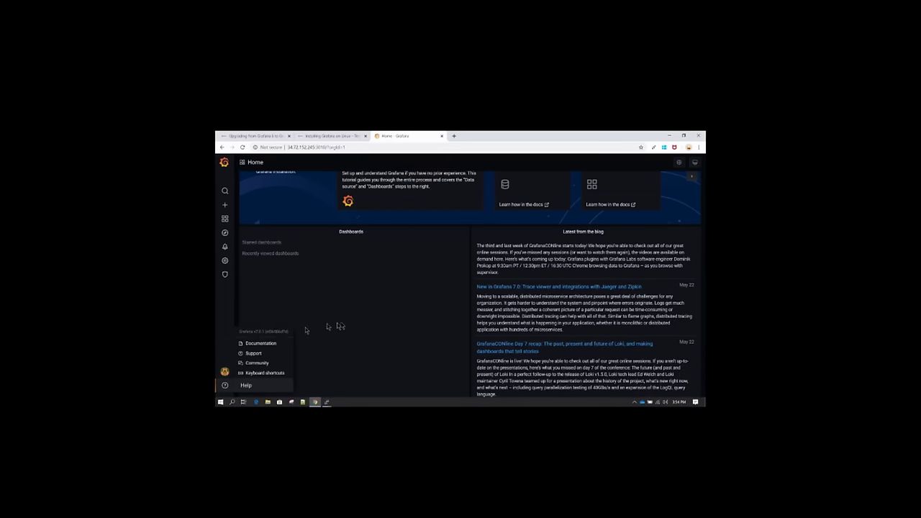
scroll(416, 317, up, 3)
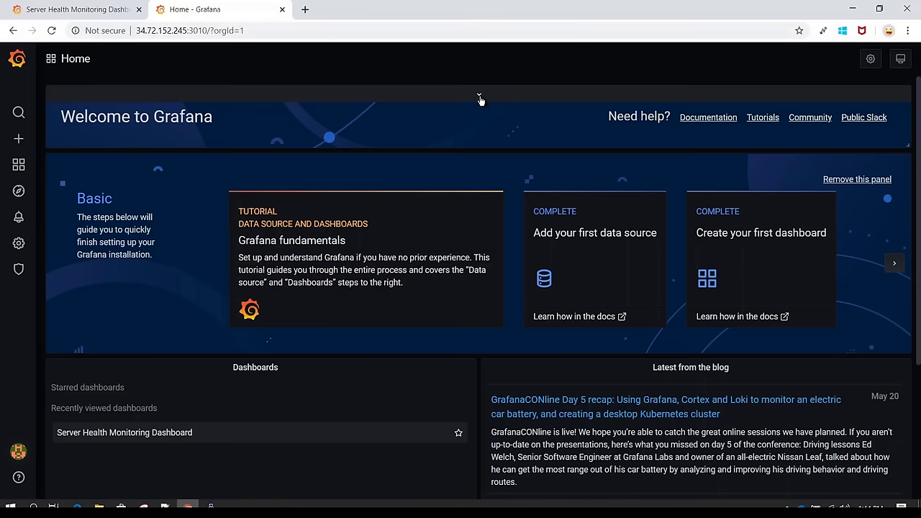
click(479, 97)
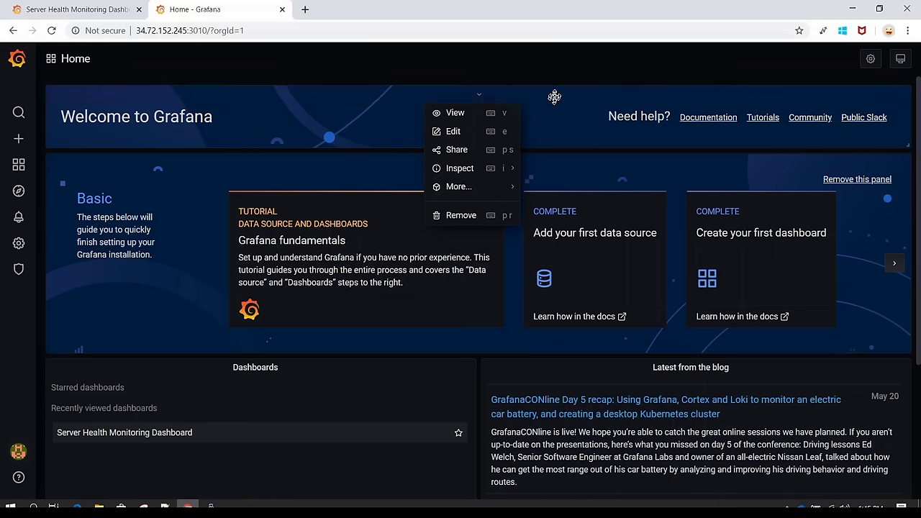
click(555, 119)
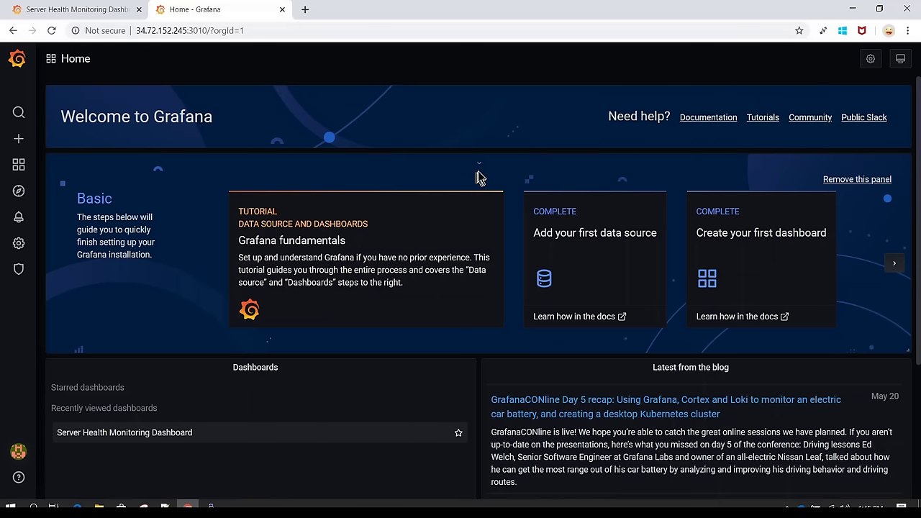
click(482, 171)
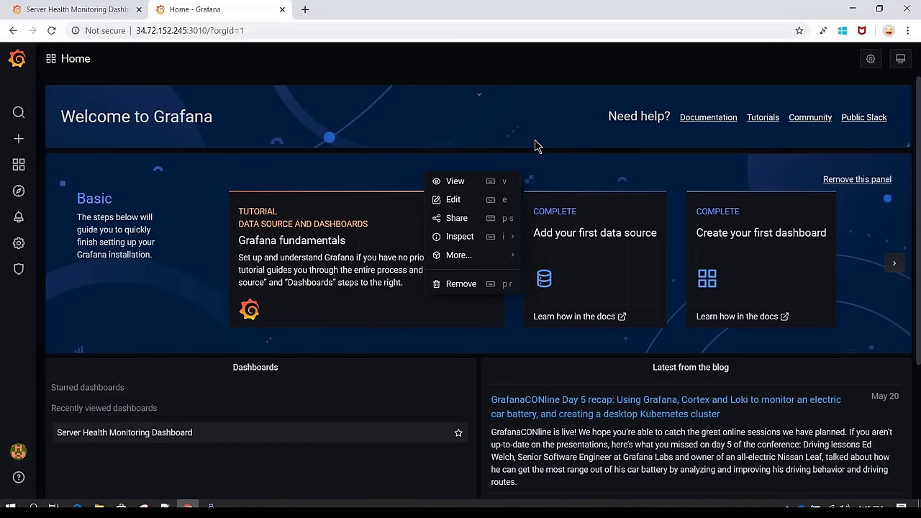
click(535, 146)
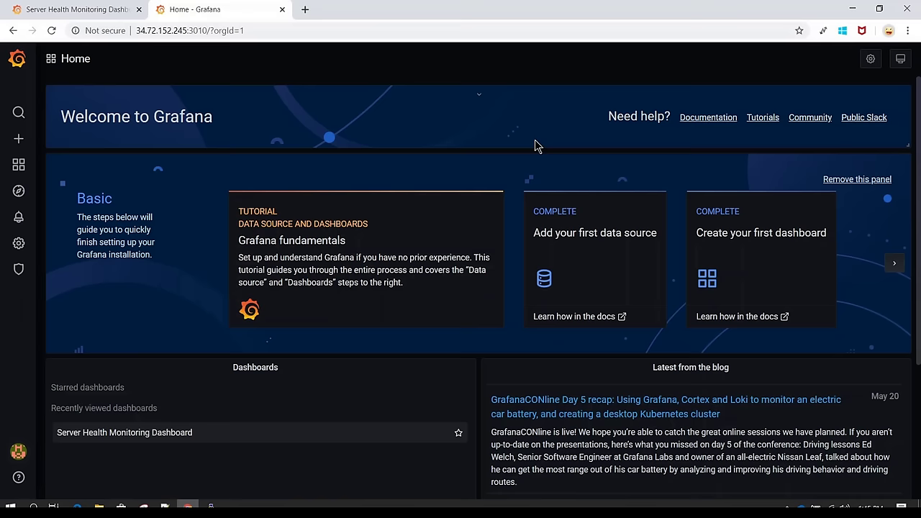
scroll(481, 338, down, 1)
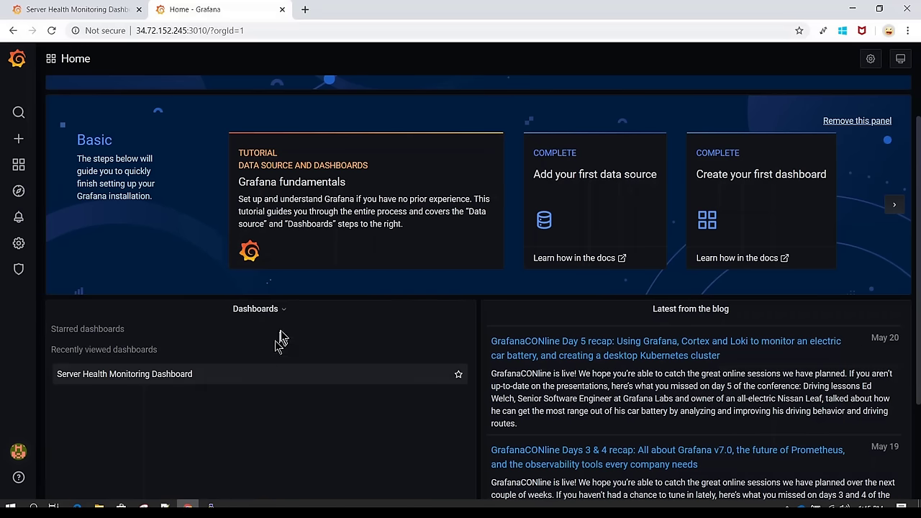
click(281, 313)
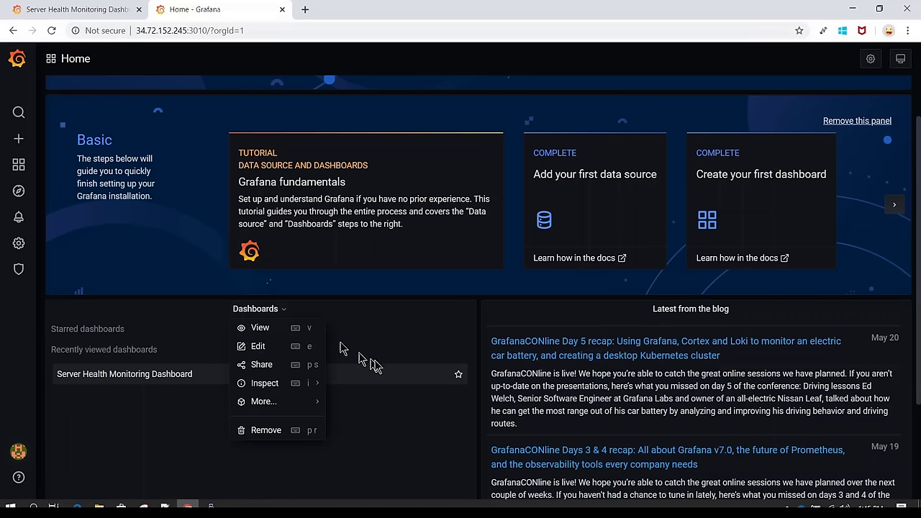
click(420, 444)
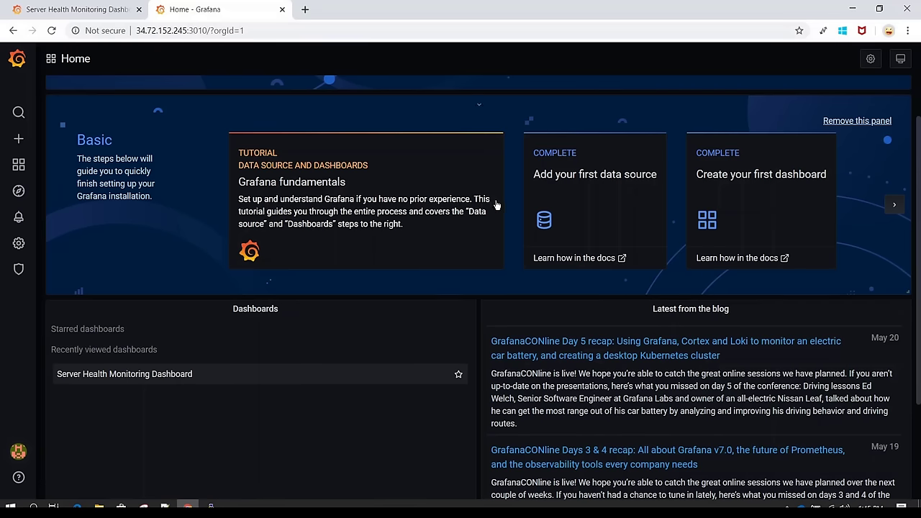
scroll(497, 206, up, 1)
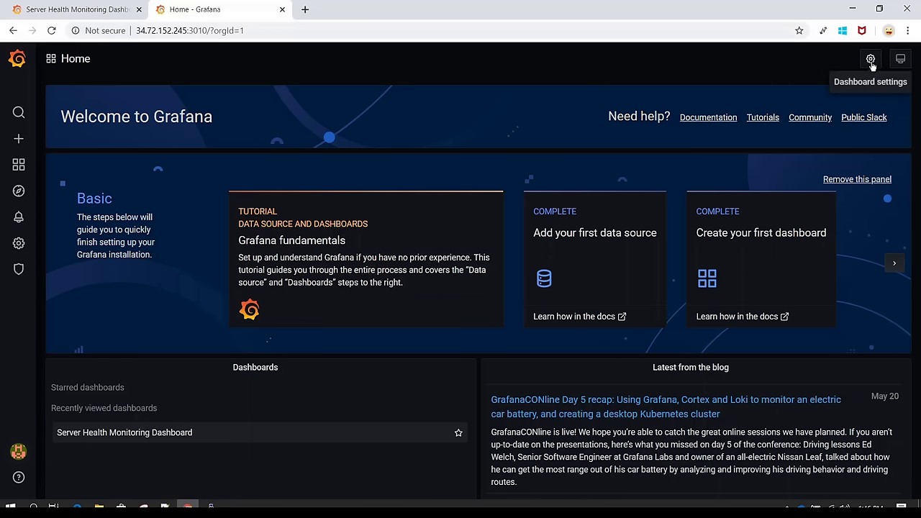
click(871, 61)
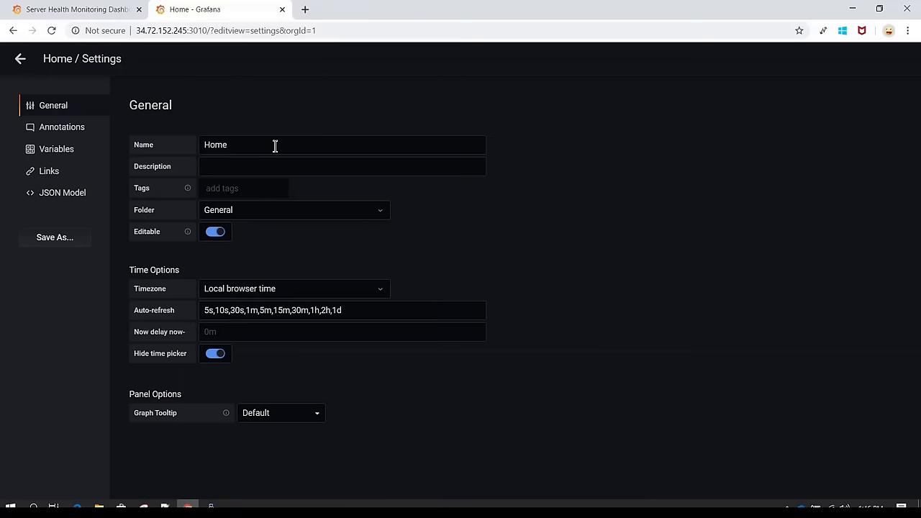
click(20, 59)
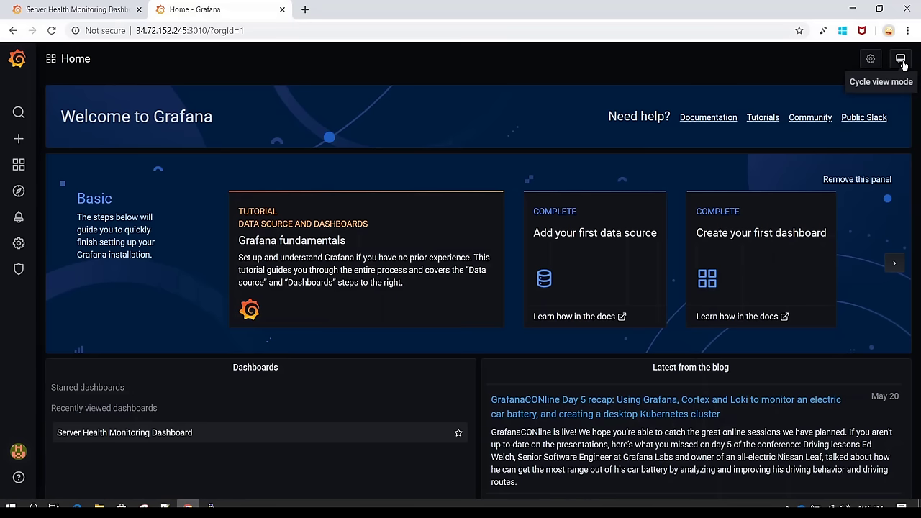
Cycle the Home dashboard through TV kiosk to full kiosk, then switch to Server Health Monitoring Dashboard
click(900, 61)
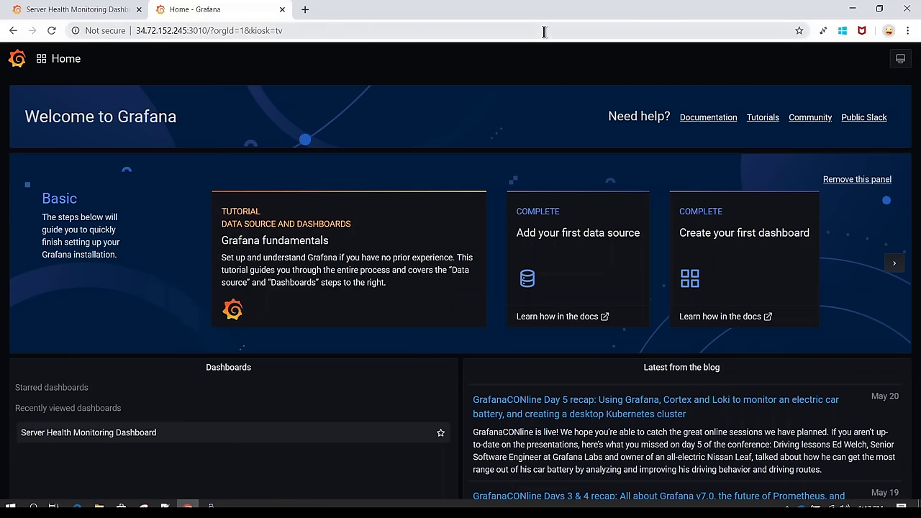
click(900, 60)
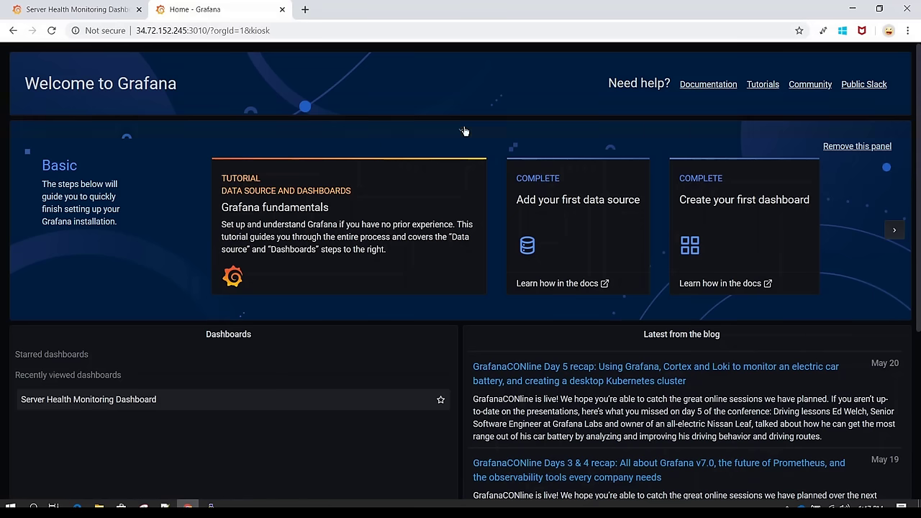
click(94, 8)
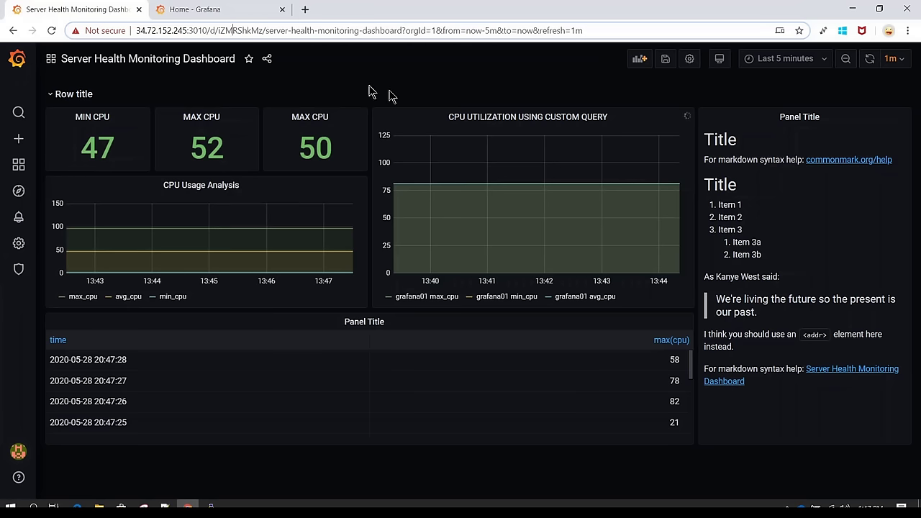
Cycle Server Health Monitoring Dashboard to full kiosk view, then return to the Home tab
click(721, 60)
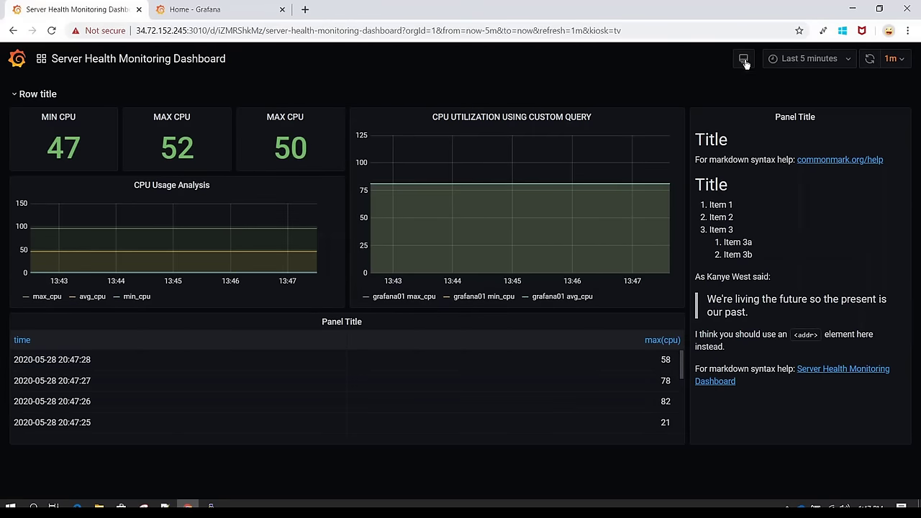
click(745, 62)
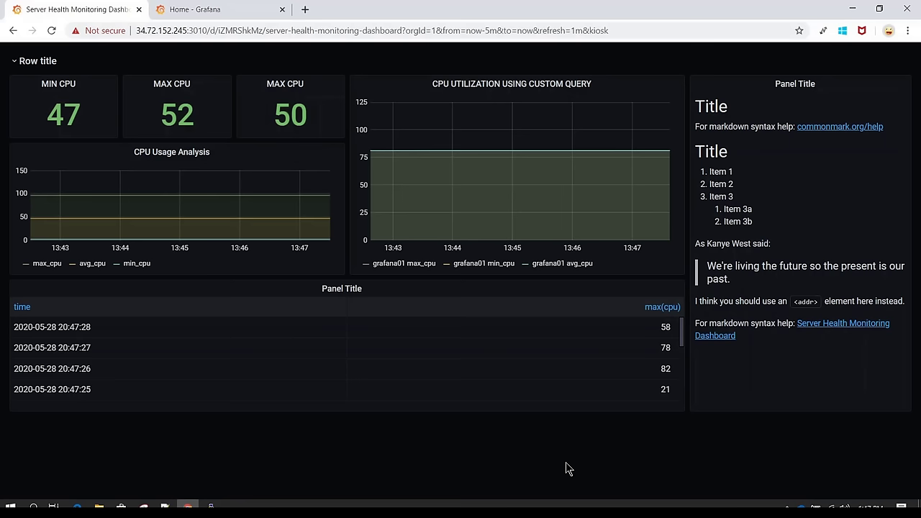
click(220, 12)
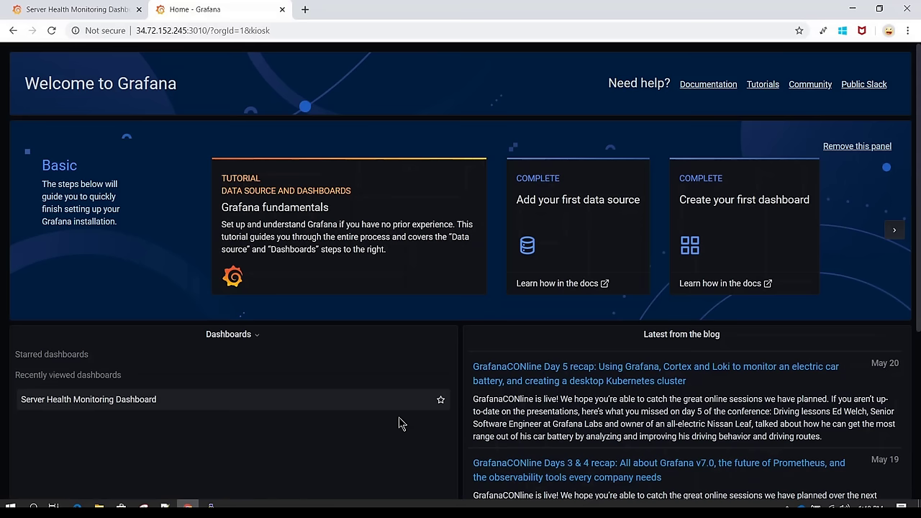
Exit kiosk mode with Esc while toggling browser full screen on and off with F11
key(F11)
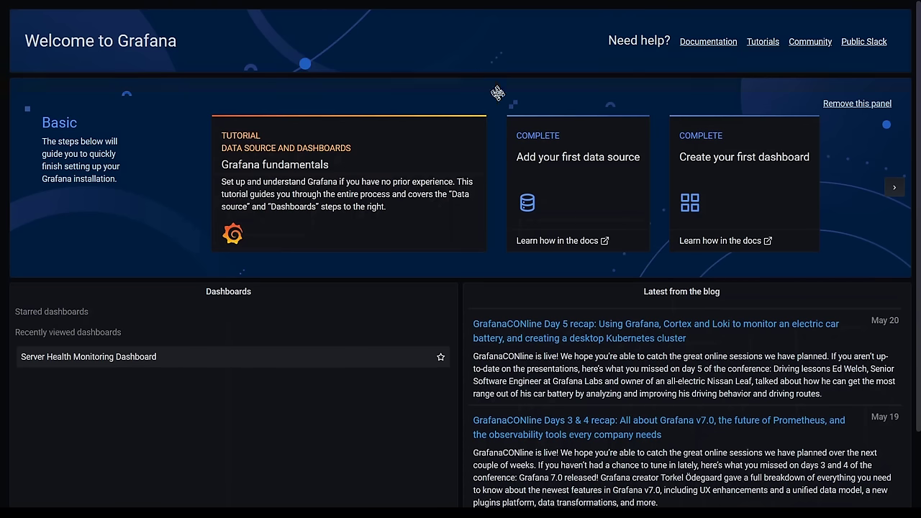
key(Escape)
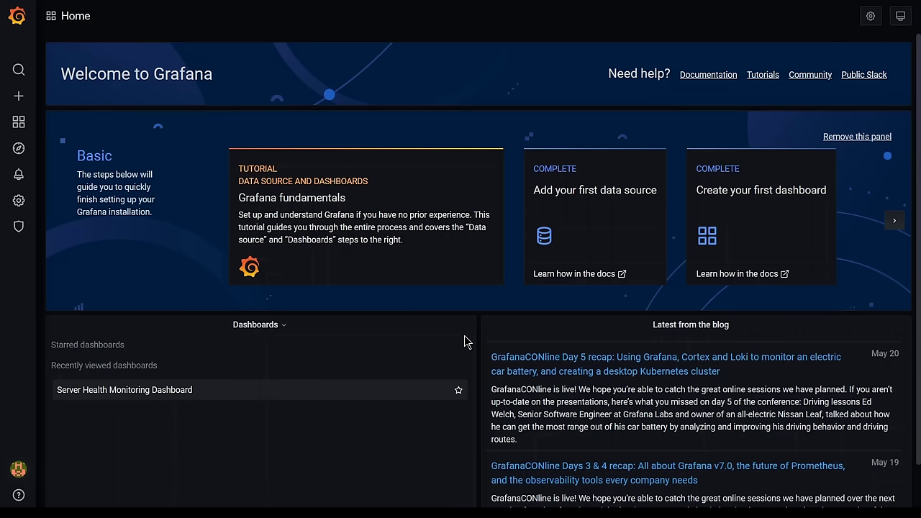
key(F11)
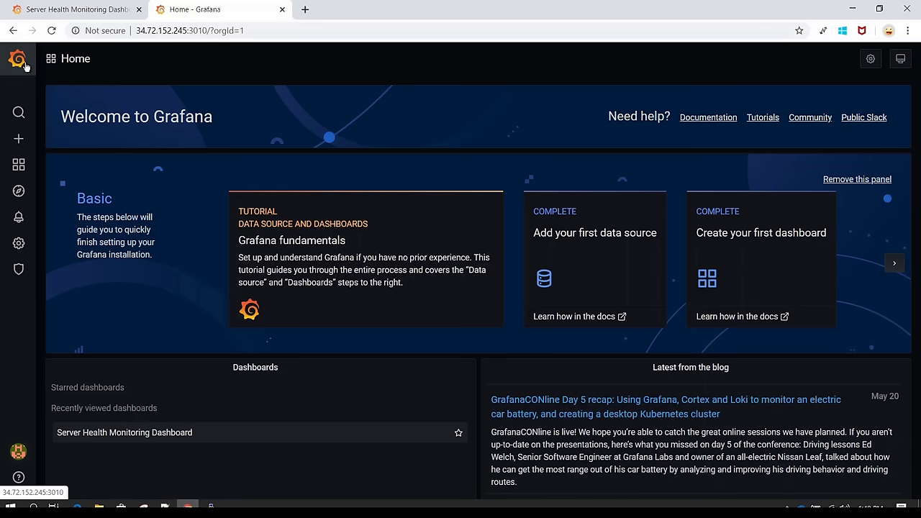
Reload Home via the Grafana logo and open the dashboard search
click(25, 67)
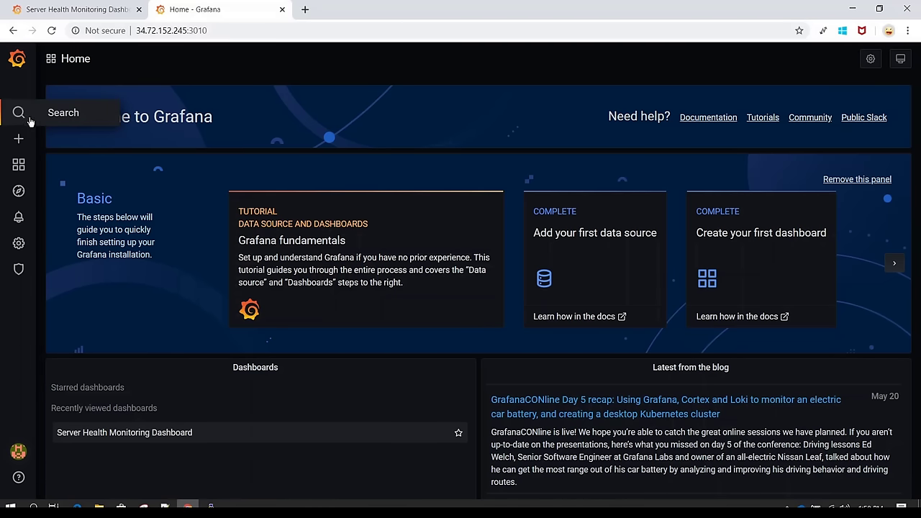
click(20, 115)
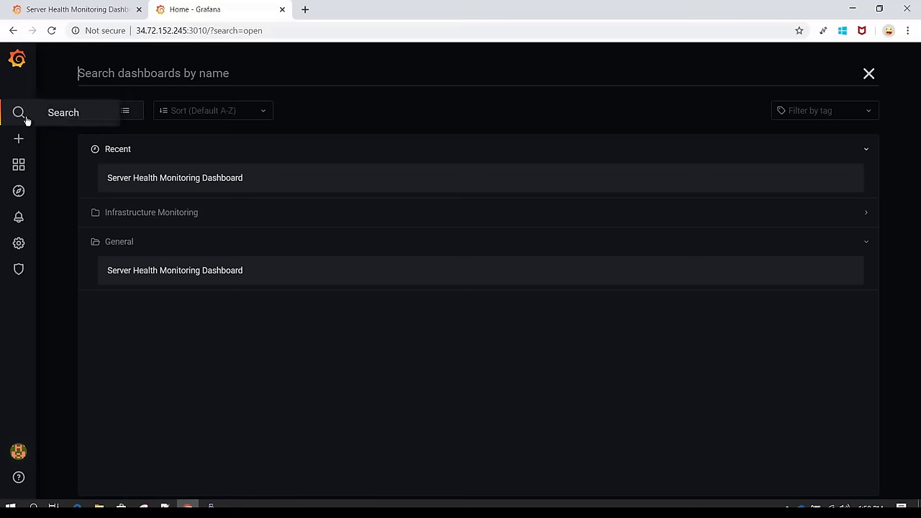
mouse_move(22, 146)
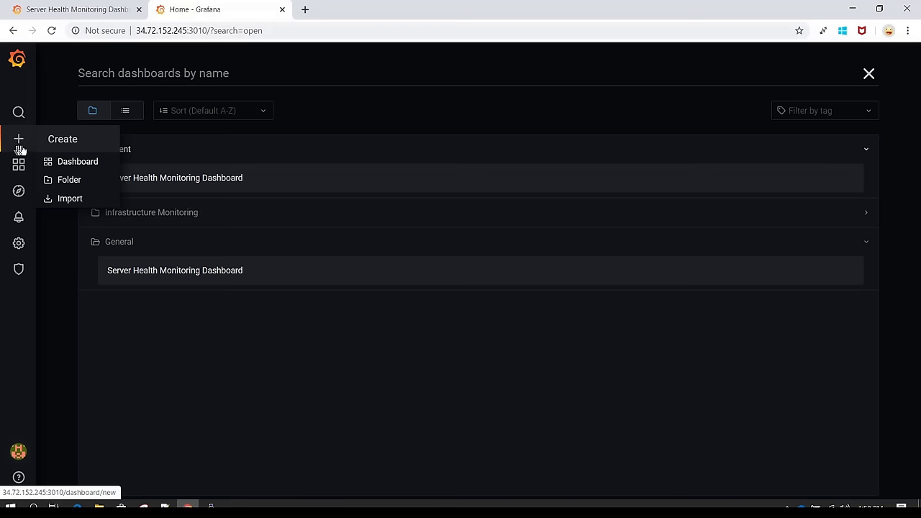
Create a new dashboard with an empty graph panel and return to the dashboard
click(78, 163)
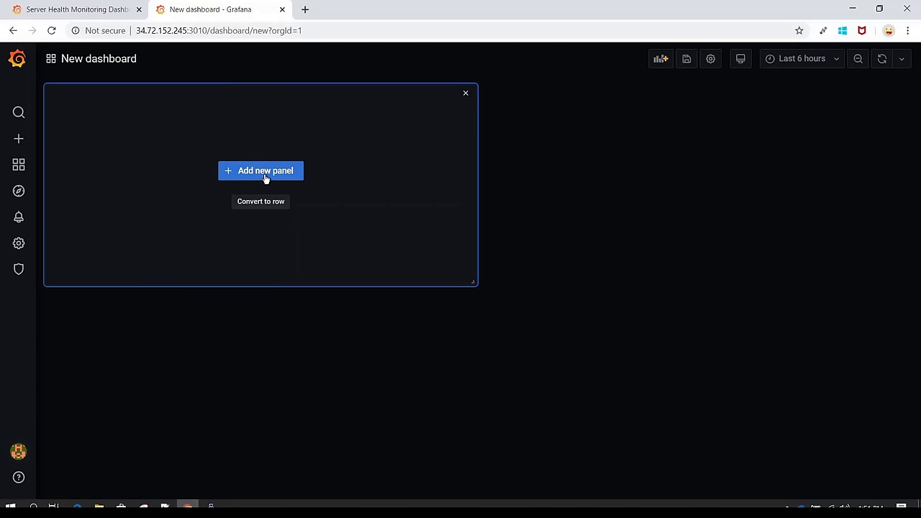
click(266, 179)
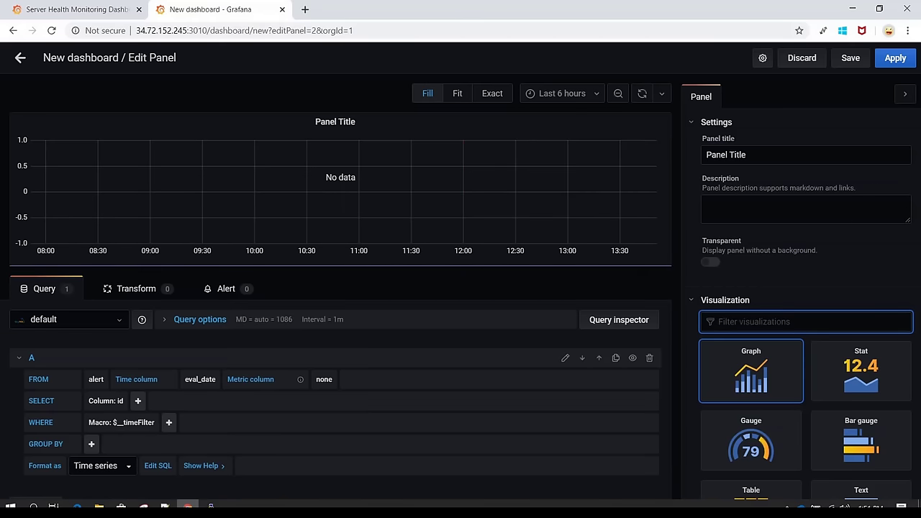
scroll(884, 350, down, 5)
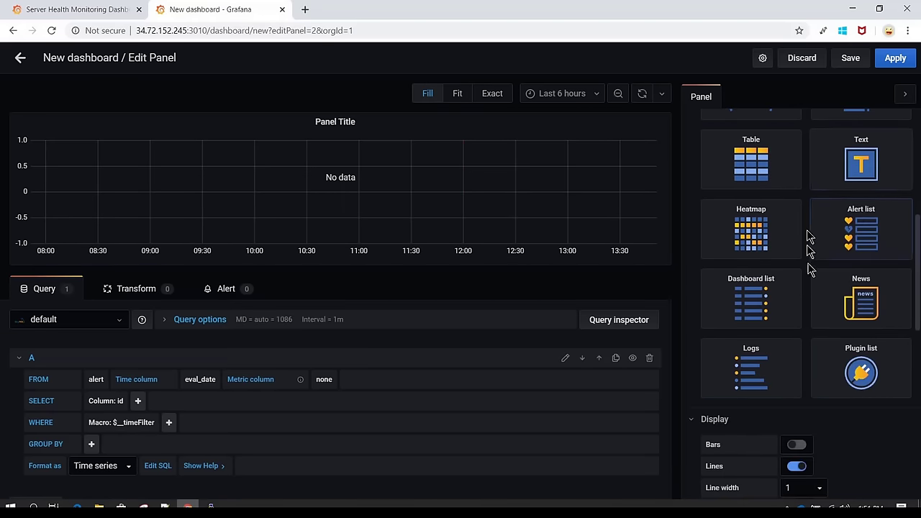
scroll(818, 323, up, 5)
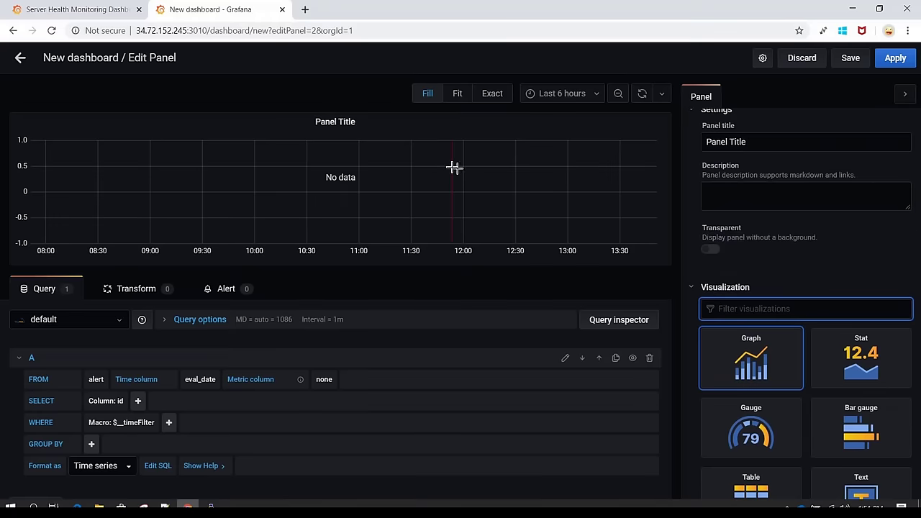
click(119, 323)
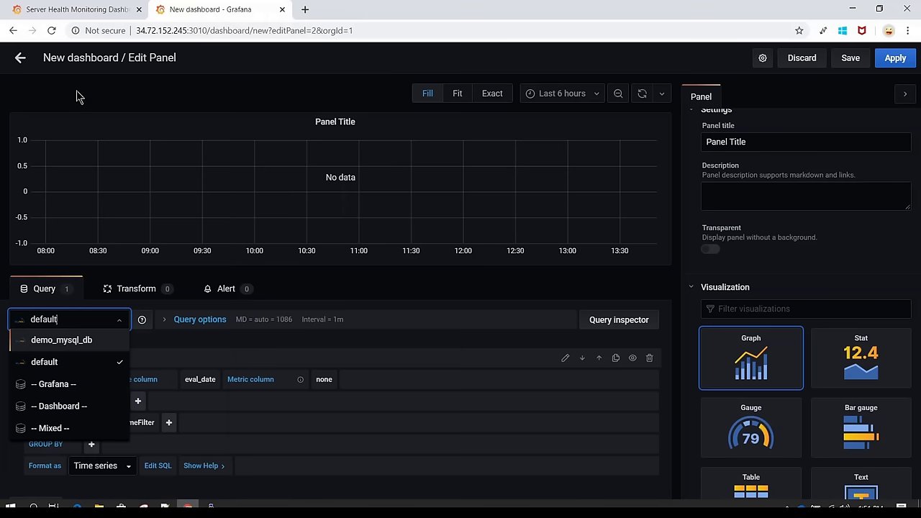
click(21, 59)
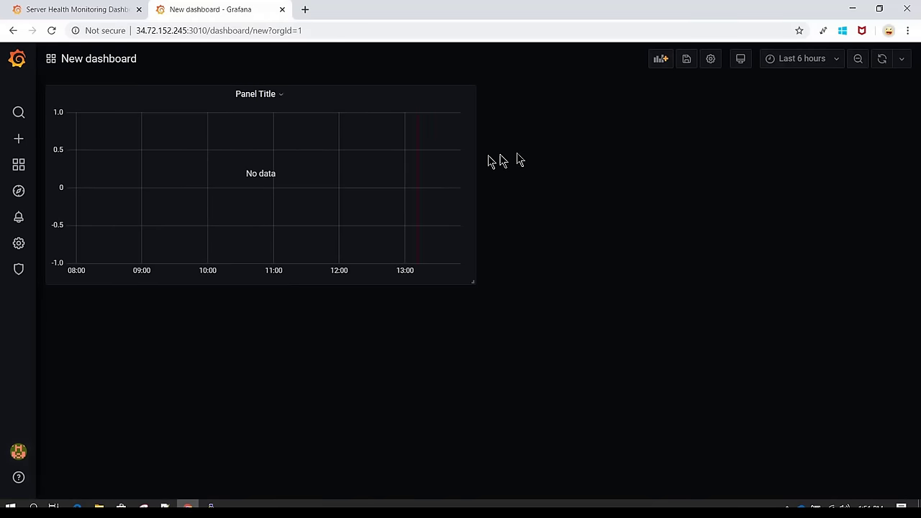
Edit the panel and change its title to 'Panel 1'
click(281, 100)
click(261, 136)
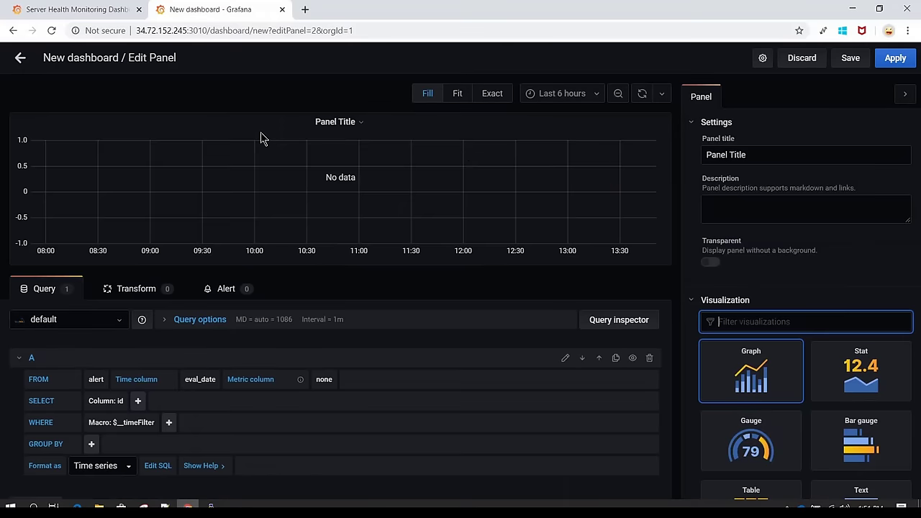
drag(772, 154, 576, 167)
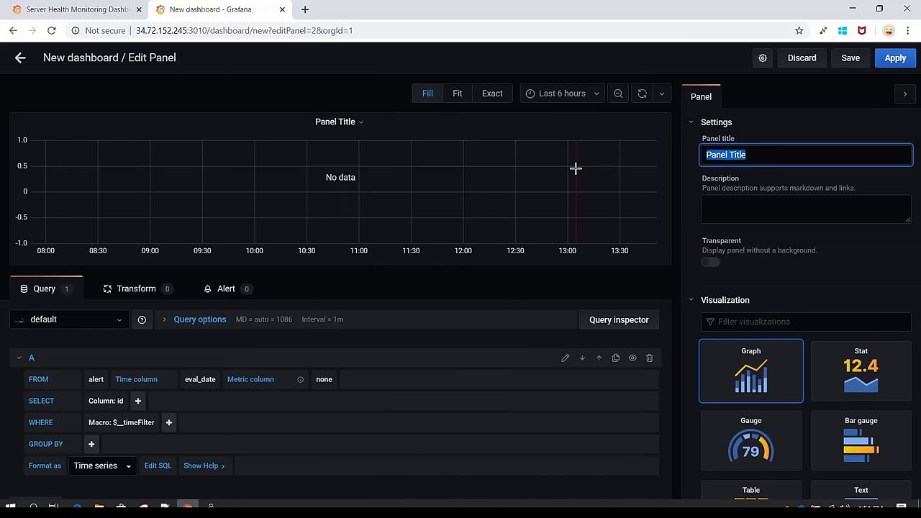
text(Panel 1)
click(895, 58)
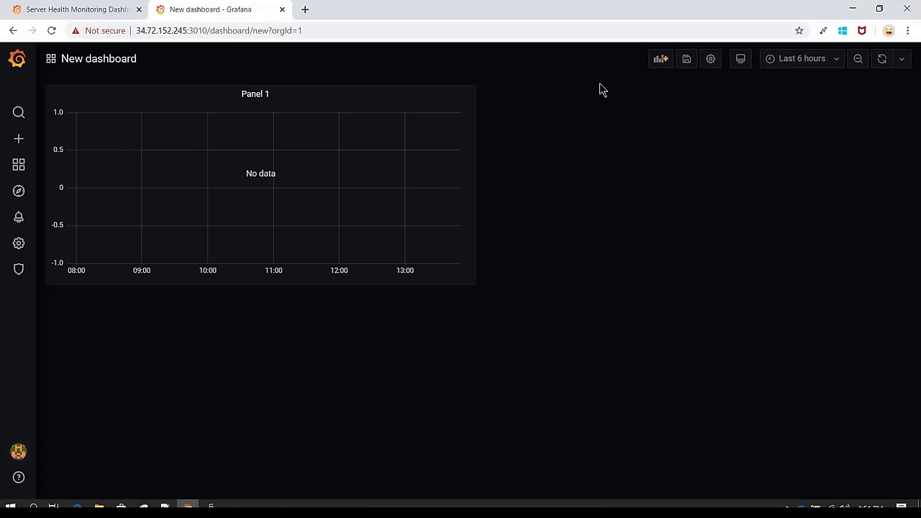
Add a new graph panel titled 'PANEL 2' and apply it to the dashboard
click(662, 65)
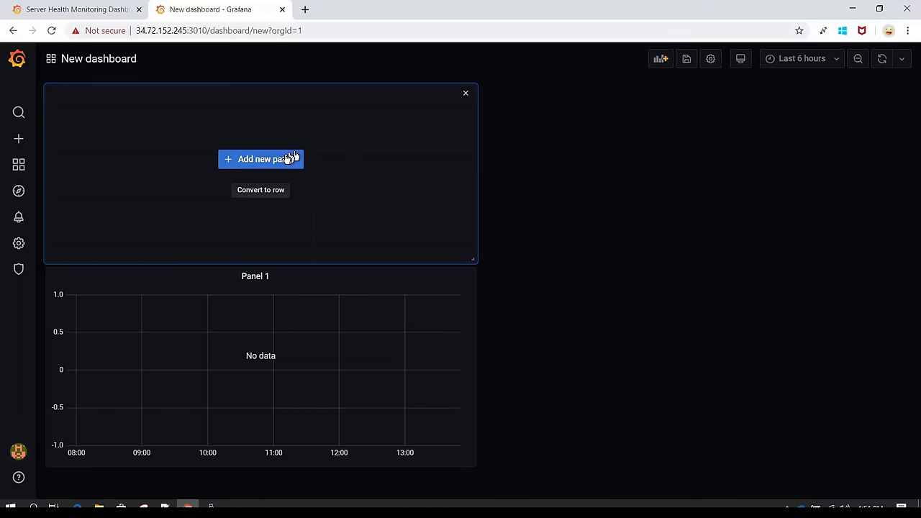
click(262, 161)
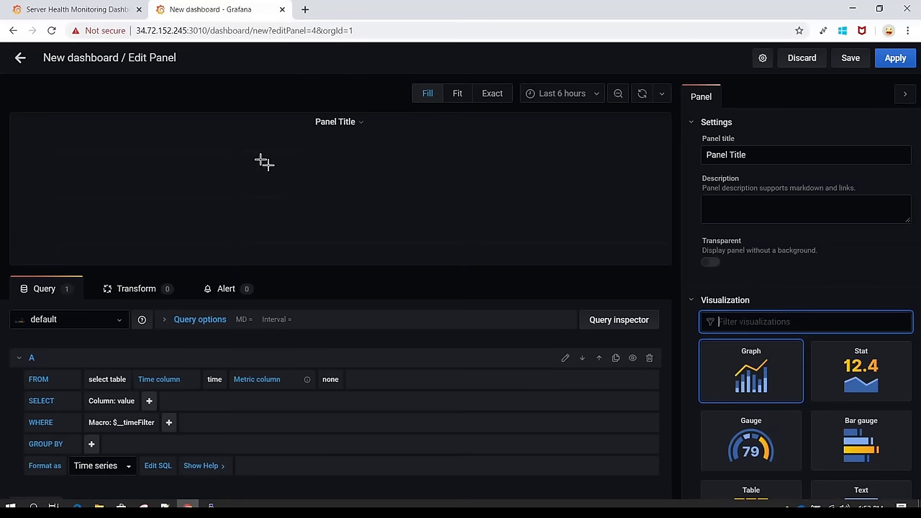
triple_click(773, 156)
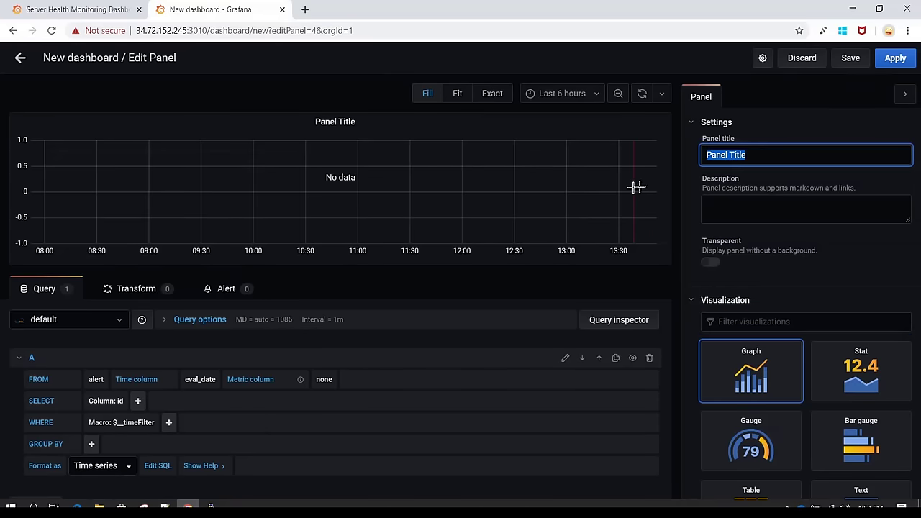
text(PANEL 2)
click(895, 59)
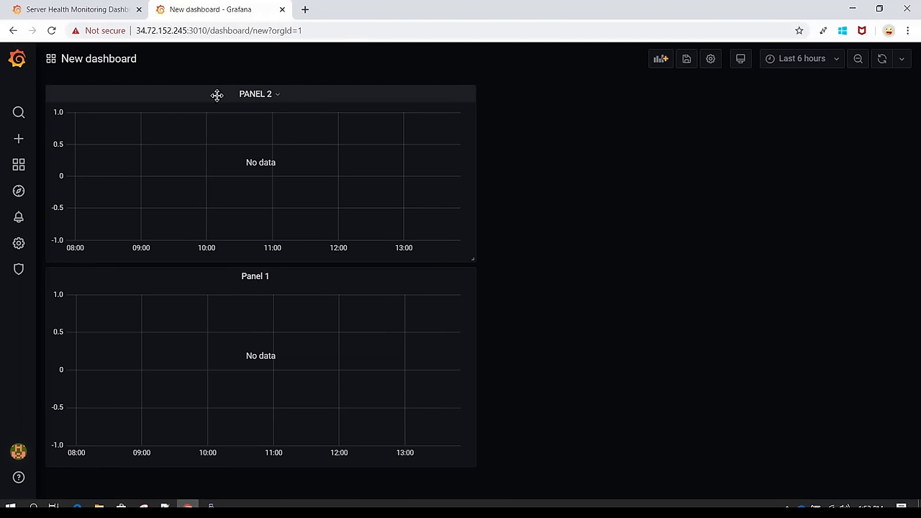
Move PANEL 2 below Panel 1, make it smaller, and stretch Panel 1 to full width
drag(216, 94, 232, 311)
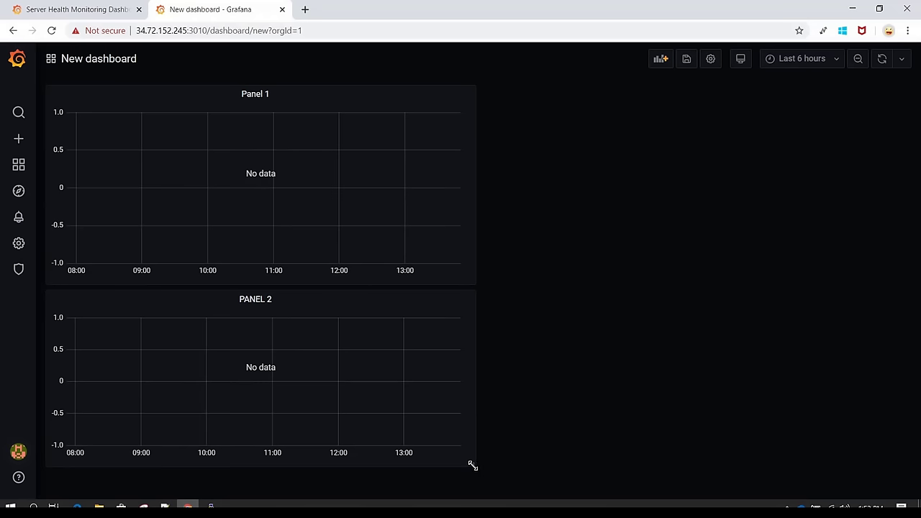
drag(473, 466, 179, 368)
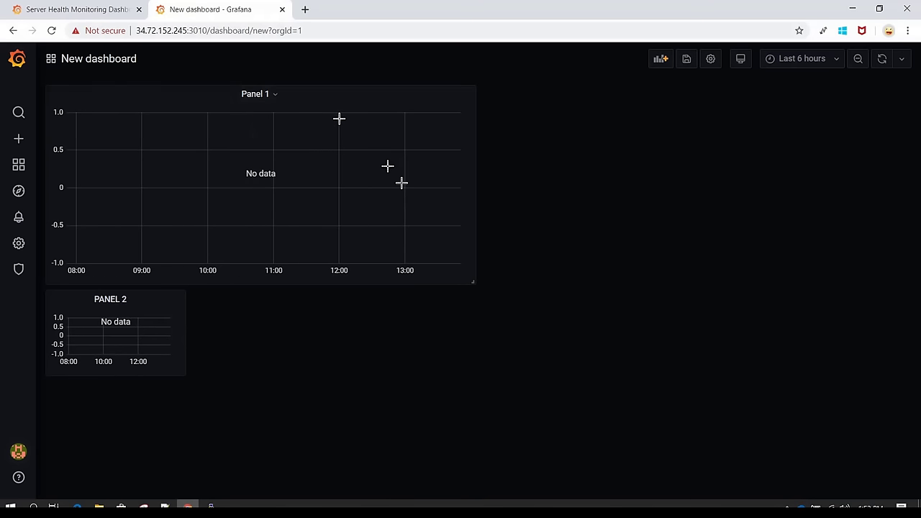
drag(470, 280, 898, 267)
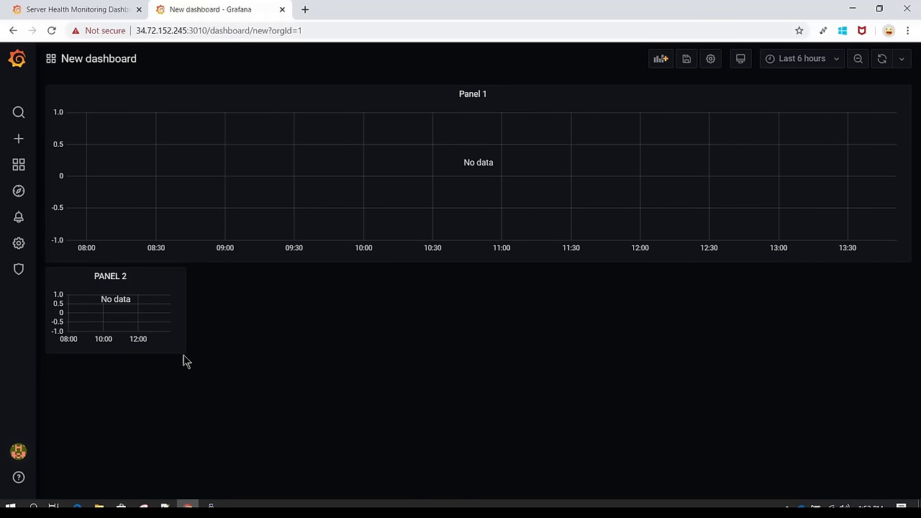
drag(185, 353, 252, 351)
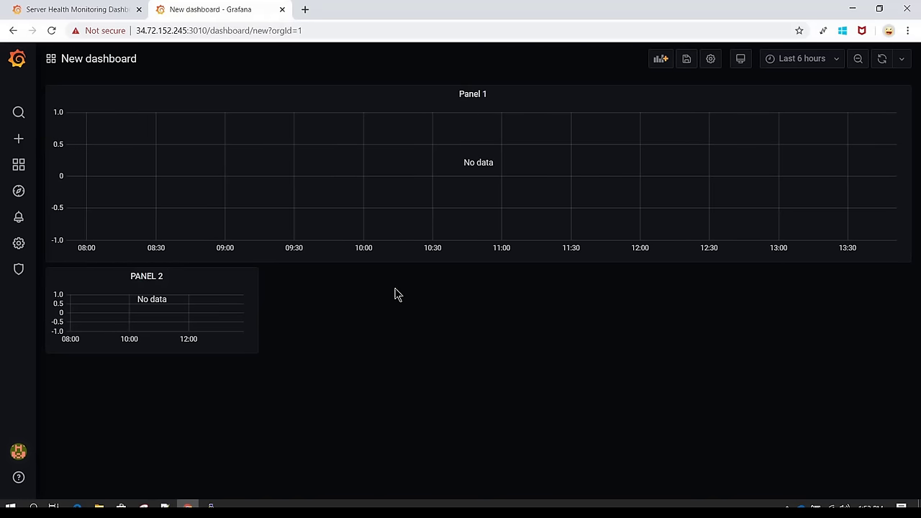
Name the dashboard 'Demo Dashboard' in the save dialog, keeping the General folder
click(687, 61)
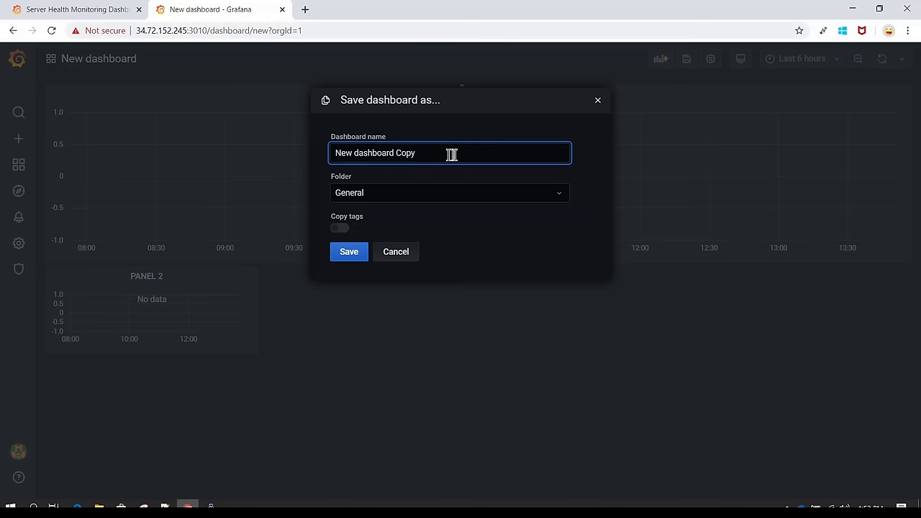
key(ctrl+a)
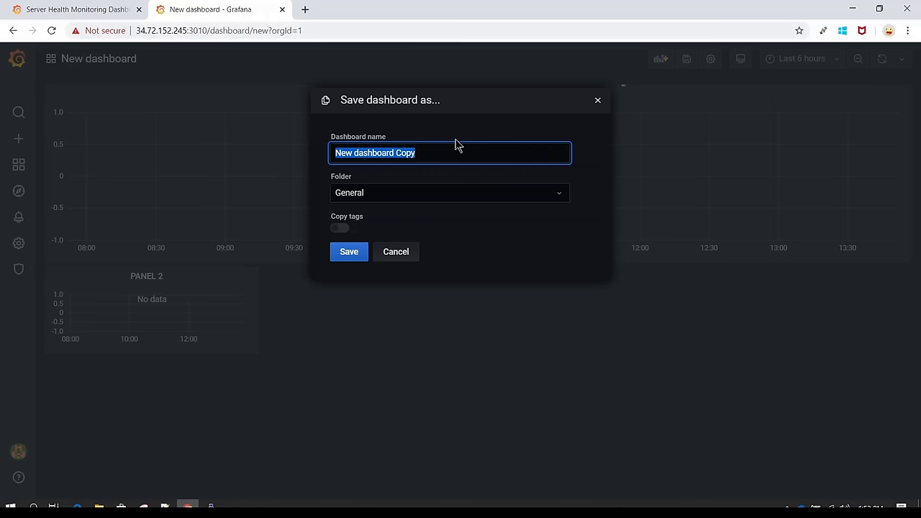
text(Demo)
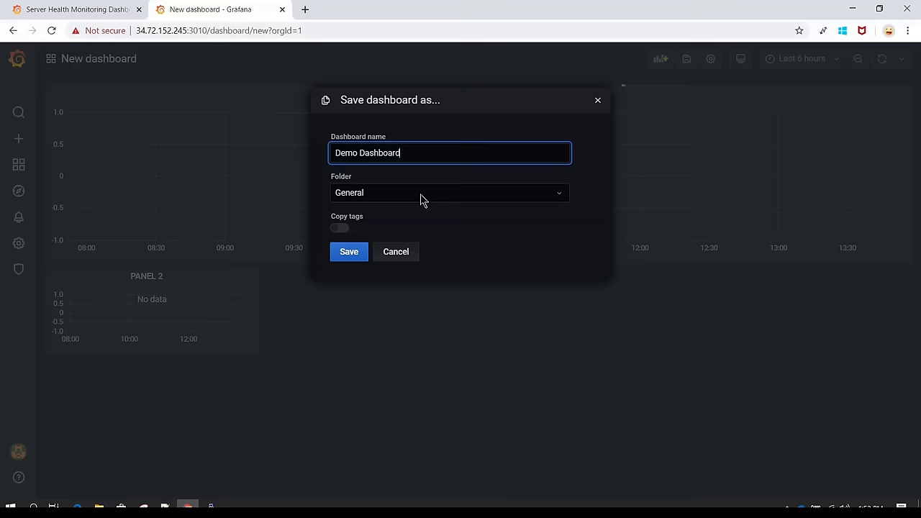
click(421, 198)
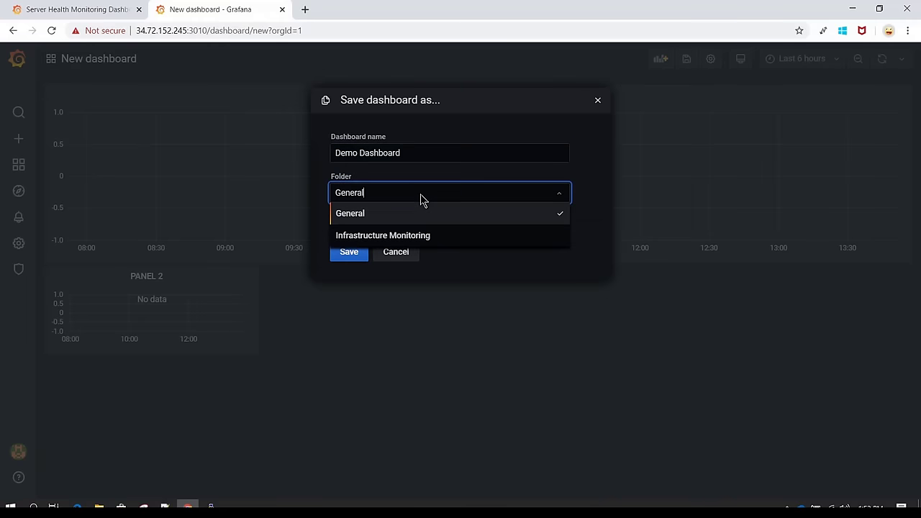
click(422, 198)
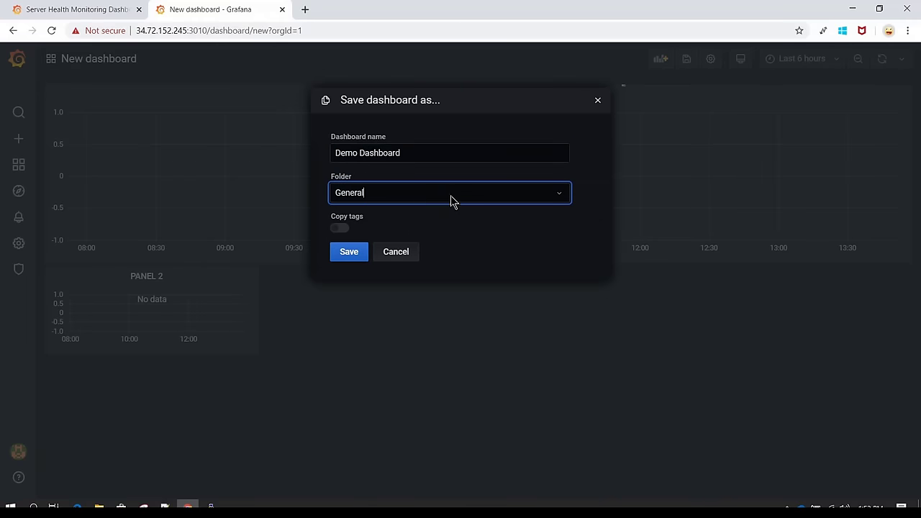
click(452, 199)
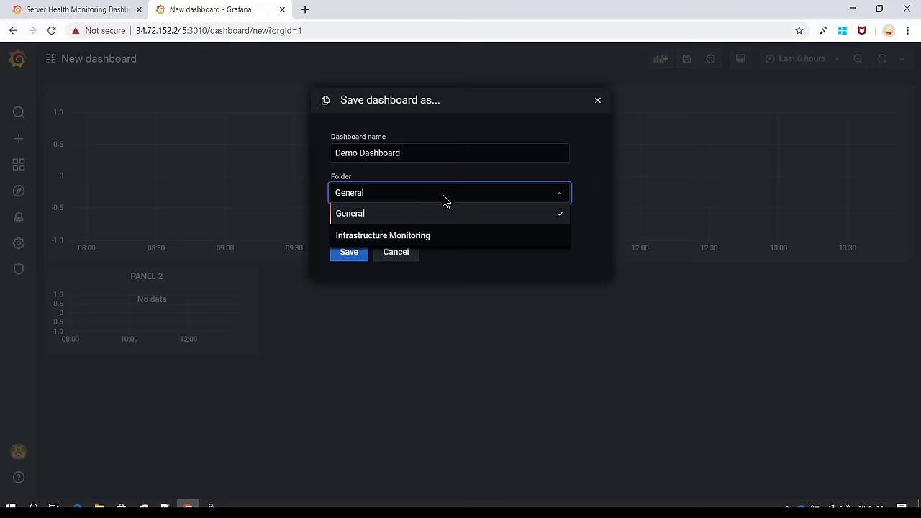
click(408, 216)
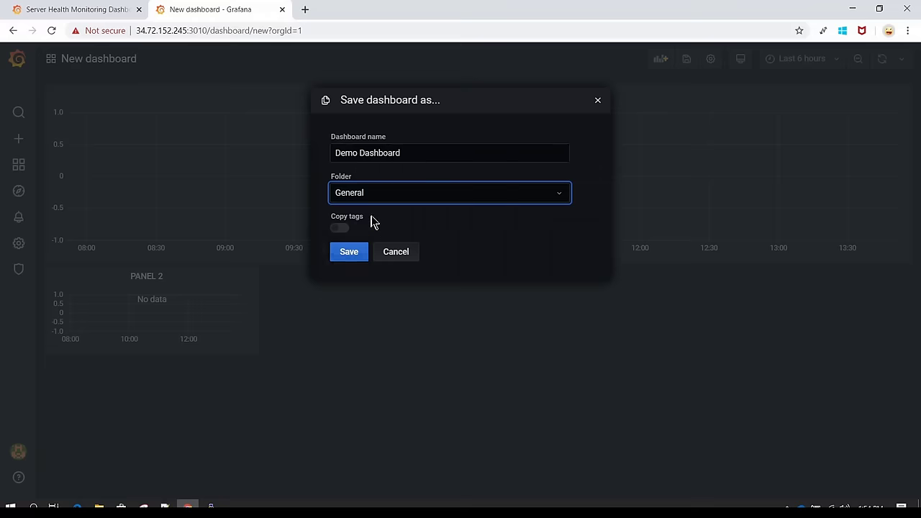
click(349, 252)
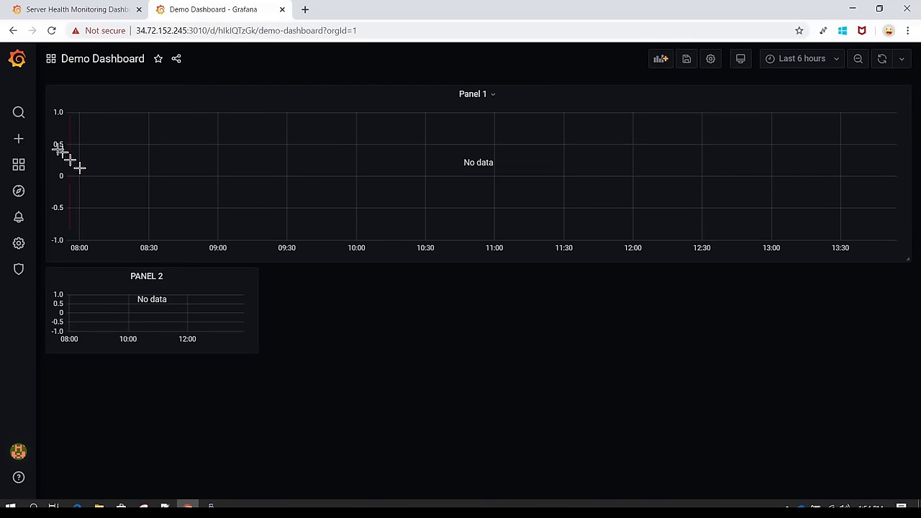
mouse_move(21, 141)
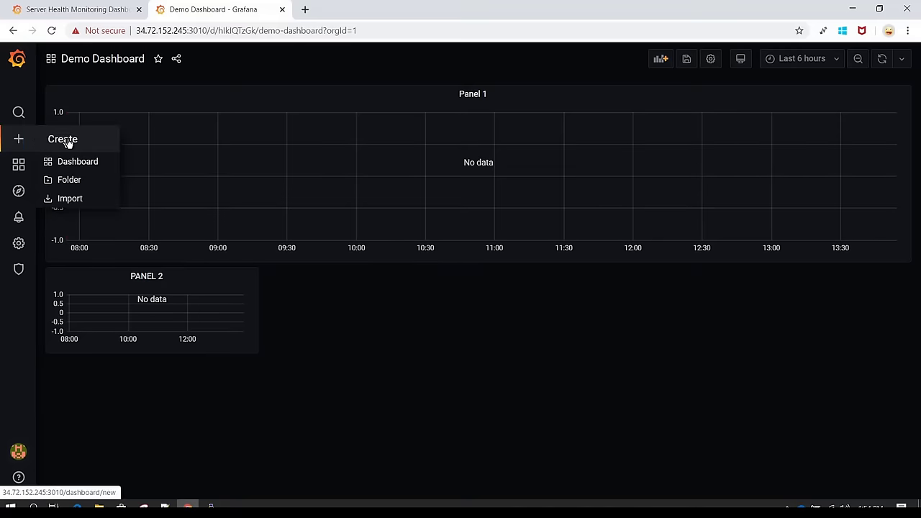
click(70, 186)
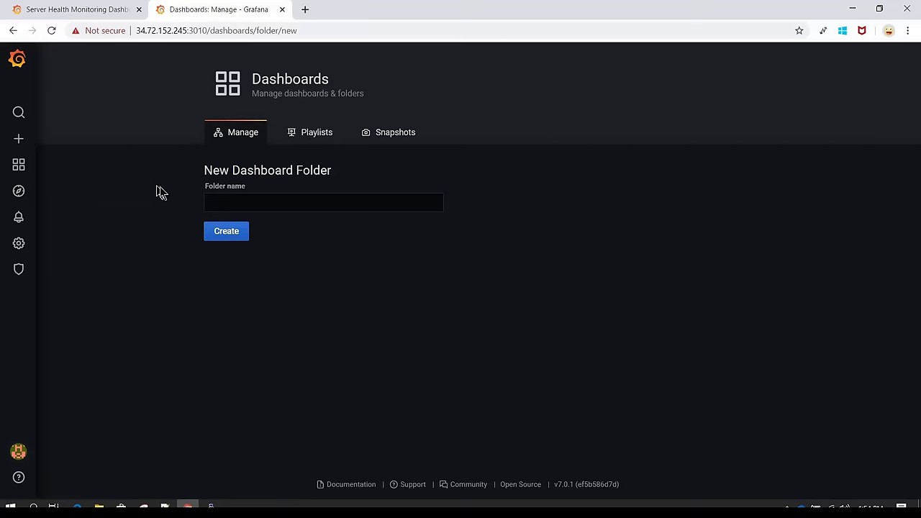
click(280, 206)
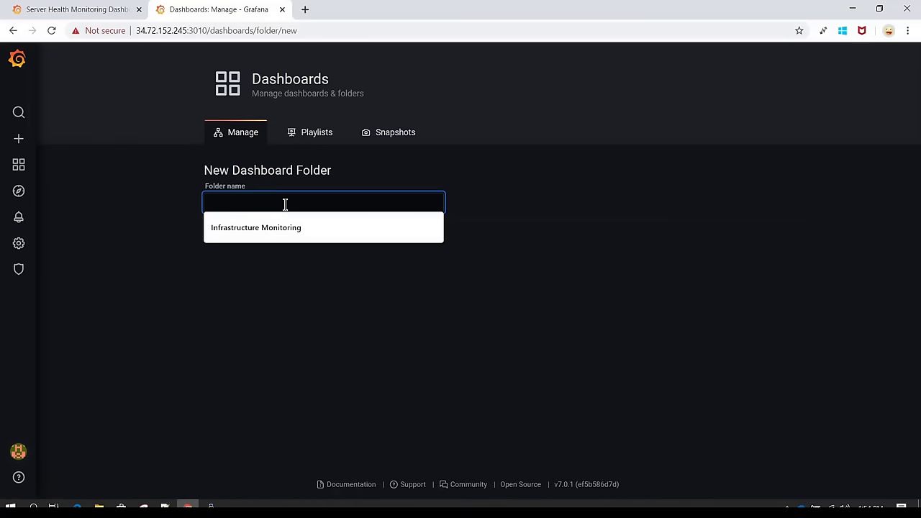
click(522, 207)
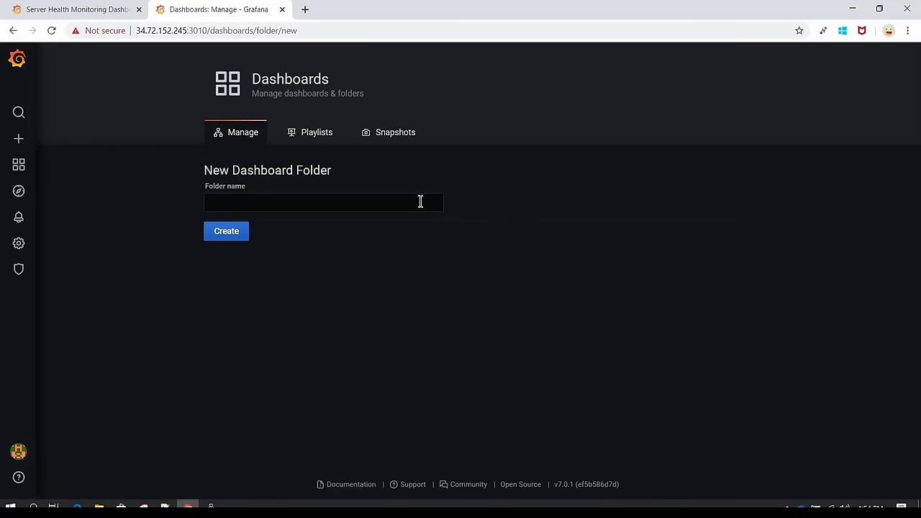
click(343, 202)
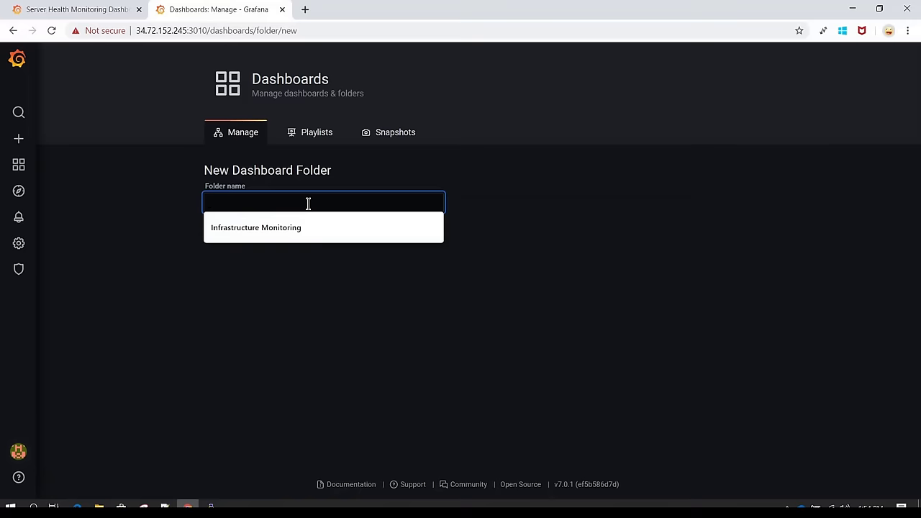
click(152, 209)
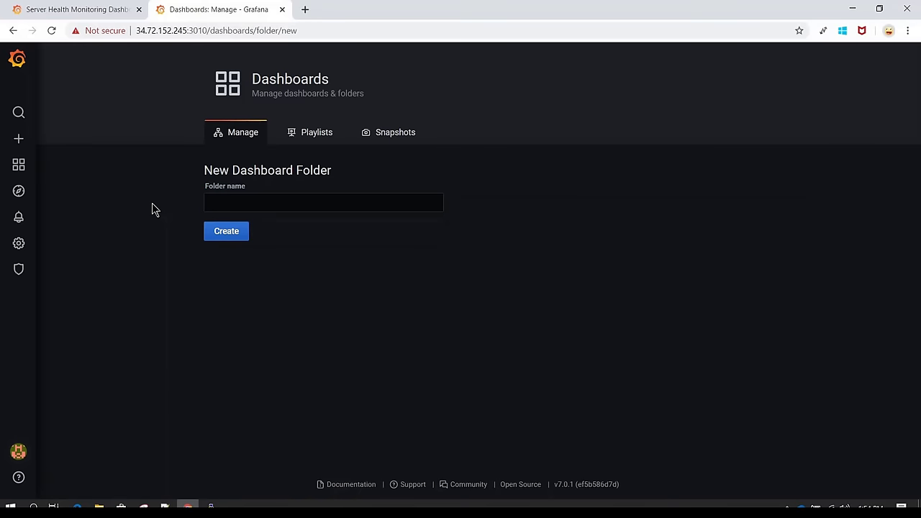
mouse_move(27, 144)
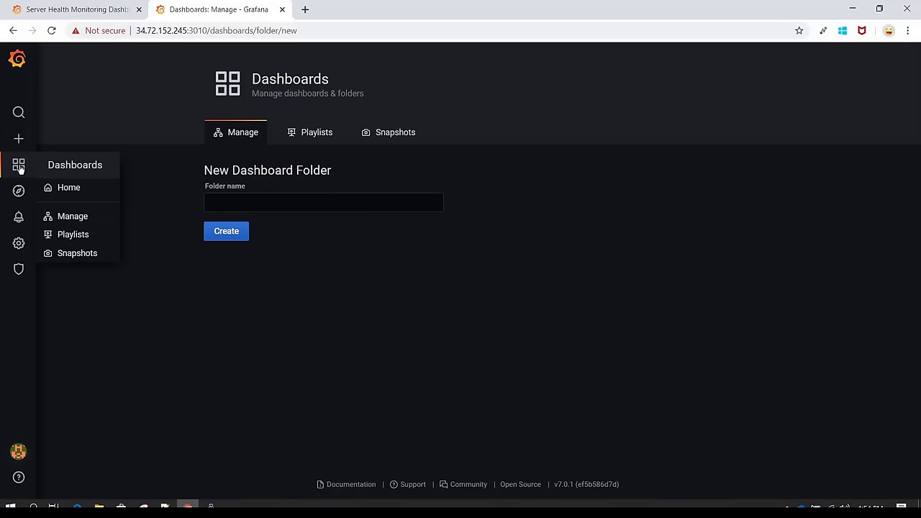
mouse_move(17, 168)
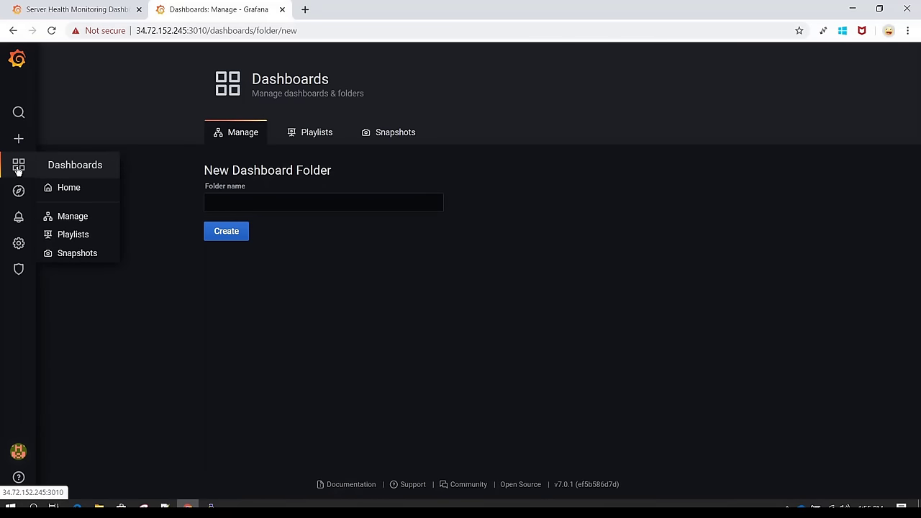
Go back to the Home dashboard from the Dashboards sidebar menu
click(17, 168)
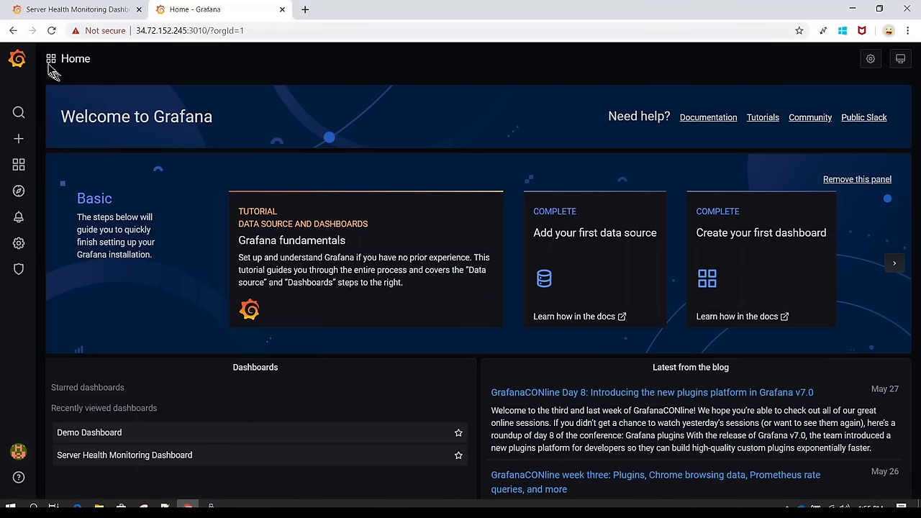
mouse_move(19, 170)
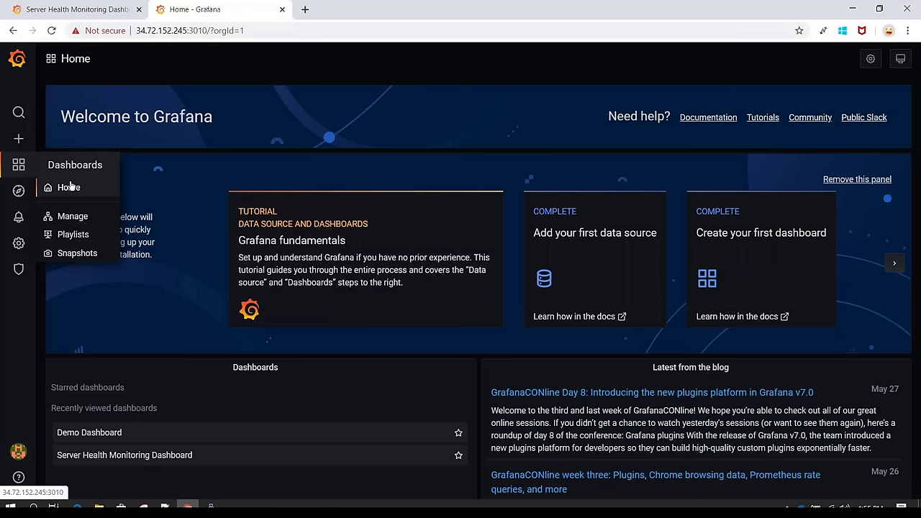
click(69, 187)
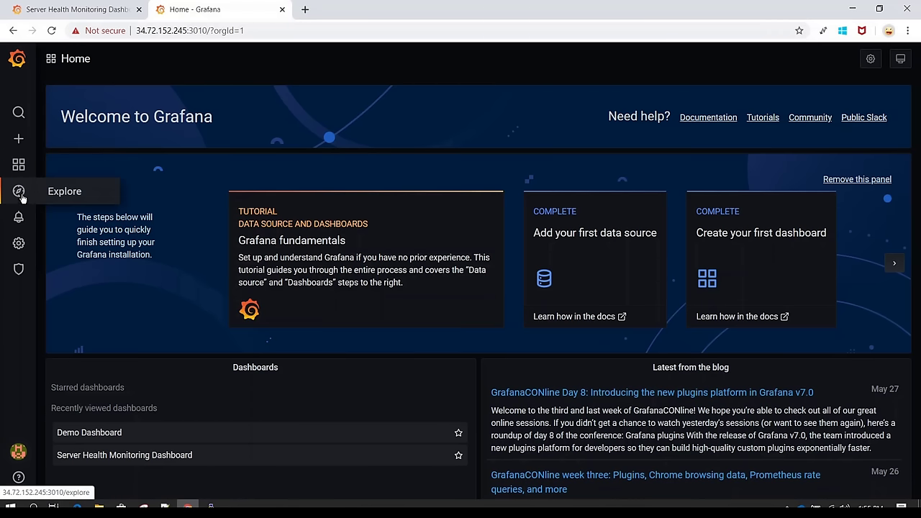
Switch to the Explore view for ad hoc queries against demo_mysql_db
click(61, 192)
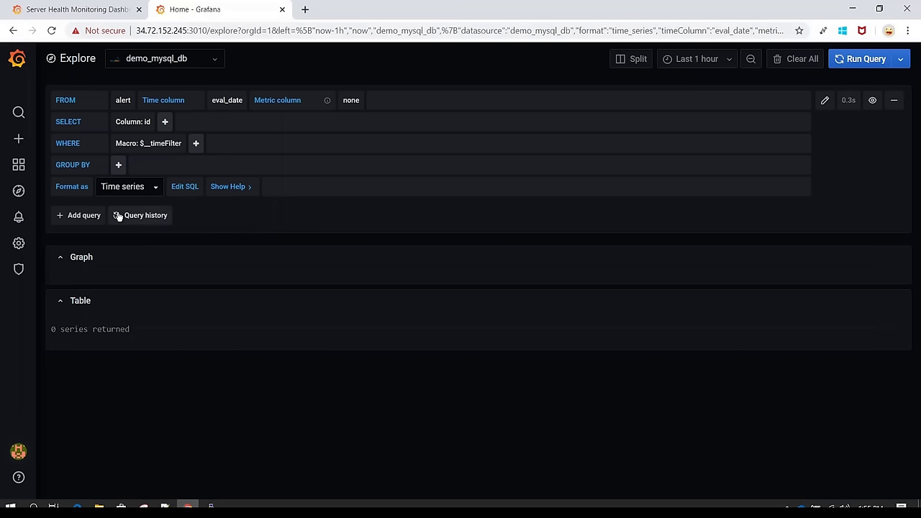
mouse_move(18, 225)
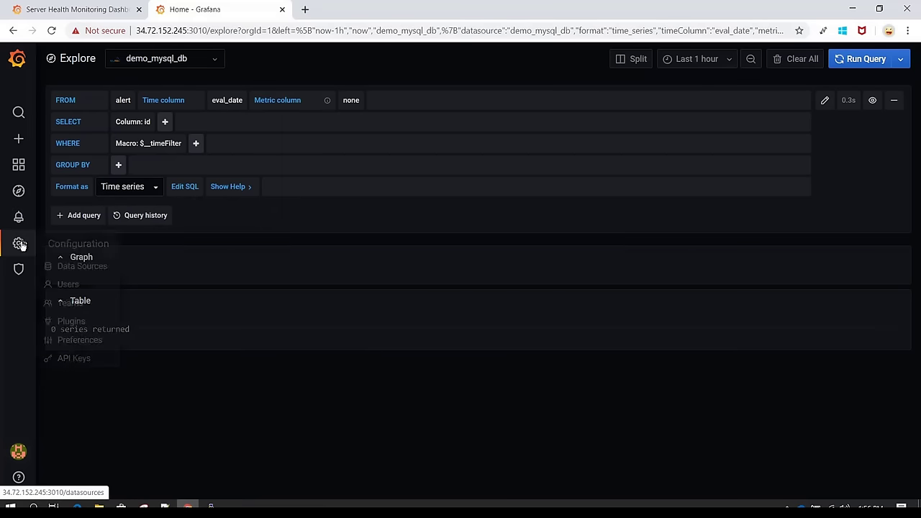
mouse_move(21, 249)
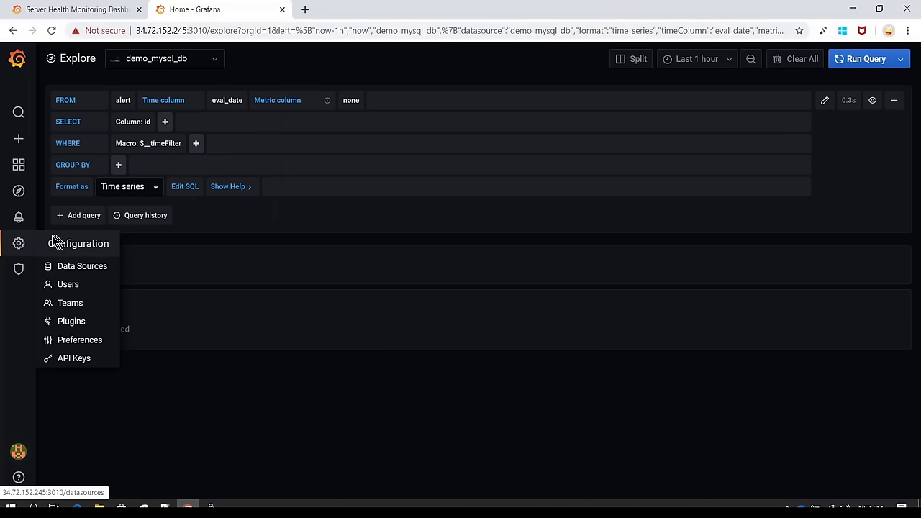
From Configuration > Data Sources, start adding one and browse the SQL, Cloud and Enterprise types
click(89, 274)
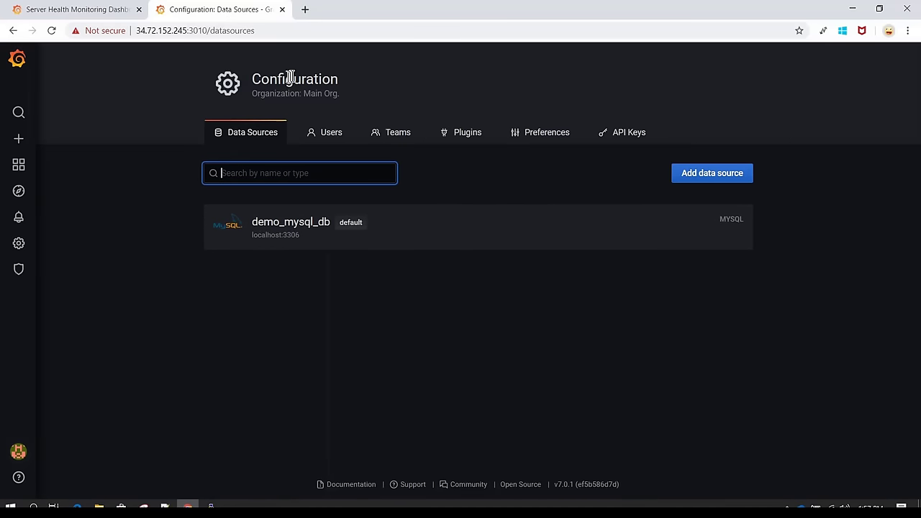
click(721, 176)
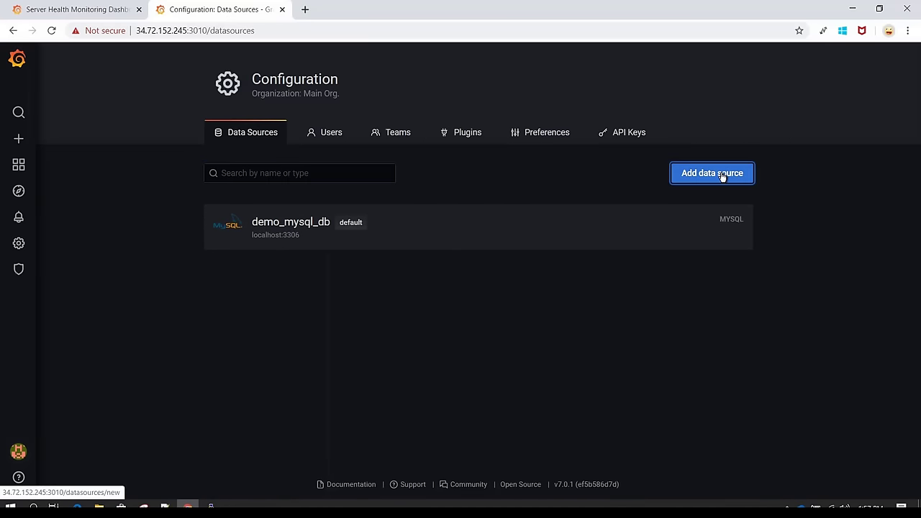
scroll(623, 329, down, 3)
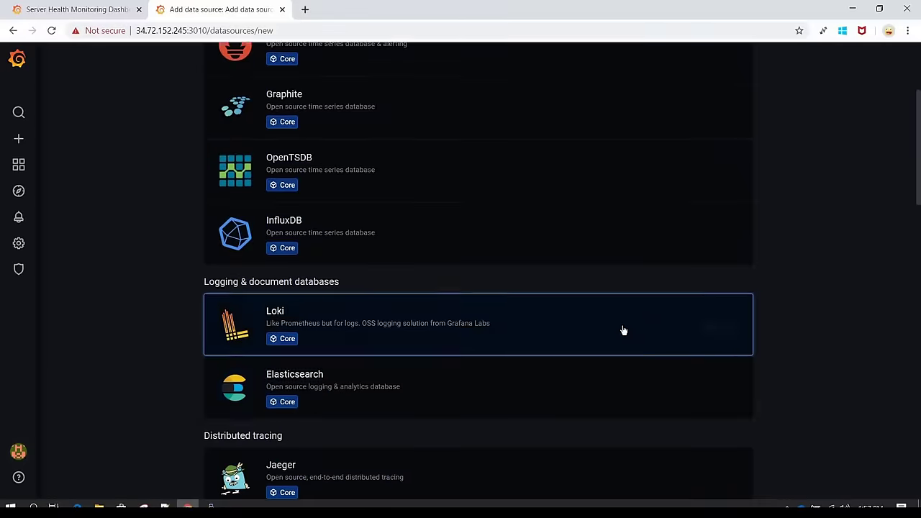
scroll(623, 330, down, 8)
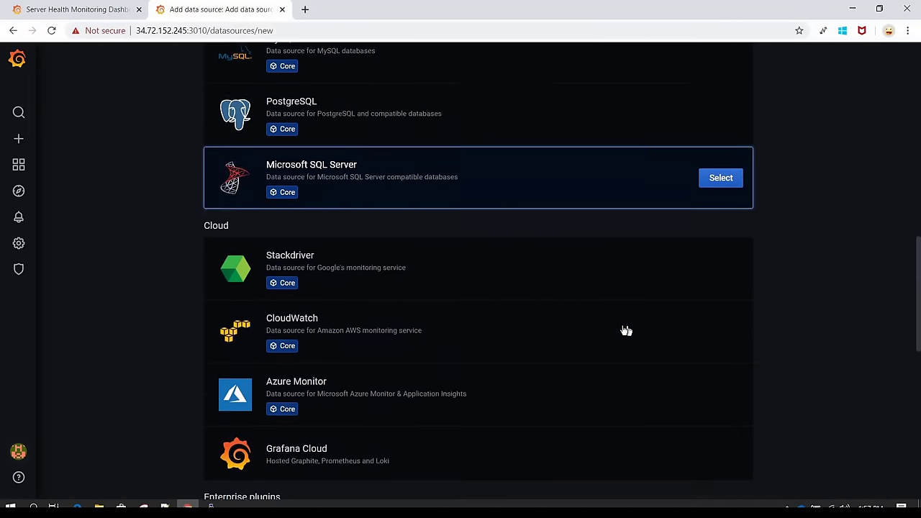
scroll(626, 330, down, 5)
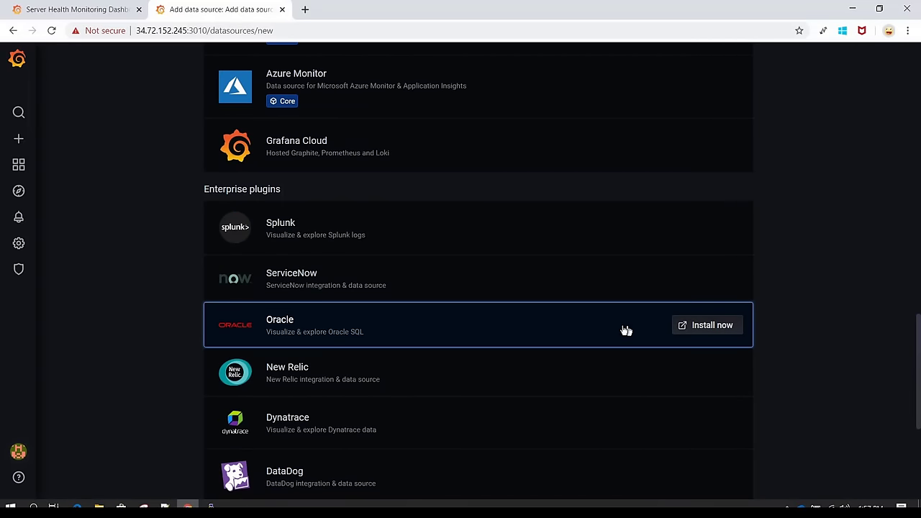
scroll(623, 329, down, 2)
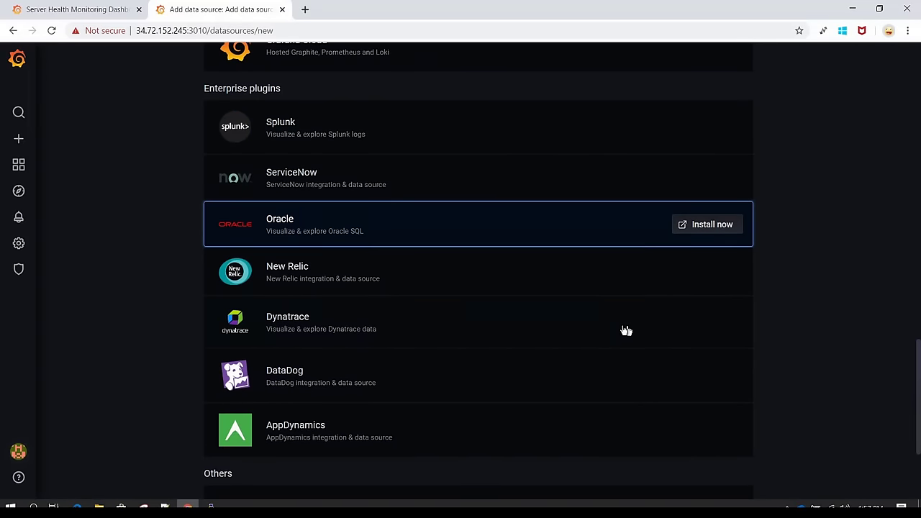
scroll(623, 329, down, 2)
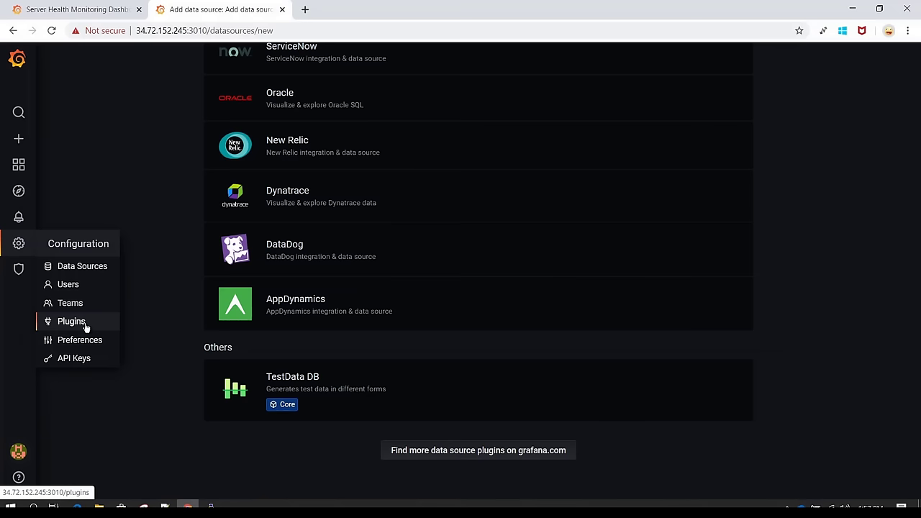
scroll(148, 199, up, 15)
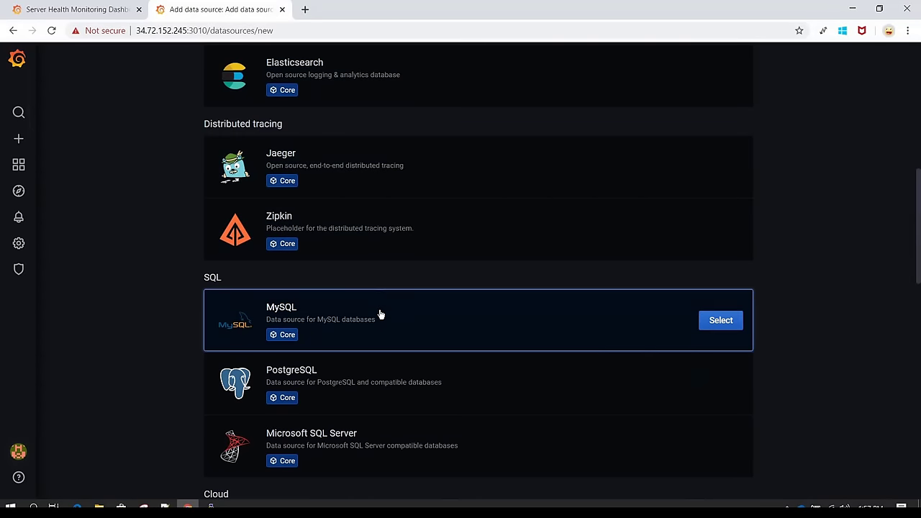
scroll(379, 413, down, 3)
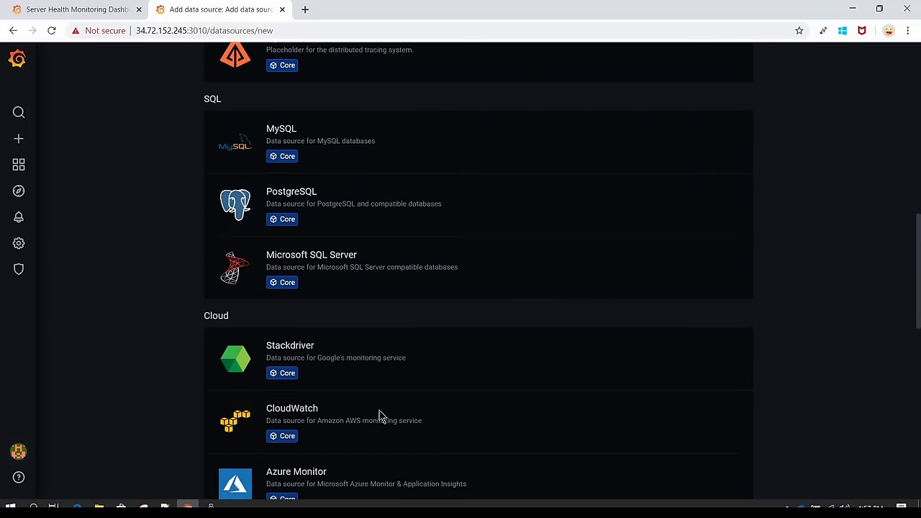
scroll(379, 416, down, 2)
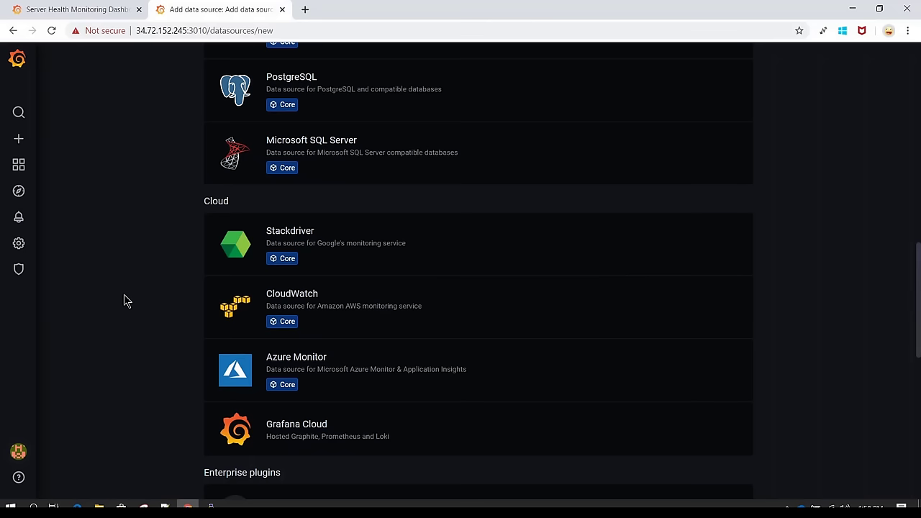
scroll(124, 295, down, 1)
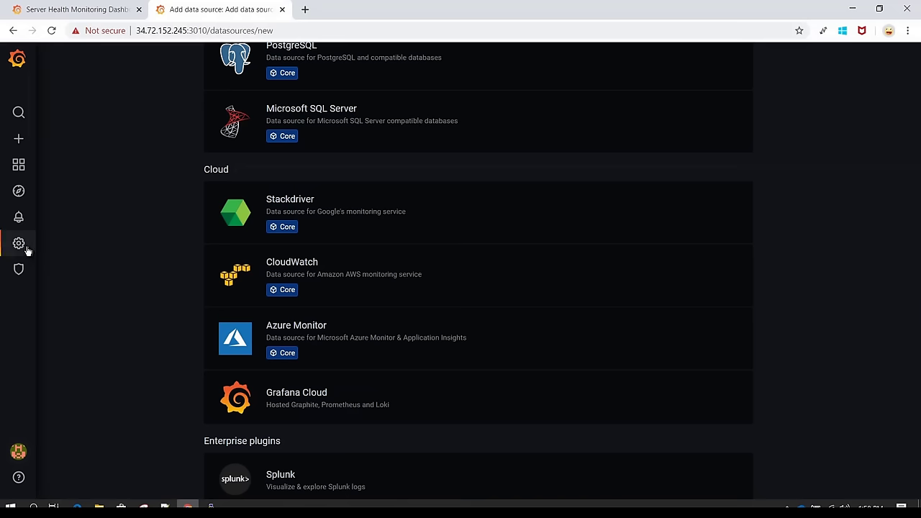
mouse_move(21, 245)
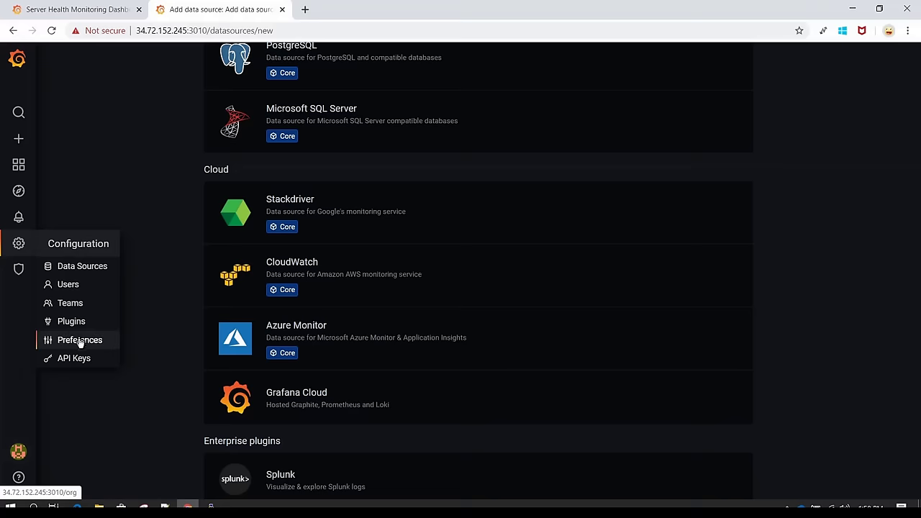
Open the organization Preferences page and leave Home Dashboard set to Default
click(101, 343)
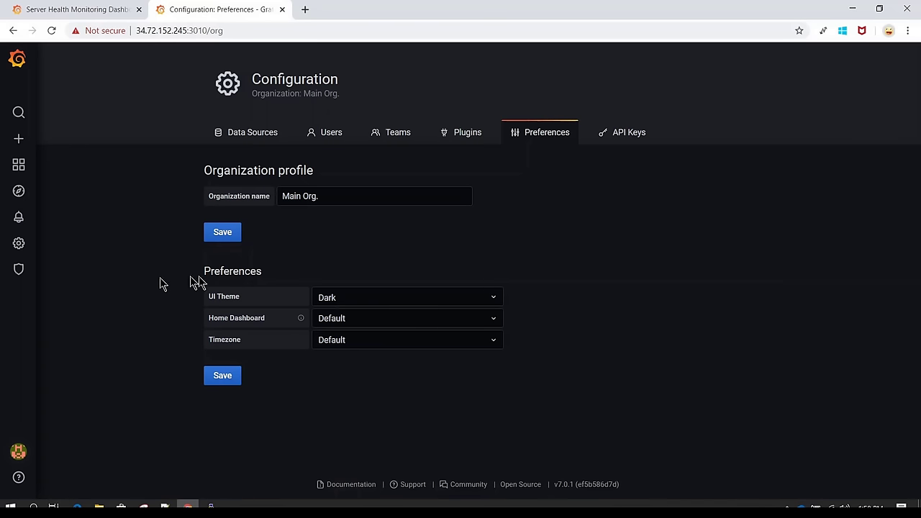
click(395, 326)
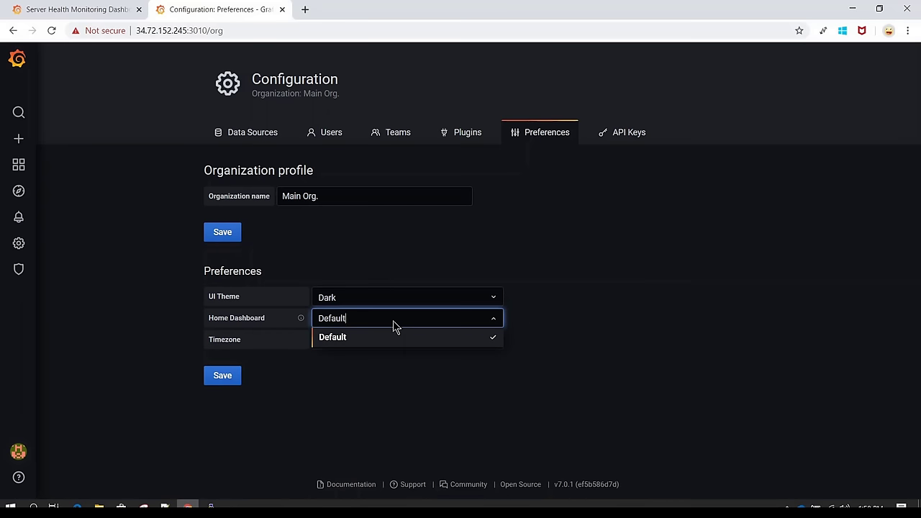
click(394, 324)
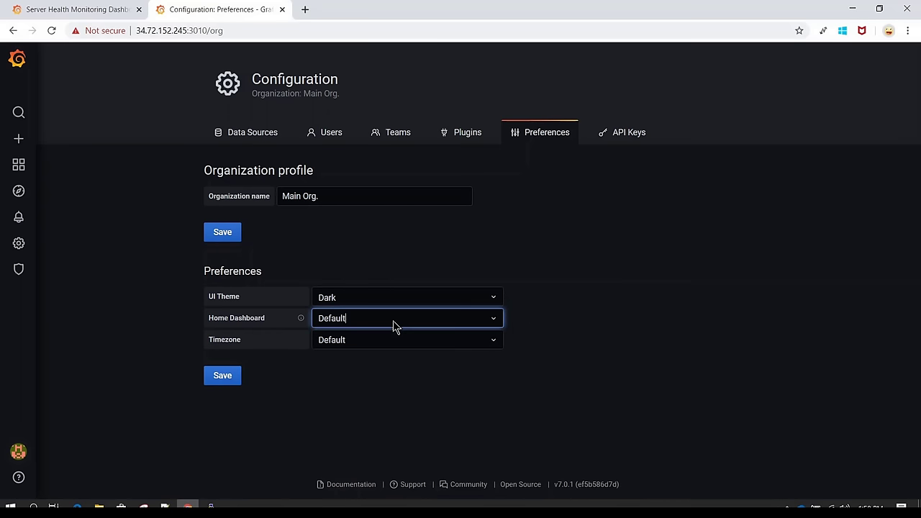
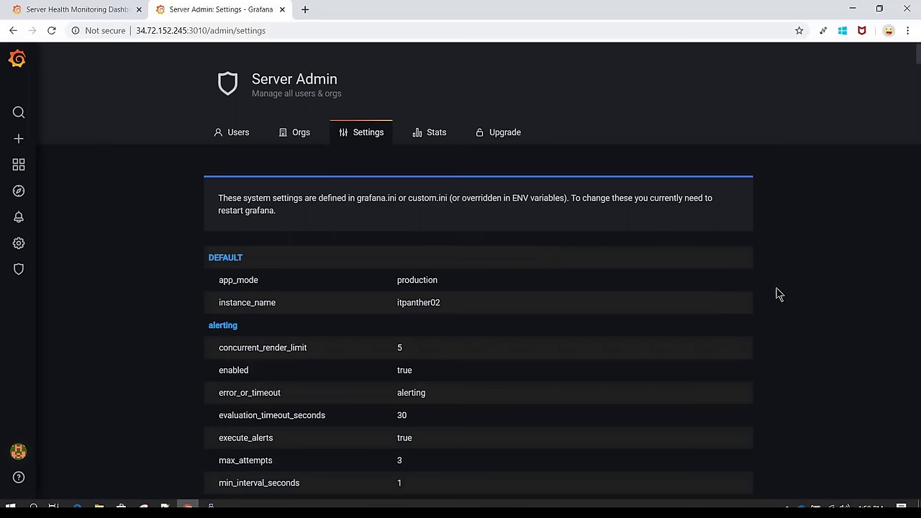
Search the settings page for 3010 and select the http_port value
scroll(777, 294, down, 2)
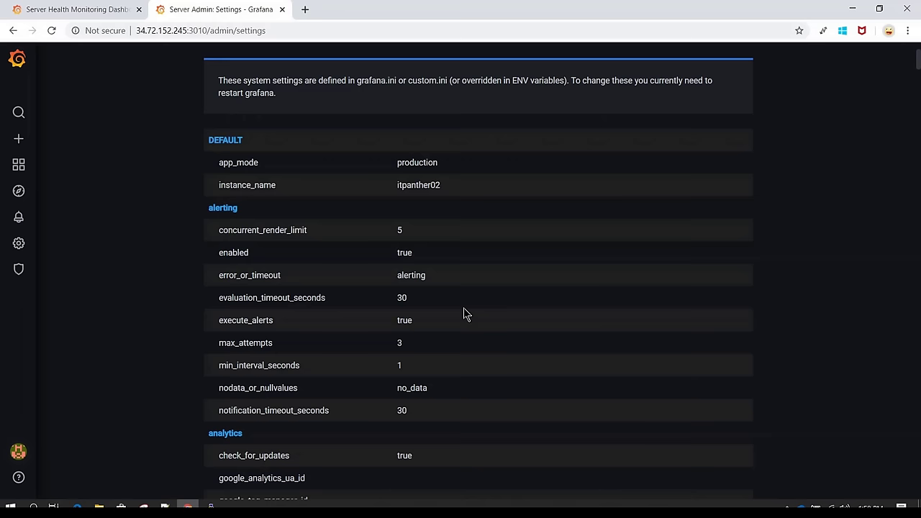
scroll(466, 315, down, 5)
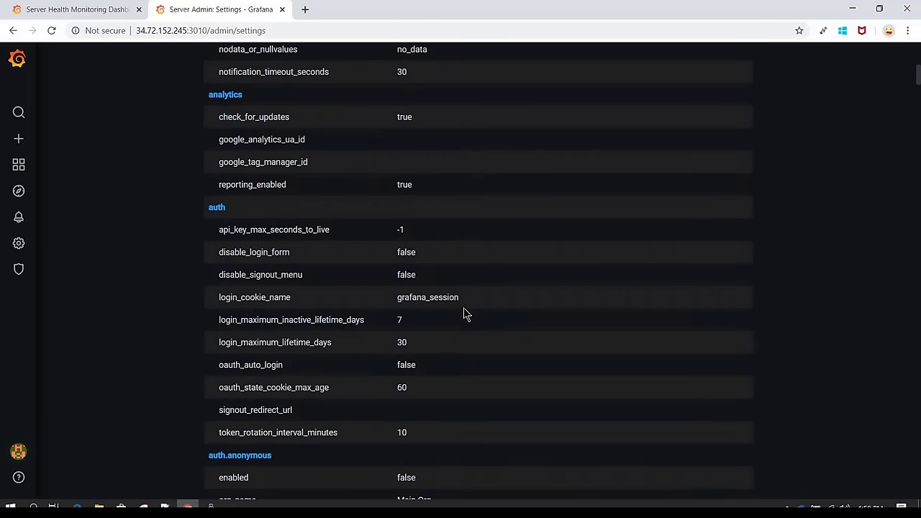
scroll(466, 314, down, 4)
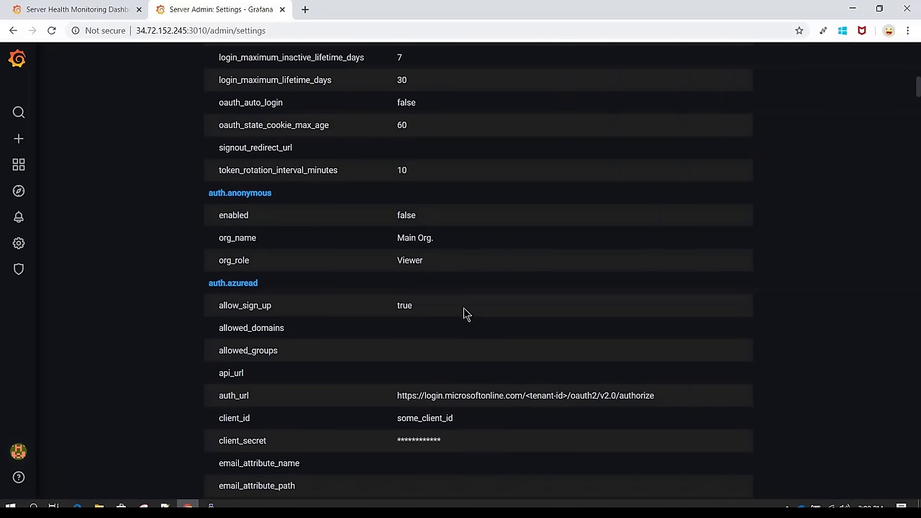
key(ctrl+f)
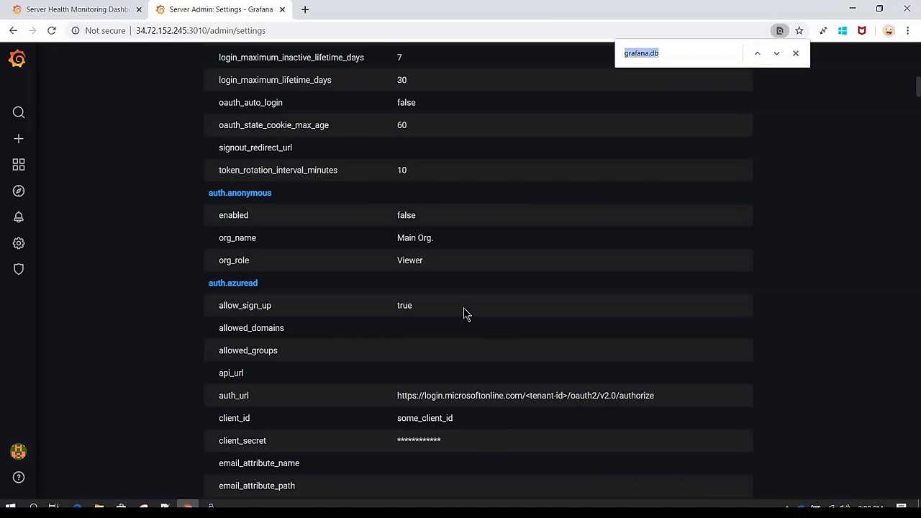
text(3010)
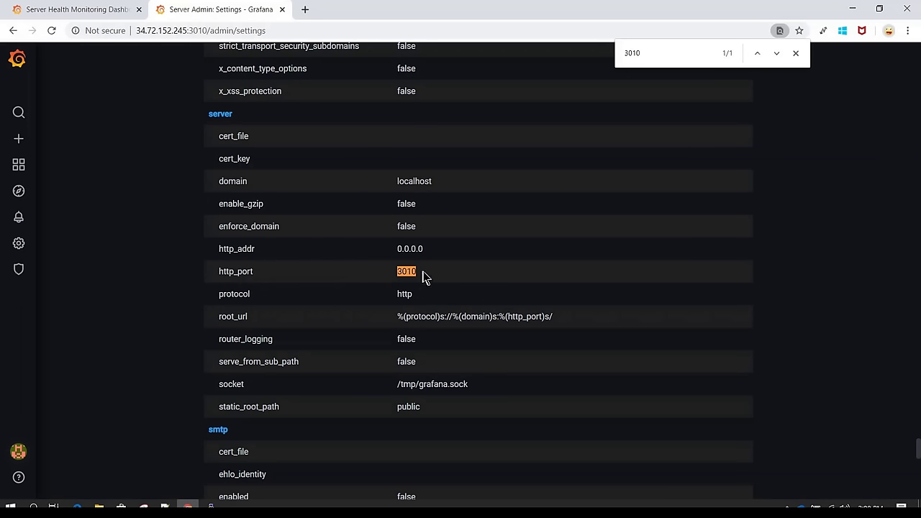
drag(425, 277, 395, 271)
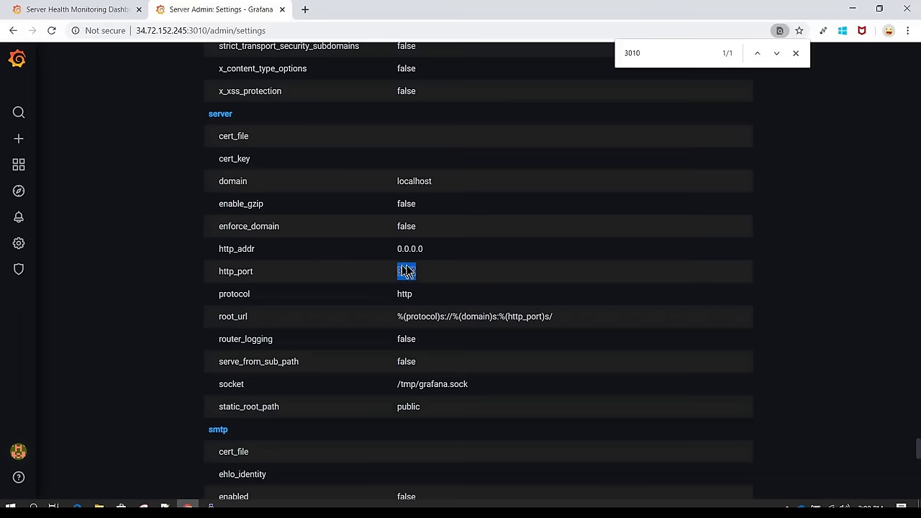
Select the grafana.ini and custom.ini file names in the top notice
scroll(459, 265, up, 1)
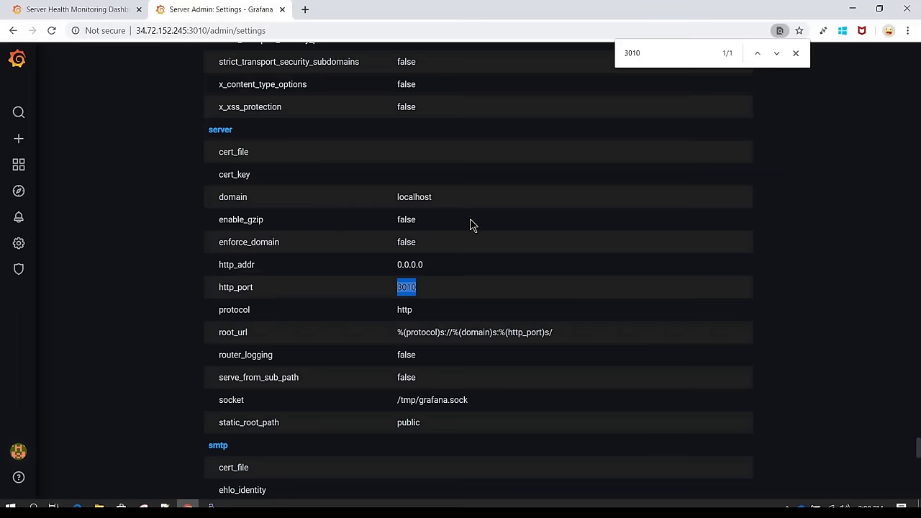
scroll(470, 219, up, 20)
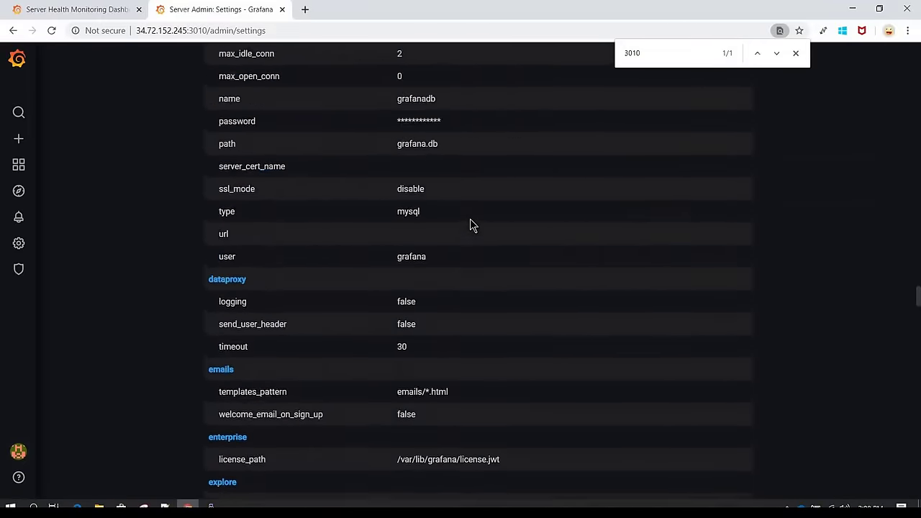
scroll(470, 225, up, 20)
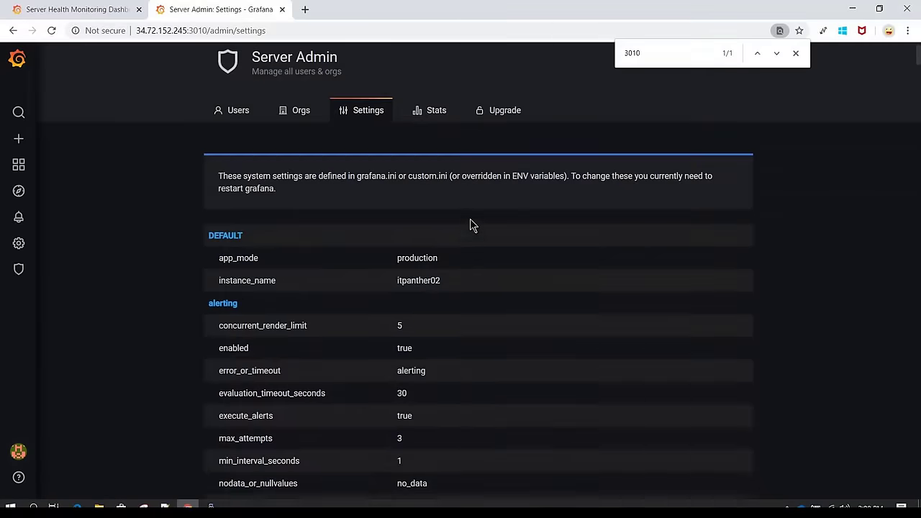
scroll(470, 225, up, 1)
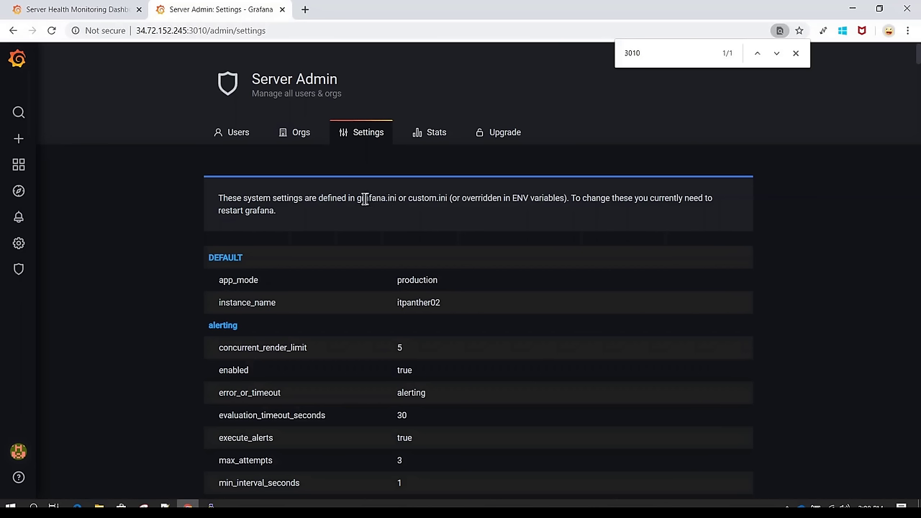
drag(357, 199, 397, 201)
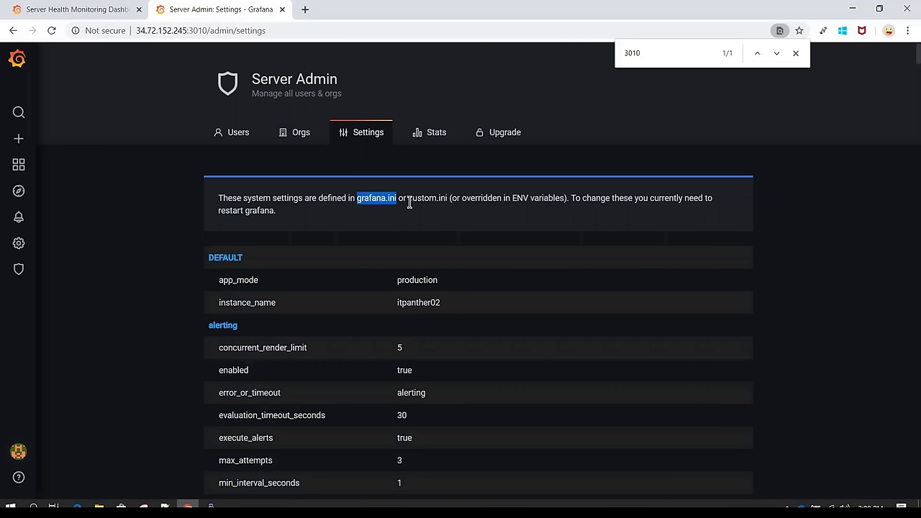
drag(408, 201, 448, 199)
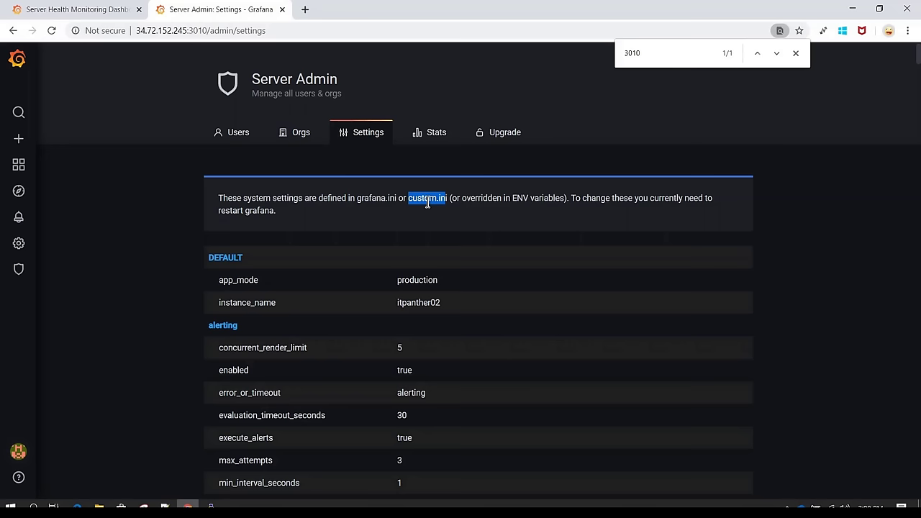
mouse_move(18, 269)
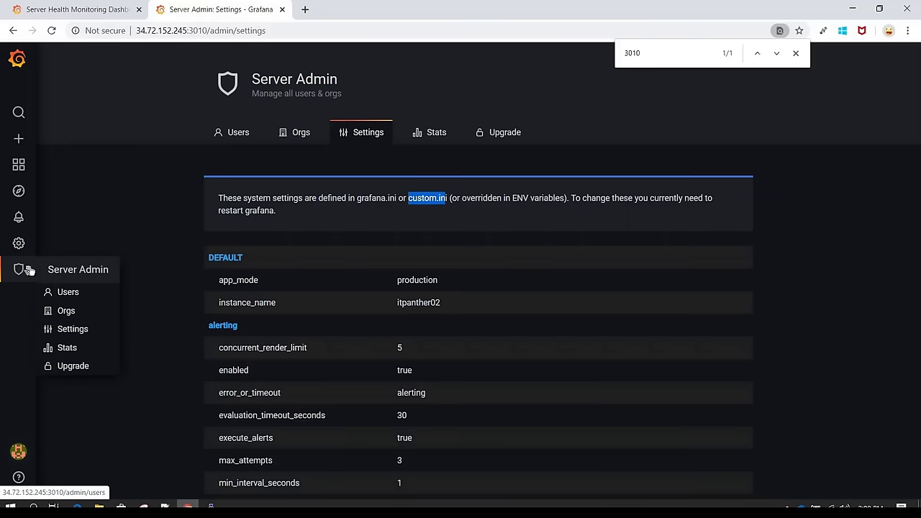
Review the Server Admin Stats totals for users, dashboards and orgs, and close the find bar
click(70, 351)
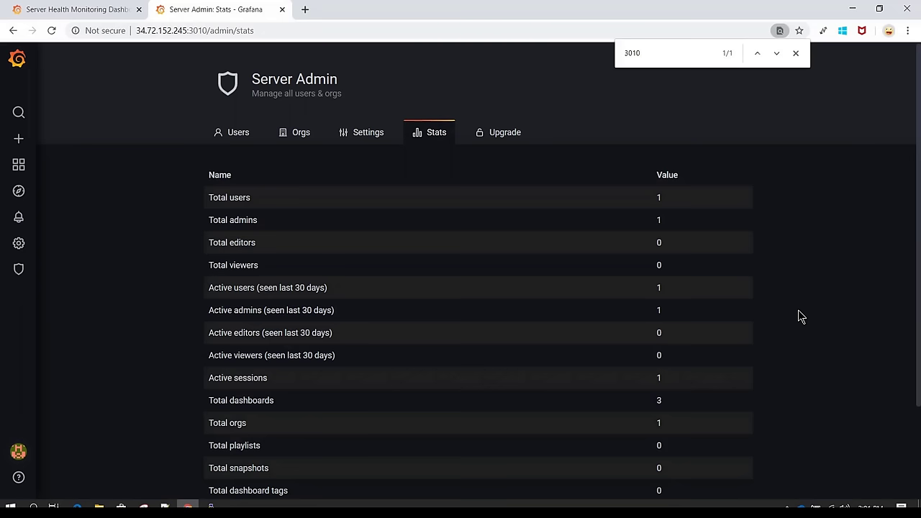
scroll(801, 316, down, 2)
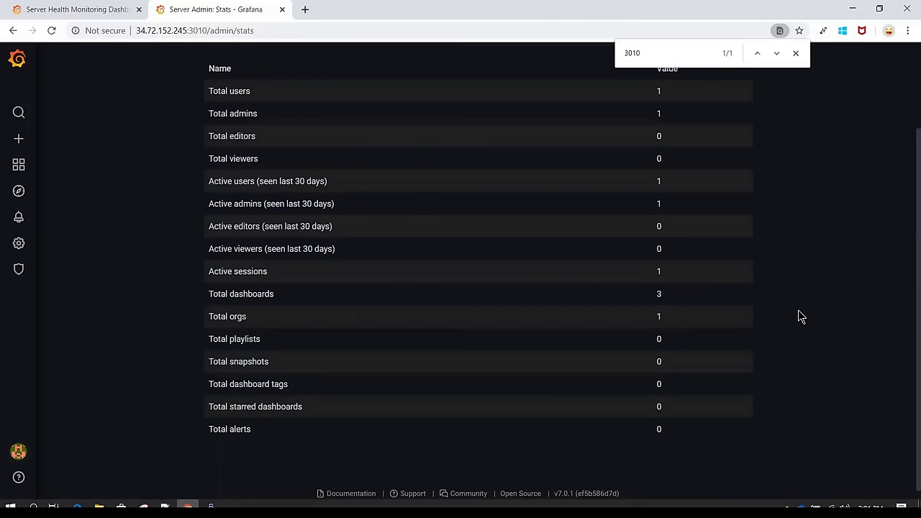
scroll(801, 316, up, 2)
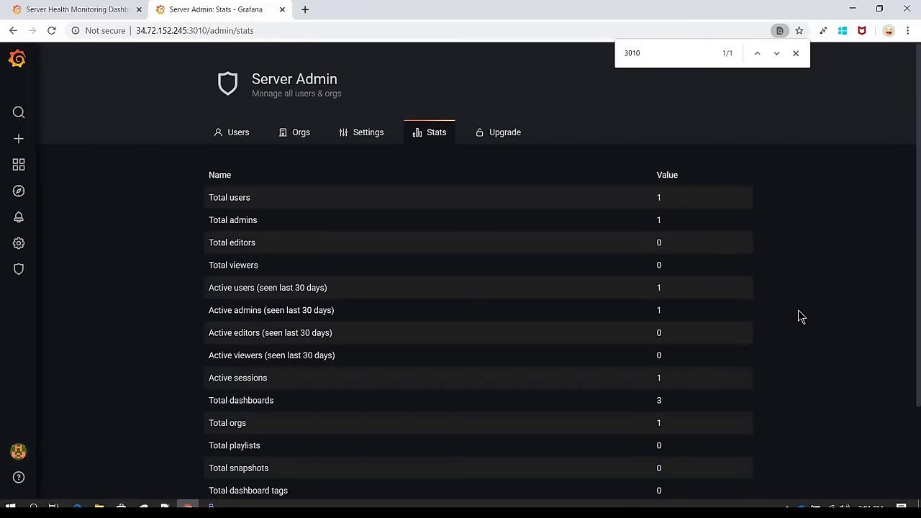
scroll(801, 316, down, 1)
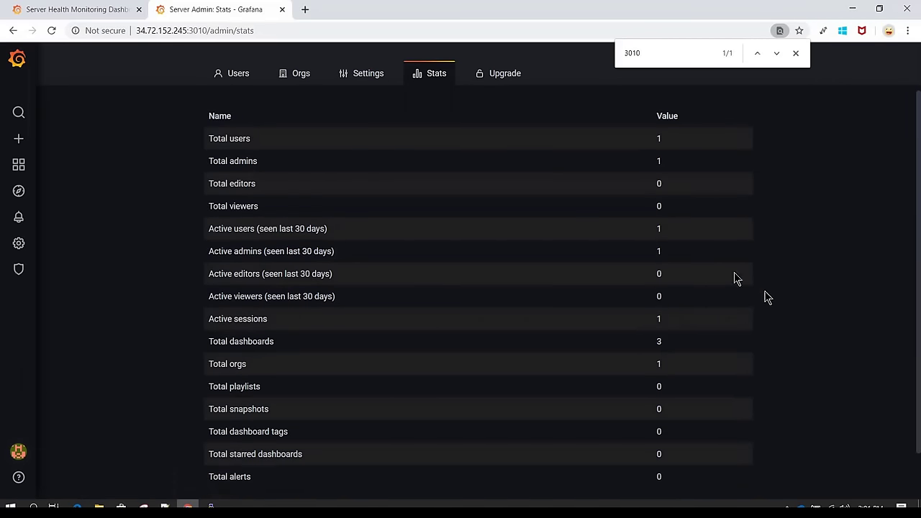
scroll(591, 200, up, 1)
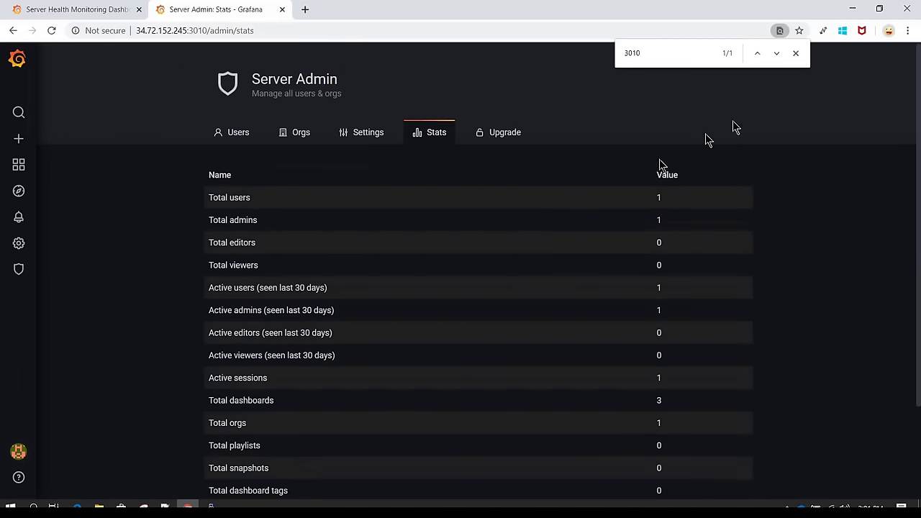
click(796, 54)
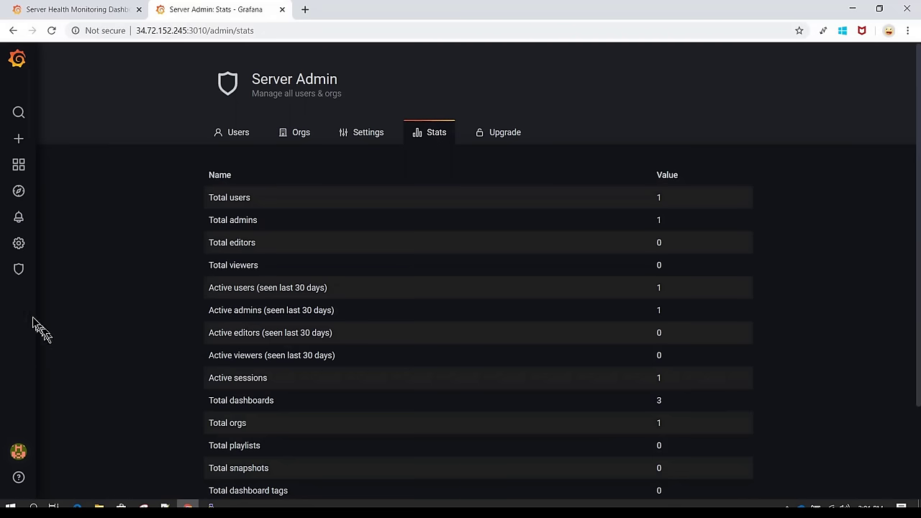
mouse_move(18, 446)
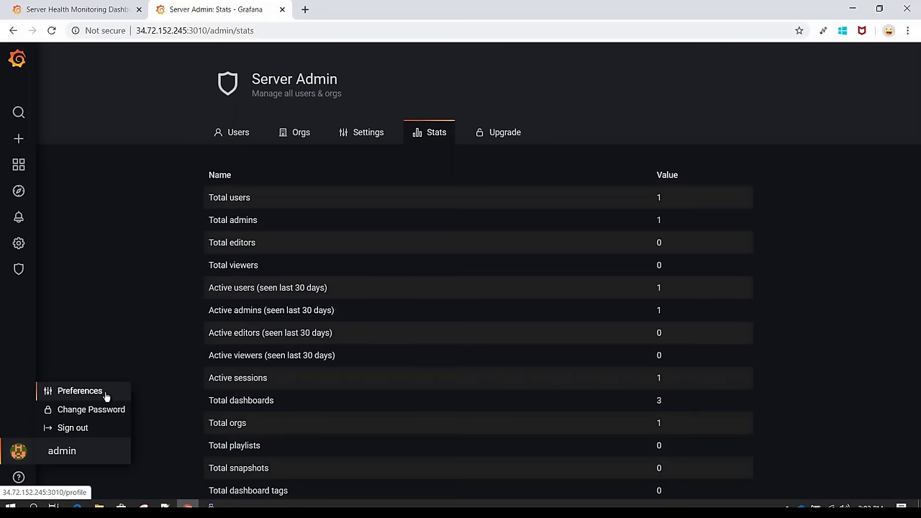
Check the UI Theme options in profile Preferences, leaving the theme at Default
click(106, 394)
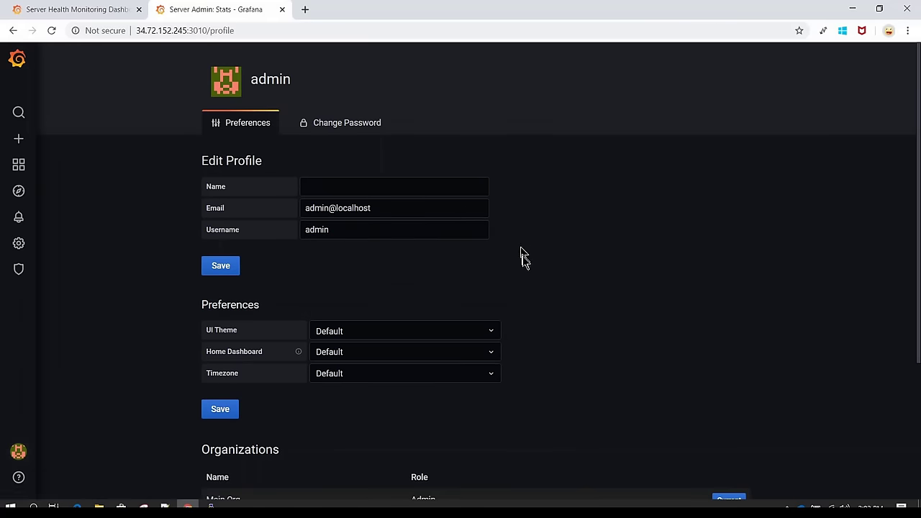
scroll(525, 263, down, 1)
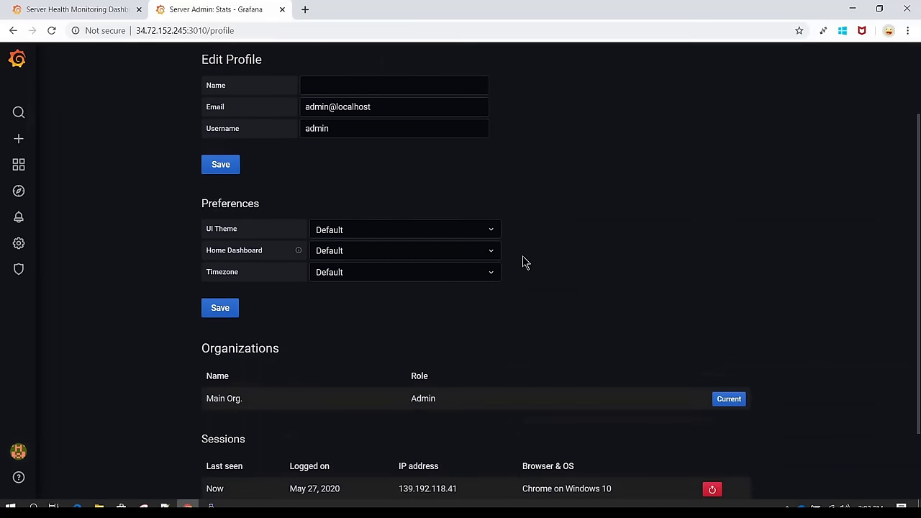
scroll(525, 263, down, 1)
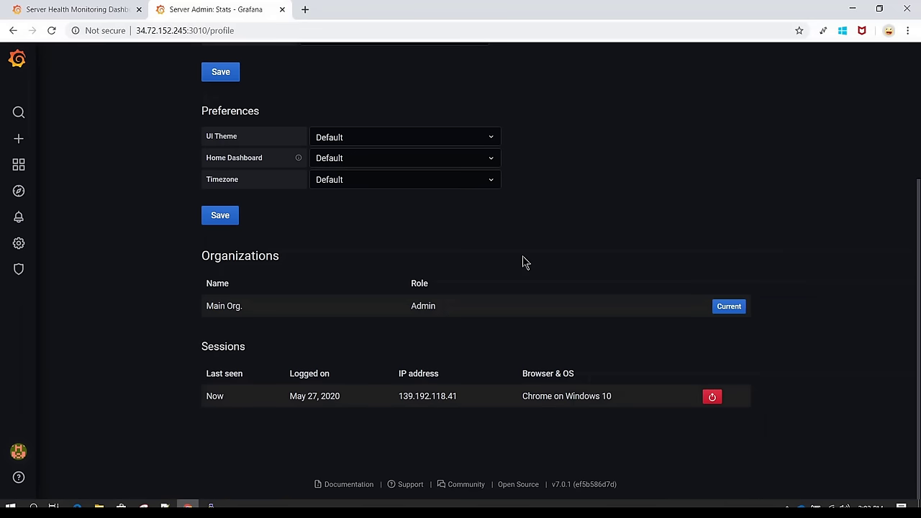
click(425, 139)
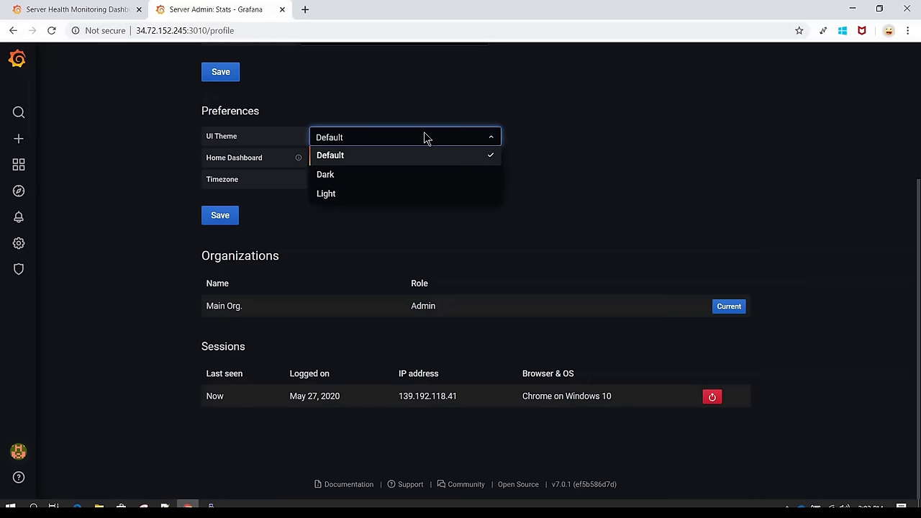
click(604, 135)
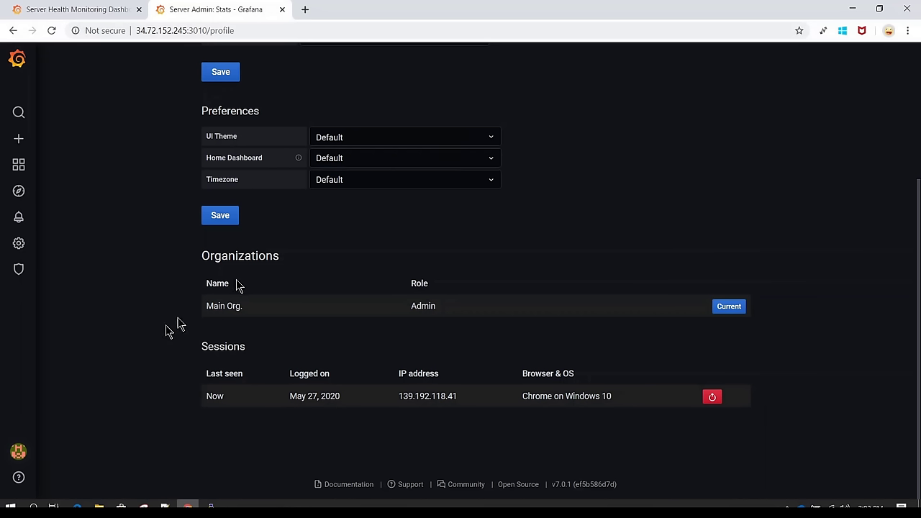
scroll(171, 313, up, 3)
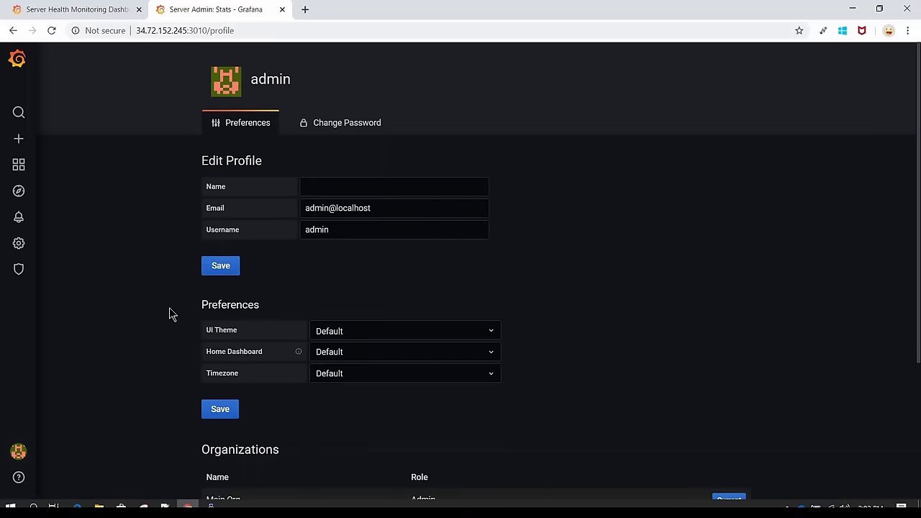
mouse_move(19, 477)
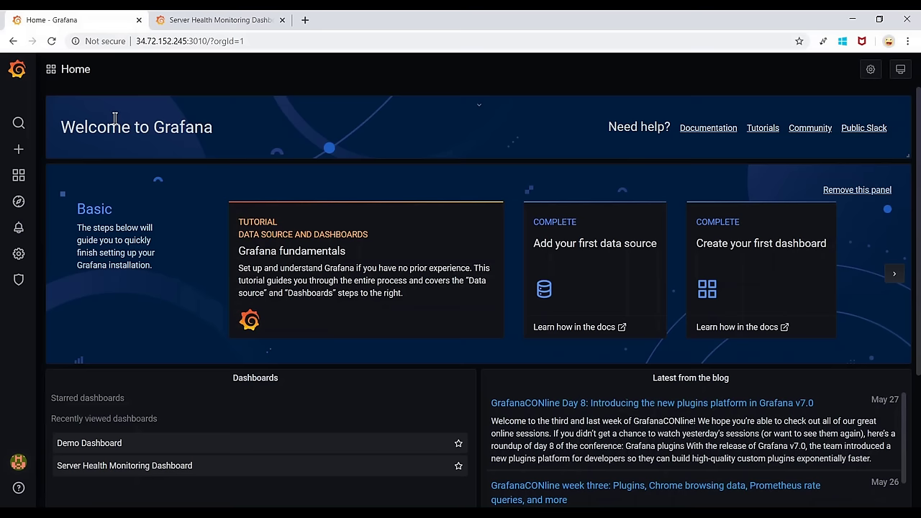
Create a new dashboard with an empty panel and browse its data source list
mouse_move(22, 150)
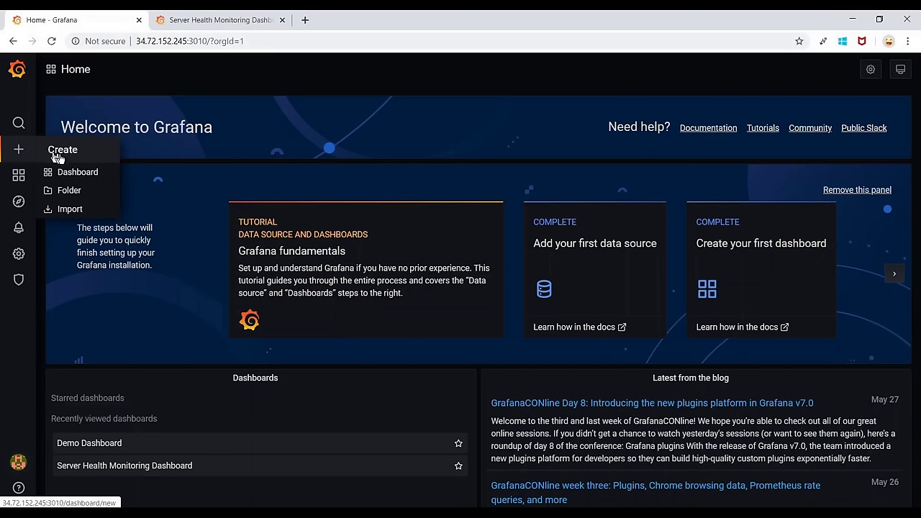
click(77, 174)
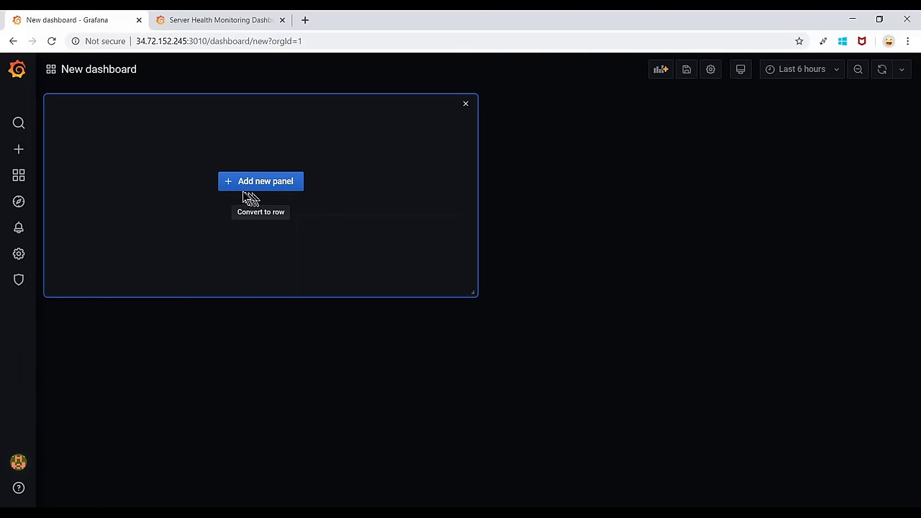
click(285, 182)
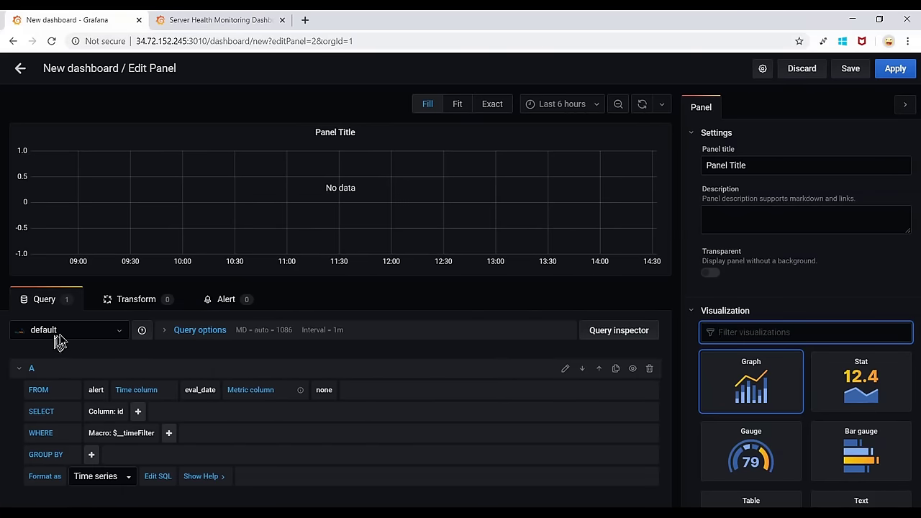
click(117, 339)
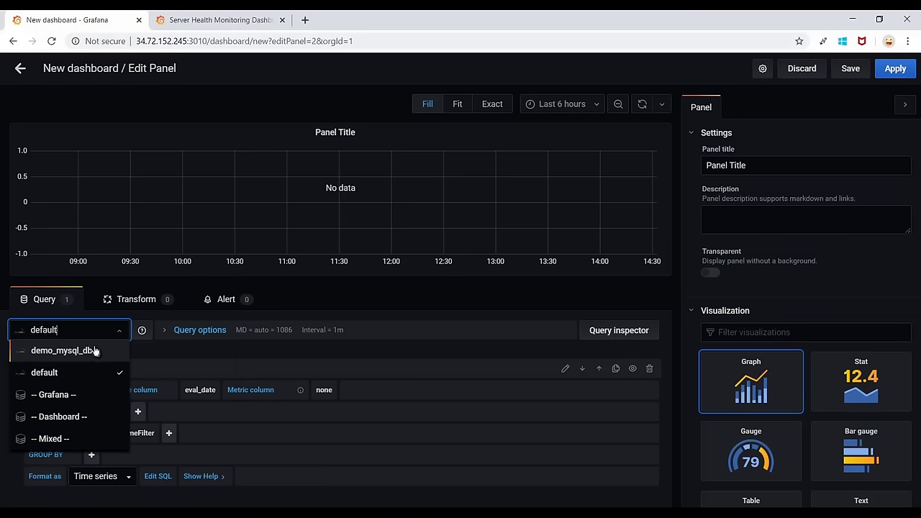
click(20, 68)
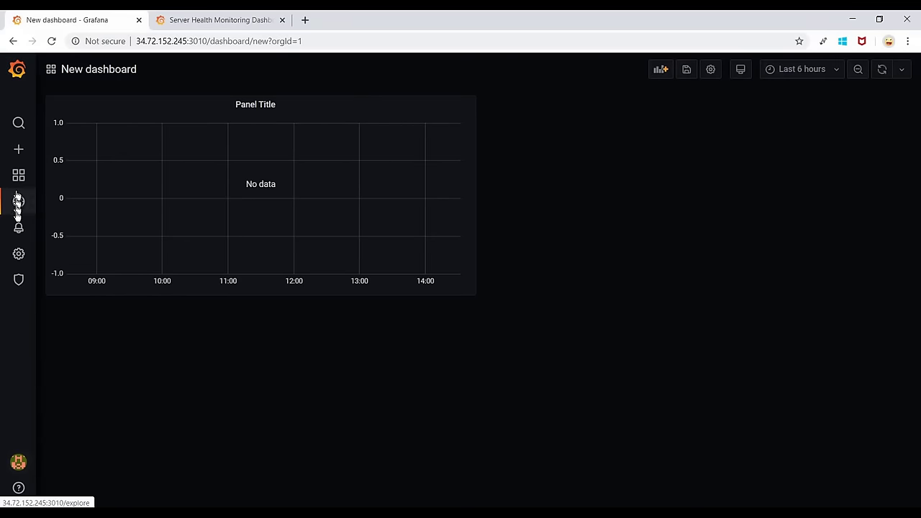
Return to the Home page, discarding the unsaved dashboard
mouse_move(19, 255)
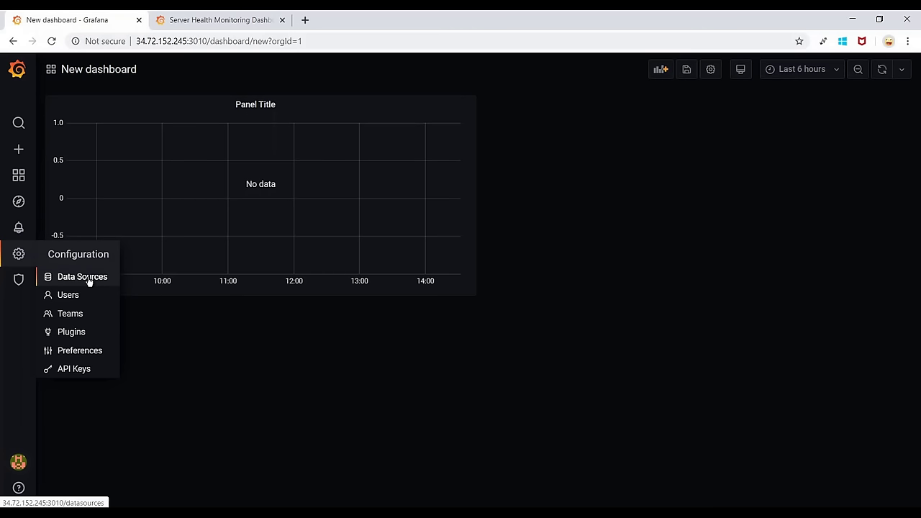
click(20, 71)
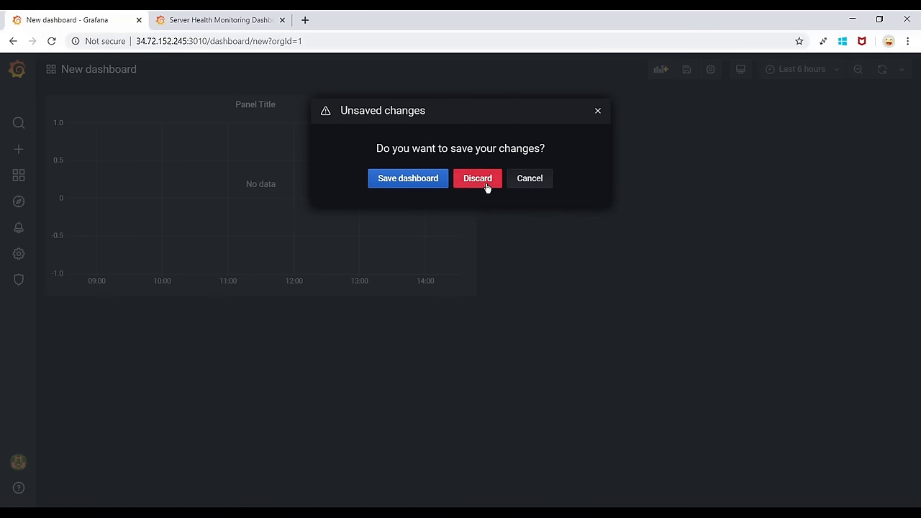
click(487, 187)
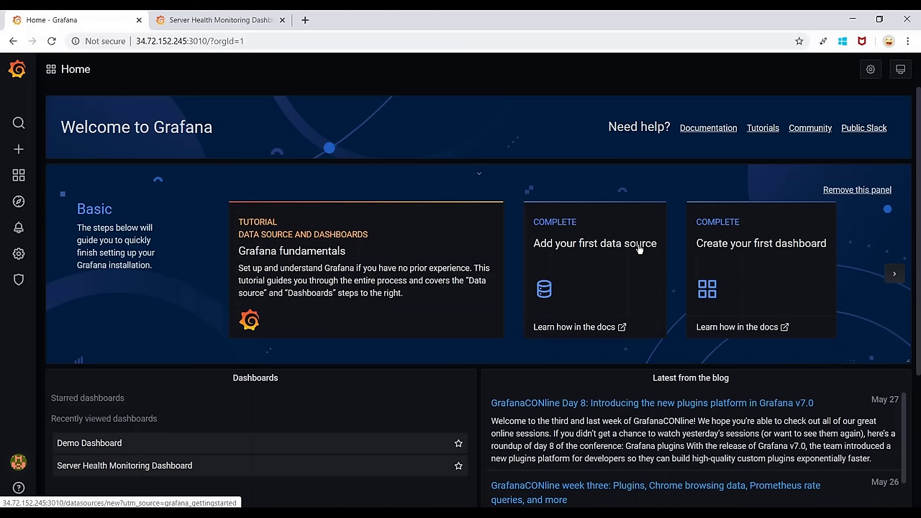
Go to Configuration > Data Sources to see demo_mysql_db at localhost:3306
click(546, 297)
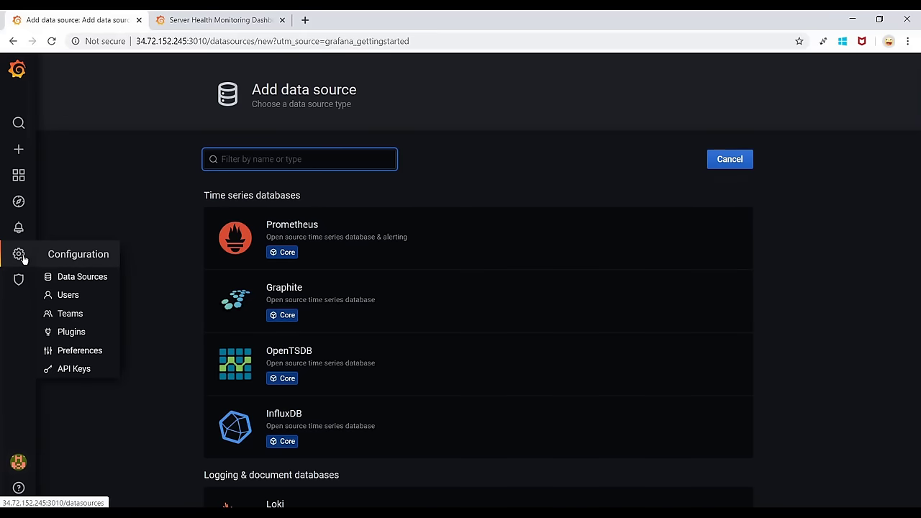
click(72, 278)
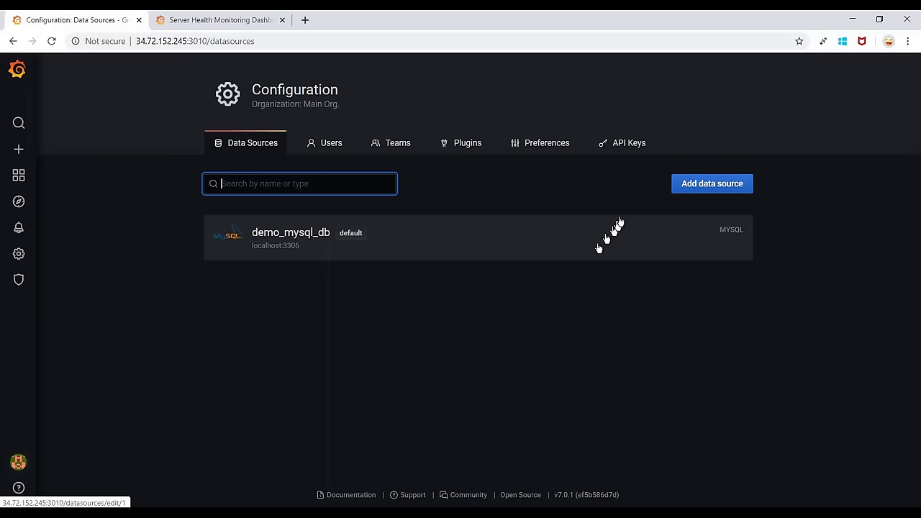
Open Add data source and find the SQL group with MySQL, PostgreSQL and SQL Server
click(706, 189)
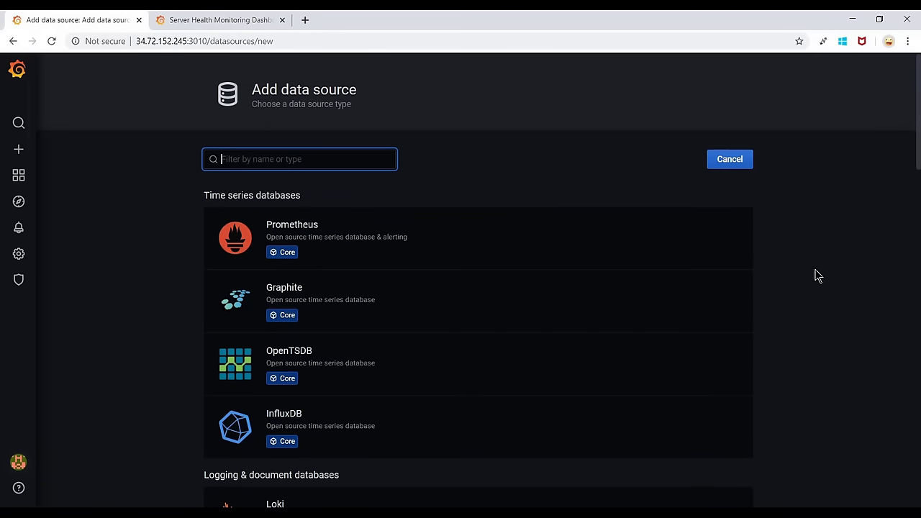
scroll(813, 274, down, 2)
scroll(819, 276, down, 6)
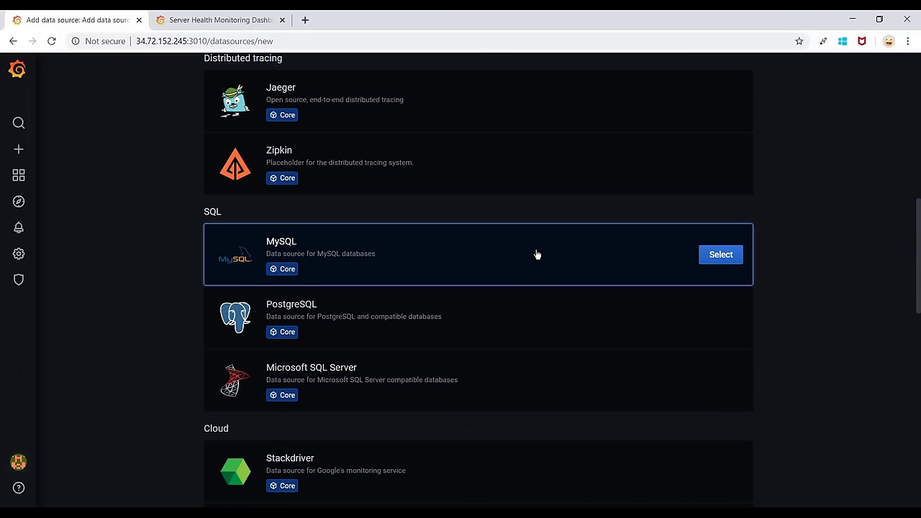
scroll(537, 254, up, 3)
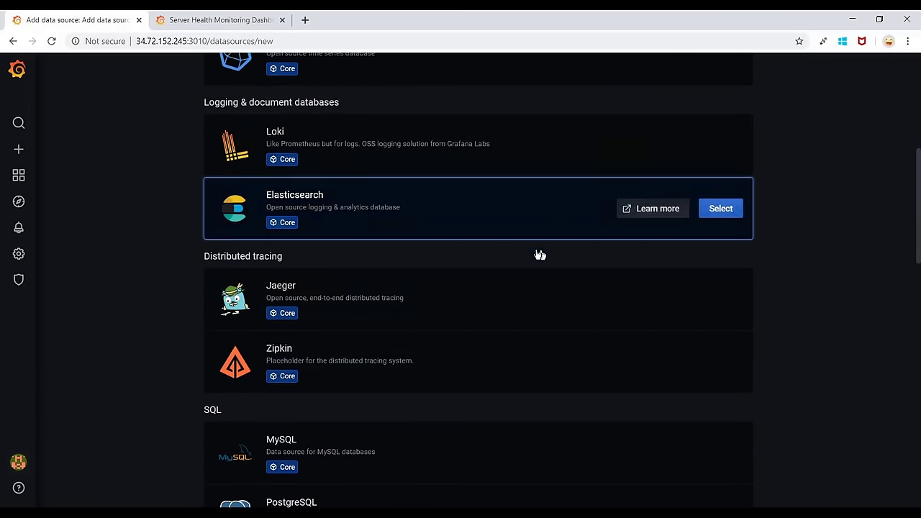
scroll(540, 254, down, 3)
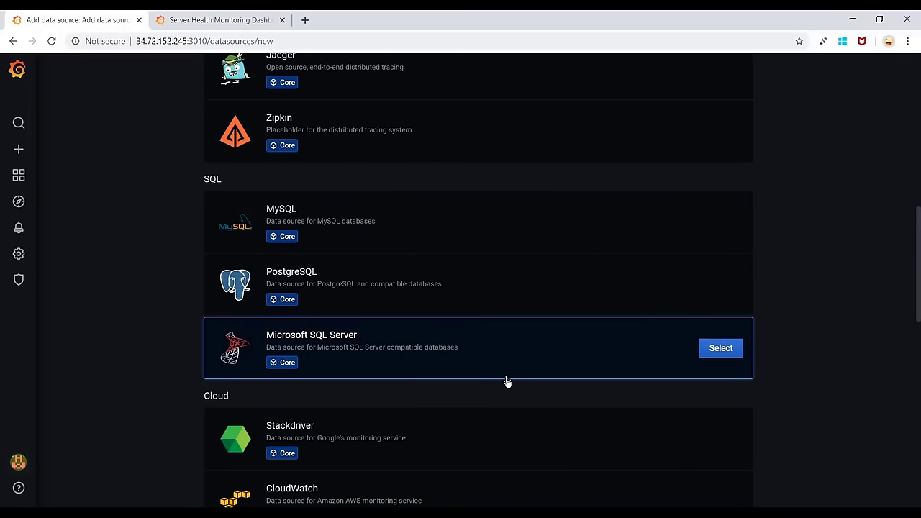
scroll(507, 382, down, 3)
scroll(505, 382, up, 3)
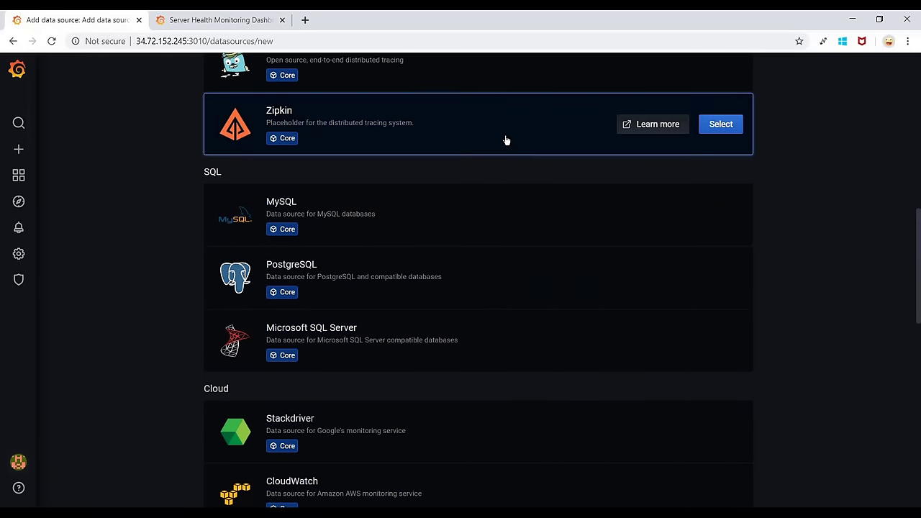
scroll(506, 140, up, 1)
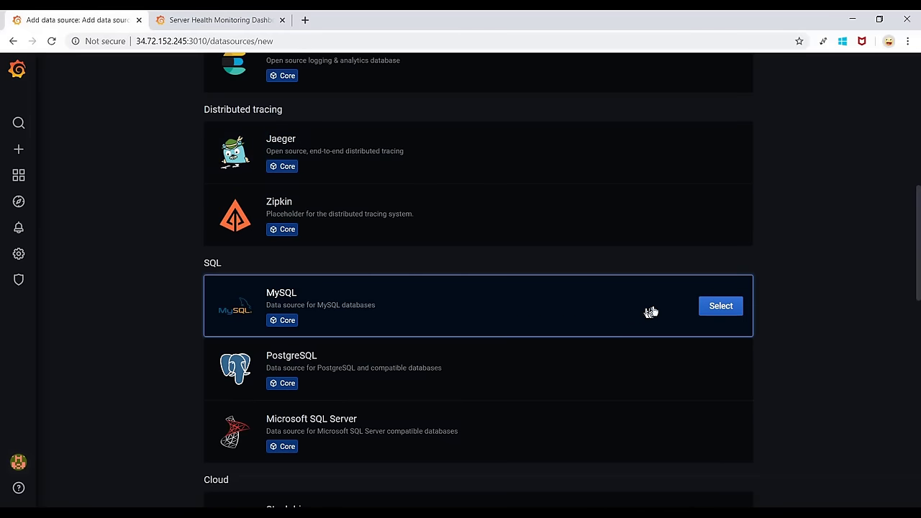
Select MySQL as the new data source and review its blank Host, Database and User fields
click(721, 307)
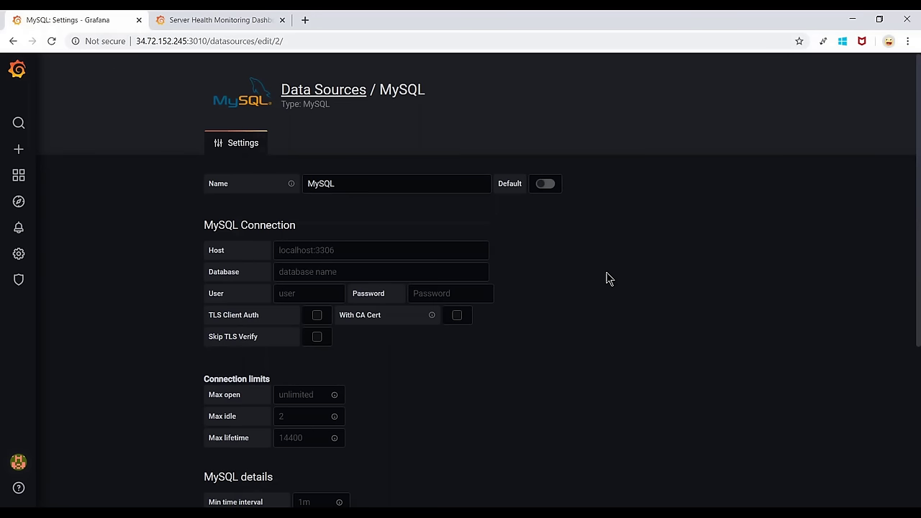
scroll(609, 279, down, 1)
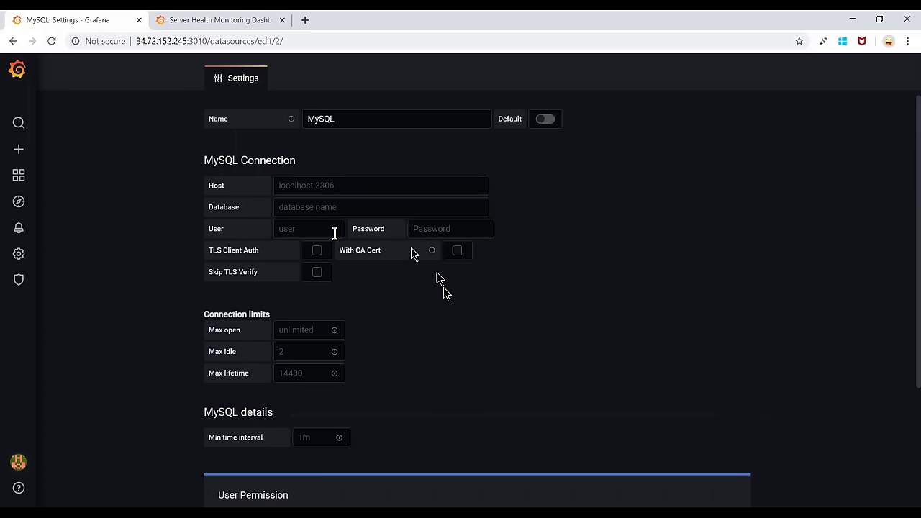
mouse_move(208, 513)
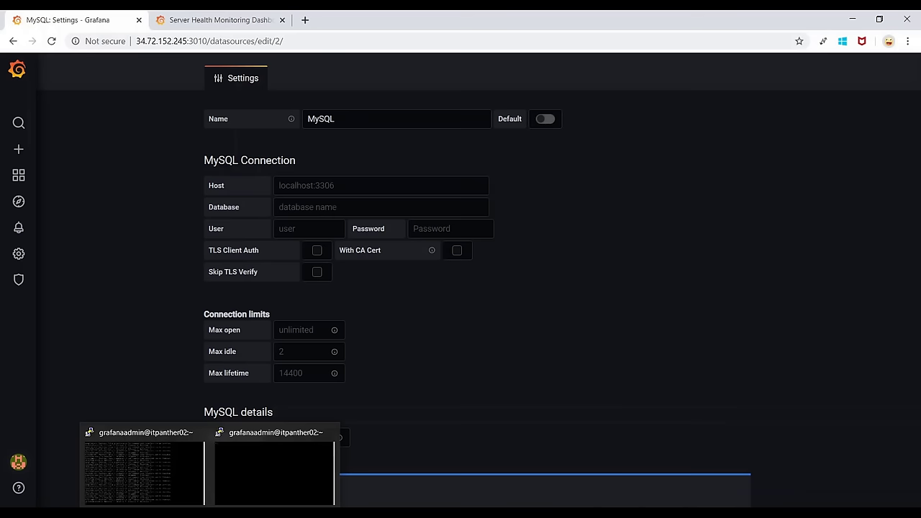
Switch to the second PuTTY session and list the home directory with ll
click(249, 457)
text(ll)
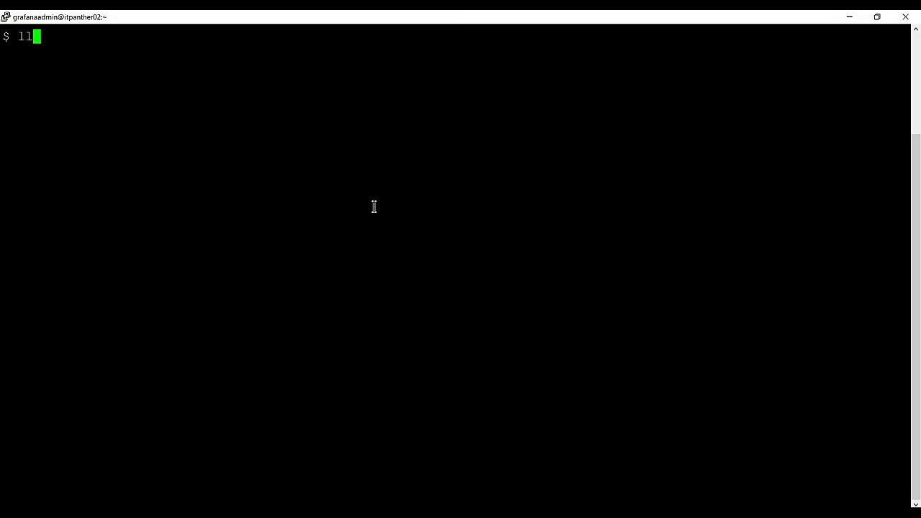
key(Return)
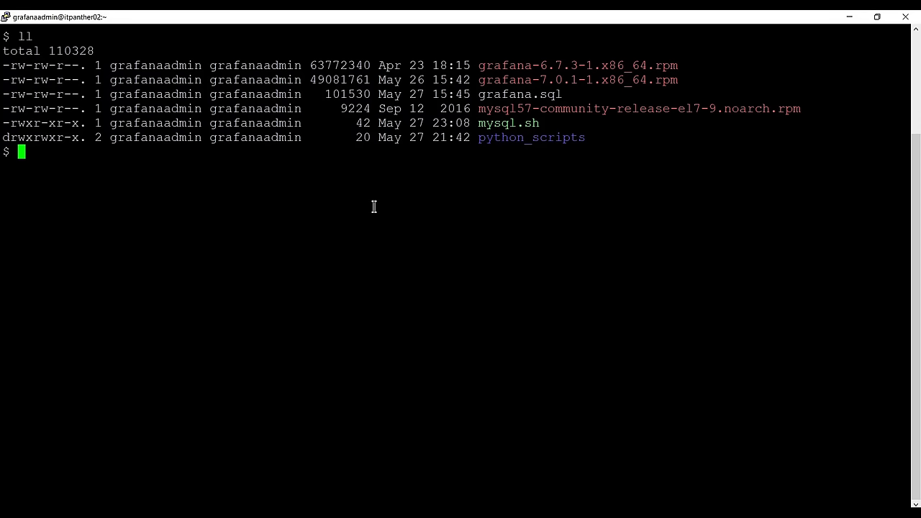
Log into grafanadb with mysql -u grafana -p grafanadb and the database password
text(mysql -u grafana)
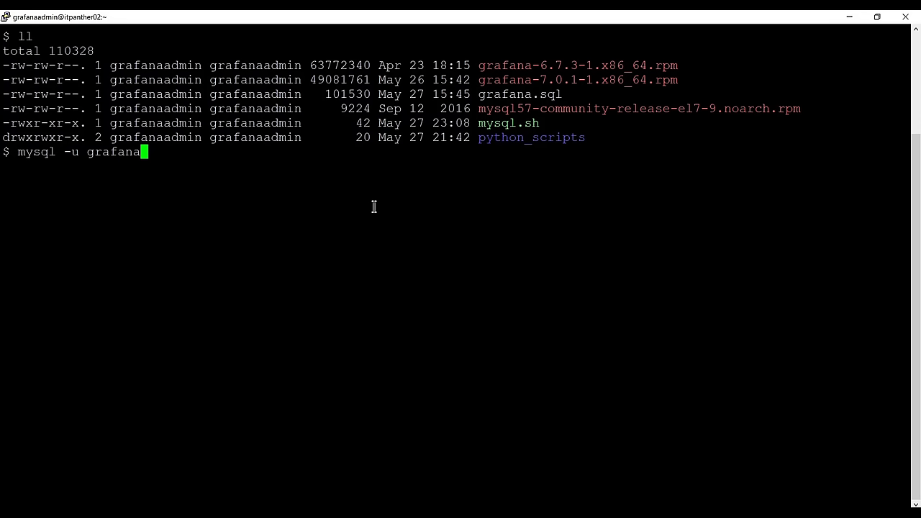
text( -p grafana)
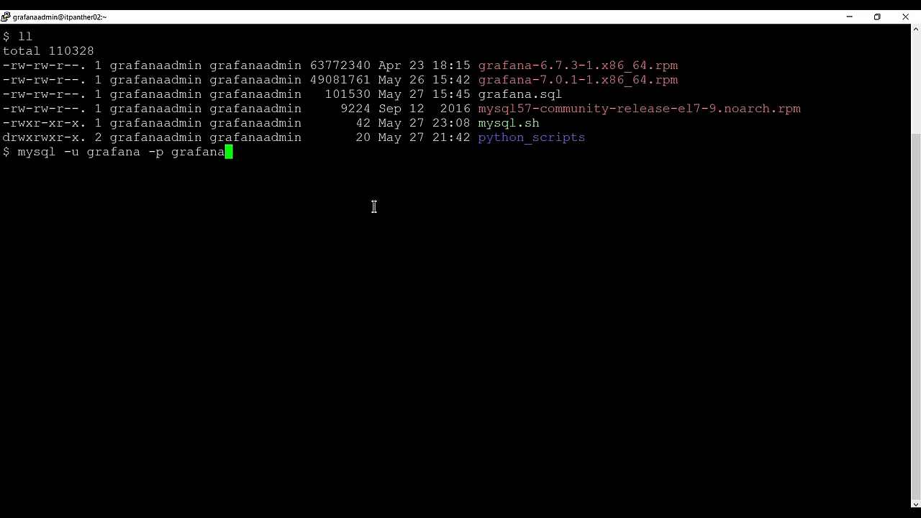
text(db)
key(Return)
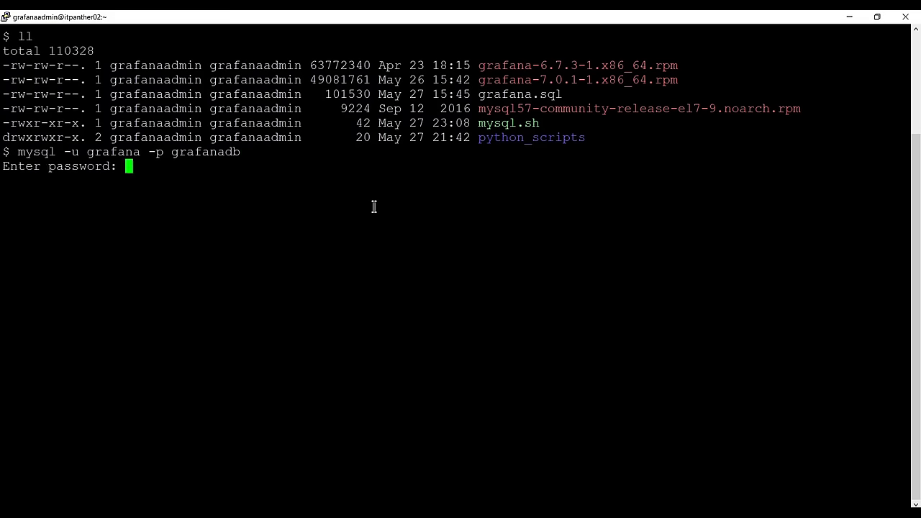
key(Return)
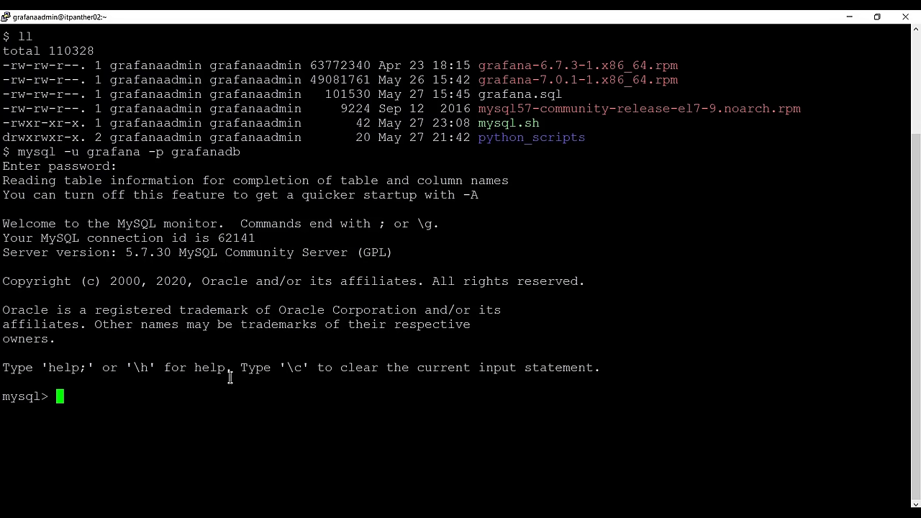
Run show tables; to list the 36 grafanadb tables
text(select)
key(BackSpace)
key(BackSpace)
key(BackSpace)
key(BackSpace)
key(BackSpace)
key(BackSpace)
text(show * f)
key(BackSpace)
key(BackSpace)
key(BackSpace)
text(tables;)
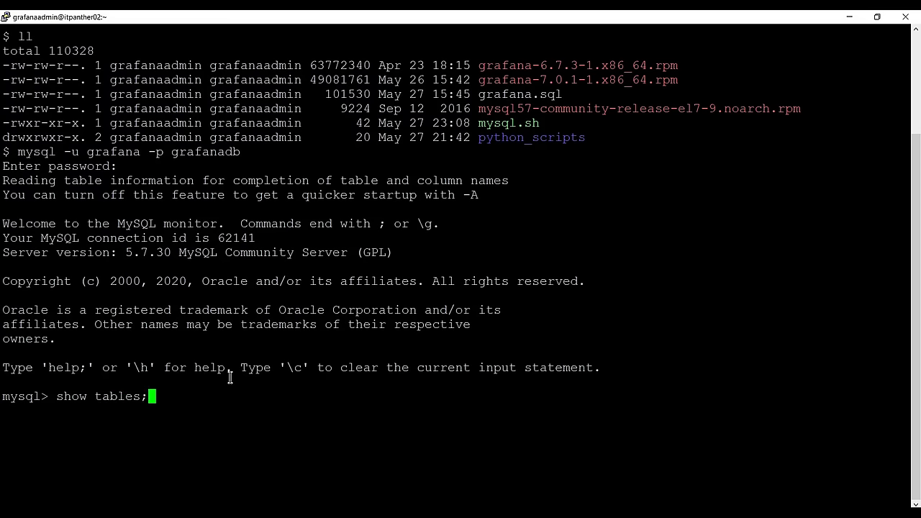
key(Return)
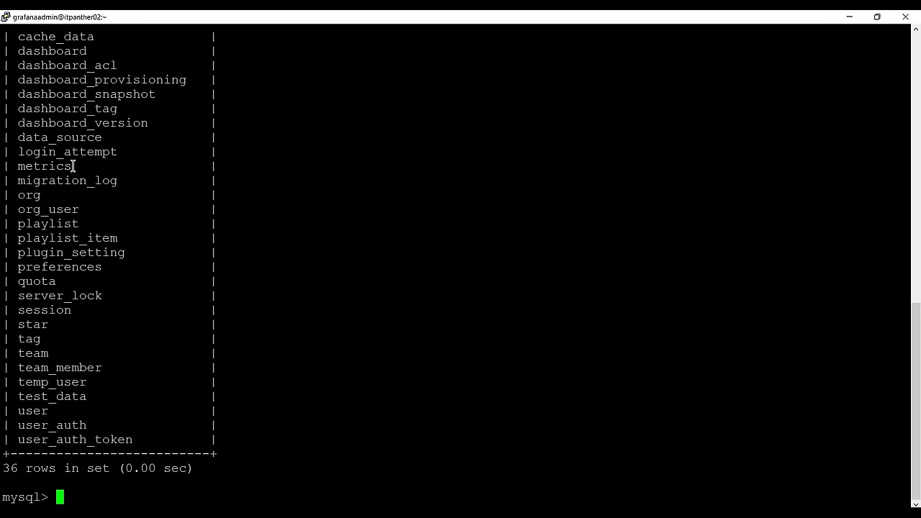
Highlight the metrics table in the output, then clear the selection
drag(74, 166, 11, 166)
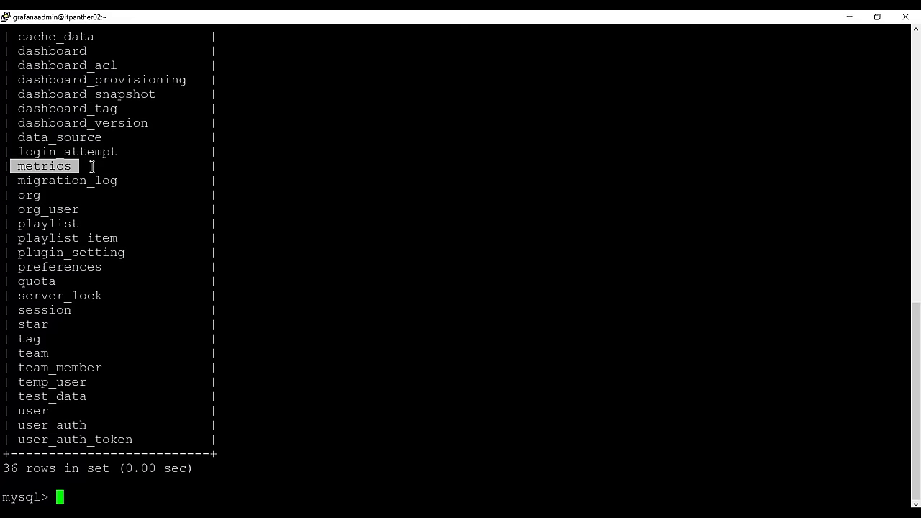
scroll(92, 167, up, 10)
scroll(94, 166, down, 10)
click(173, 378)
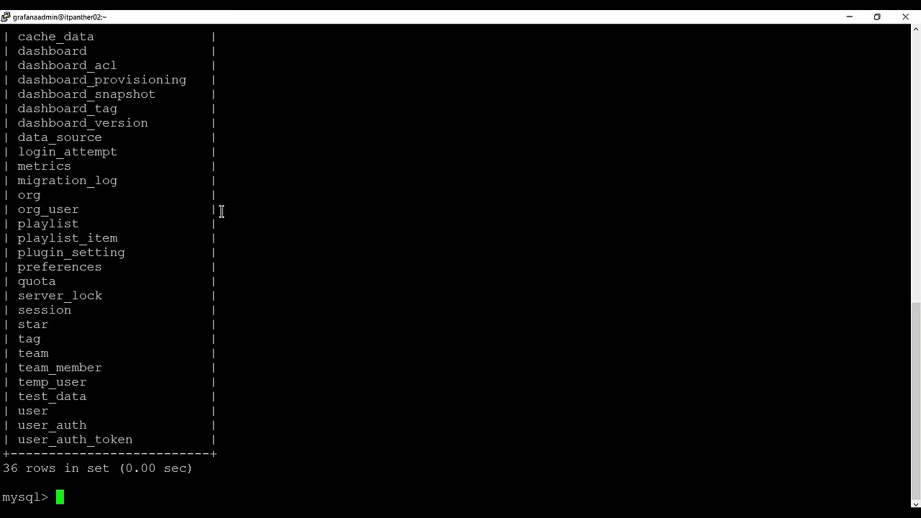
Run select * from metrics limit 10;, then switch to the mysqlimport session
text(select *)
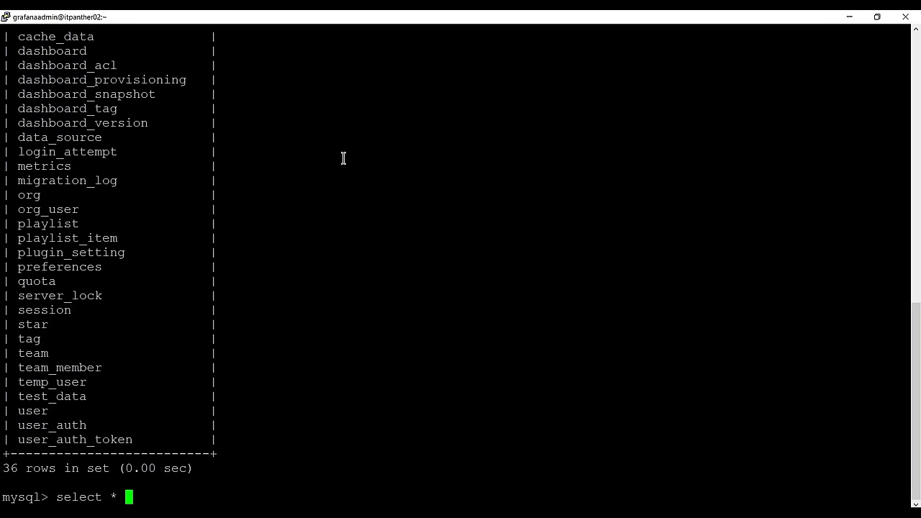
text(from metrics )
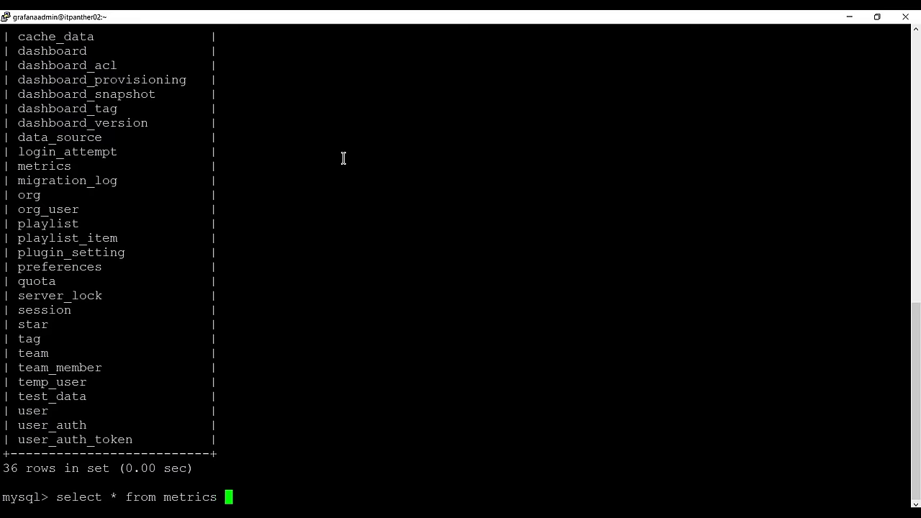
text(limit 10;)
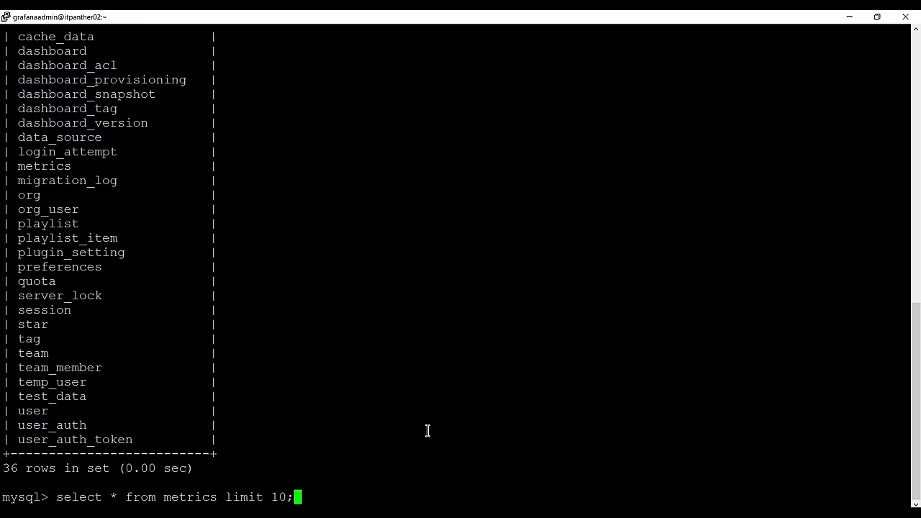
key(Return)
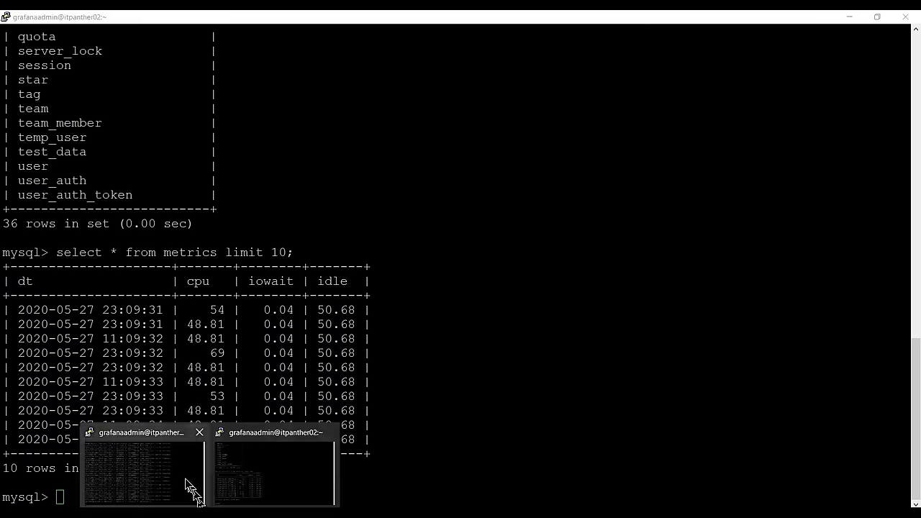
click(193, 490)
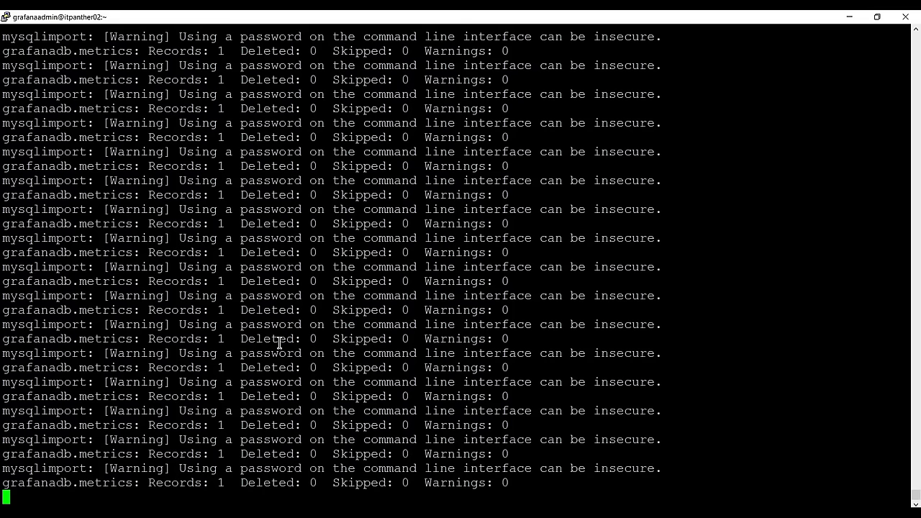
Bring the PuTTY session showing the metrics query results back to the front
click(209, 517)
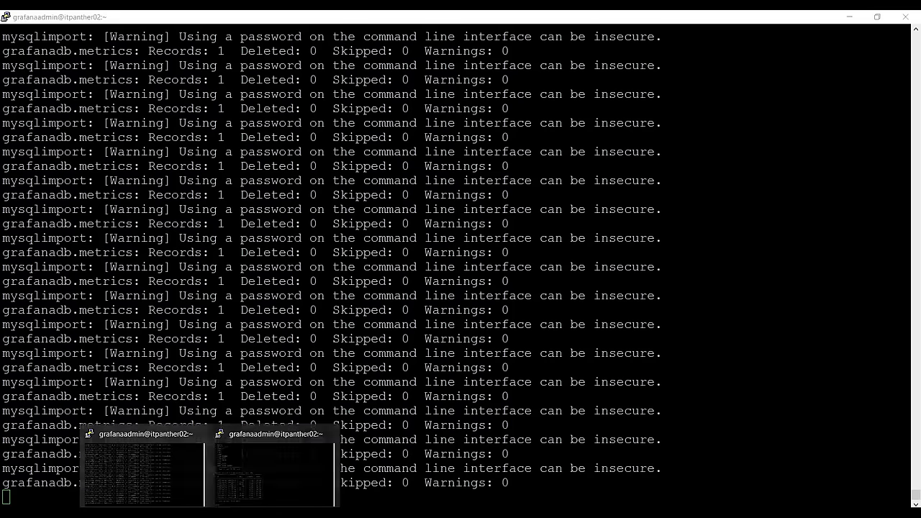
click(254, 473)
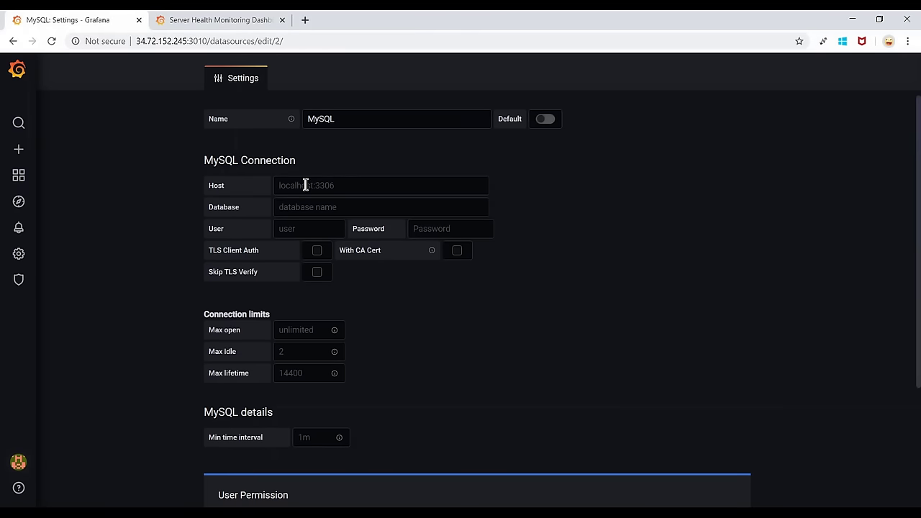
Enter localhost:3306 as the MySQL connection Host
click(365, 187)
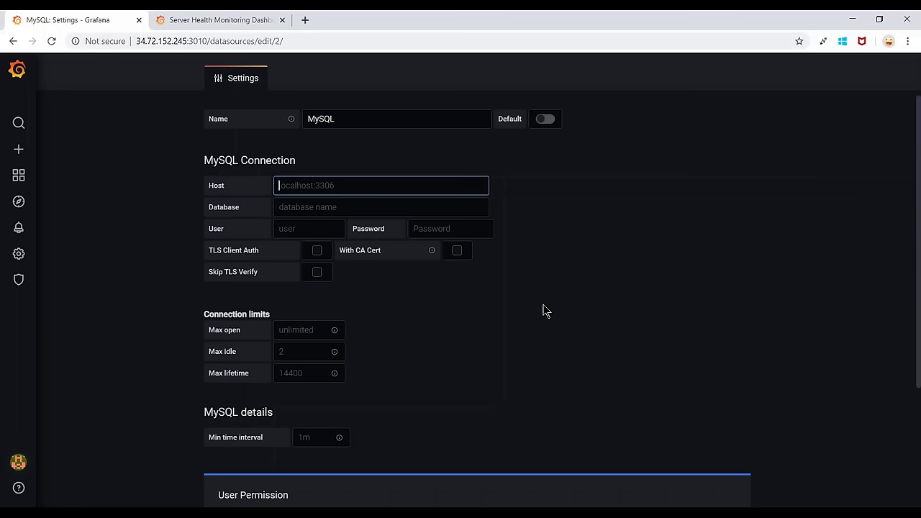
text(localhost:)
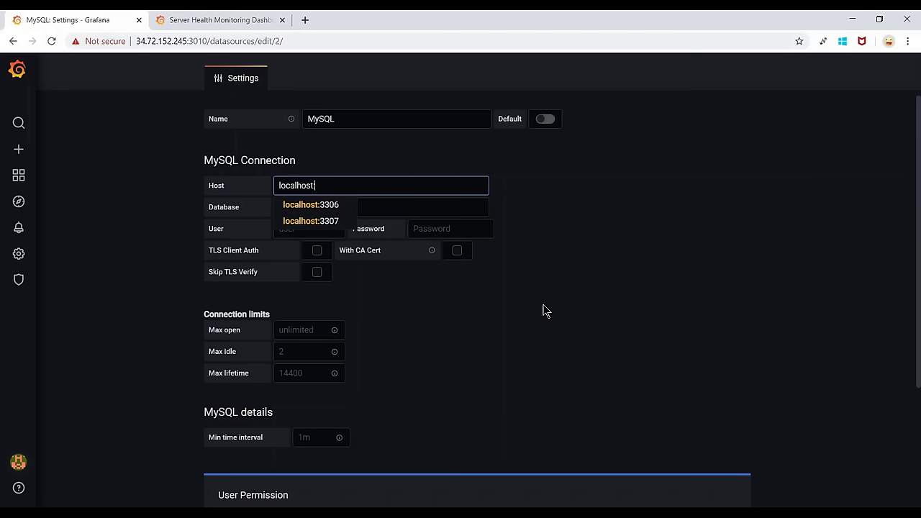
text(300)
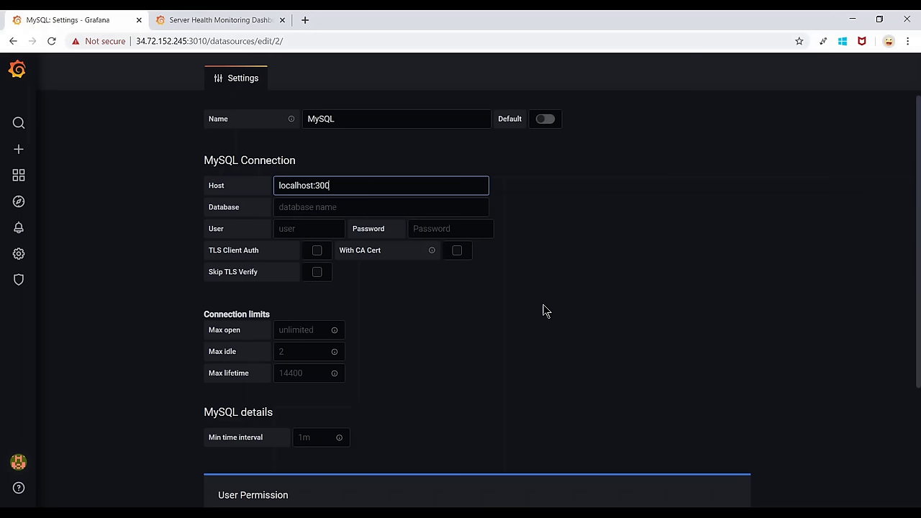
key(BackSpace)
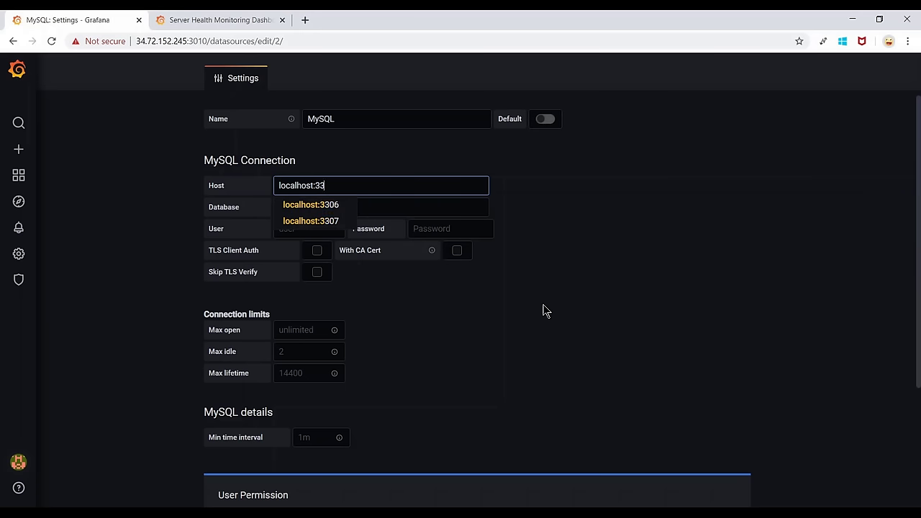
text(06)
click(518, 274)
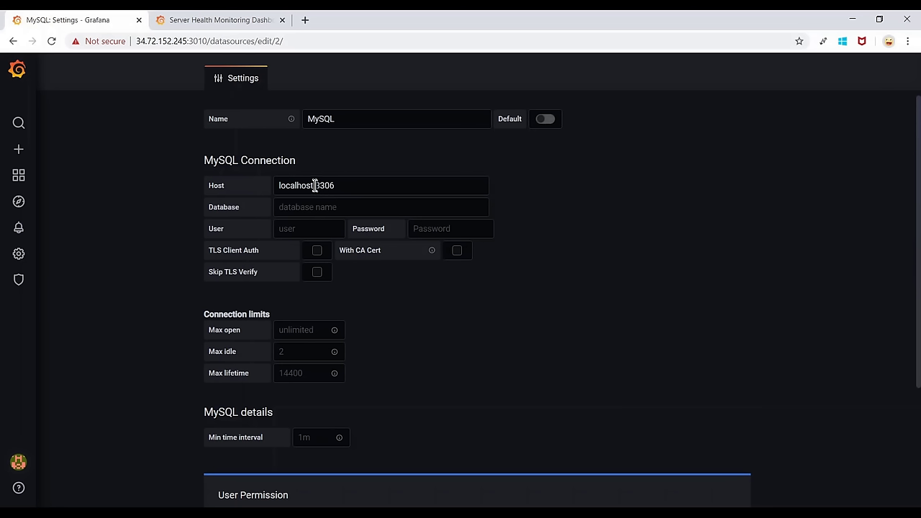
drag(315, 186, 274, 187)
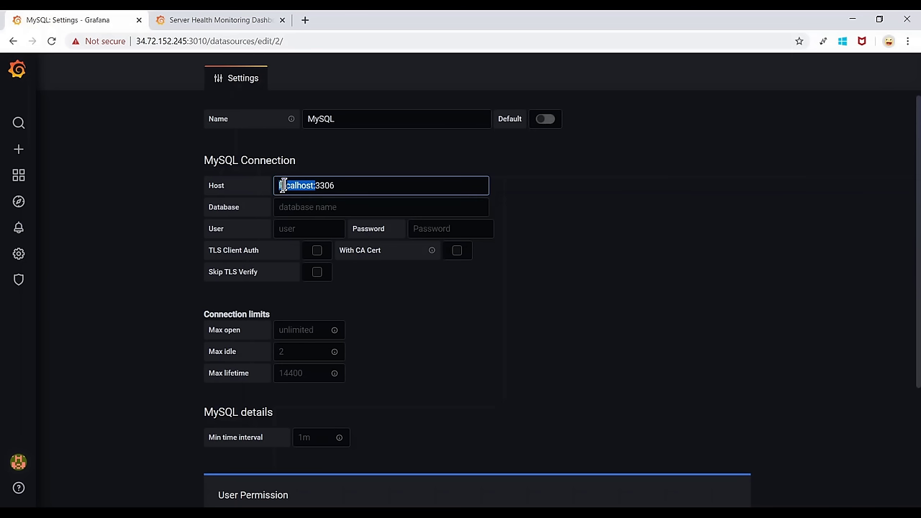
double_click(312, 186)
Set Database to grafanadb and User to grafana, and enter the database password
click(328, 208)
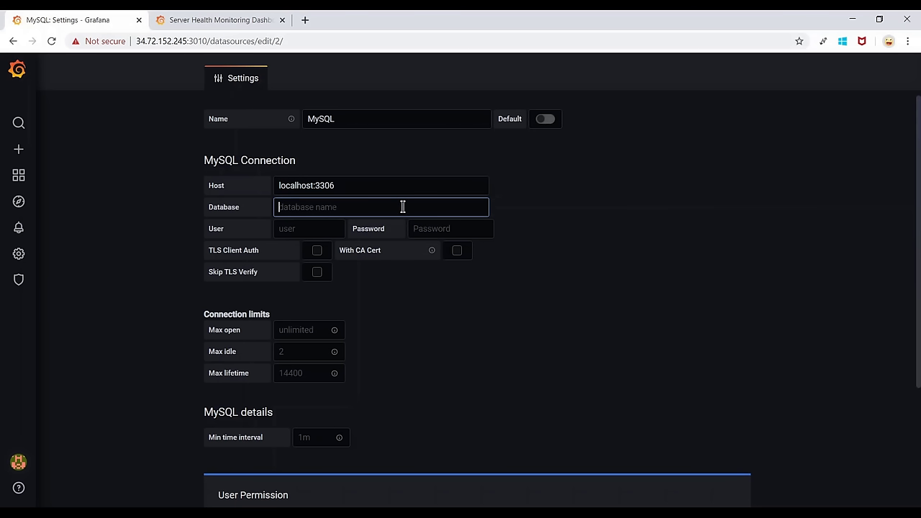
text(grafanadb)
click(319, 229)
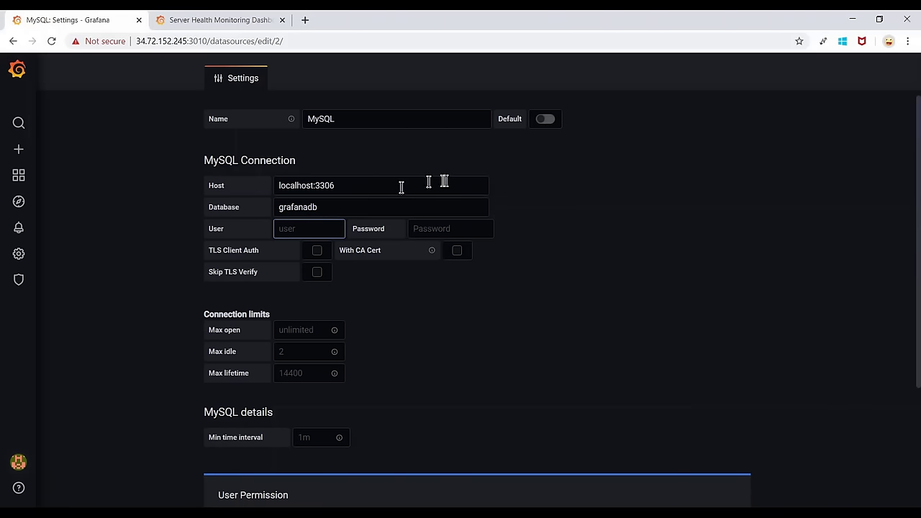
key(Tab)
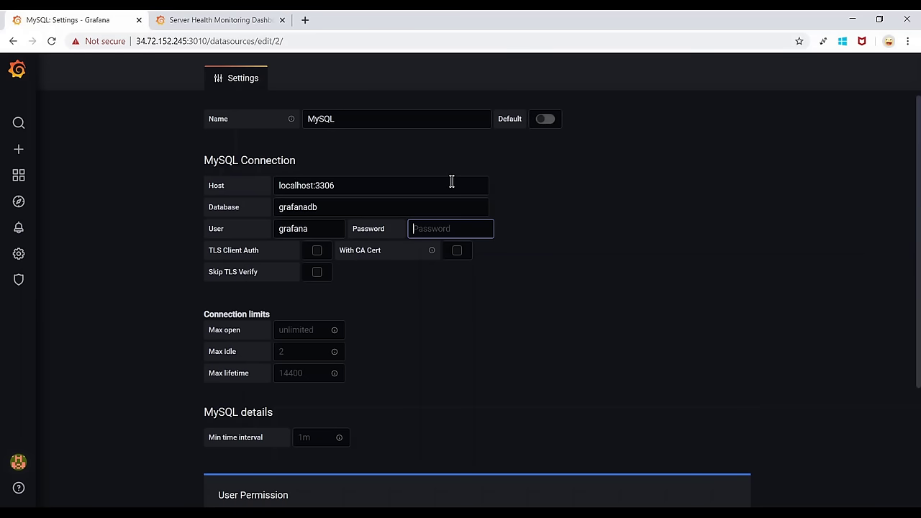
click(622, 240)
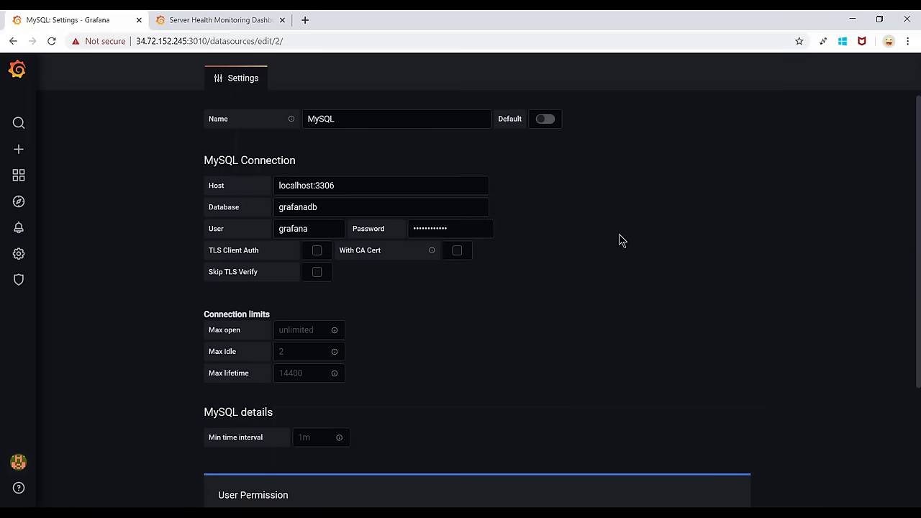
Save & Test the MySQL data source until it reports Database Connection OK
scroll(554, 302, down, 1)
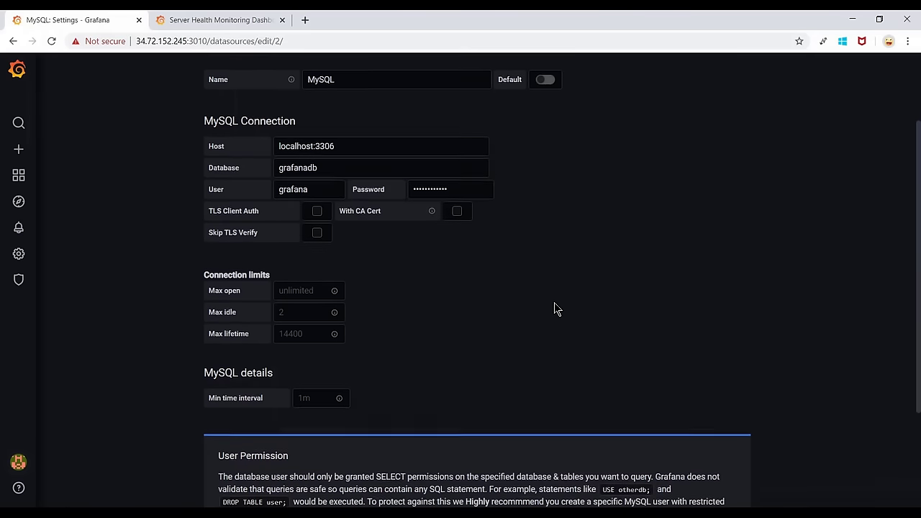
scroll(555, 305, down, 4)
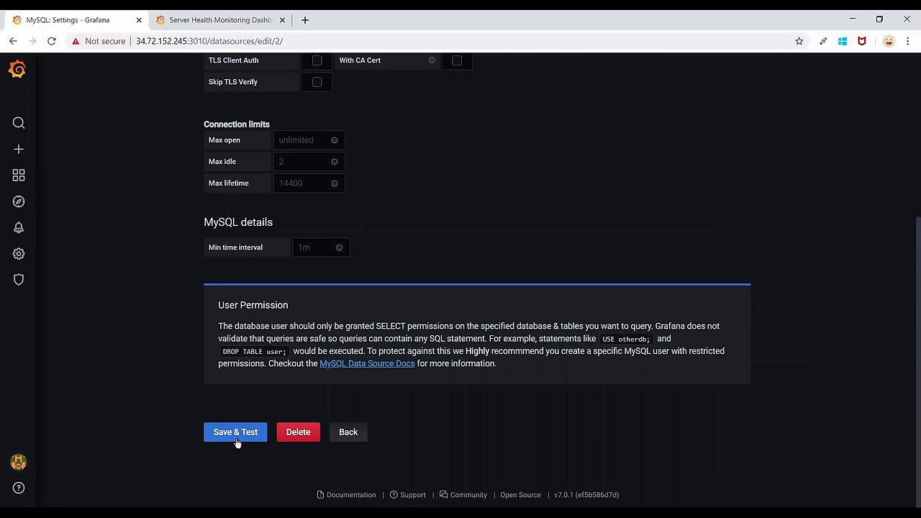
click(235, 436)
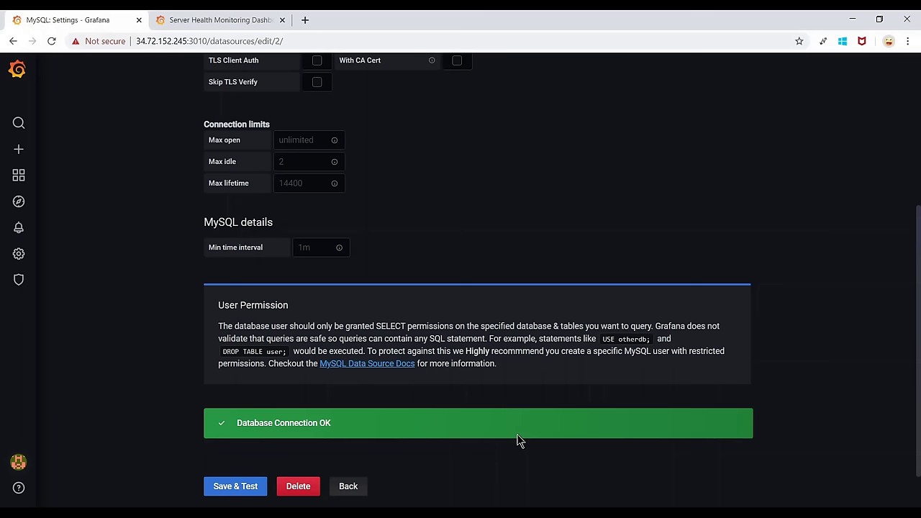
scroll(517, 433, up, 4)
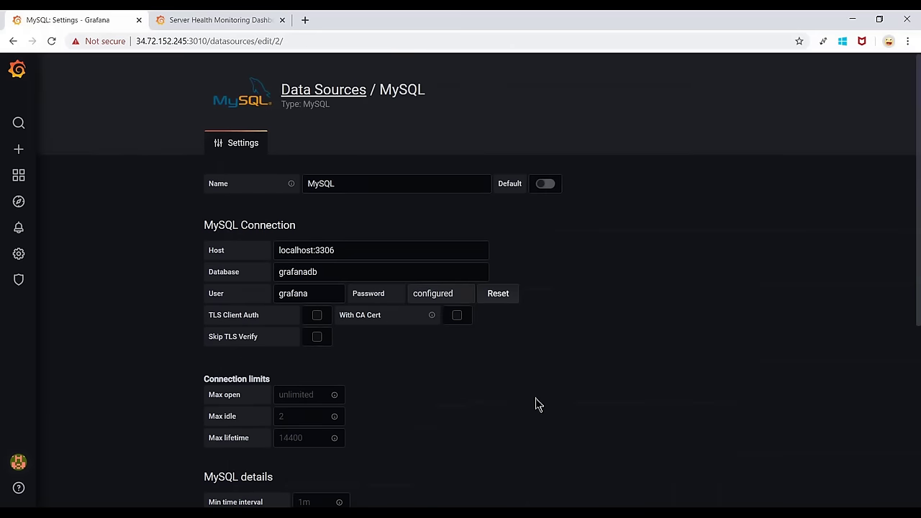
Replace the data source name MySQL with Metrics_DS, correcting a mistyped Metrics_Connect
scroll(536, 402, down, 5)
scroll(438, 229, up, 5)
click(359, 187)
drag(354, 187, 294, 191)
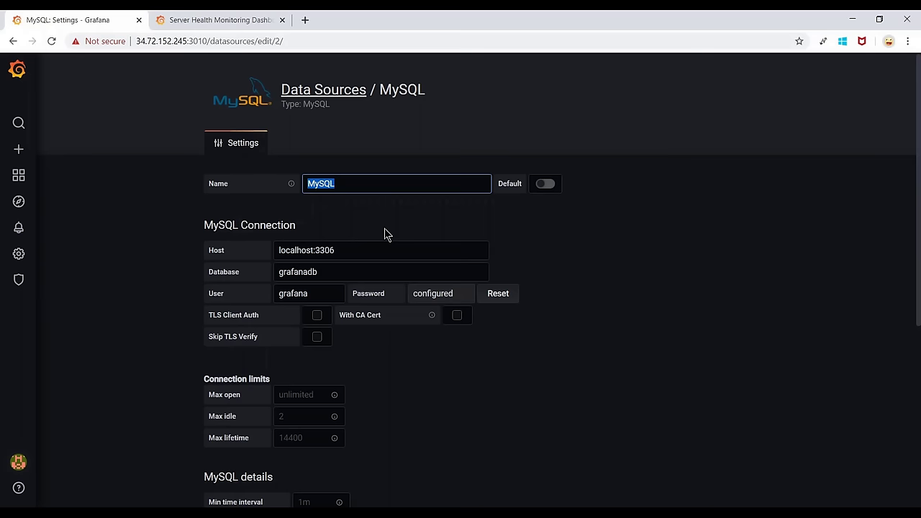
text(Metrics_Connect)
key(ctrl+a)
key(BackSpace)
text(Metrics_DS)
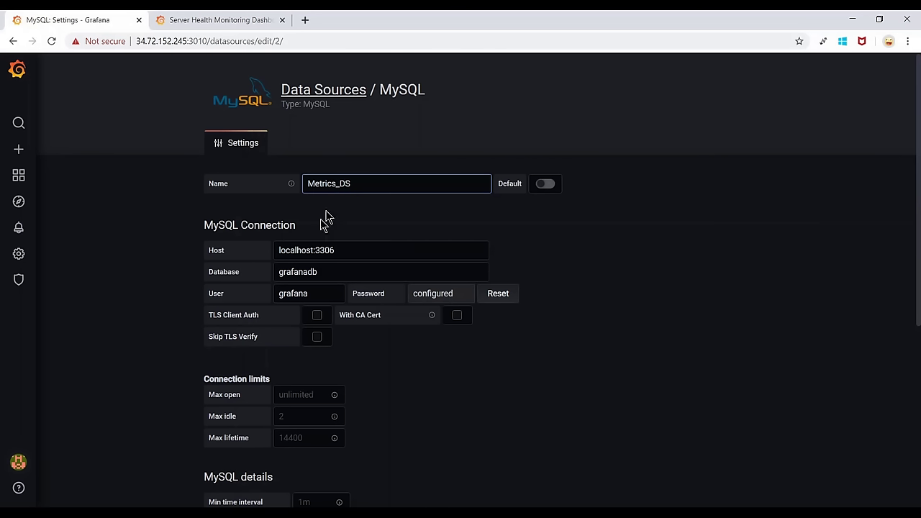
drag(305, 185, 329, 183)
click(345, 184)
Save & Test the renamed Metrics_DS data source
scroll(535, 232, down, 5)
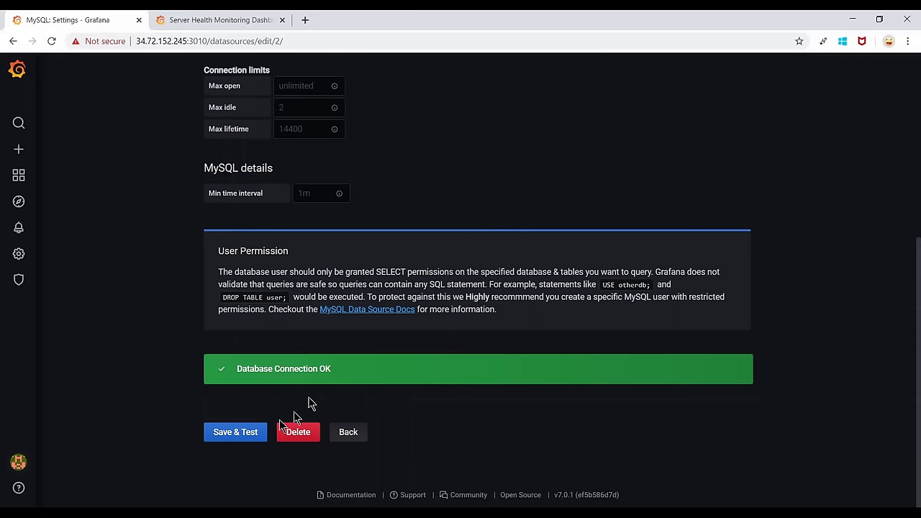
click(234, 432)
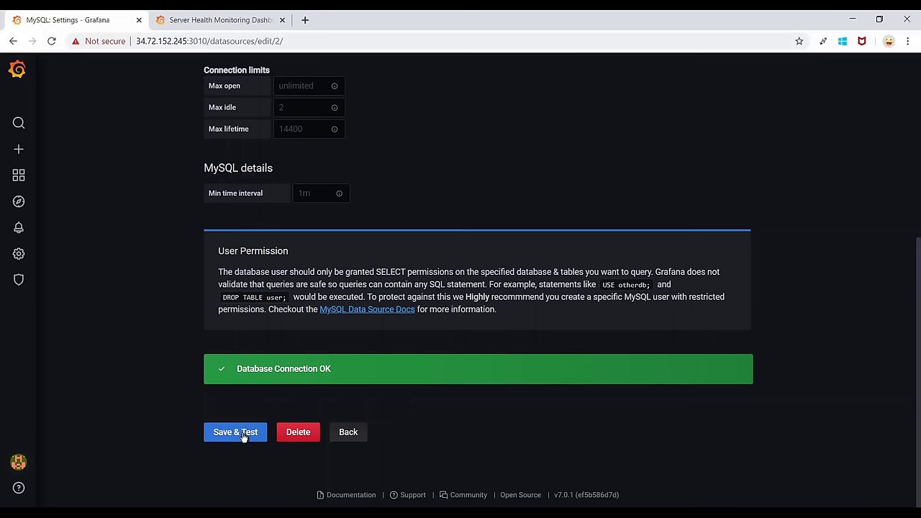
click(242, 434)
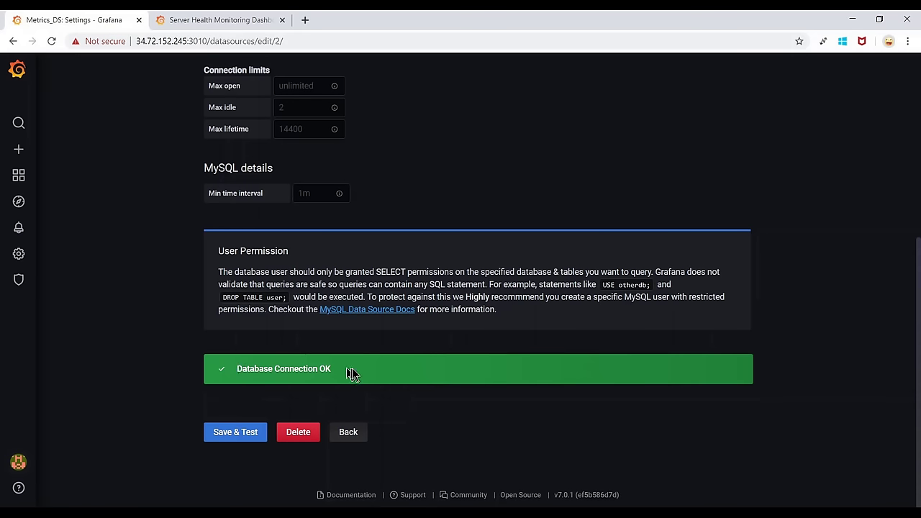
scroll(467, 375, up, 5)
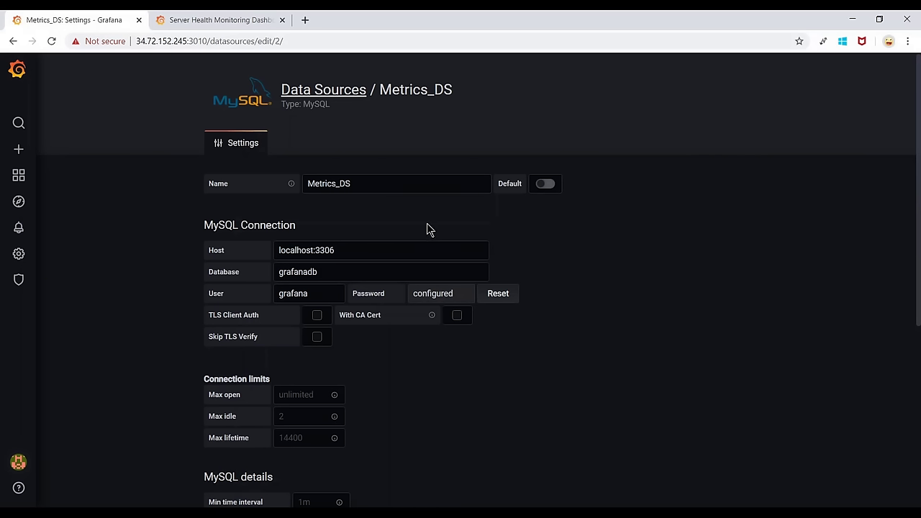
Toggle Default on and back off, then save Metrics_DS again as non-default
click(548, 187)
click(544, 184)
scroll(564, 248, down, 4)
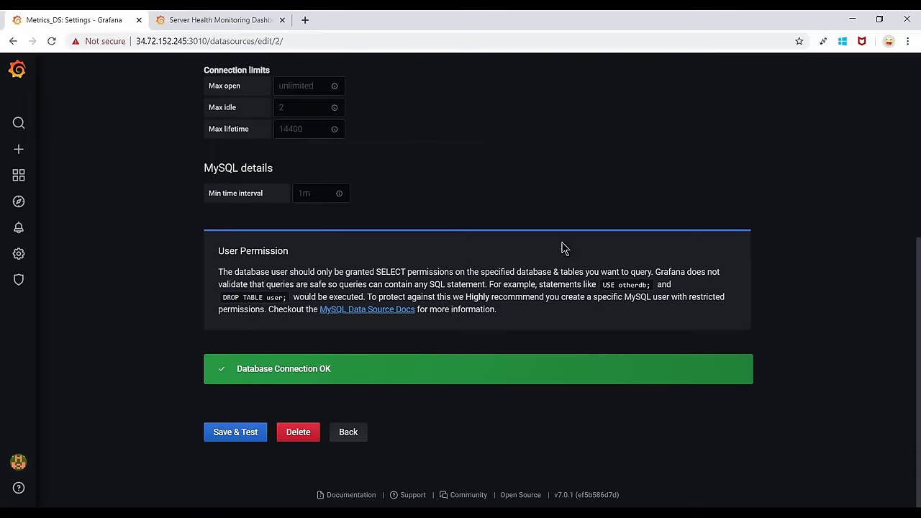
click(232, 438)
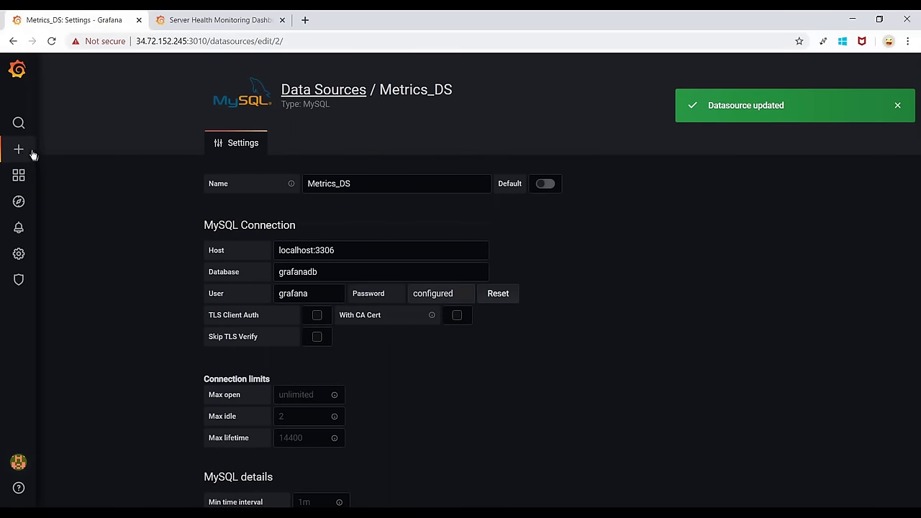
mouse_move(25, 154)
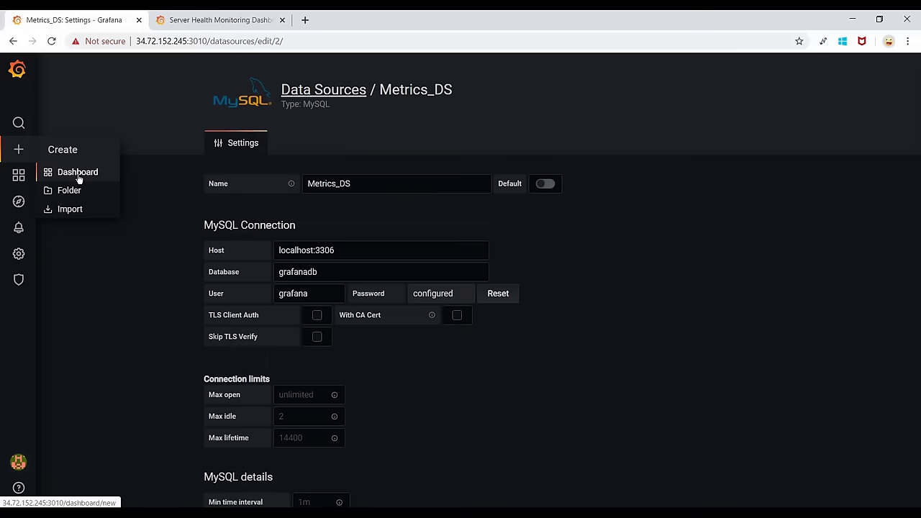
Open a new dashboard in another tab and add a new panel
middle_click(77, 177)
click(223, 16)
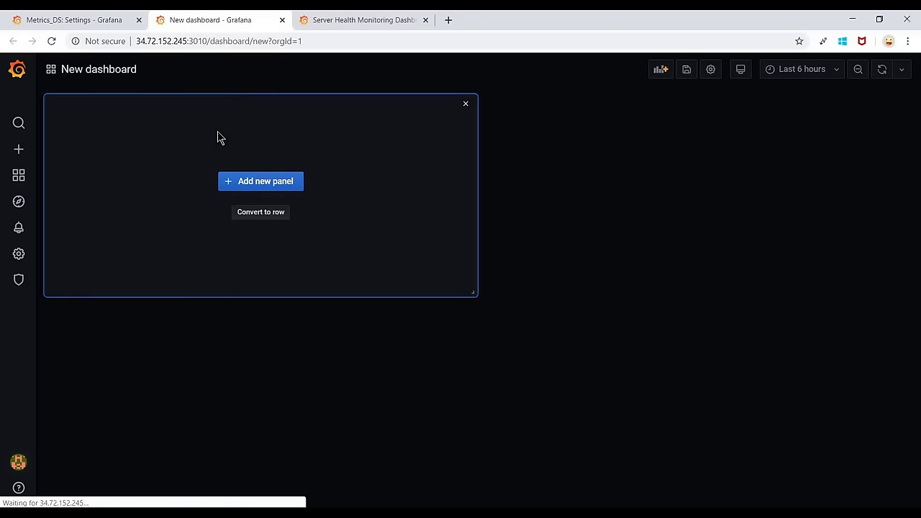
click(272, 191)
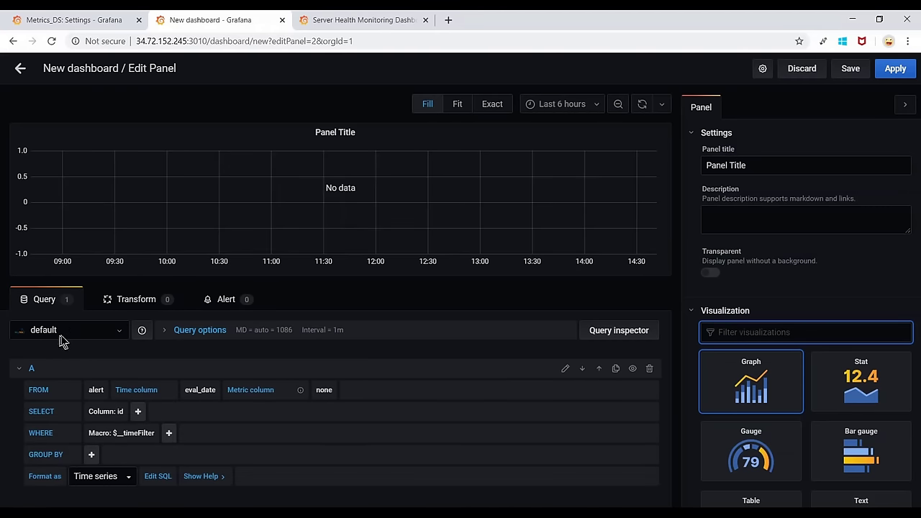
Check that Metrics_DS appears in the panel's data source list, then return to its settings
click(119, 337)
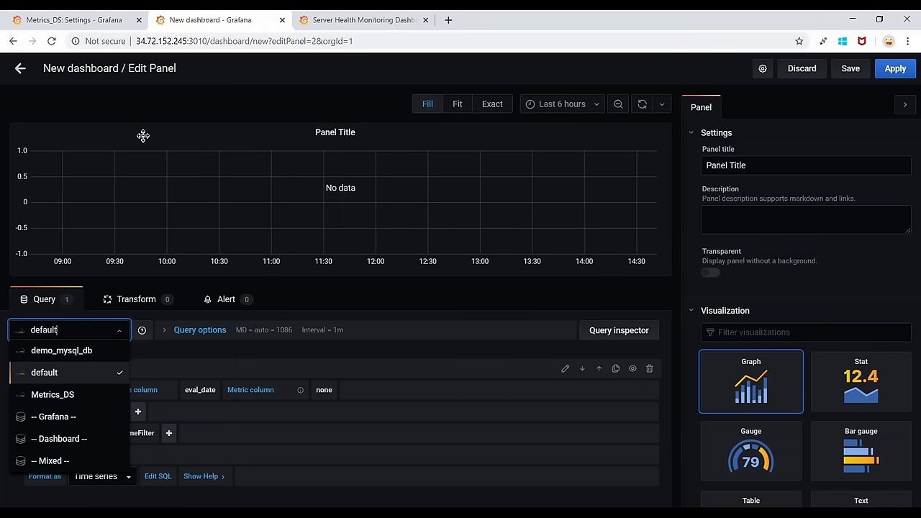
click(136, 113)
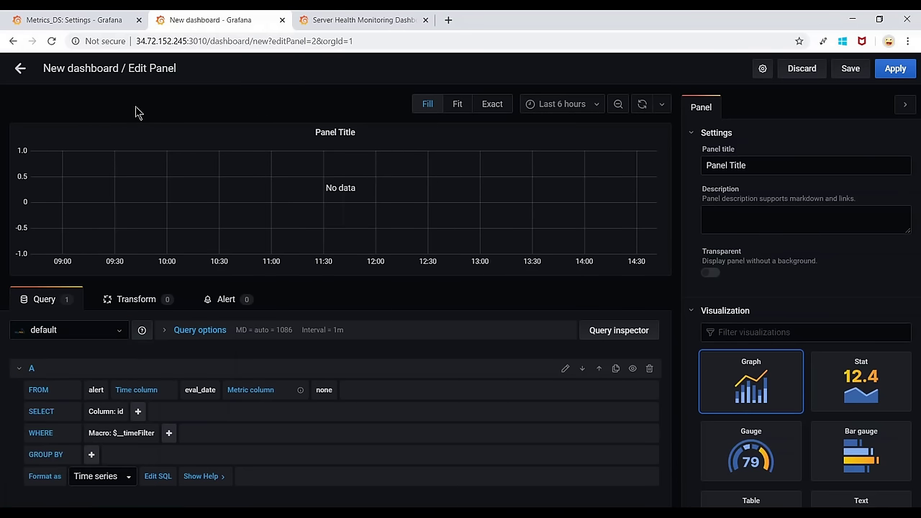
click(115, 330)
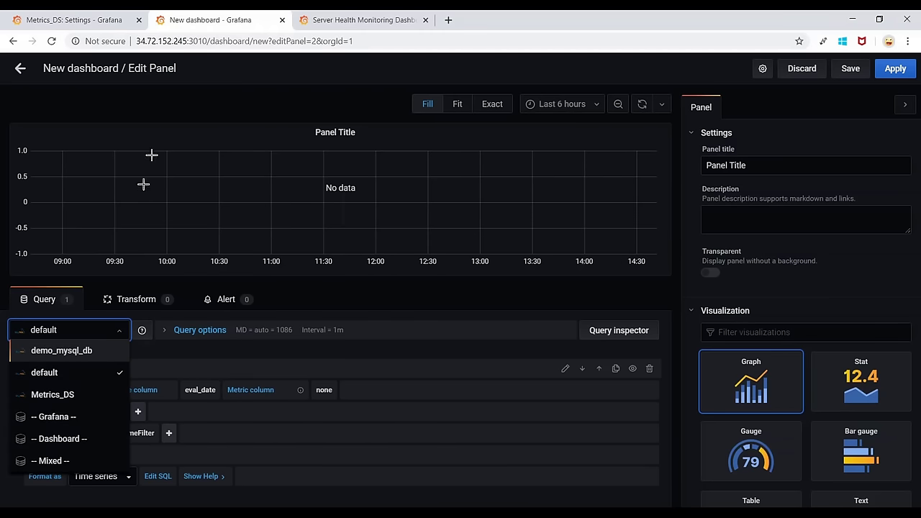
click(104, 15)
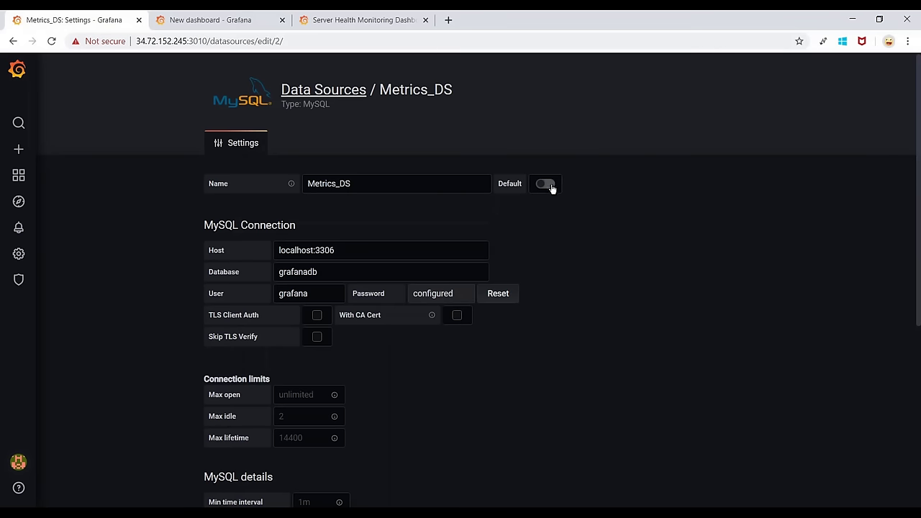
Switch Default on for Metrics_DS and Save & Test it
click(551, 187)
scroll(571, 261, down, 5)
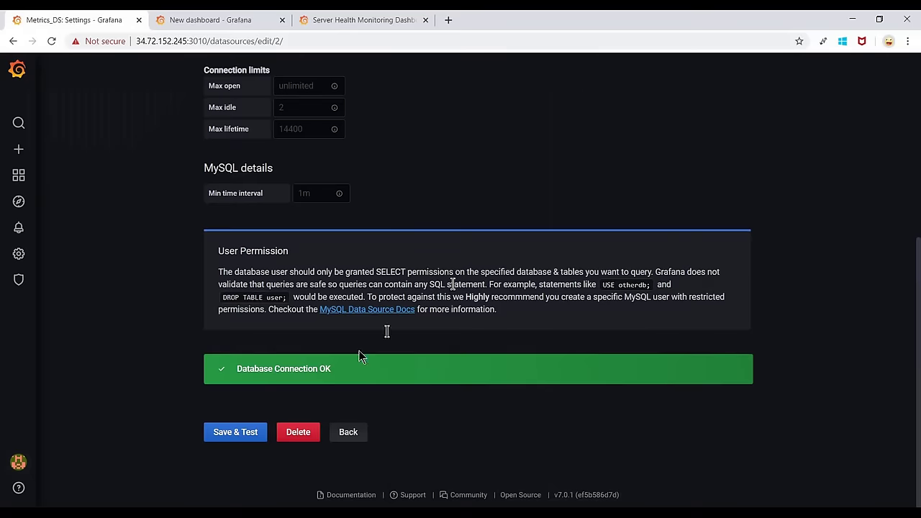
click(233, 433)
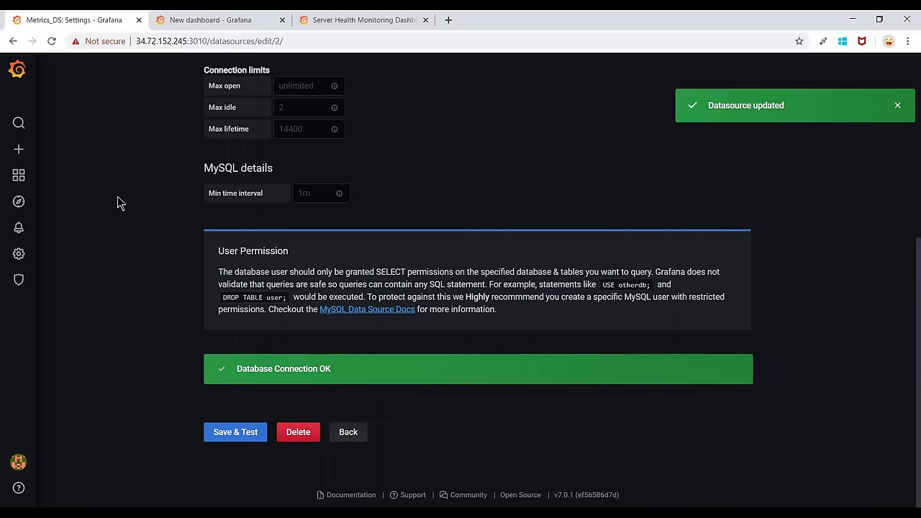
scroll(117, 202, up, 5)
Close the New dashboard tab without saving, then return to the Metrics_DS settings
click(192, 15)
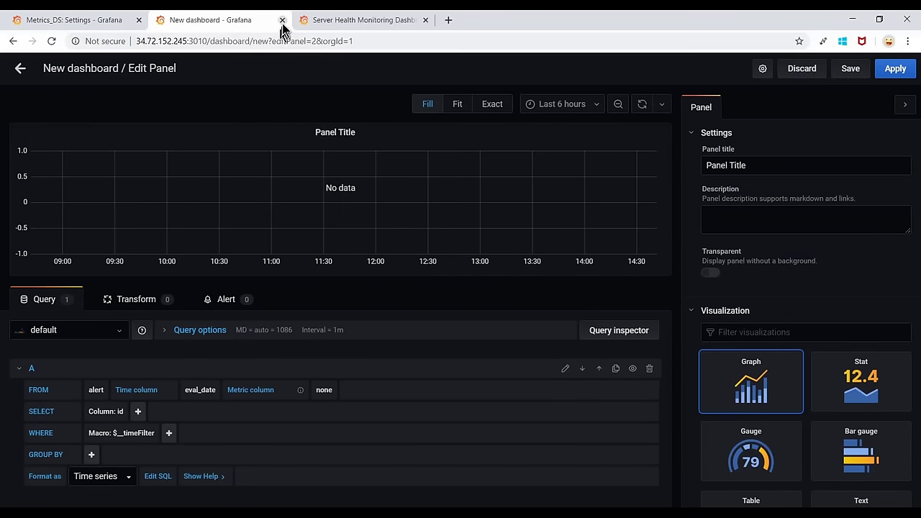
click(282, 20)
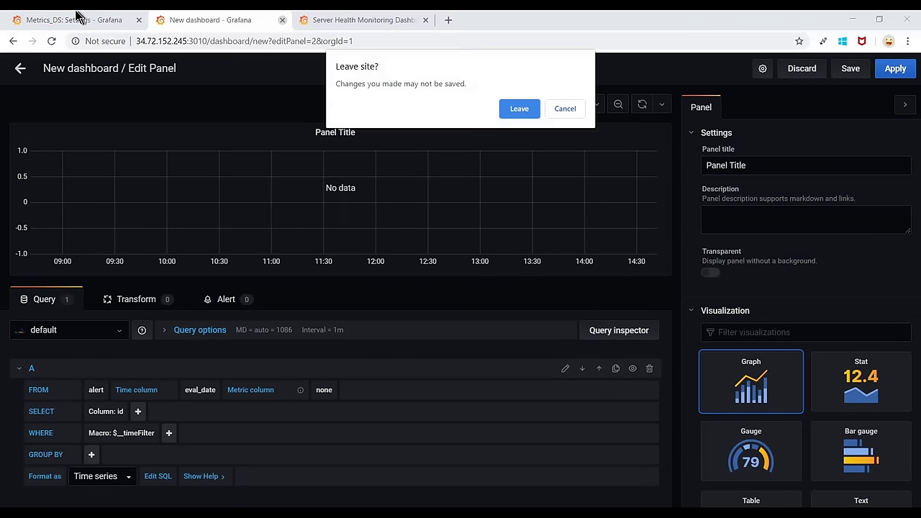
click(526, 111)
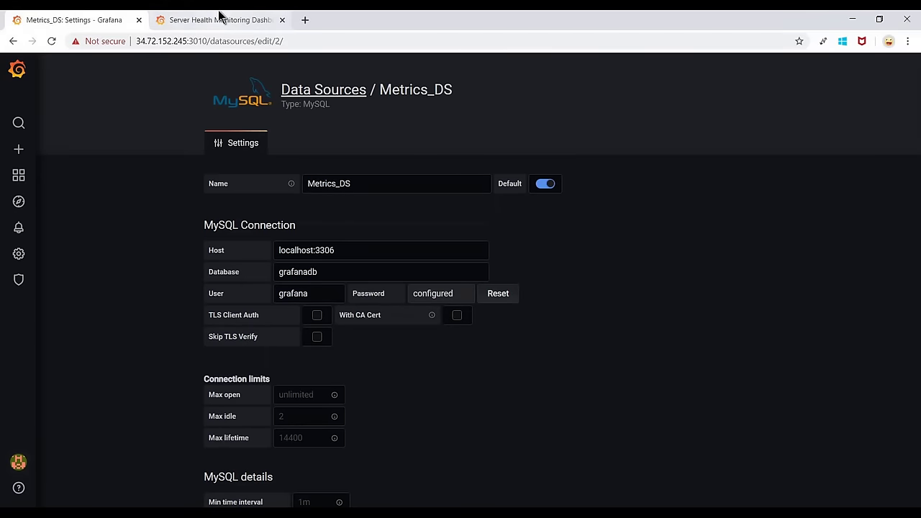
click(220, 17)
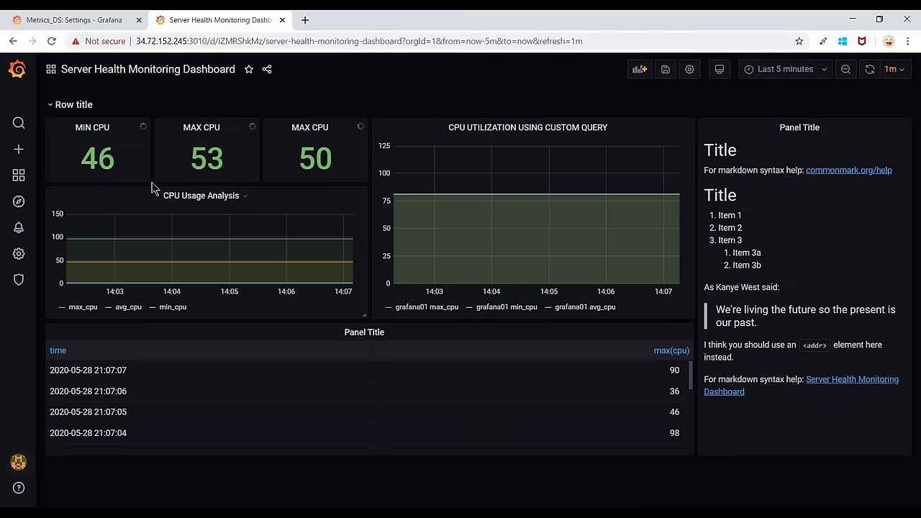
click(76, 20)
mouse_move(22, 154)
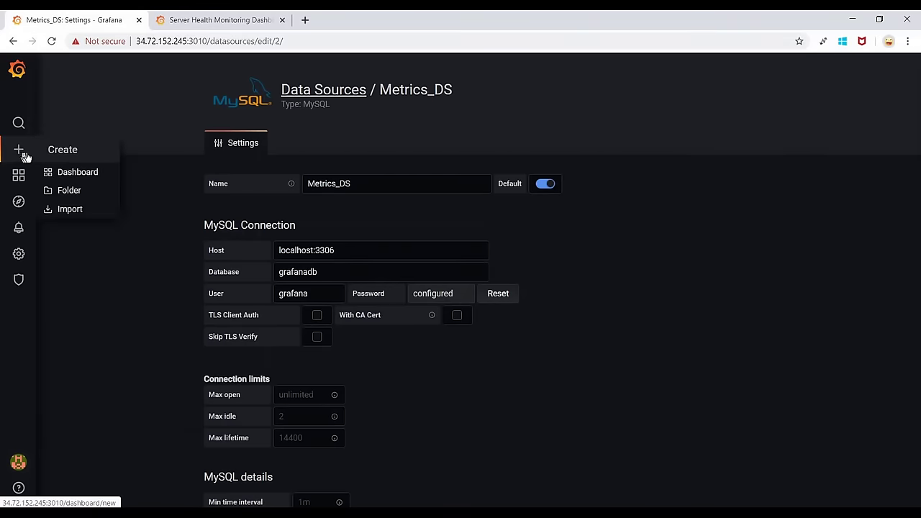
Open another new dashboard tab, add a panel, view its data sources, then return to Metrics_DS
middle_click(82, 177)
click(199, 18)
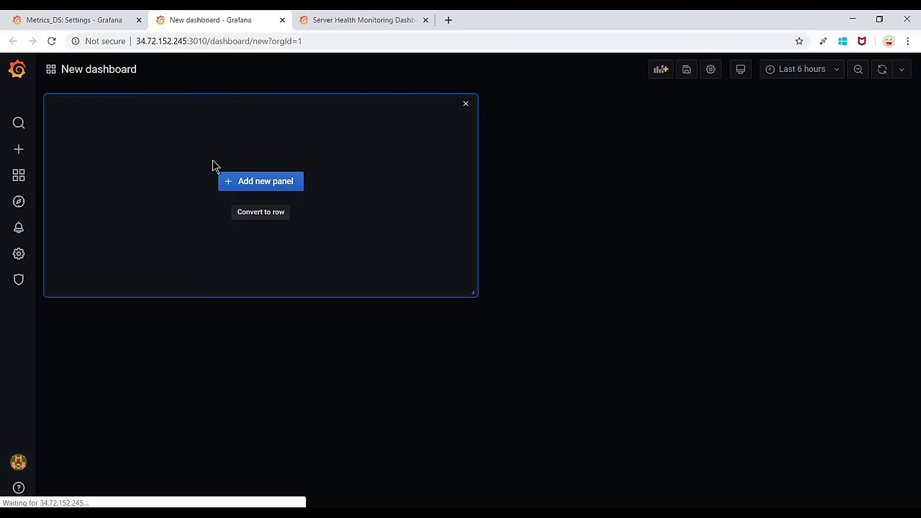
click(276, 186)
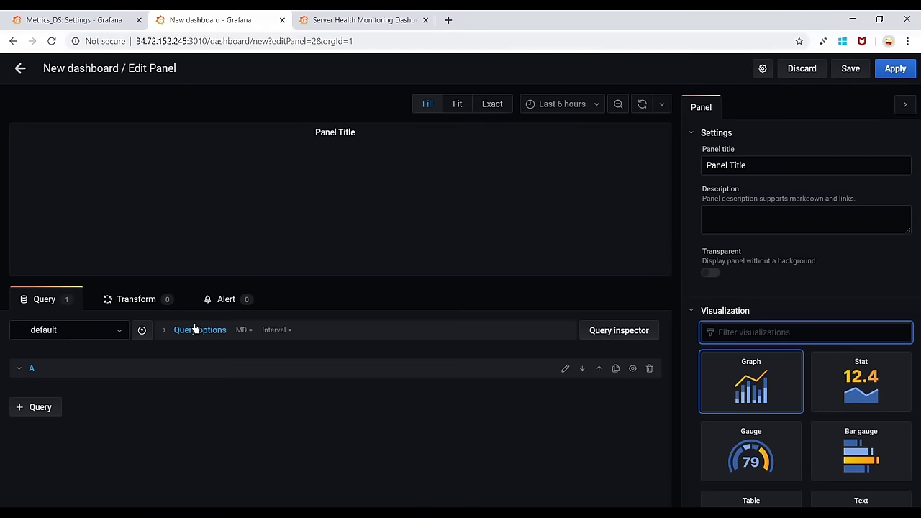
click(119, 336)
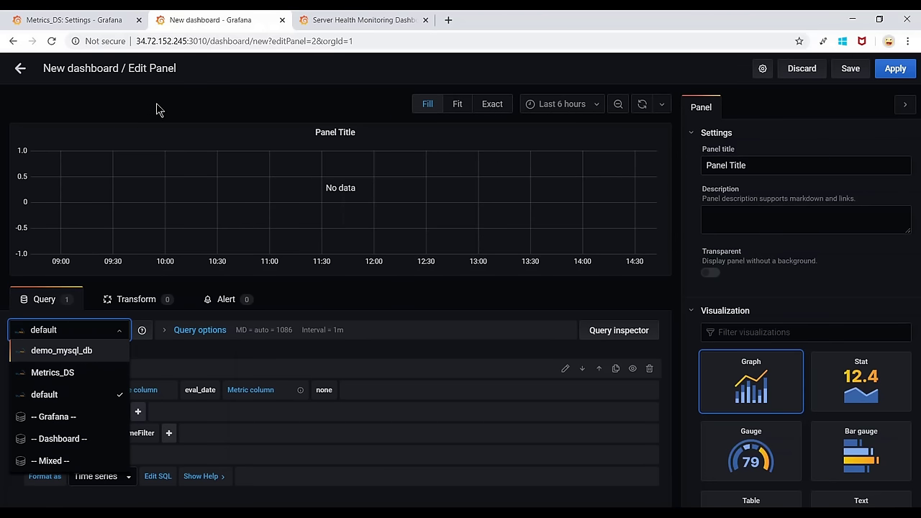
click(104, 19)
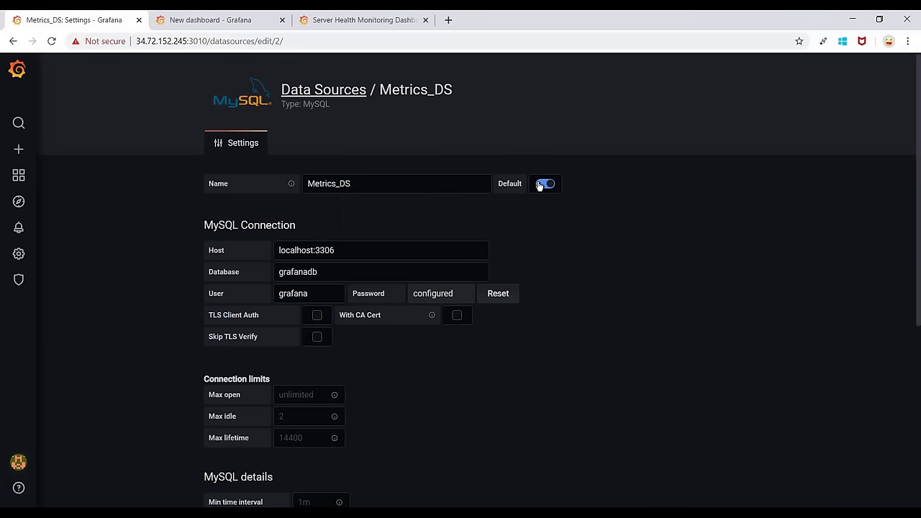
Save & Test the Metrics_DS data source settings again
scroll(581, 236, down, 5)
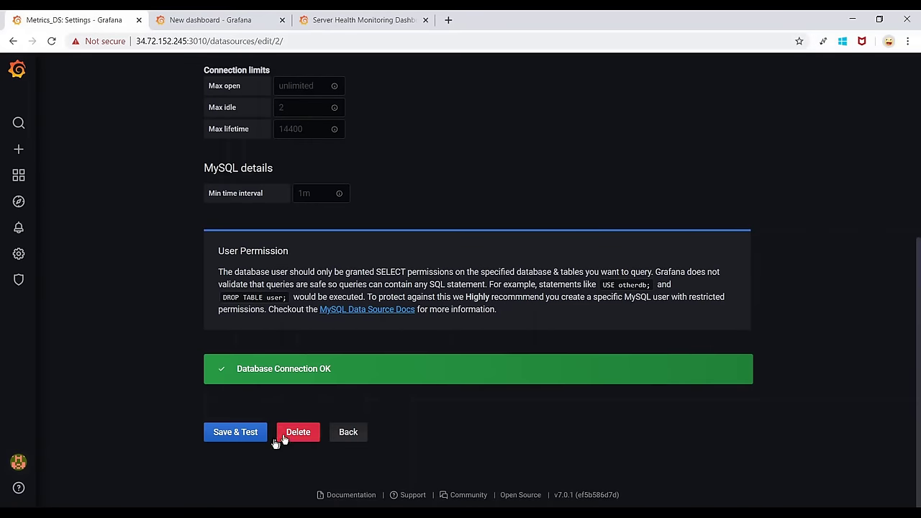
click(236, 435)
scroll(487, 180, up, 10)
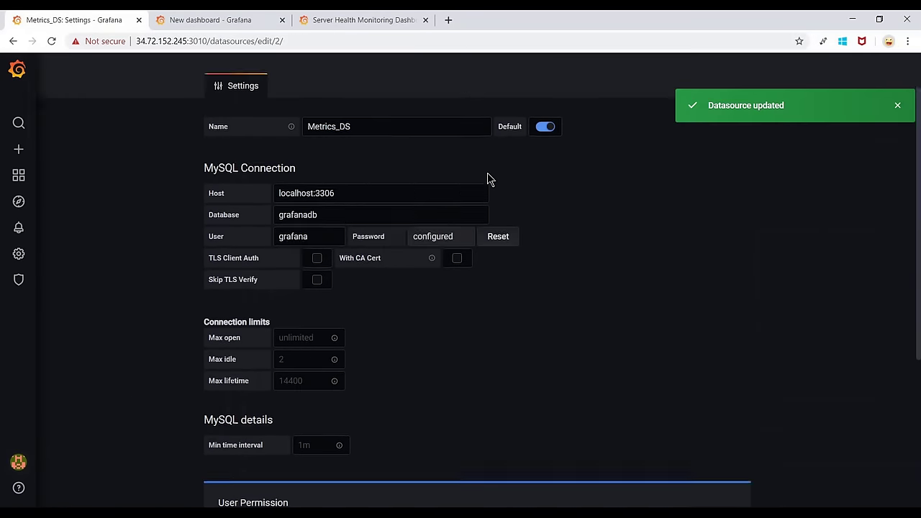
Close the second New dashboard tab, leaving without saving
click(223, 19)
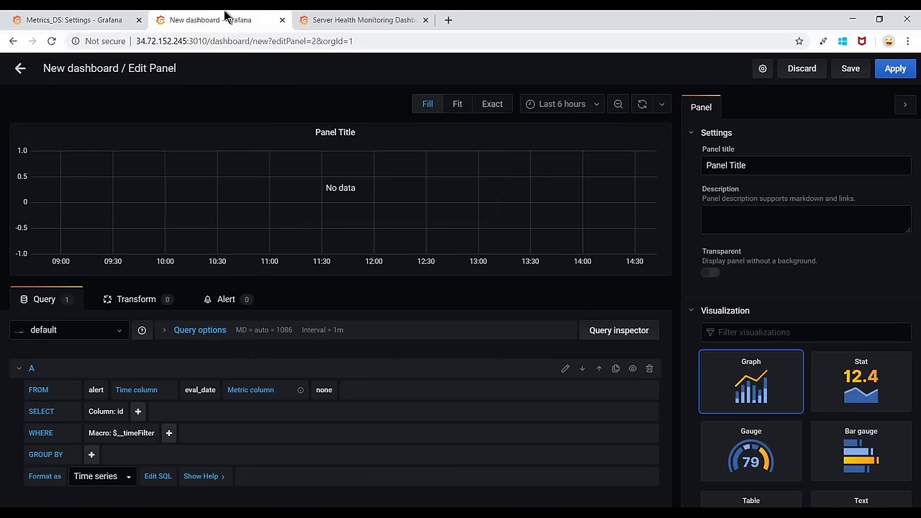
click(282, 21)
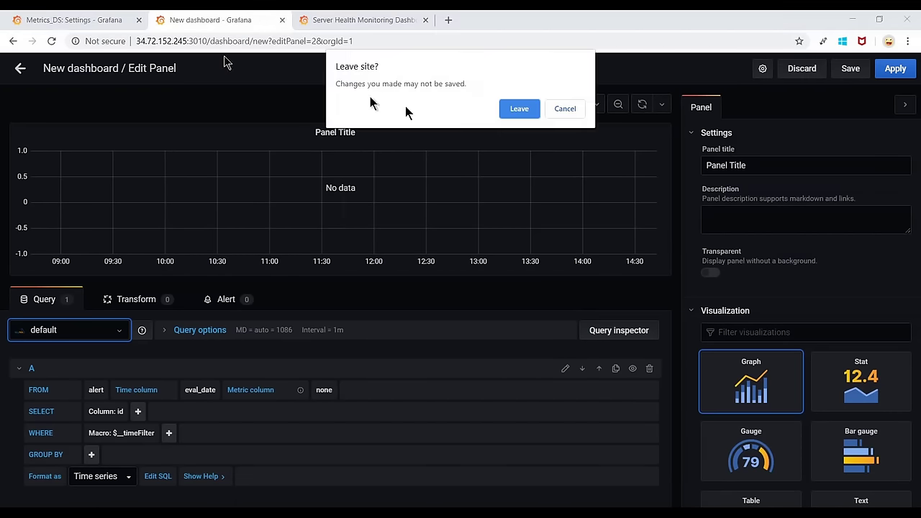
click(519, 108)
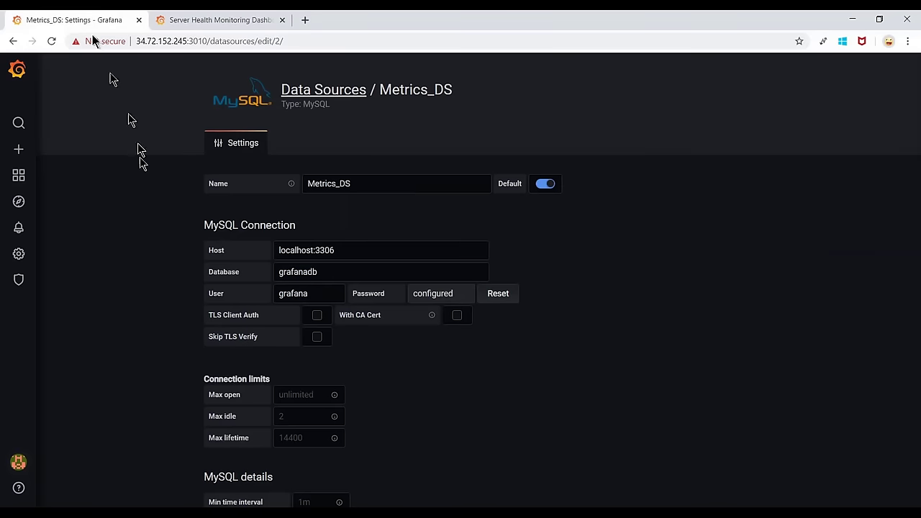
scroll(148, 229, down, 5)
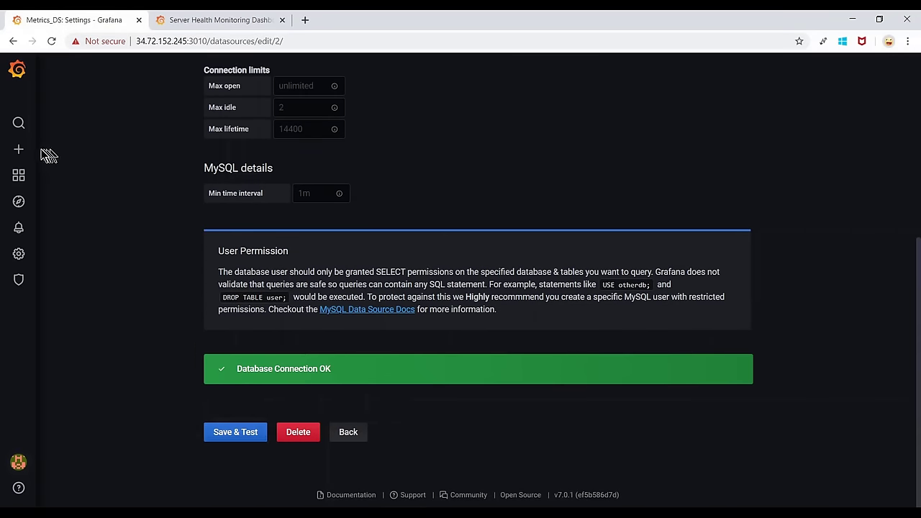
mouse_move(22, 151)
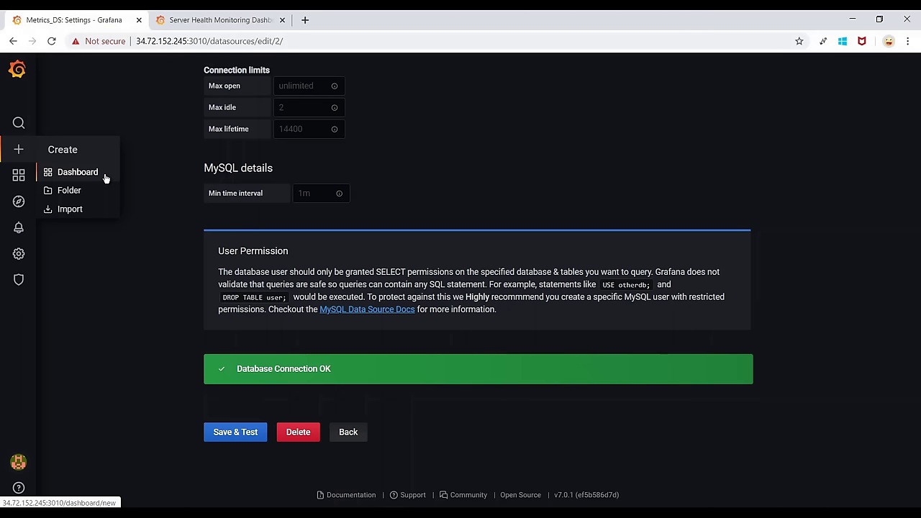
Open Create > Dashboard via Open link in new tab, add a panel, and list its data sources
right_click(104, 174)
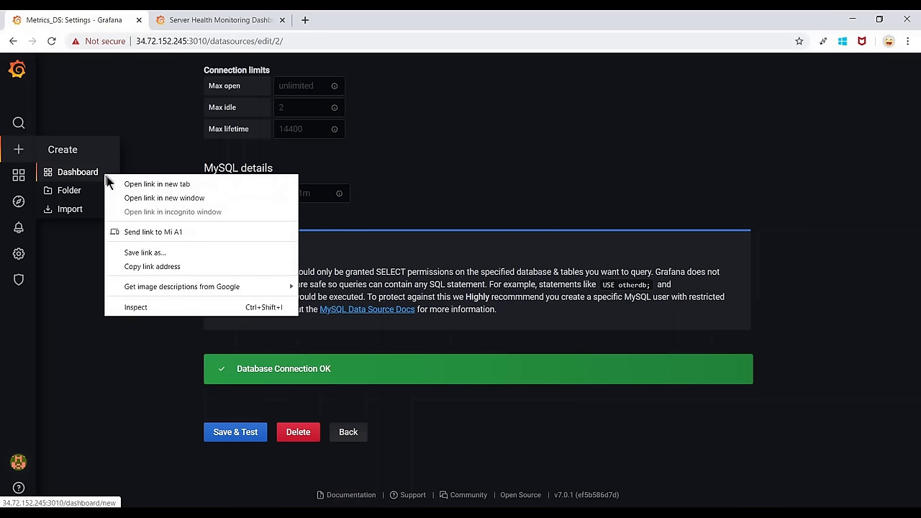
click(196, 185)
click(199, 18)
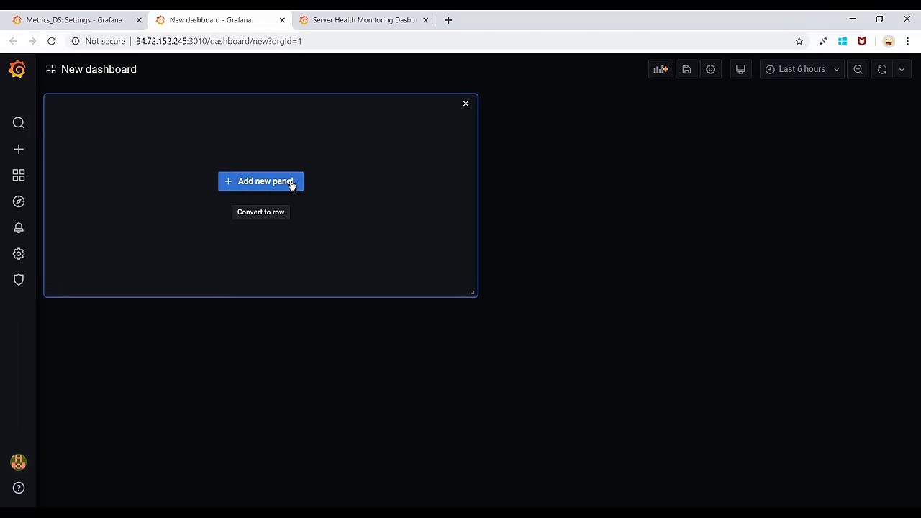
click(291, 184)
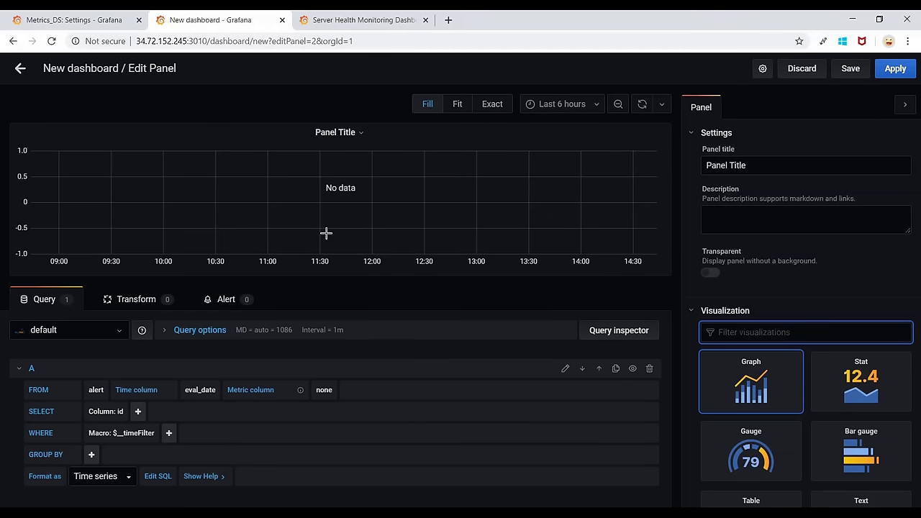
click(118, 334)
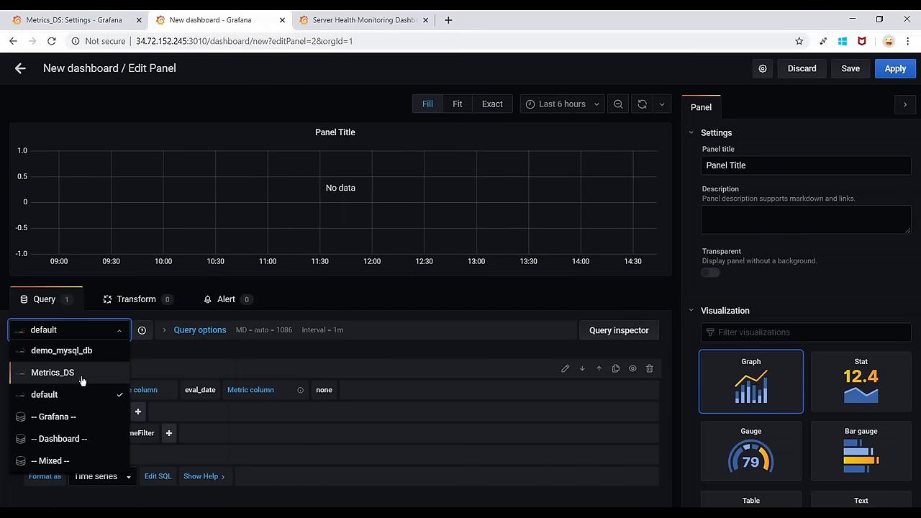
click(104, 374)
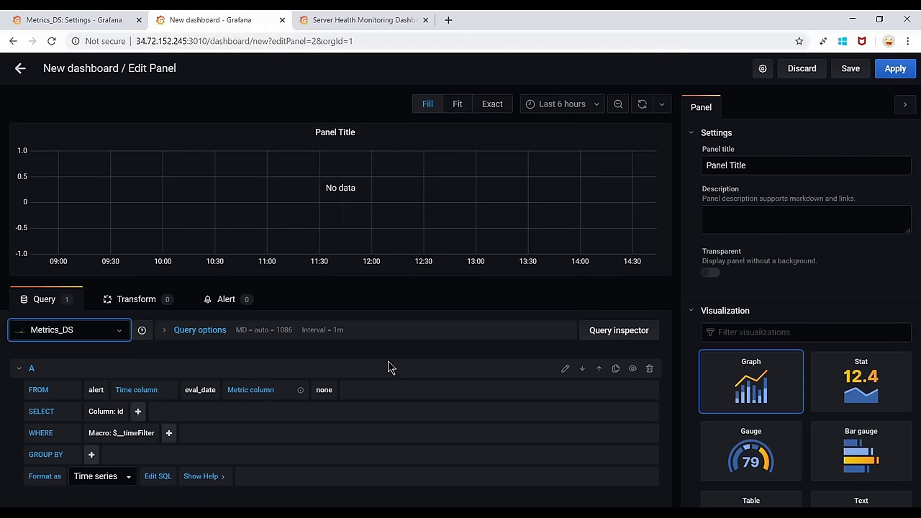
scroll(387, 368, down, 1)
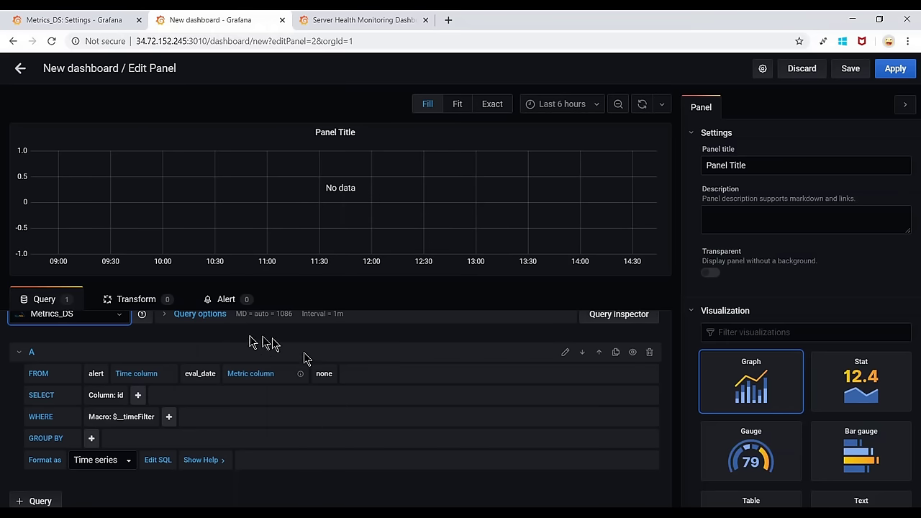
scroll(274, 421, up, 1)
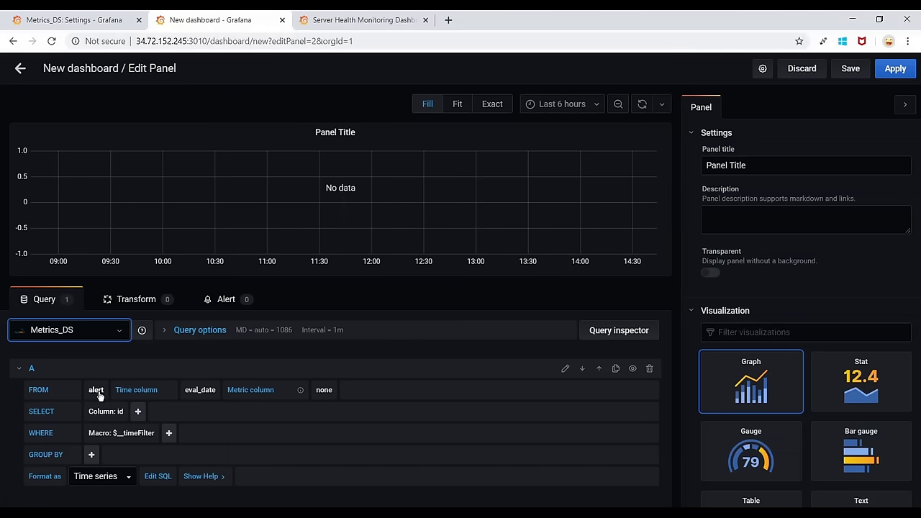
mouse_move(210, 513)
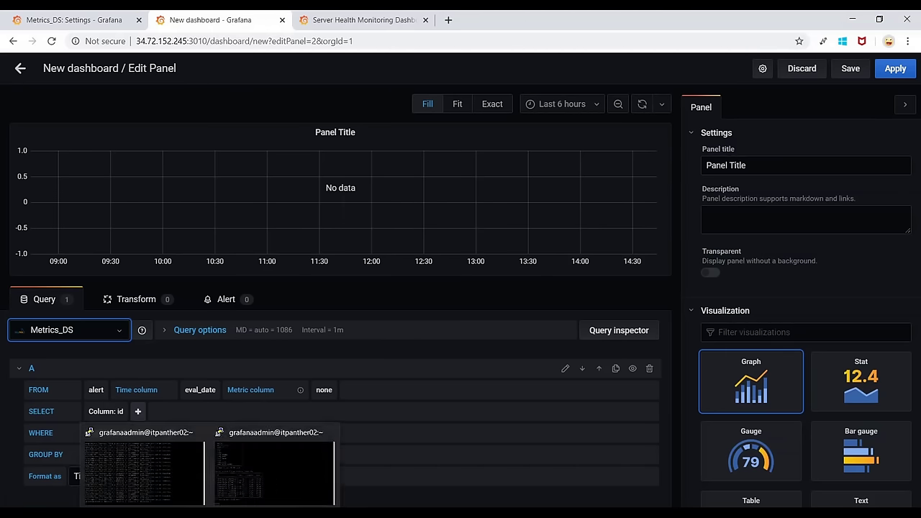
click(246, 486)
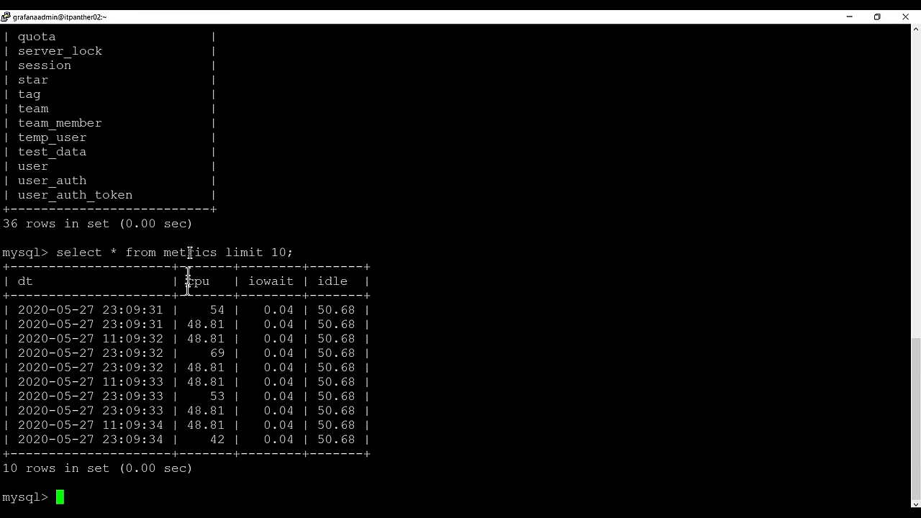
mouse_move(187, 515)
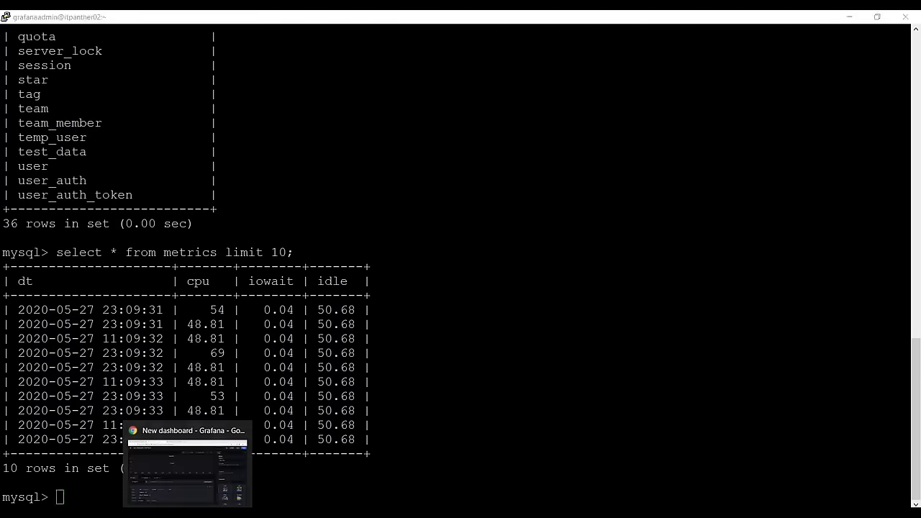
click(187, 472)
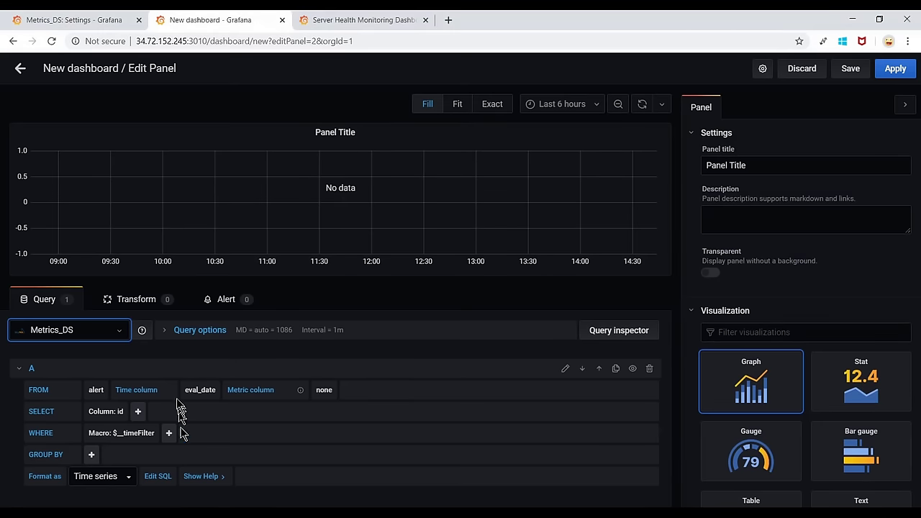
Switch the query's FROM table to metrics
click(96, 392)
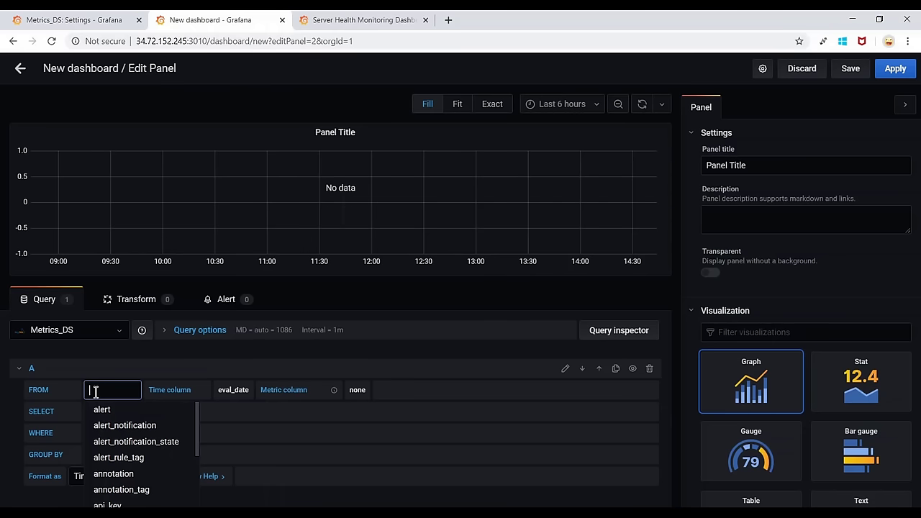
text(met)
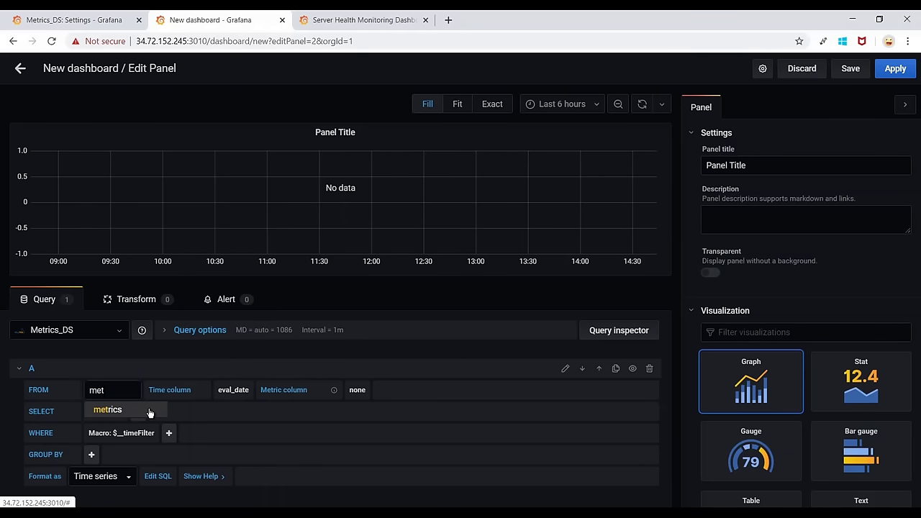
click(150, 411)
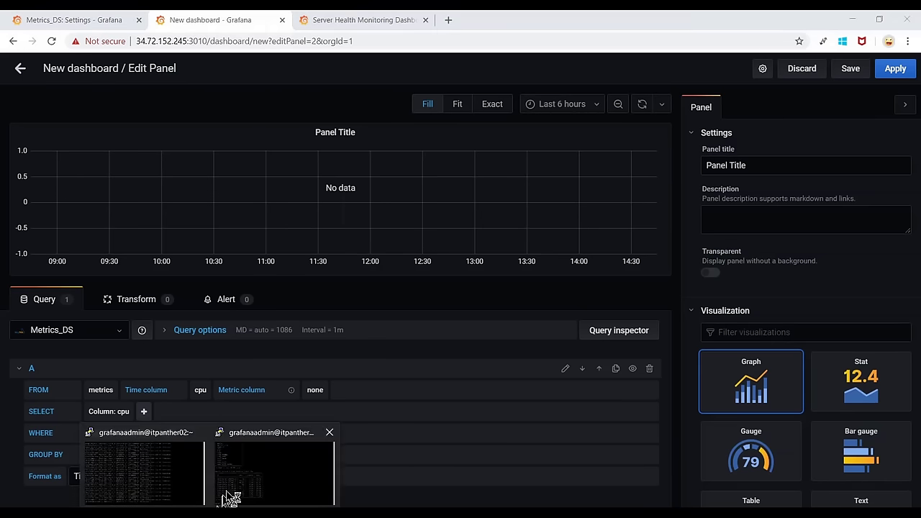
click(247, 480)
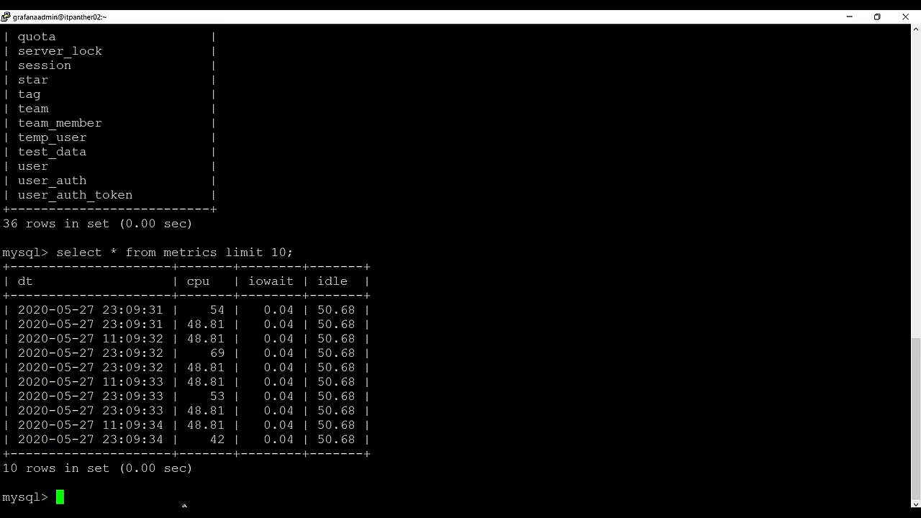
click(187, 464)
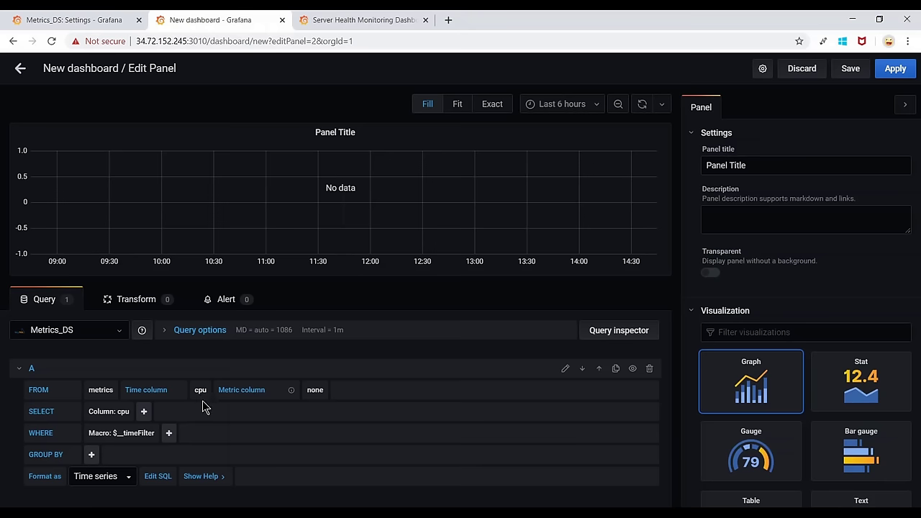
click(209, 515)
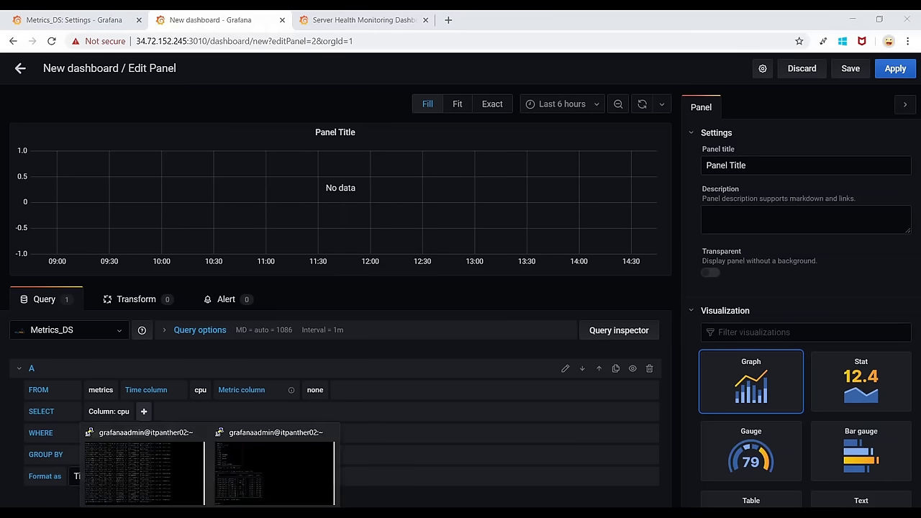
click(251, 466)
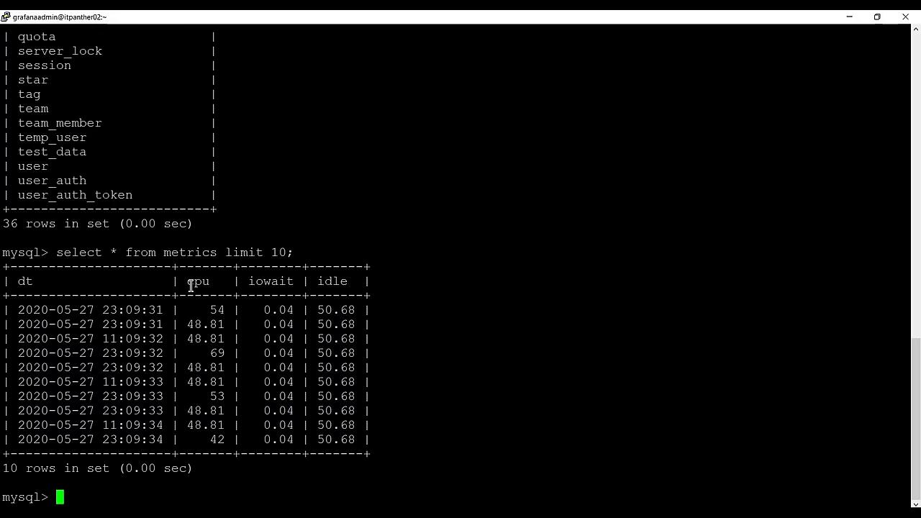
drag(186, 284, 216, 283)
click(206, 282)
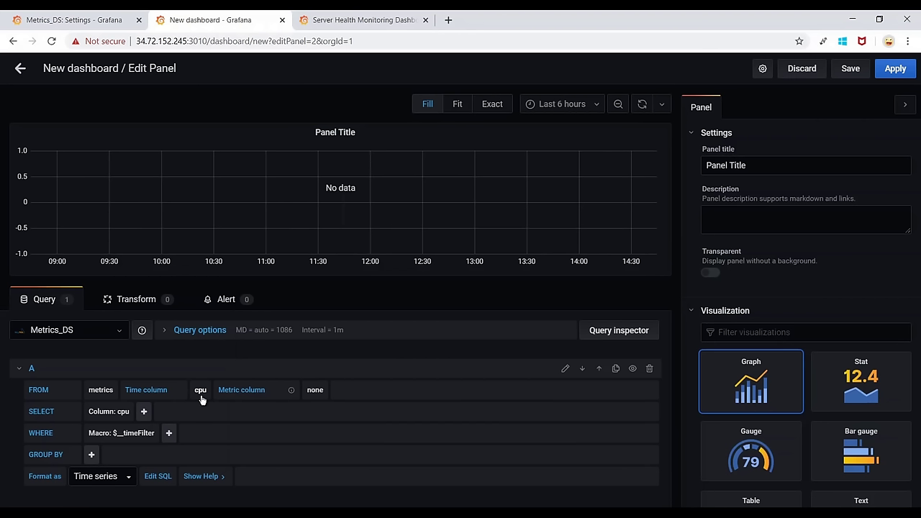
Set dt as the query's time column
click(201, 394)
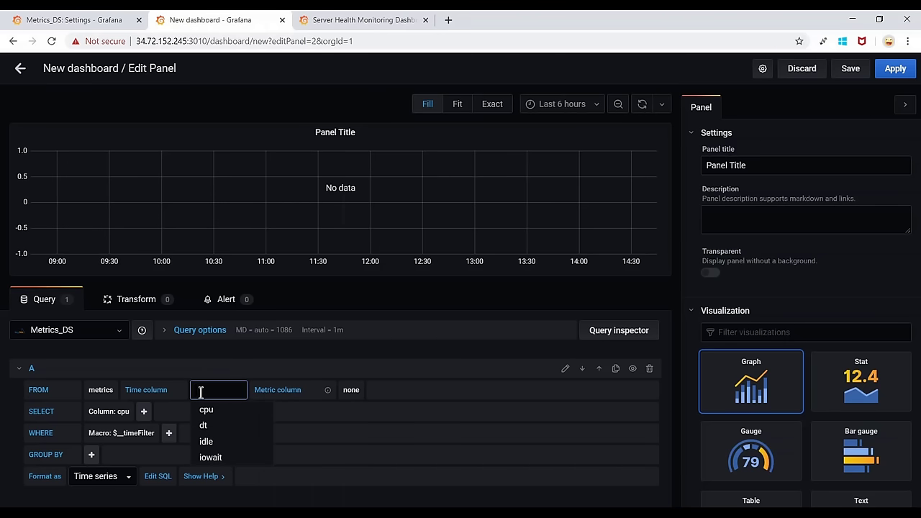
click(222, 429)
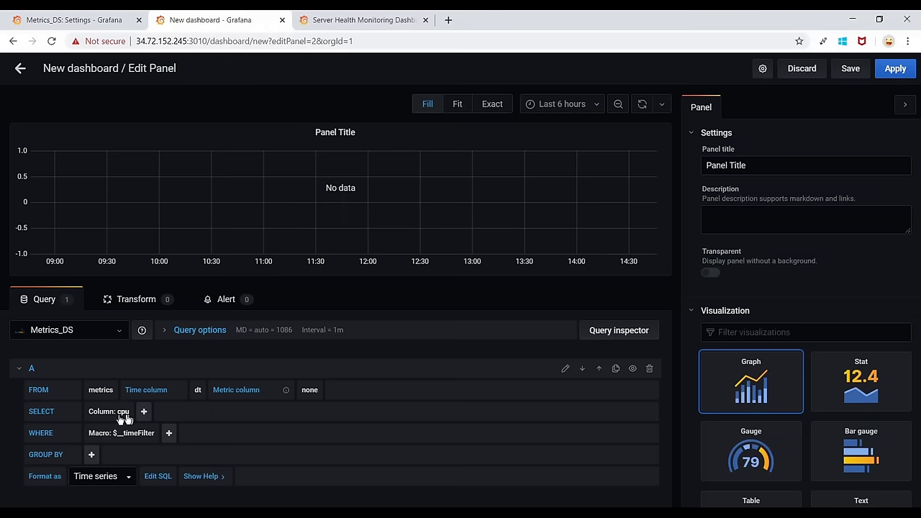
Check the metrics table columns in the terminal and keep cpu as the value column
click(124, 413)
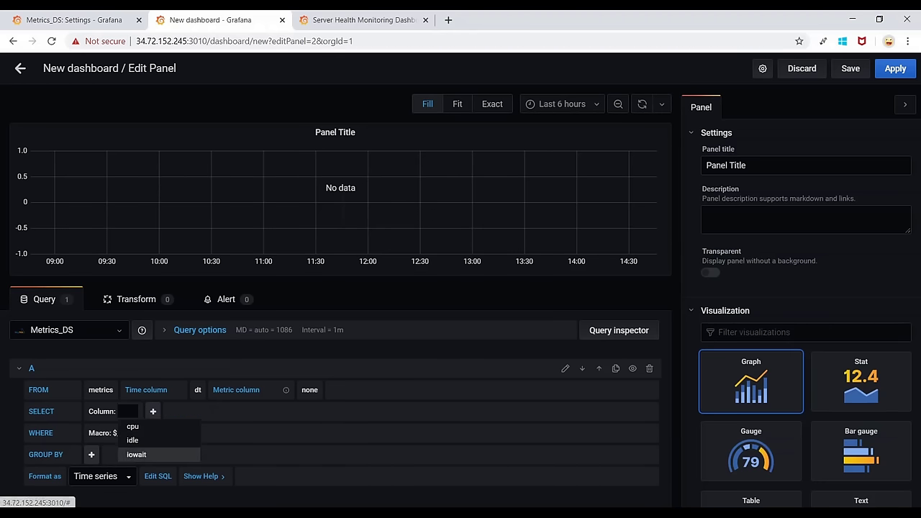
mouse_move(208, 513)
click(255, 485)
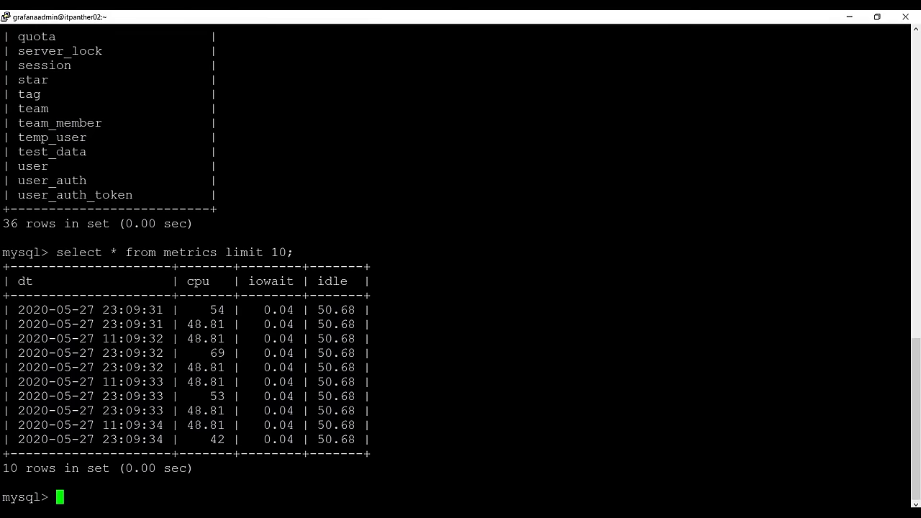
click(216, 472)
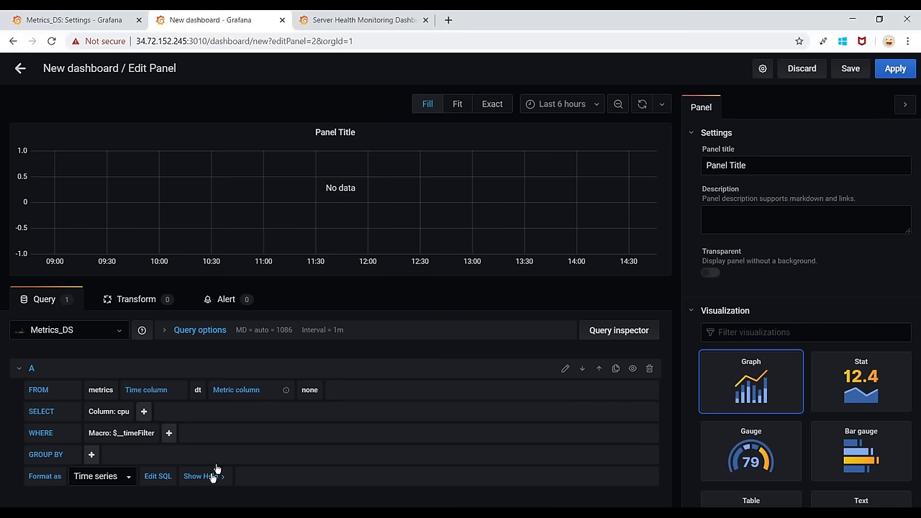
click(124, 411)
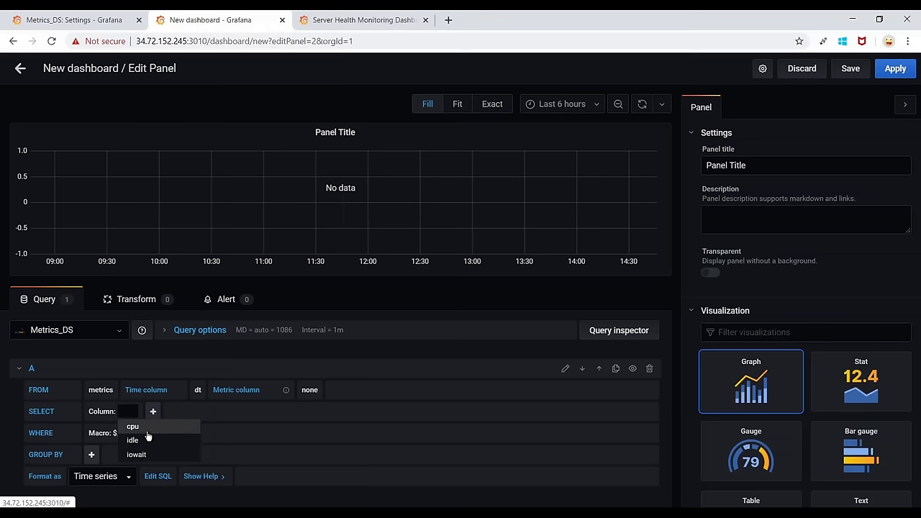
click(147, 430)
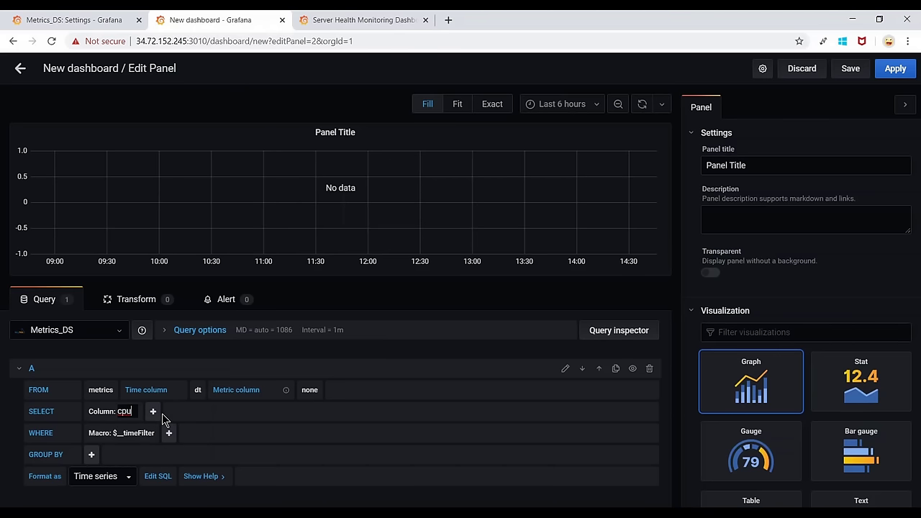
Apply a Maximum aggregate to cpu and alias it max_cpu
click(153, 412)
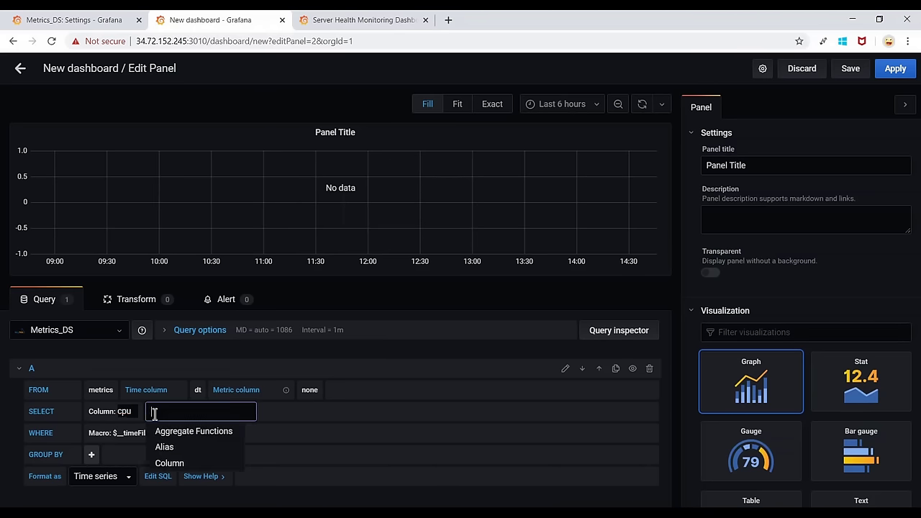
mouse_move(202, 432)
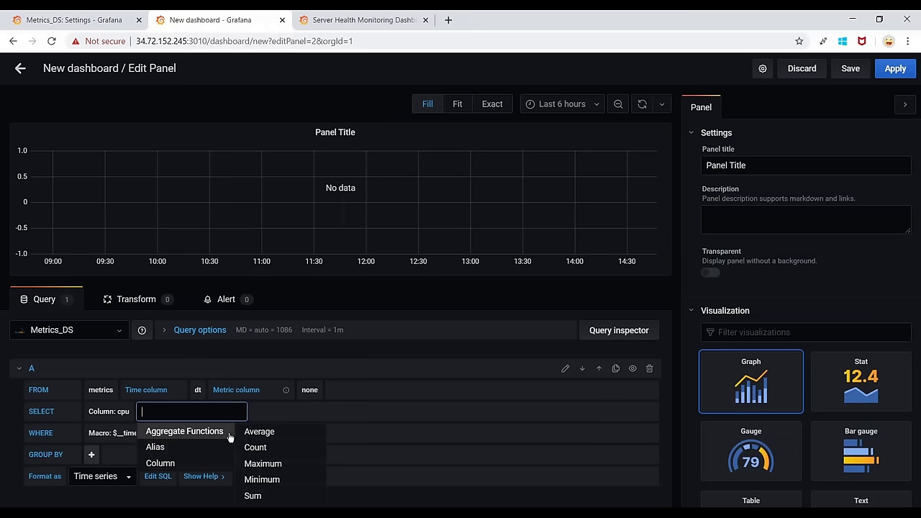
scroll(230, 437, down, 1)
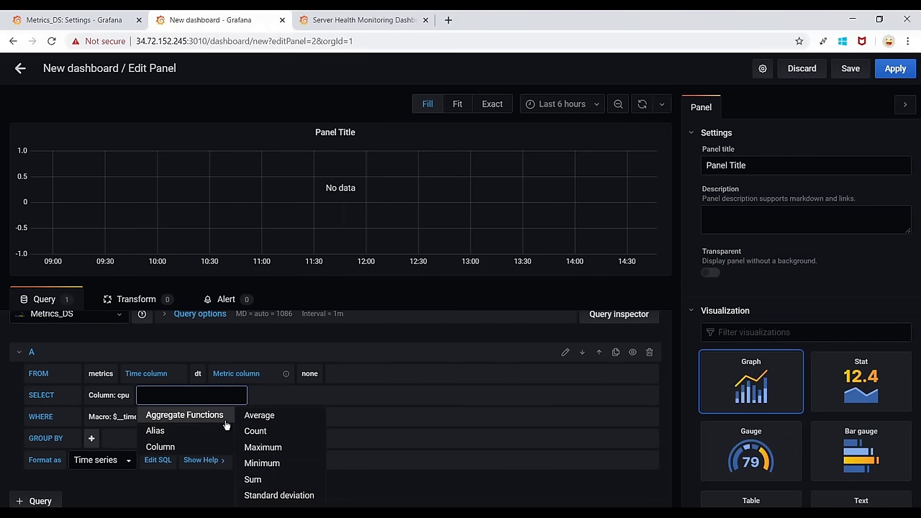
click(263, 448)
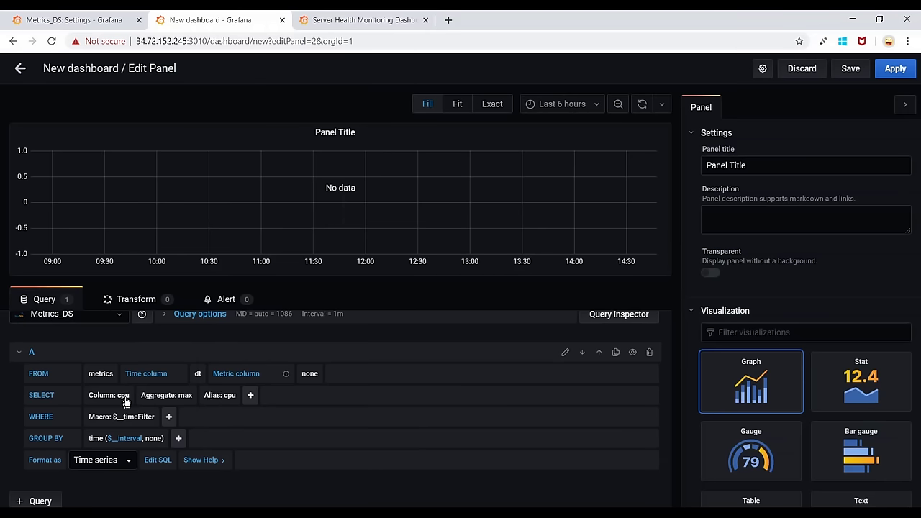
click(235, 400)
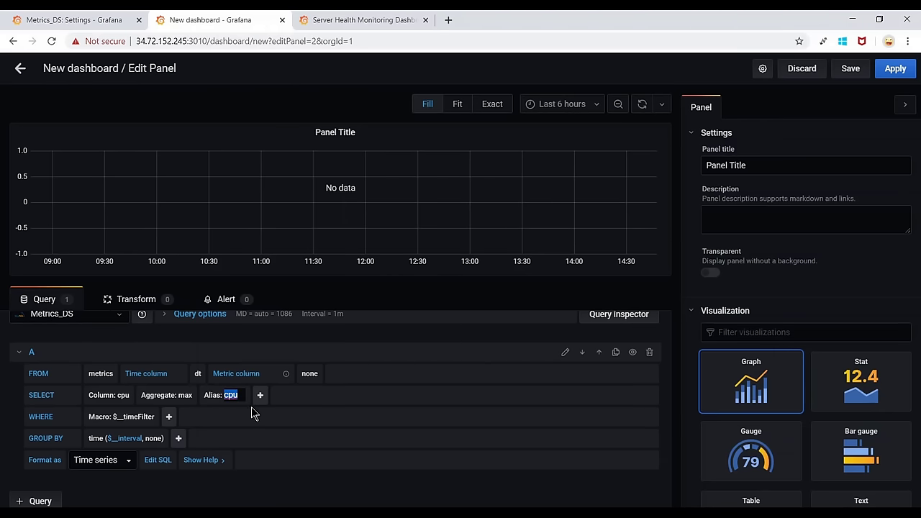
key(Home)
text(max_)
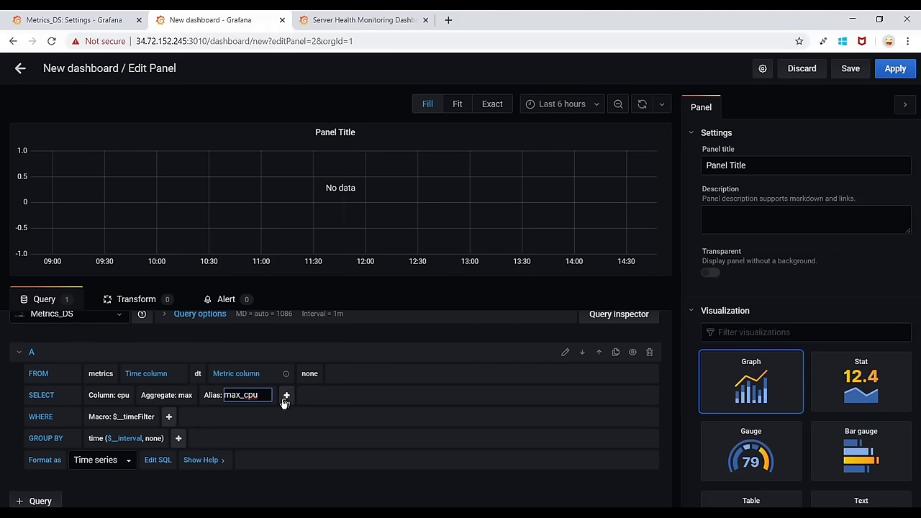
click(283, 404)
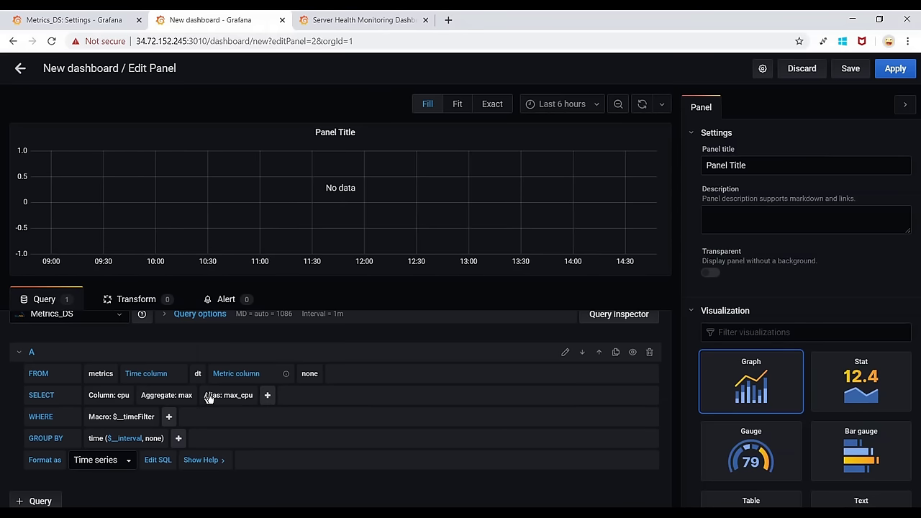
Add a second value using the idle column with a min aggregate, aliased min_idle
click(267, 398)
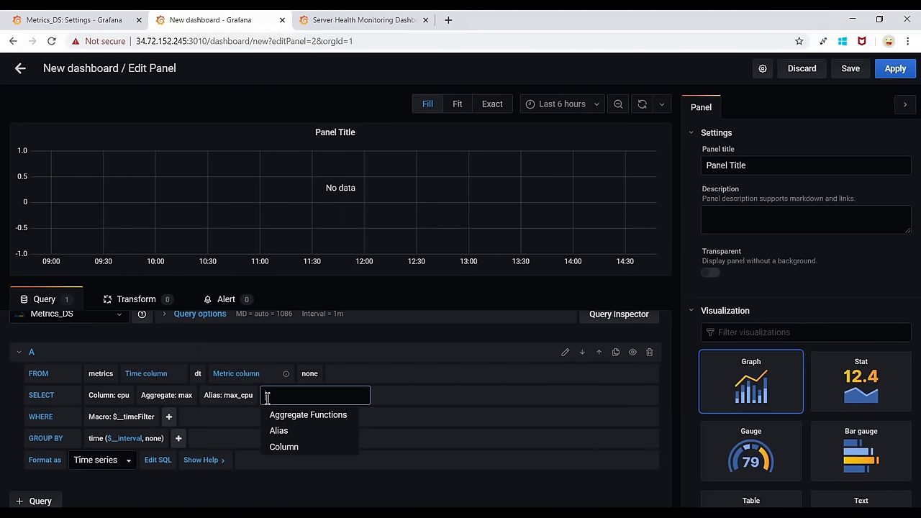
click(303, 449)
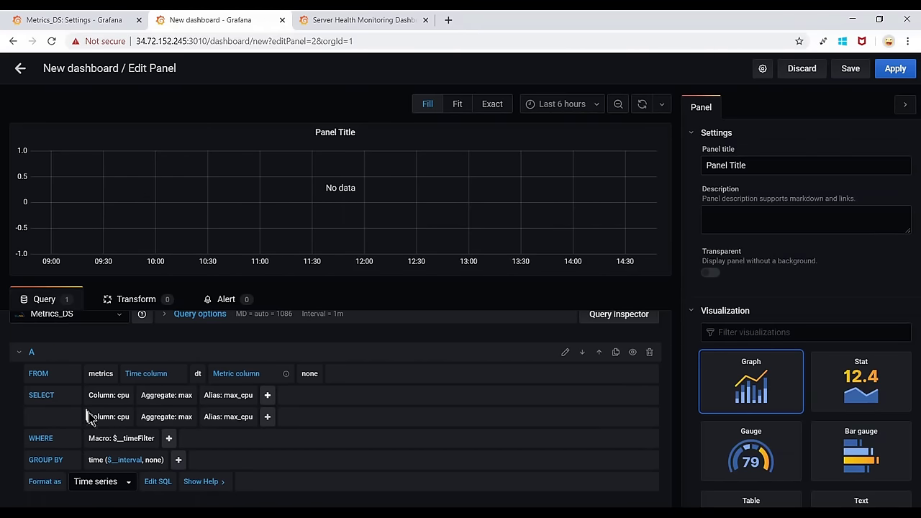
click(126, 417)
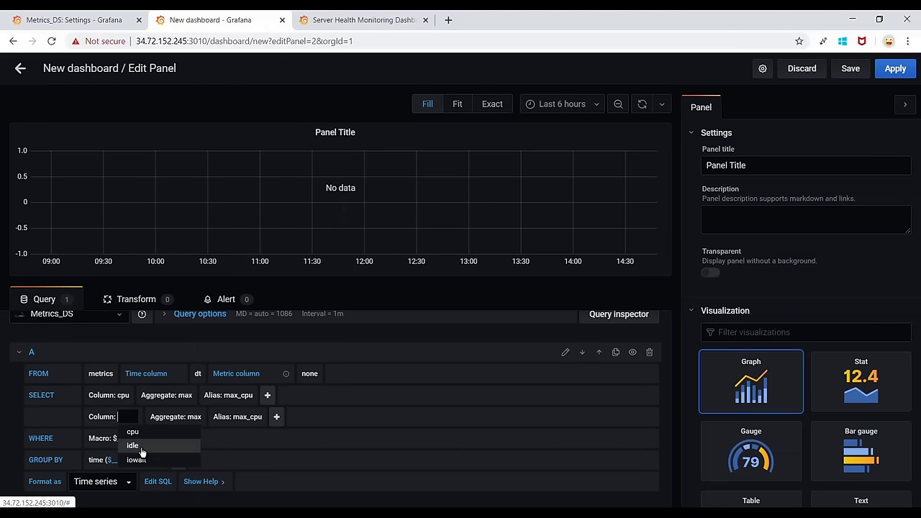
click(138, 447)
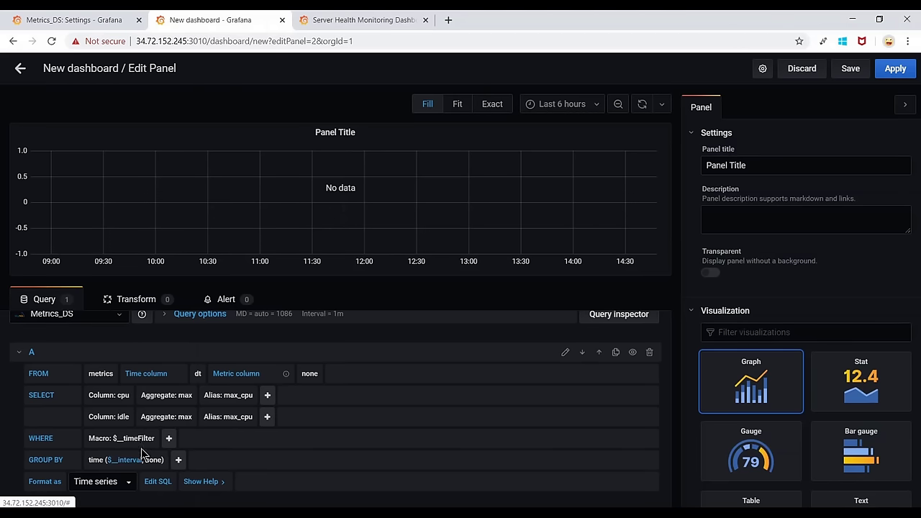
click(188, 418)
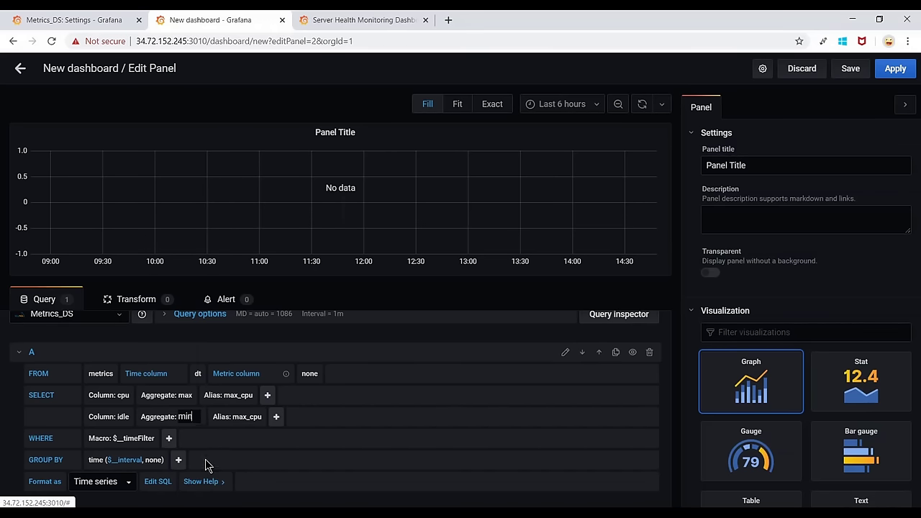
click(207, 462)
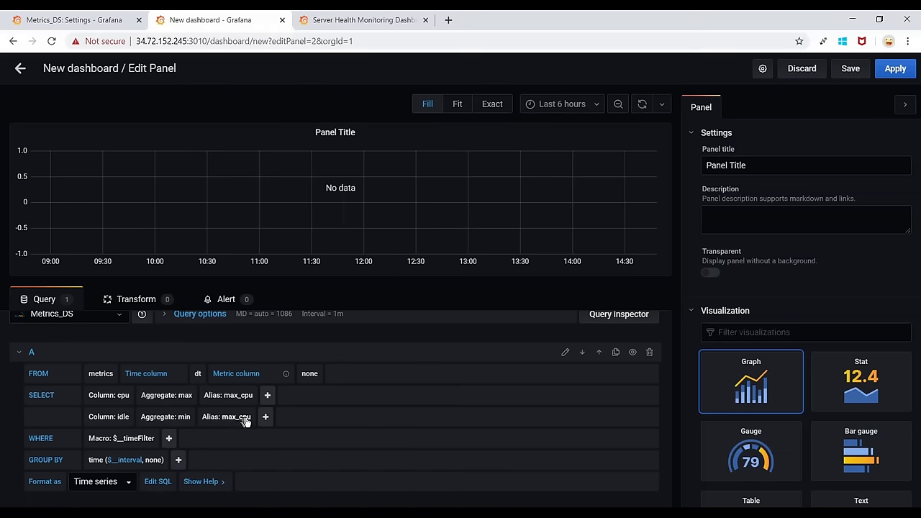
click(246, 418)
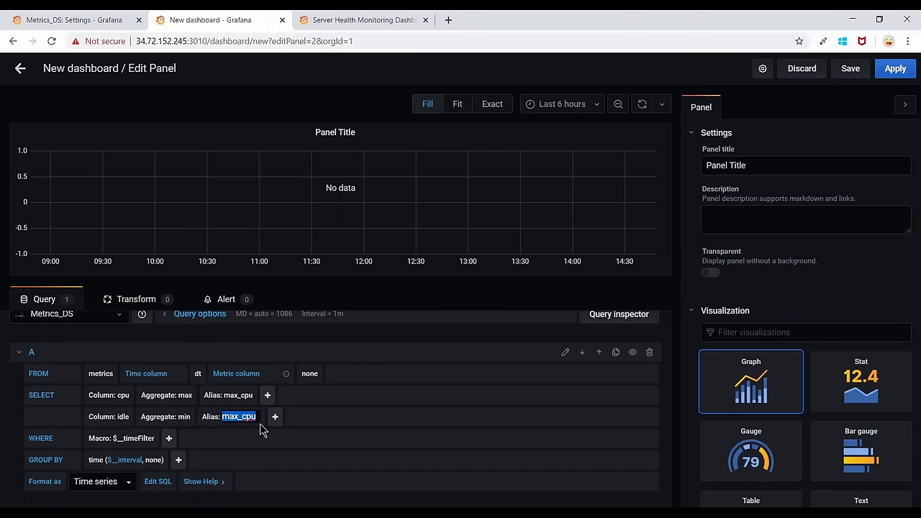
text(min_idl)
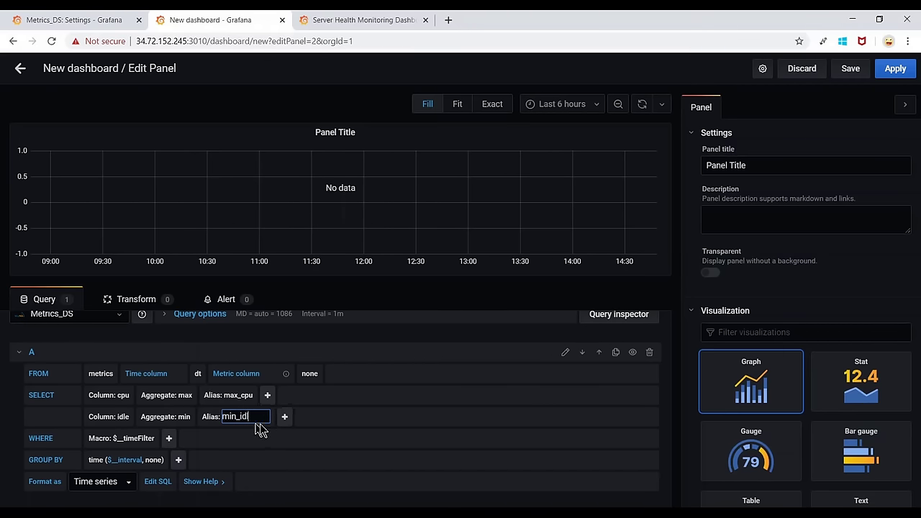
text(e)
key(Return)
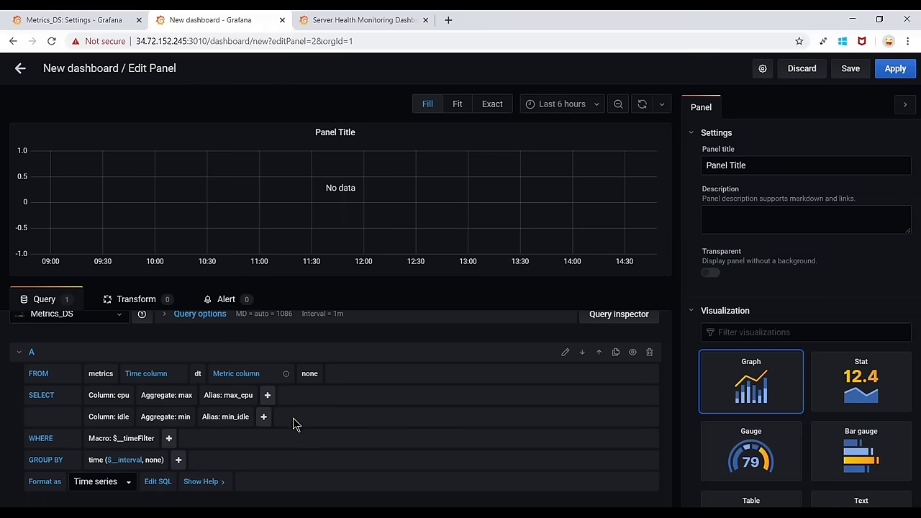
Remove the $__timeFilter macro from WHERE so max_cpu and min_idle data appear
scroll(292, 417, down, 1)
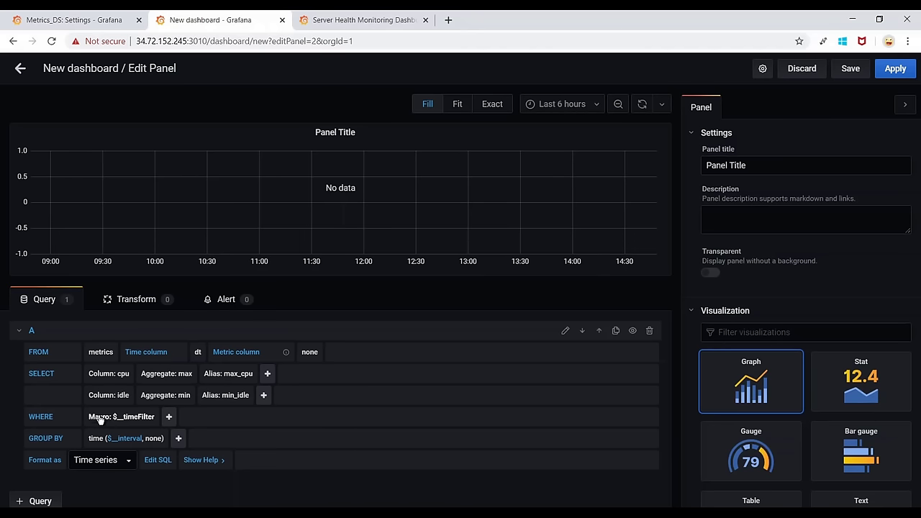
click(104, 439)
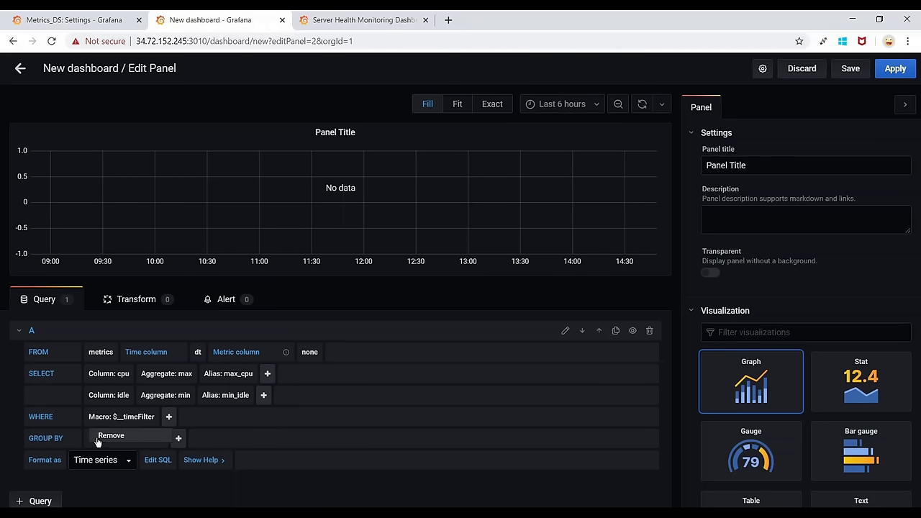
click(115, 437)
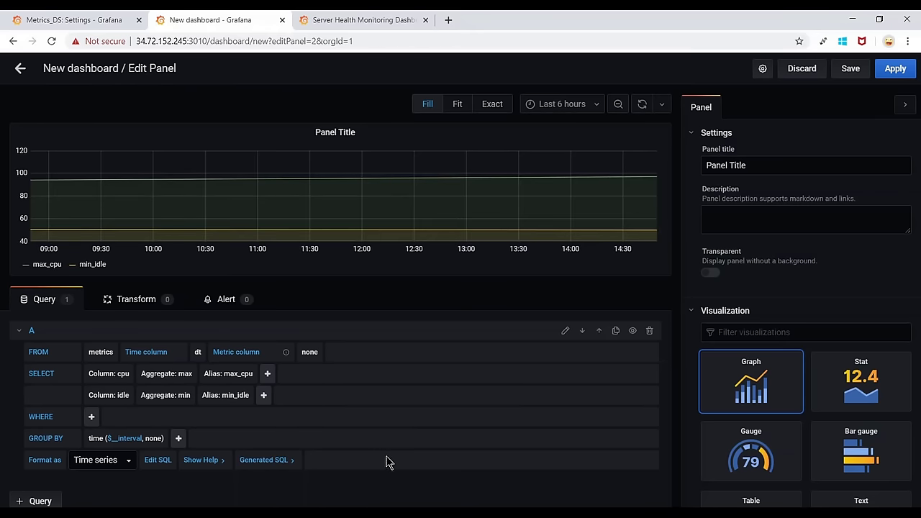
scroll(387, 463, up, 1)
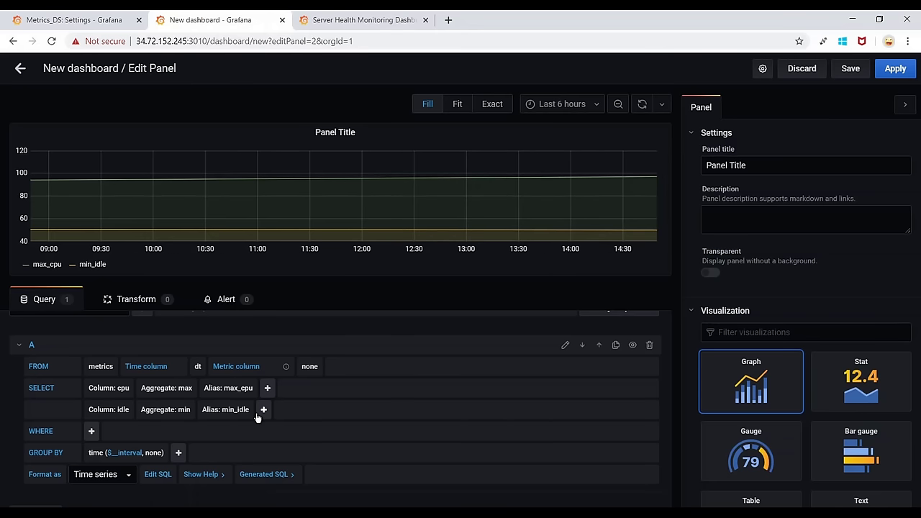
scroll(259, 421, down, 1)
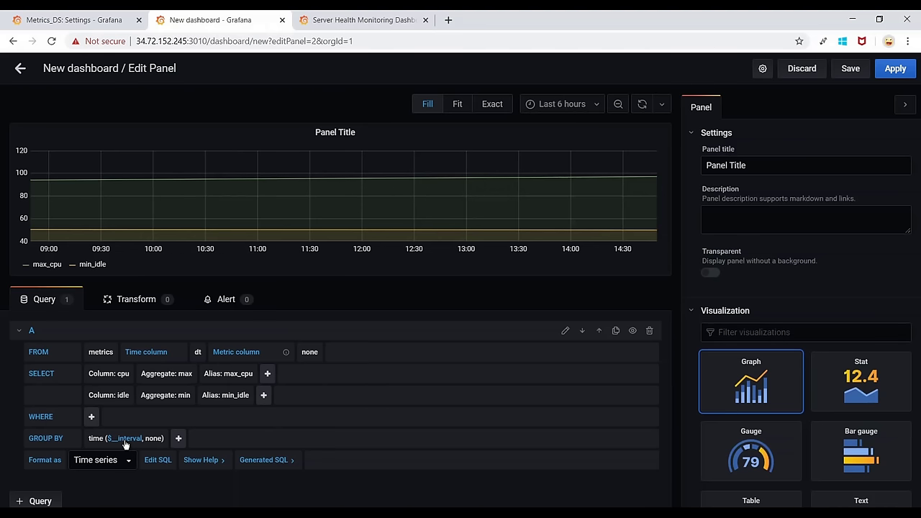
click(664, 106)
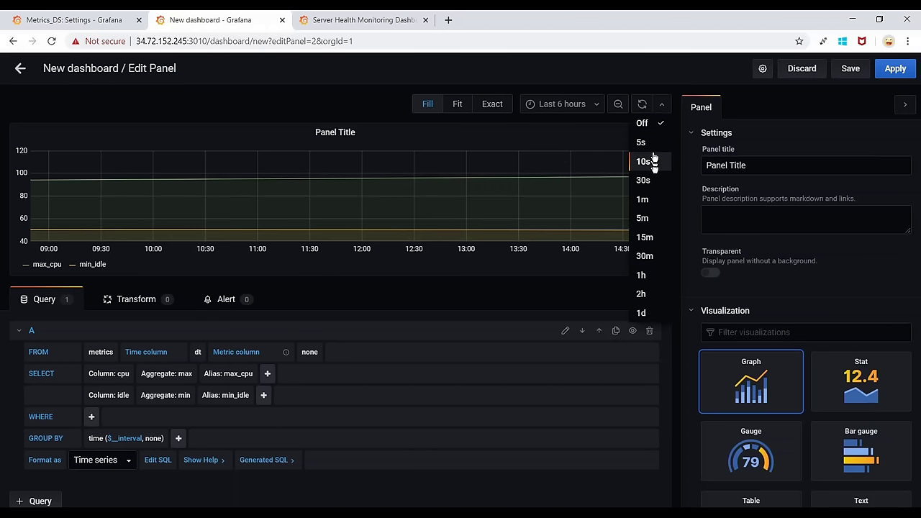
click(348, 304)
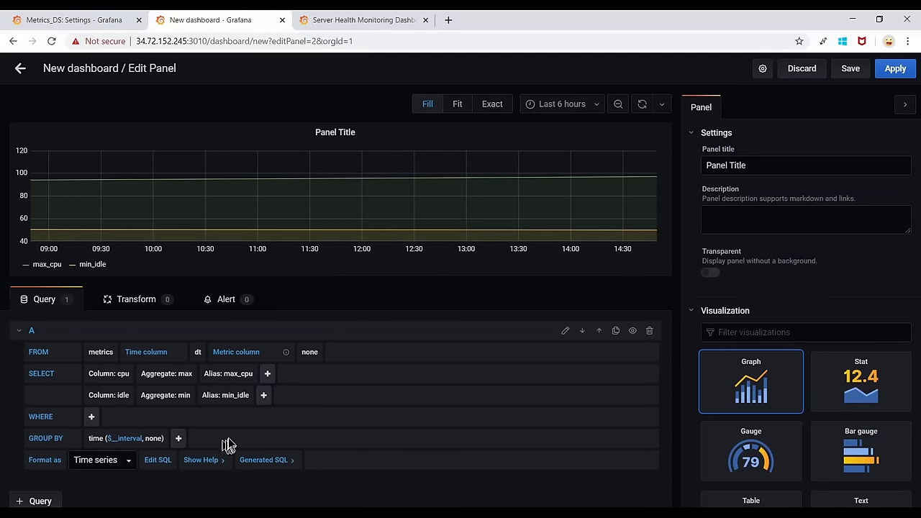
click(132, 439)
scroll(133, 439, down, 1)
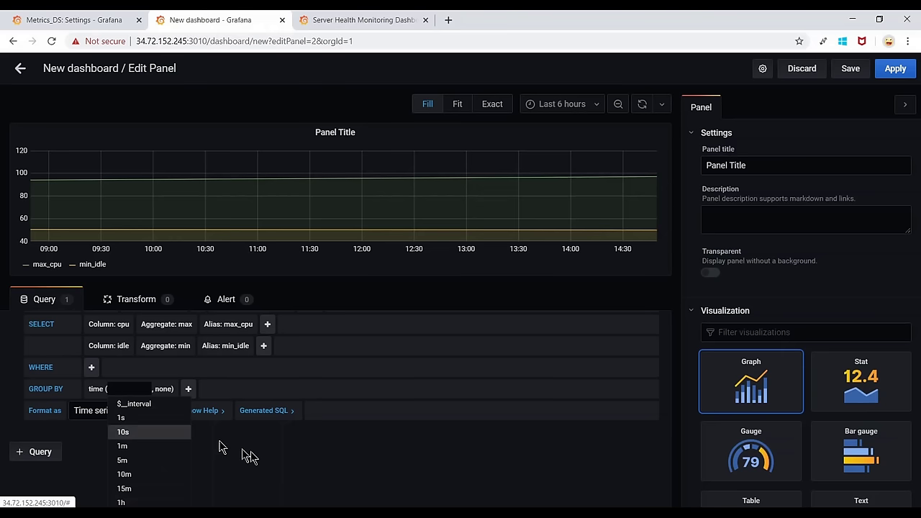
click(293, 484)
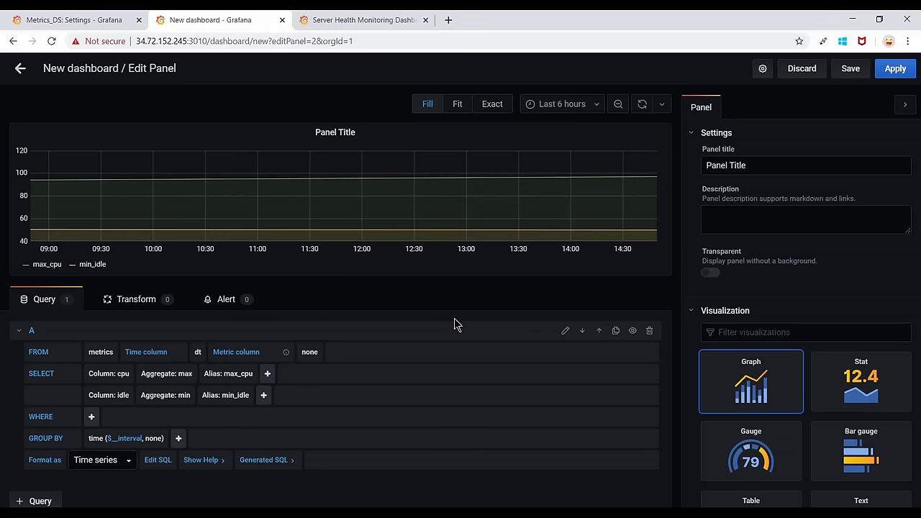
scroll(454, 320, up, 1)
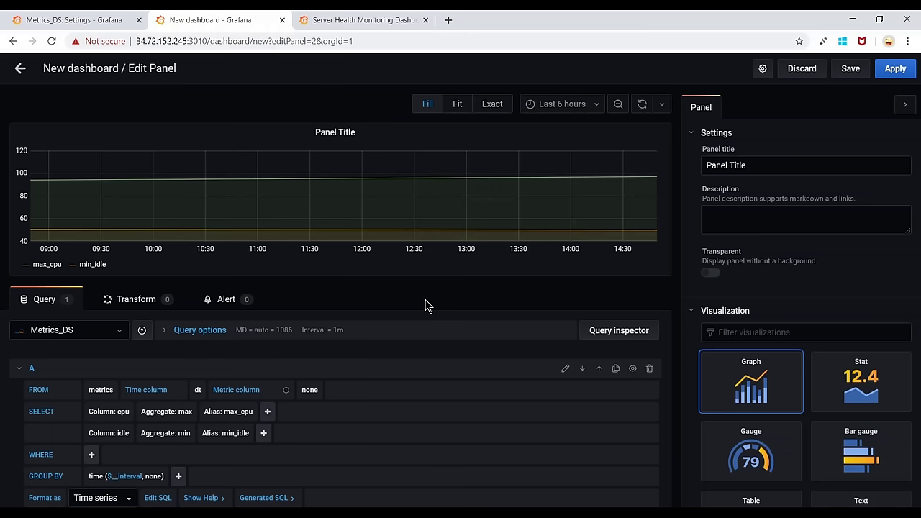
click(362, 135)
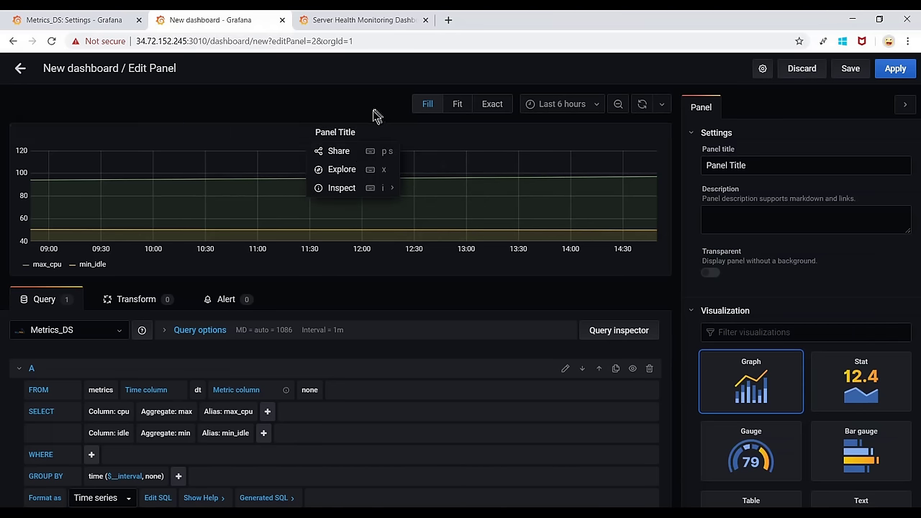
click(378, 116)
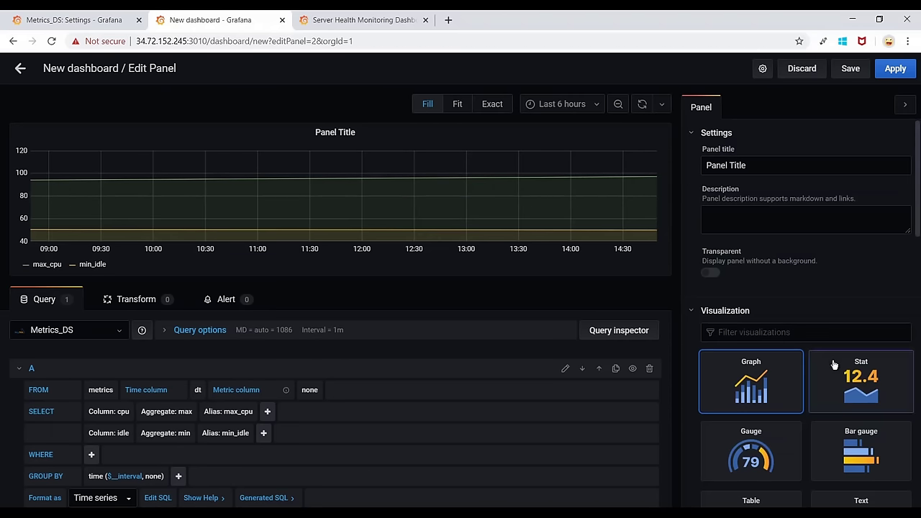
scroll(834, 365, down, 3)
scroll(834, 364, down, 5)
scroll(837, 338, up, 10)
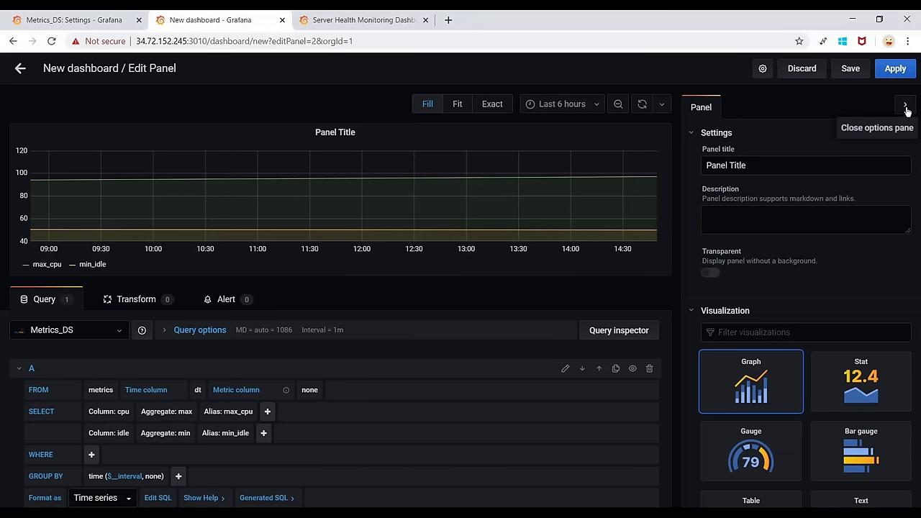
click(905, 106)
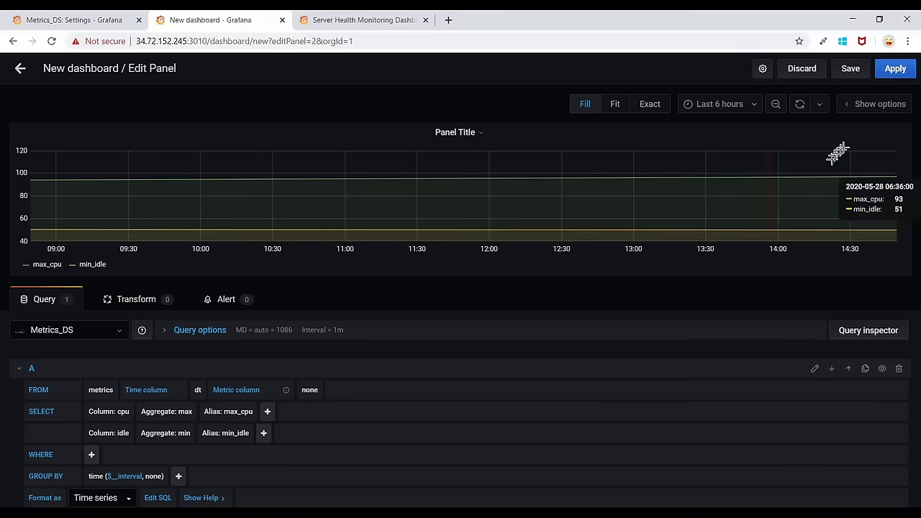
click(892, 105)
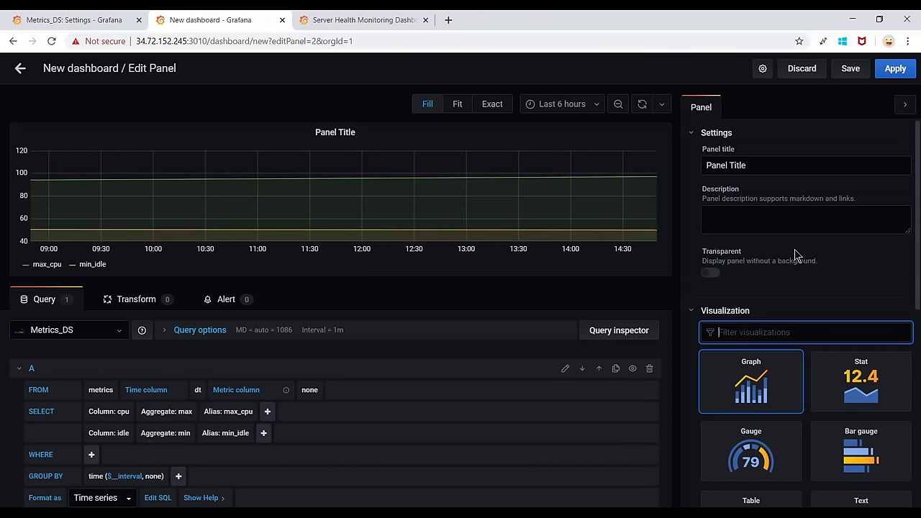
Rename the panel title to 'CPU UTILIZATION PANEL WITH METRICS_DS'
click(768, 167)
drag(767, 167, 702, 167)
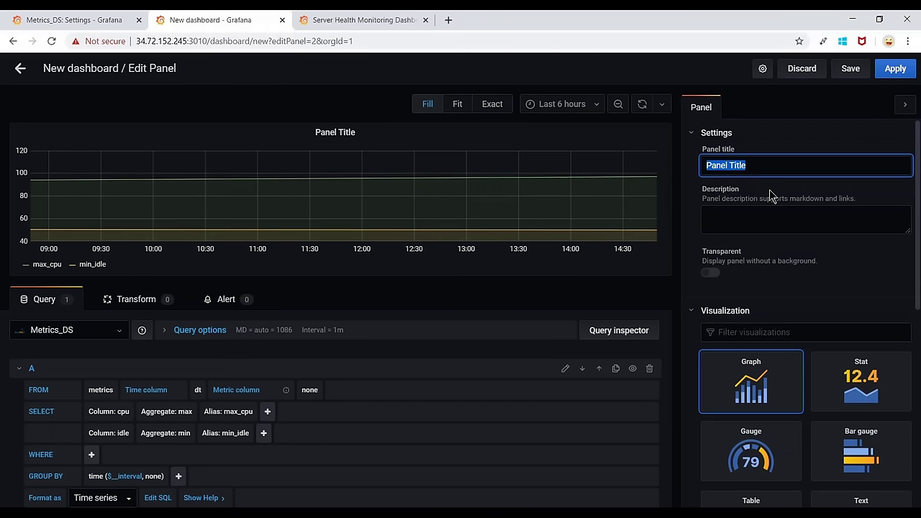
text(CPU UTILIZATION PANEL WITH)
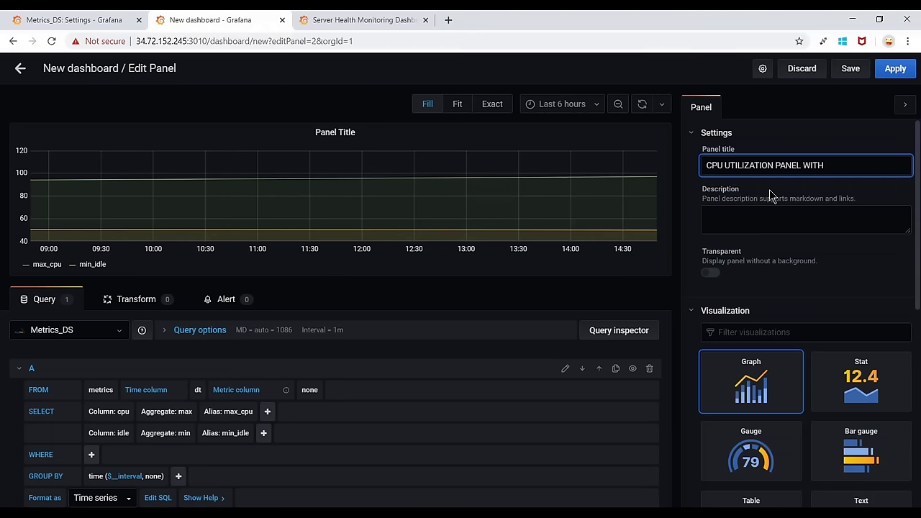
text(METRICS_DS)
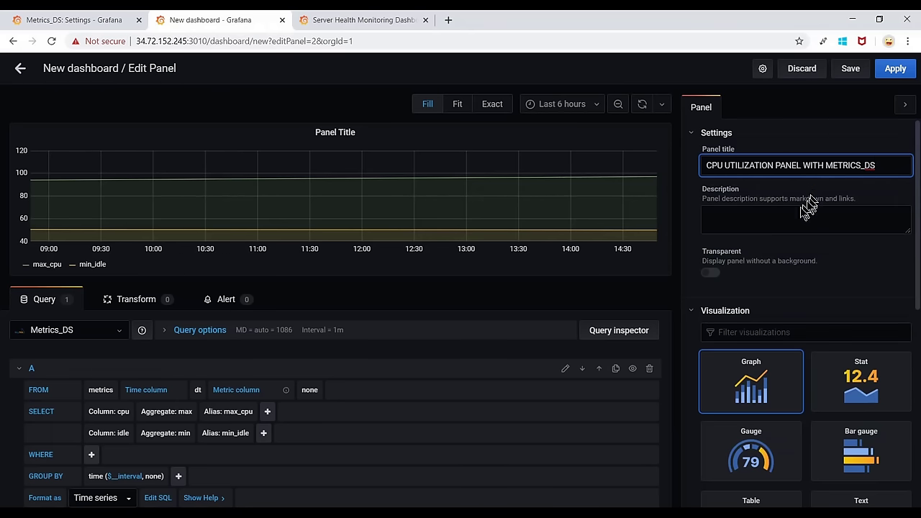
click(832, 193)
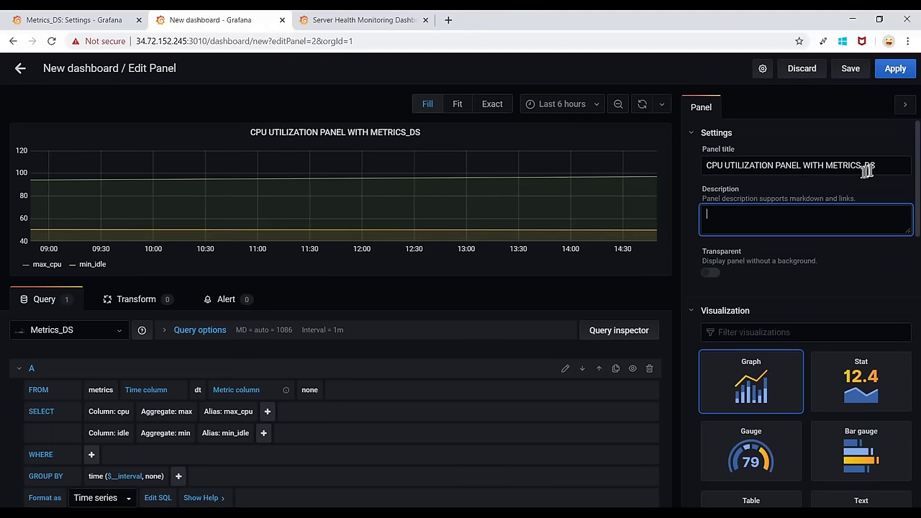
Copy the new title text into the Description field
drag(884, 166, 693, 172)
key(ctrl+c)
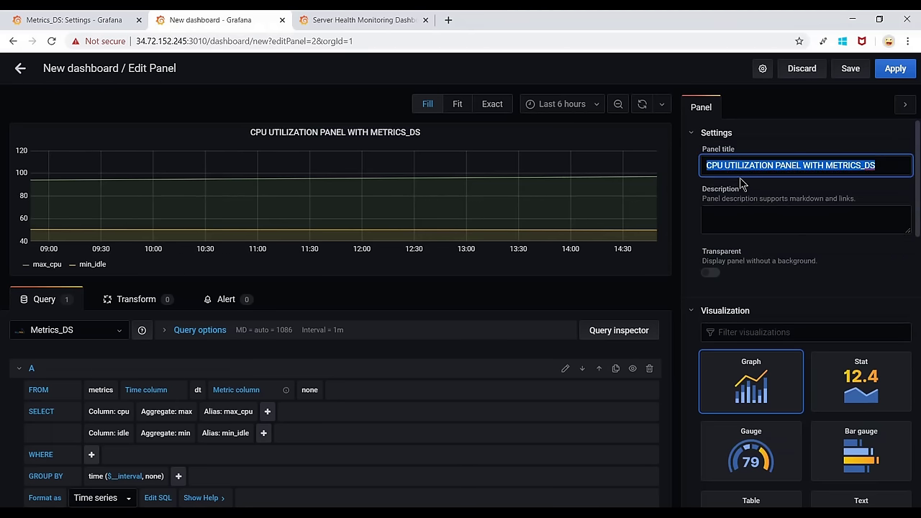
click(725, 217)
key(ctrl+v)
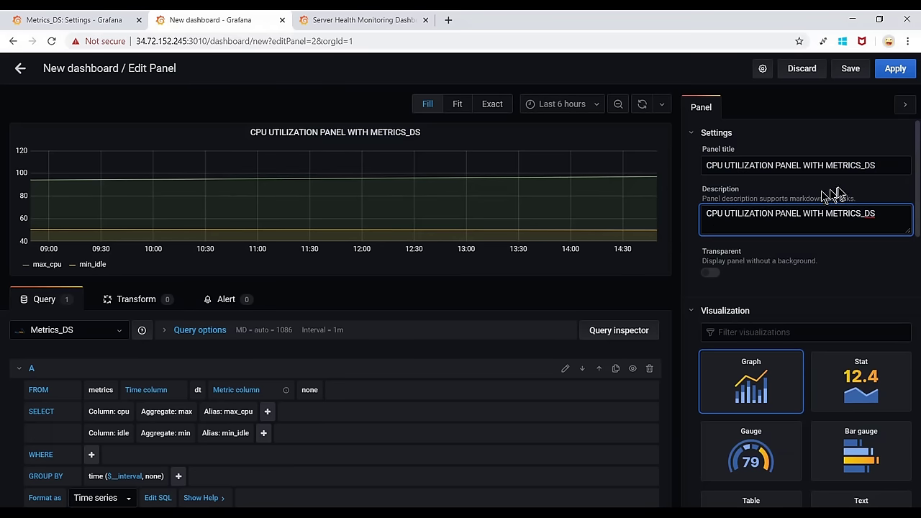
click(876, 164)
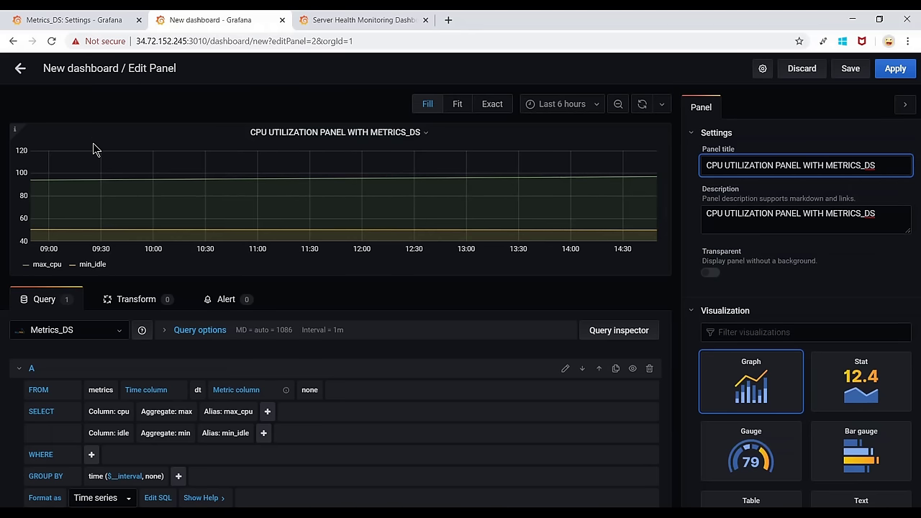
mouse_move(14, 135)
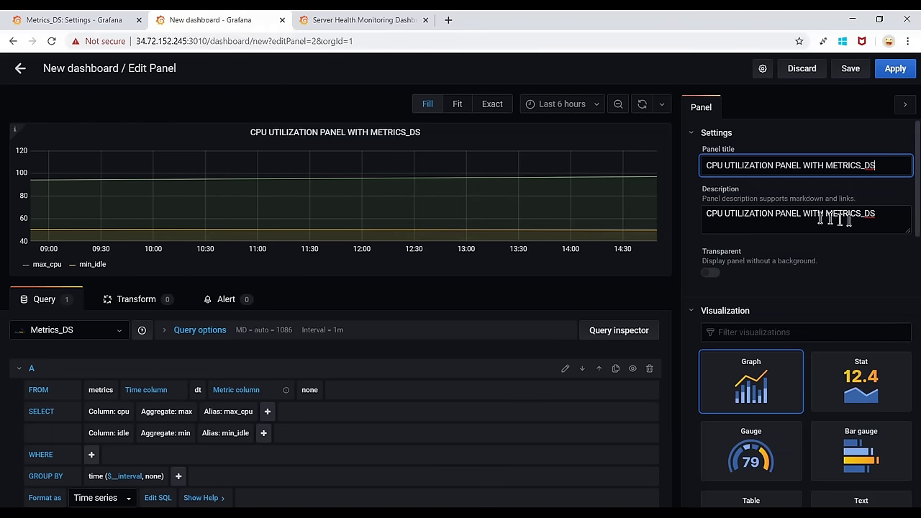
Replace the description with 'CPU utilization using custom script' and close the save dialog unsaved
click(891, 221)
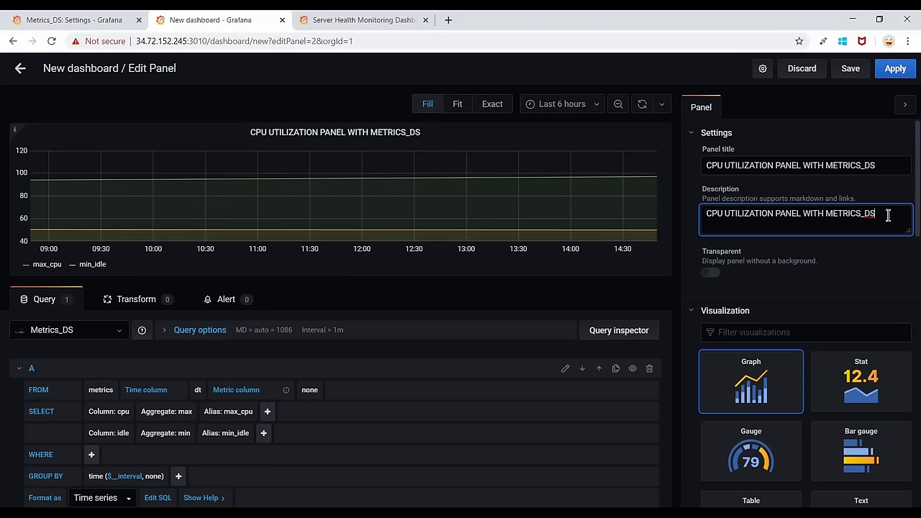
drag(888, 214, 633, 210)
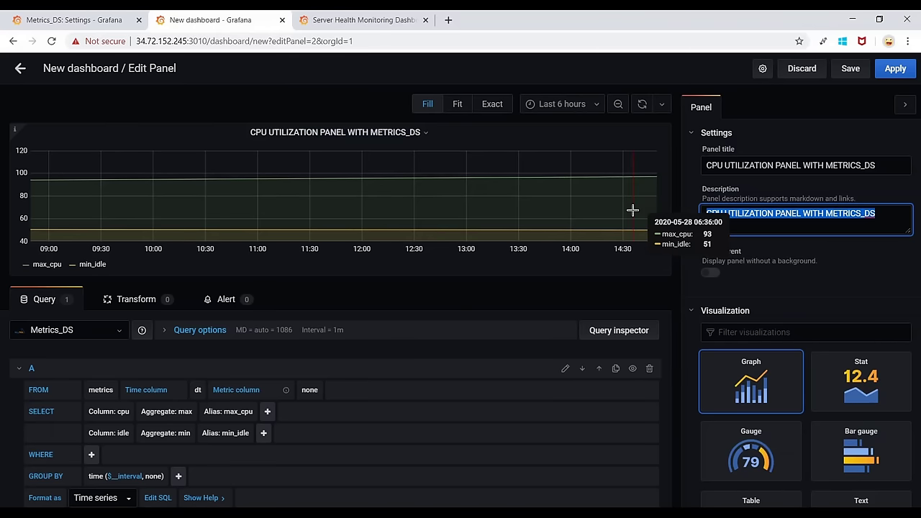
text(CPU)
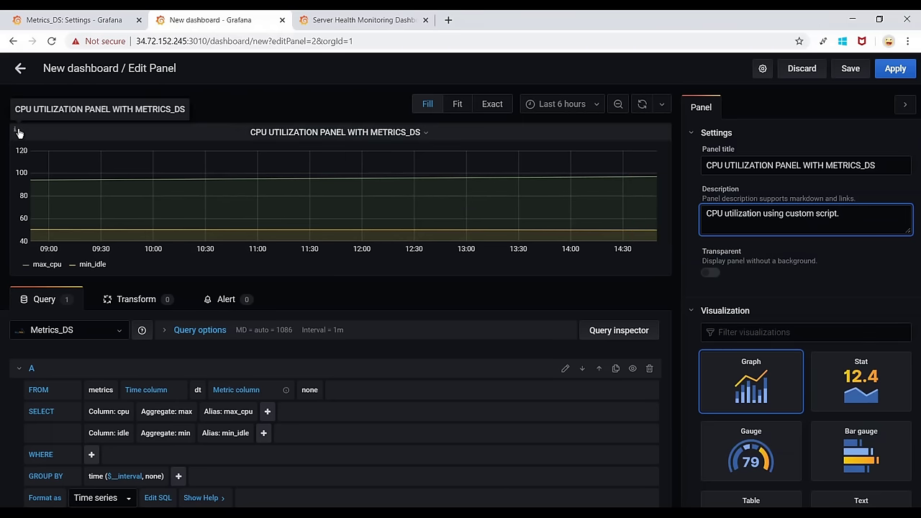
click(851, 68)
click(599, 112)
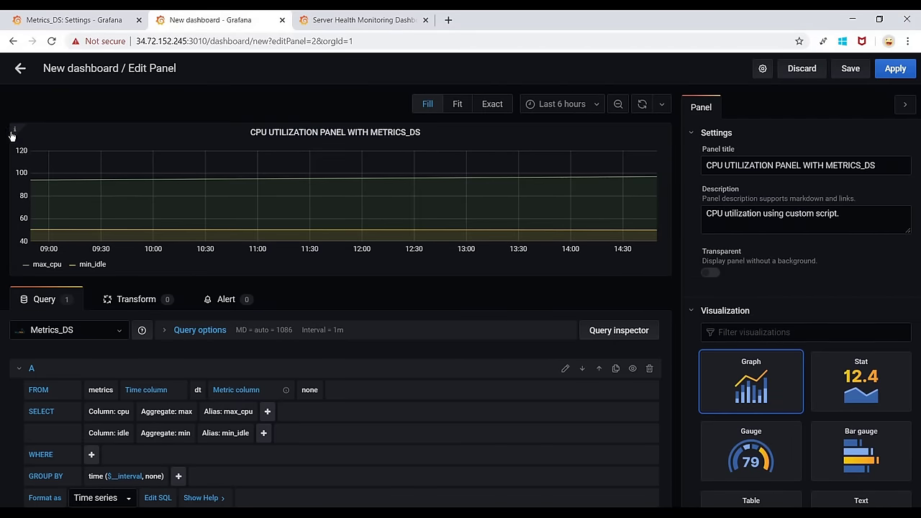
mouse_move(14, 133)
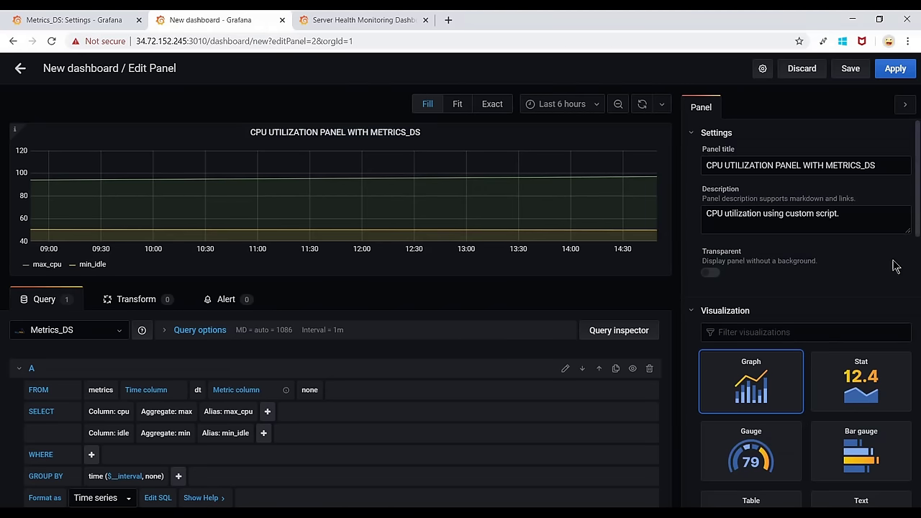
Scroll the Panel options pane past the Visualization tiles to the Display section
scroll(894, 264, down, 1)
scroll(894, 264, up, 1)
scroll(821, 243, down, 3)
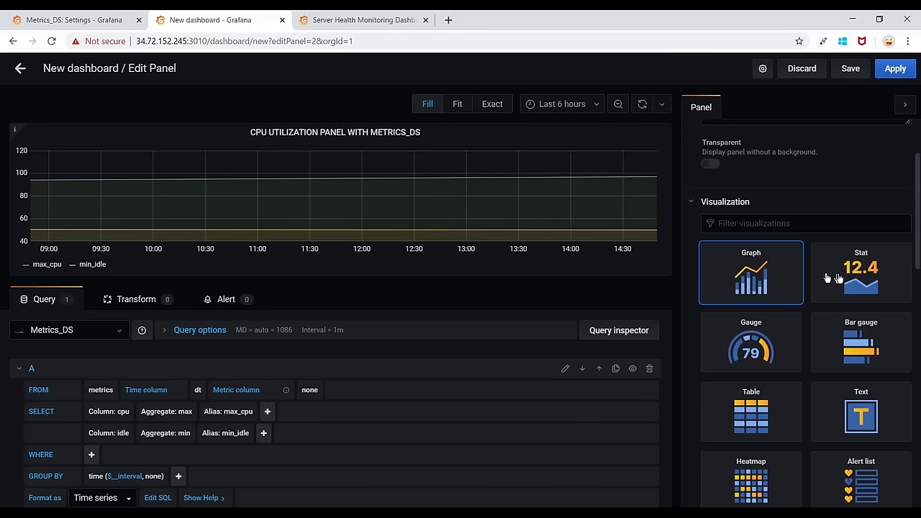
scroll(844, 394, down, 3)
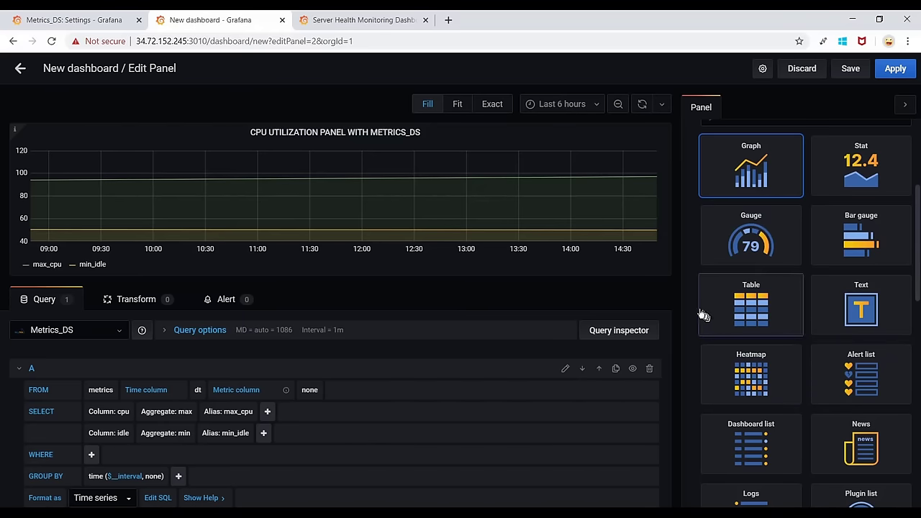
scroll(685, 308, up, 2)
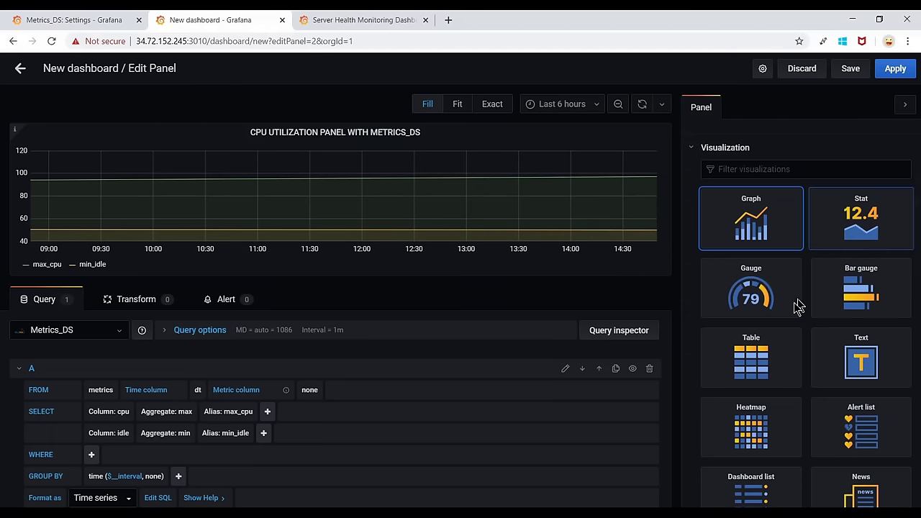
scroll(811, 349, down, 2)
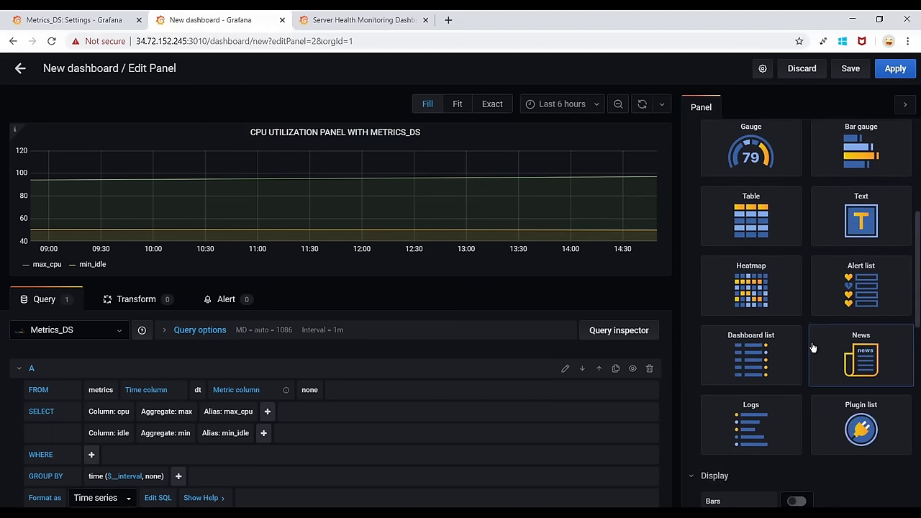
scroll(811, 349, down, 2)
scroll(872, 392, down, 2)
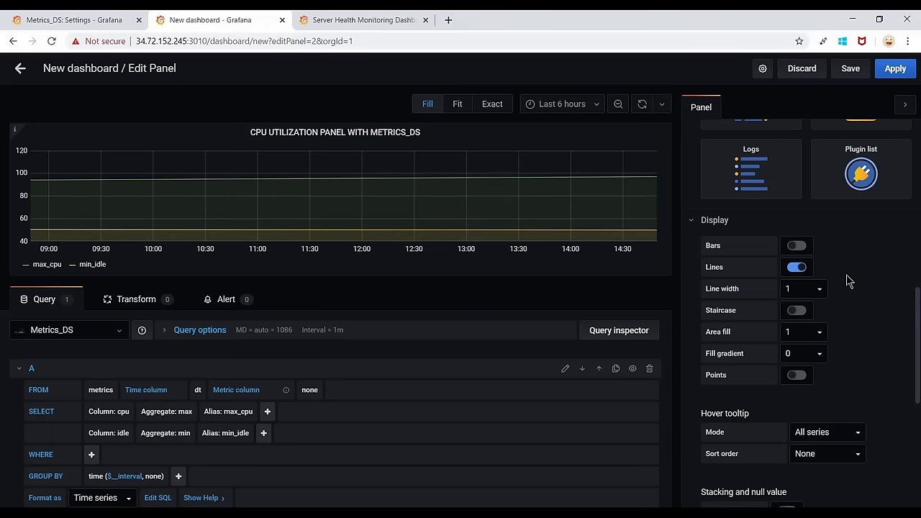
Turn on bars and set the line width to 7
scroll(846, 281, down, 1)
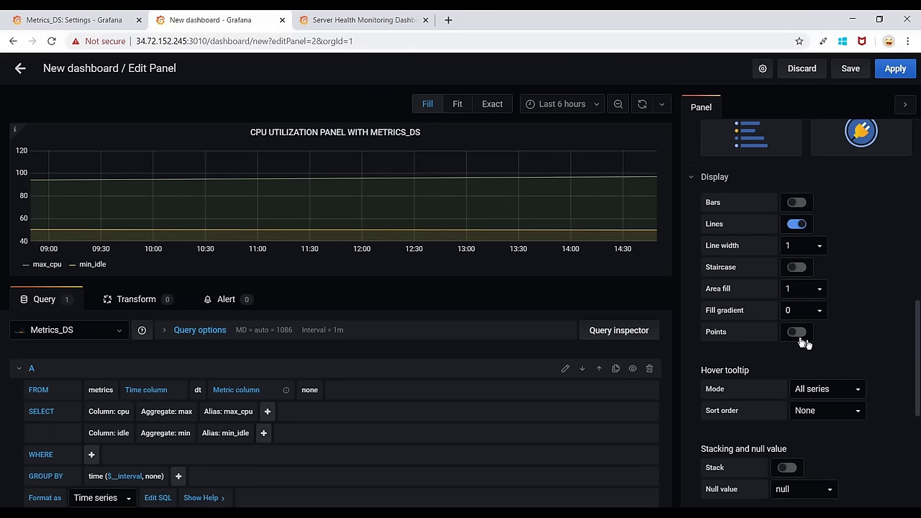
click(803, 207)
click(794, 225)
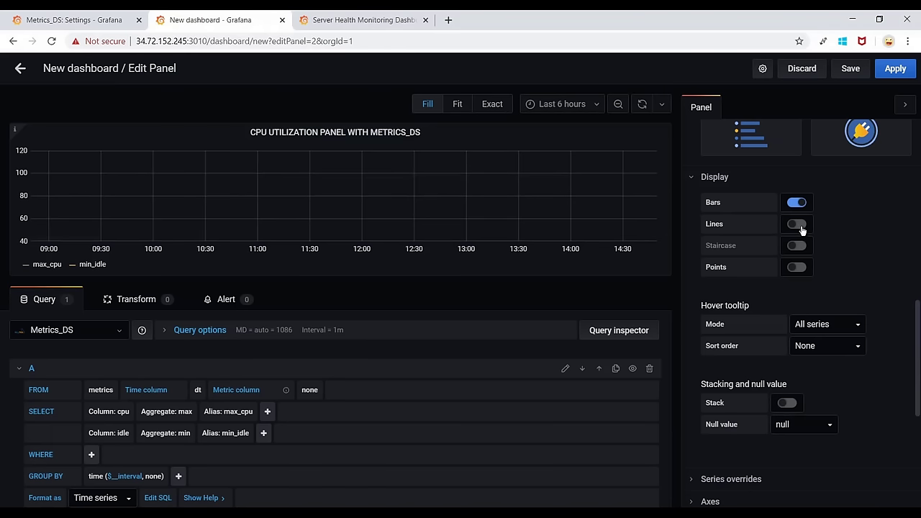
click(801, 227)
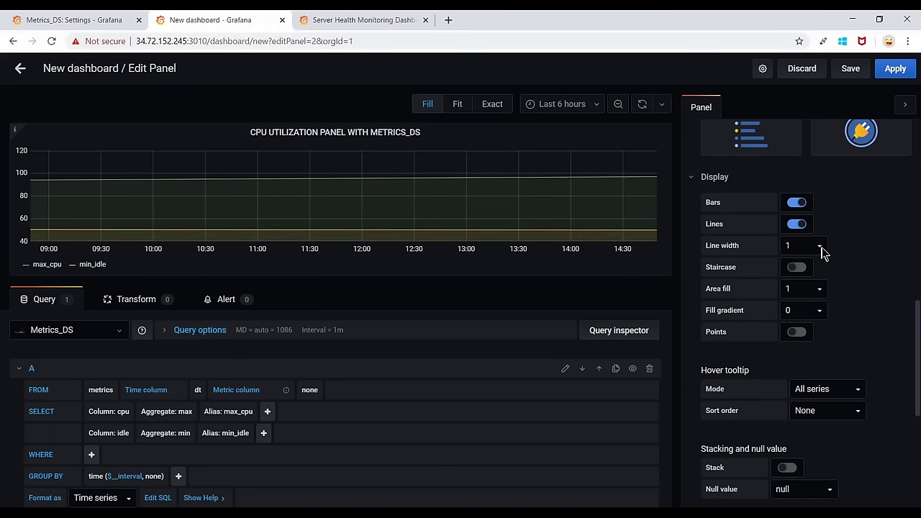
click(821, 248)
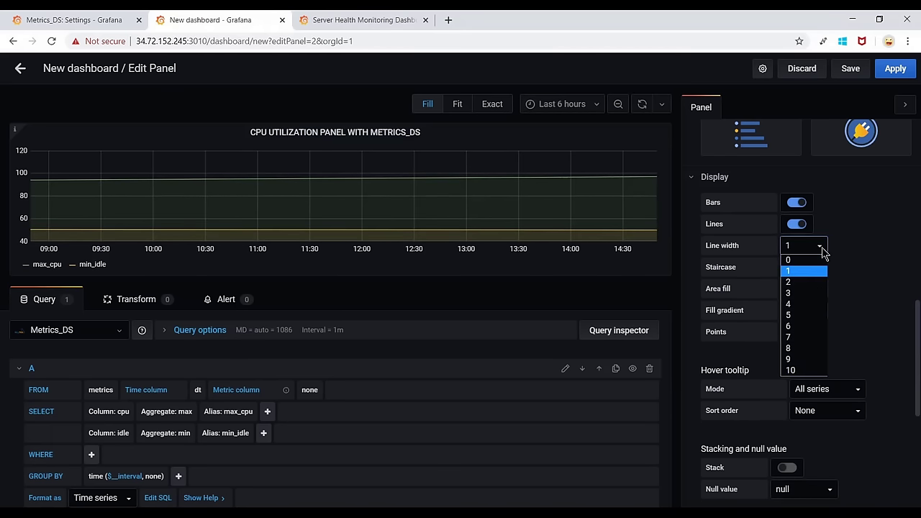
click(793, 338)
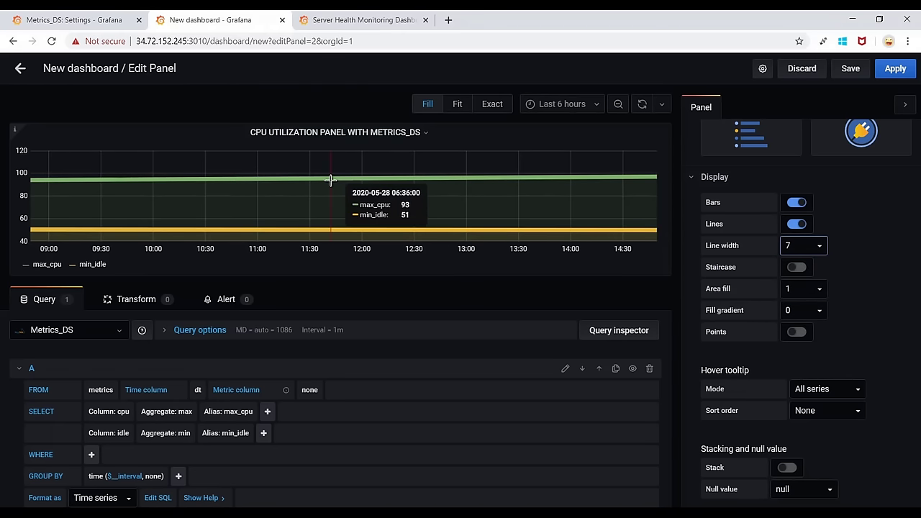
Set area fill 4 and fill gradient 2, and show points with radius 3
click(823, 292)
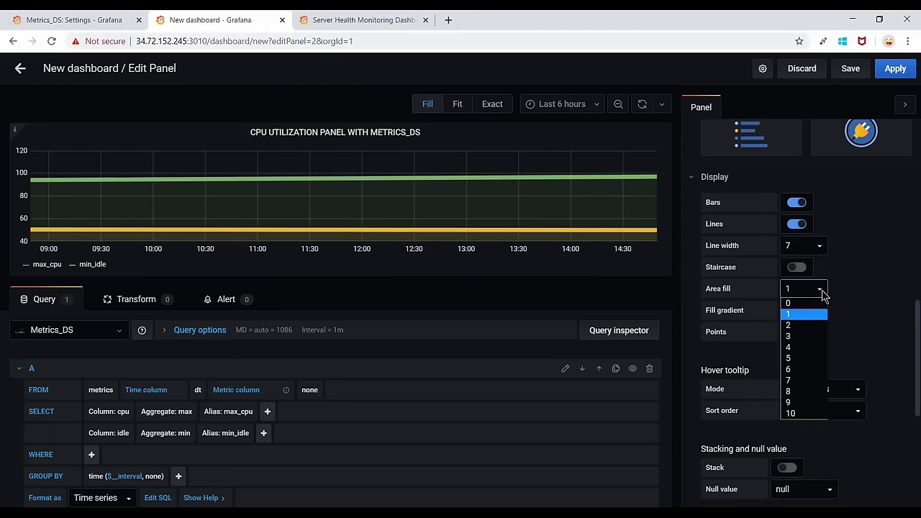
click(801, 343)
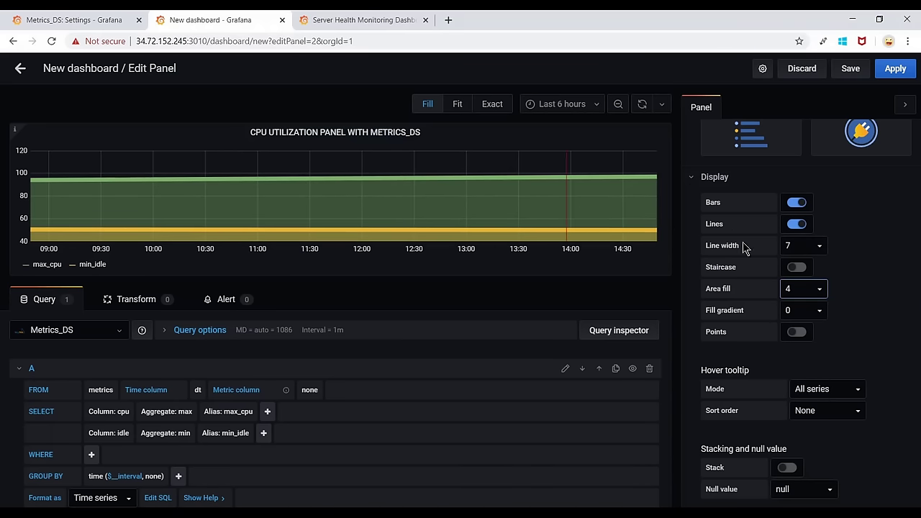
click(821, 312)
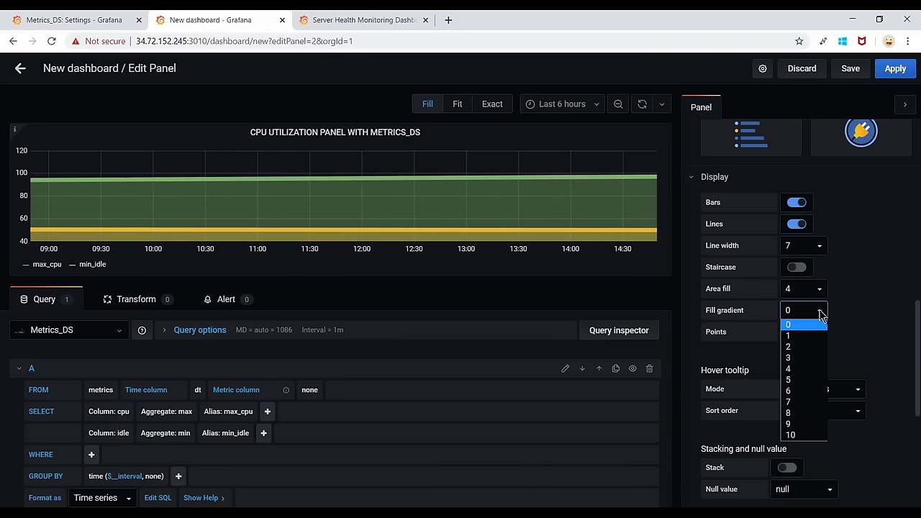
click(797, 347)
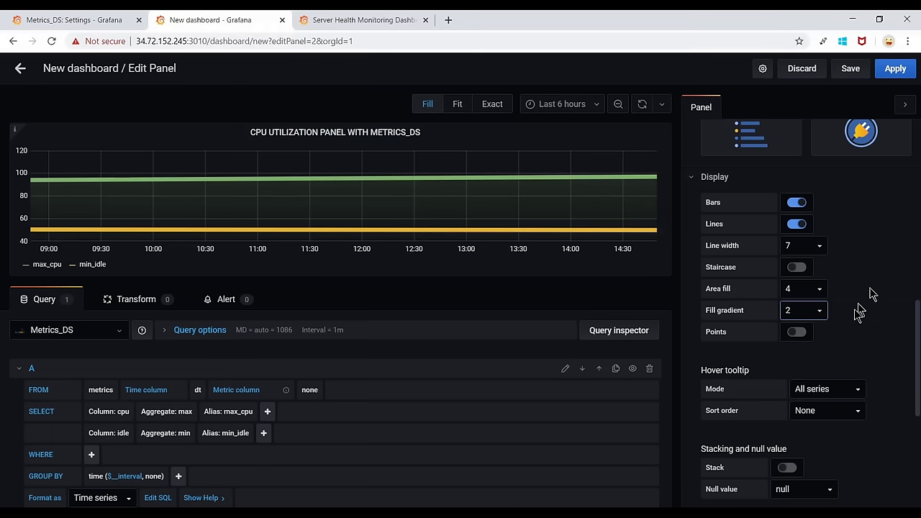
click(797, 332)
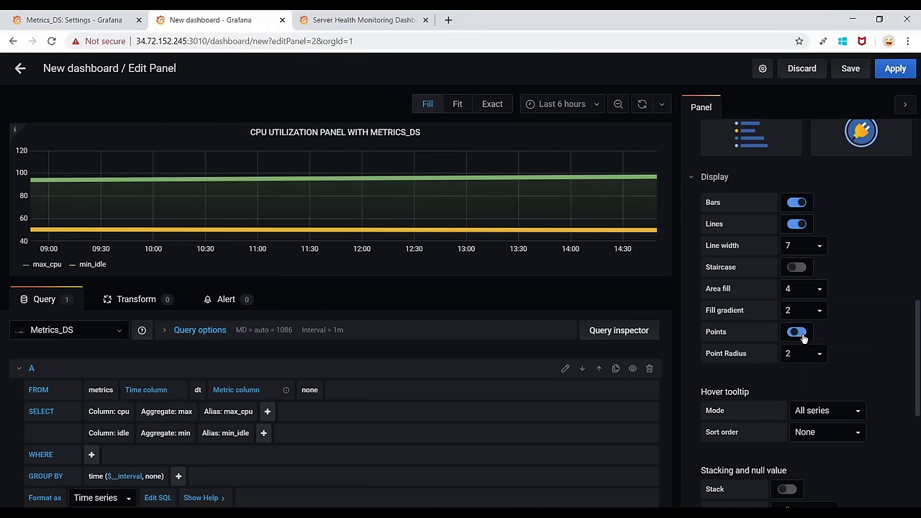
click(821, 356)
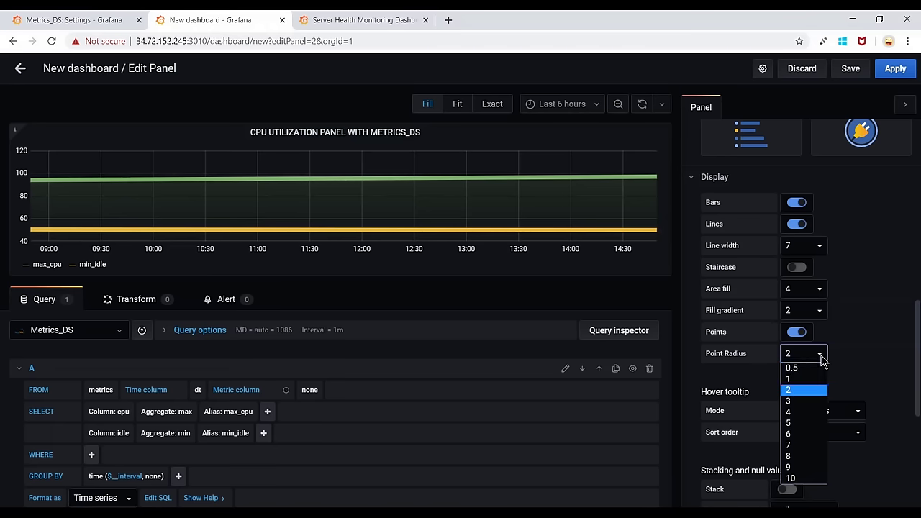
click(796, 406)
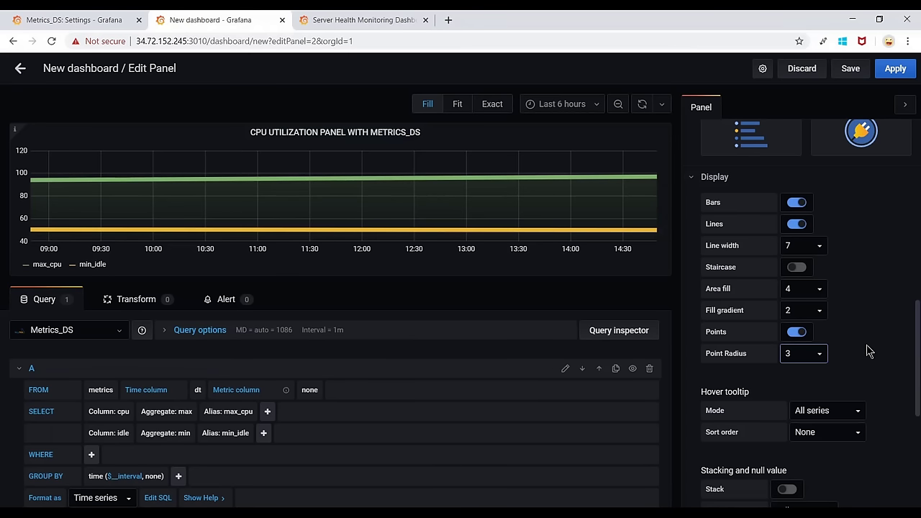
scroll(857, 309, down, 1)
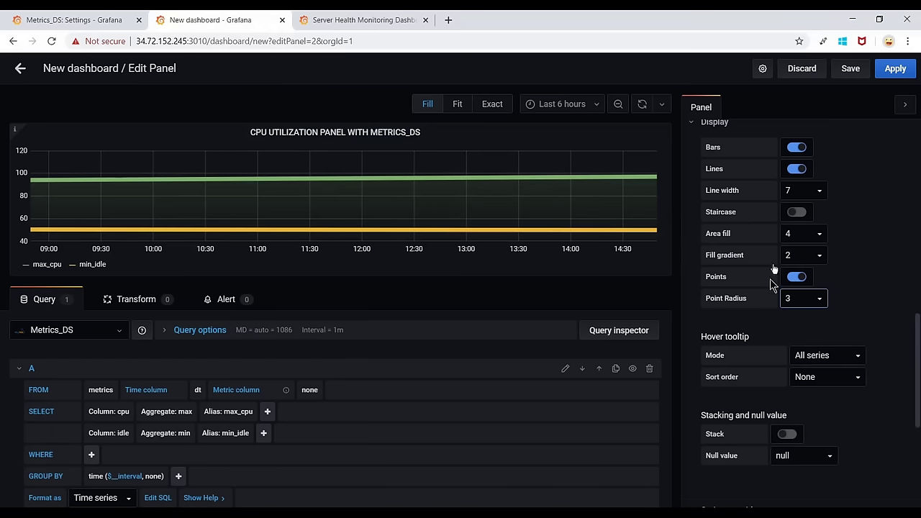
scroll(873, 344, down, 2)
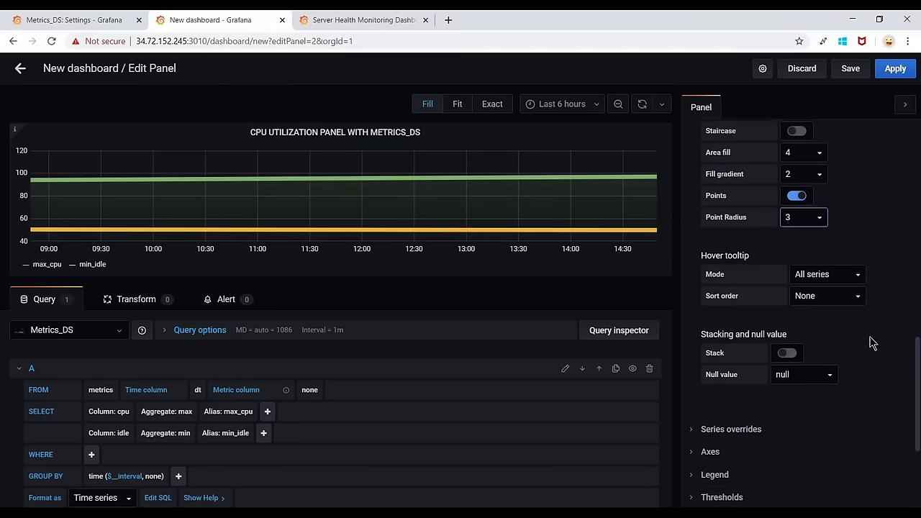
scroll(871, 343, down, 5)
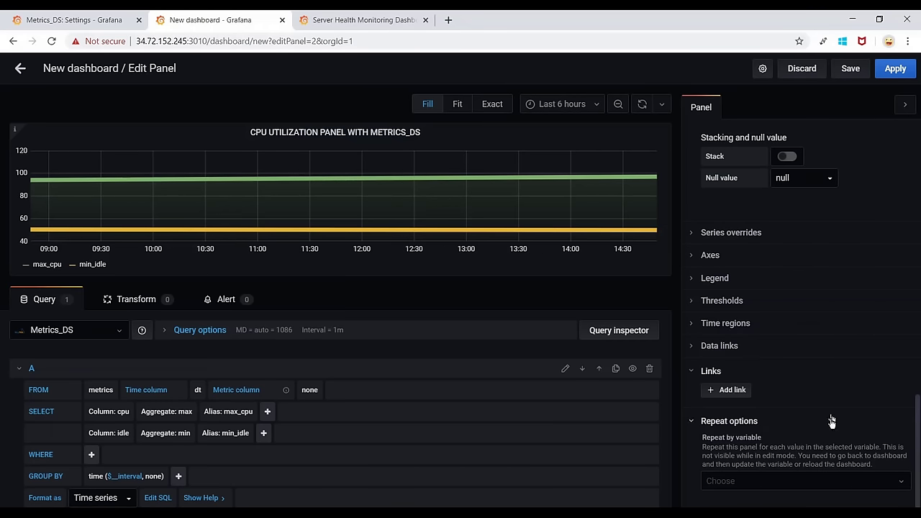
scroll(860, 206, up, 10)
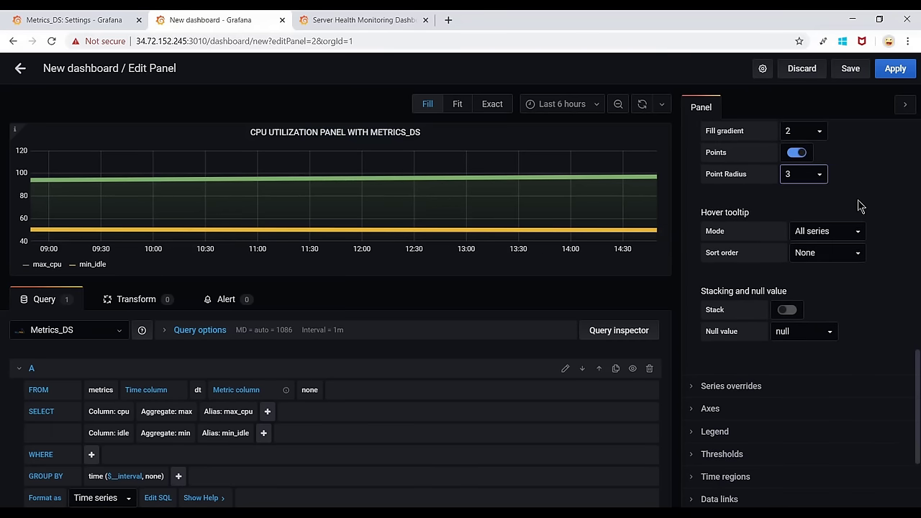
scroll(860, 205, up, 8)
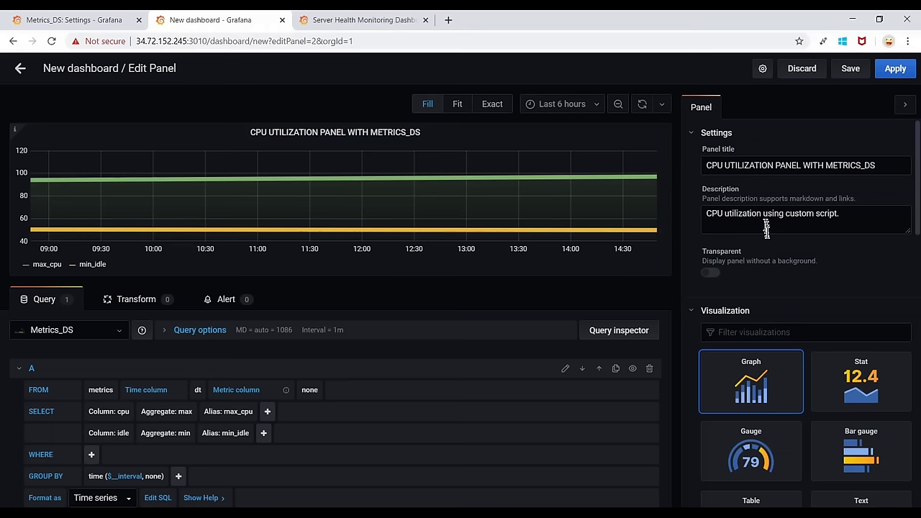
Save the dashboard in the General folder as 'Example 01 - CPU UTILIZATION DASHBOARD', replacing 'New dashboard Copy'
click(853, 72)
click(414, 164)
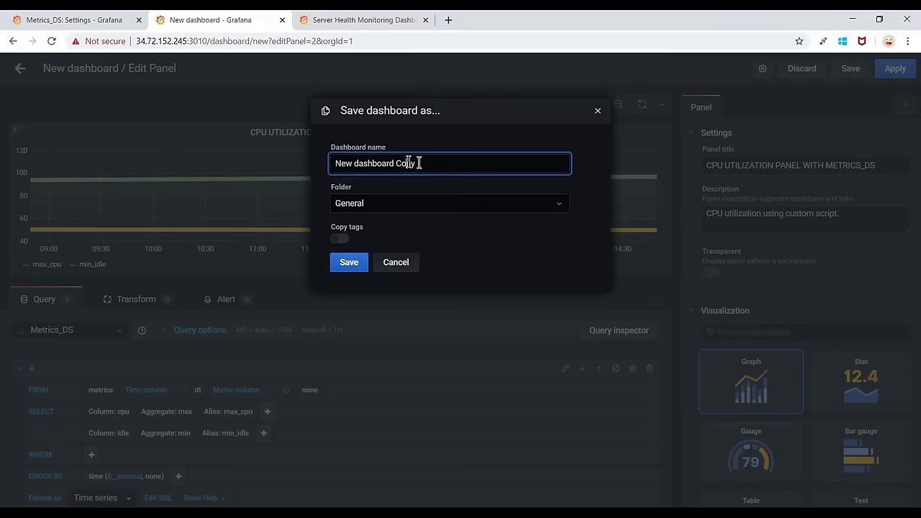
drag(452, 165, 251, 170)
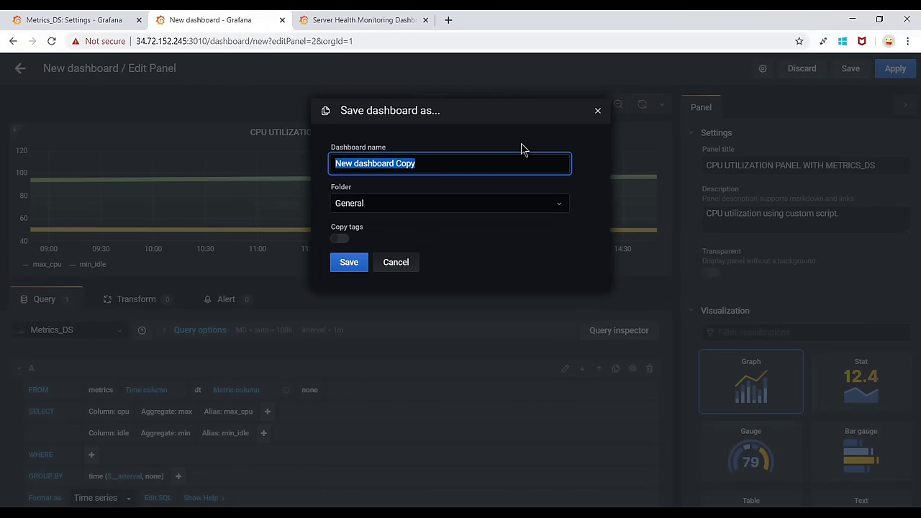
text(Example 01 - CPU UTILIZATION DA)
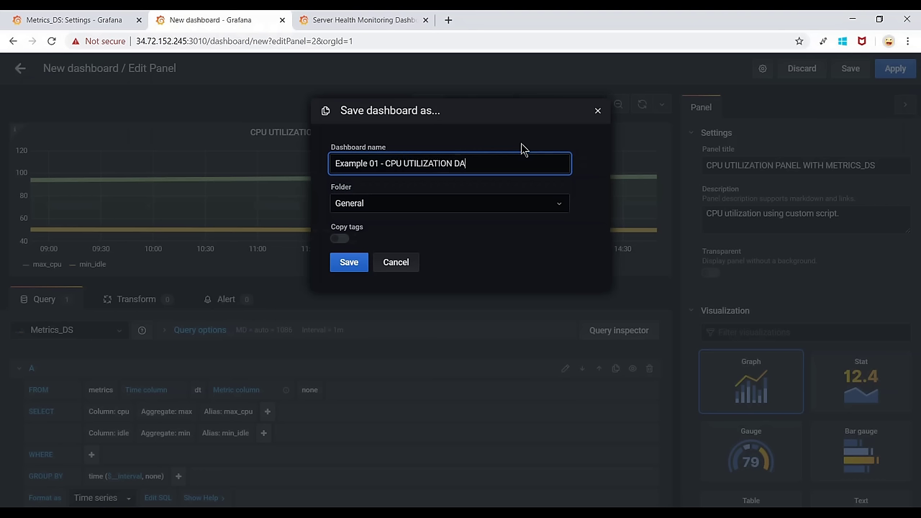
text(OARD)
click(469, 207)
click(470, 203)
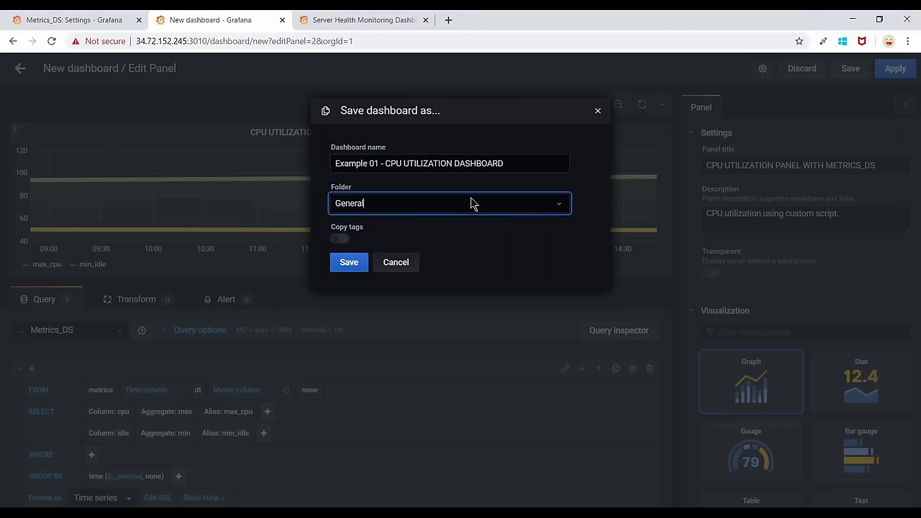
click(349, 263)
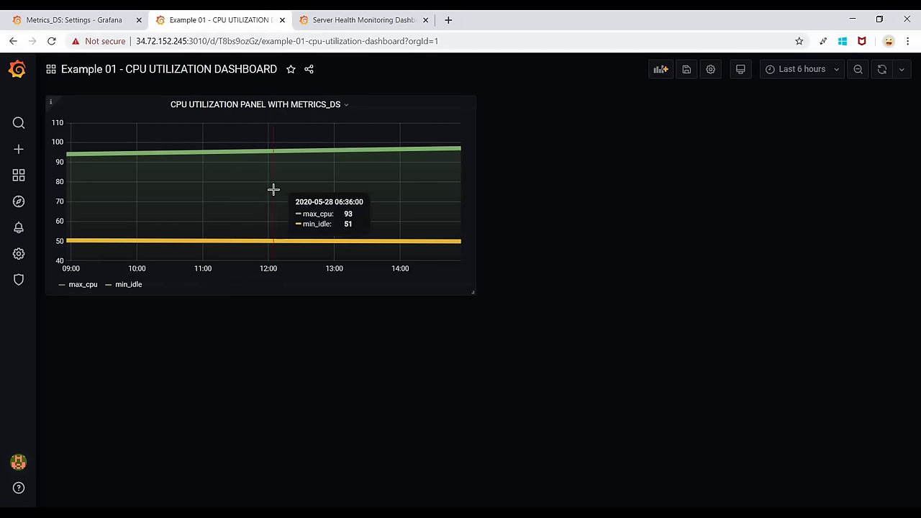
Duplicate the CPU UTILIZATION PANEL WITH METRICS_DS from its panel menu with More... > Duplicate
click(348, 106)
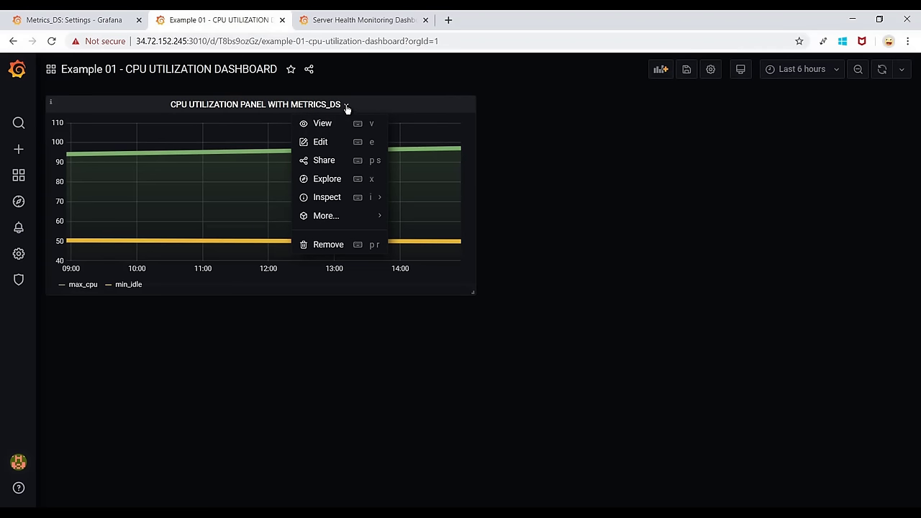
mouse_move(343, 219)
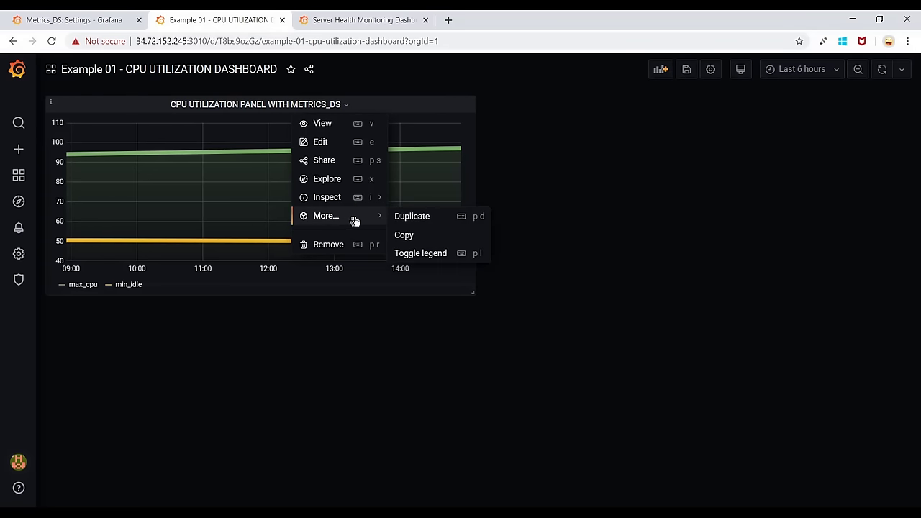
click(449, 222)
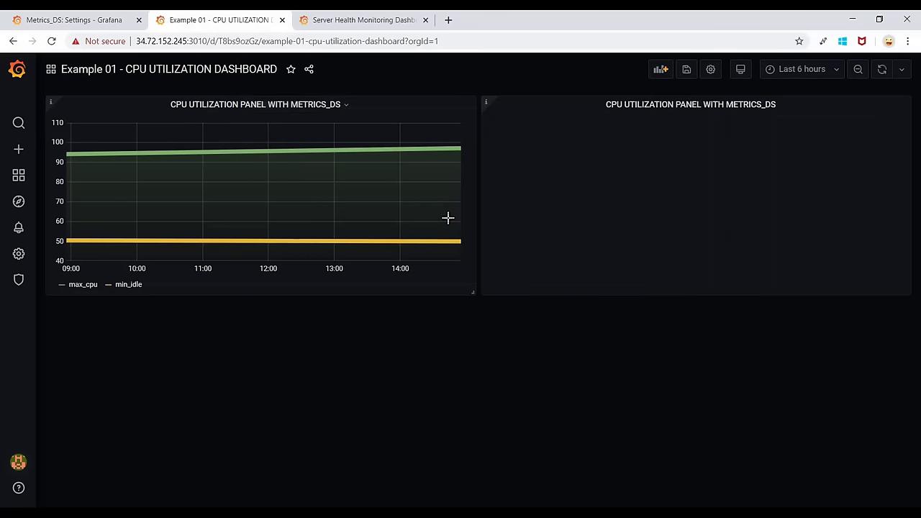
click(781, 107)
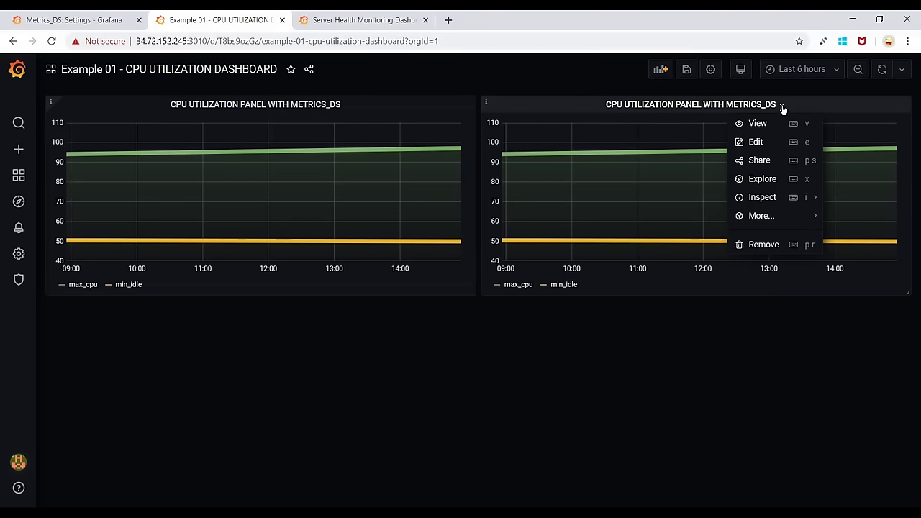
In the copied panel's query, change the cpu aggregate from max to min and remove the idle column
click(756, 142)
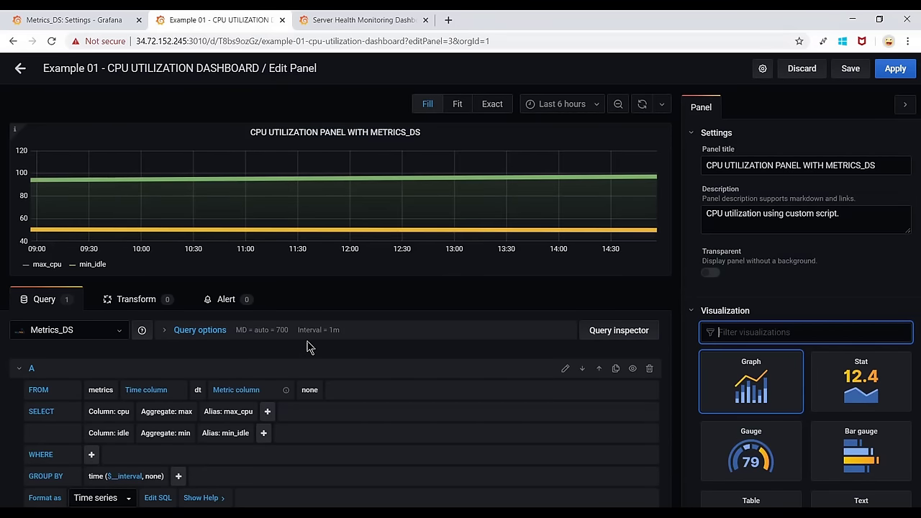
click(187, 376)
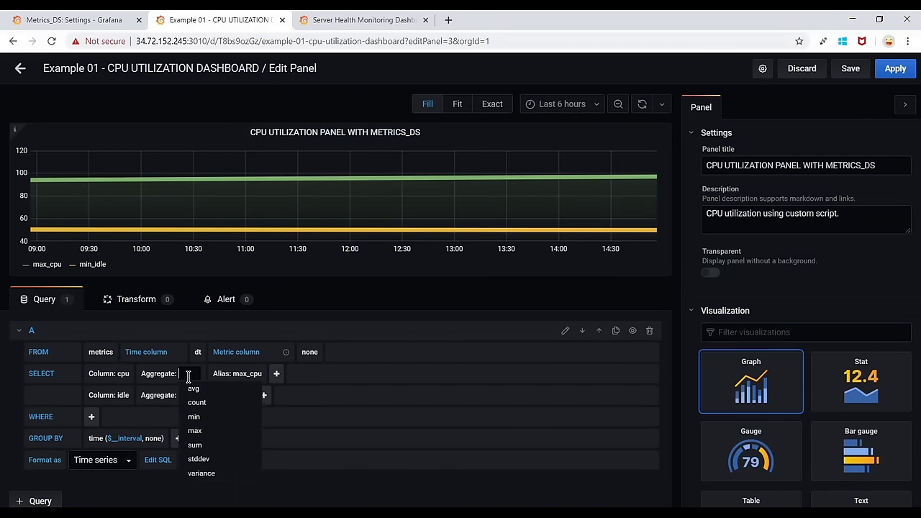
click(205, 423)
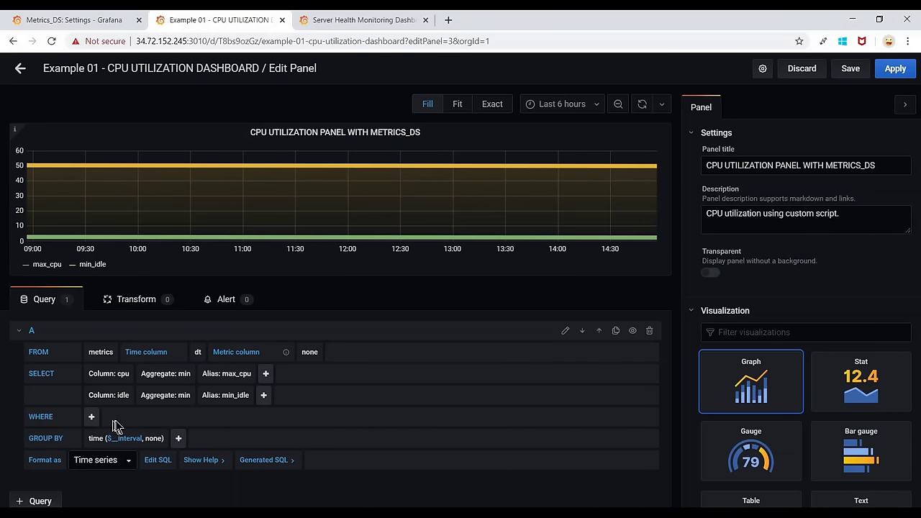
click(101, 402)
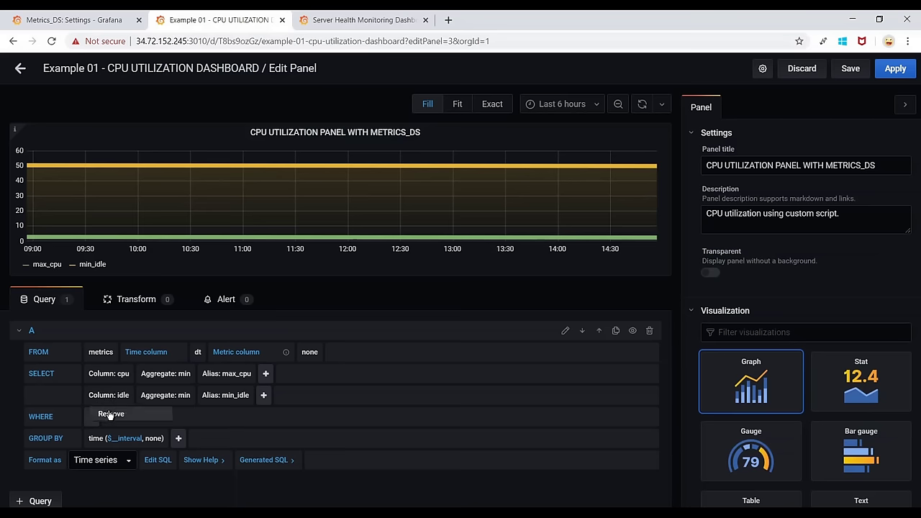
click(110, 414)
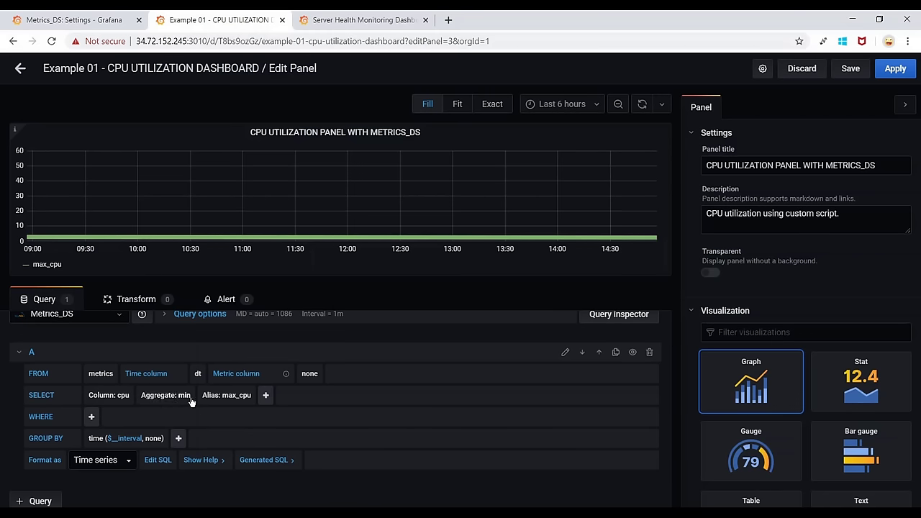
Rename the series alias from max_cpu to min_cpu
click(233, 396)
click(249, 397)
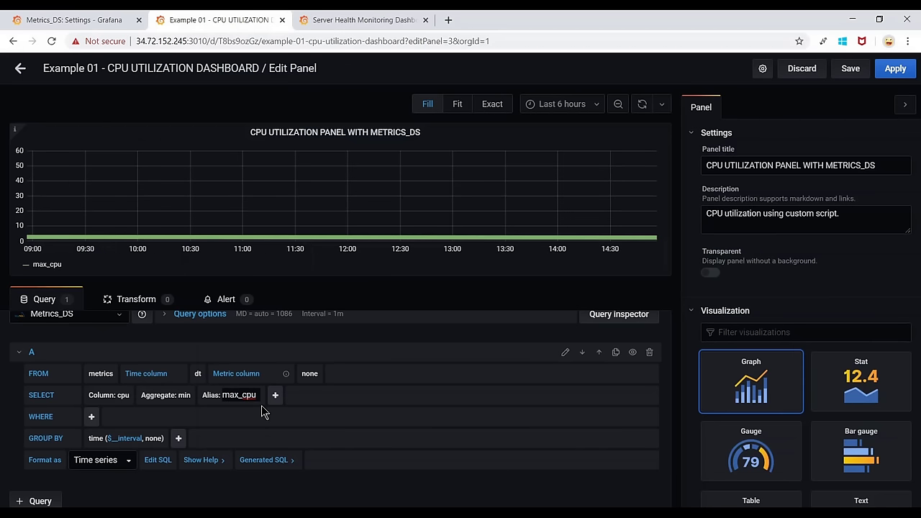
key(shift+Home)
key(BackSpace)
text(MIN)
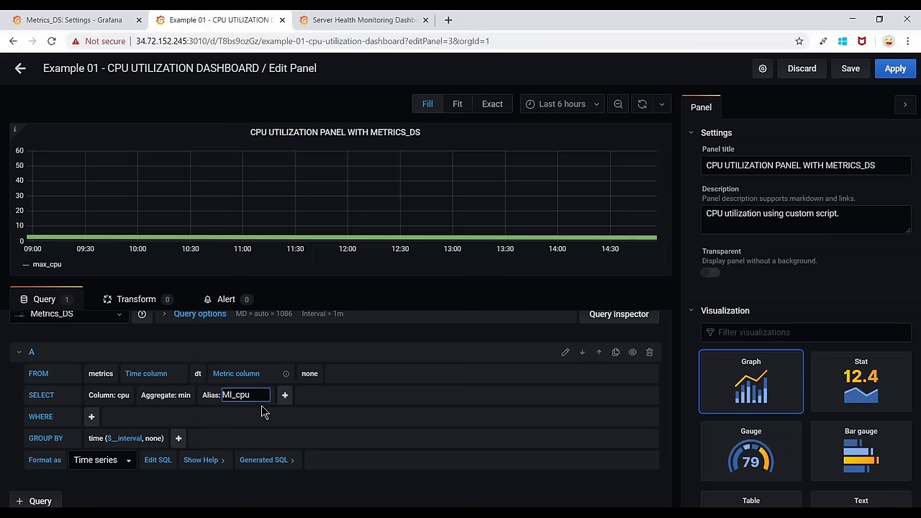
key(BackSpace)
key(BackSpace)
key(BackSpace)
text(min)
click(391, 415)
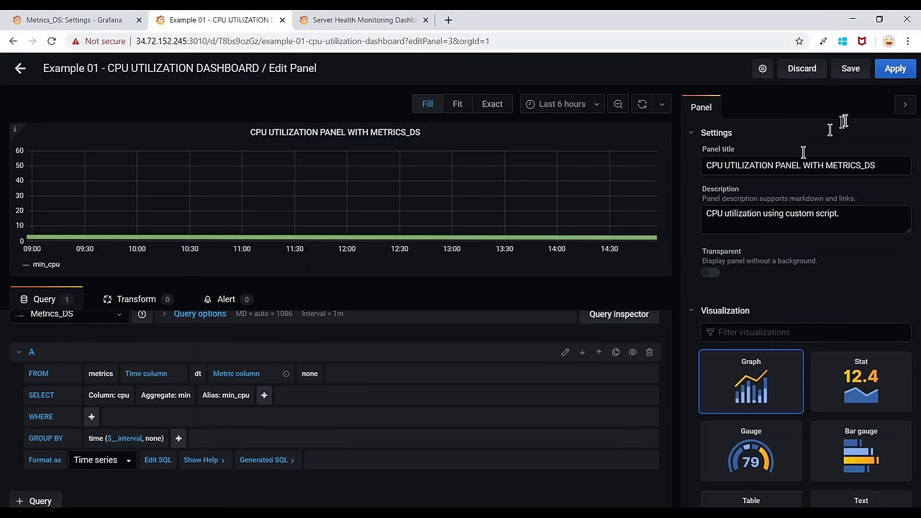
click(850, 68)
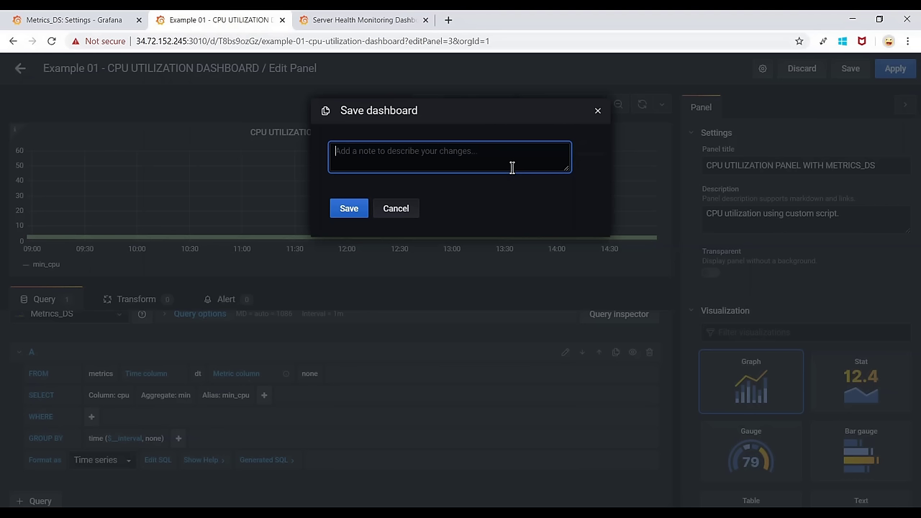
Save the dashboard with the note 'Adding minimum cpu utilization panel'
text(Add)
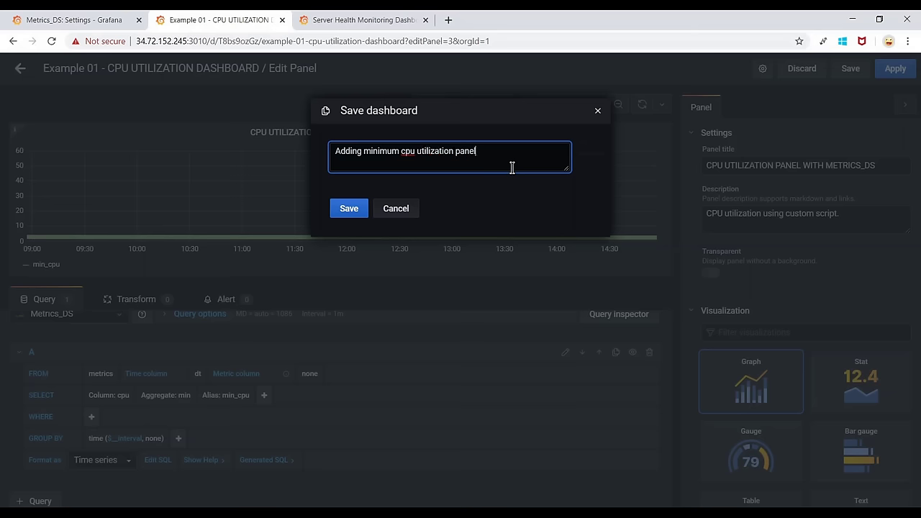
click(340, 210)
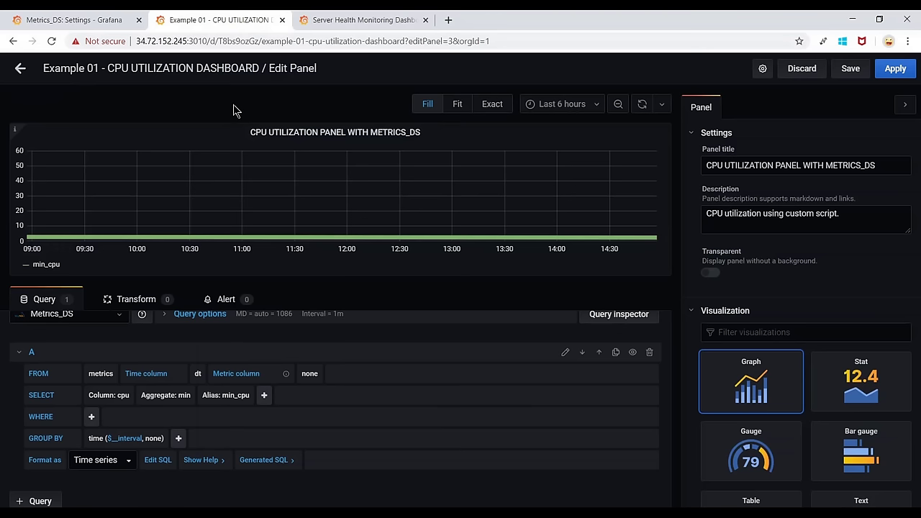
Back on the dashboard, resize the min_cpu panel to full width and move it below the first CPU graph
click(20, 69)
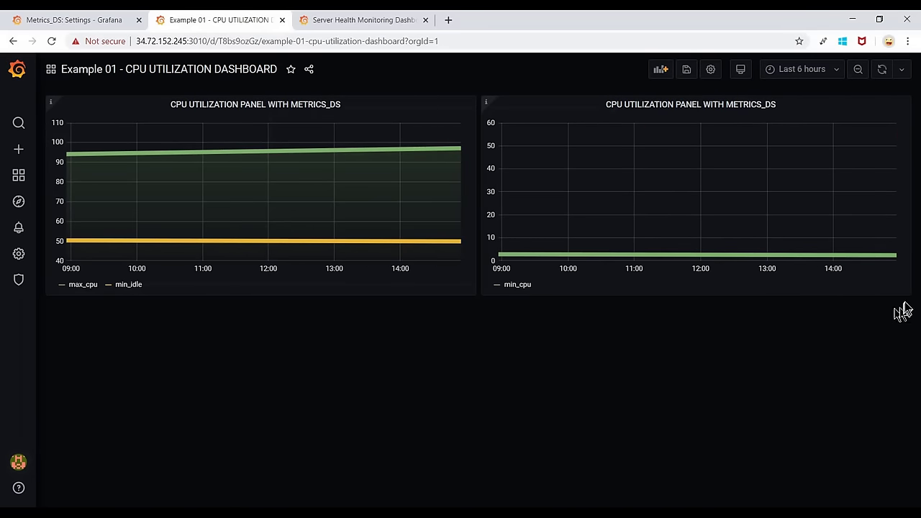
drag(911, 294, 667, 245)
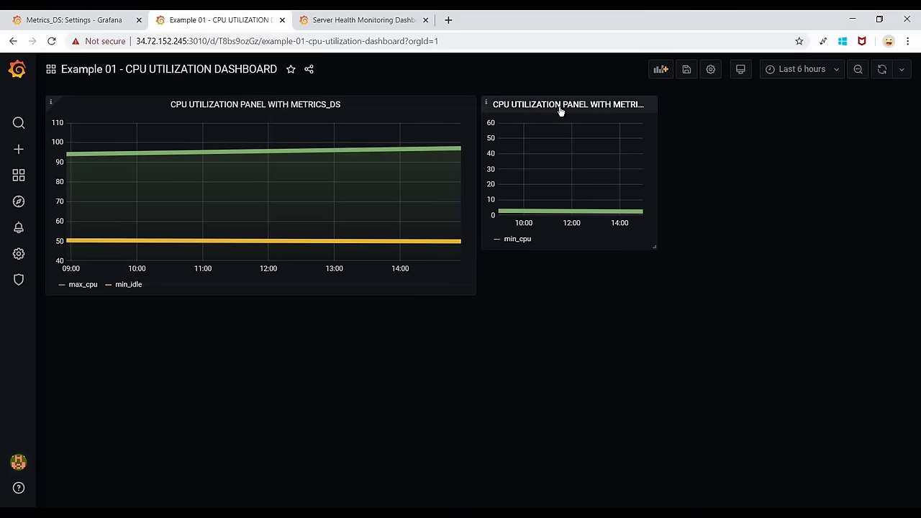
drag(653, 248, 909, 295)
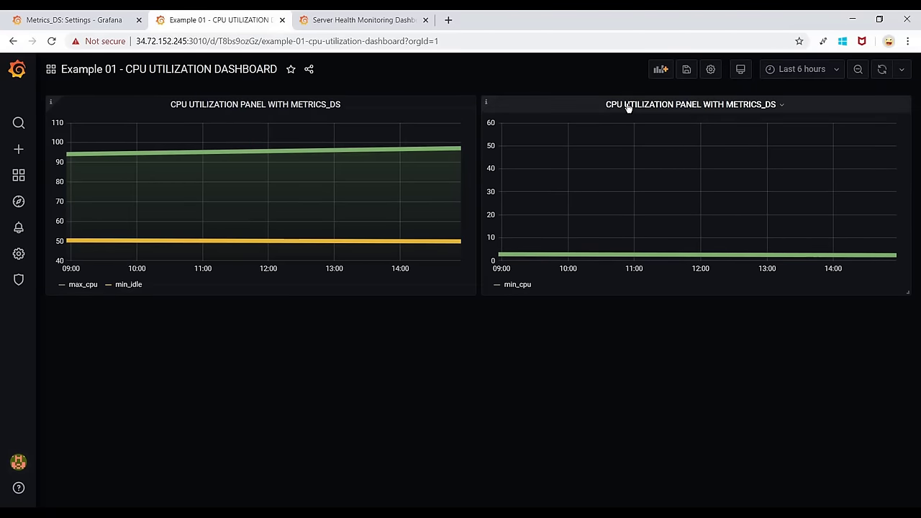
drag(627, 108, 193, 319)
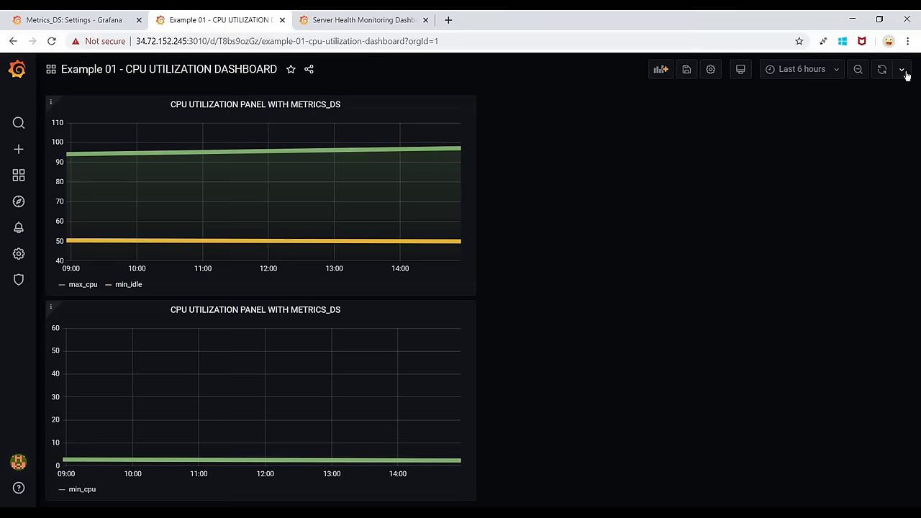
Set the dashboard's auto-refresh interval to 30s
click(903, 71)
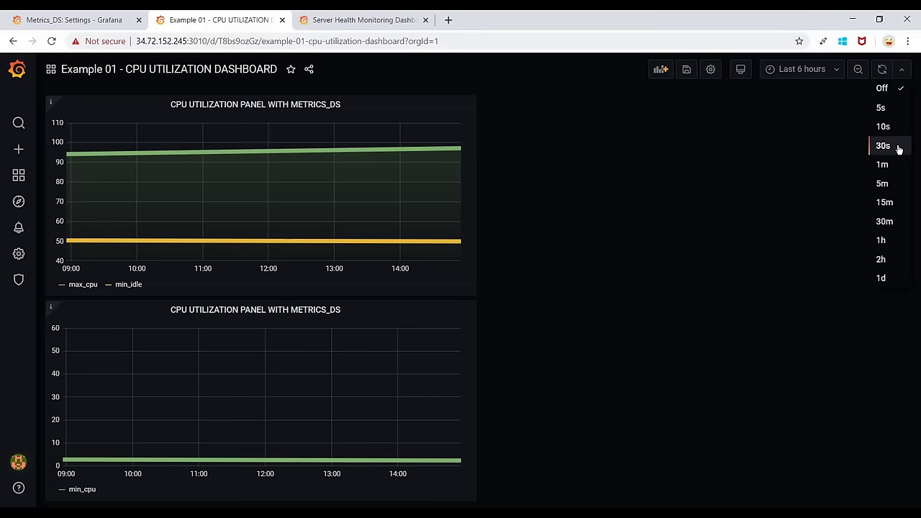
click(883, 146)
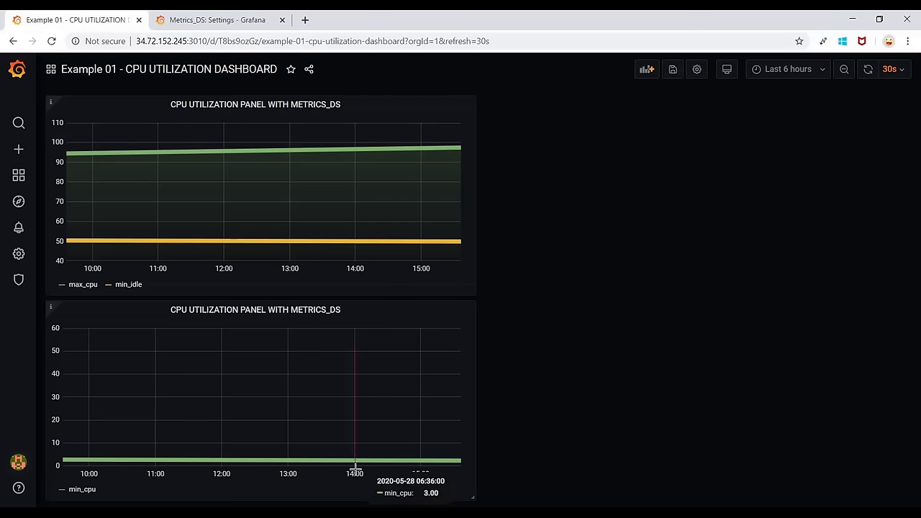
In PuTTY MySQL, run 'select dt, max(cpu) from metrics group by dt limit 10;' and copy the query text
mouse_move(116, 491)
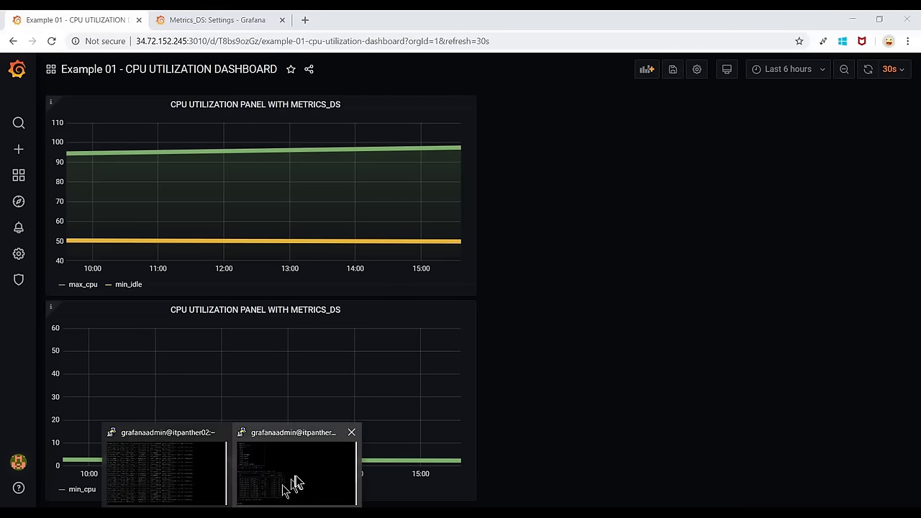
click(295, 483)
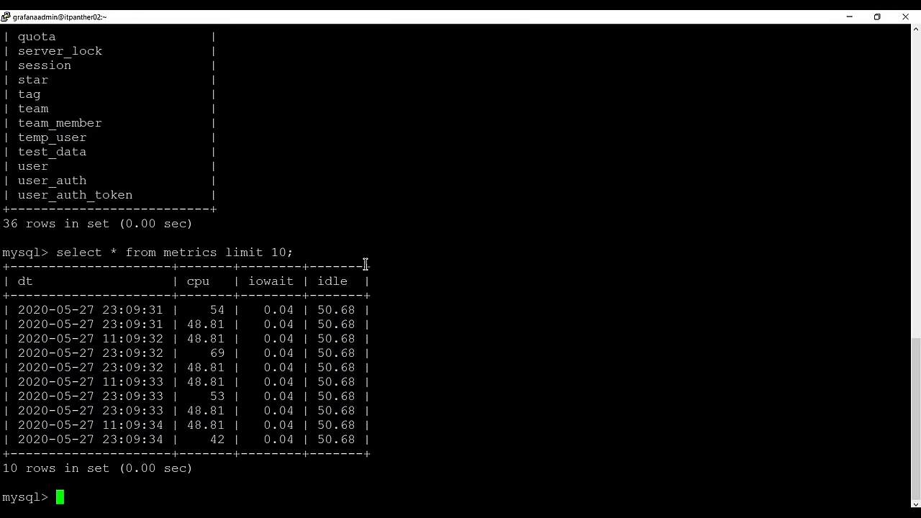
text(select dt)
key(BackSpace)
text(, max(cpu))
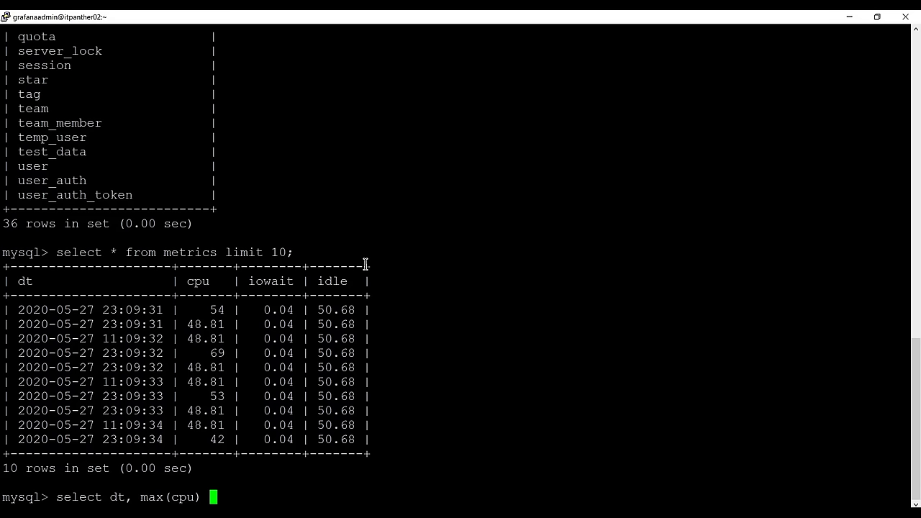
text( from metrics grou)
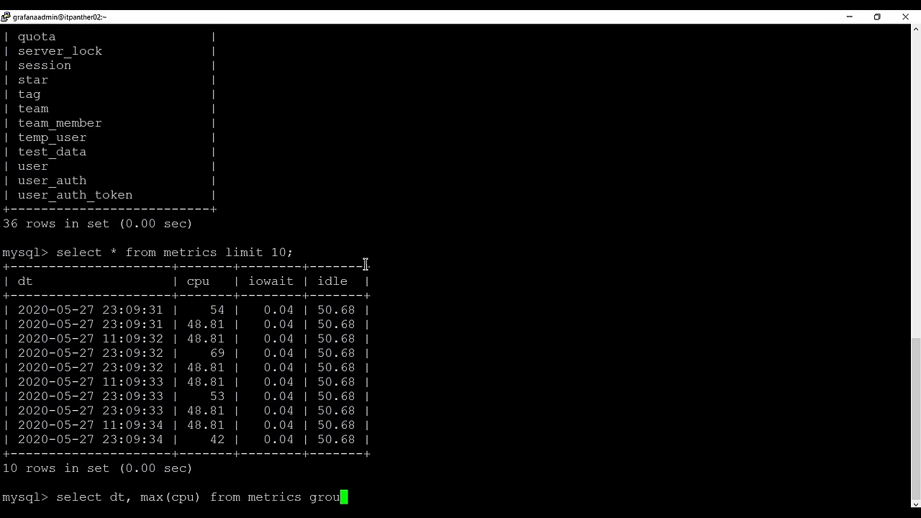
text(p by dt)
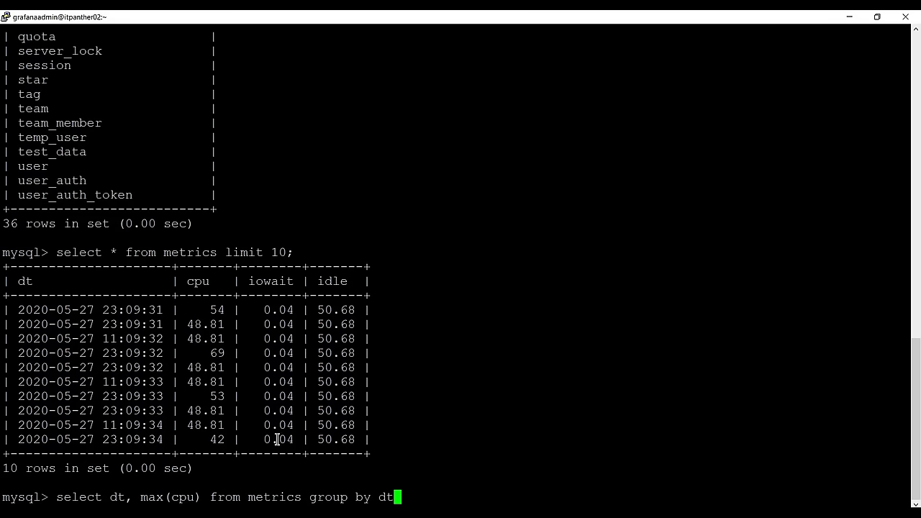
text(;)
key(BackSpace)
text(limit 10;)
key(Return)
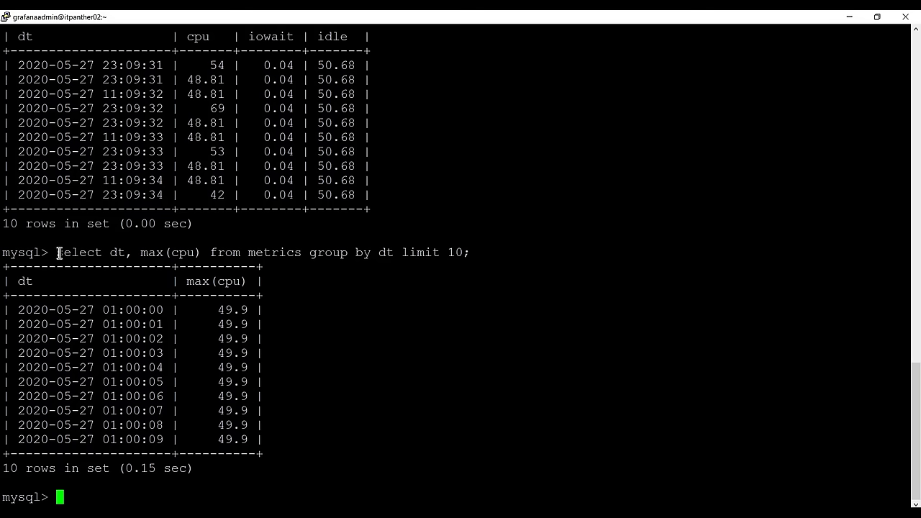
drag(57, 253, 391, 251)
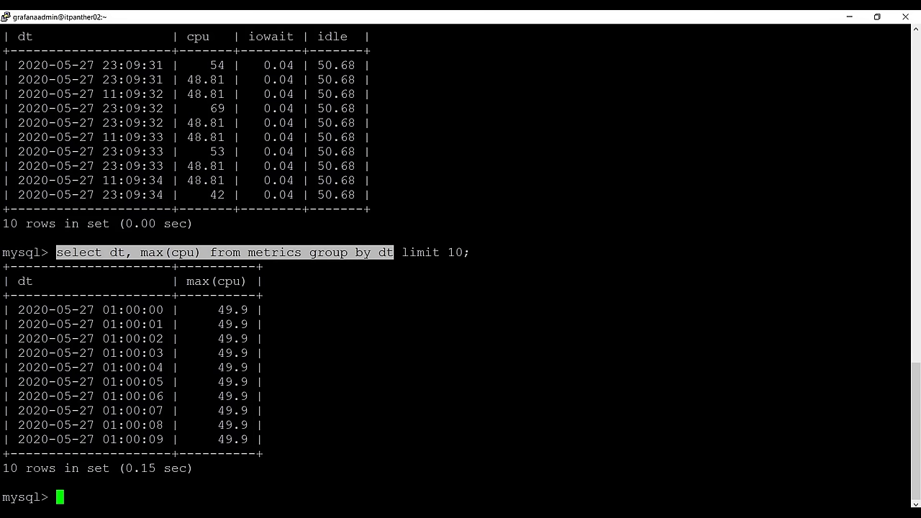
key(alt+Tab)
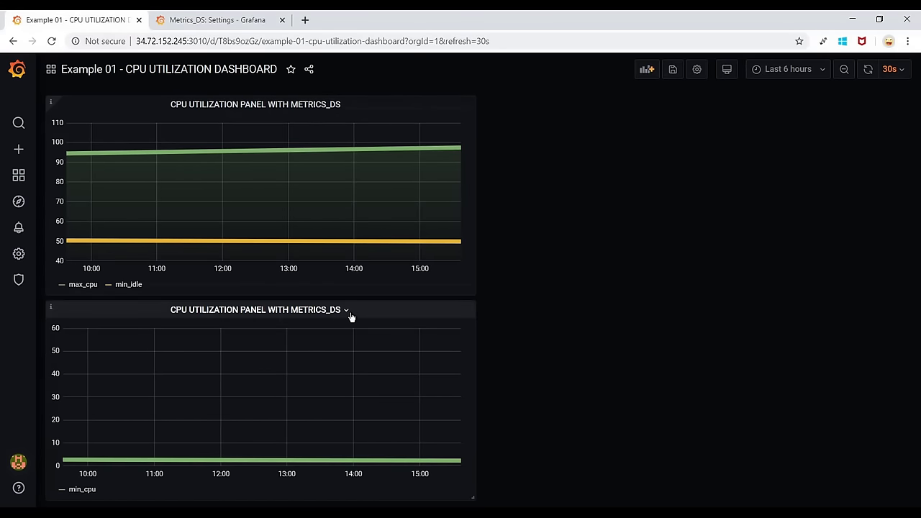
Duplicate the min_cpu panel from its panel menu with More... > Duplicate
click(347, 314)
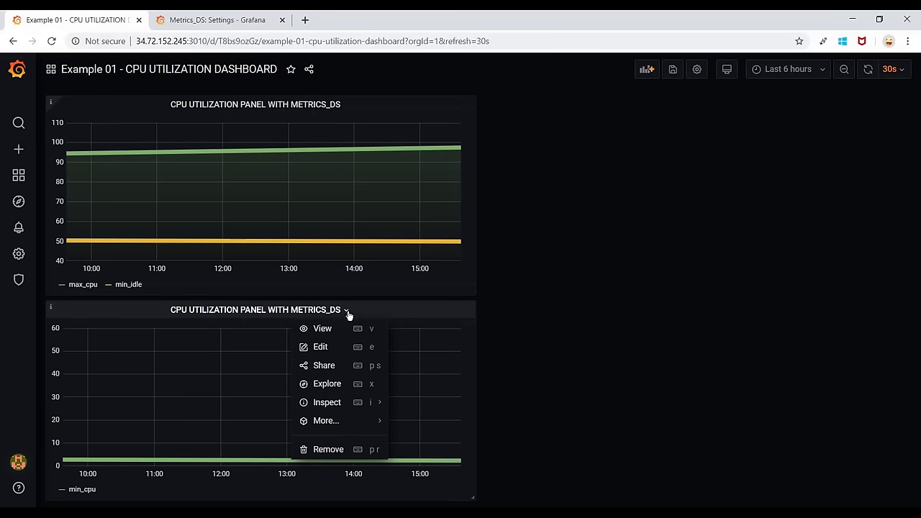
mouse_move(353, 419)
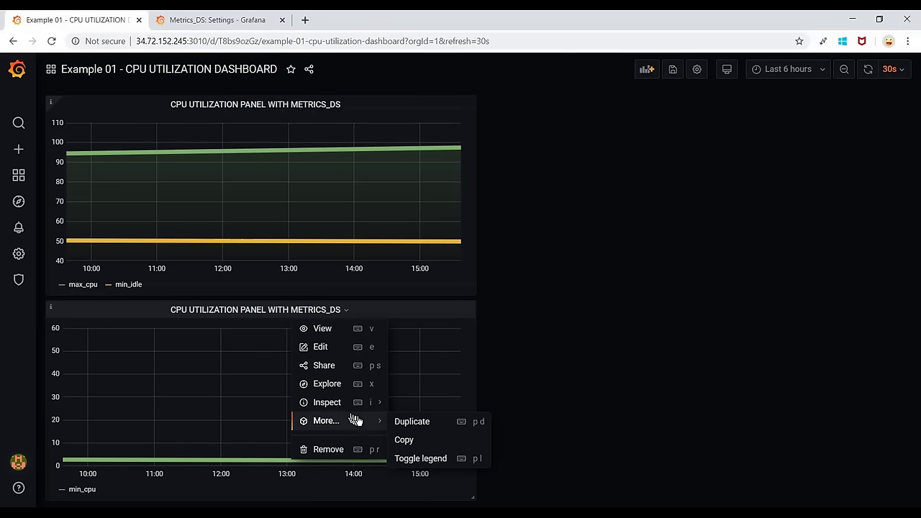
click(440, 422)
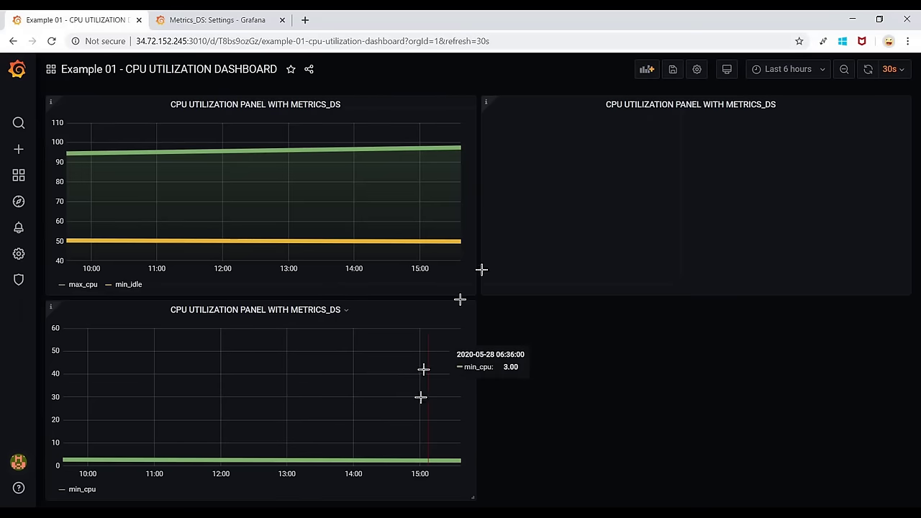
click(781, 107)
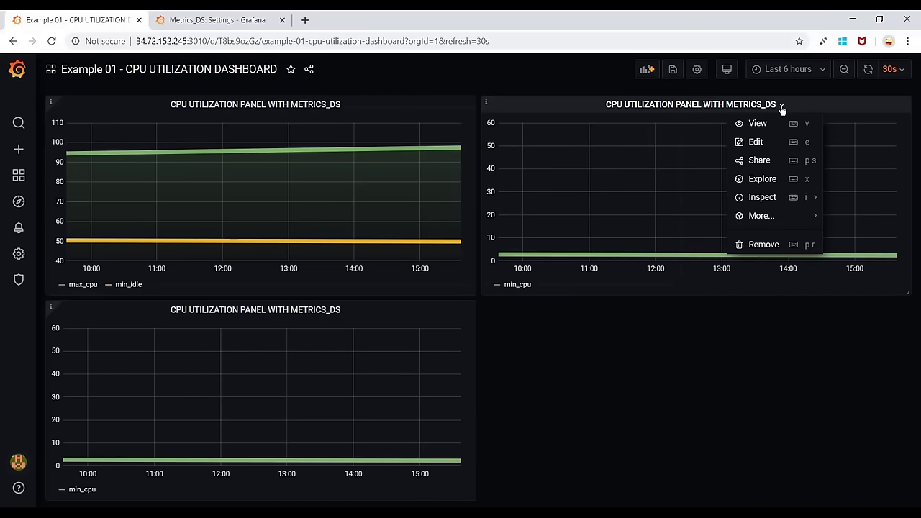
Edit the copied panel and delete its min_cpu query so the graph shows No data
click(756, 142)
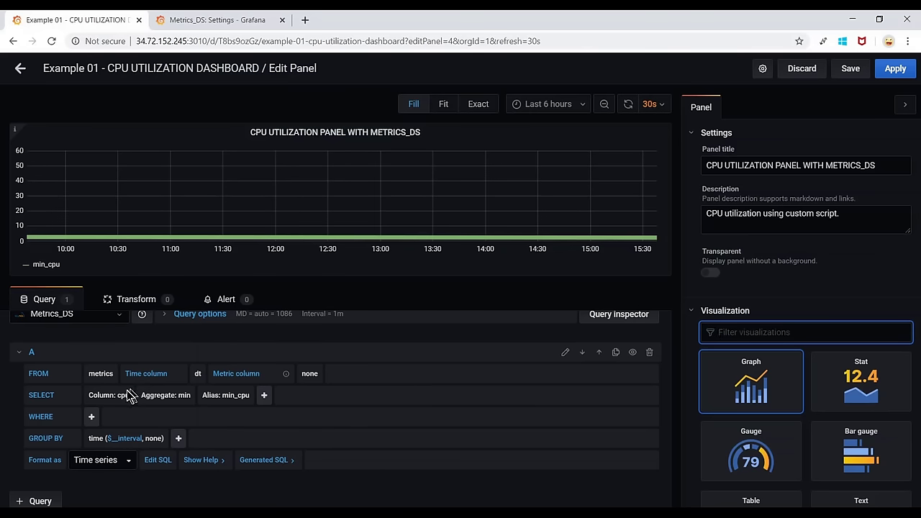
scroll(310, 420, up, 1)
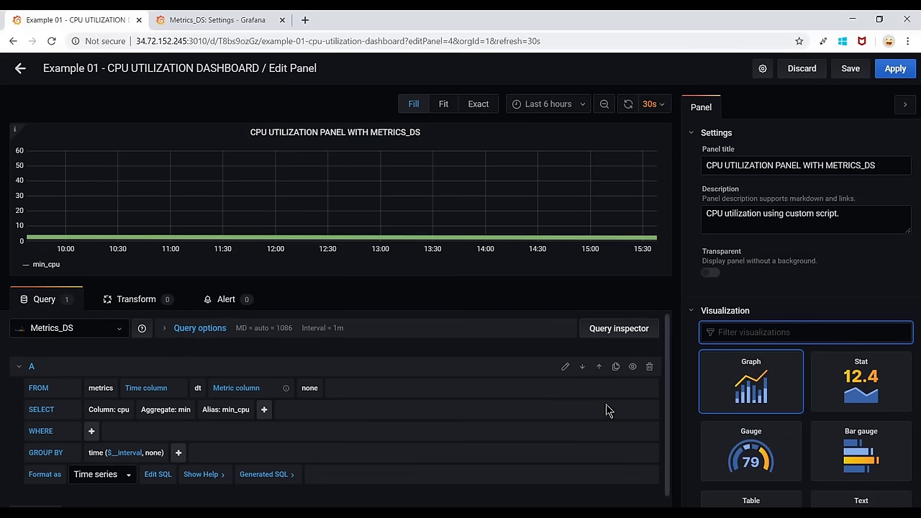
click(650, 368)
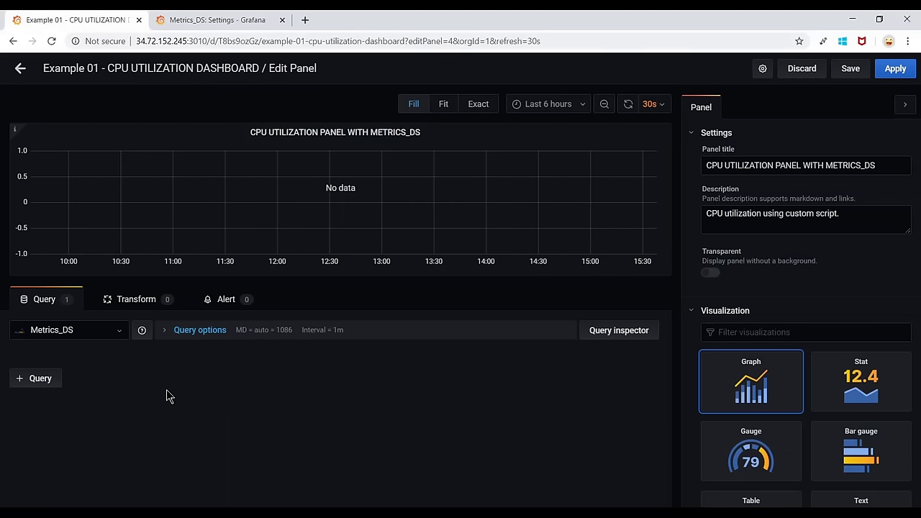
Add query A, switch it to raw SQL mode, and delete its default SQL
click(41, 379)
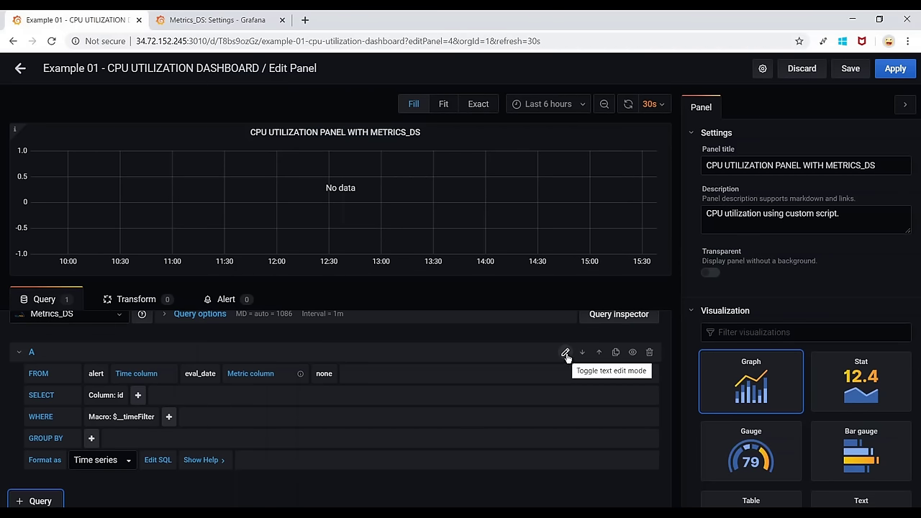
click(566, 353)
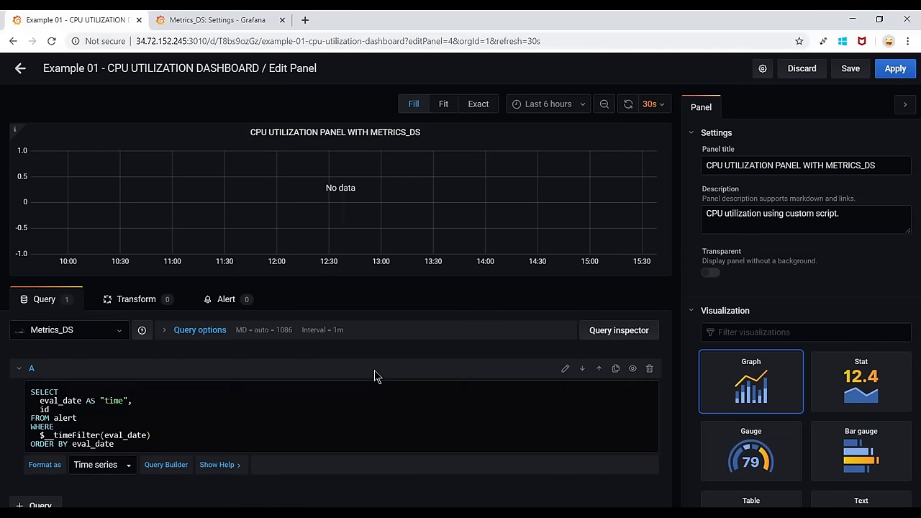
click(222, 425)
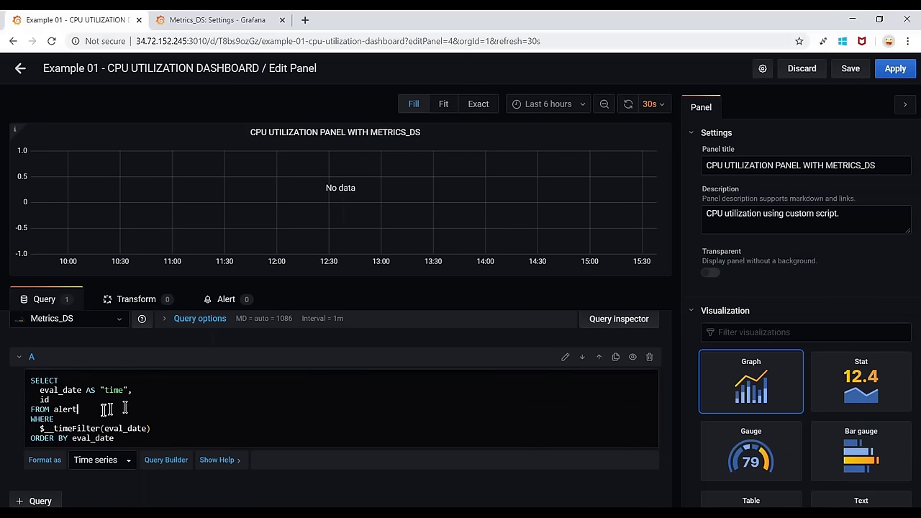
key(ctrl+a)
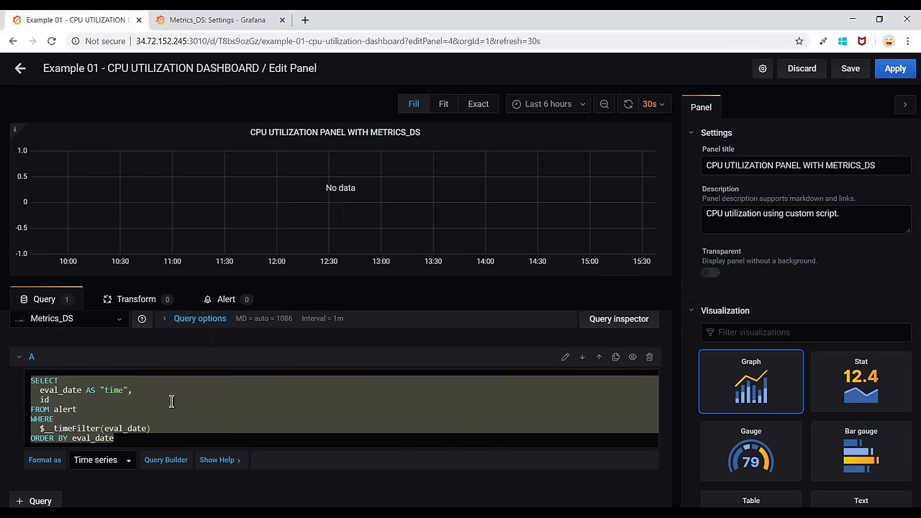
key(BackSpace)
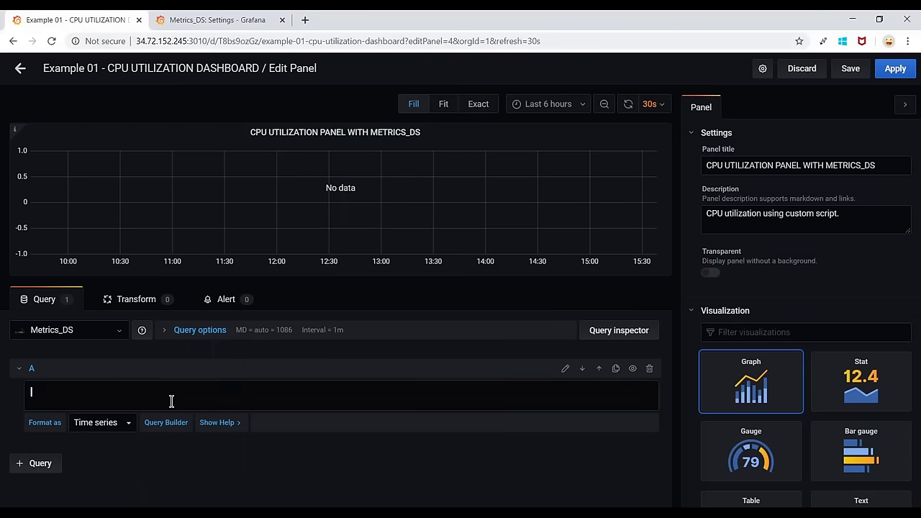
Paste the query and alias dt so it reads select dt as "time", max(cpu) from metrics group by dt
text(select dt, max(cpu) from metrics group by dt)
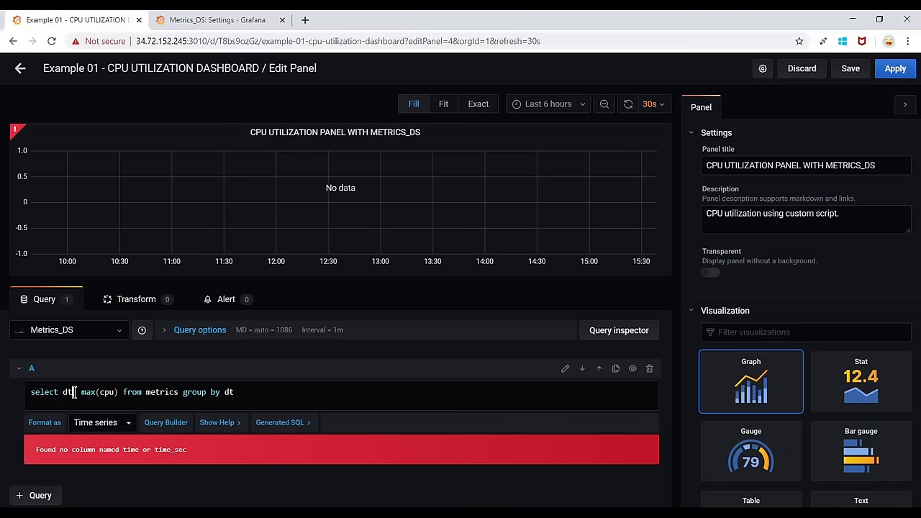
click(74, 392)
text(,)
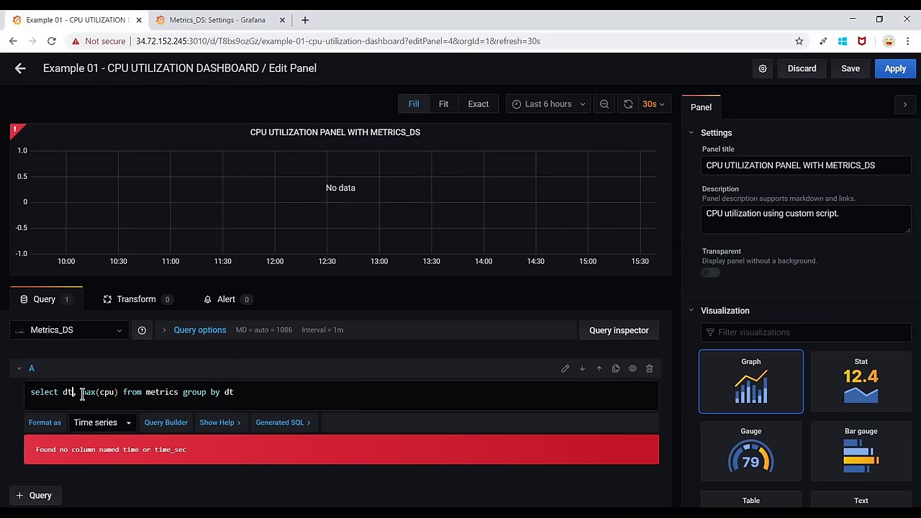
text( as )
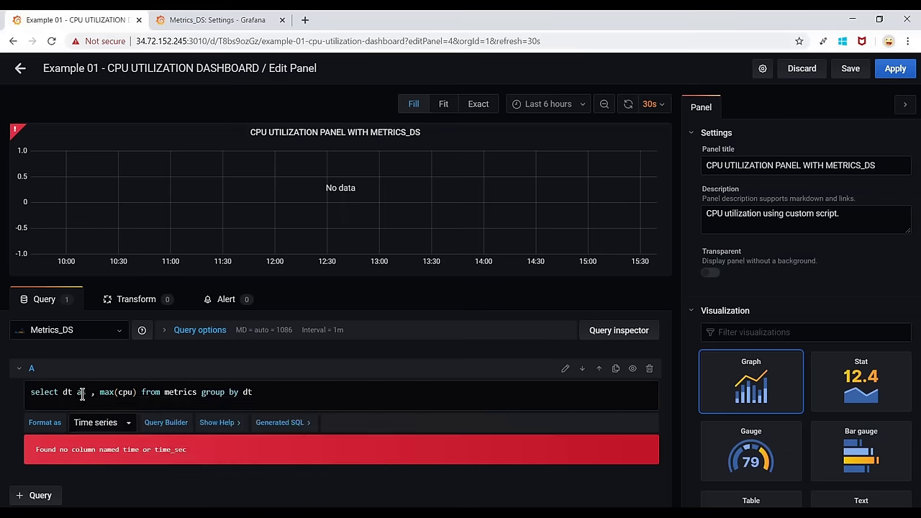
text("time")
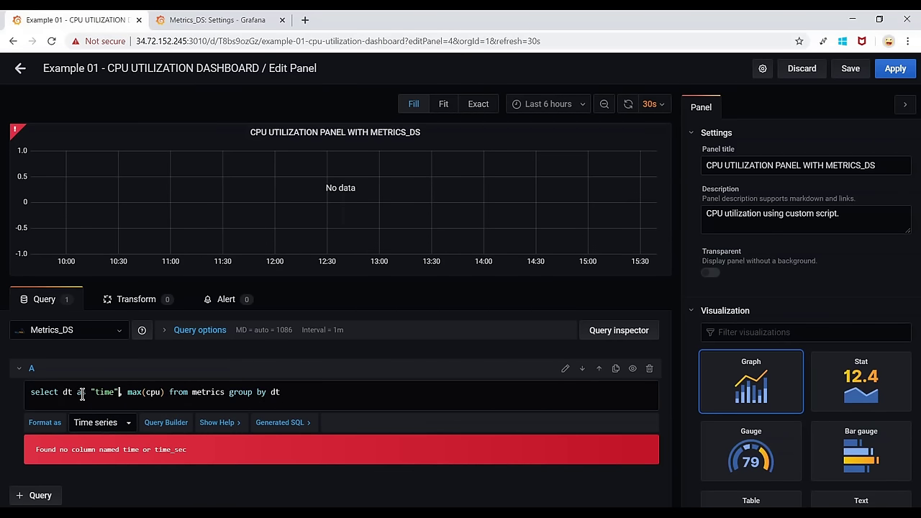
click(316, 392)
key(Return)
key(BackSpace)
Save the dashboard with the change note 'added a panel with custom query.'
click(850, 69)
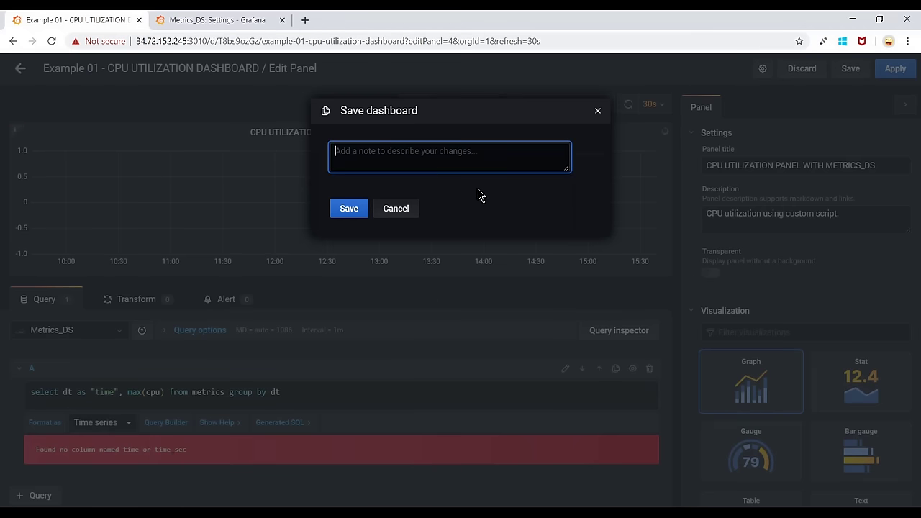
text(added a pa)
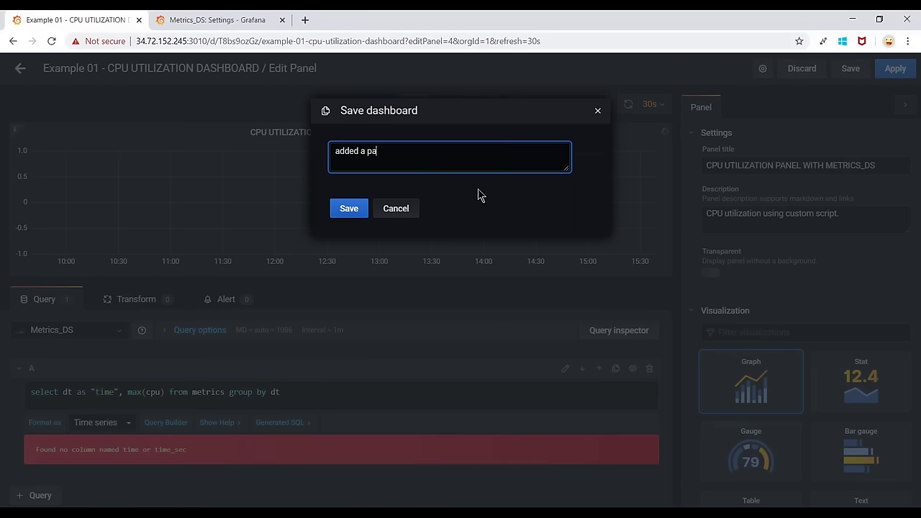
text(nel with custom query.)
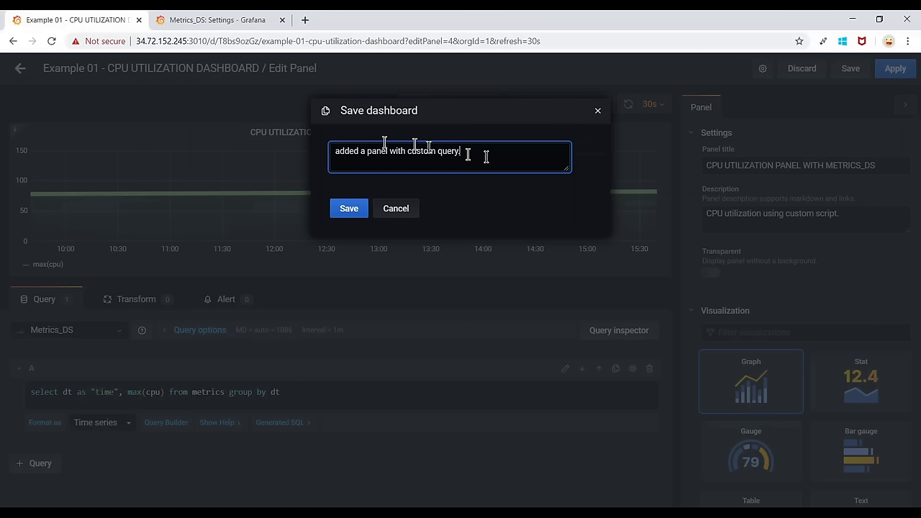
drag(486, 157, 295, 149)
click(481, 148)
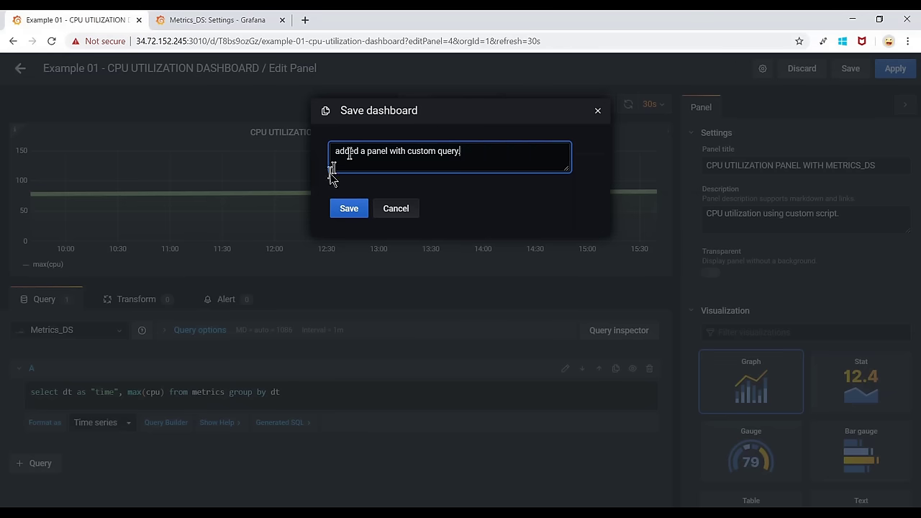
click(346, 209)
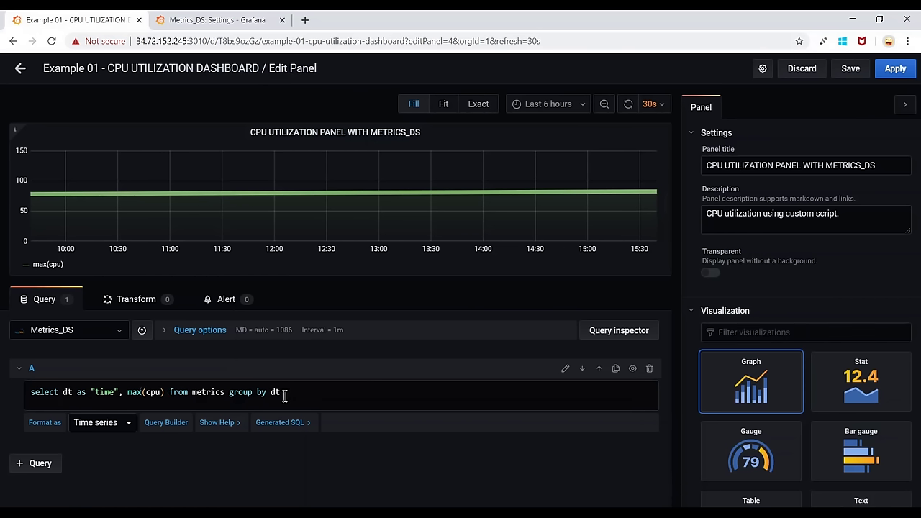
Type , min(cpu) after max(cpu) in the query's select list
text(, )
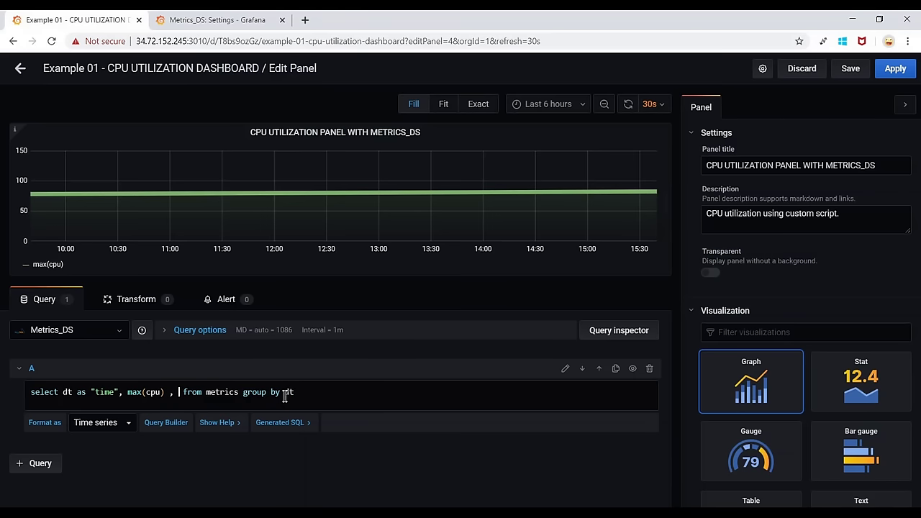
text(min(cpu))
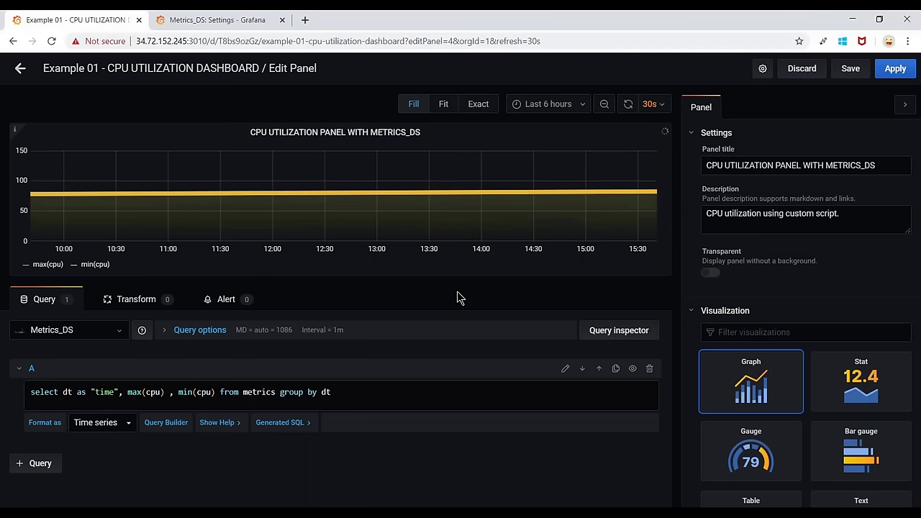
Alias the query columns as max(cpu) as "max_cpu" and min(cpu) as "min_cpu"
click(662, 109)
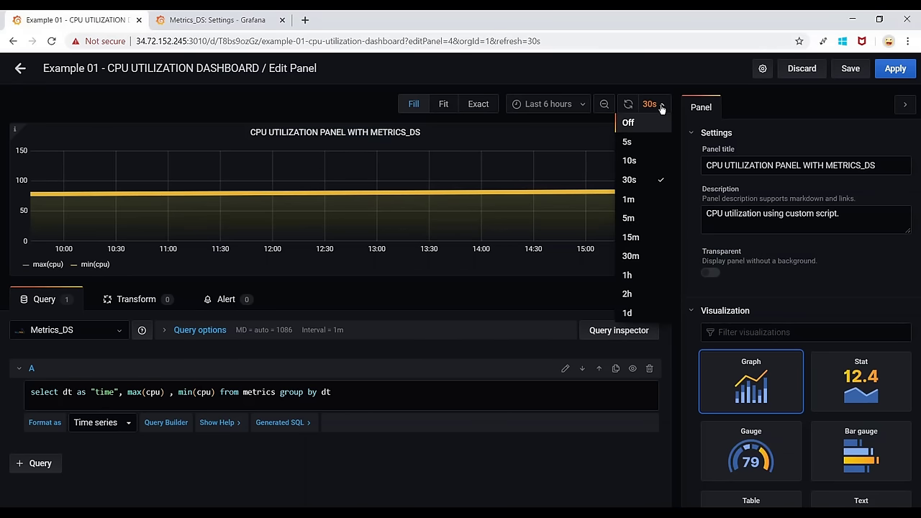
click(369, 398)
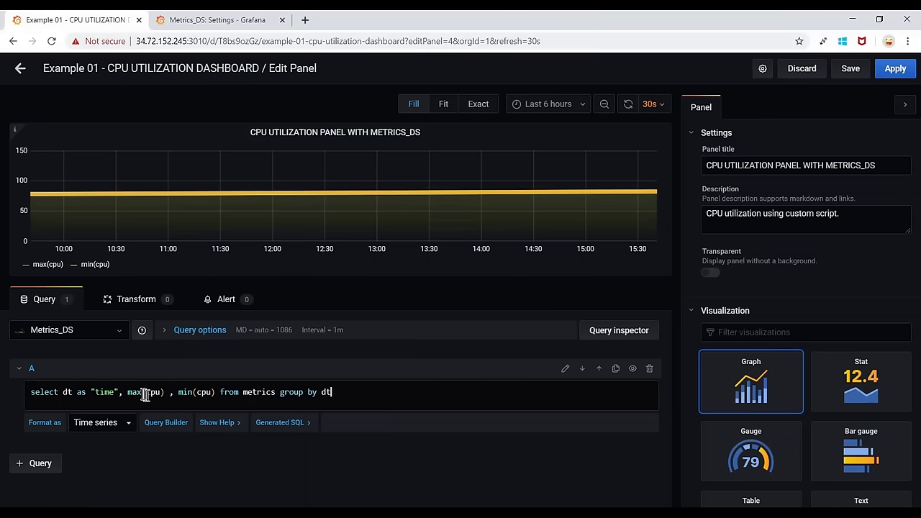
click(169, 393)
text(as )
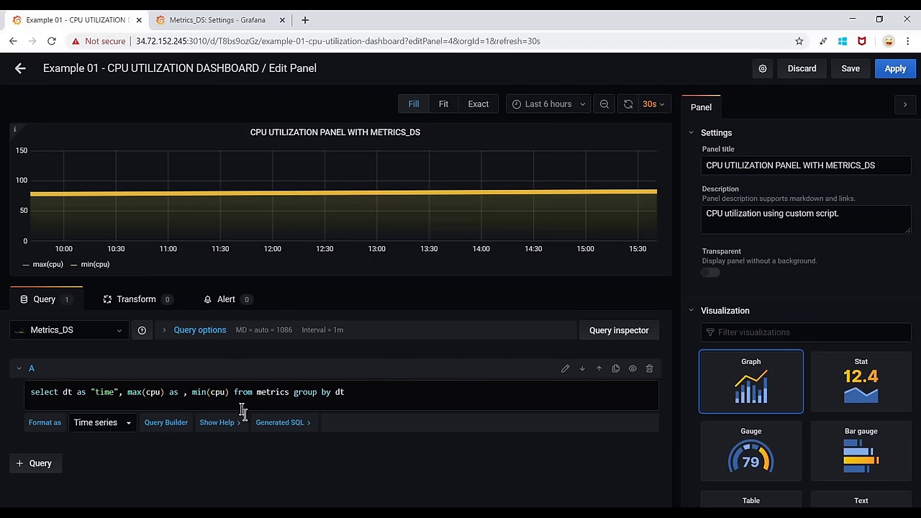
text(")
text(max_cpu)
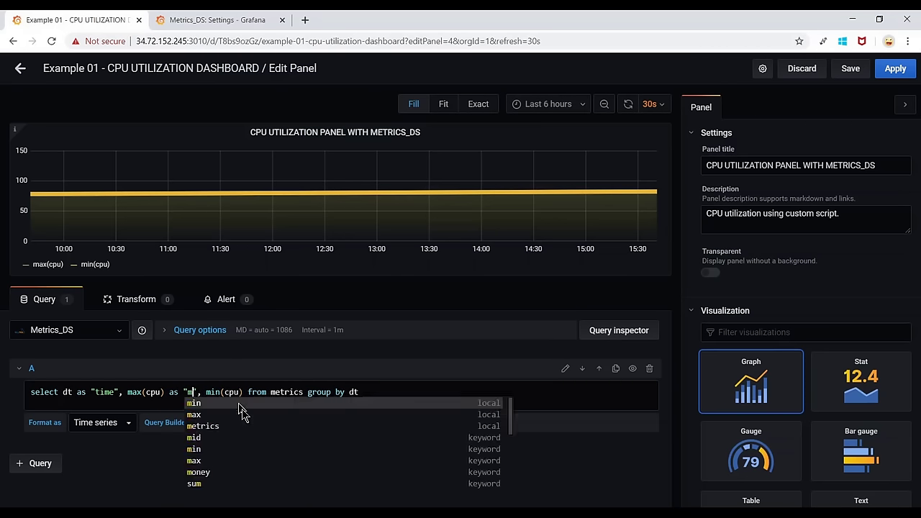
key(BackSpace)
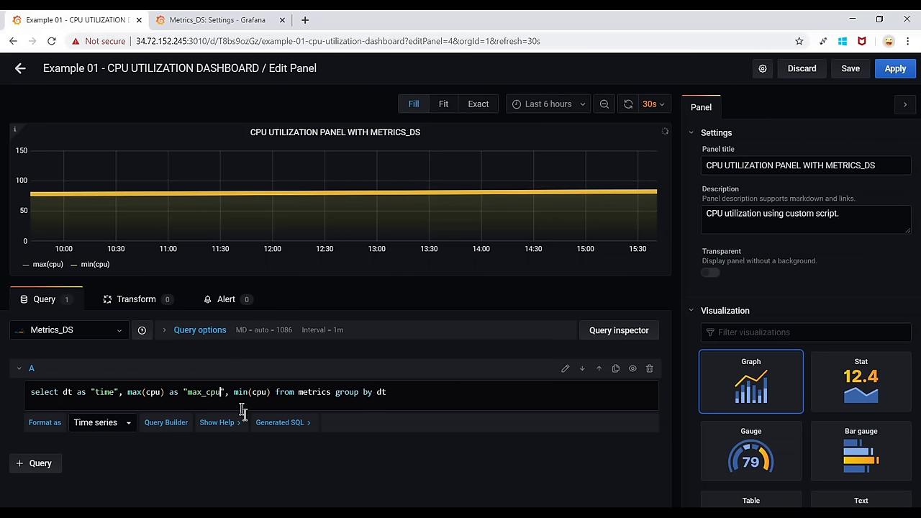
key(Right)
text(as "min)
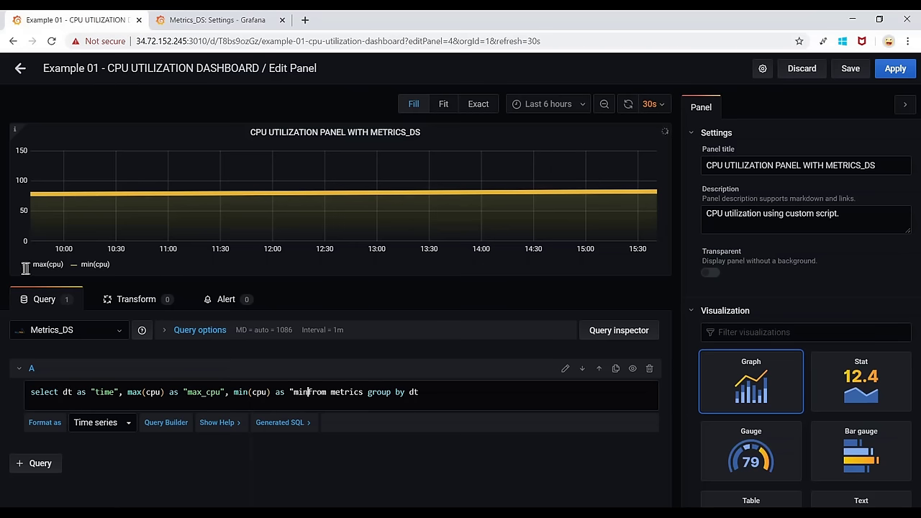
text(_cpu")
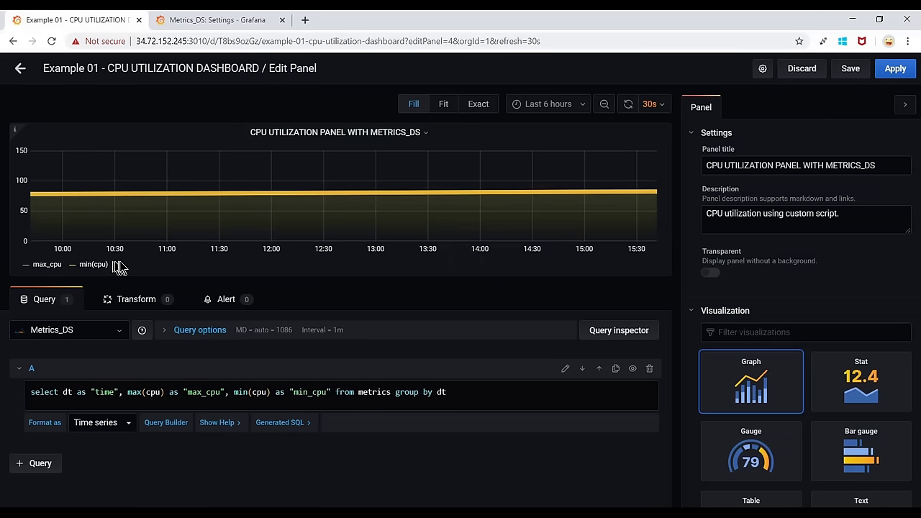
click(423, 392)
Refresh the panel with the edited query, then bring up the Configuration menu
click(628, 104)
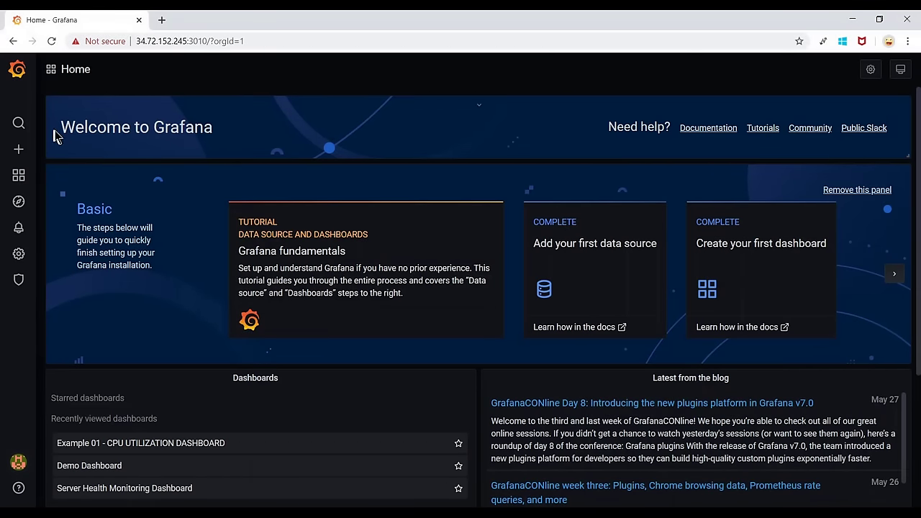
mouse_move(23, 265)
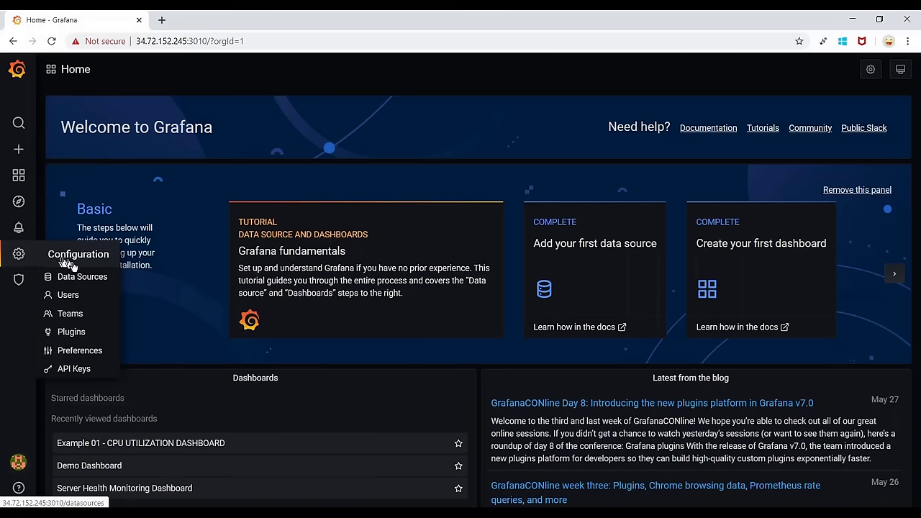
Start adding a new data source of type InfluxDB
click(109, 284)
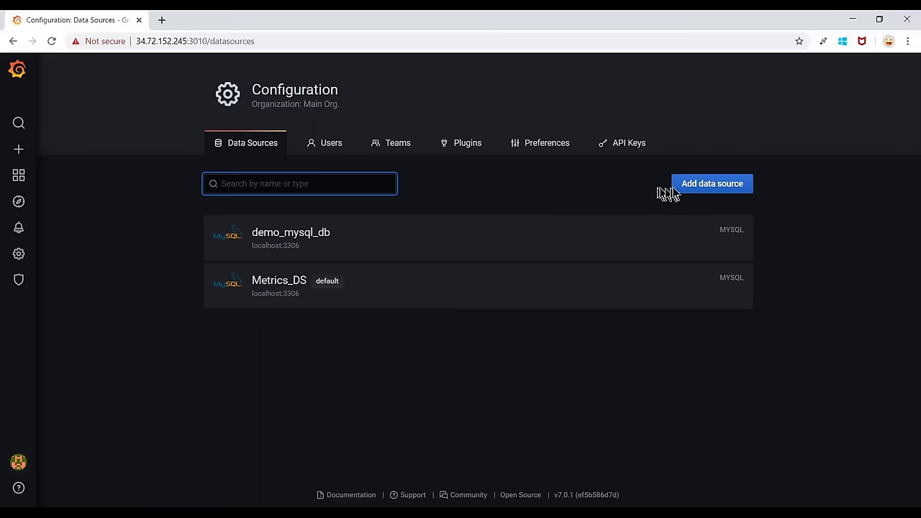
click(730, 191)
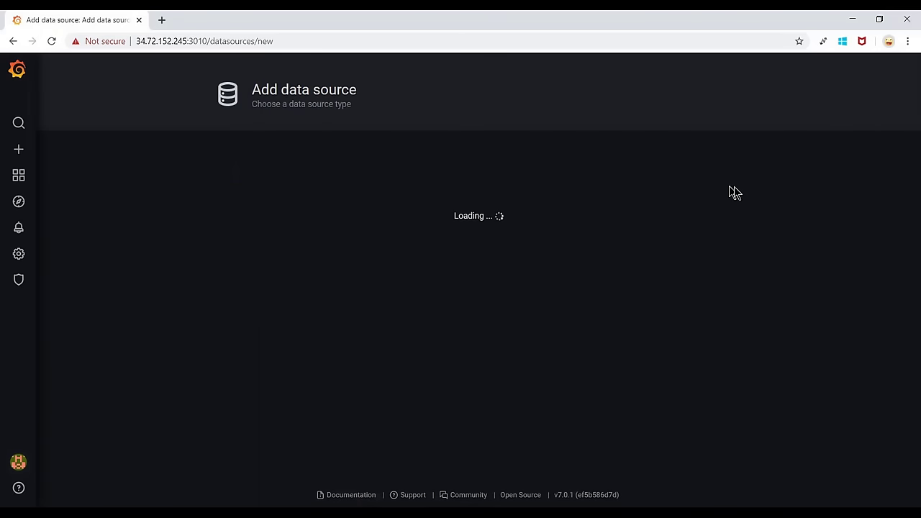
scroll(522, 410, down, 1)
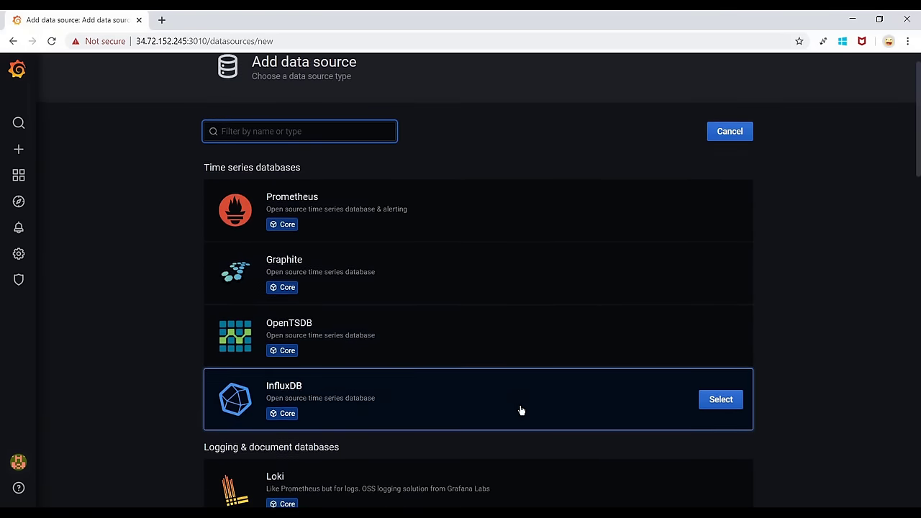
click(721, 401)
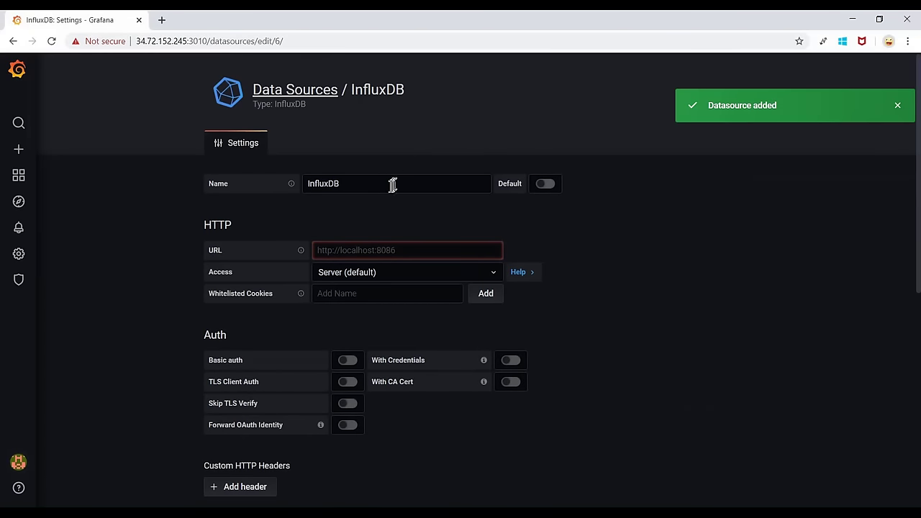
click(392, 185)
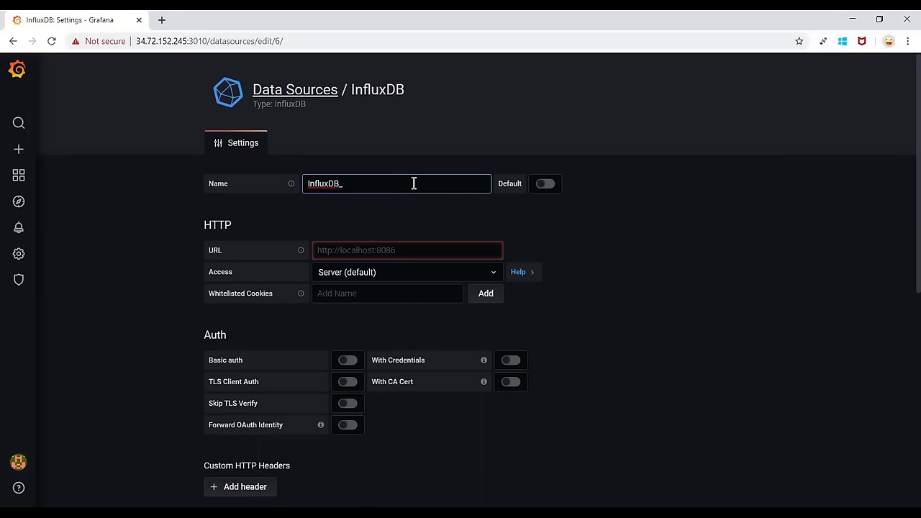
click(417, 250)
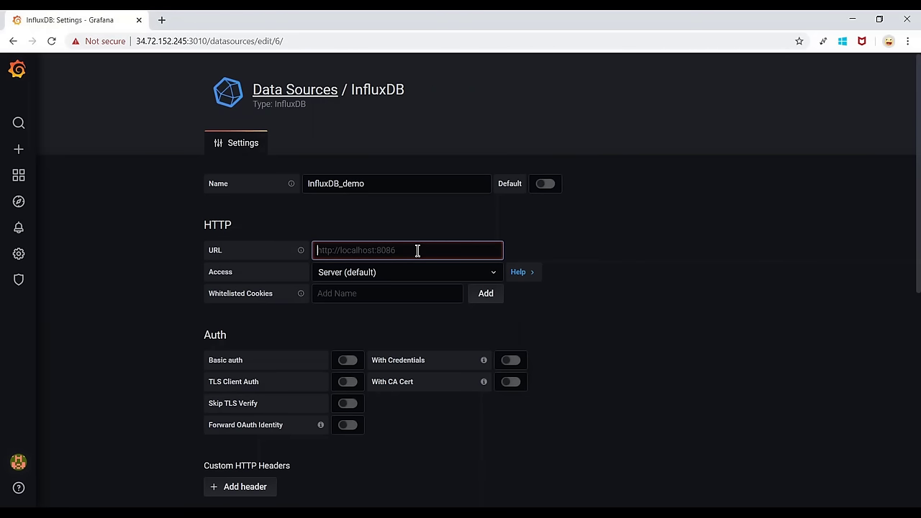
text(http://10.128.0.4:8086)
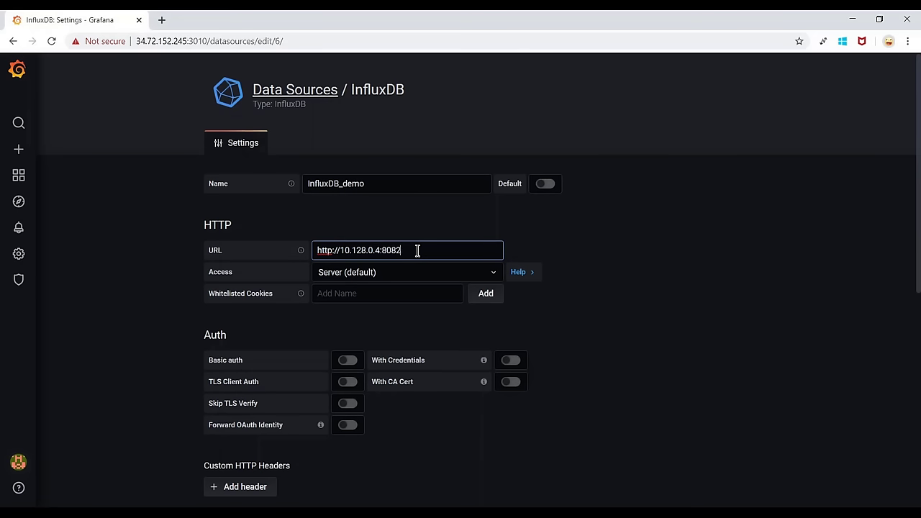
click(640, 331)
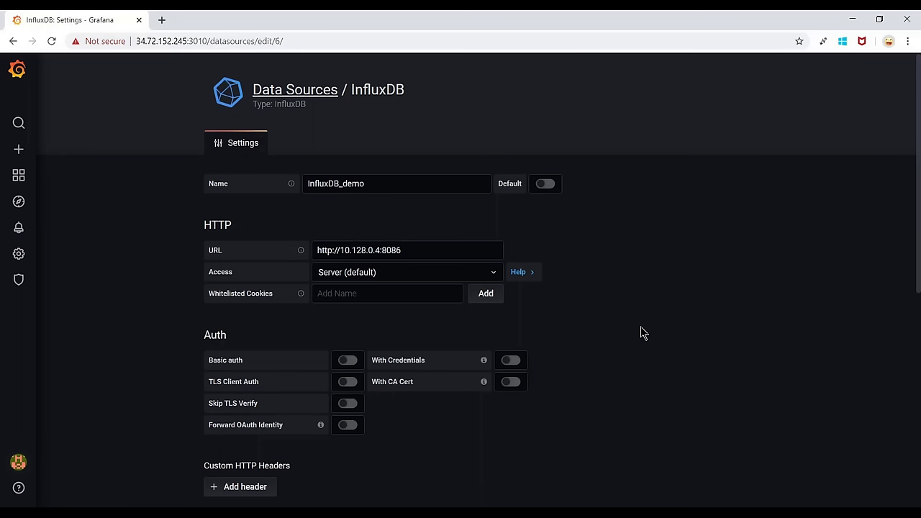
scroll(643, 332, down, 3)
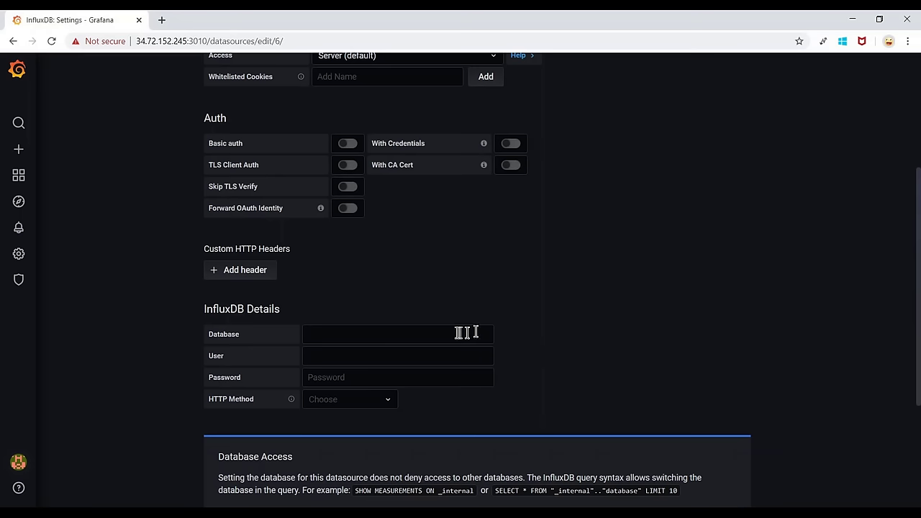
click(438, 333)
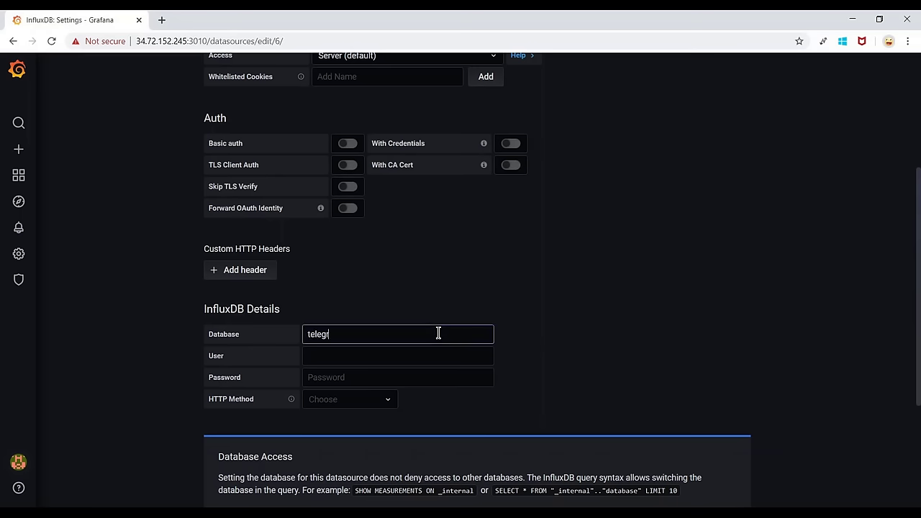
click(568, 366)
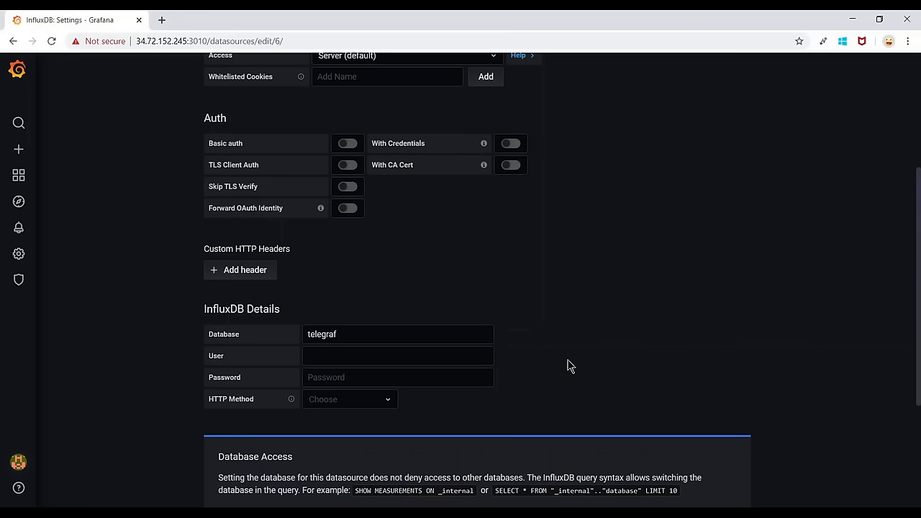
scroll(432, 267, down, 1)
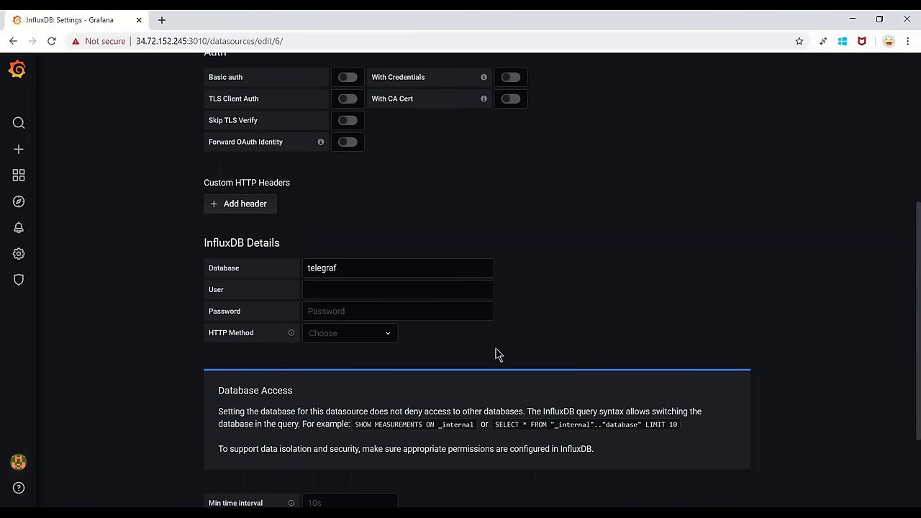
scroll(495, 354, down, 1)
scroll(470, 321, down, 1)
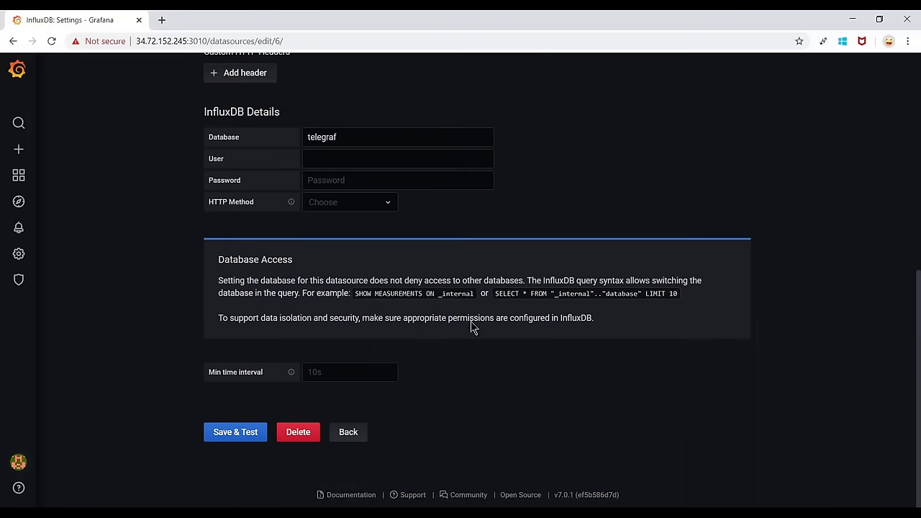
click(238, 435)
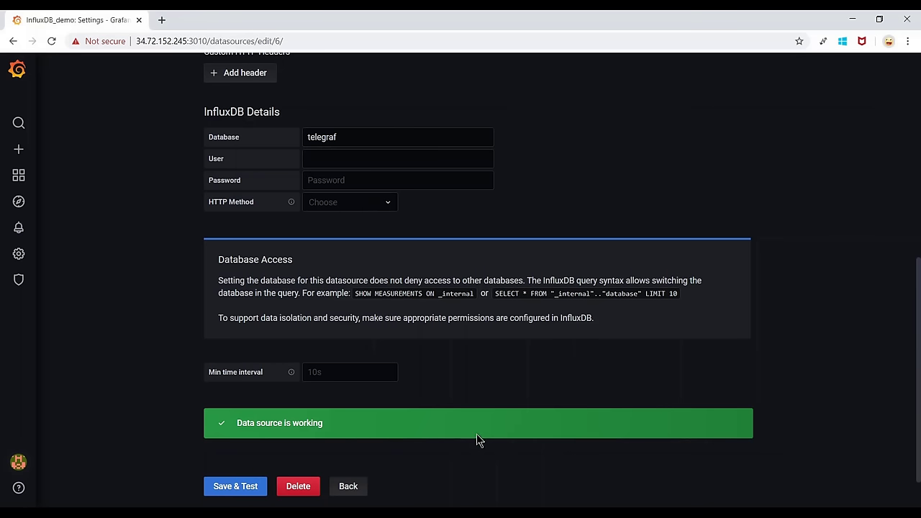
Confirm the URL port 8086 and Save & Test InfluxDB_demo again until it reports working
scroll(476, 434, up, 3)
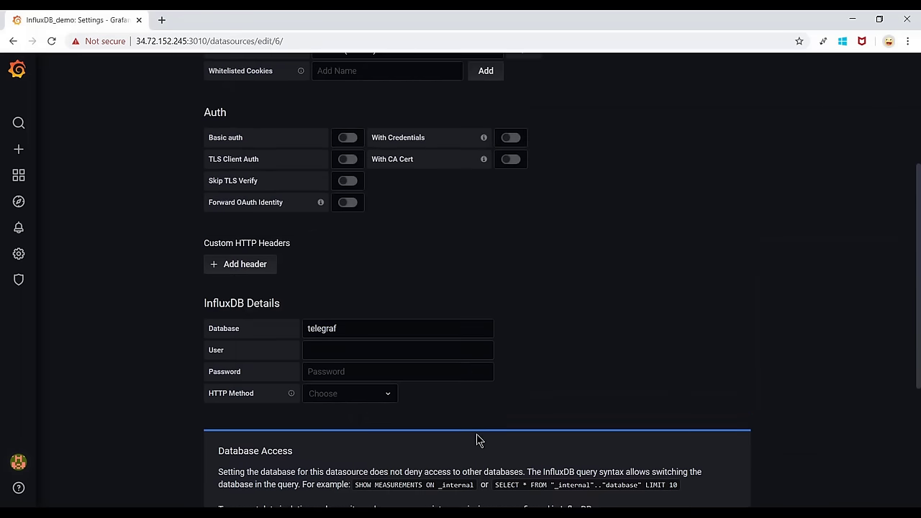
scroll(565, 325, up, 3)
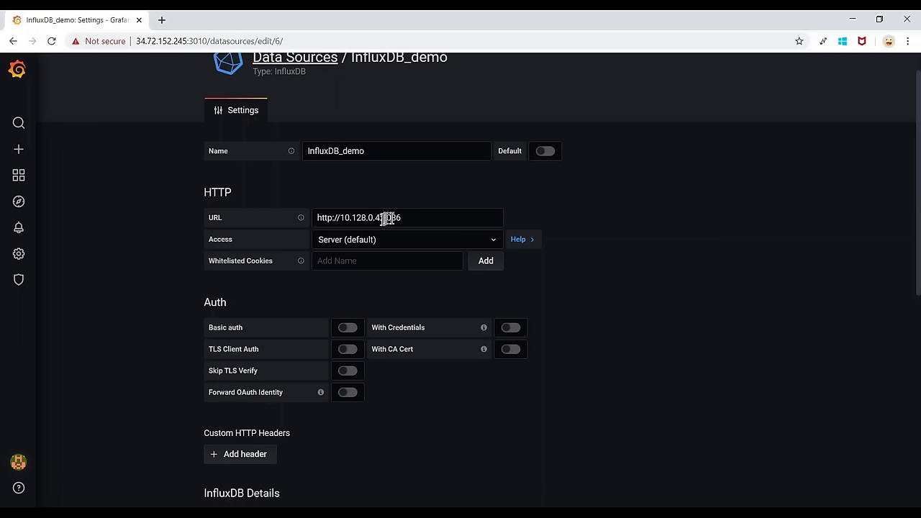
click(420, 218)
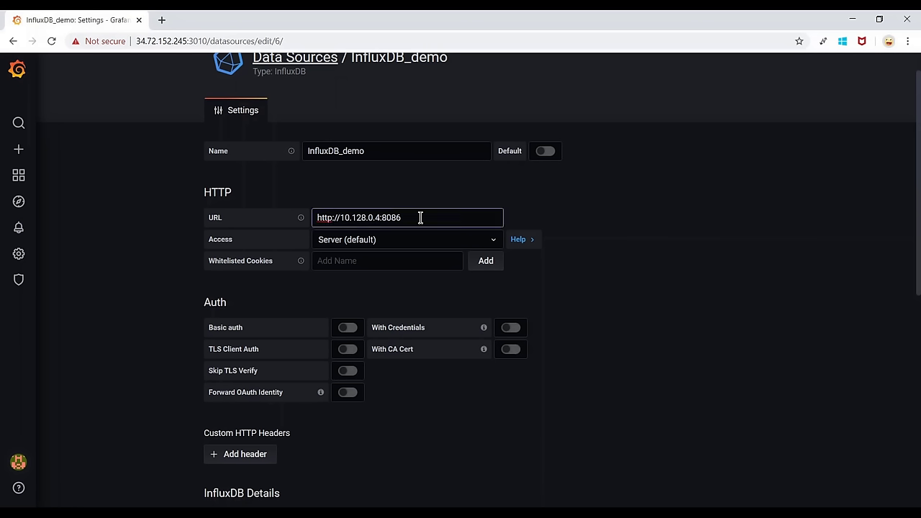
double_click(391, 217)
click(409, 216)
key(Return)
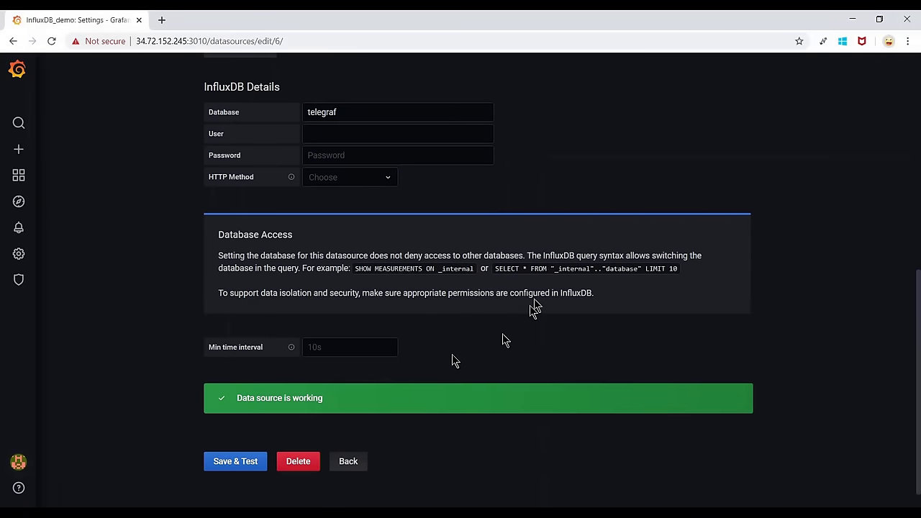
scroll(534, 304, up, 10)
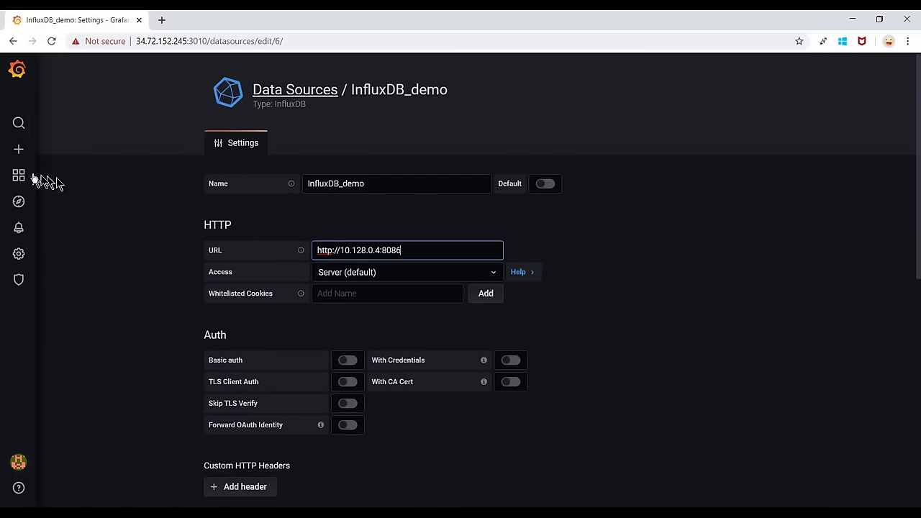
Create a new dashboard with a new panel querying the InfluxDB_demo data source
mouse_move(19, 152)
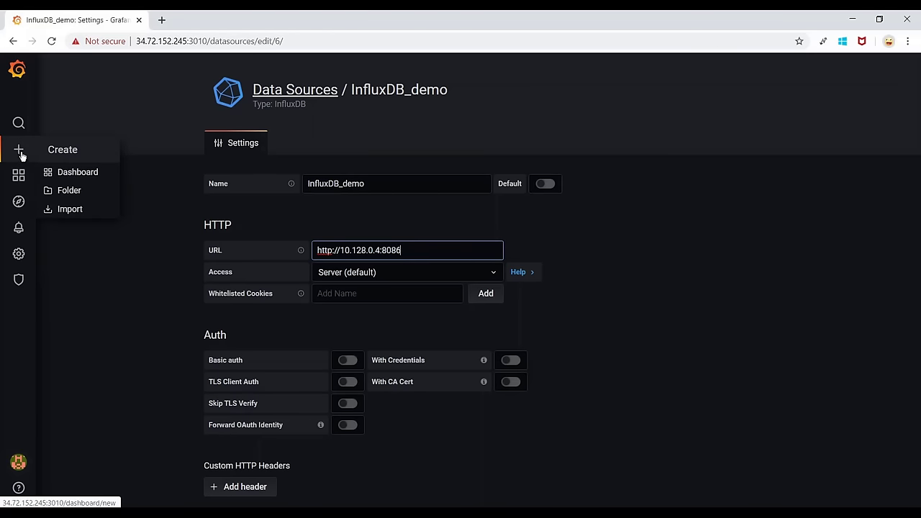
click(88, 172)
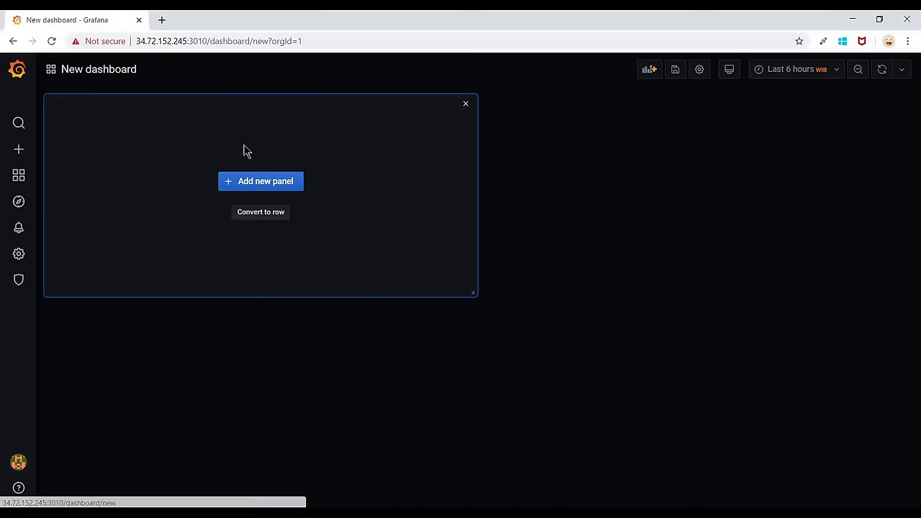
click(265, 182)
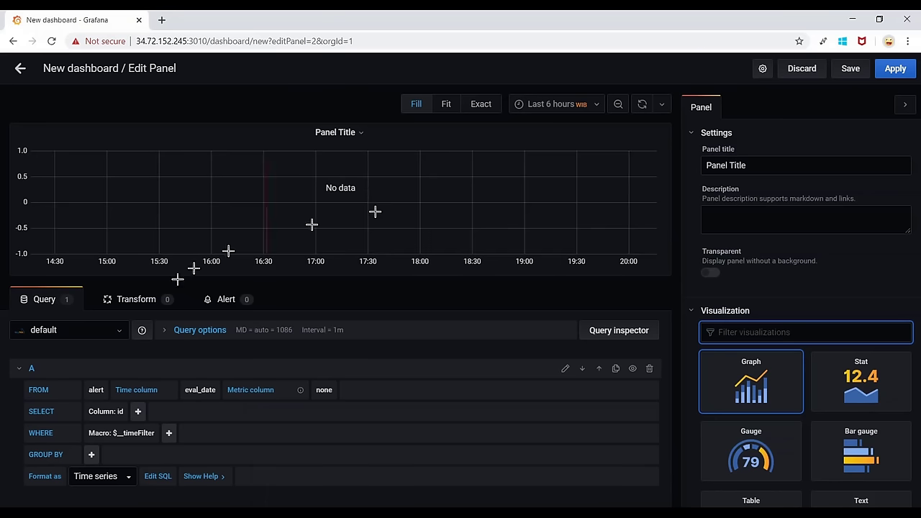
click(112, 335)
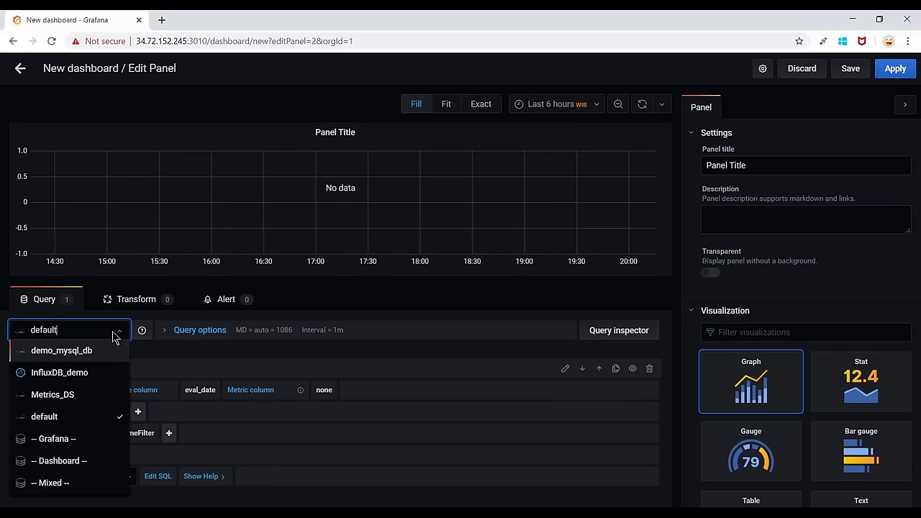
click(101, 376)
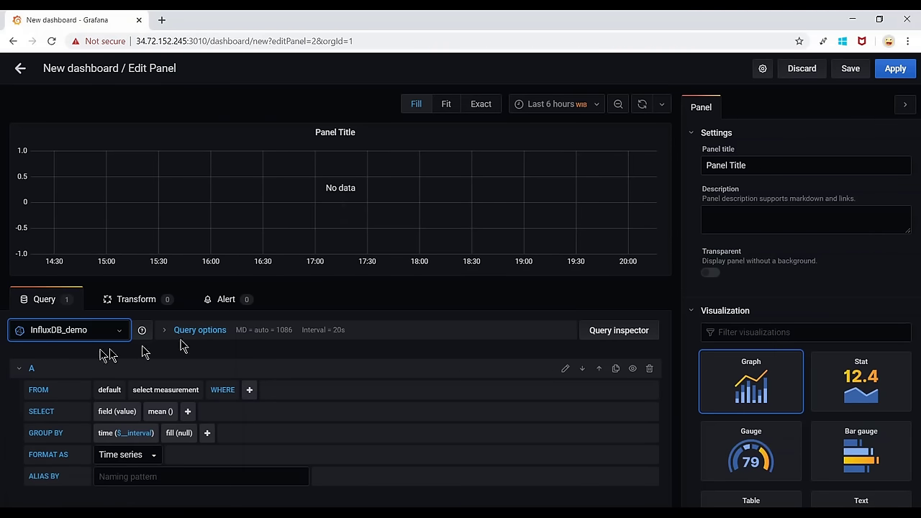
scroll(352, 353, down, 1)
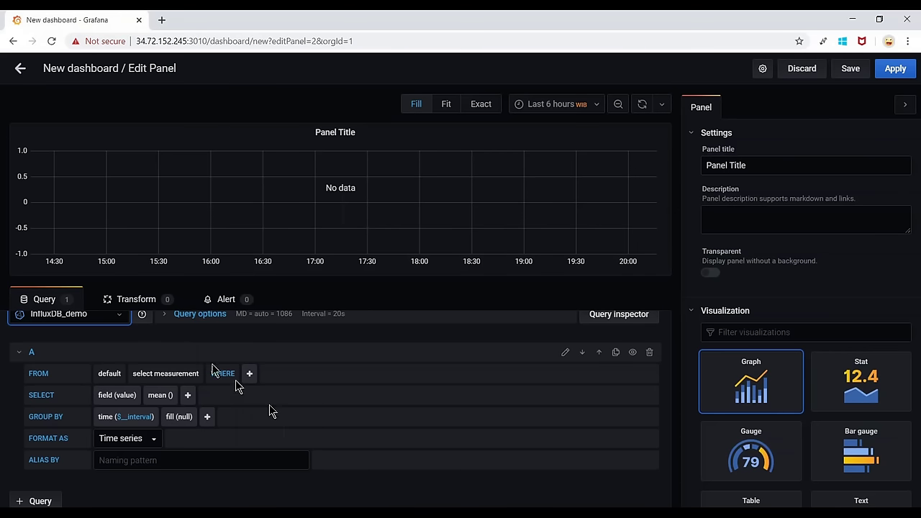
Set the query to read the autogen cpu measurement and plot mean of usage_user
click(117, 374)
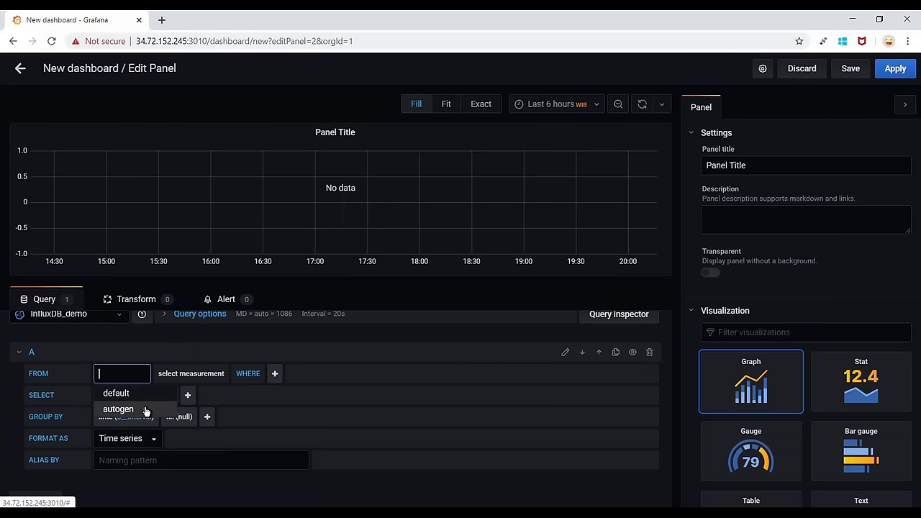
click(123, 408)
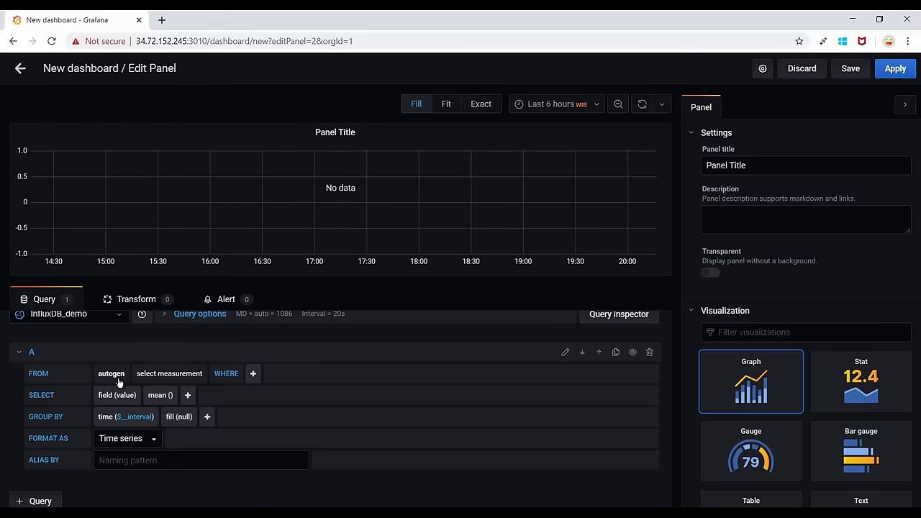
click(189, 375)
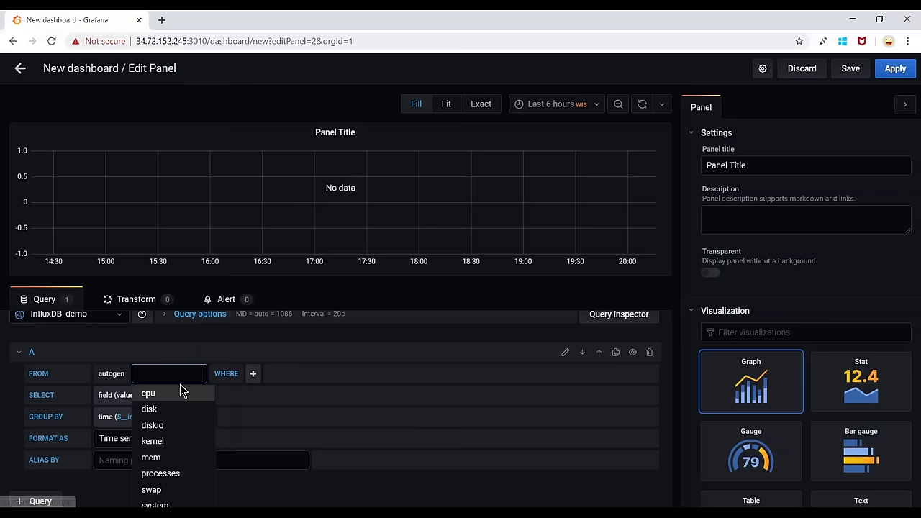
click(161, 395)
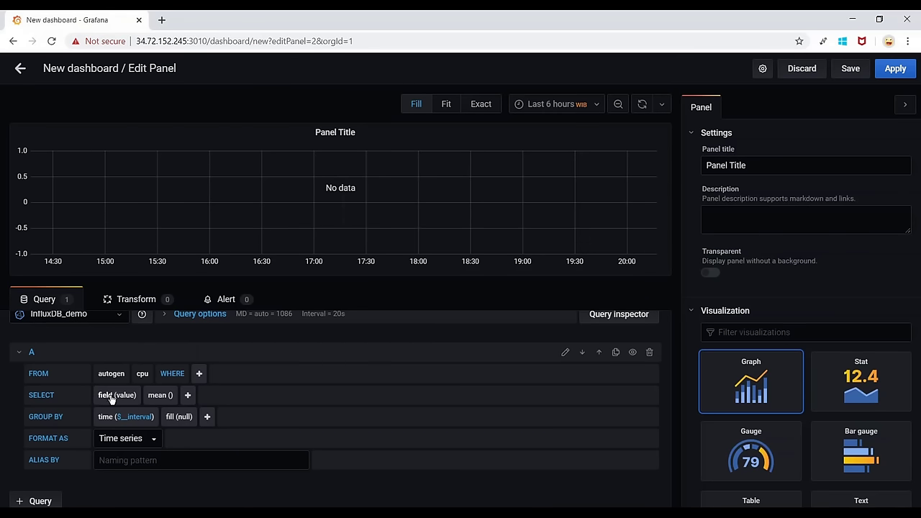
click(121, 396)
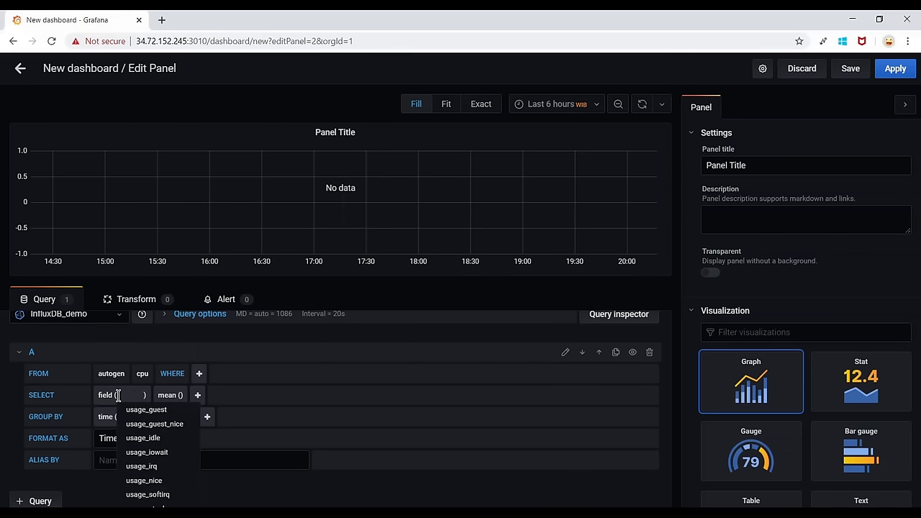
scroll(149, 407, down, 1)
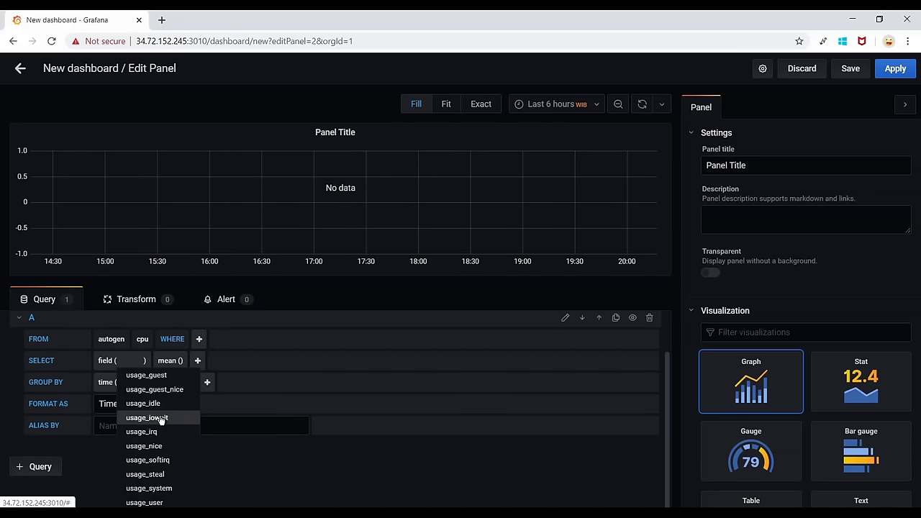
click(173, 502)
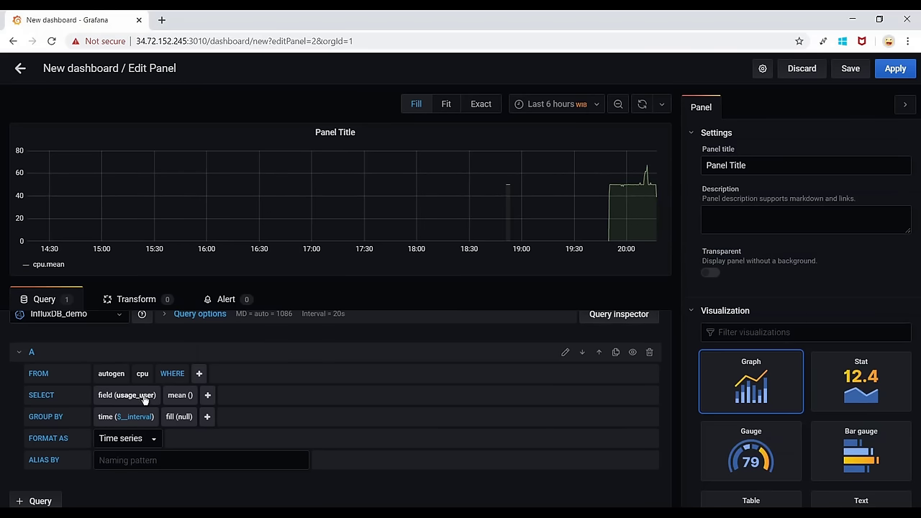
Add a second mean field to the SELECT row set to usage_iowait
click(208, 395)
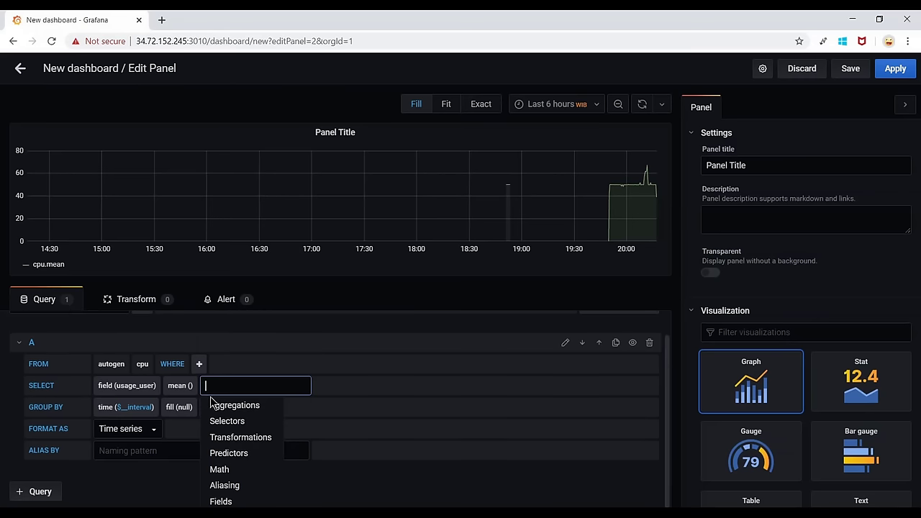
mouse_move(249, 501)
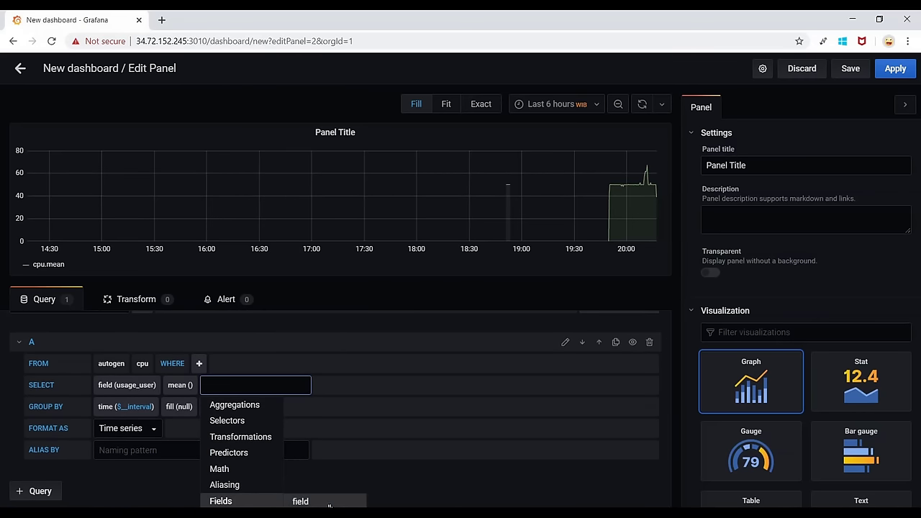
click(331, 504)
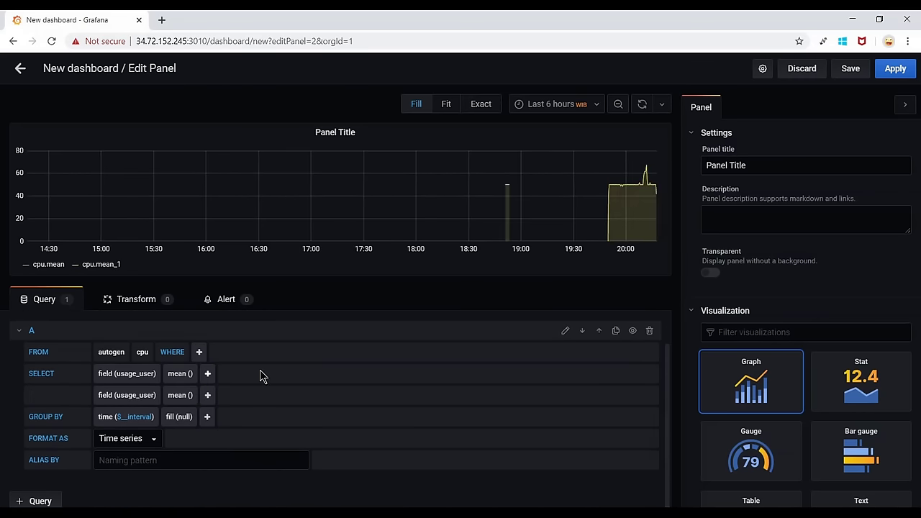
click(141, 399)
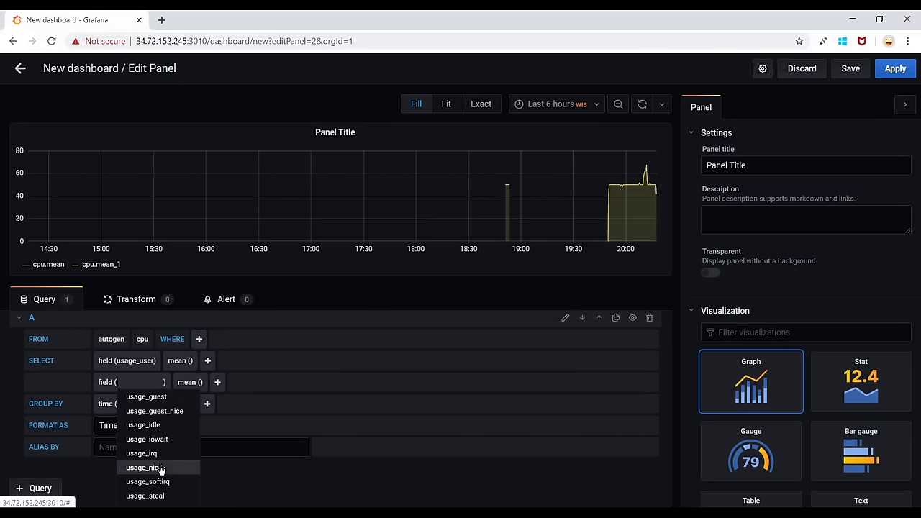
key(Escape)
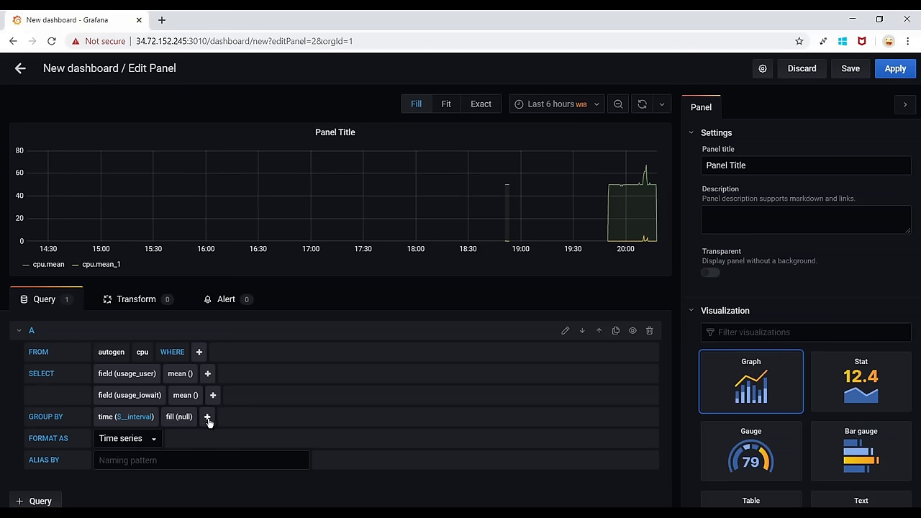
Group the usage_user query by tag(host) and remove the usage_iowait field
click(207, 418)
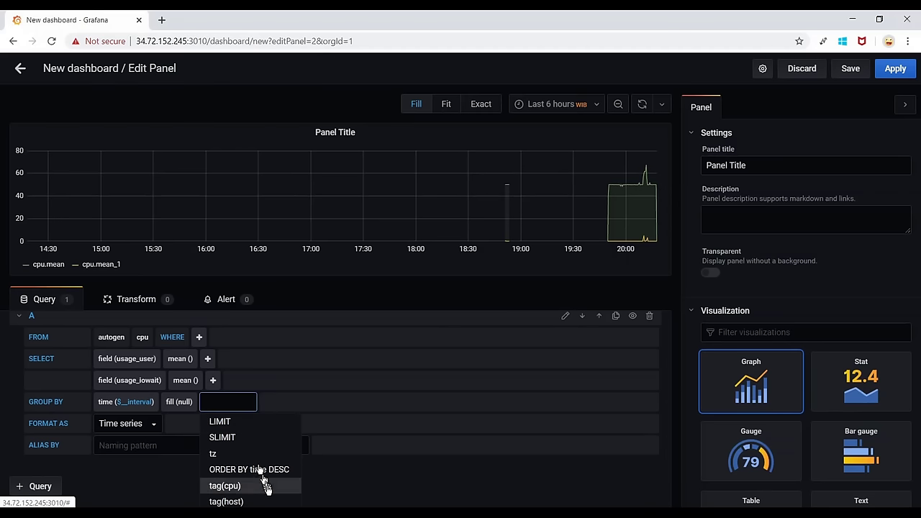
click(279, 503)
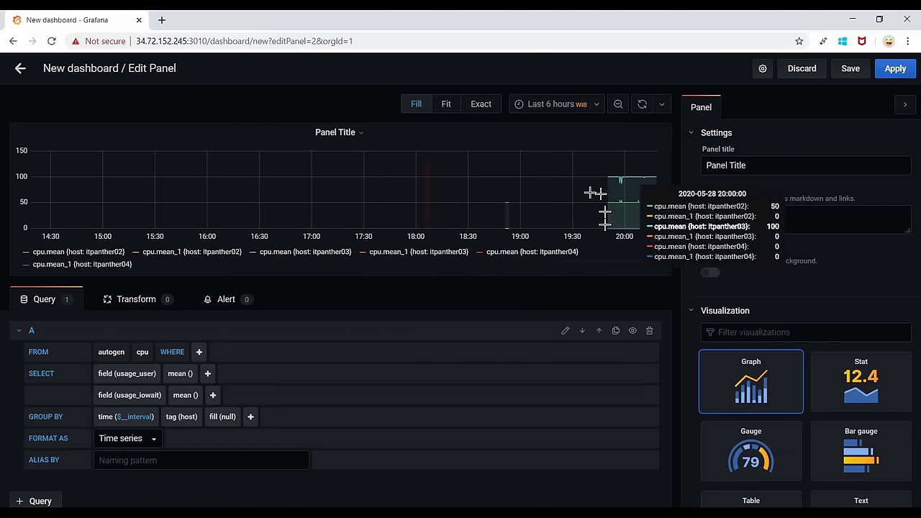
click(105, 395)
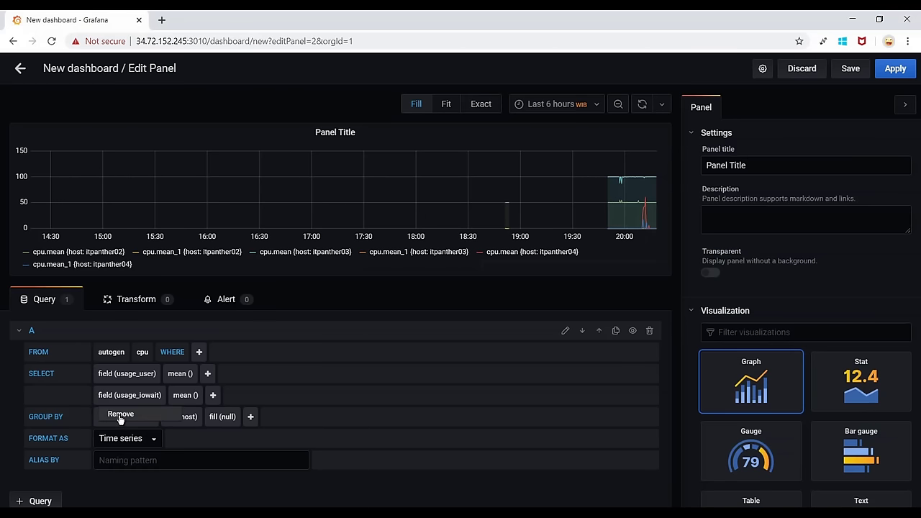
click(120, 415)
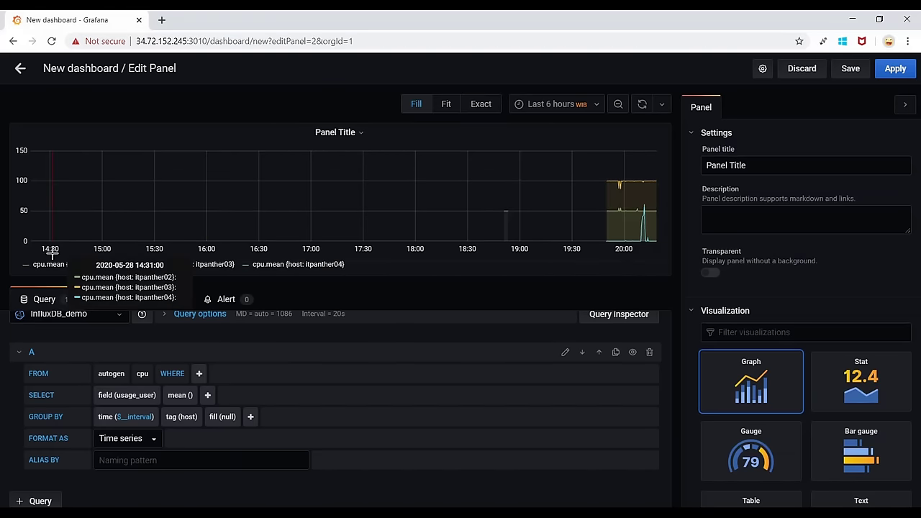
Set the dashboard time range to the last 15 minutes
click(598, 105)
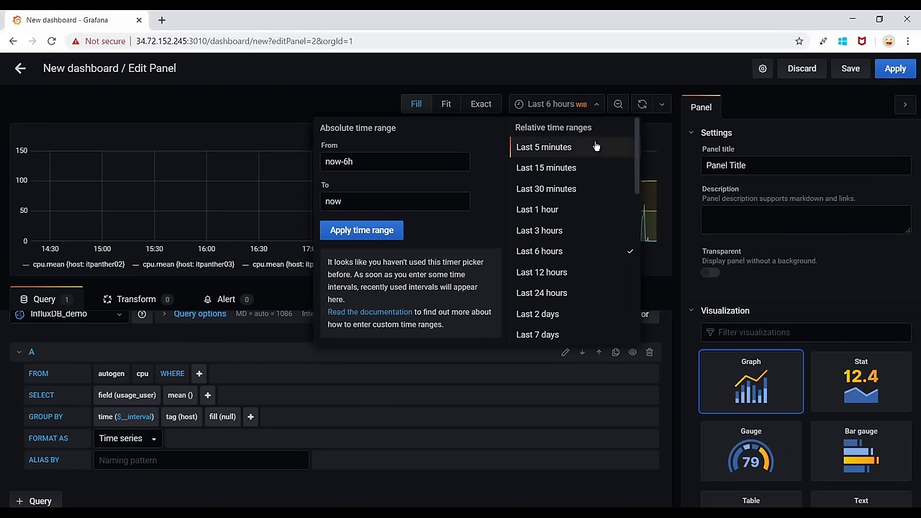
click(567, 170)
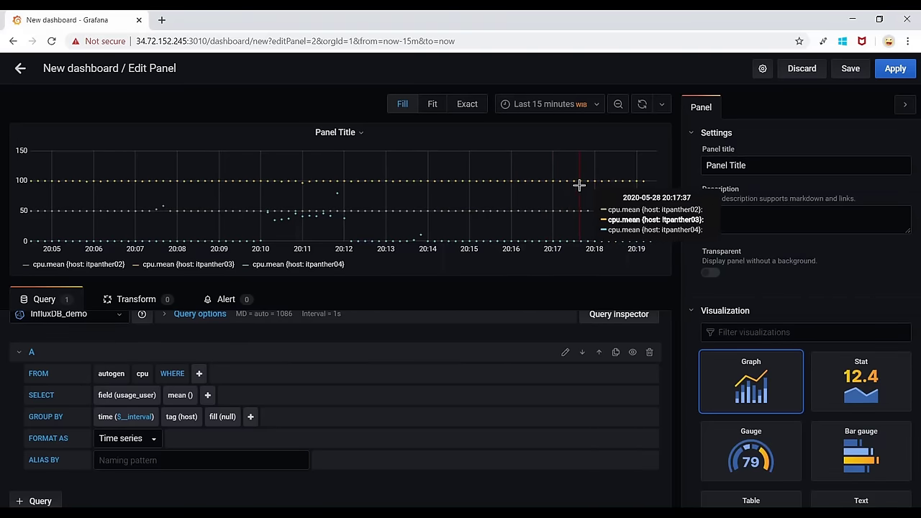
scroll(813, 268, down, 5)
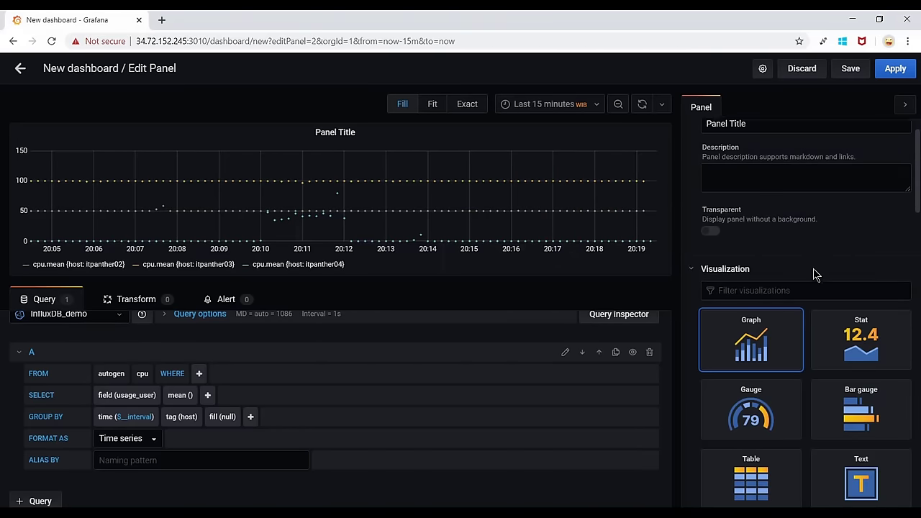
scroll(814, 272, down, 5)
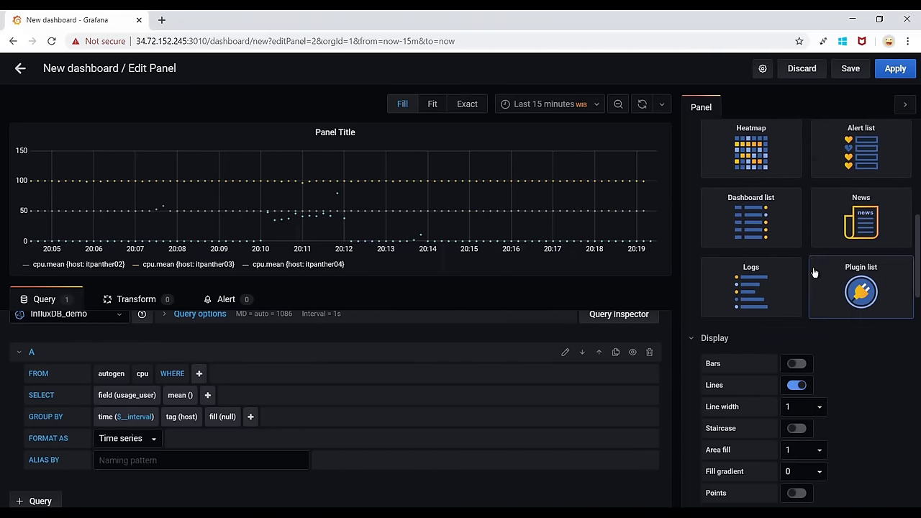
scroll(814, 272, down, 1)
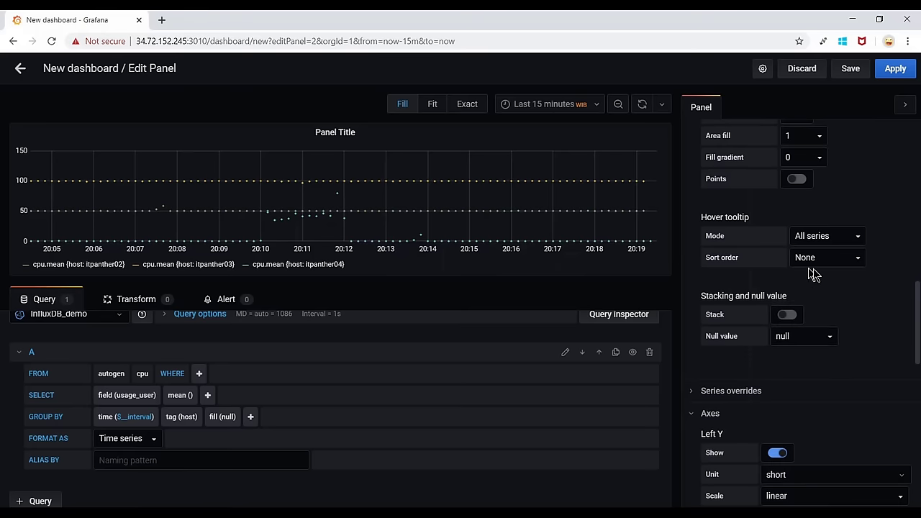
Set the graph's Null value option to connected so host lines join across gaps
click(831, 342)
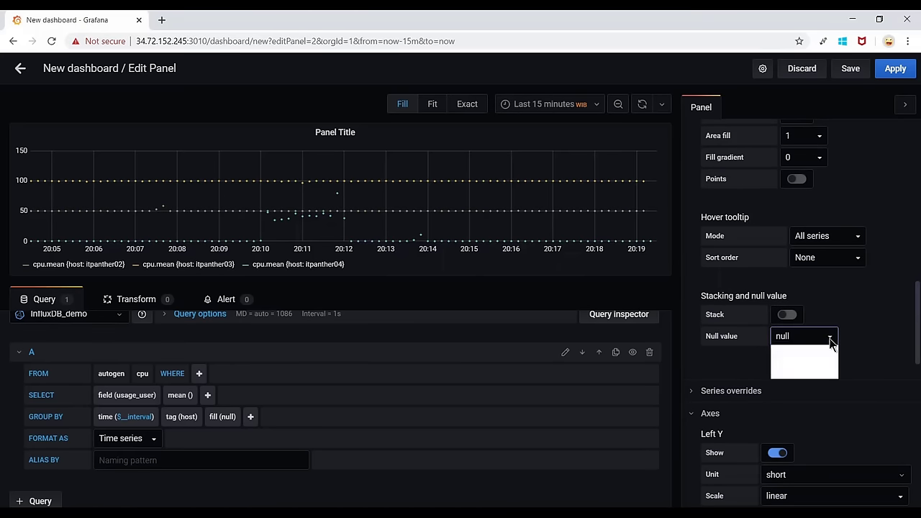
click(797, 350)
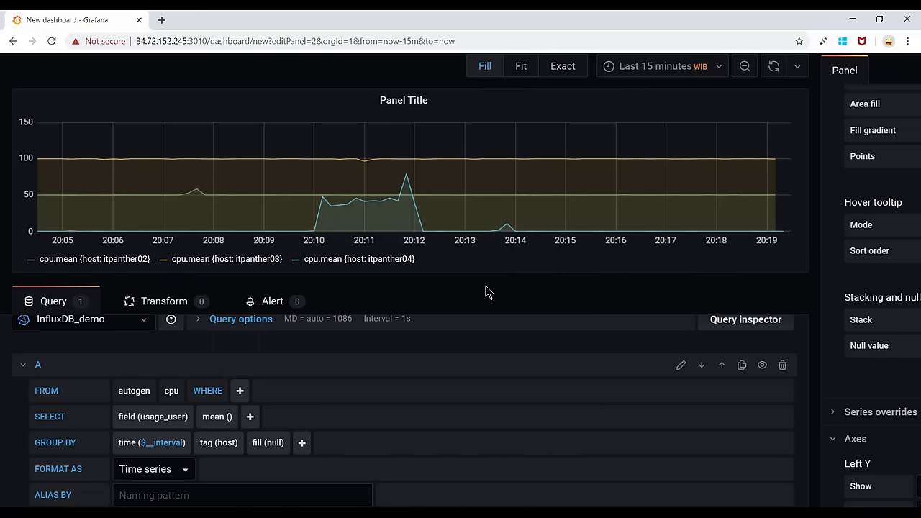
scroll(485, 292, down, 1)
Set ALIAS BY to $tag_host so the legend shows only host names
click(227, 450)
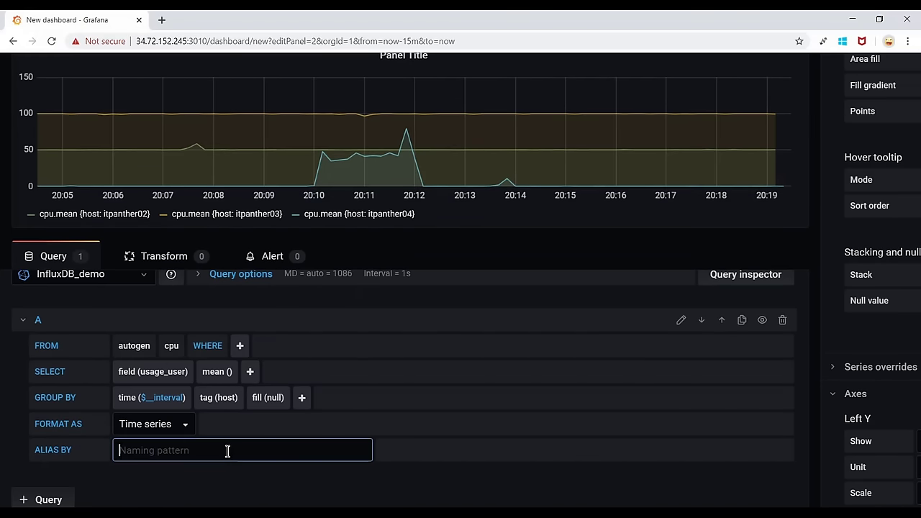
text($tag_host)
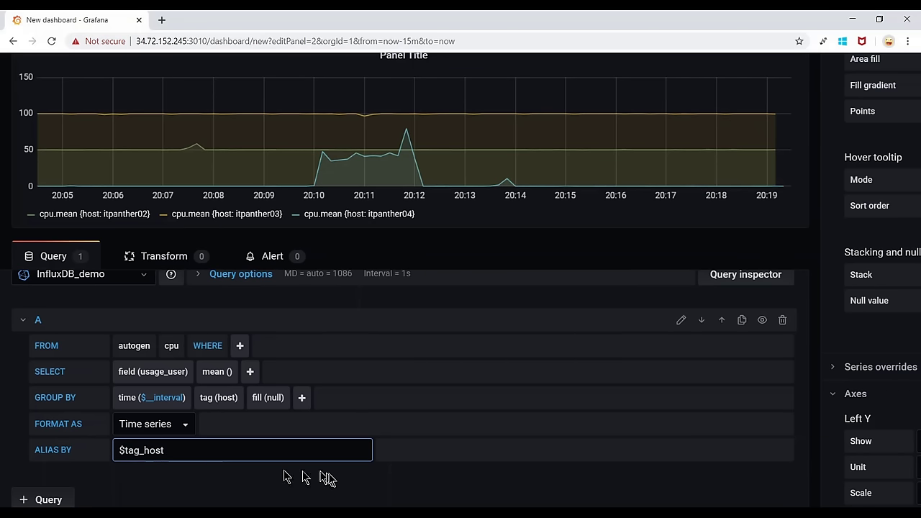
click(355, 487)
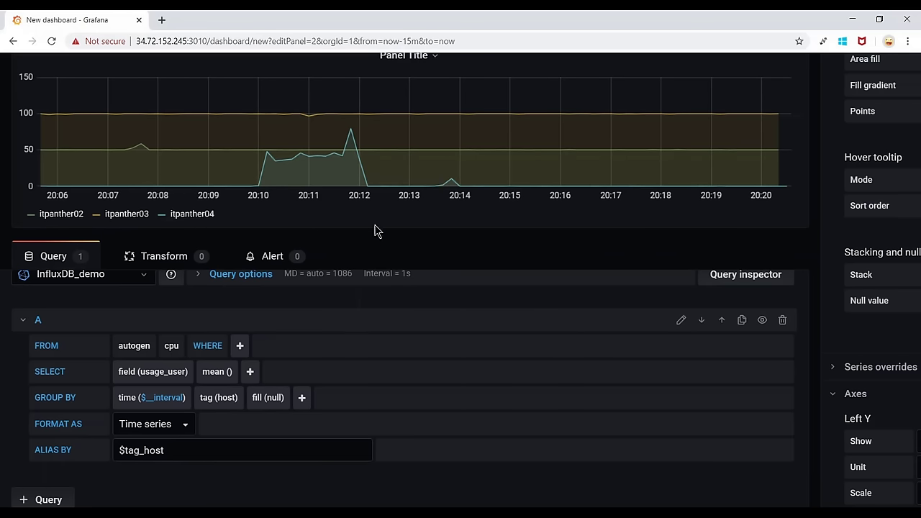
key(ctrl+0)
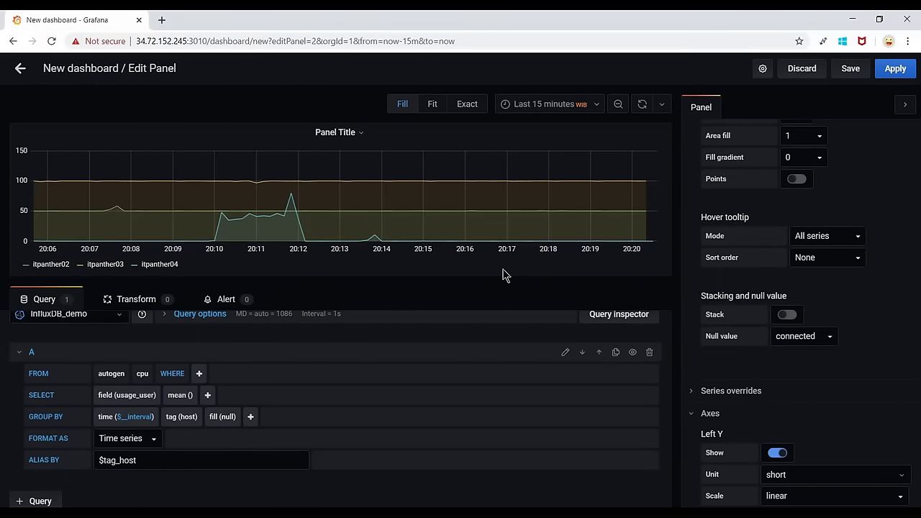
Give the graph line width 3, visible data points and a fill gradient of 2
scroll(890, 278, up, 1)
scroll(889, 278, up, 3)
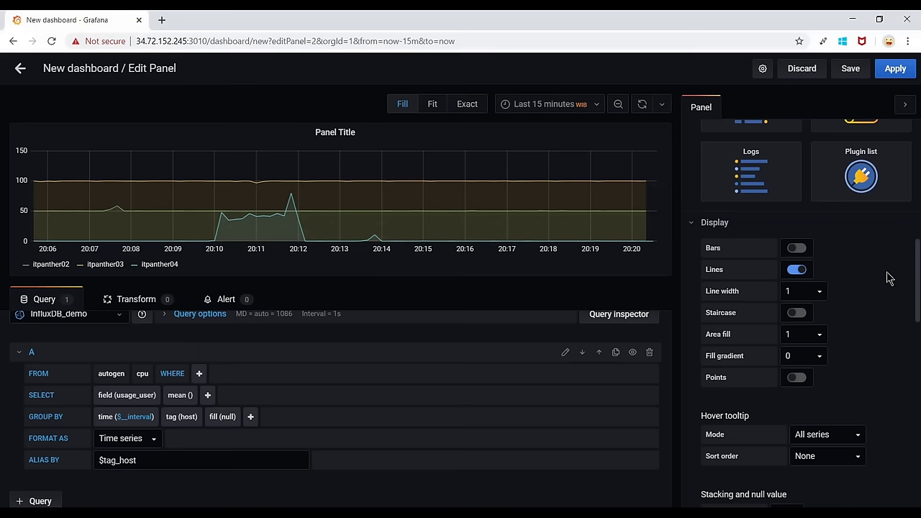
click(825, 292)
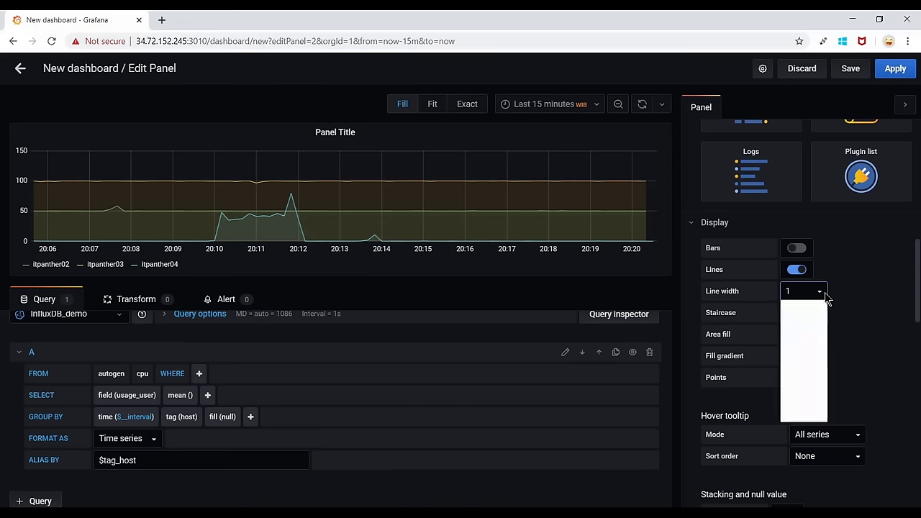
click(800, 339)
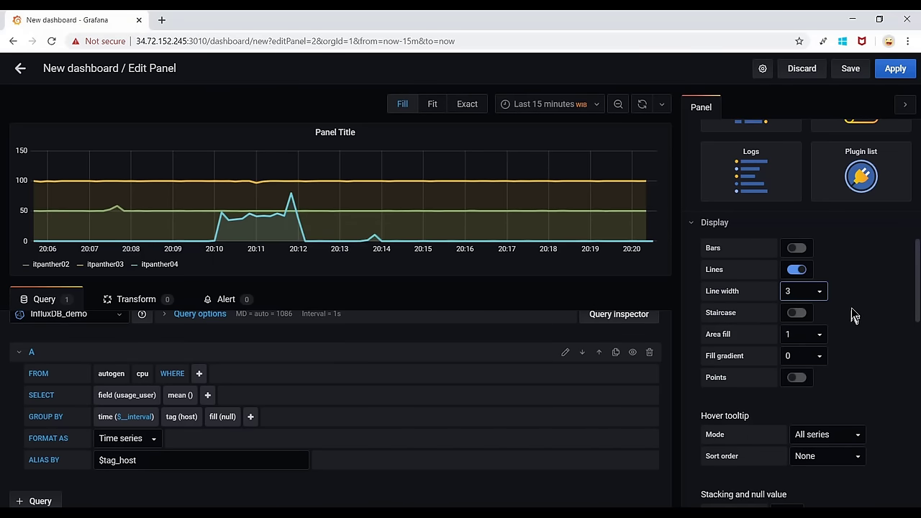
click(804, 380)
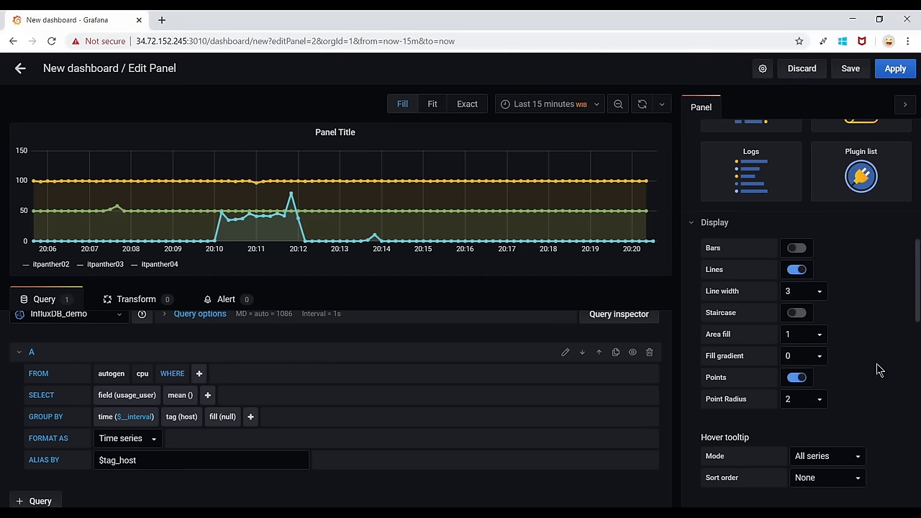
scroll(878, 370, down, 2)
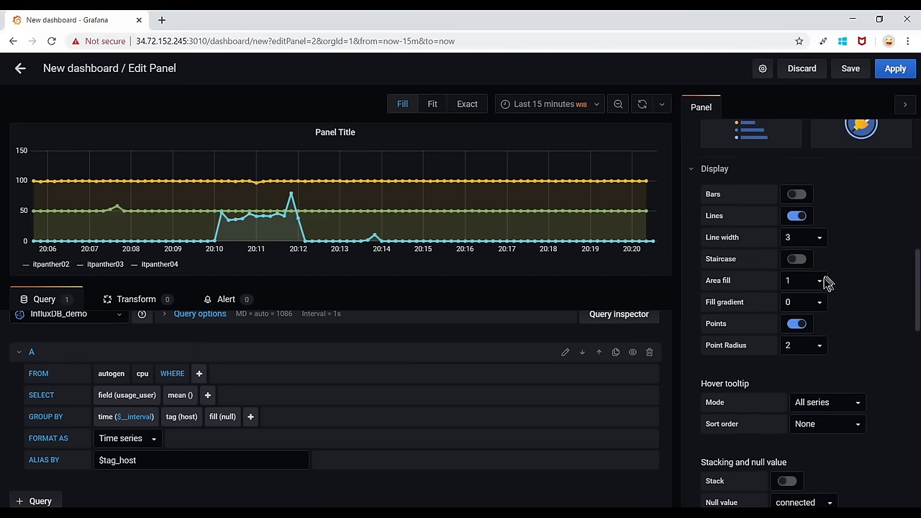
click(824, 307)
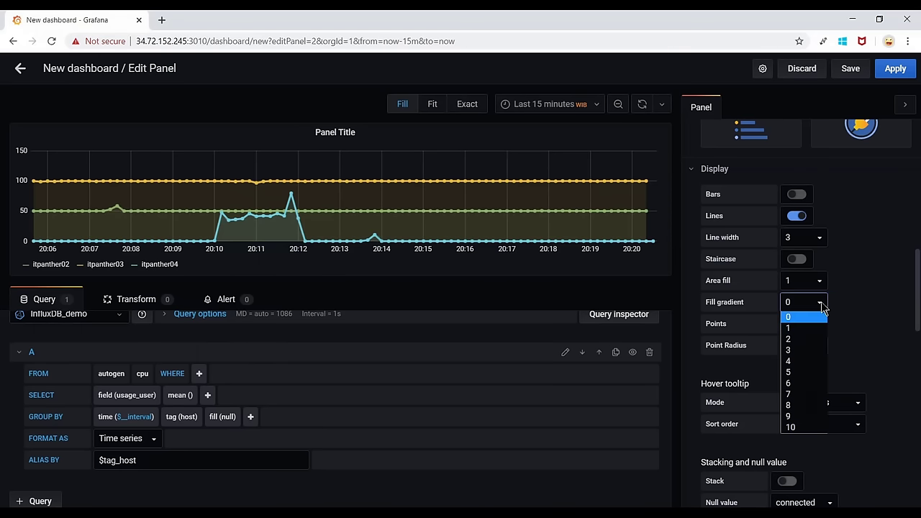
click(805, 341)
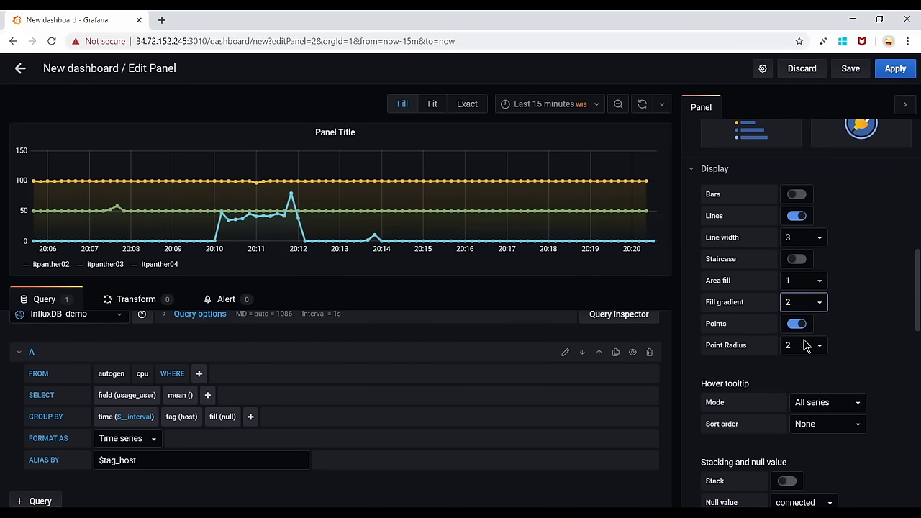
click(860, 308)
scroll(865, 239, up, 1)
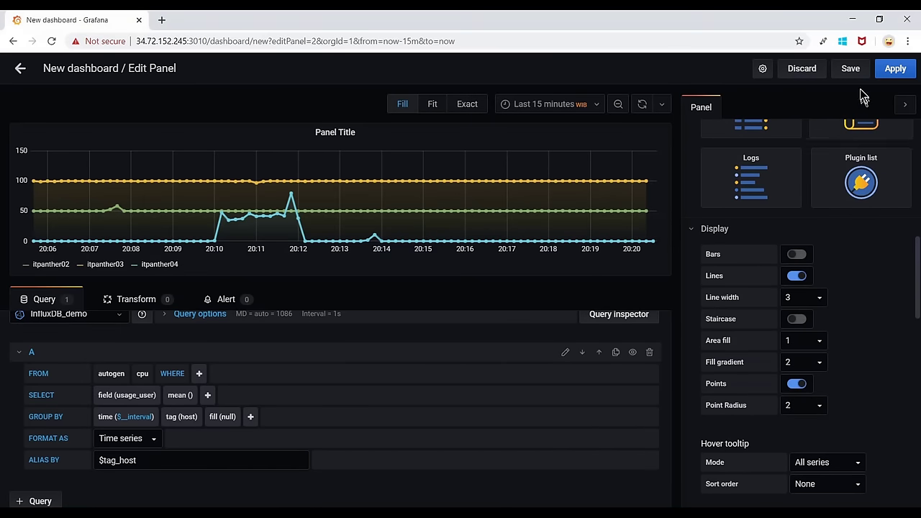
Save the dashboard as 'Demo InfluxDb CPU Utilization dashboard' in the General folder
click(850, 68)
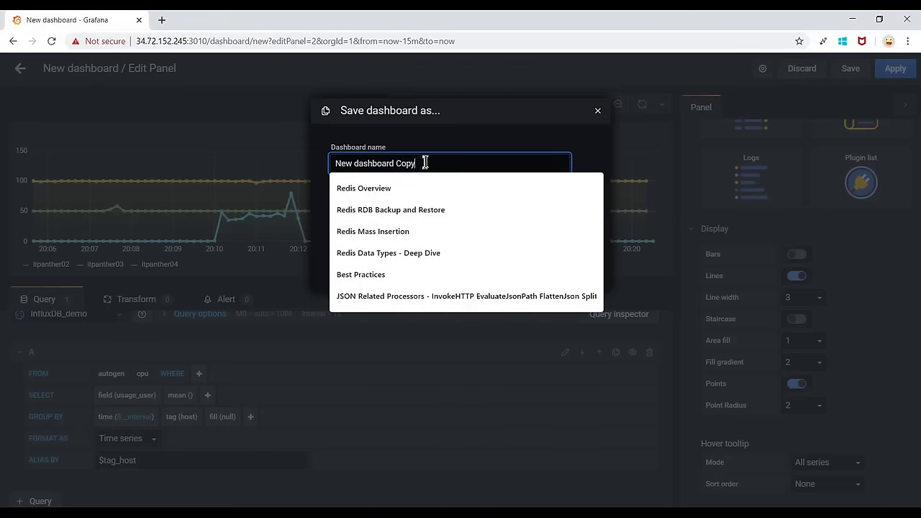
key(Escape)
text(D)
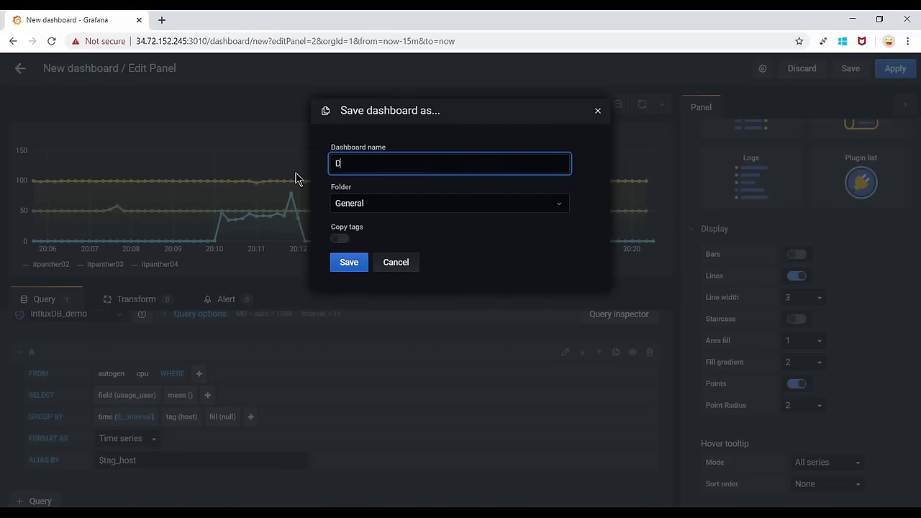
text(emo InfluxDb)
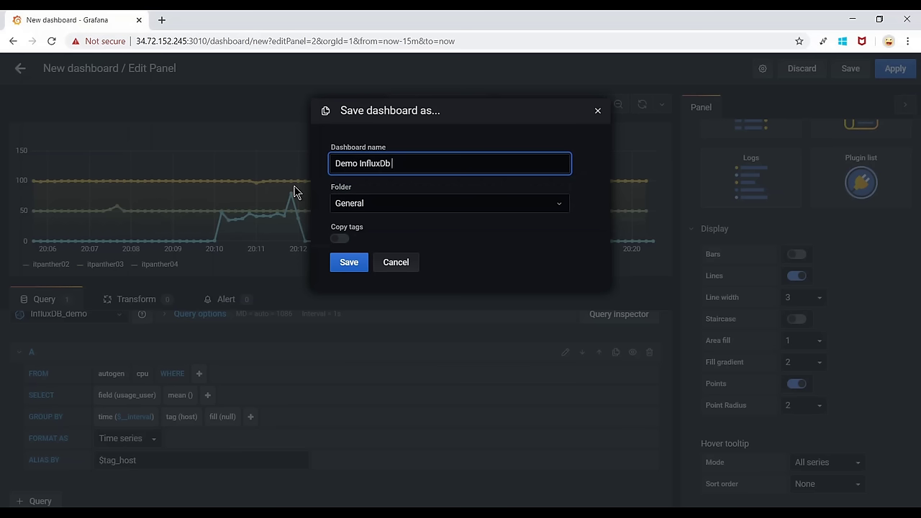
text( CPU UTILIZATION)
key(ctrl+BackSpace)
text(Utilization dashboard)
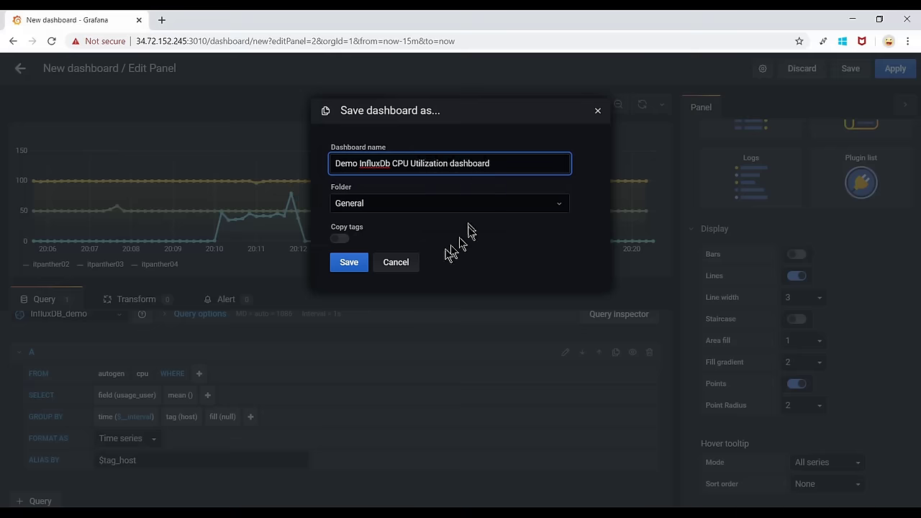
click(344, 264)
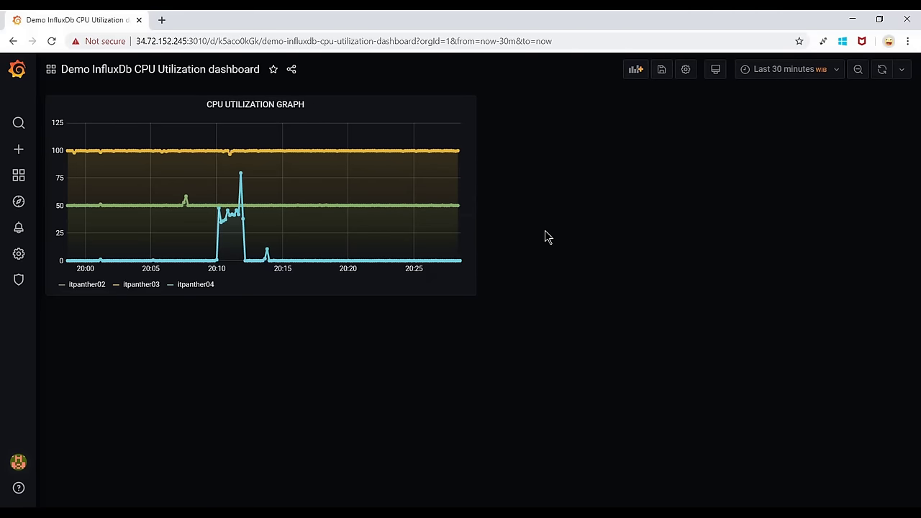
Duplicate the CPU UTILIZATION GRAPH panel from its More... menu
click(310, 105)
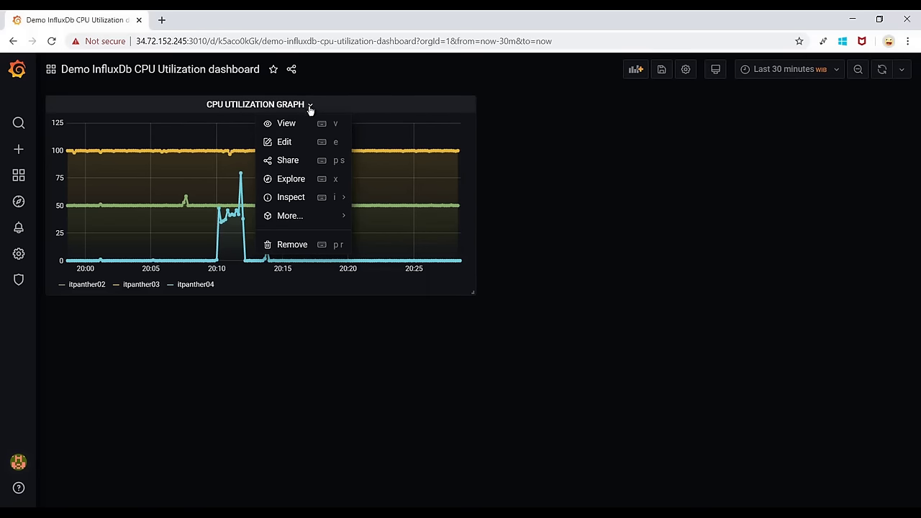
mouse_move(311, 219)
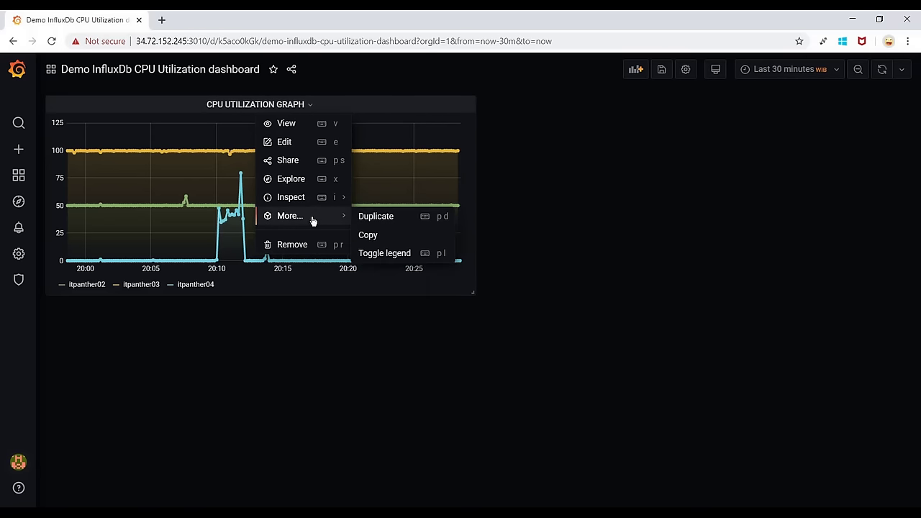
click(398, 225)
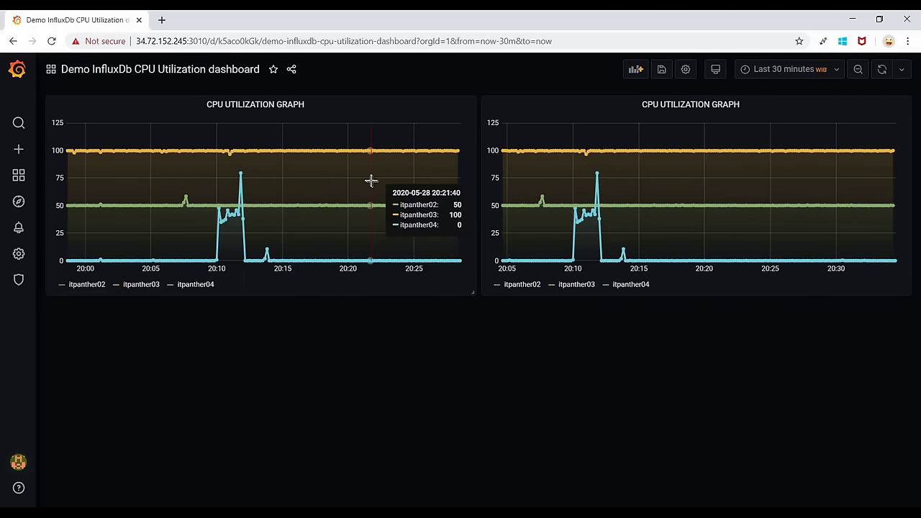
click(745, 106)
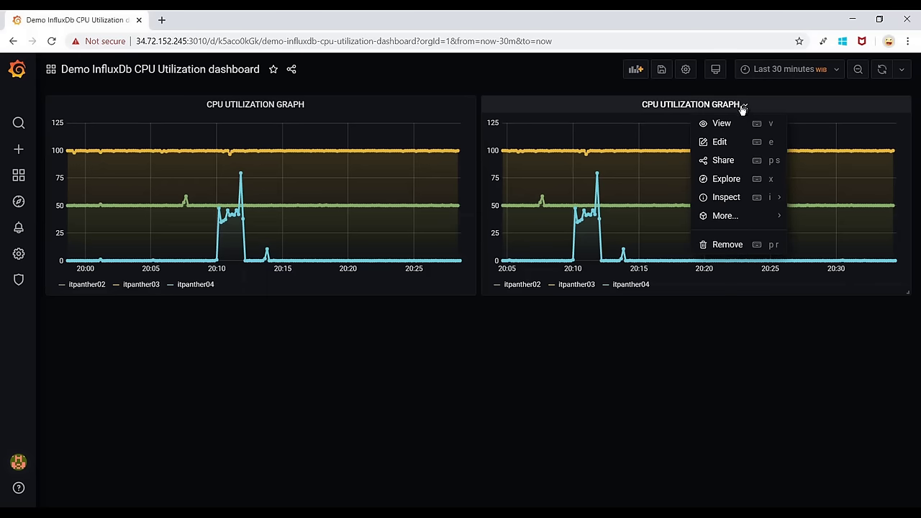
Add a critical threshold at gt 80 to the copied graph, keeping fill and line on
click(735, 146)
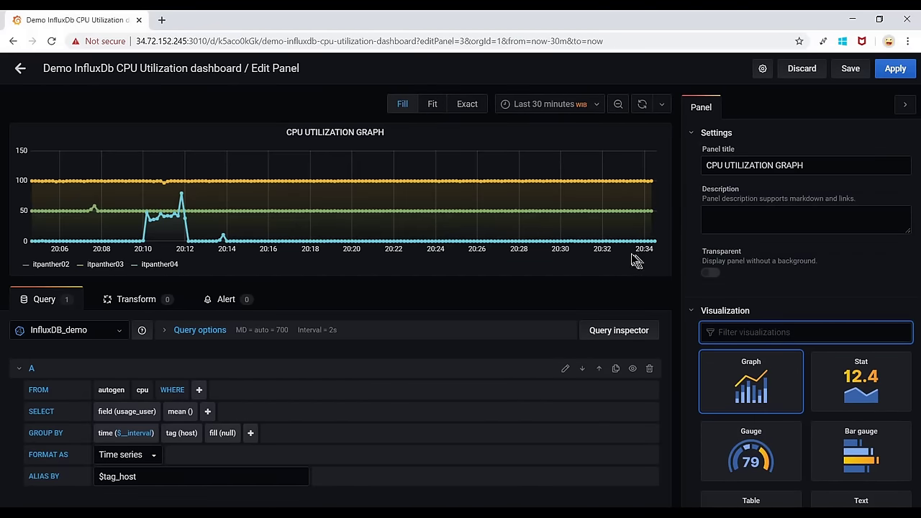
scroll(825, 280, down, 10)
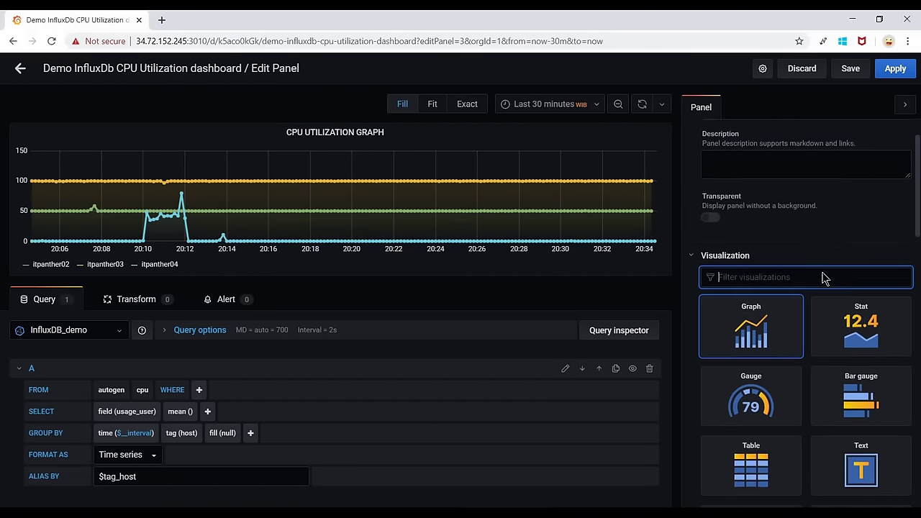
scroll(824, 279, down, 5)
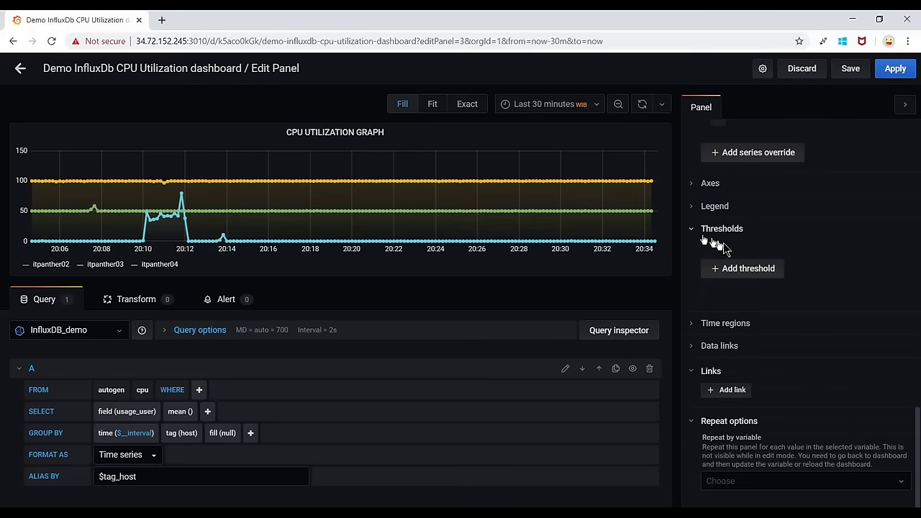
click(752, 273)
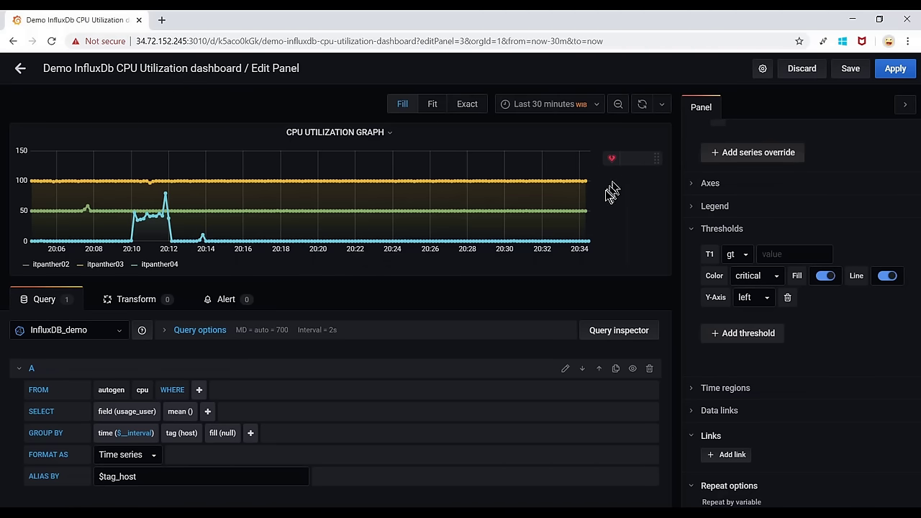
click(785, 254)
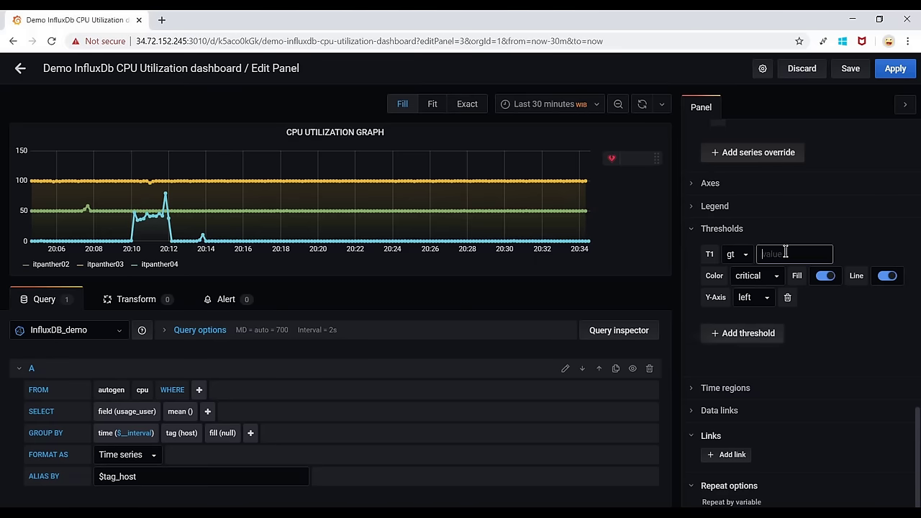
text(8)
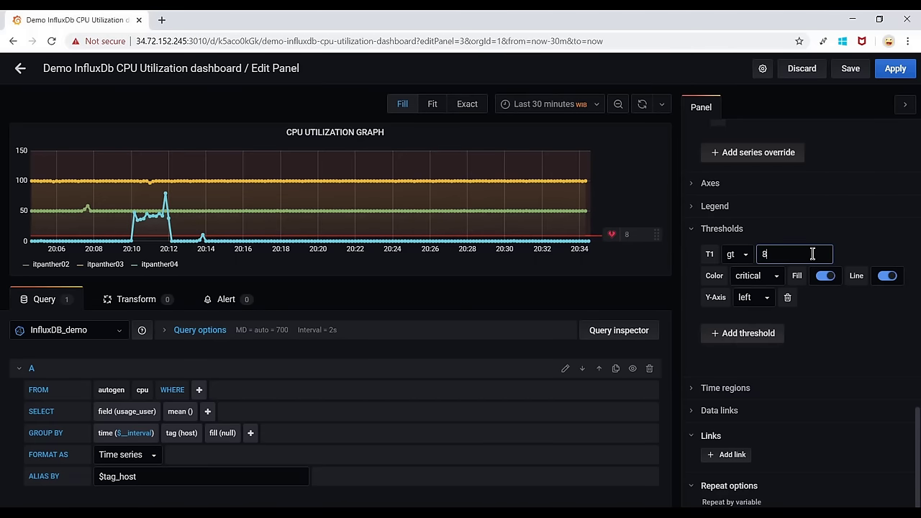
text(0)
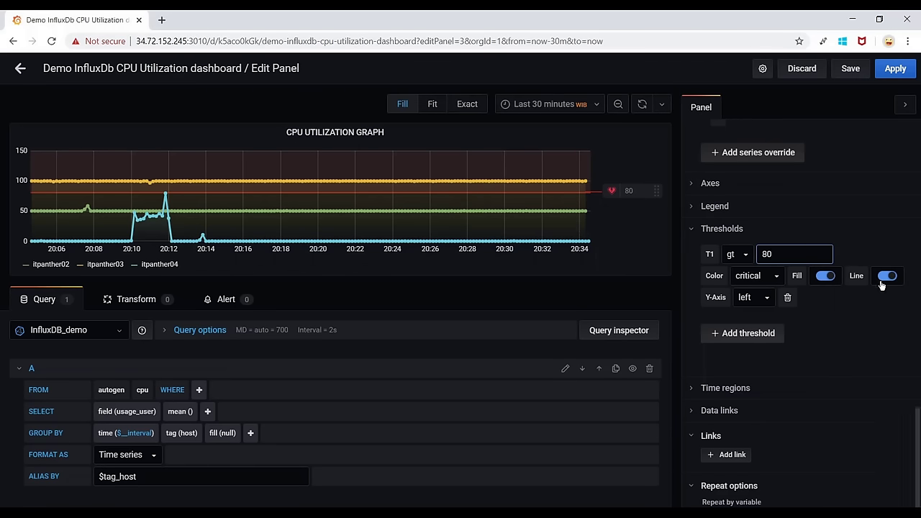
click(819, 277)
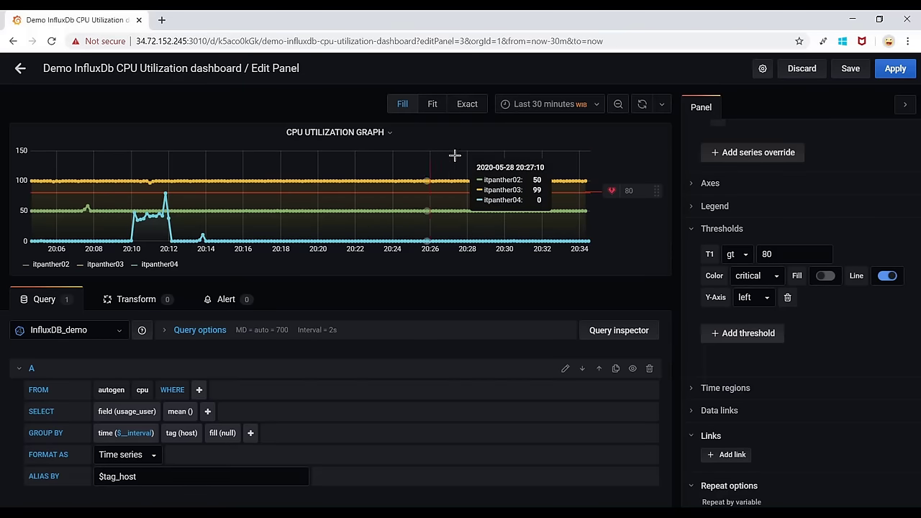
click(827, 277)
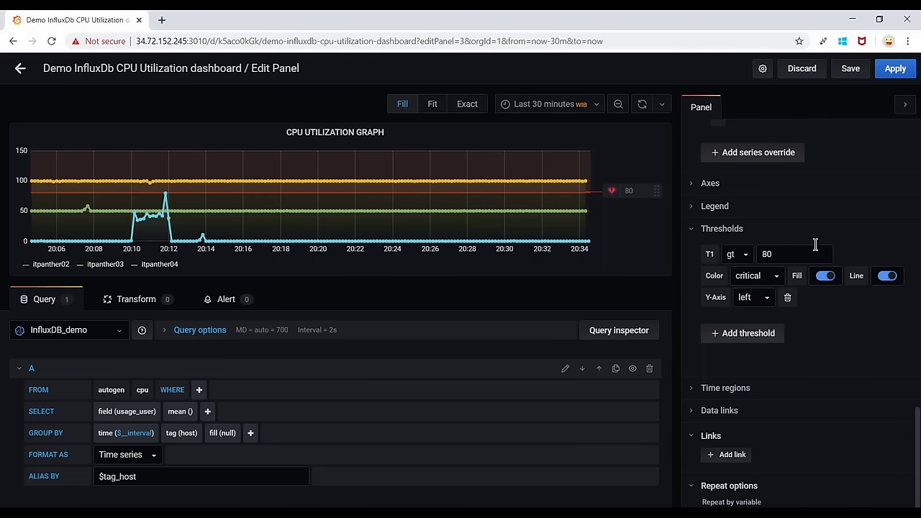
Apply the threshold and retitle the copy 'CPU UTILIZATION GRAPH WITH THRESHOLD'
click(895, 69)
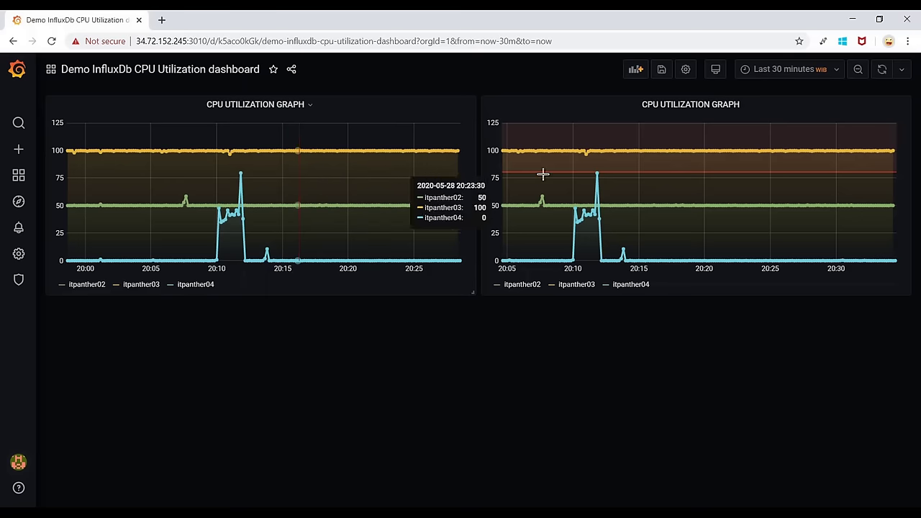
click(744, 106)
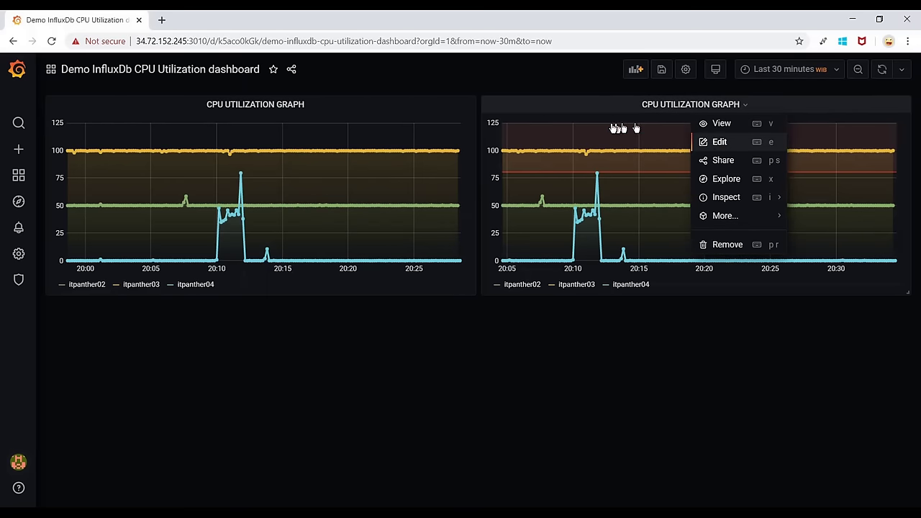
click(716, 141)
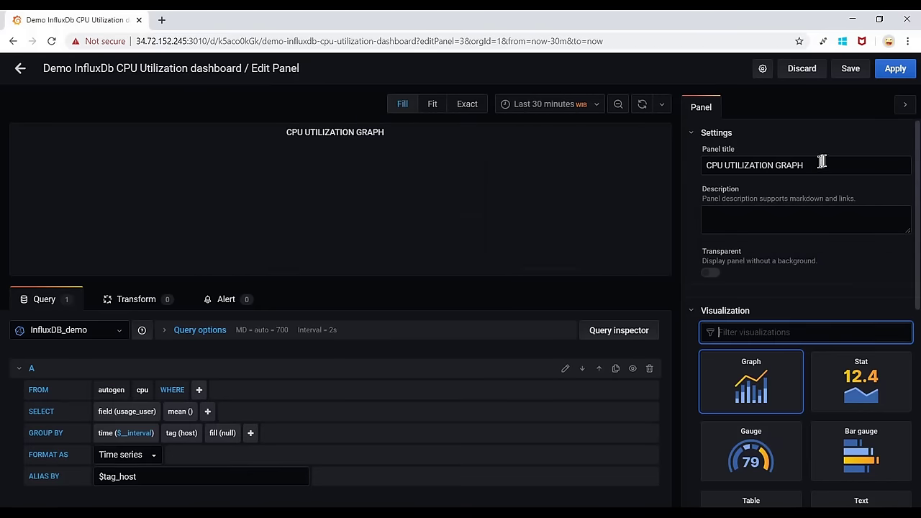
click(825, 165)
text(WITH T)
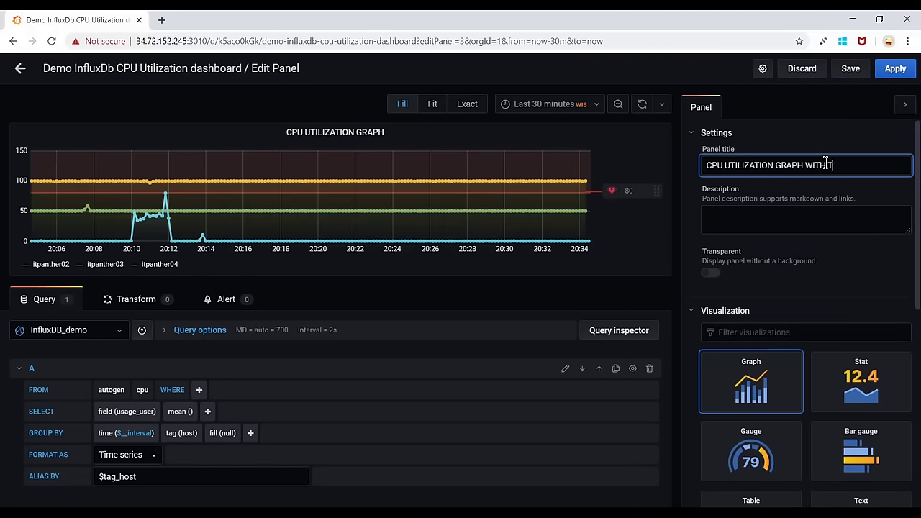
text(HRESHOLD)
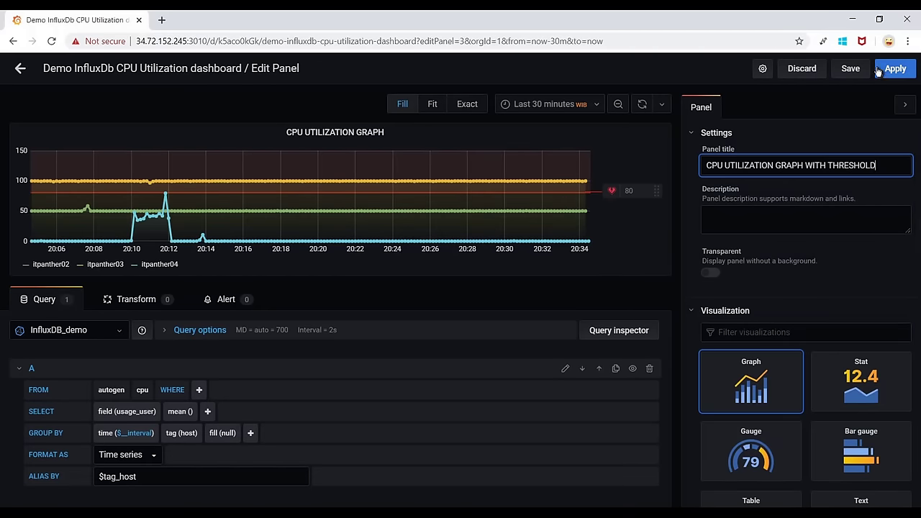
click(879, 69)
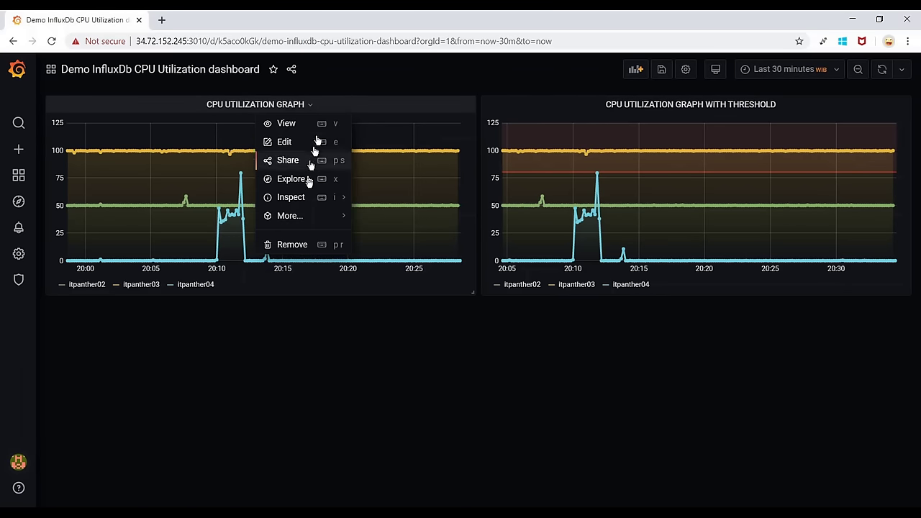
Duplicate the plain CPU UTILIZATION GRAPH and move the copy to the top-left
mouse_move(327, 219)
click(388, 217)
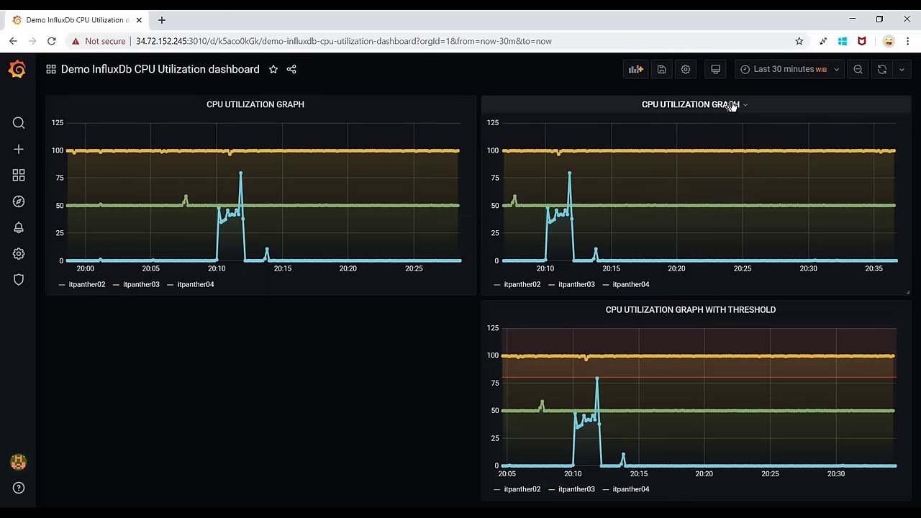
drag(734, 105, 290, 114)
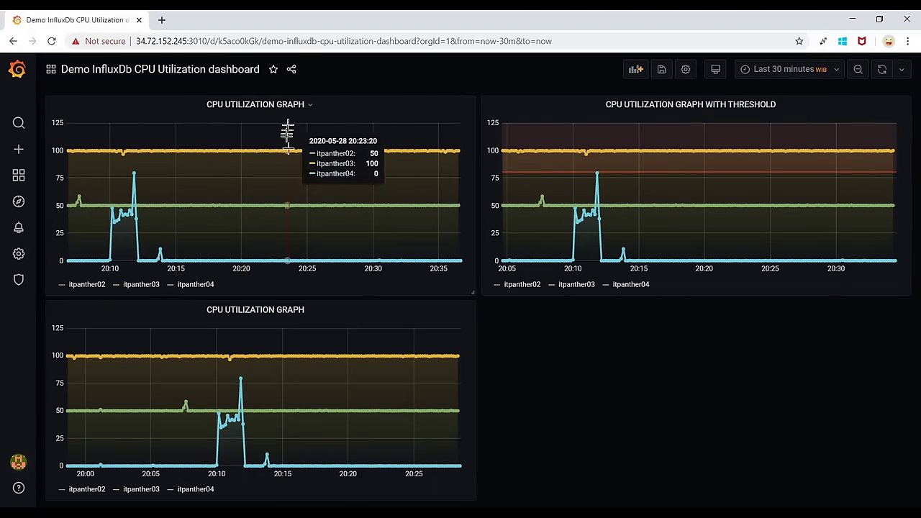
Switch the top-left duplicated graph panel to the Gauge visualization
click(310, 106)
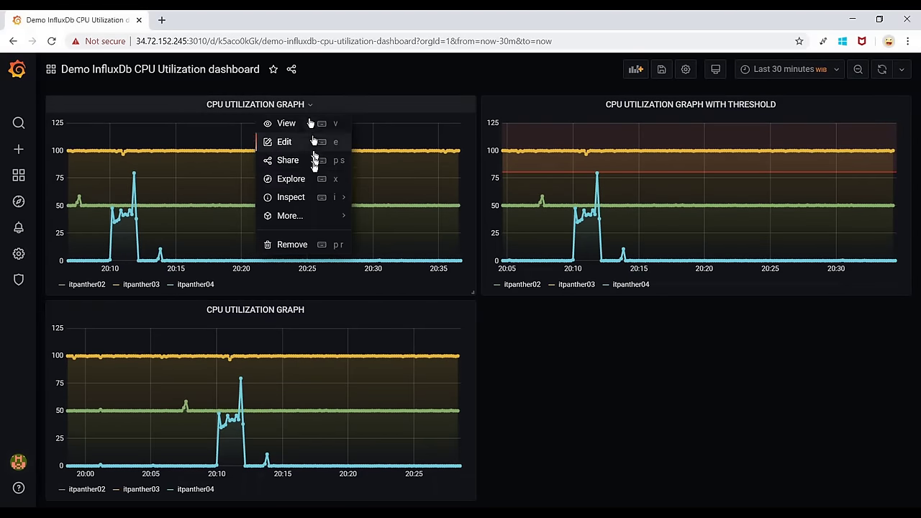
click(300, 150)
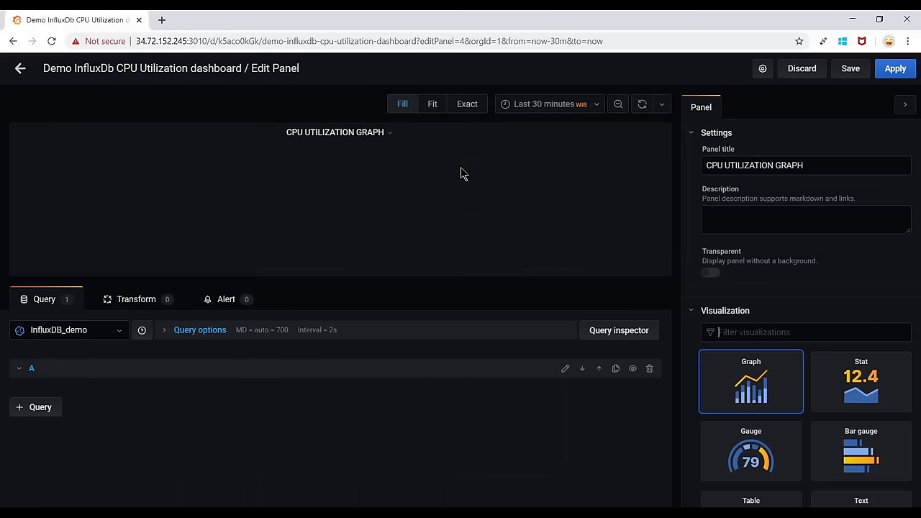
scroll(816, 281, down, 2)
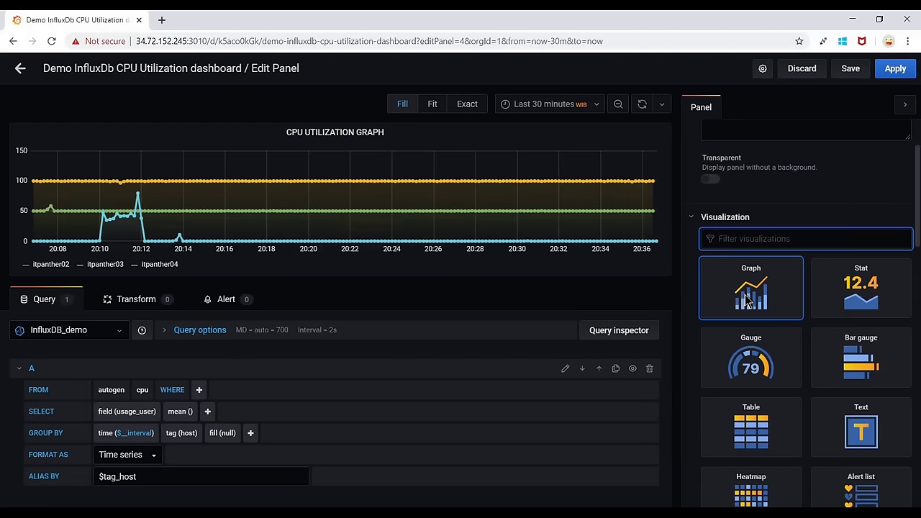
scroll(747, 301, down, 1)
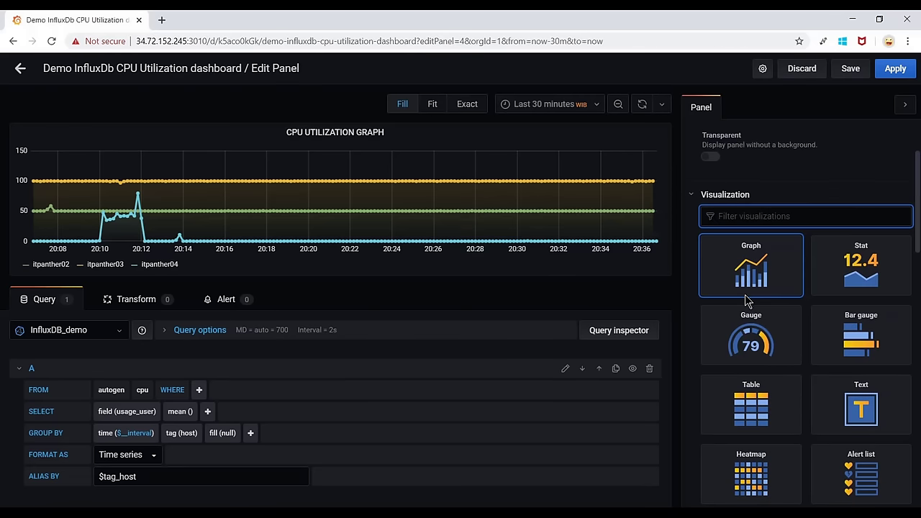
click(855, 268)
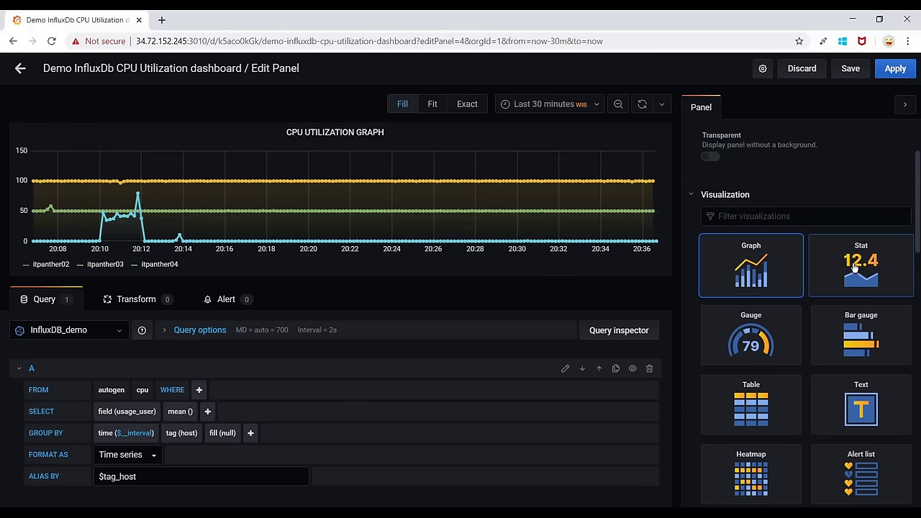
click(755, 342)
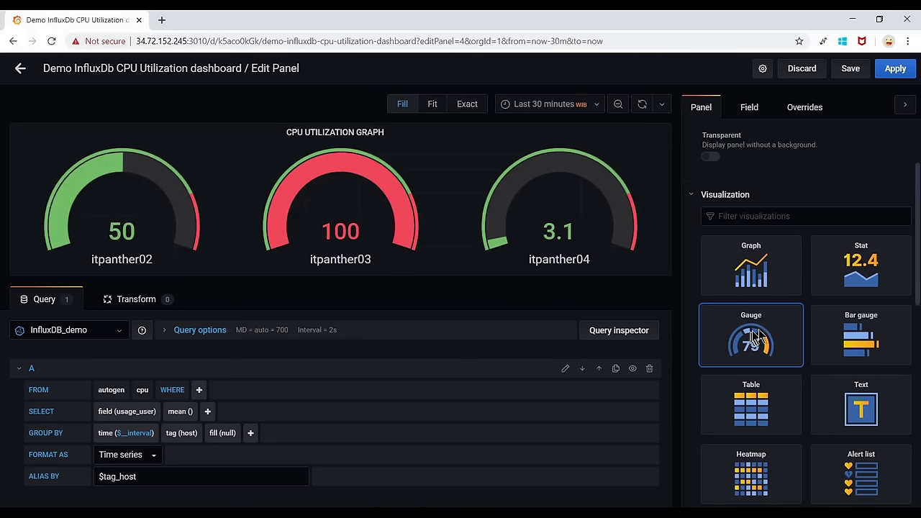
scroll(784, 319, up, 2)
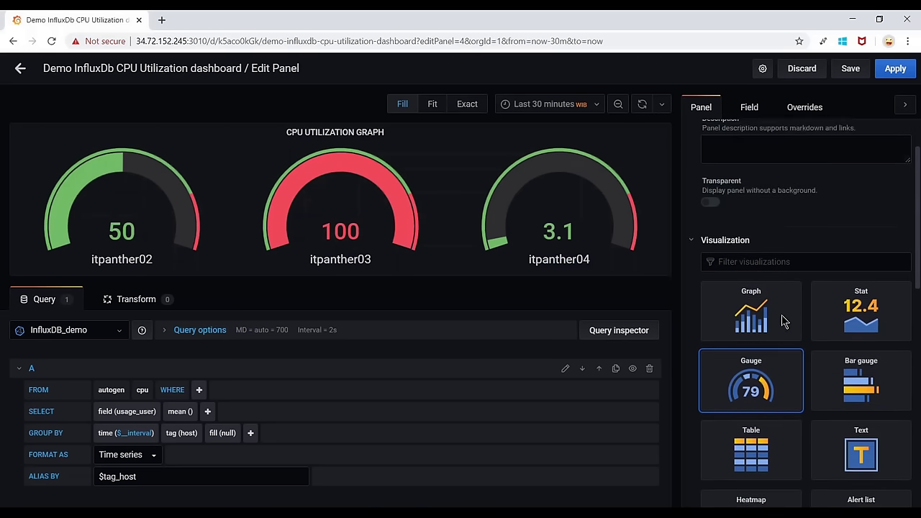
Change the gauge's 80 threshold to 50 and colour it yellow
click(755, 113)
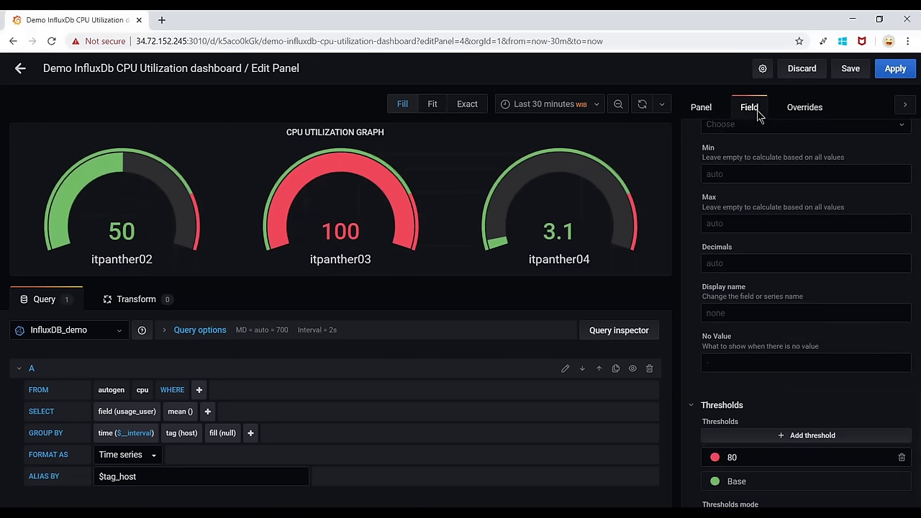
scroll(812, 311, down, 2)
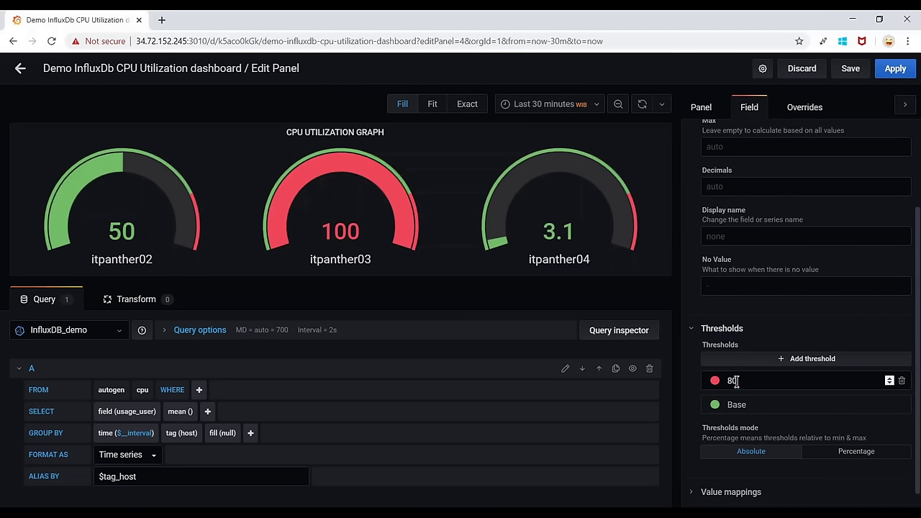
click(738, 382)
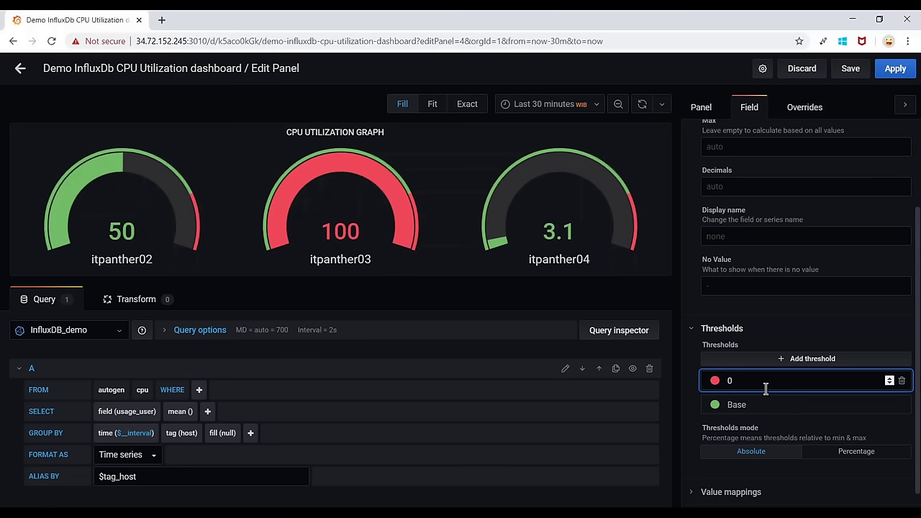
click(715, 382)
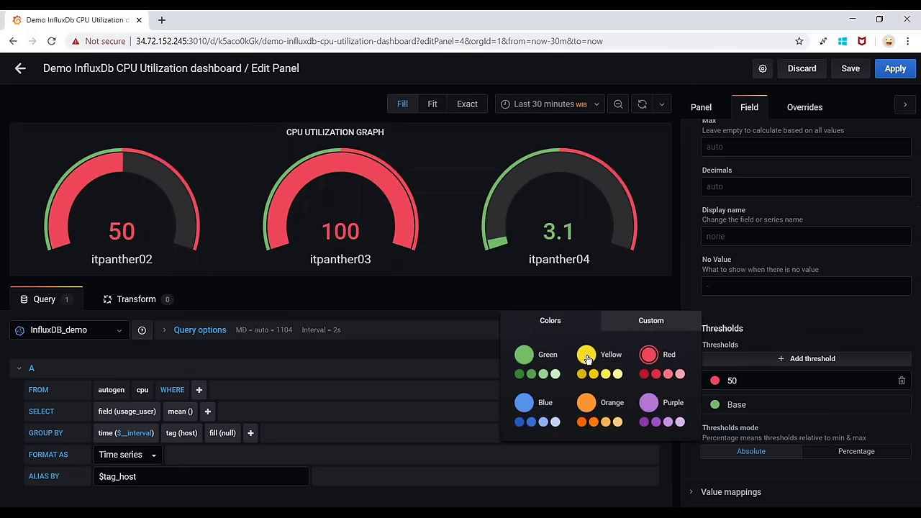
click(587, 355)
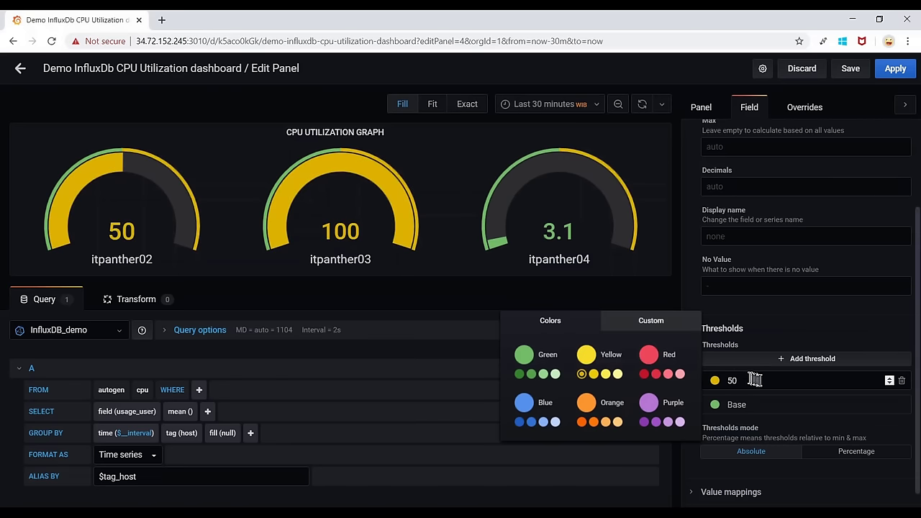
Add a red threshold at 80 and apply the gauge changes
click(808, 358)
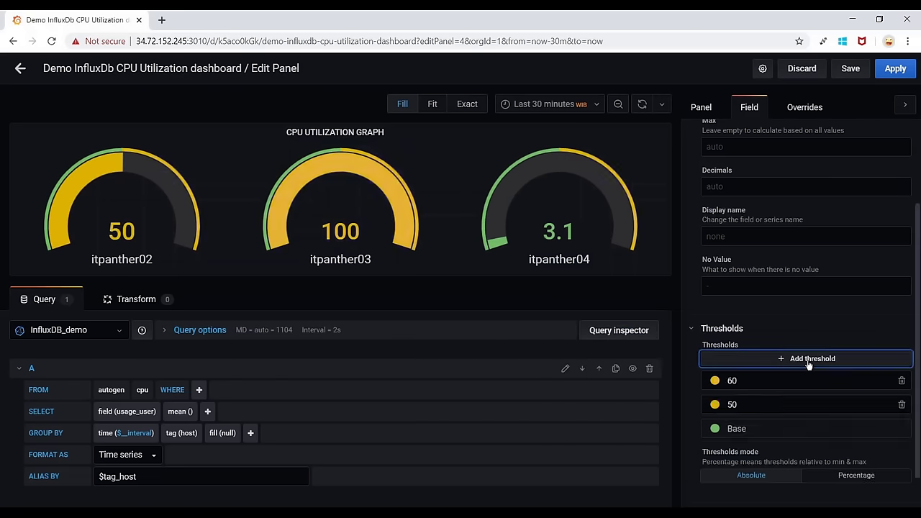
click(715, 380)
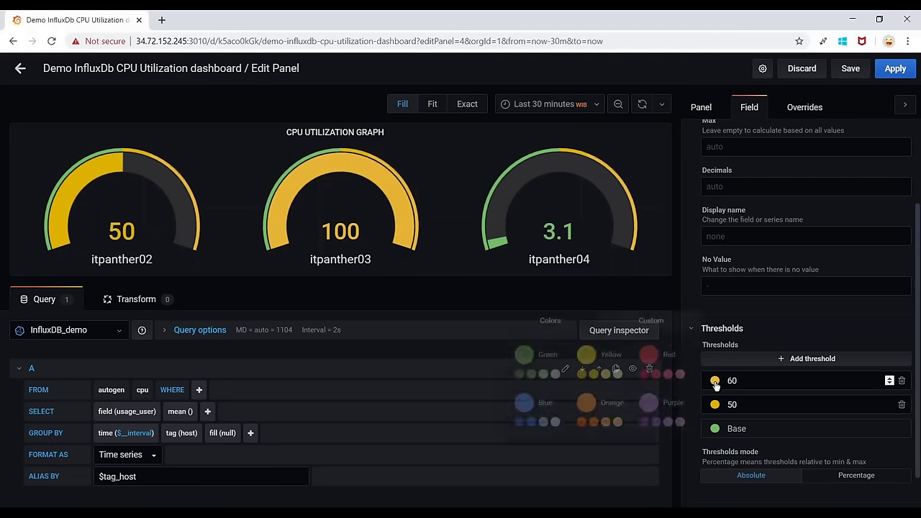
click(751, 385)
key(BackSpace)
text(8)
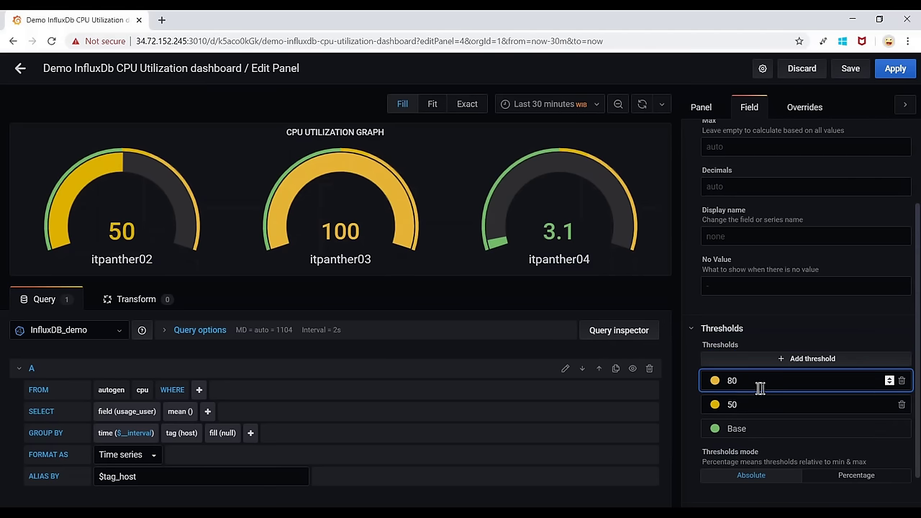
click(715, 381)
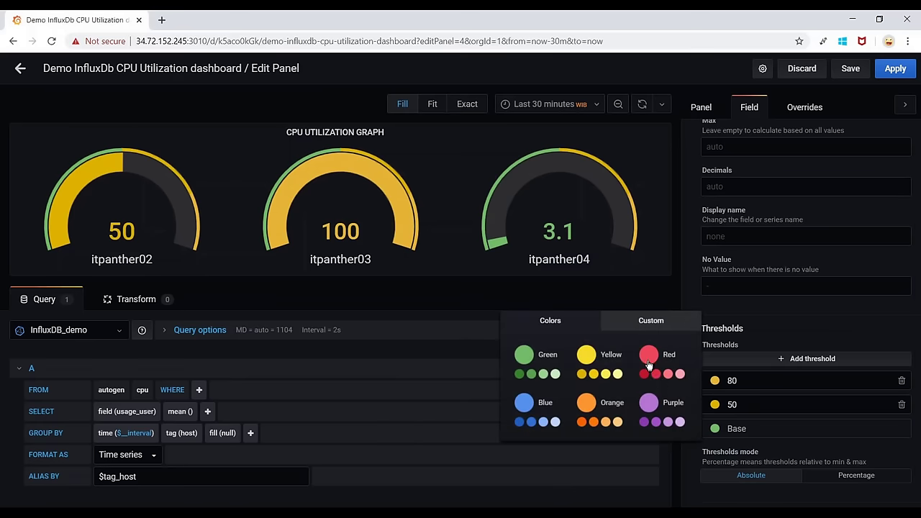
click(644, 373)
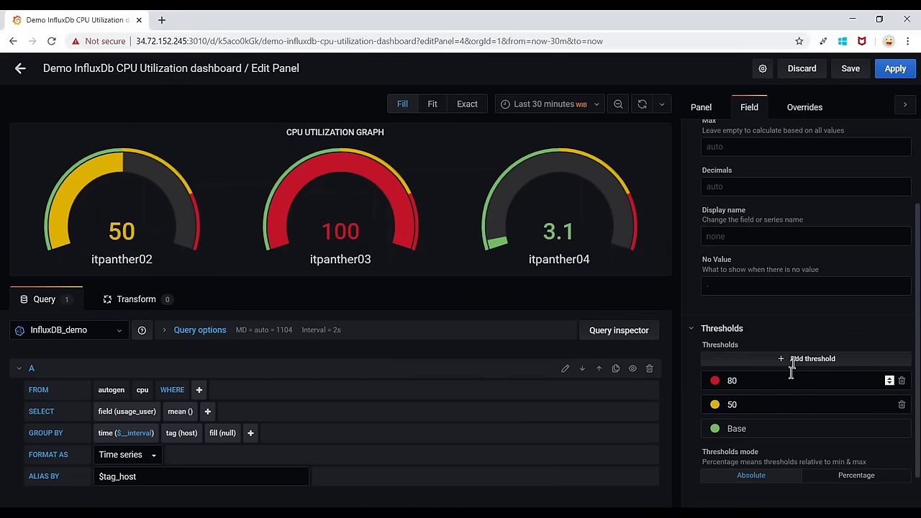
click(897, 75)
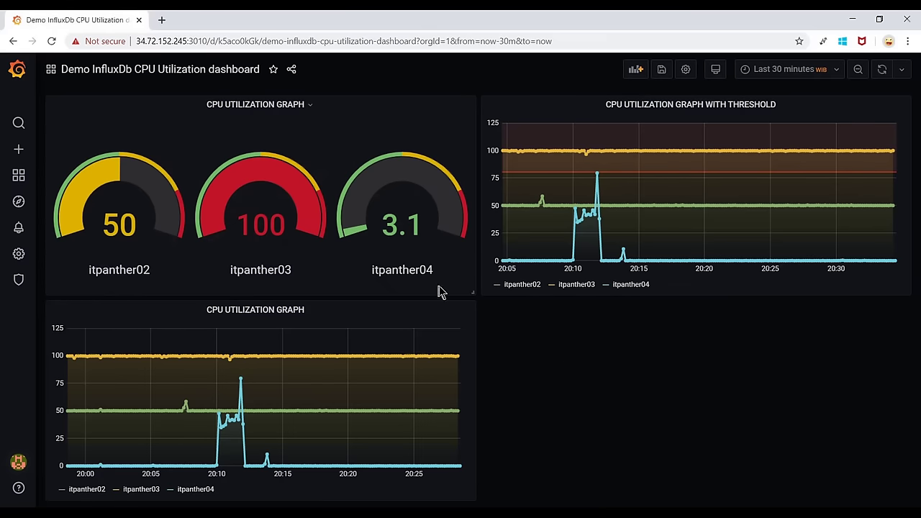
Shrink the gauge panel, delete its Panel title, then widen it to match the CPU graph below
drag(471, 292, 268, 176)
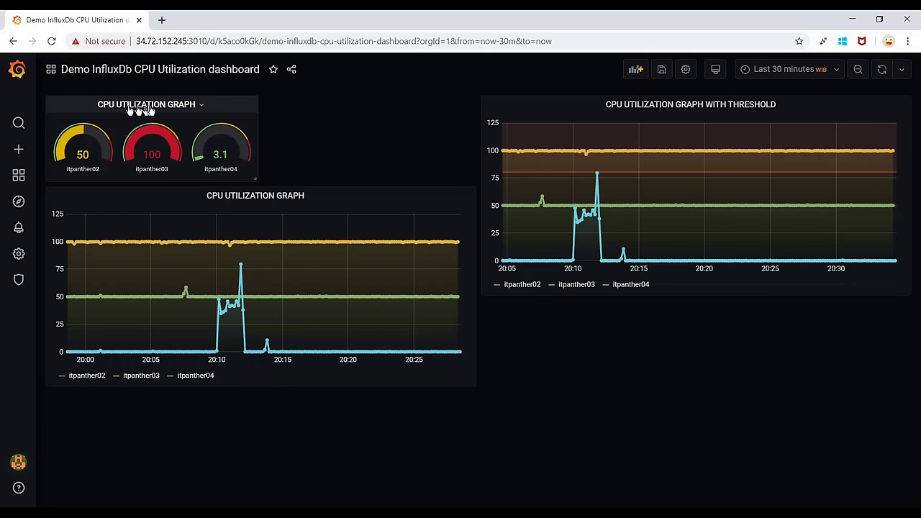
click(201, 106)
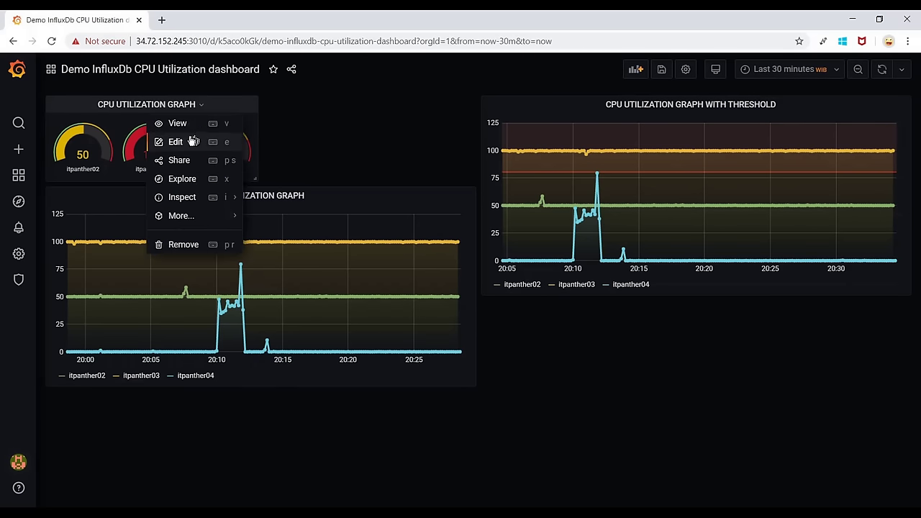
key(e)
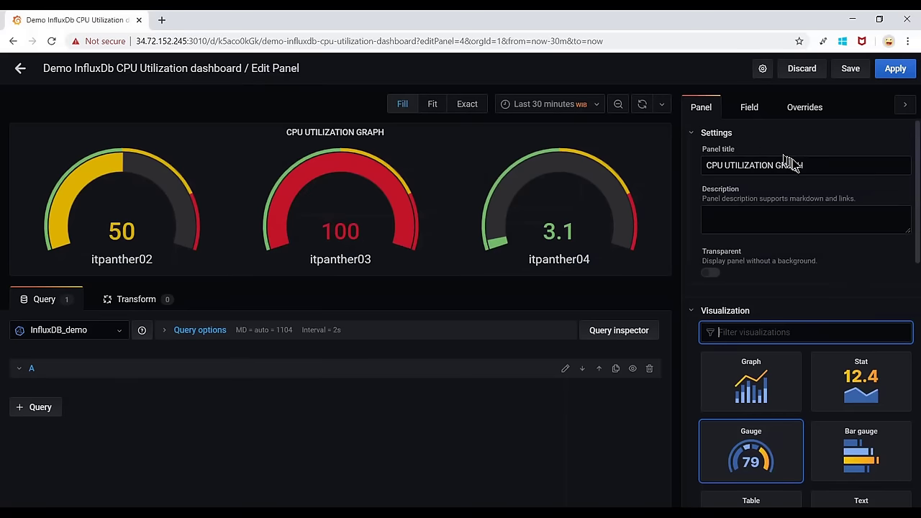
drag(819, 166, 681, 173)
key(BackSpace)
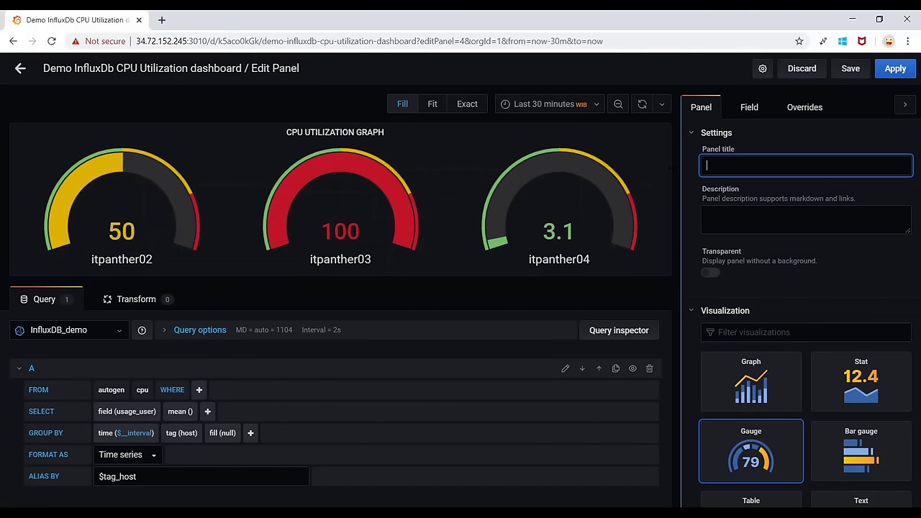
click(895, 69)
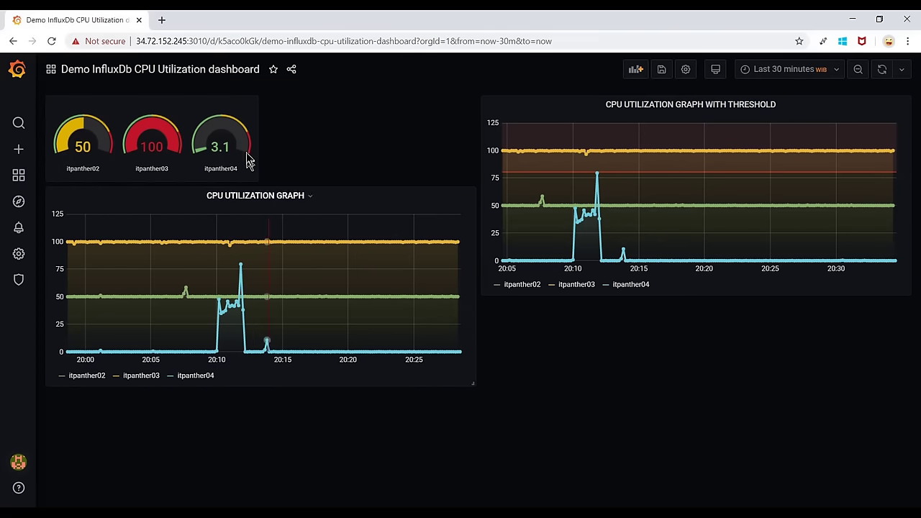
drag(255, 179, 469, 174)
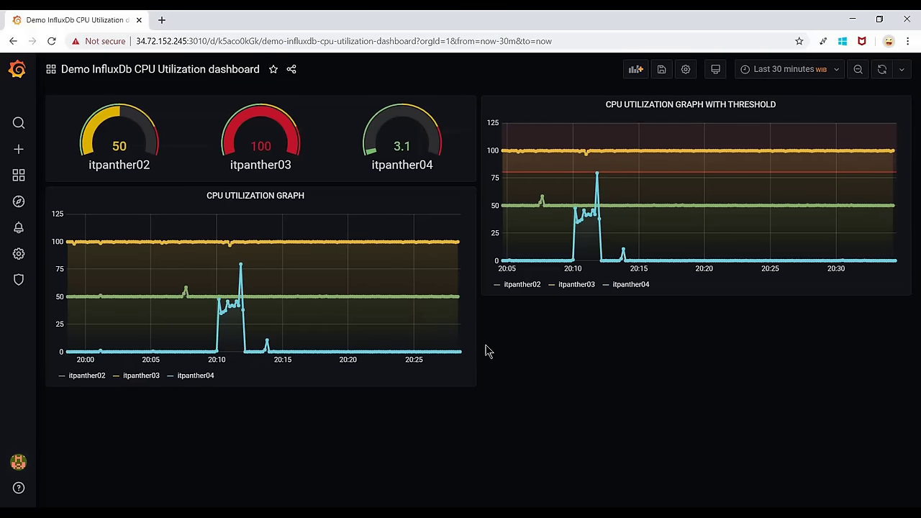
Duplicate the gauge panel
click(262, 108)
mouse_move(282, 218)
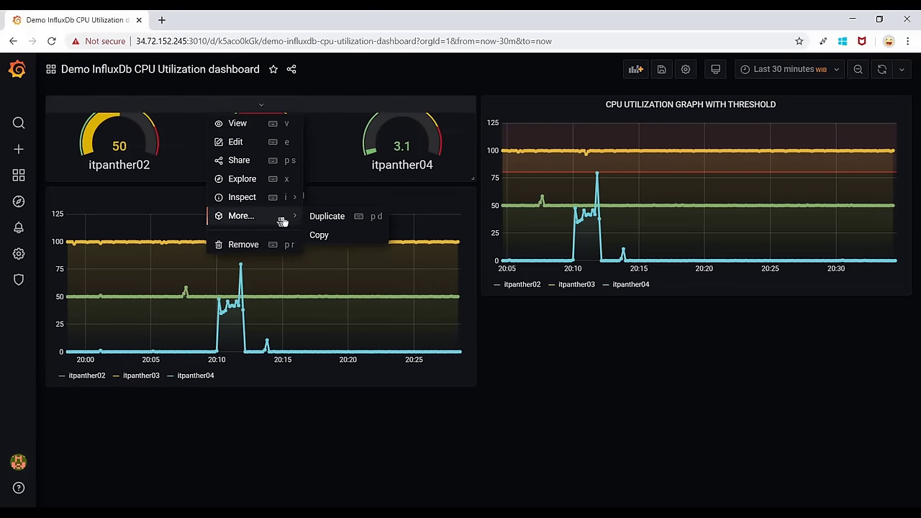
click(327, 219)
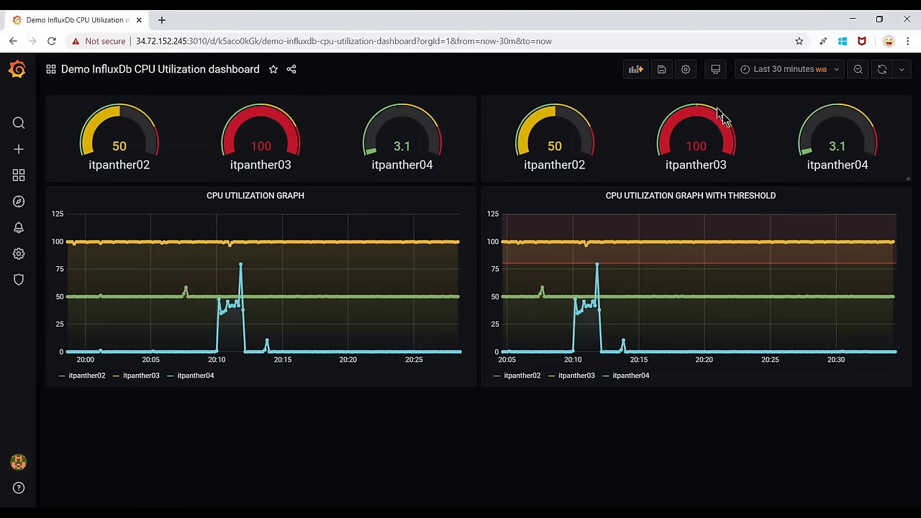
Switch the copy to Stat visualization using field thresholds, then shrink it beside the gauges
click(696, 105)
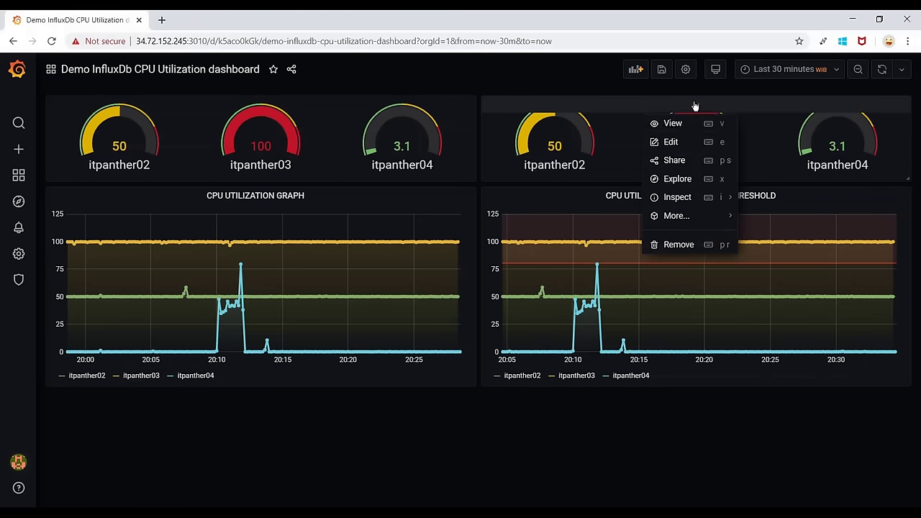
click(671, 141)
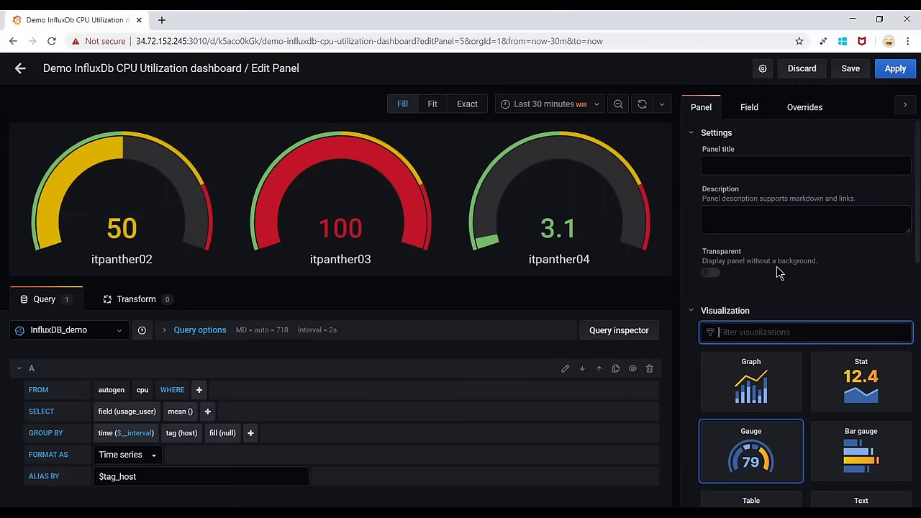
scroll(867, 353, down, 2)
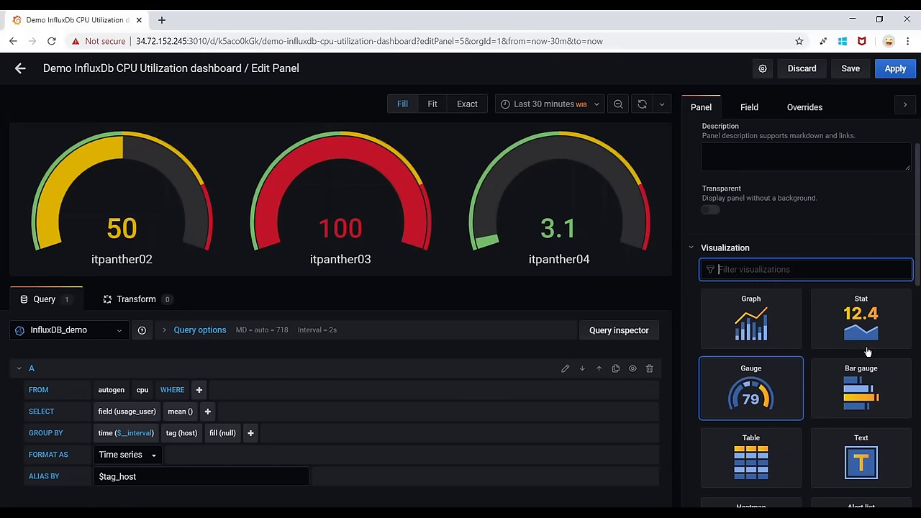
click(882, 308)
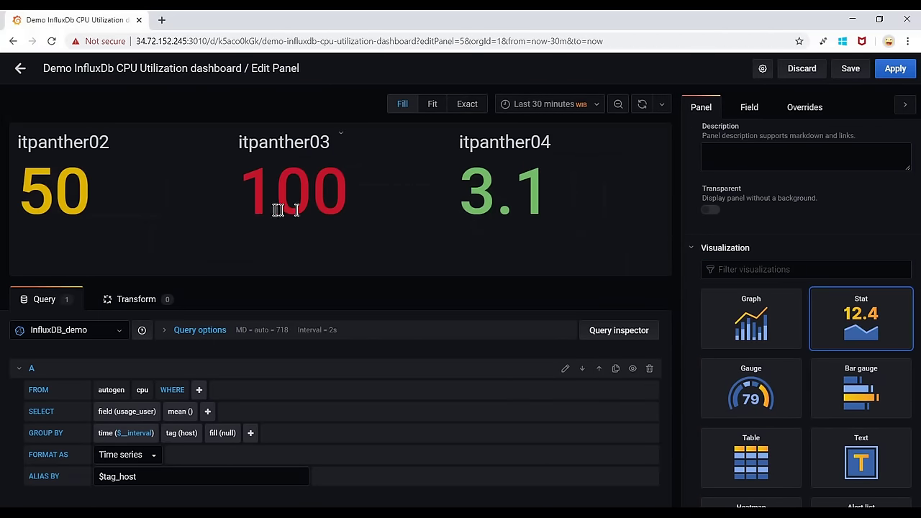
click(752, 110)
scroll(837, 338, down, 3)
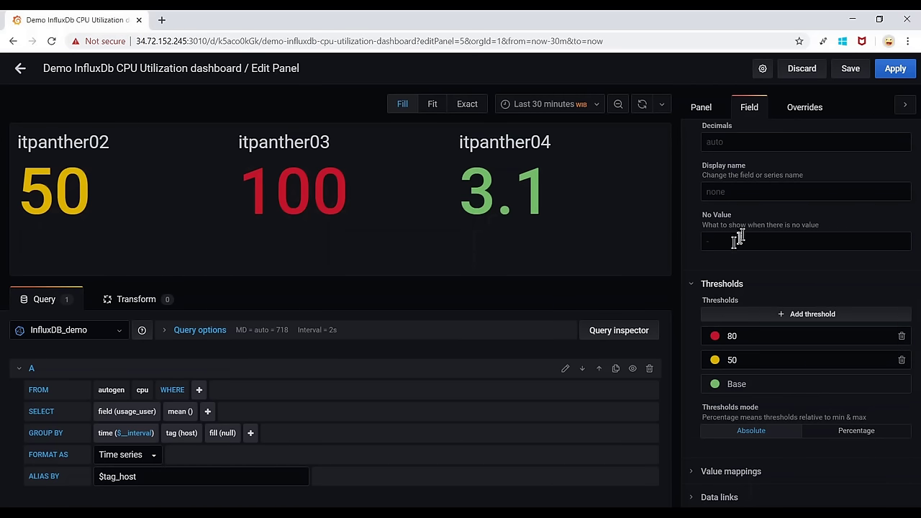
scroll(814, 234, up, 3)
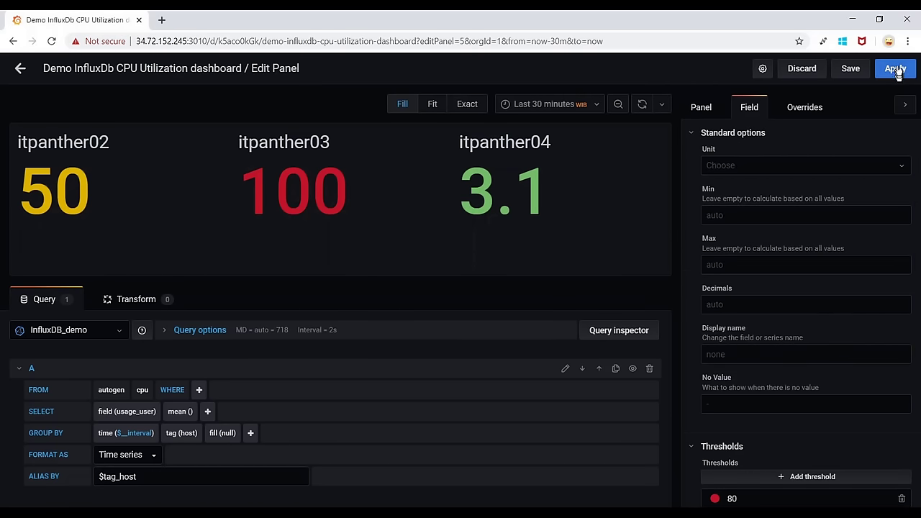
click(895, 70)
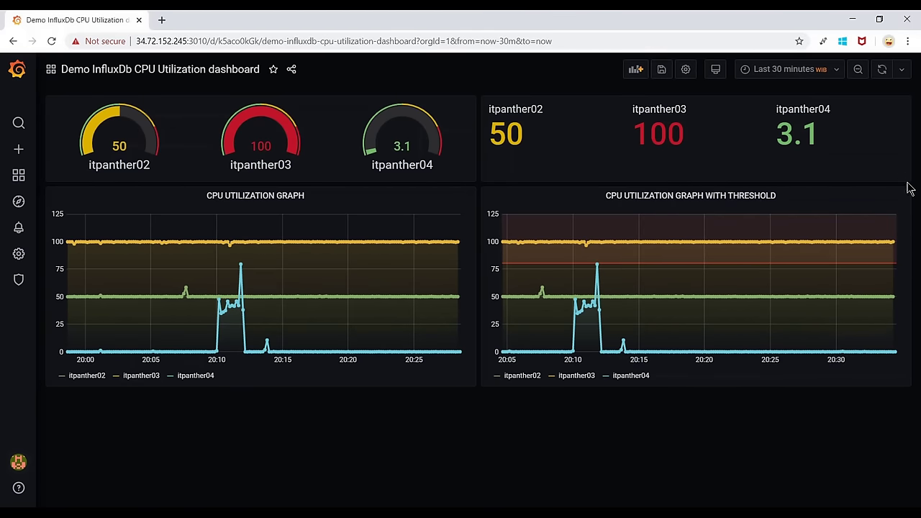
drag(906, 179, 673, 150)
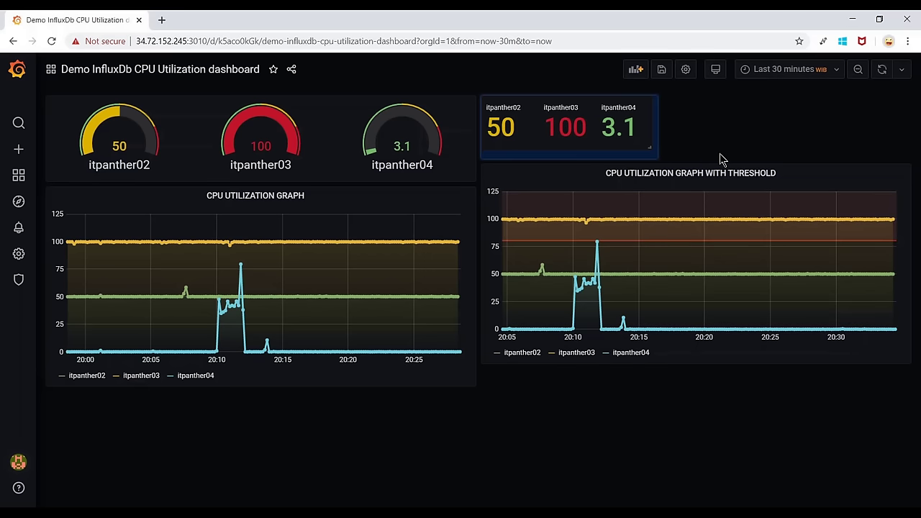
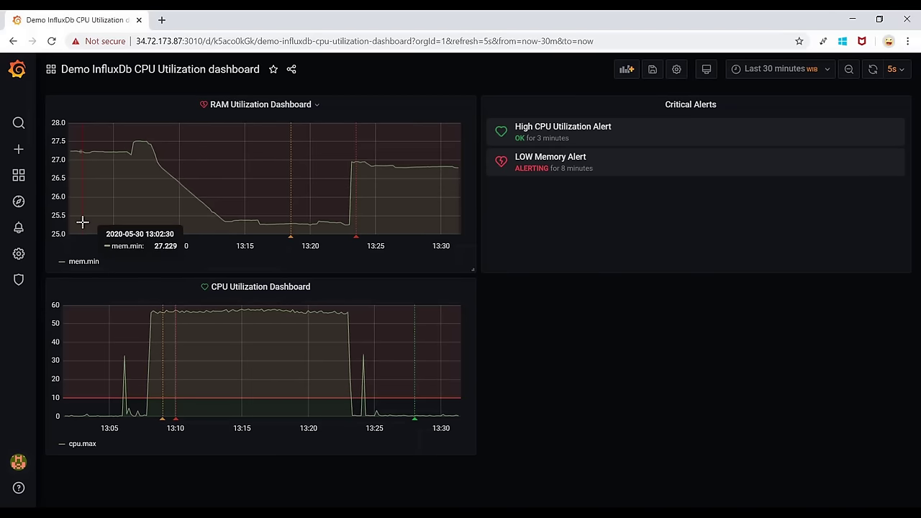
Save the Demo InfluxDb CPU Utilization dashboard with its RAM, CPU and Critical Alerts panels
mouse_move(20, 229)
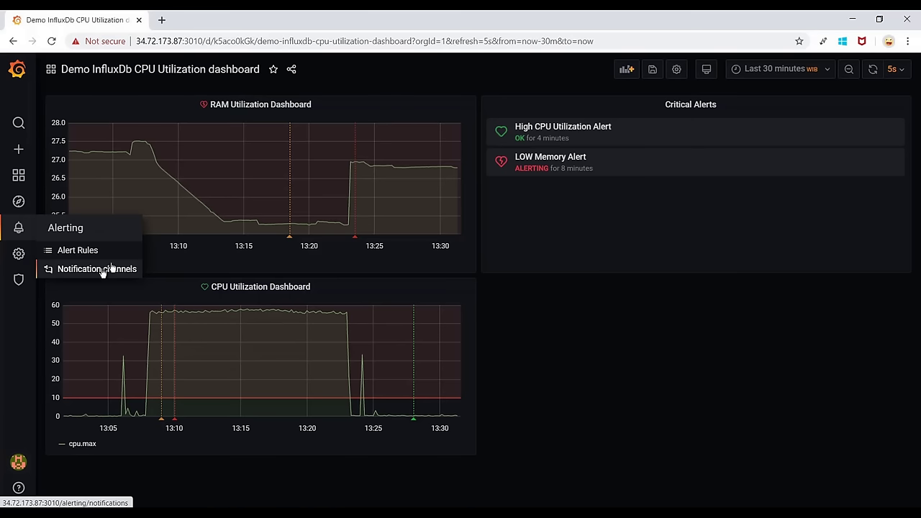
click(655, 75)
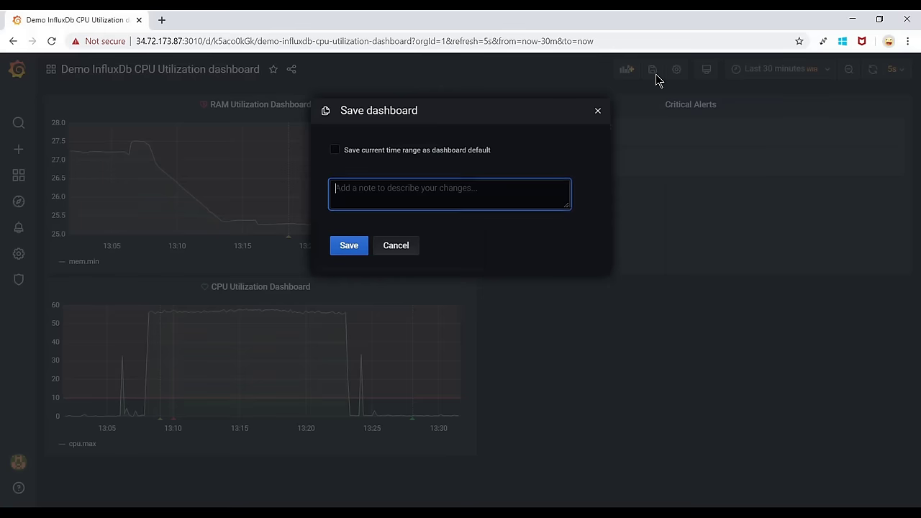
click(350, 245)
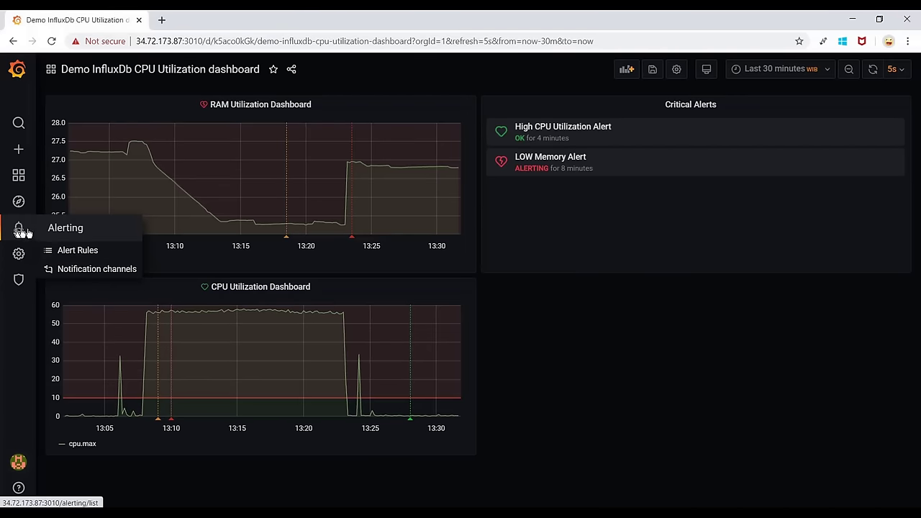
Create a new notification channel and enter the admin e-mail address as its name
click(75, 271)
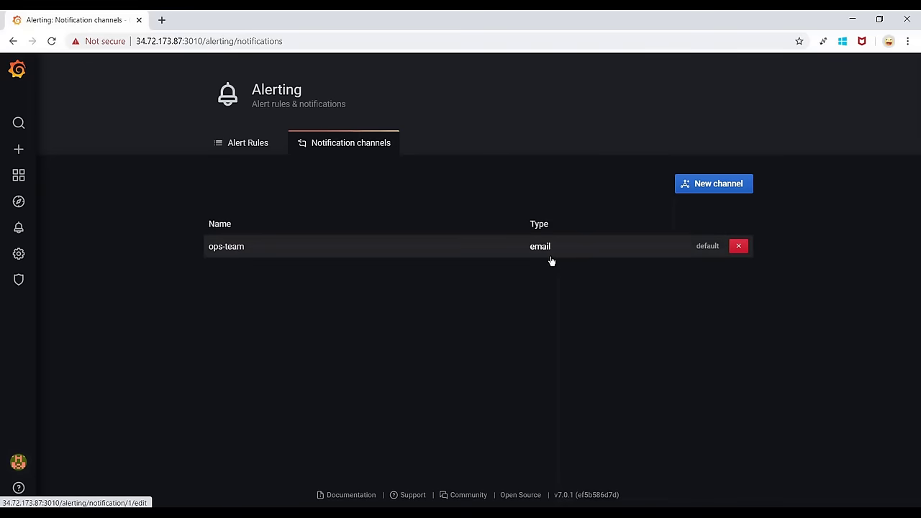
click(717, 186)
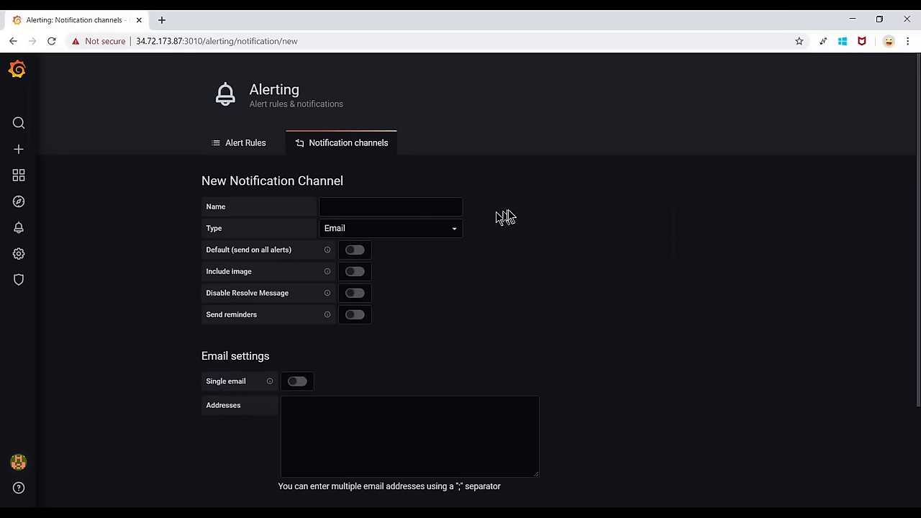
scroll(508, 216, down, 2)
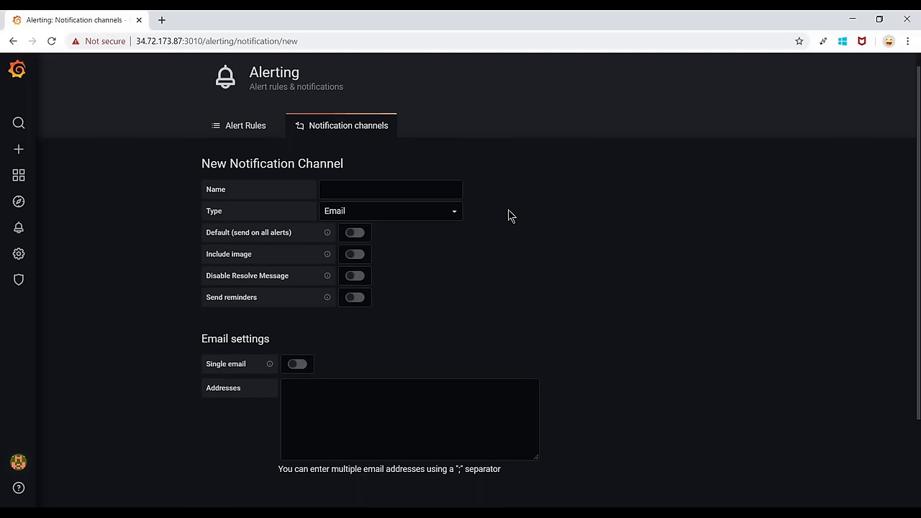
scroll(508, 215, up, 1)
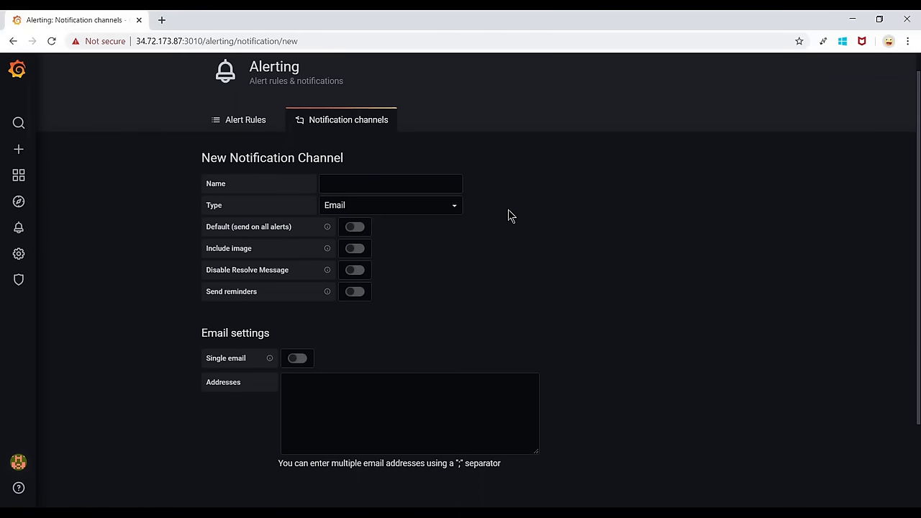
click(386, 183)
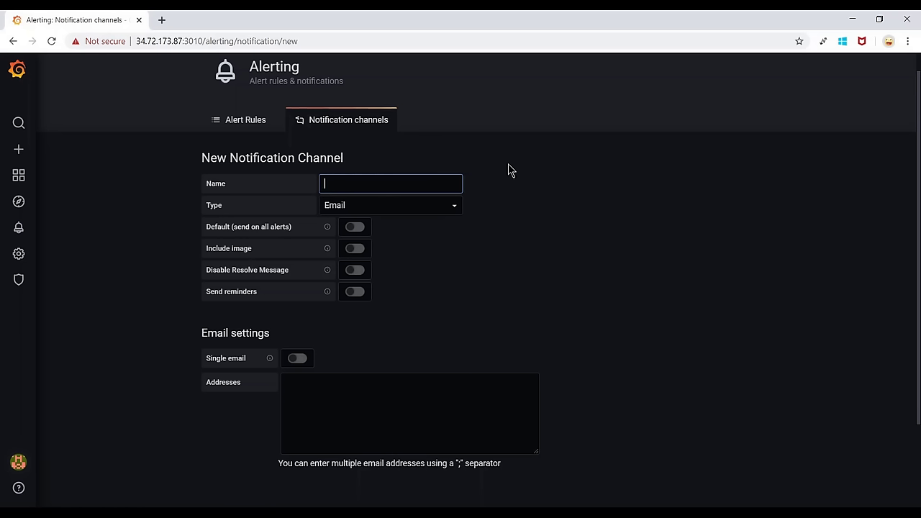
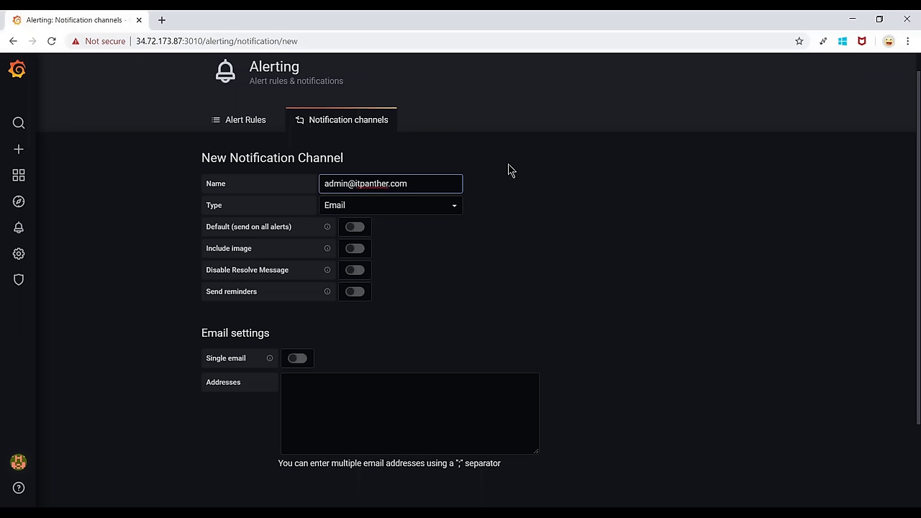
Set the channel type to Email and switch on Default (send on all alerts)
click(454, 209)
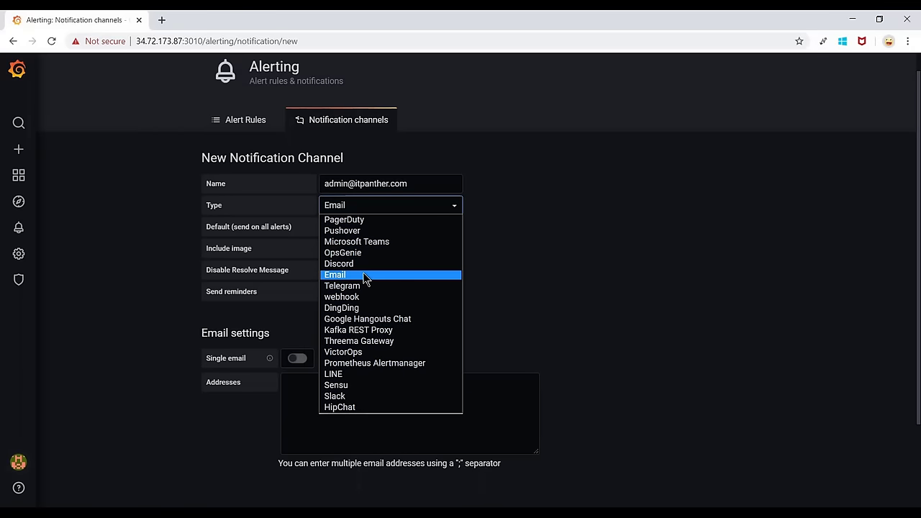
click(364, 278)
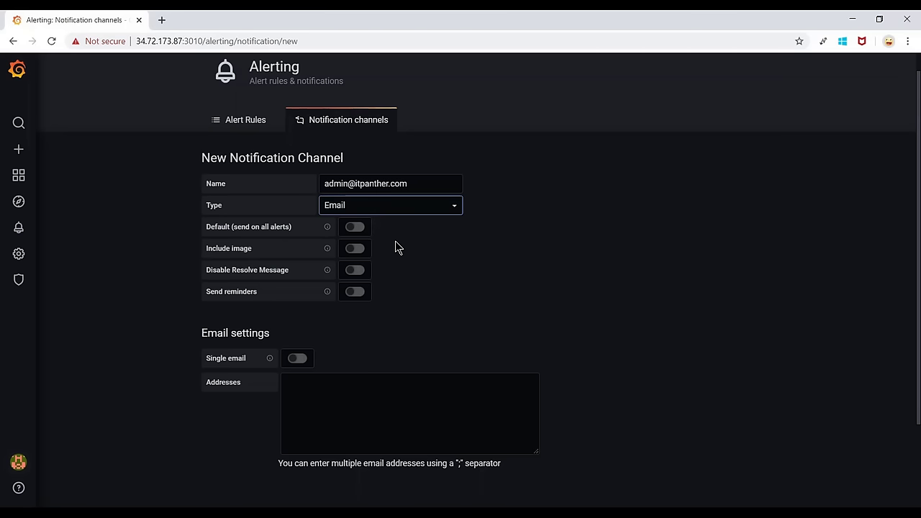
scroll(398, 247, down, 1)
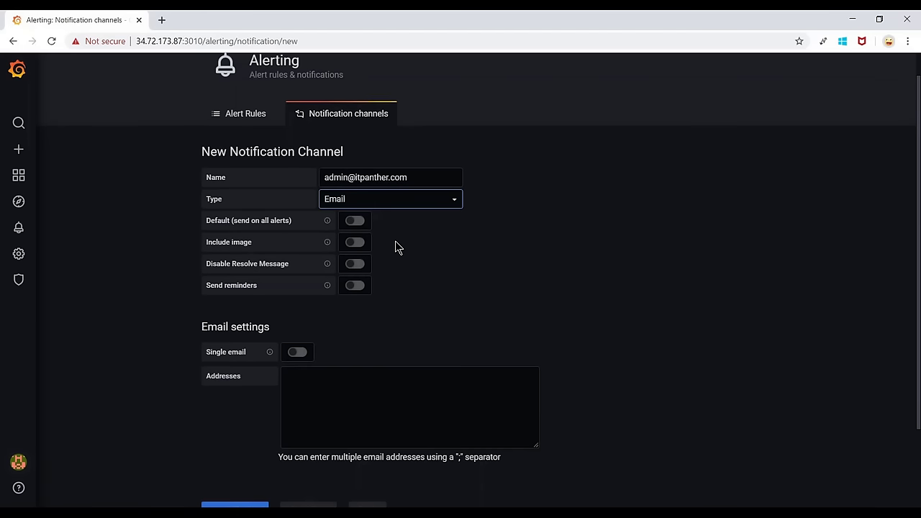
click(358, 216)
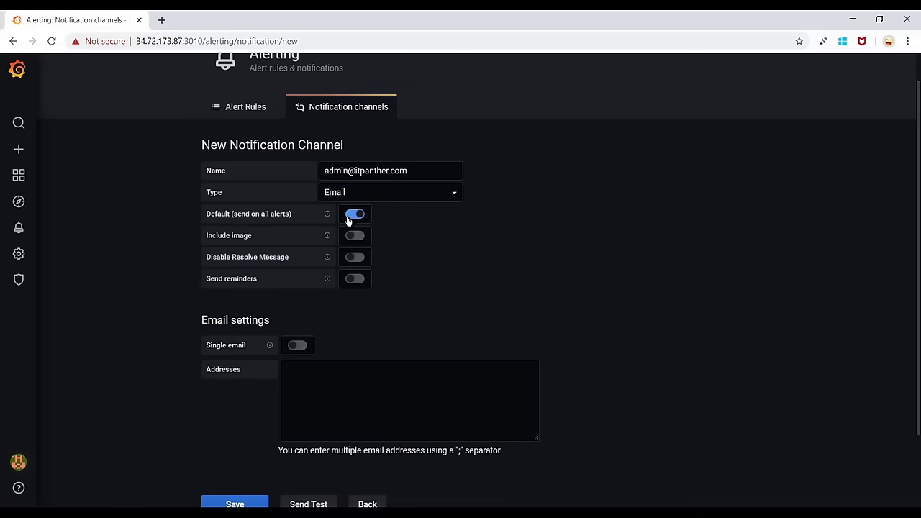
scroll(460, 264, down, 2)
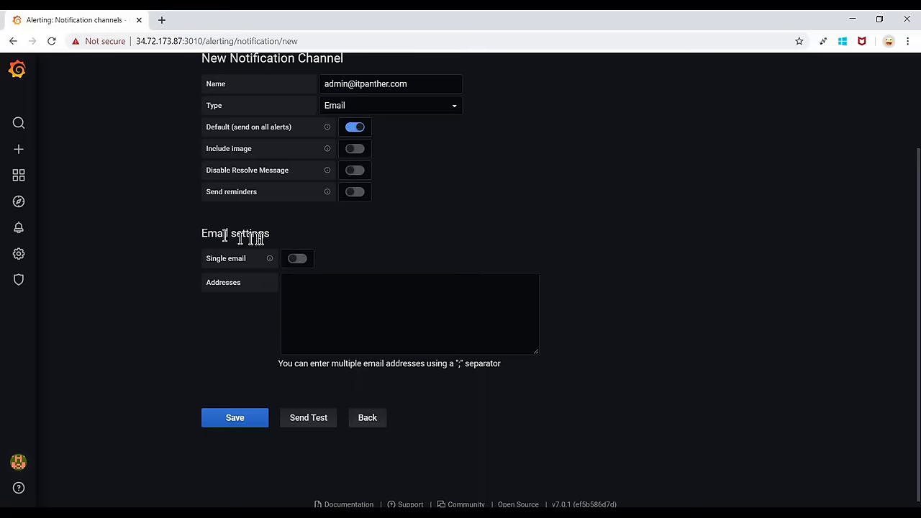
Fill the Addresses box with three recipient e-mail addresses separated by semicolons
click(300, 285)
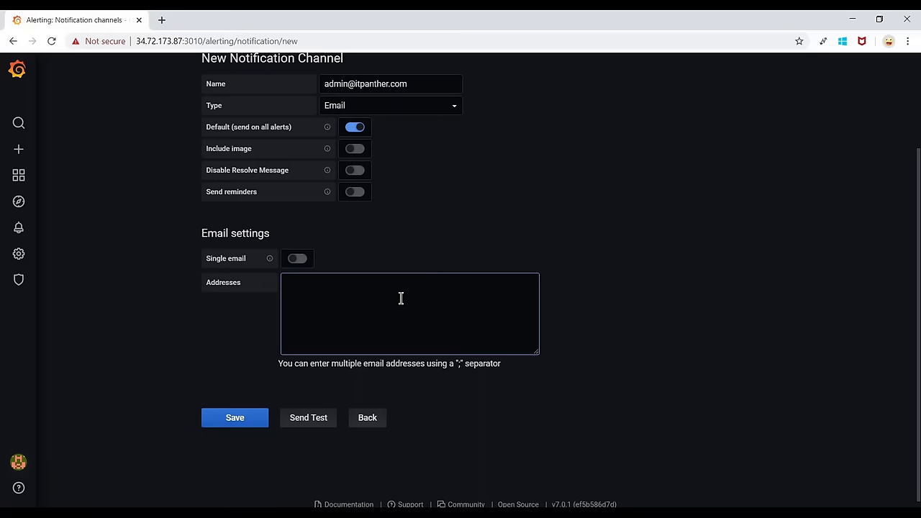
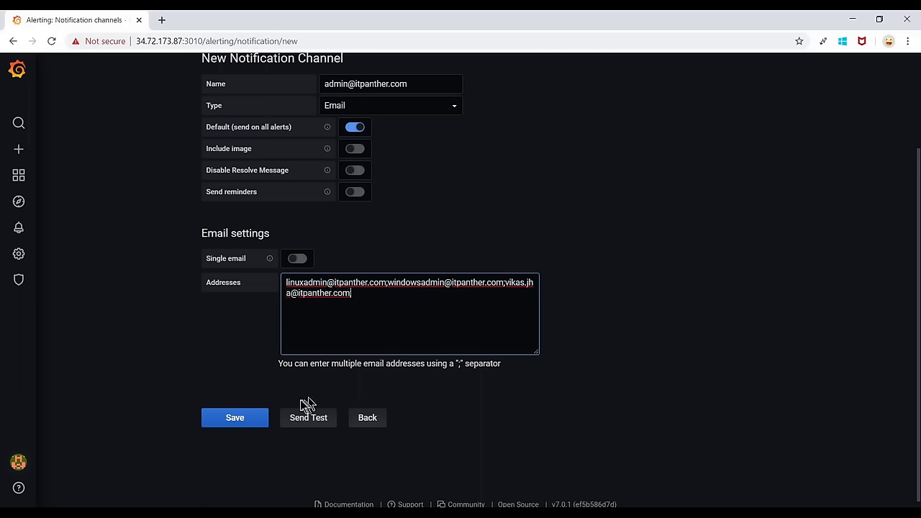
text(;)
scroll(494, 230, up, 1)
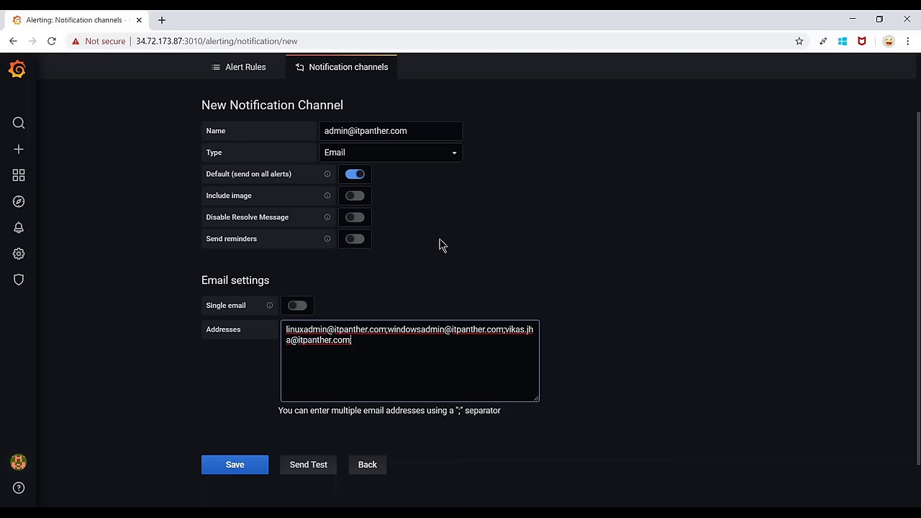
text(;)
text(;)
Save the new channel, then rename it to 'admin' and save the update
click(243, 468)
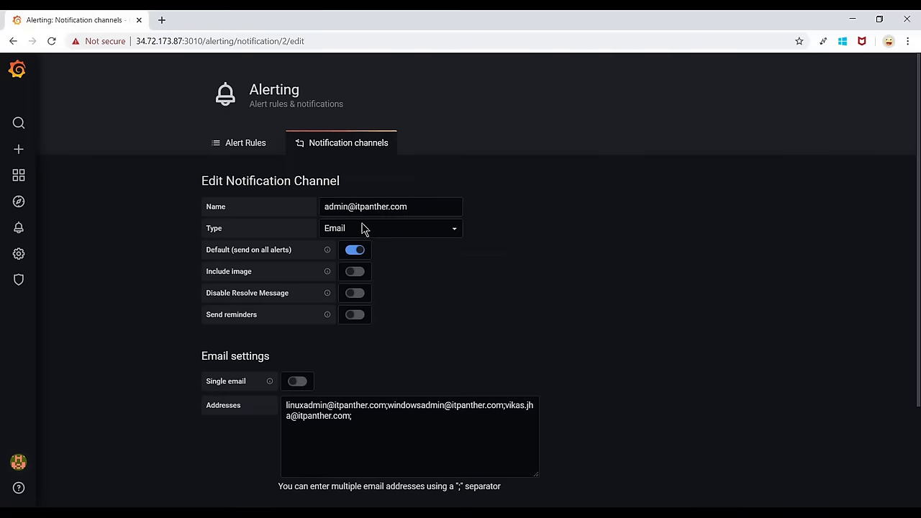
drag(424, 208, 348, 213)
key(BackSpace)
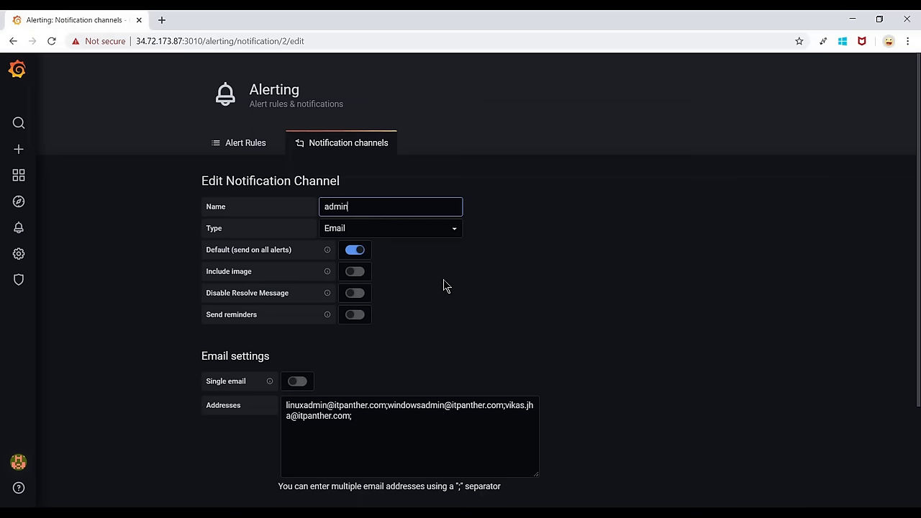
scroll(444, 286, down, 2)
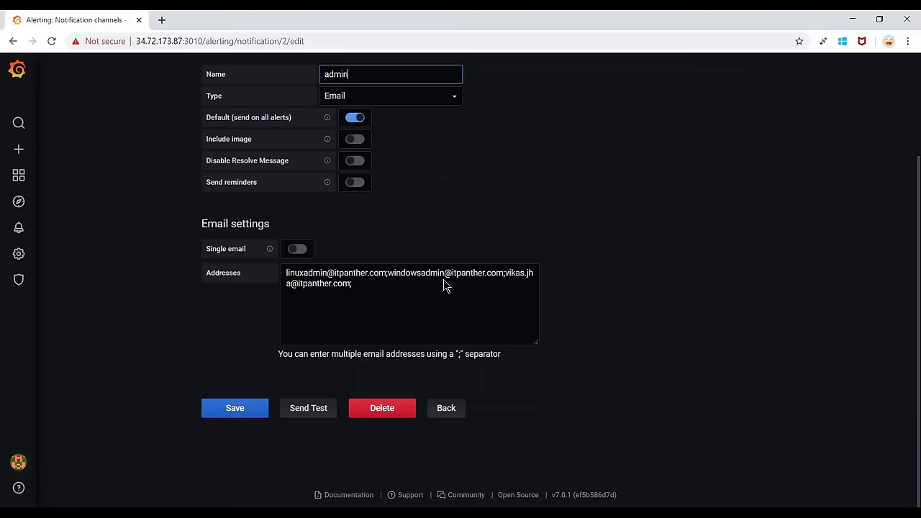
click(236, 409)
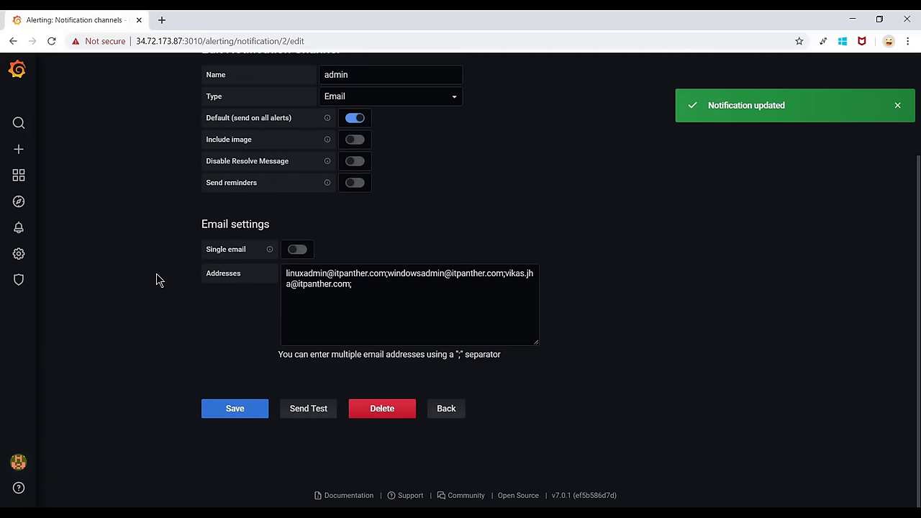
scroll(157, 280, up, 2)
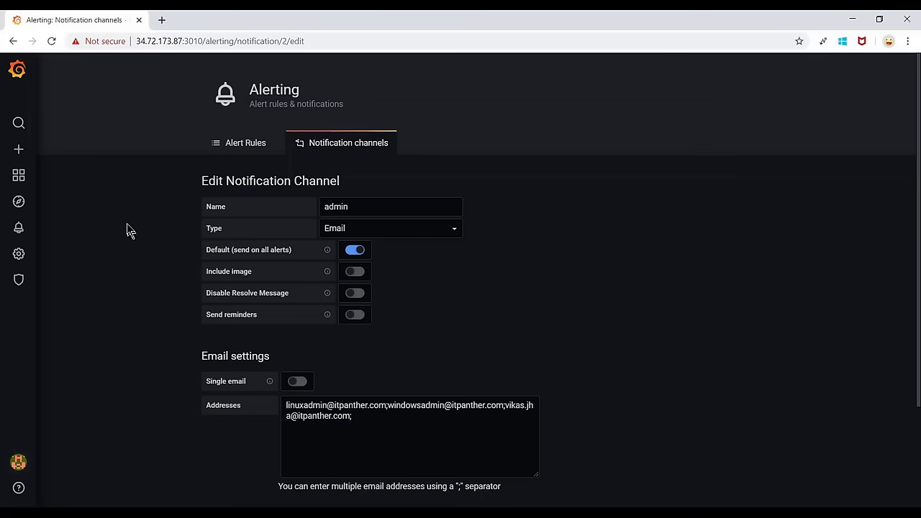
Create a new dashboard with a new panel querying the InfluxDB_demo data source
mouse_move(19, 149)
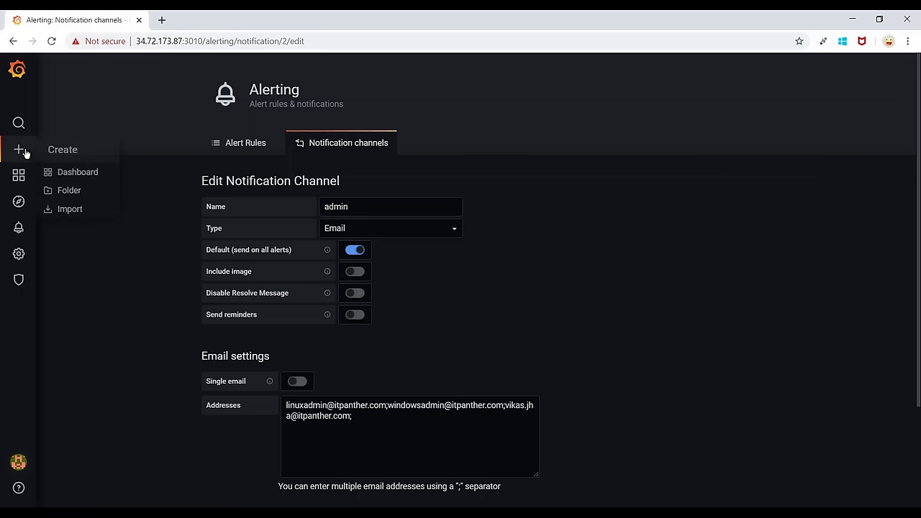
click(79, 176)
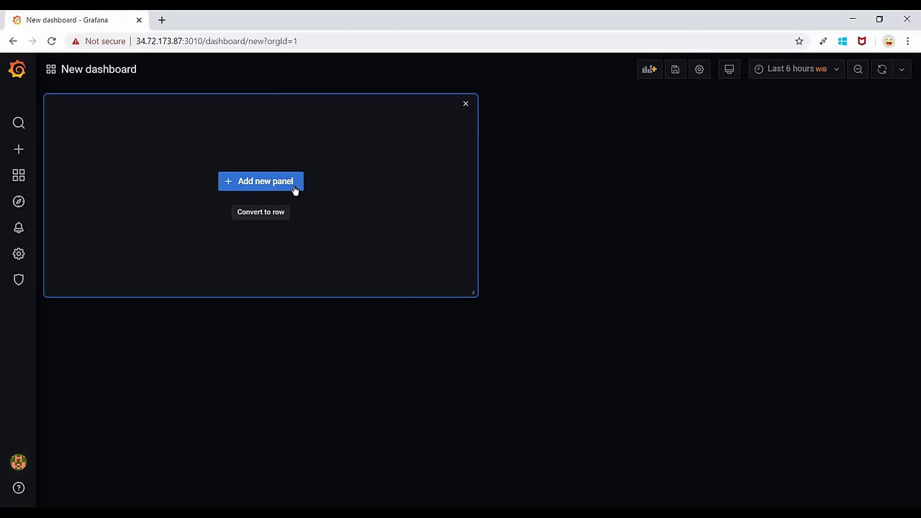
click(294, 189)
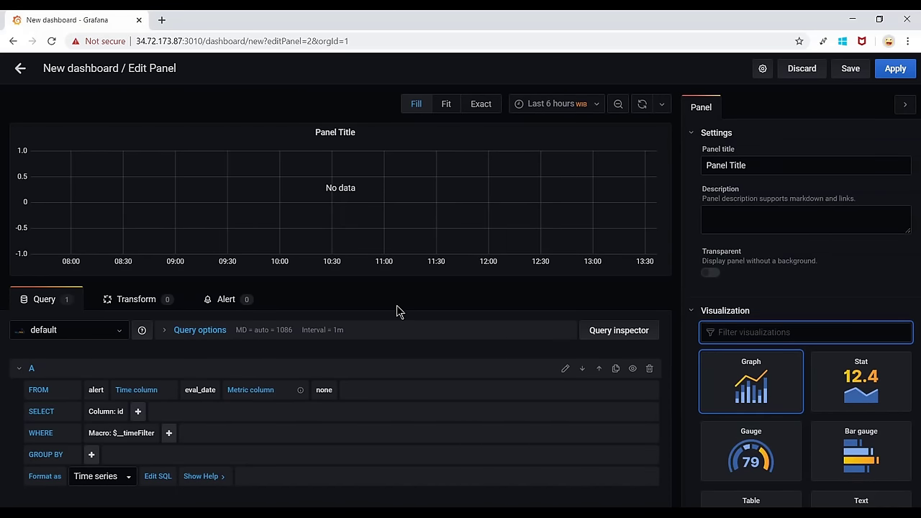
click(121, 339)
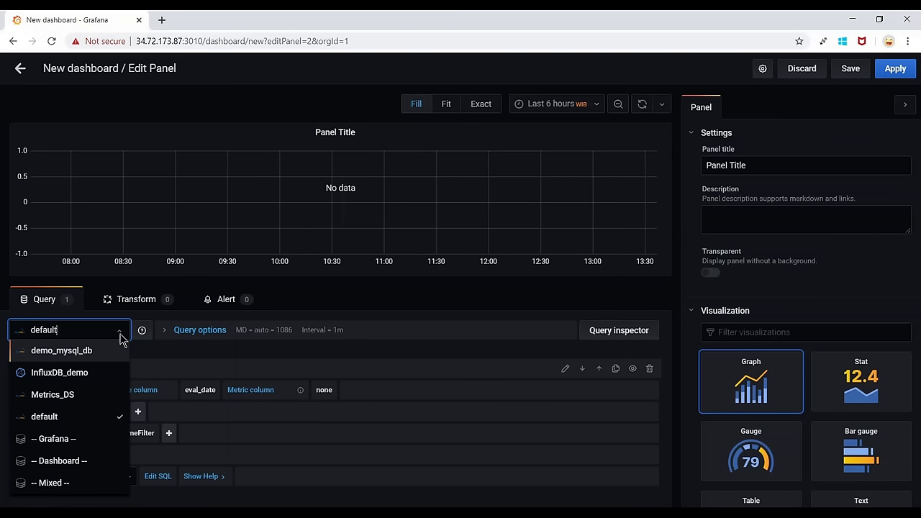
click(80, 376)
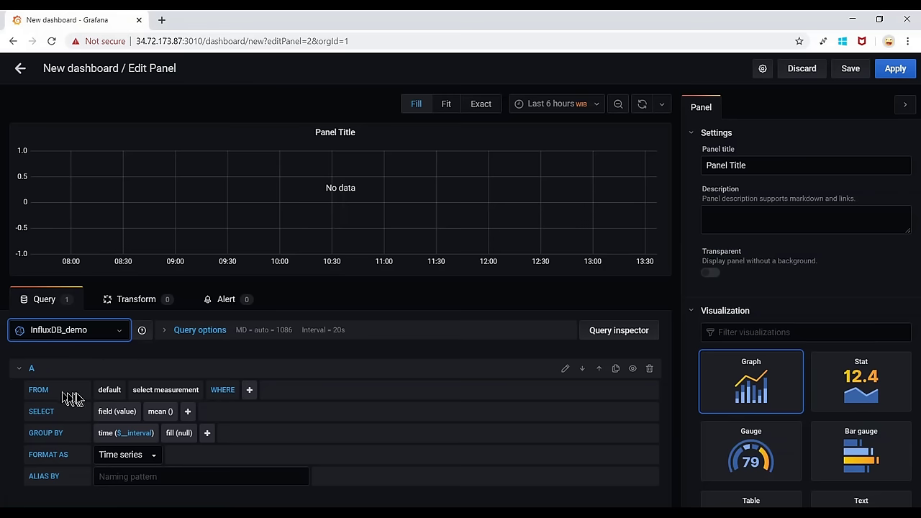
Set the query to FROM autogen cpu WHERE host = itpanther02
click(109, 390)
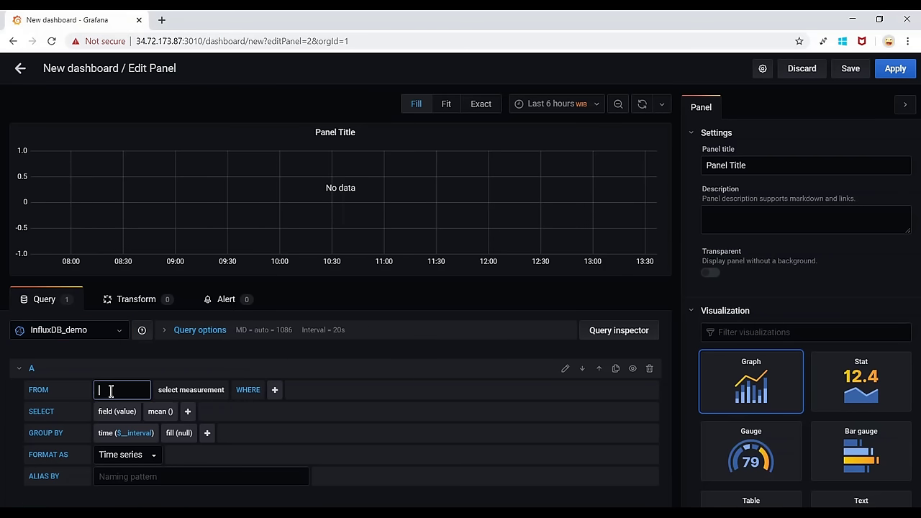
click(115, 425)
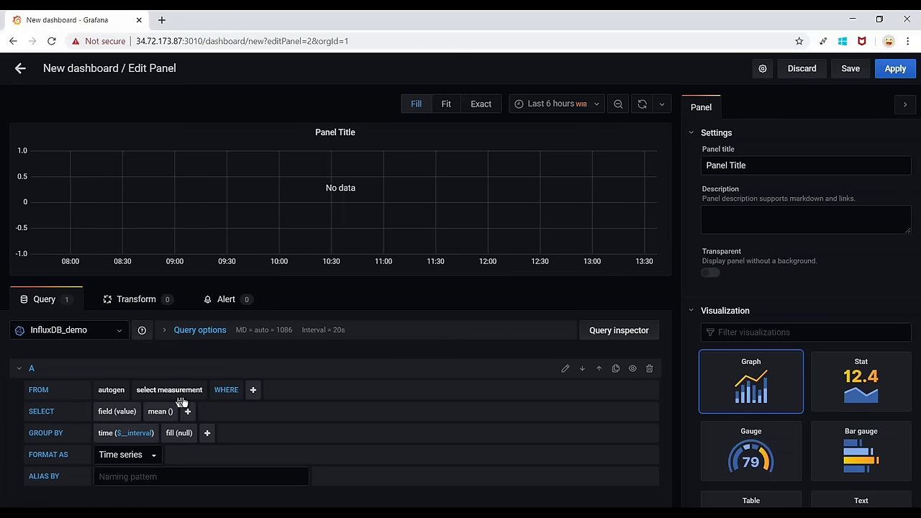
click(188, 396)
click(160, 412)
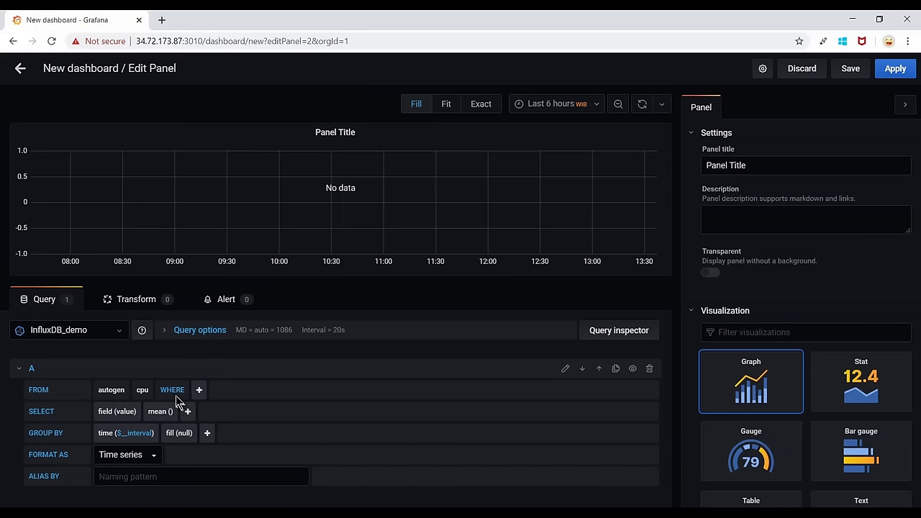
click(199, 391)
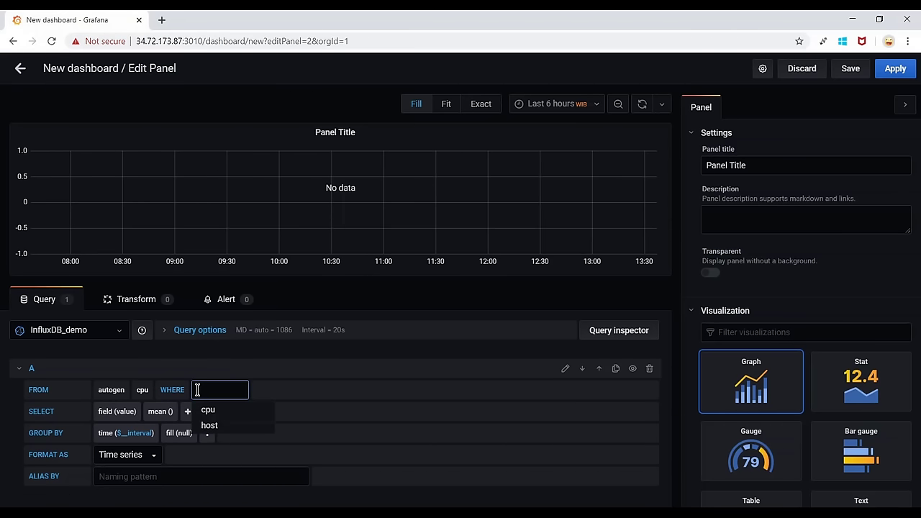
click(209, 426)
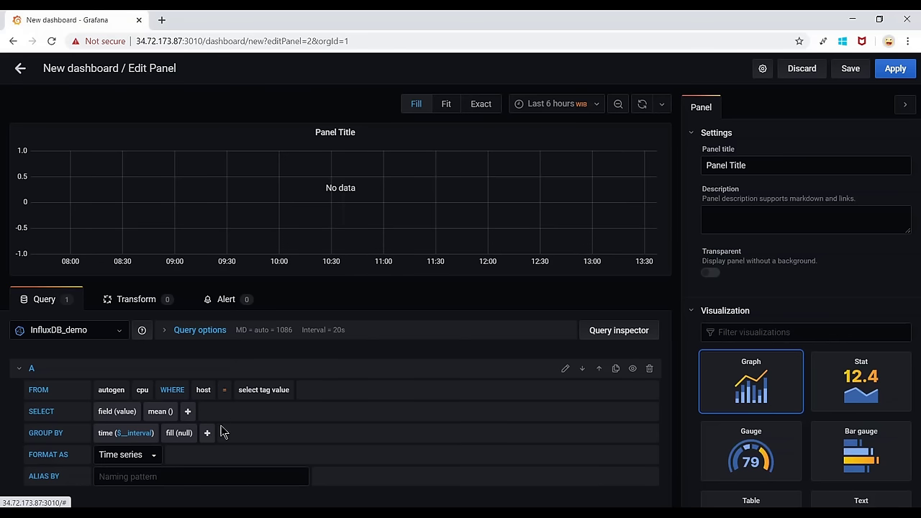
click(265, 394)
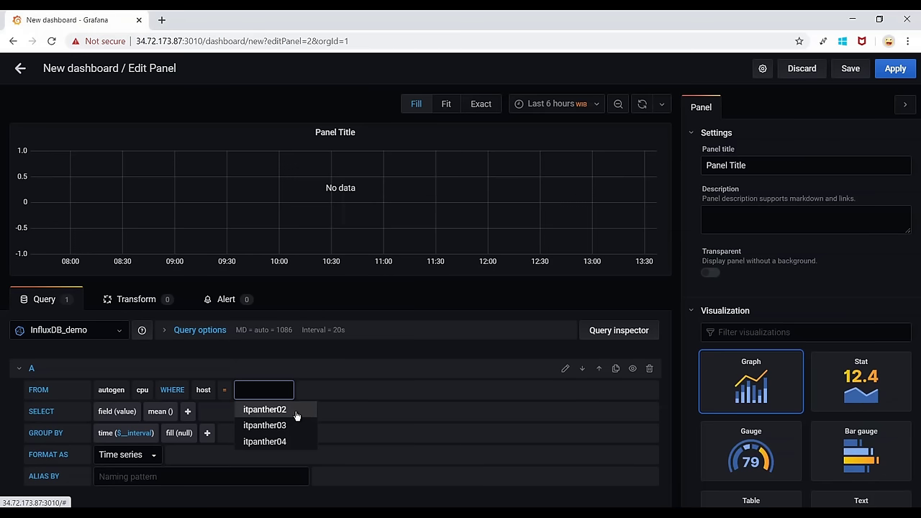
click(295, 412)
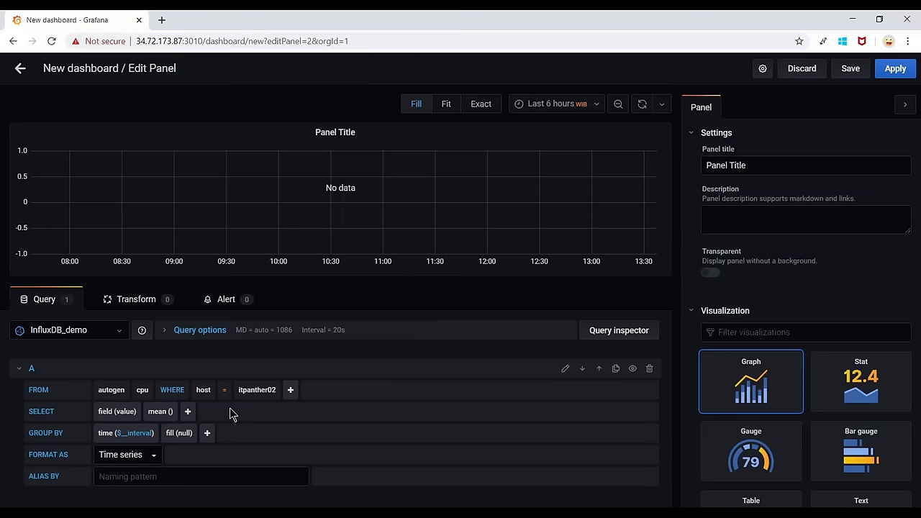
Change the SELECT to max(usage_system), replacing the default mean() aggregation
click(128, 412)
scroll(128, 417, down, 1)
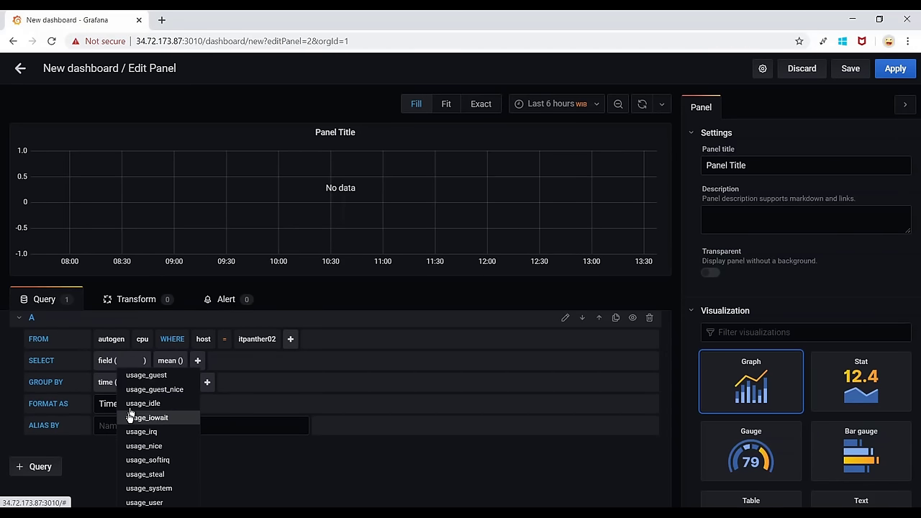
click(176, 489)
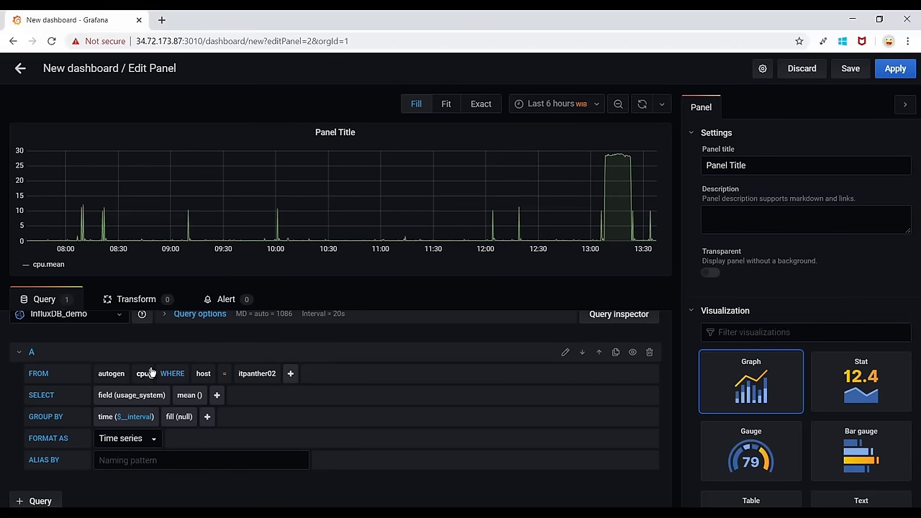
click(190, 397)
click(190, 413)
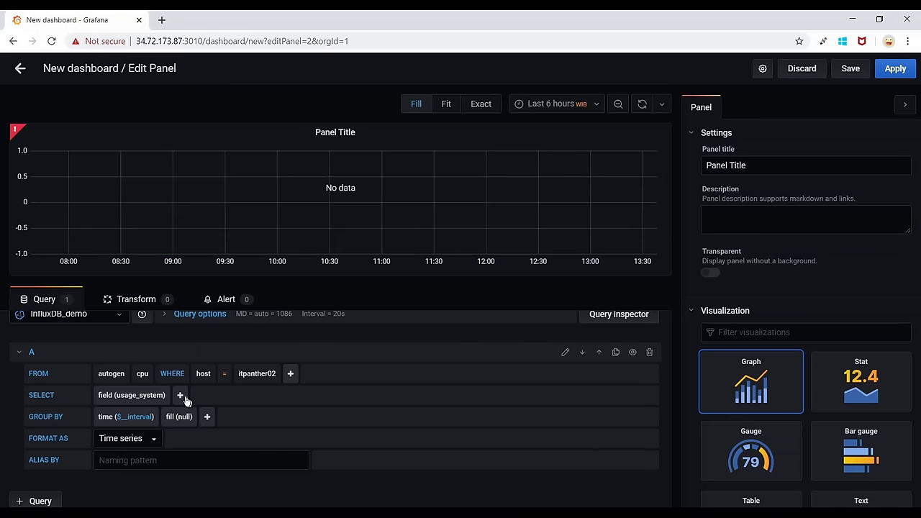
click(180, 395)
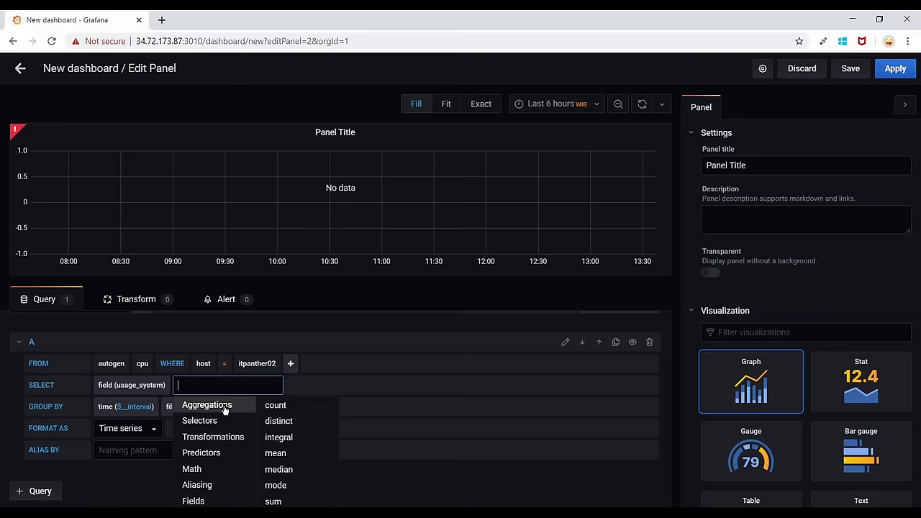
scroll(225, 409, down, 1)
mouse_move(219, 416)
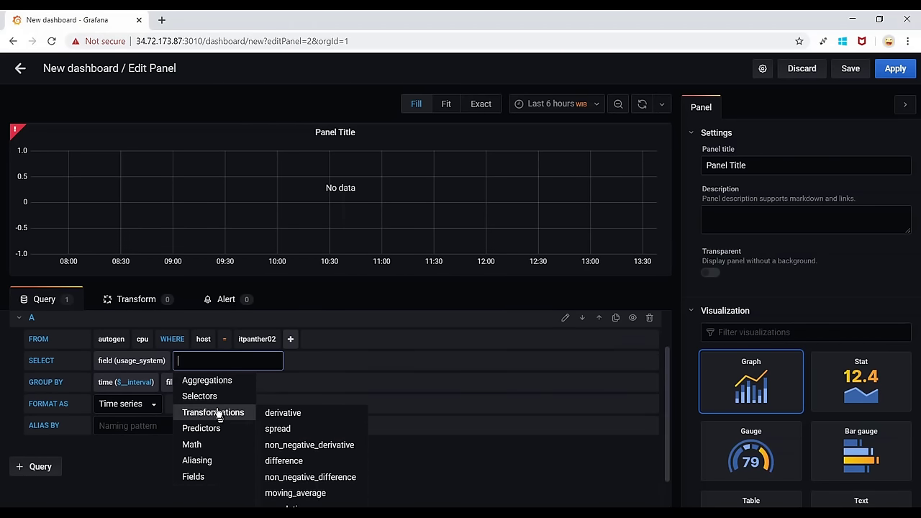
scroll(217, 414, up, 1)
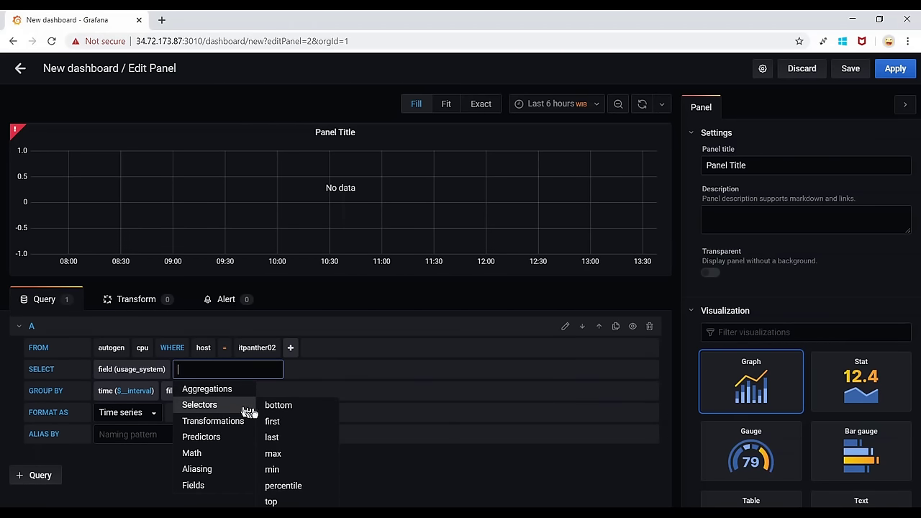
click(285, 455)
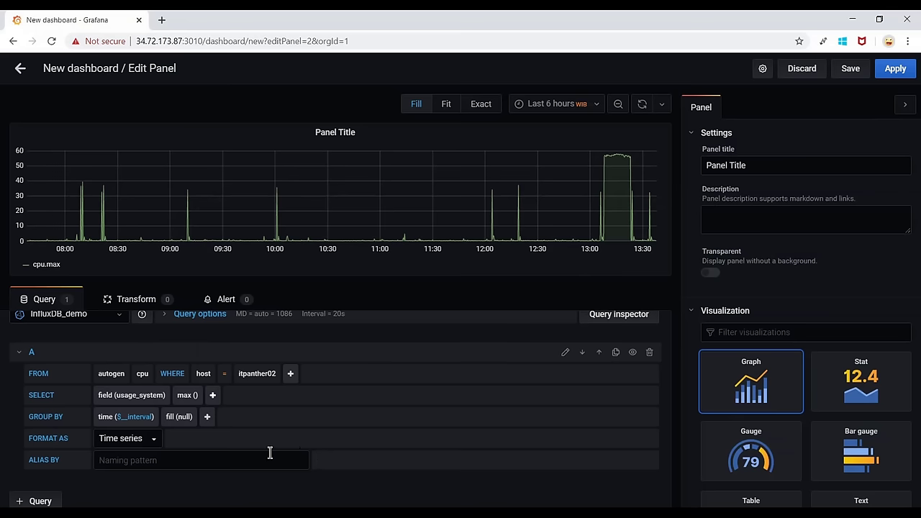
Change the GROUP BY time interval from $__interval to 1m
scroll(270, 452, up, 1)
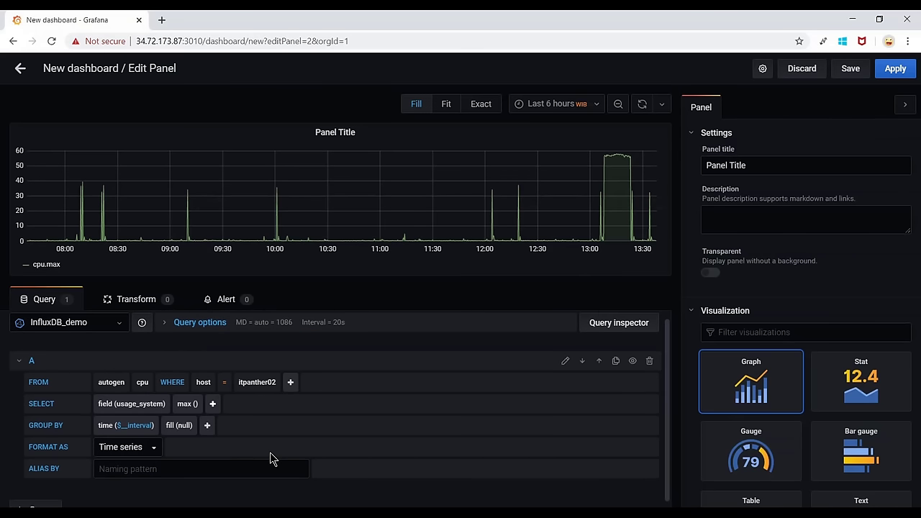
click(134, 428)
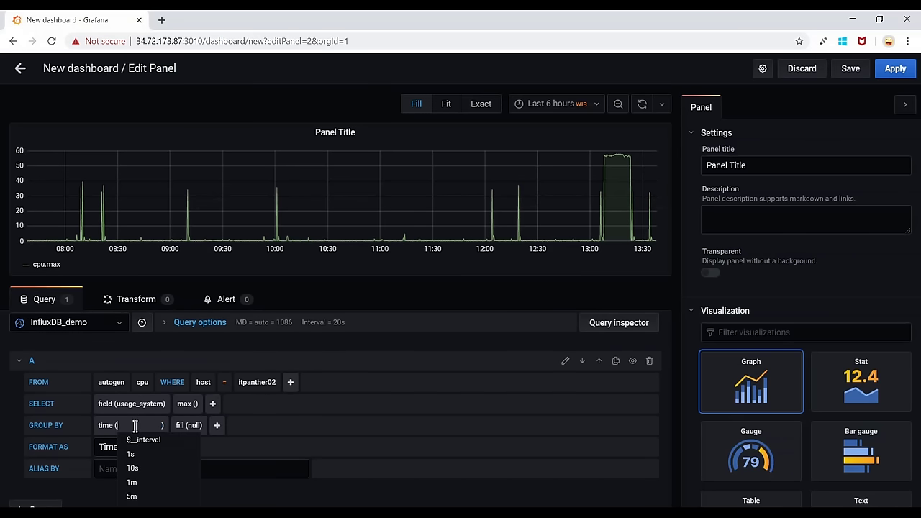
click(132, 482)
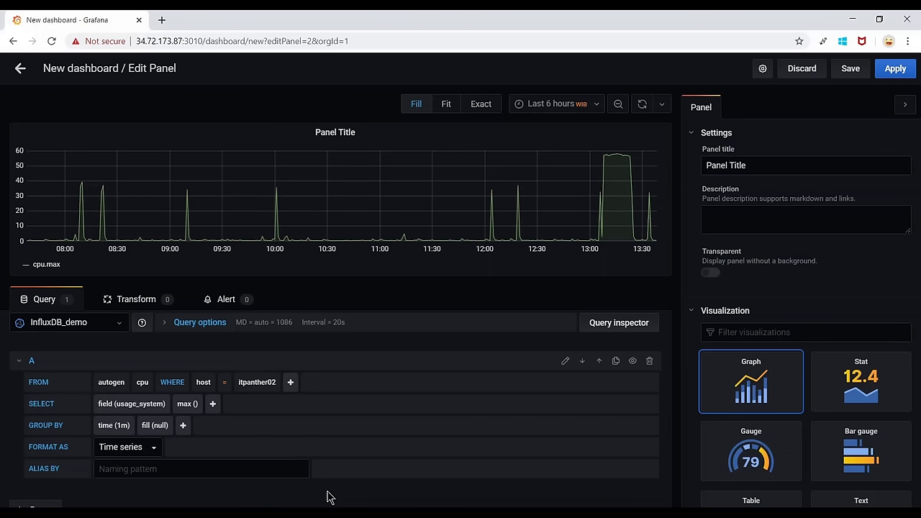
scroll(328, 492, down, 1)
scroll(329, 492, up, 2)
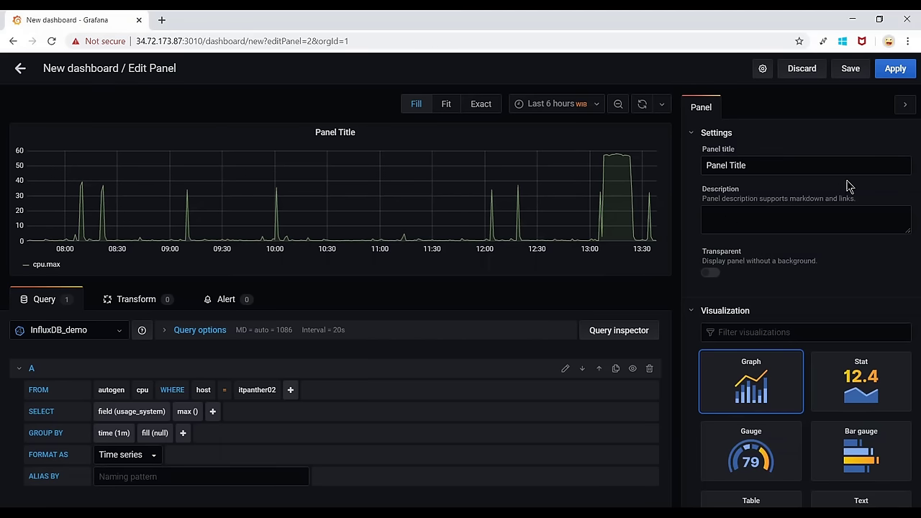
Retitle the panel 'CPU Utilization Panel'
click(775, 168)
drag(773, 168, 655, 171)
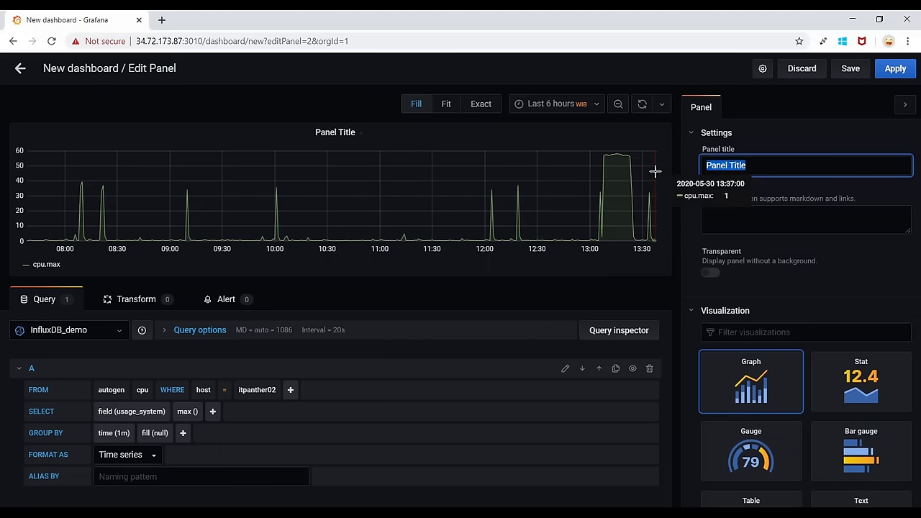
text(CPU Utilization Panel)
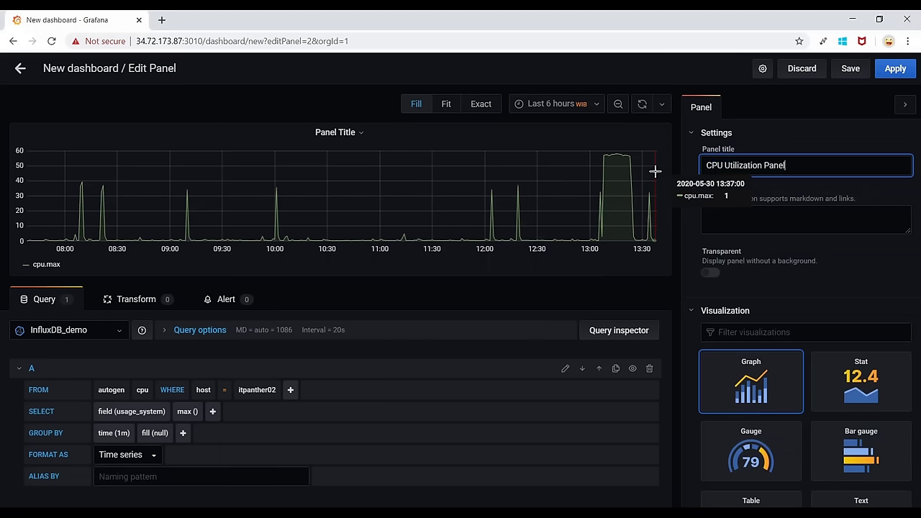
click(422, 503)
scroll(422, 502, down, 1)
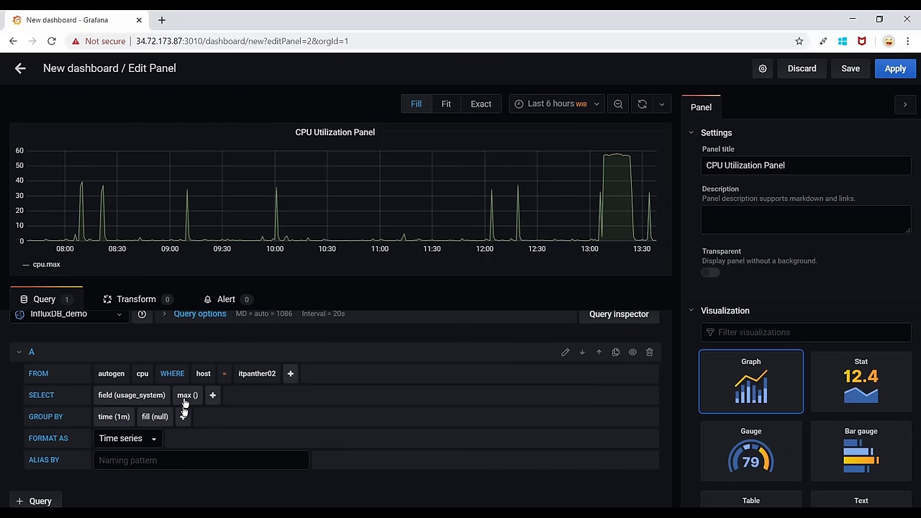
Toggle query A open and closed, leaving it collapsed to its one-line summary
click(19, 354)
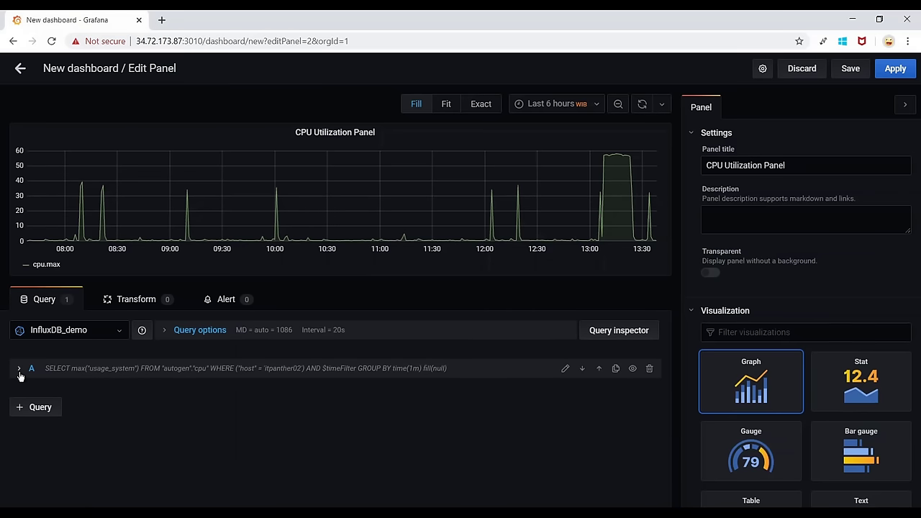
click(20, 369)
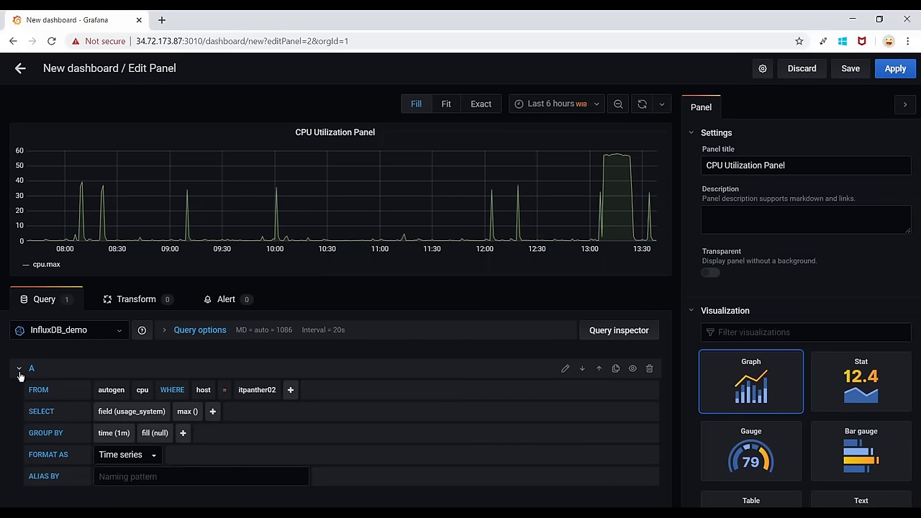
click(20, 369)
click(20, 370)
click(21, 370)
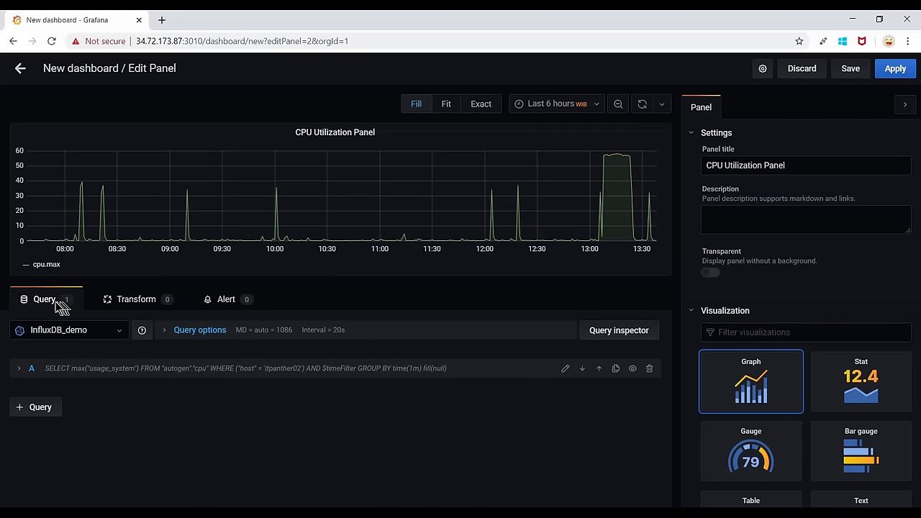
Add an alert rule to the panel, keeping its default name 'CPU Utilization Panel alert'
click(226, 301)
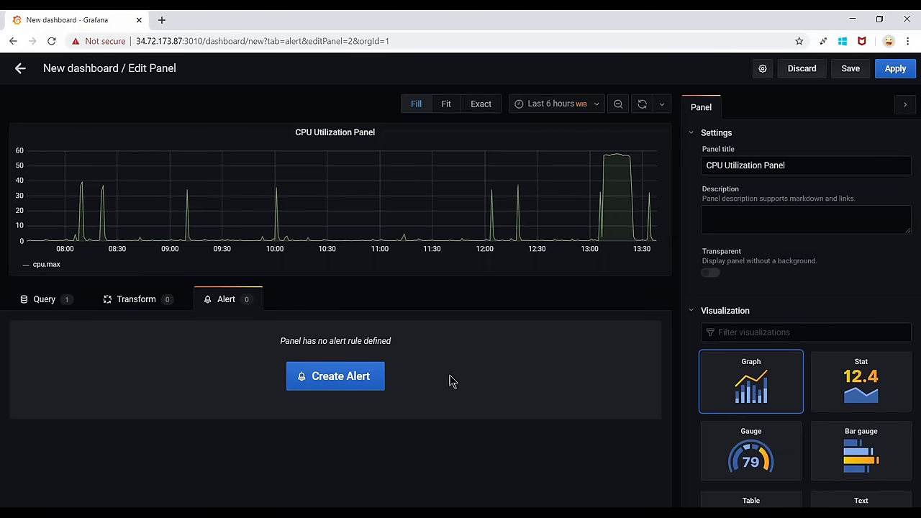
click(344, 383)
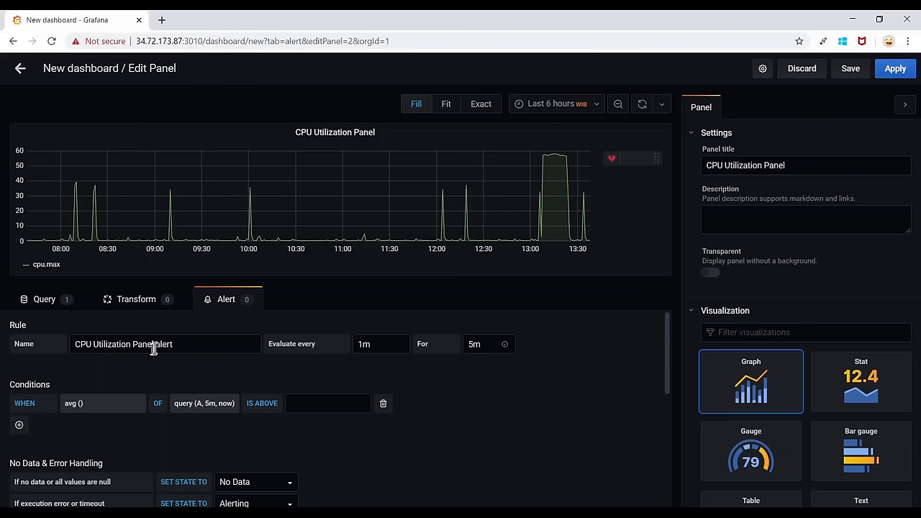
drag(154, 344, 60, 344)
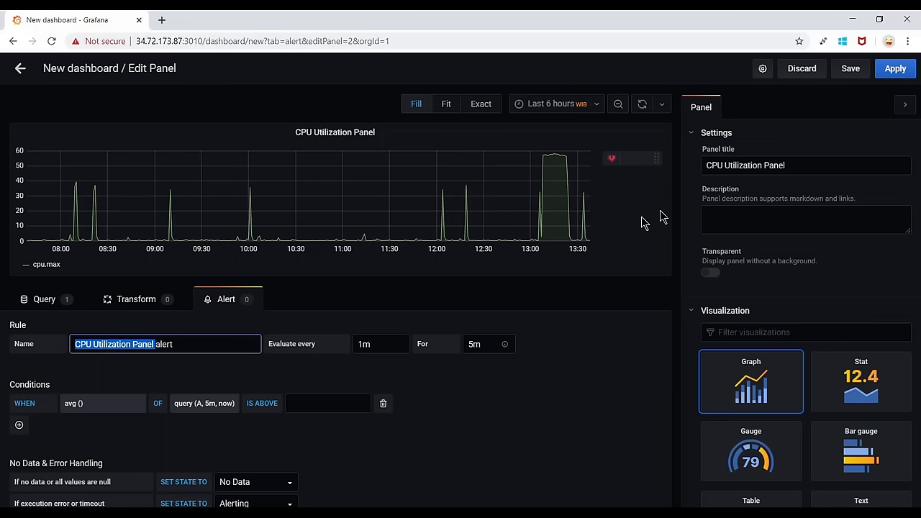
click(209, 344)
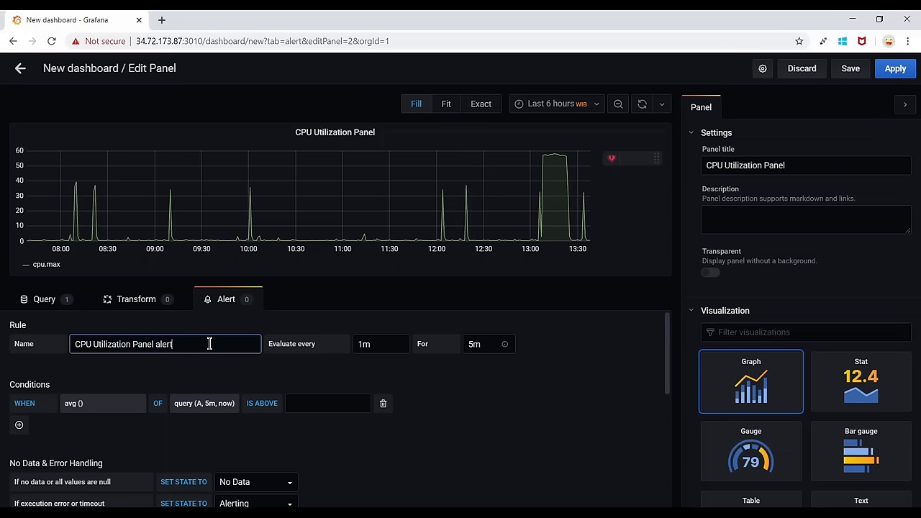
double_click(164, 344)
click(193, 343)
drag(194, 343, 62, 344)
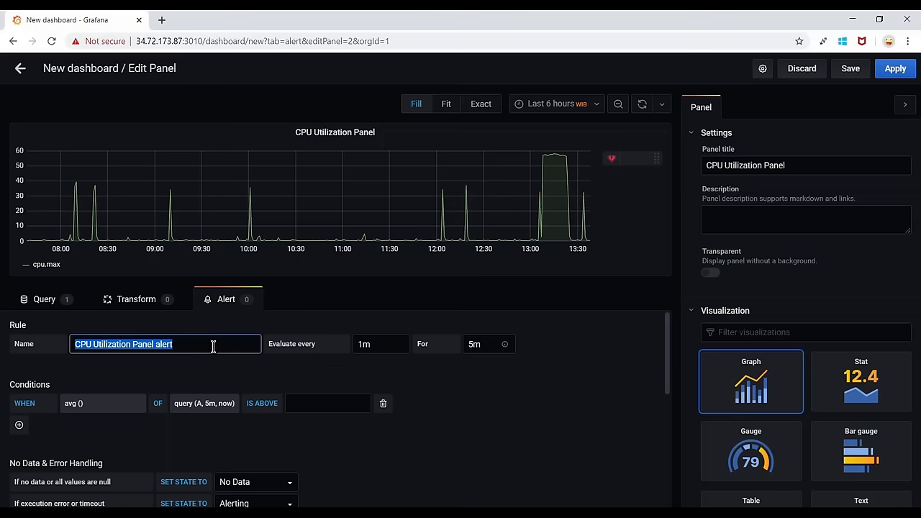
click(213, 345)
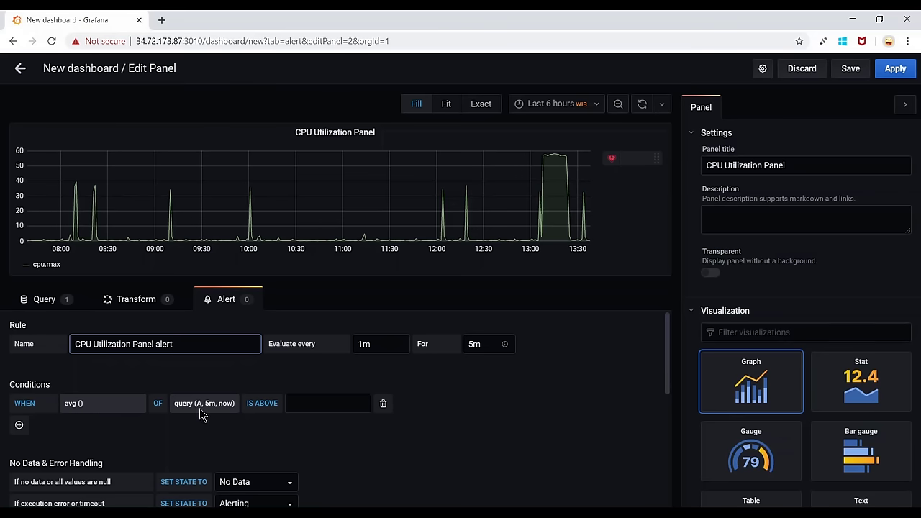
click(44, 301)
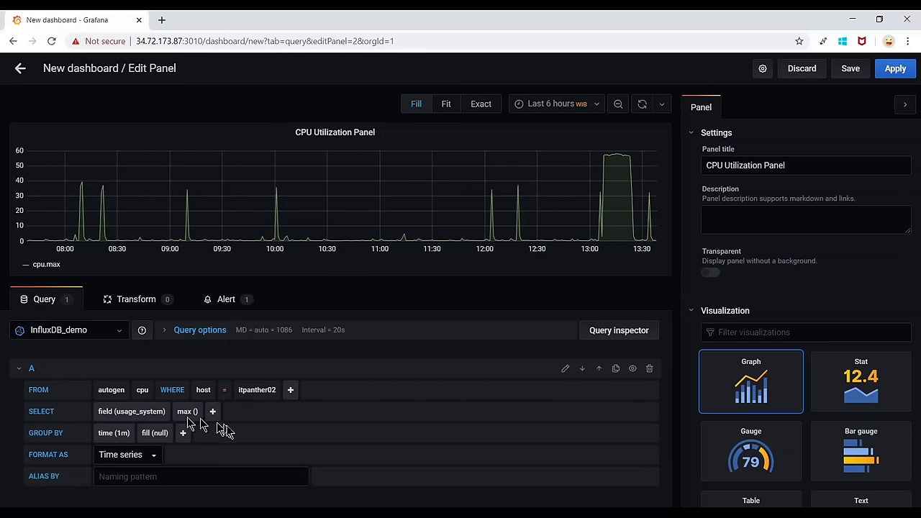
click(228, 298)
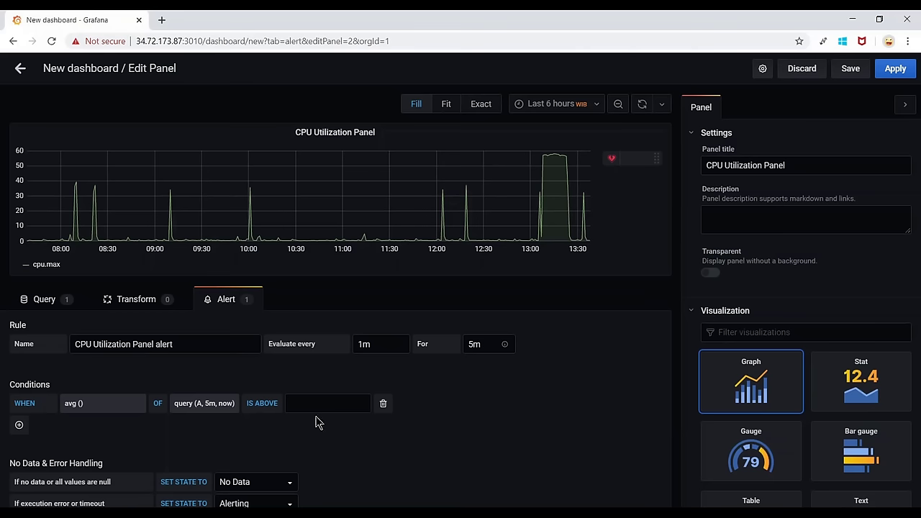
Change the alert condition to max() of query A over 2m, firing above 40
click(72, 405)
click(90, 435)
click(206, 404)
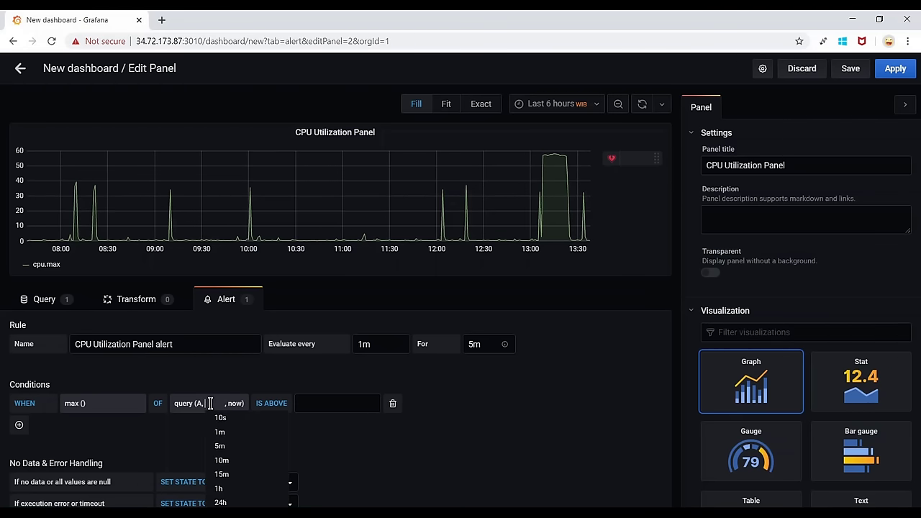
scroll(227, 436, down, 1)
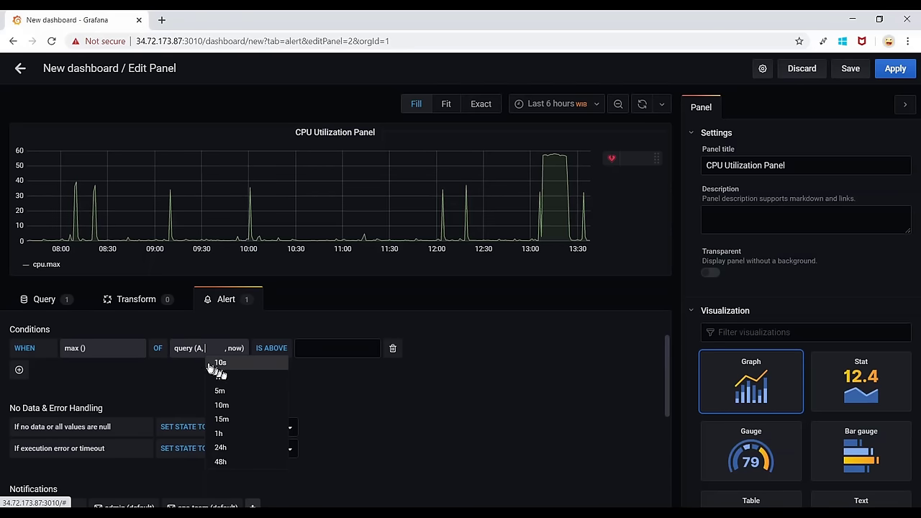
text(2m)
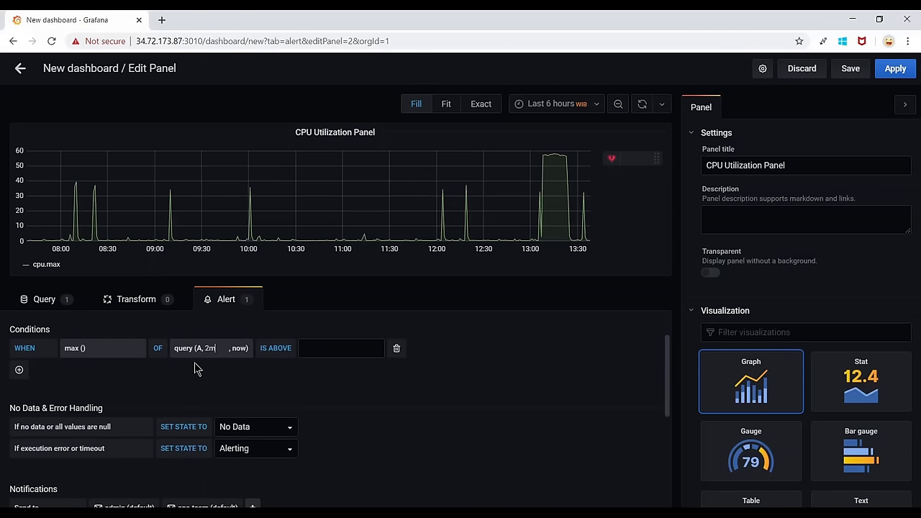
click(252, 377)
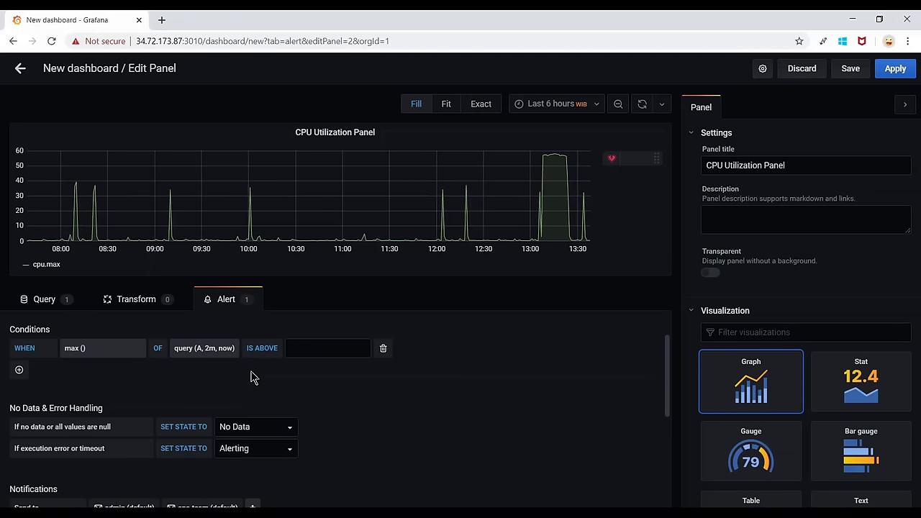
click(319, 351)
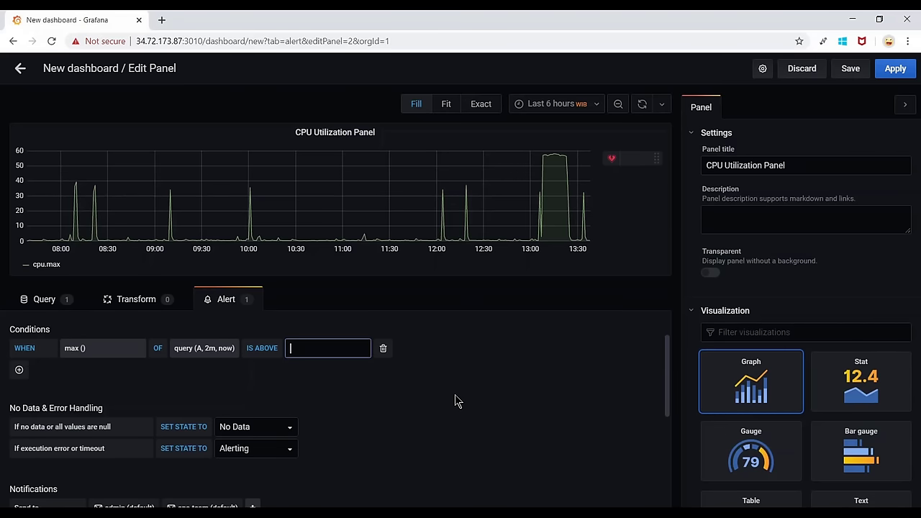
text(40)
click(493, 377)
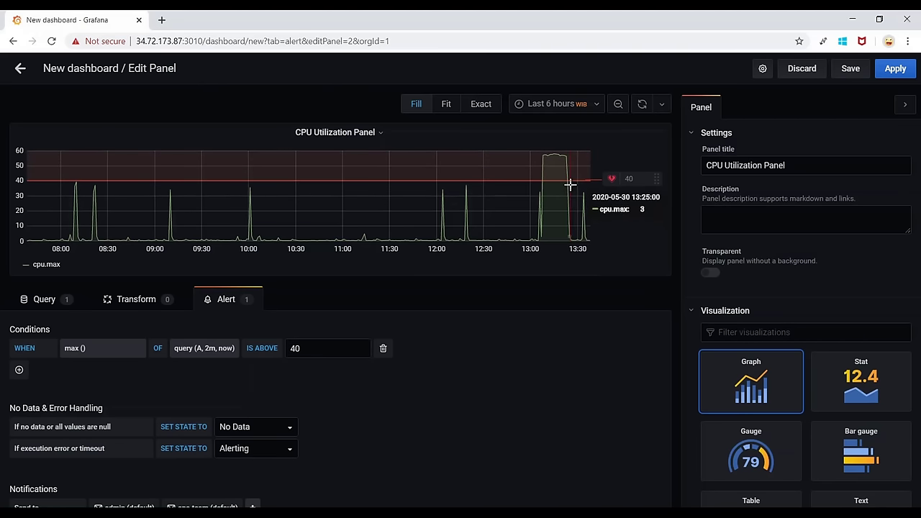
Change the alert rule's For duration from 5m to 2m
scroll(523, 328, up, 1)
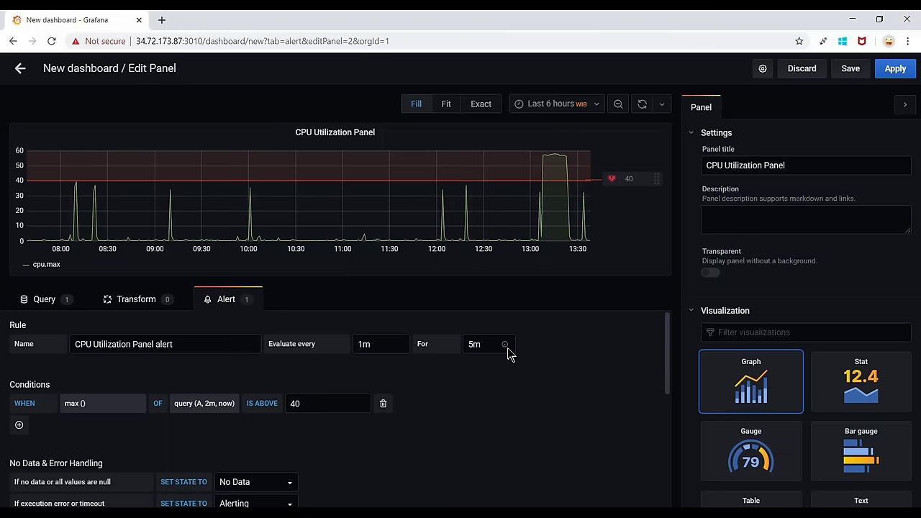
mouse_move(505, 343)
mouse_move(507, 347)
click(469, 345)
text(2)
click(503, 377)
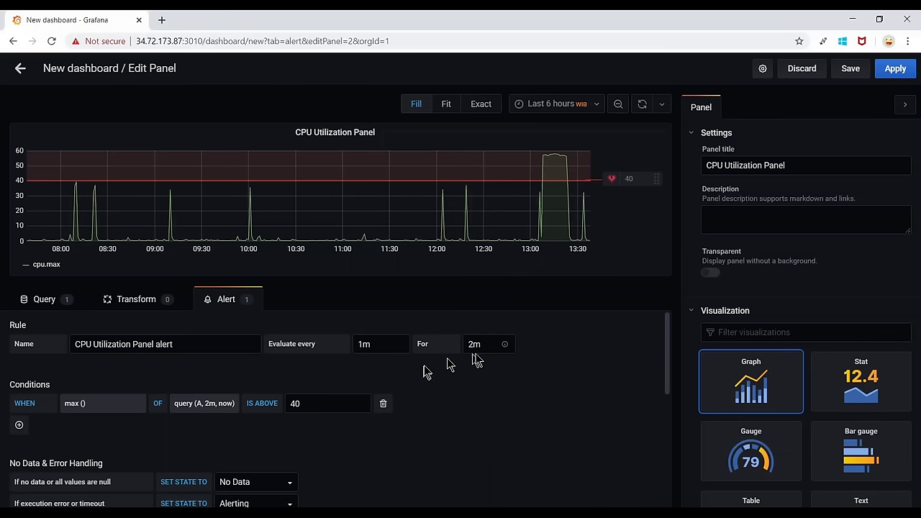
scroll(556, 355, down, 5)
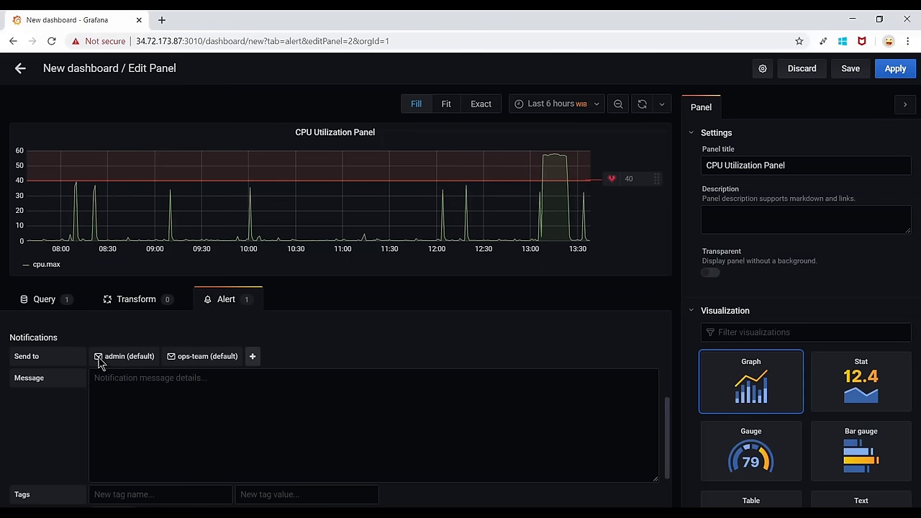
drag(178, 356, 218, 357)
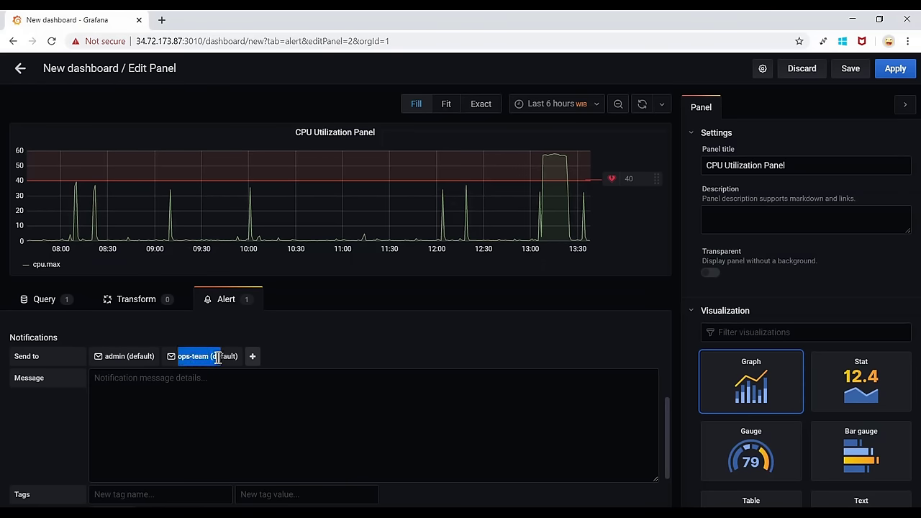
click(107, 357)
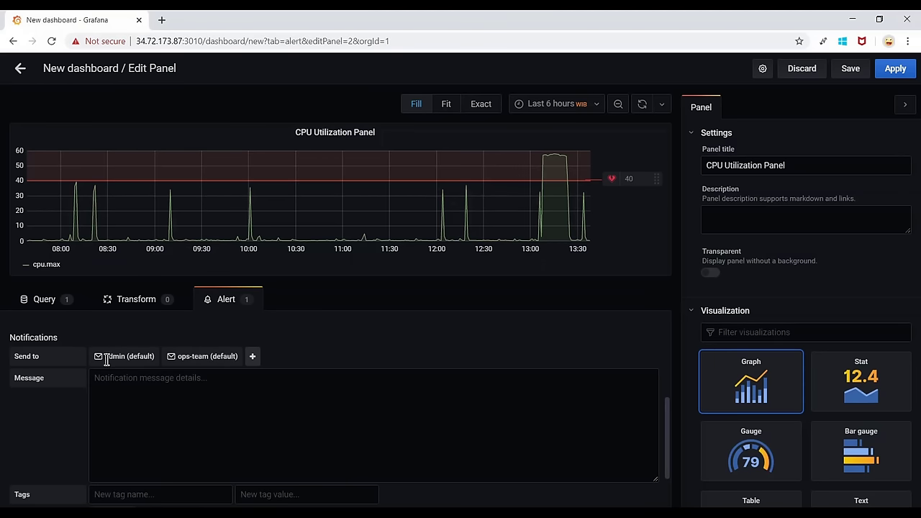
double_click(105, 358)
scroll(195, 402, down, 1)
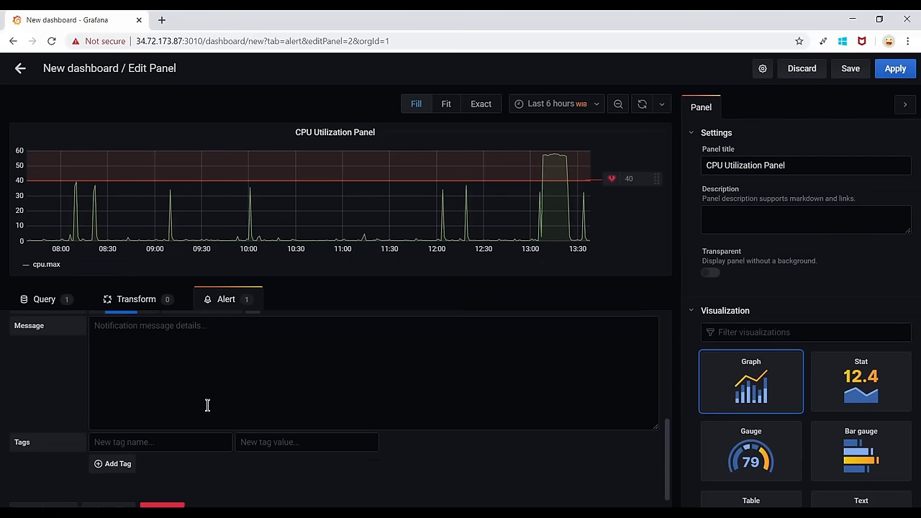
scroll(206, 403, down, 1)
scroll(175, 364, up, 3)
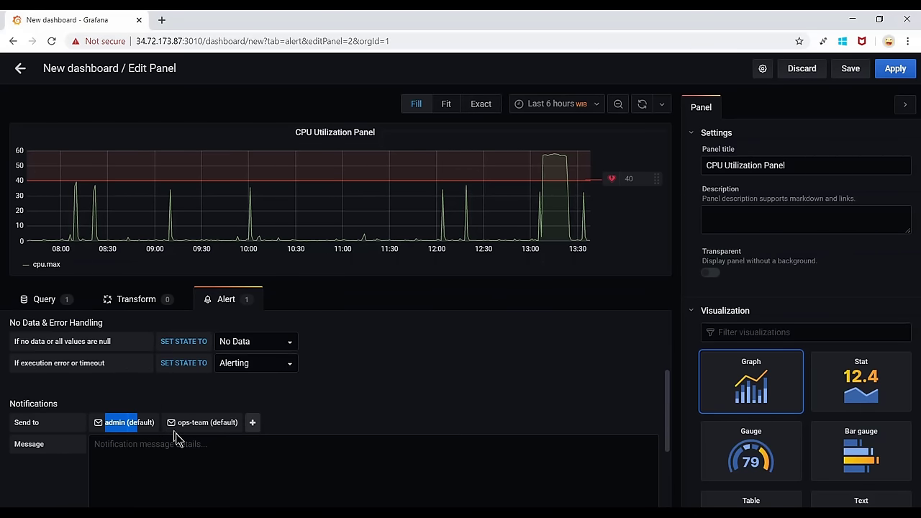
click(221, 422)
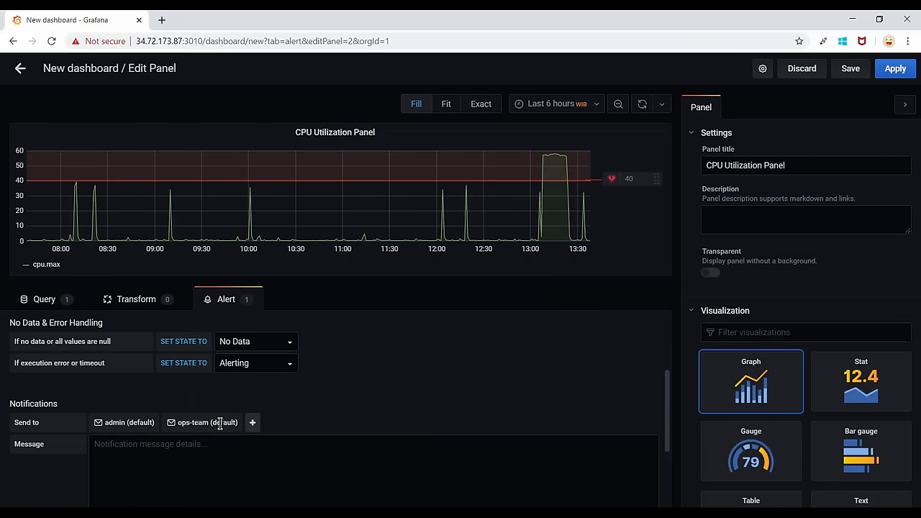
scroll(220, 423, down, 3)
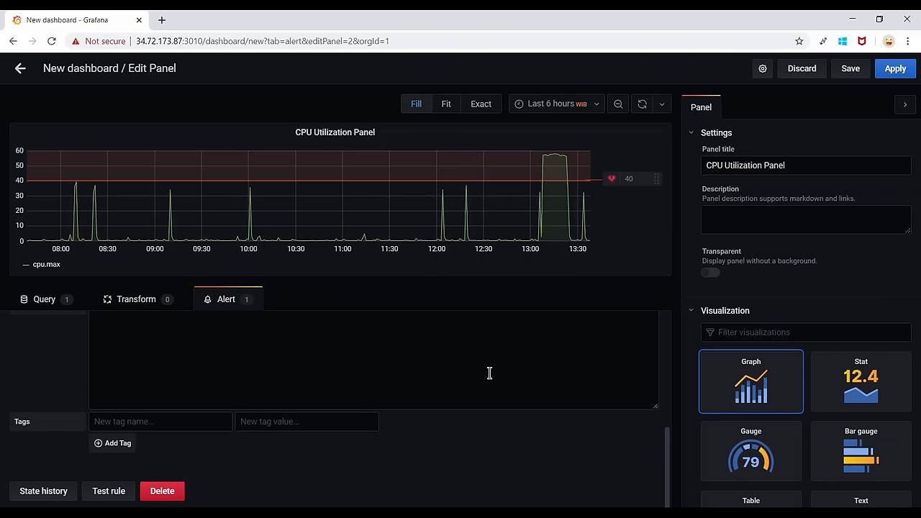
Name the new dashboard 'Demo Alerts', keep the General folder, and save it
click(851, 70)
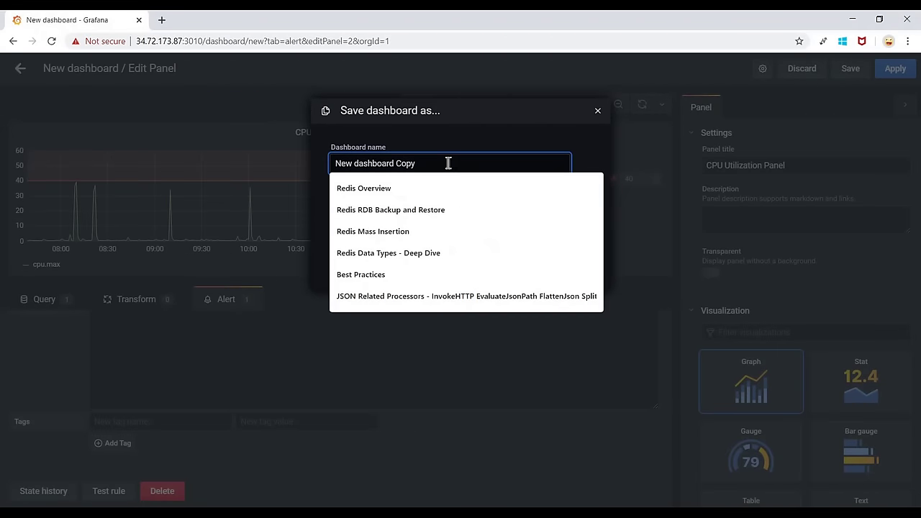
drag(446, 164, 331, 168)
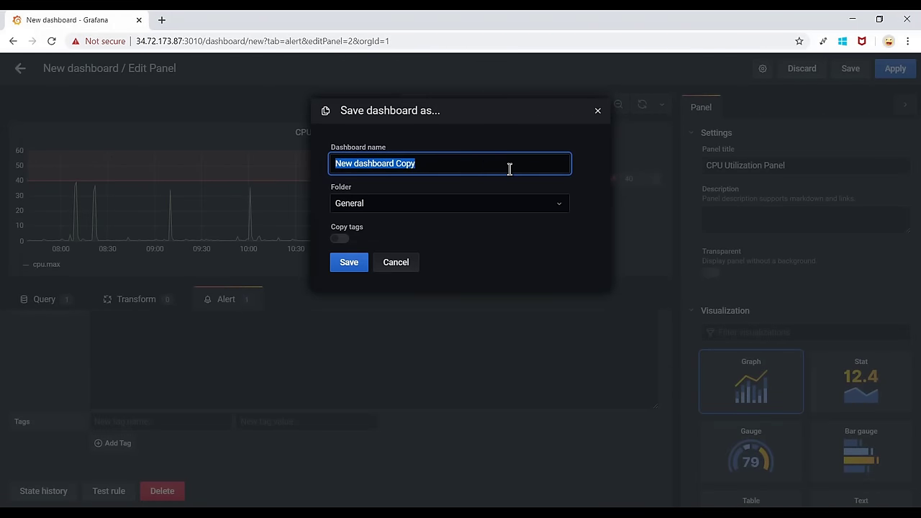
text(Dem)
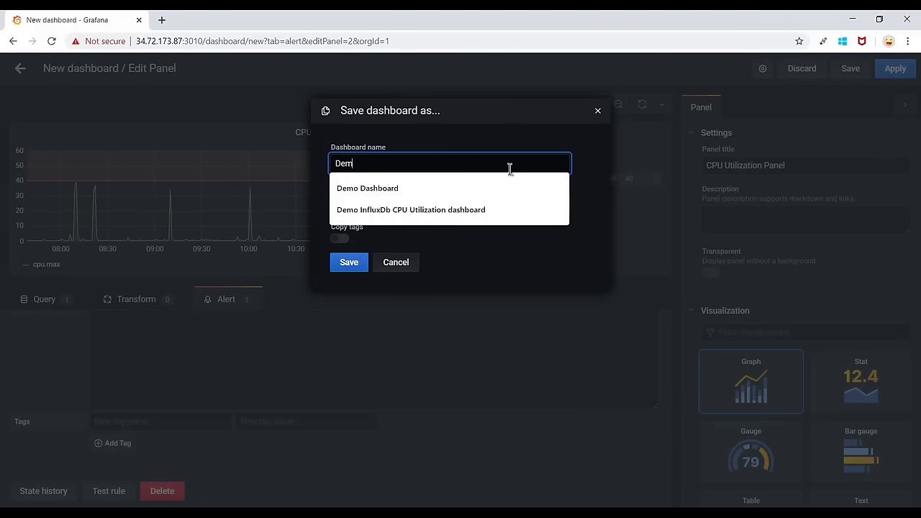
text(o Alerts)
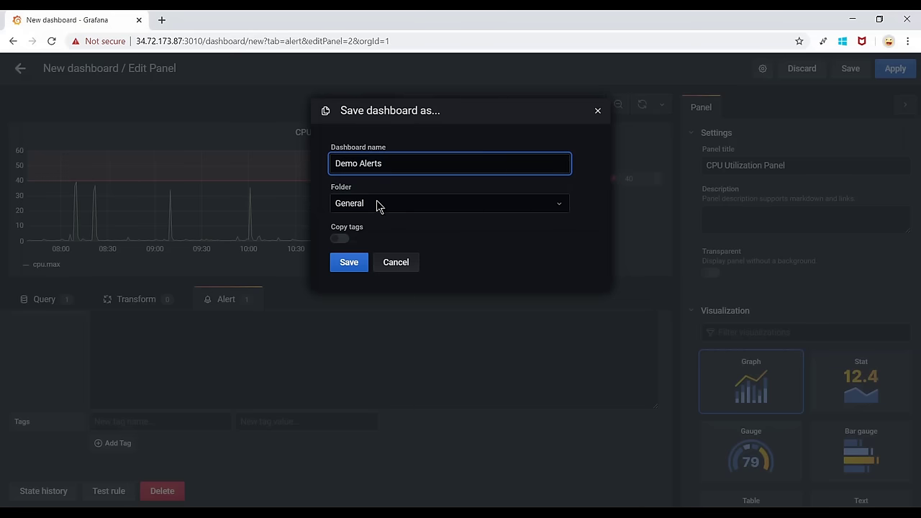
click(419, 209)
click(420, 209)
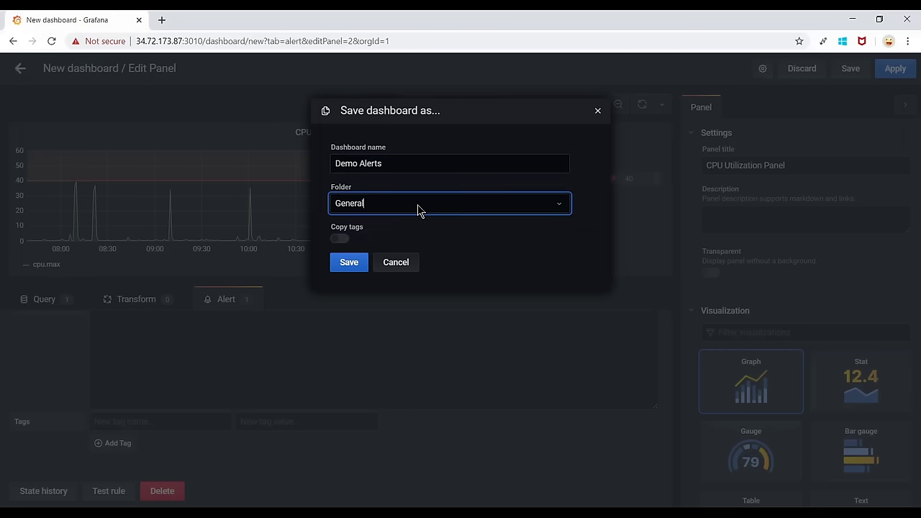
click(420, 208)
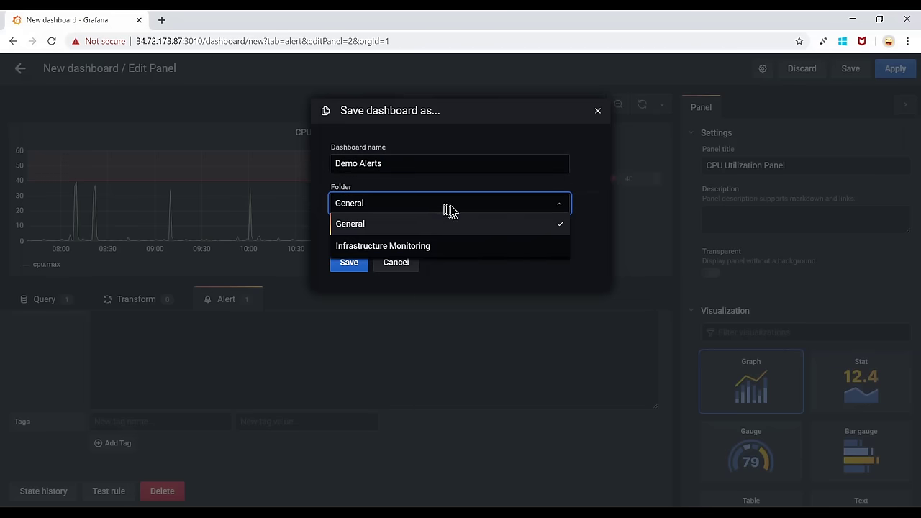
click(451, 208)
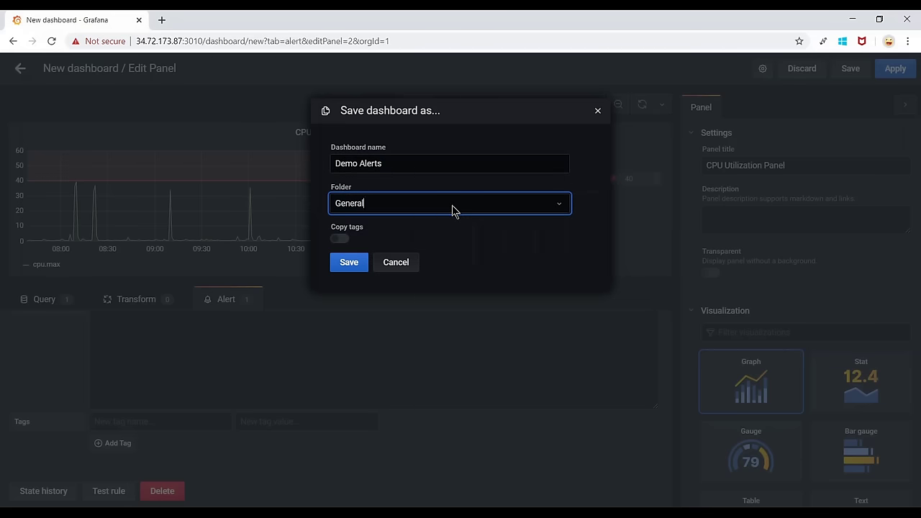
click(350, 263)
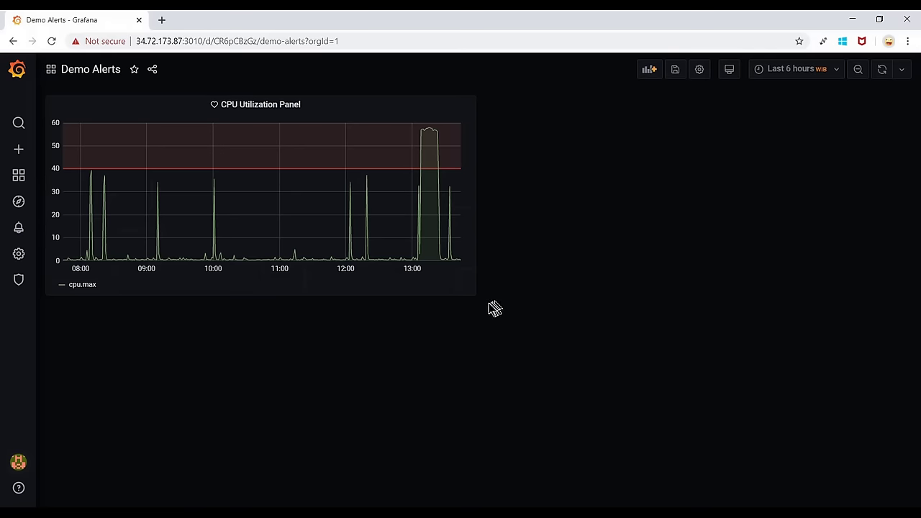
Widen the CPU Utilization Panel by dragging its bottom-right corner to the right
drag(471, 295, 518, 287)
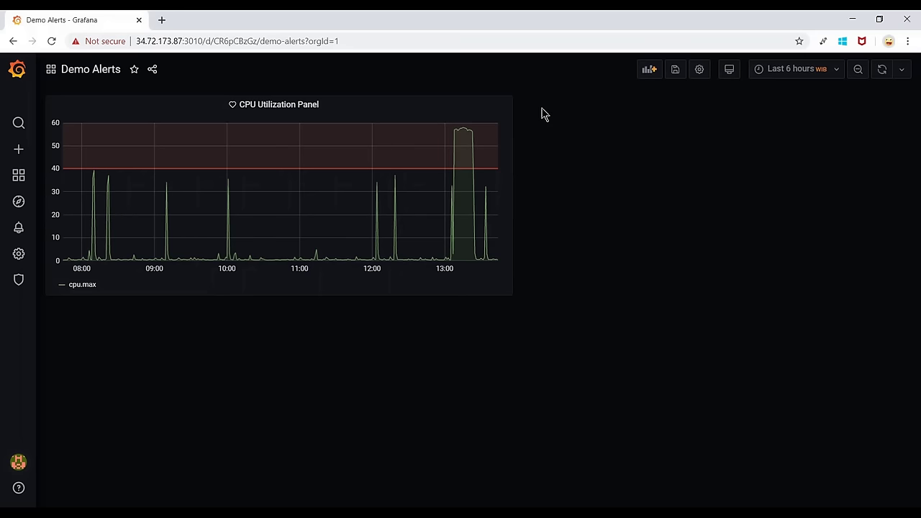
Add a new panel with the Alert list visualization and apply it to the dashboard
click(648, 70)
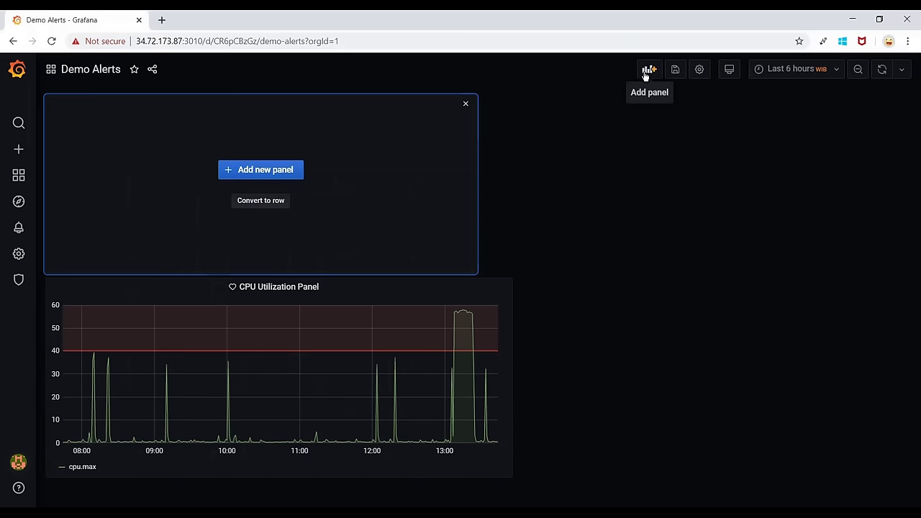
click(280, 170)
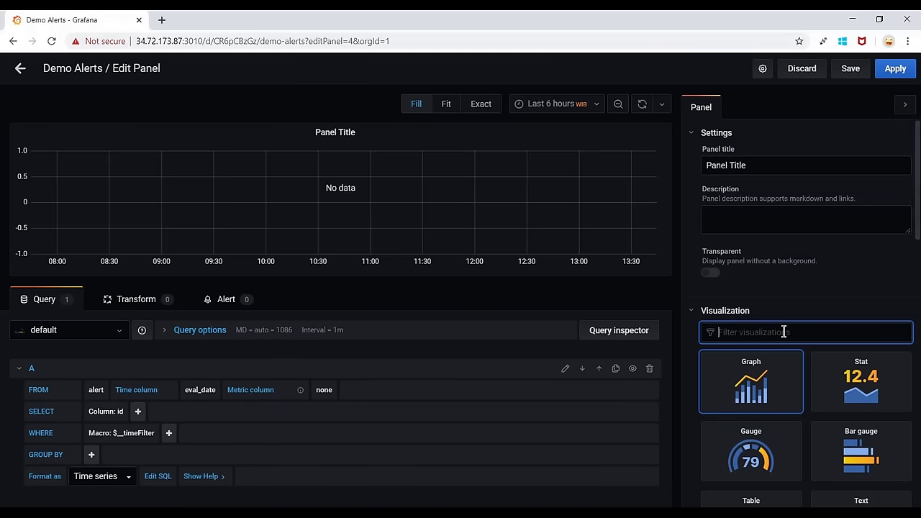
scroll(783, 331, down, 5)
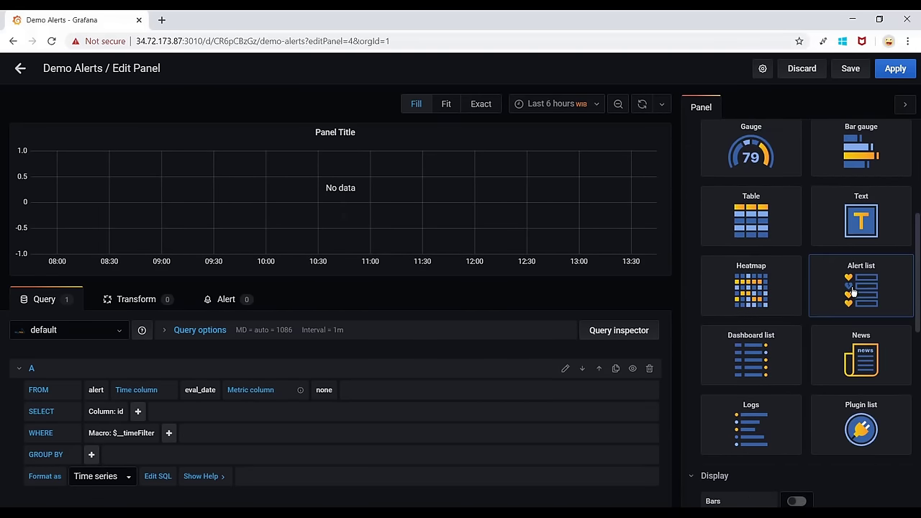
click(852, 289)
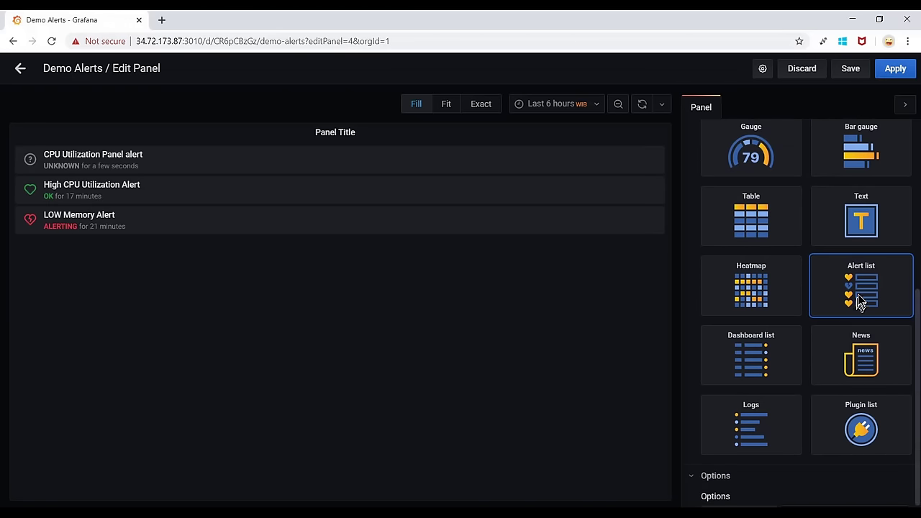
click(895, 70)
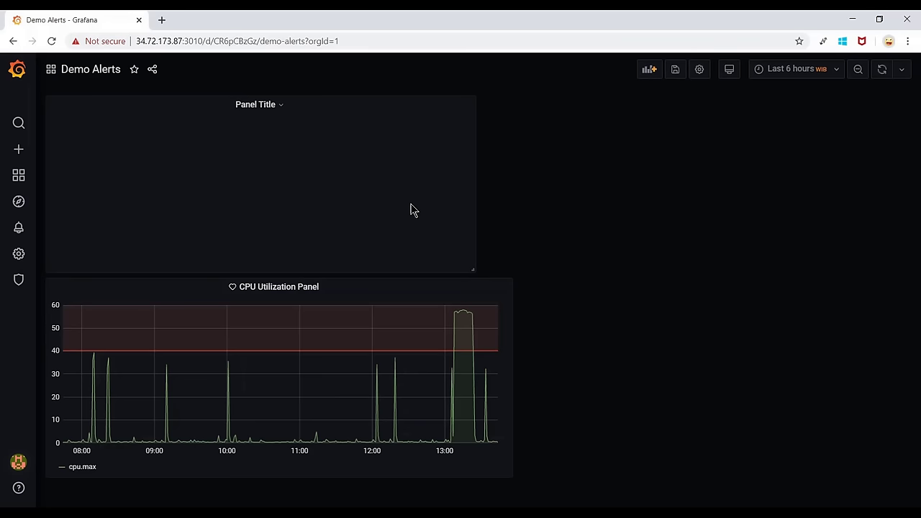
Move the alert list panel to the top right and shrink the CPU Utilization Panel beside it
drag(323, 107, 820, 160)
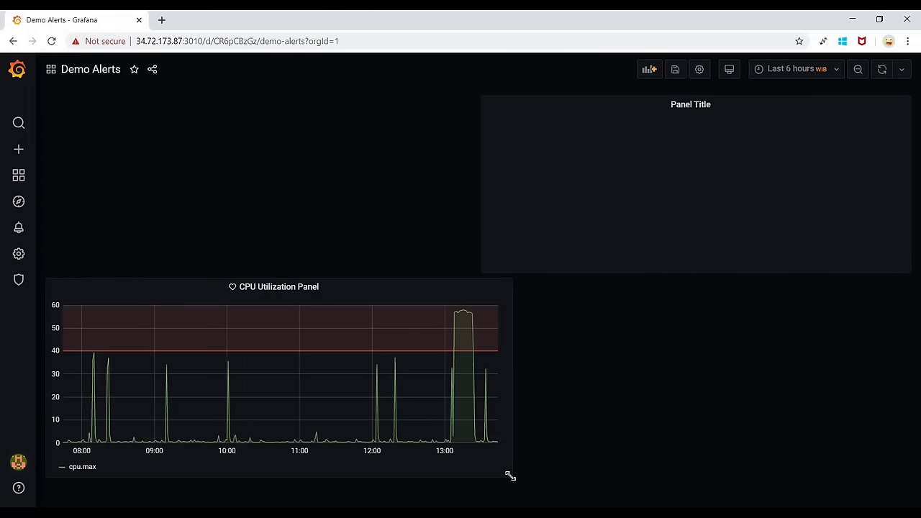
drag(510, 476, 462, 274)
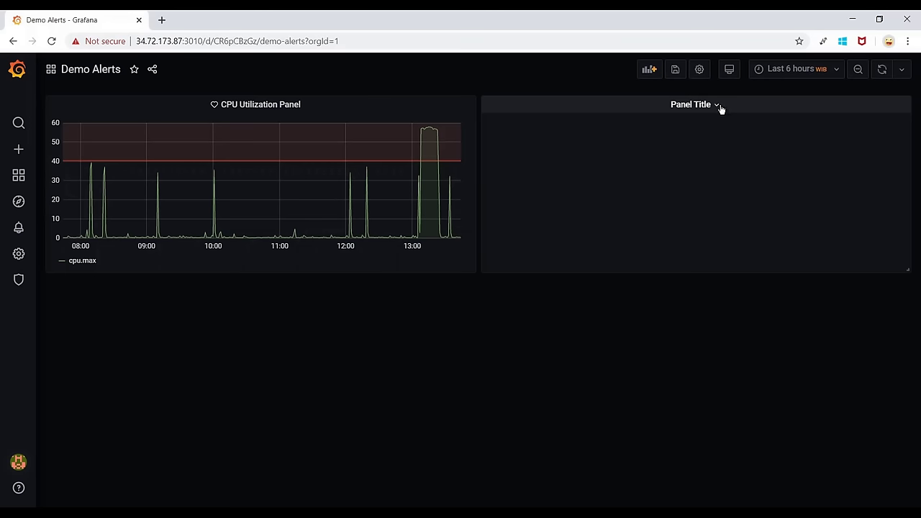
click(719, 107)
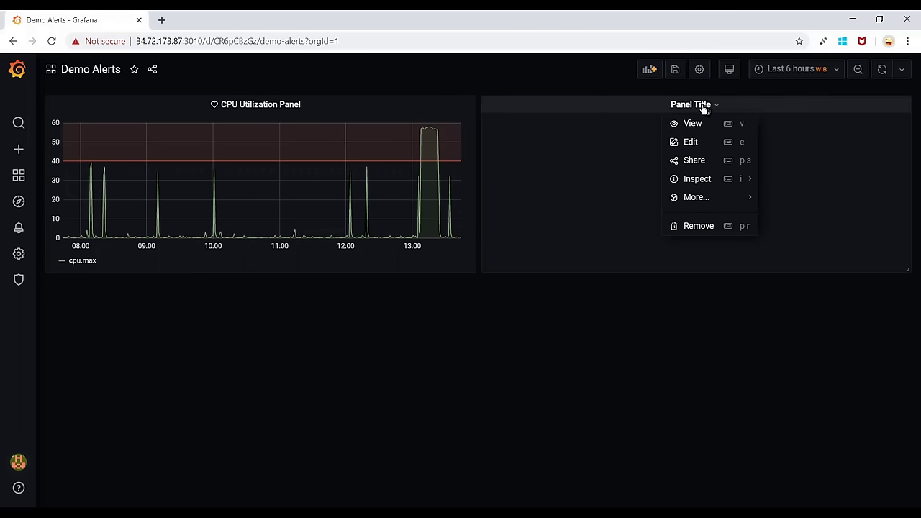
Retitle the alert list panel 'All Alert', apply it, and switch to the PuTTY terminal
click(689, 144)
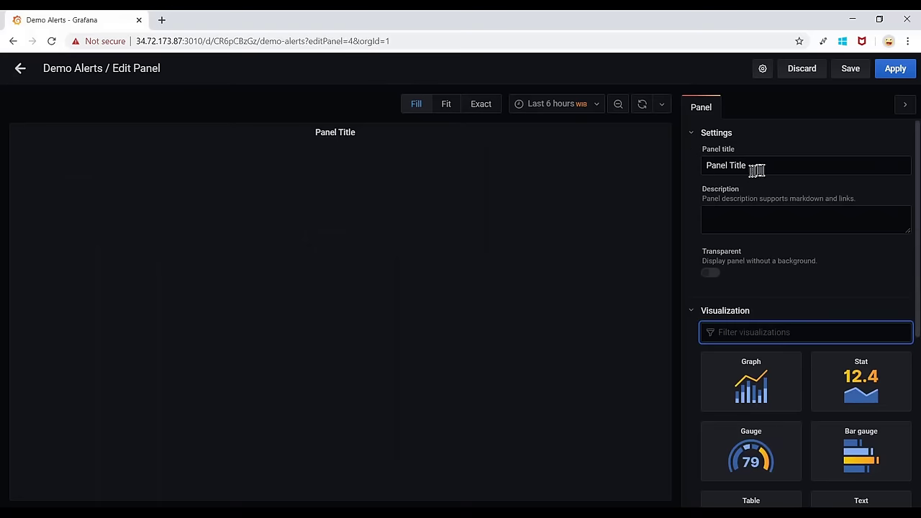
drag(754, 171, 667, 164)
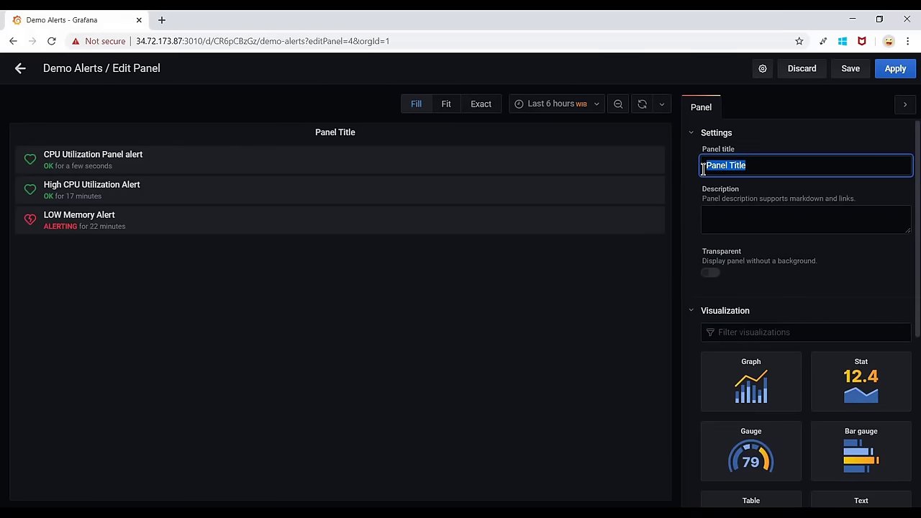
text(All Alert)
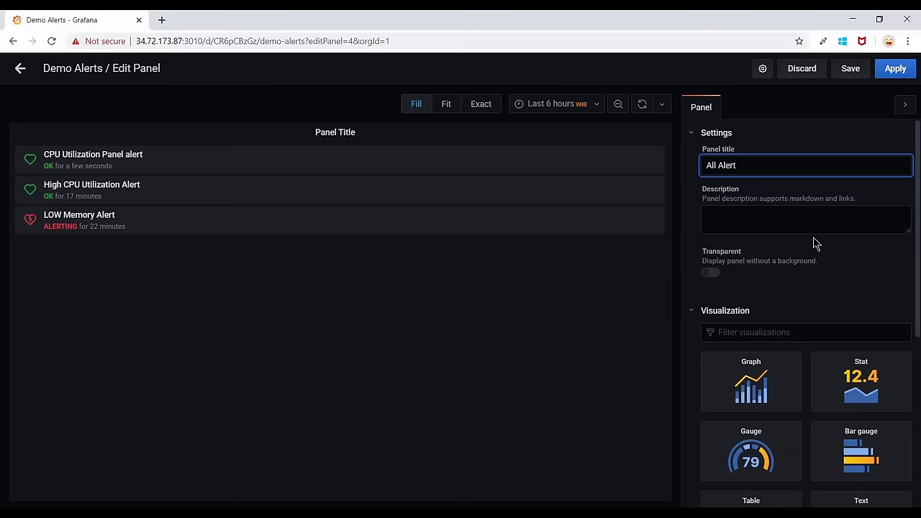
click(896, 68)
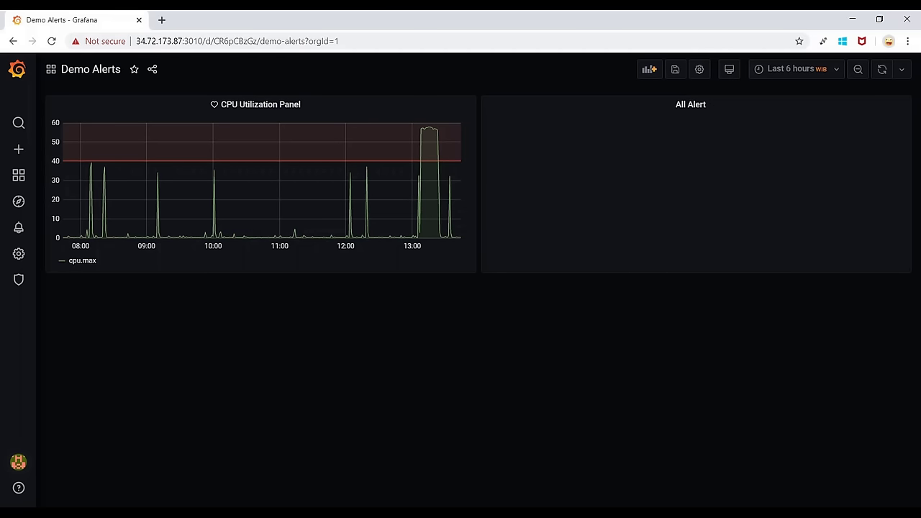
key(alt+Tab)
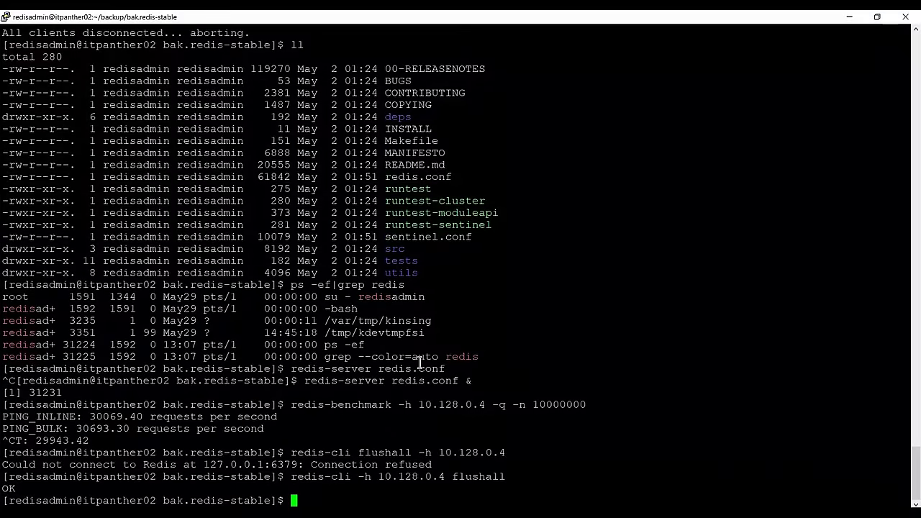
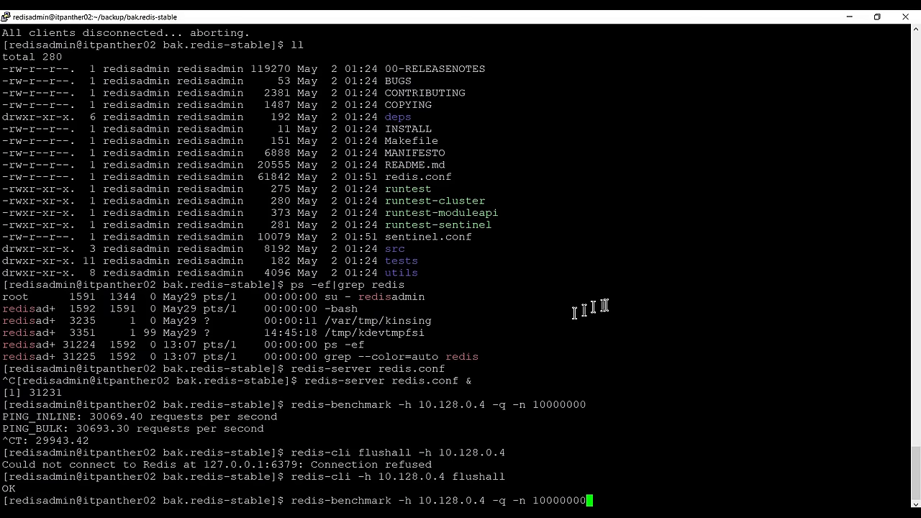
Run redis-benchmark -h 10.128.0.4 -q -n 10000000, then minimise PuTTY to show the dashboard
key(Return)
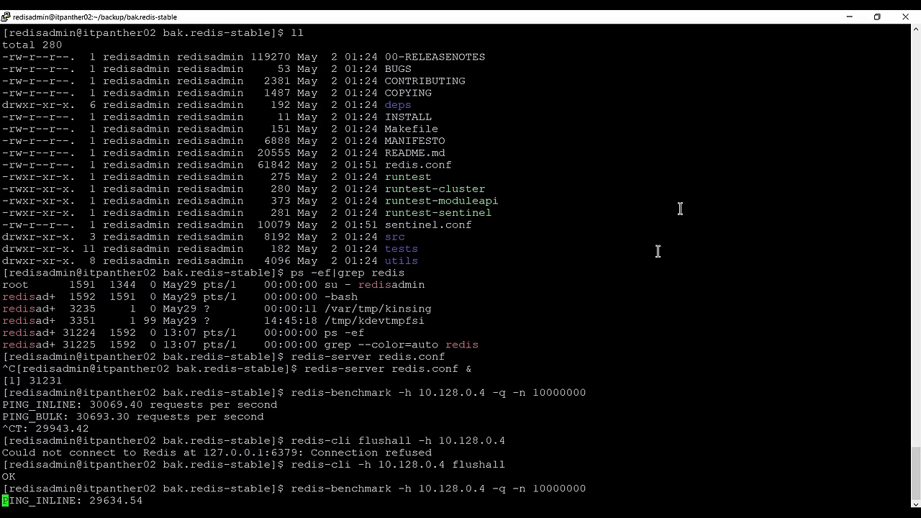
click(849, 20)
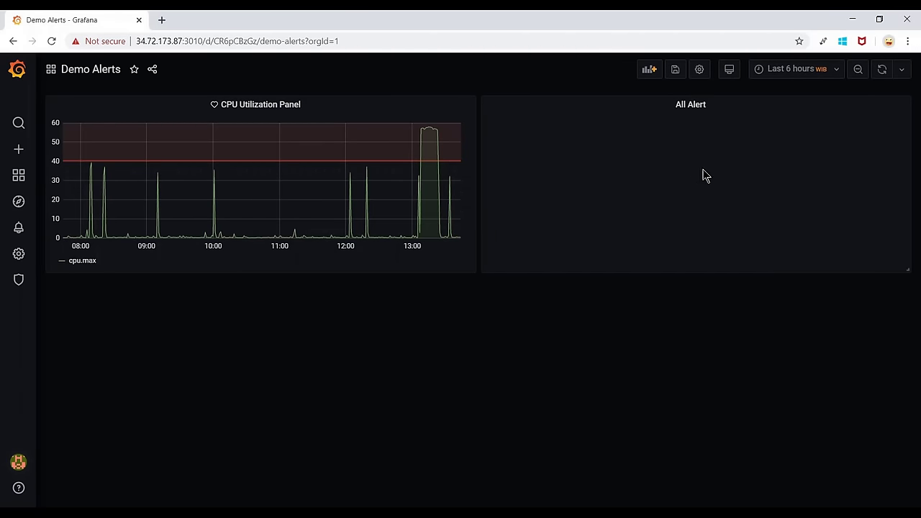
Set the Demo Alerts dashboard's auto-refresh interval to 5s
click(905, 74)
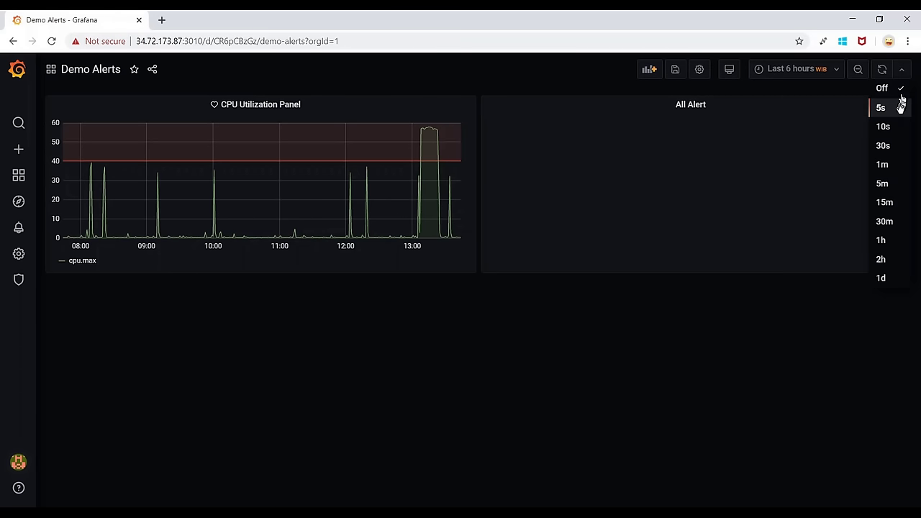
click(900, 108)
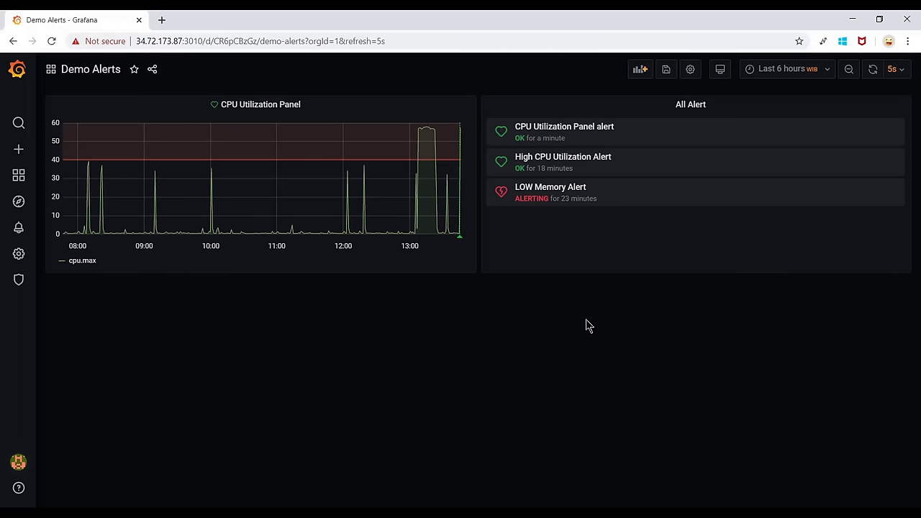
Change the dashboard time range to Last 15 minutes
click(831, 77)
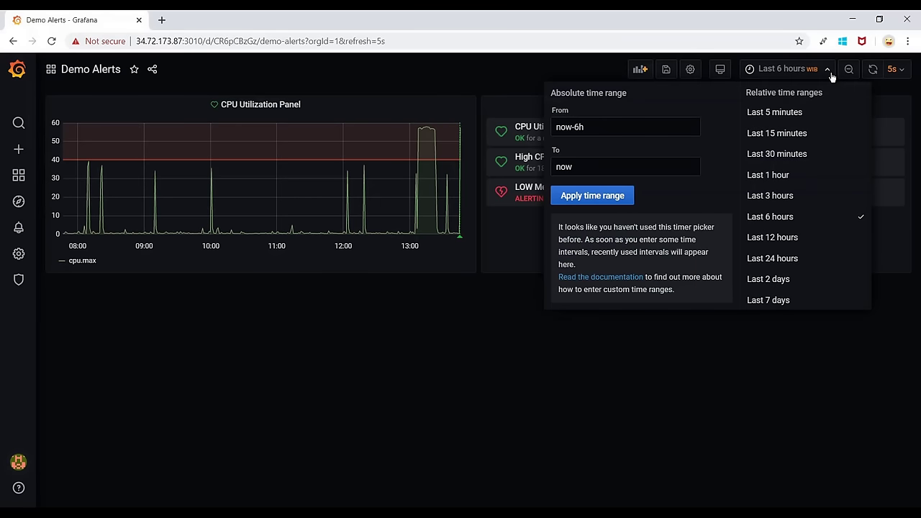
click(788, 134)
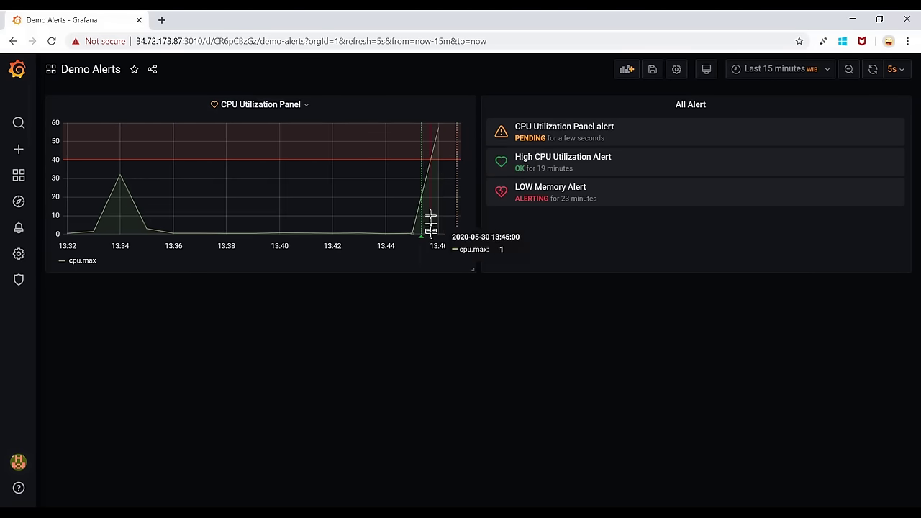
mouse_move(455, 239)
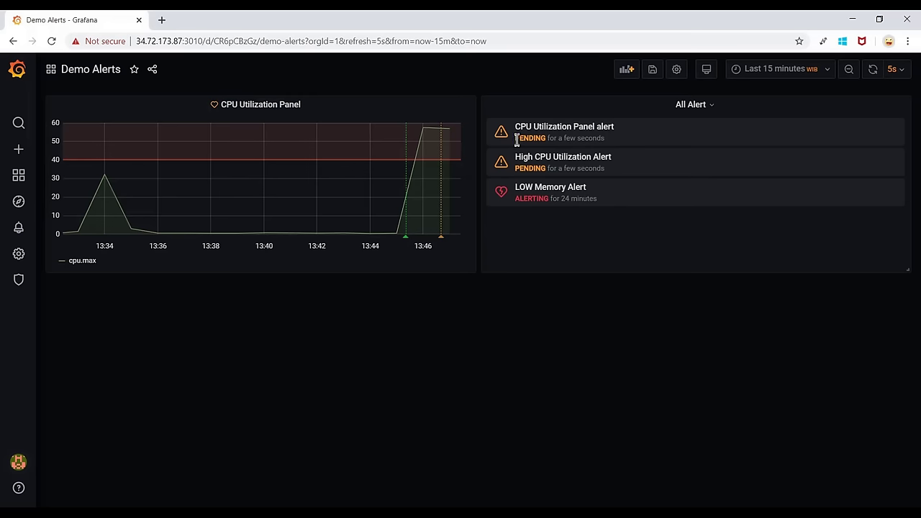
drag(516, 139, 548, 140)
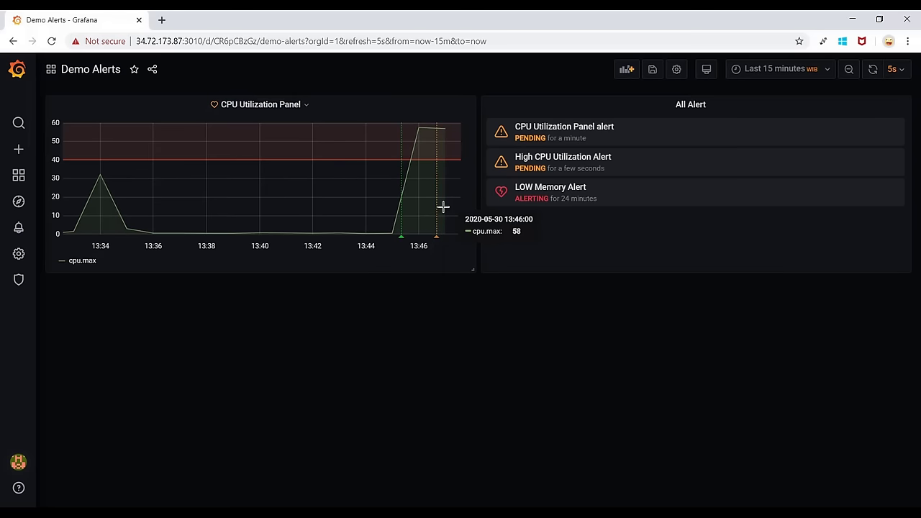
mouse_move(515, 138)
mouse_down()
mouse_move(624, 130)
mouse_move(518, 130)
mouse_up()
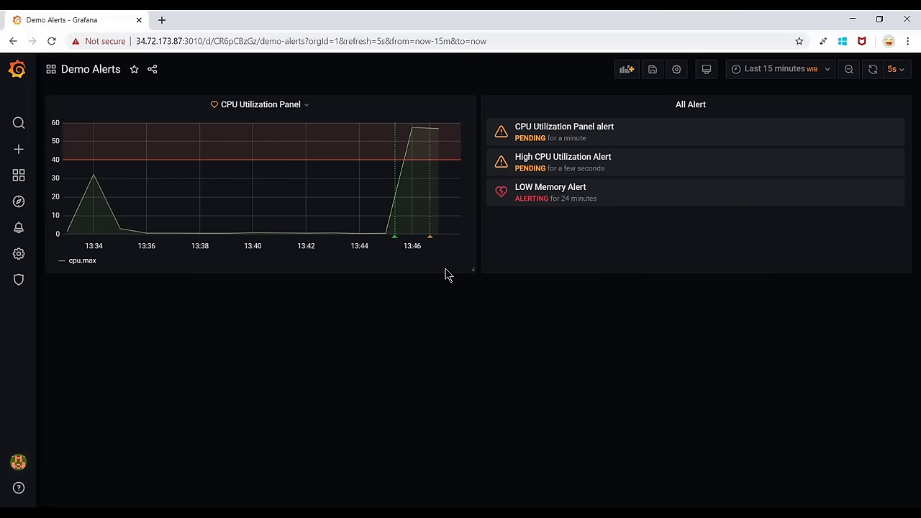
mouse_move(442, 165)
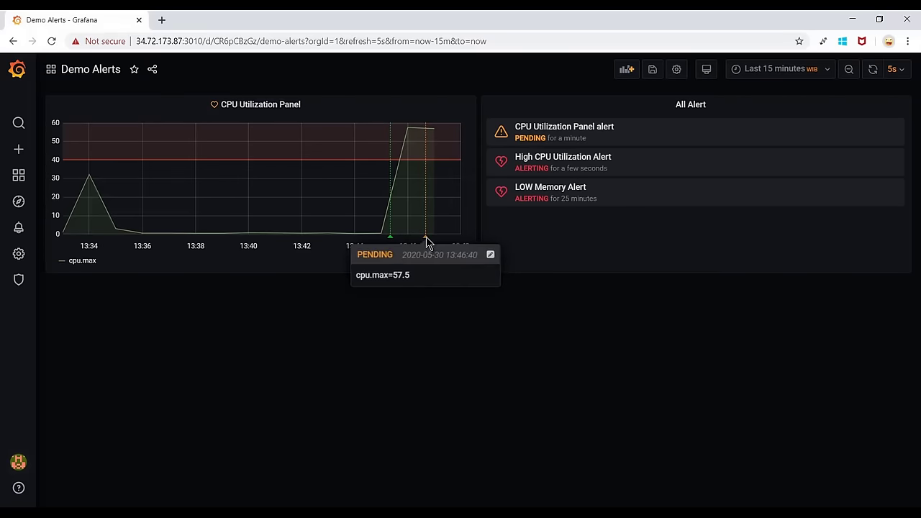
Save the pending alert annotation as 'Testing of Redis Load is going on which resulted in high CPU utilization.'
click(490, 256)
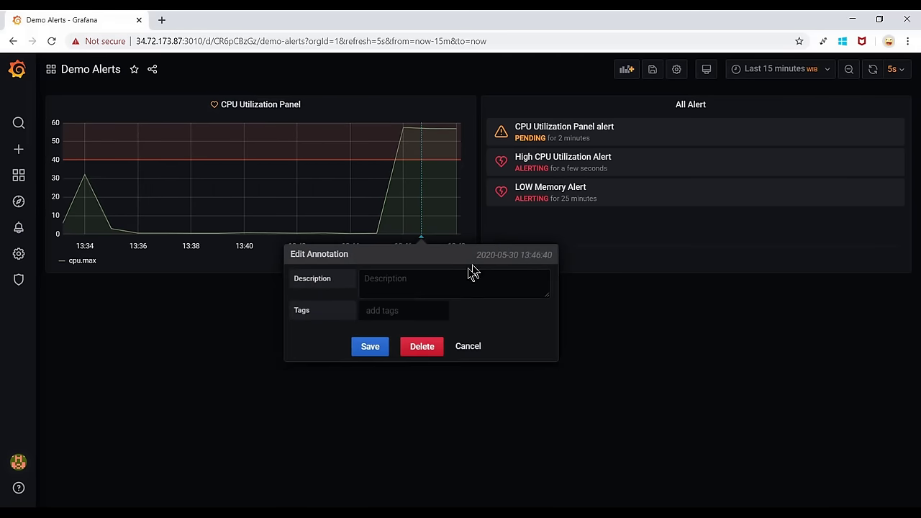
click(425, 283)
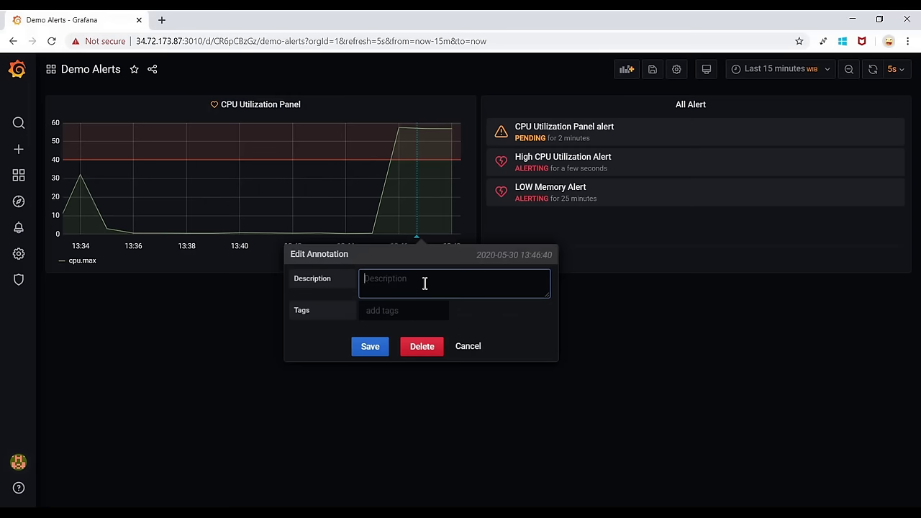
text(Test)
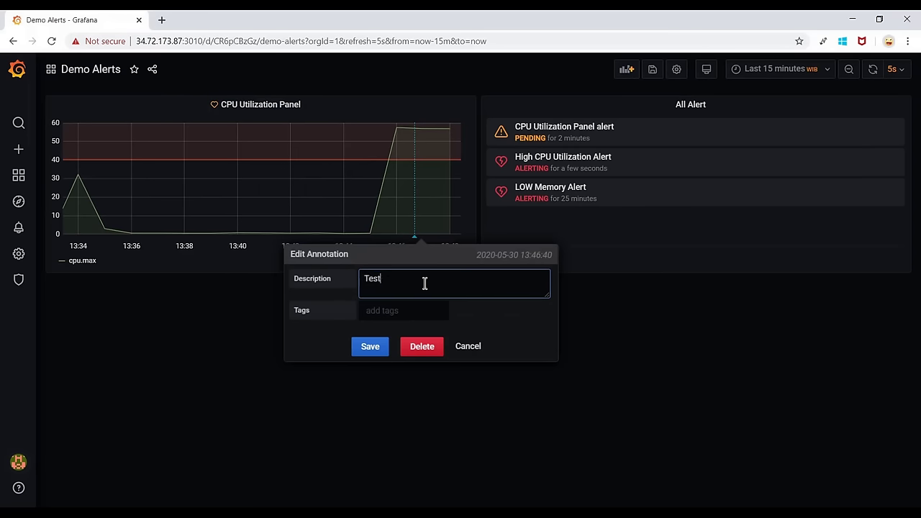
text(ing of Redis Load is goign on)
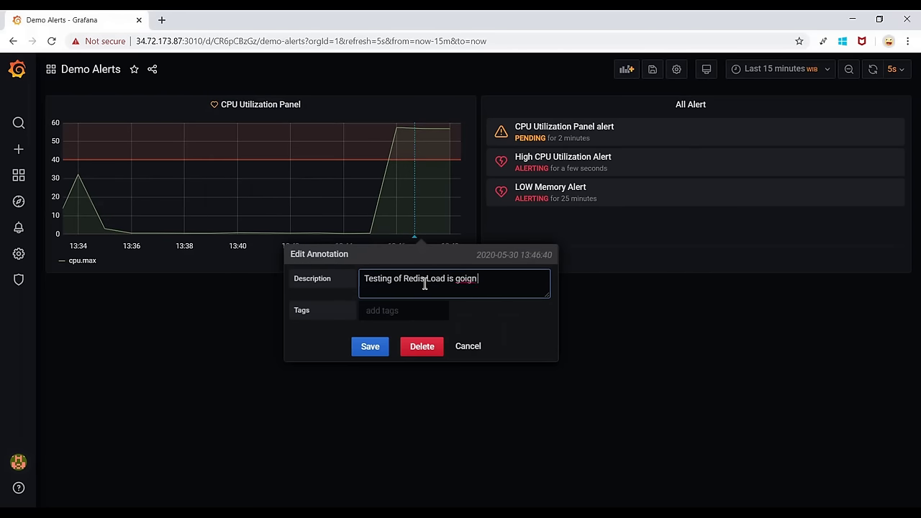
key(BackSpace)
key(BackSpace)
key(BackSpace)
key(BackSpace)
key(BackSpace)
key(BackSpace)
key(BackSpace)
key(BackSpace)
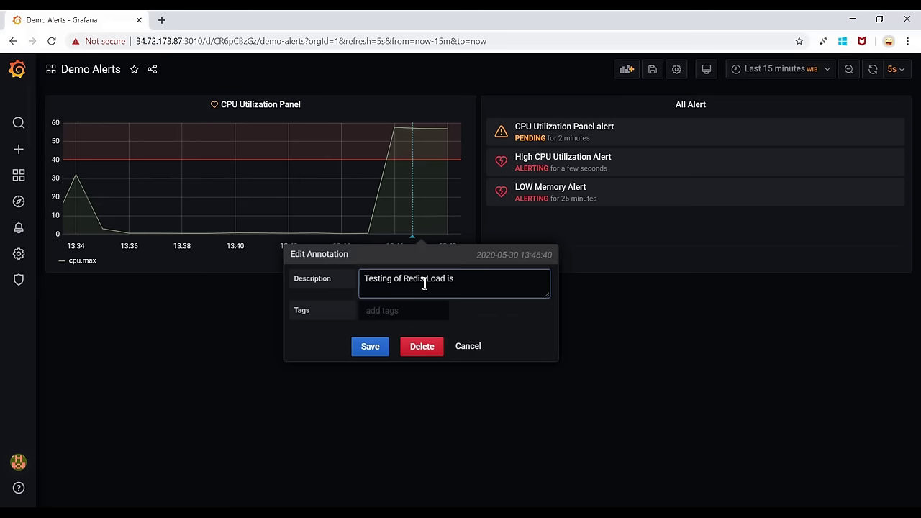
text(going on which resulted in high CPU)
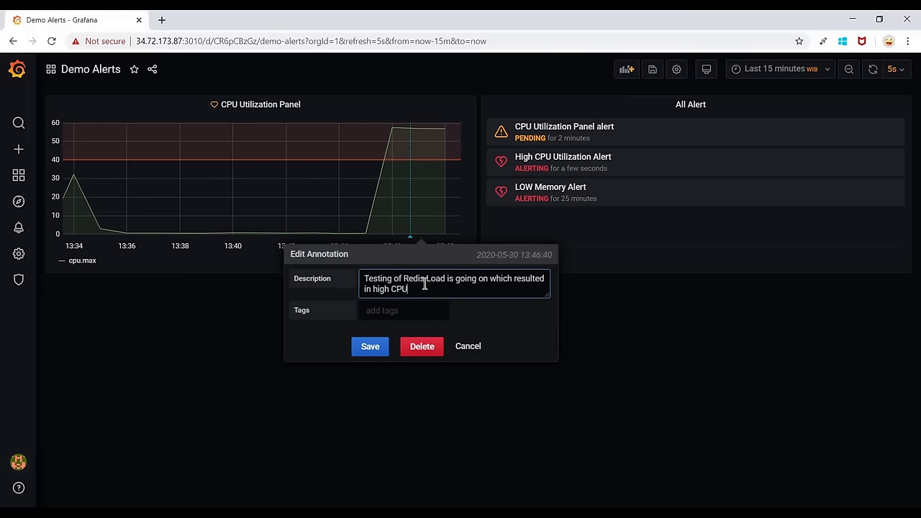
text( utilization.)
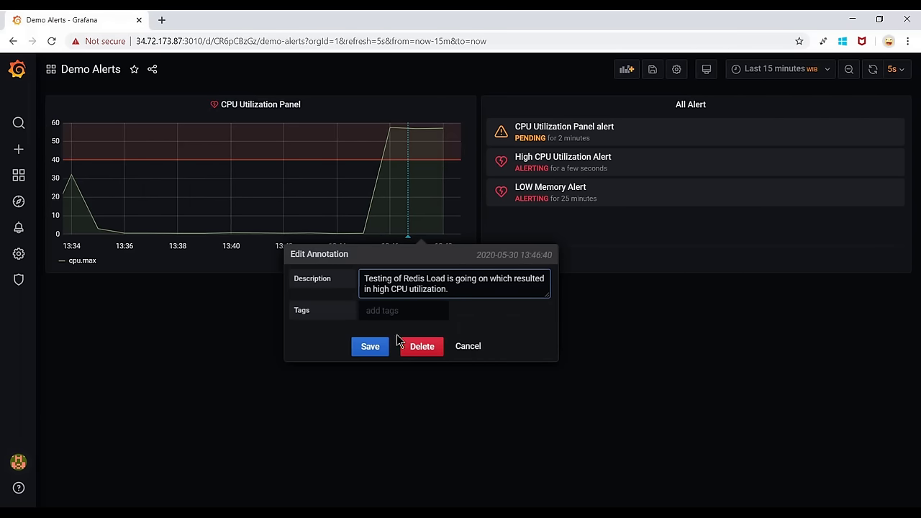
click(371, 348)
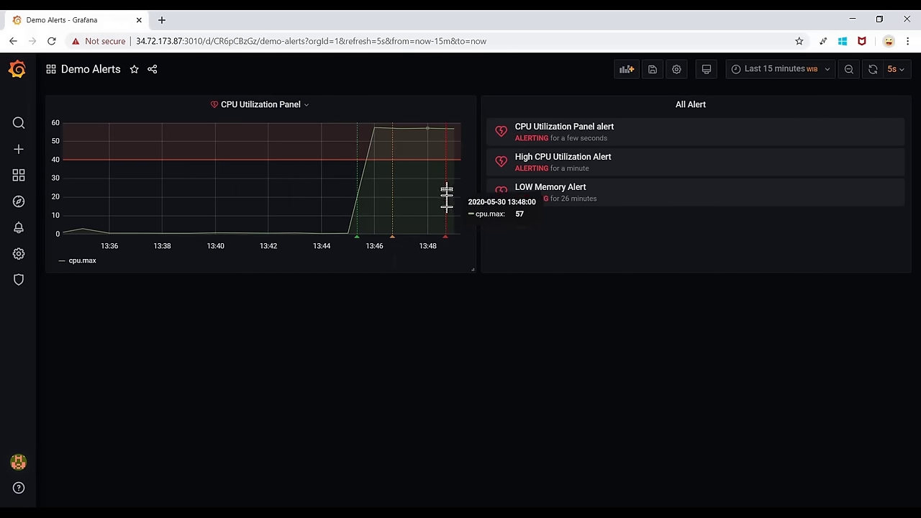
mouse_move(447, 252)
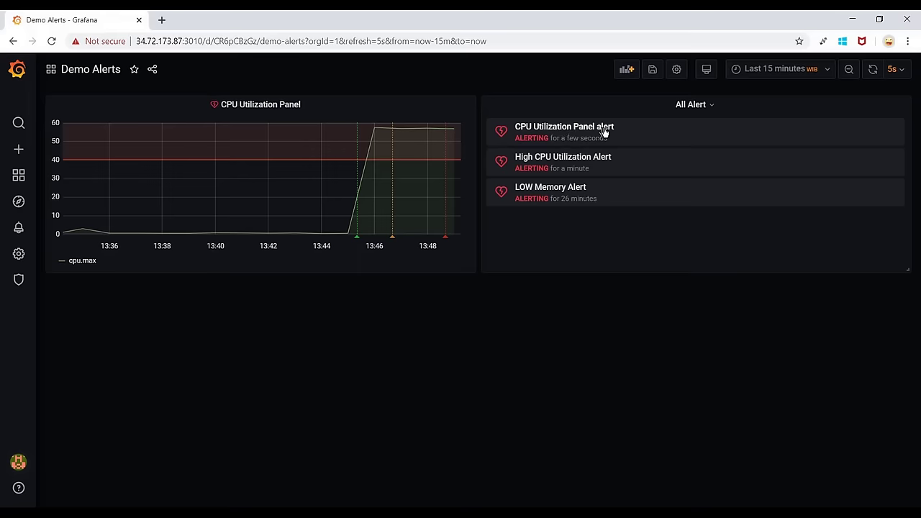
drag(549, 138, 513, 138)
click(504, 317)
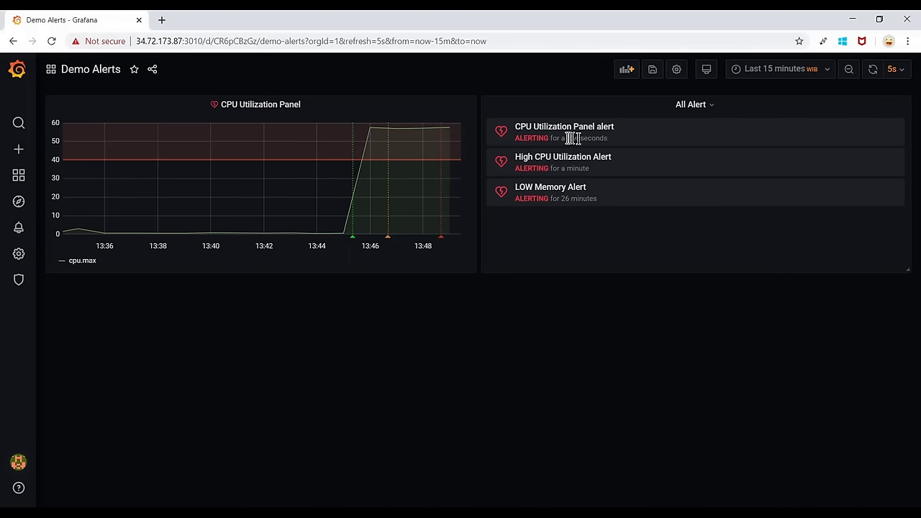
drag(549, 138, 520, 139)
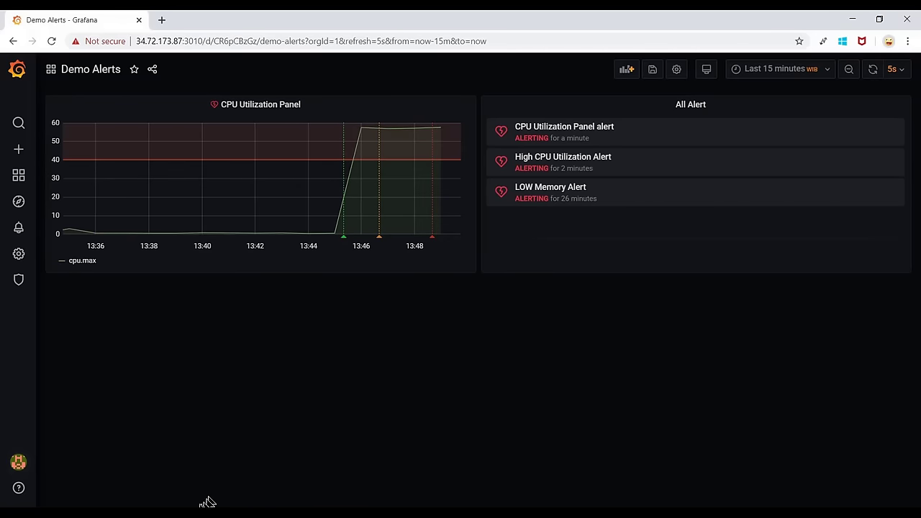
Stop redis-benchmark with Ctrl+C in PuTTY and minimise the terminal
click(202, 517)
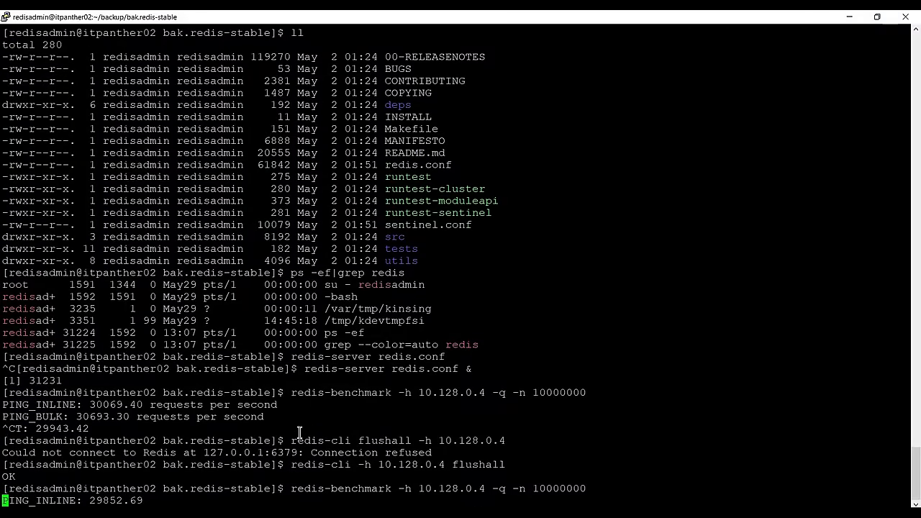
key(ctrl+c)
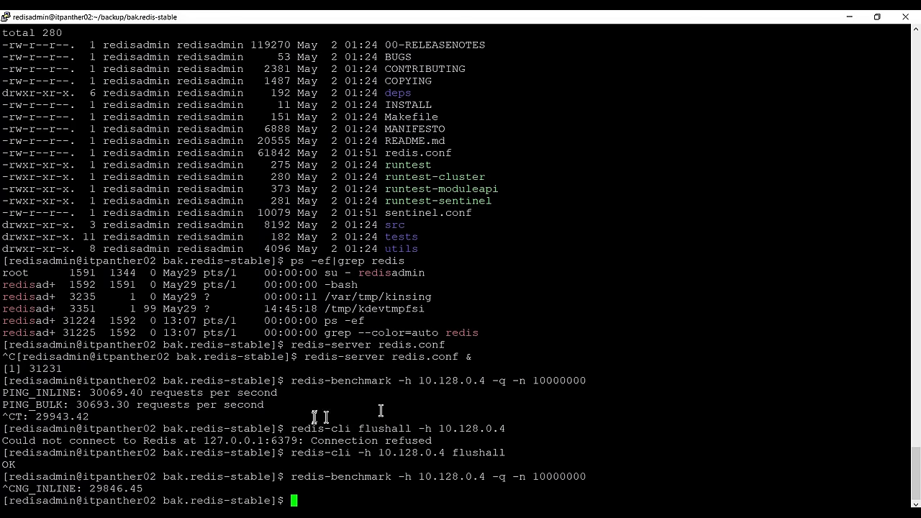
click(850, 17)
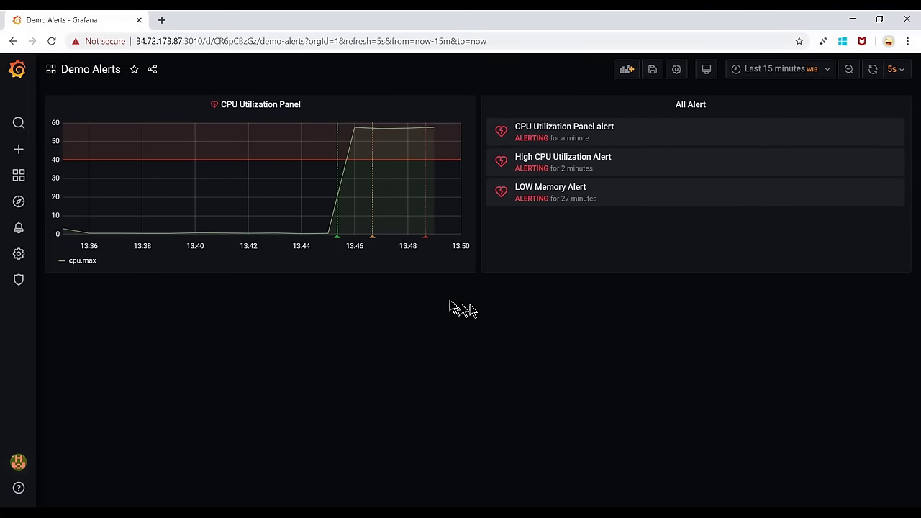
Save the 13:48:40 annotation noting the Redis load test finishes in a couple of minutes
mouse_move(423, 238)
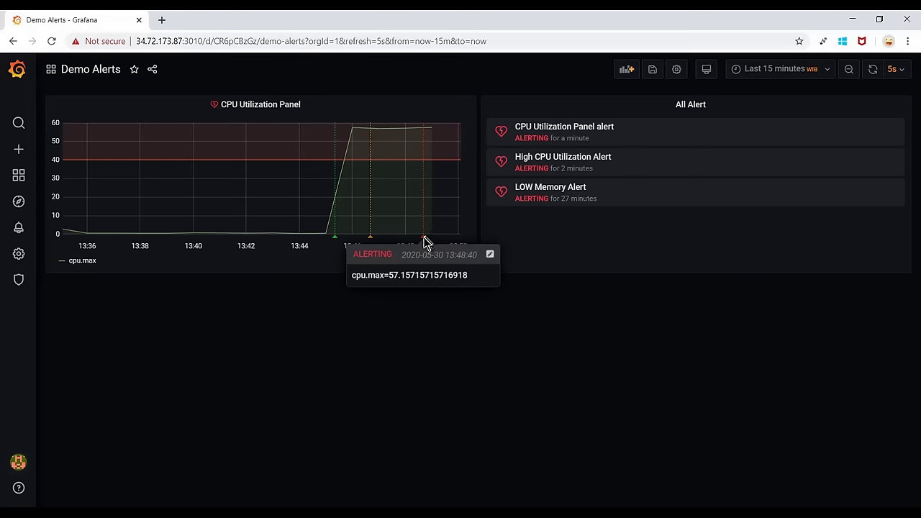
click(488, 257)
click(450, 280)
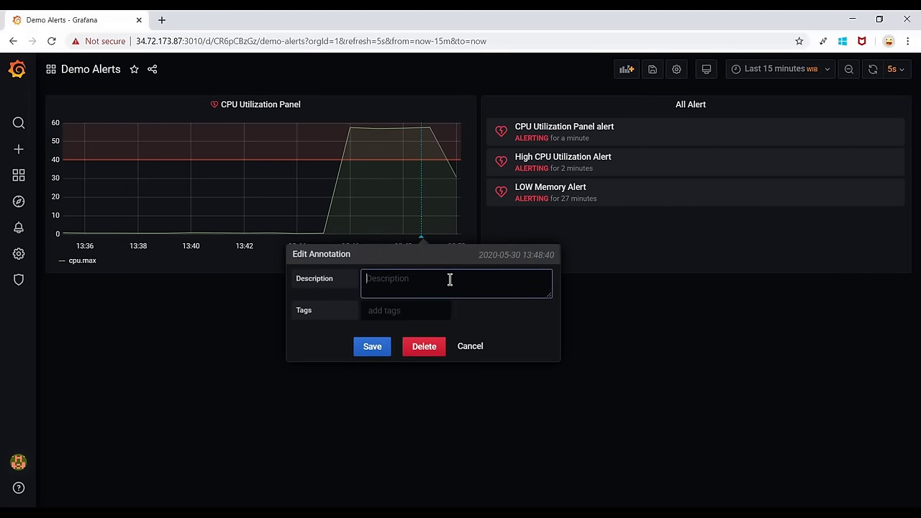
text(Redis Load te)
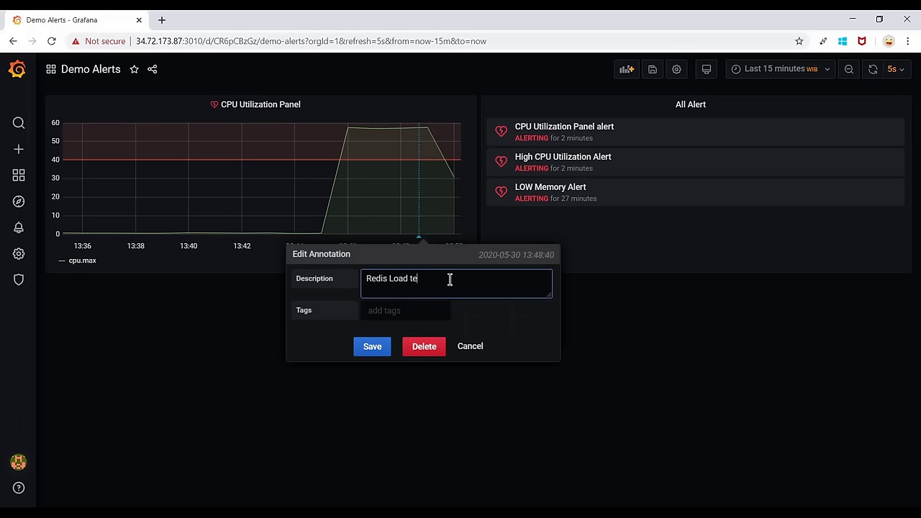
text(st is still going on. It is going to fr)
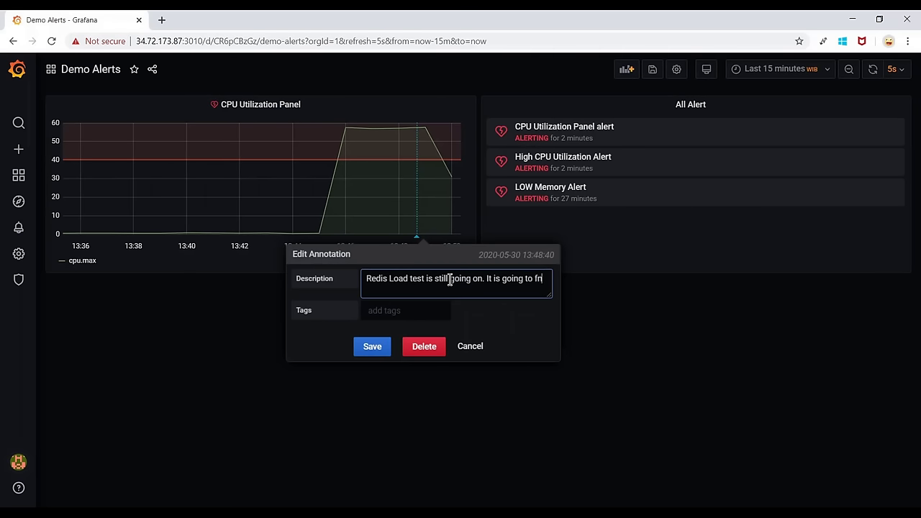
key(BackSpace)
text(inish in a couple of m)
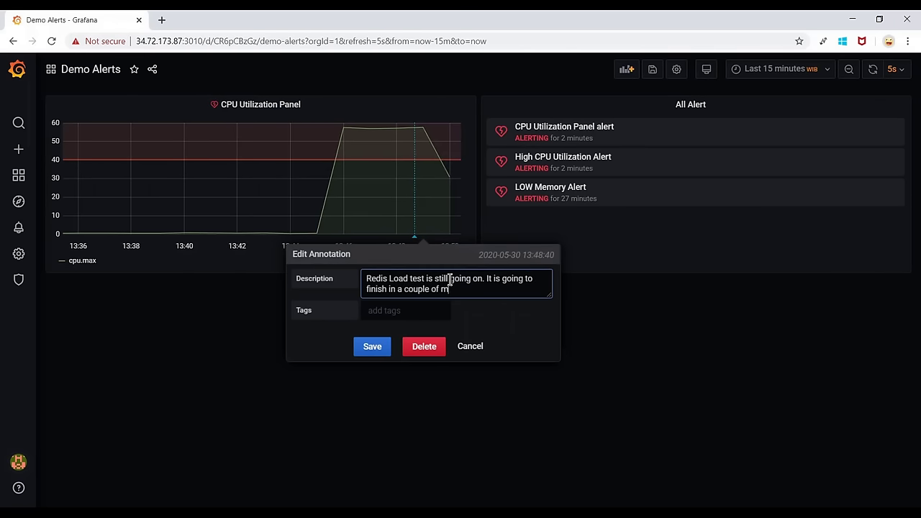
text(inutes)
click(379, 352)
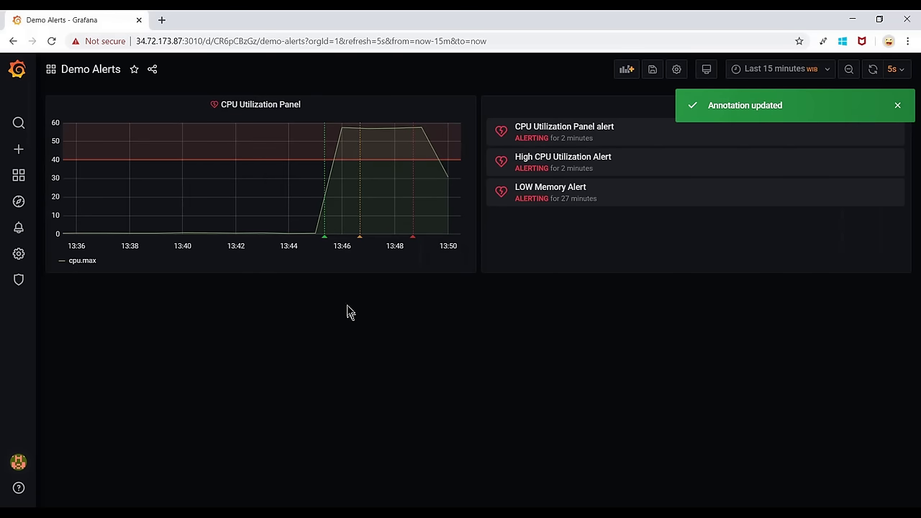
mouse_move(358, 239)
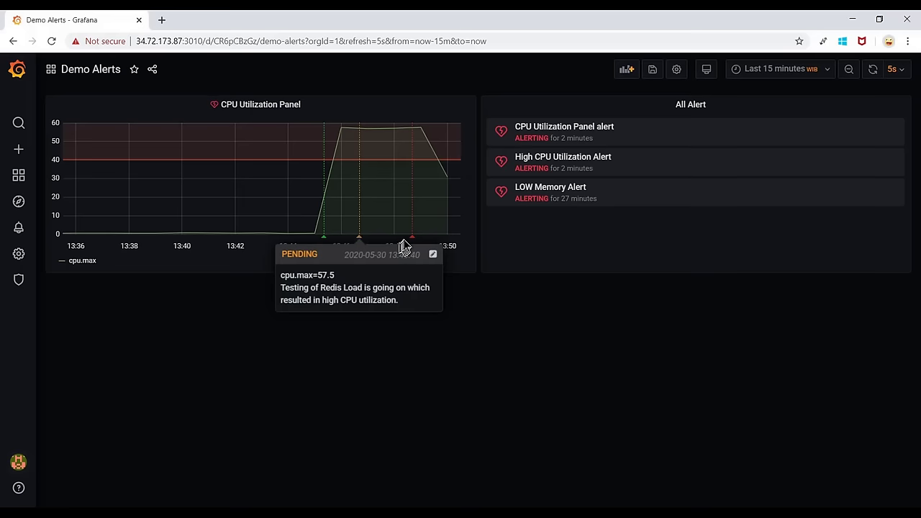
mouse_move(412, 240)
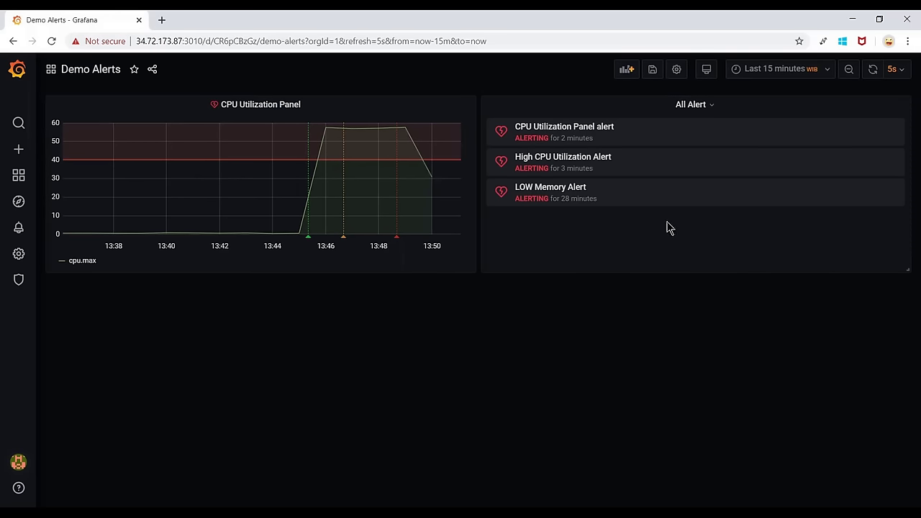
Drag the All Alert panel to the top left, above the CPU Utilization Panel
drag(584, 103, 144, 91)
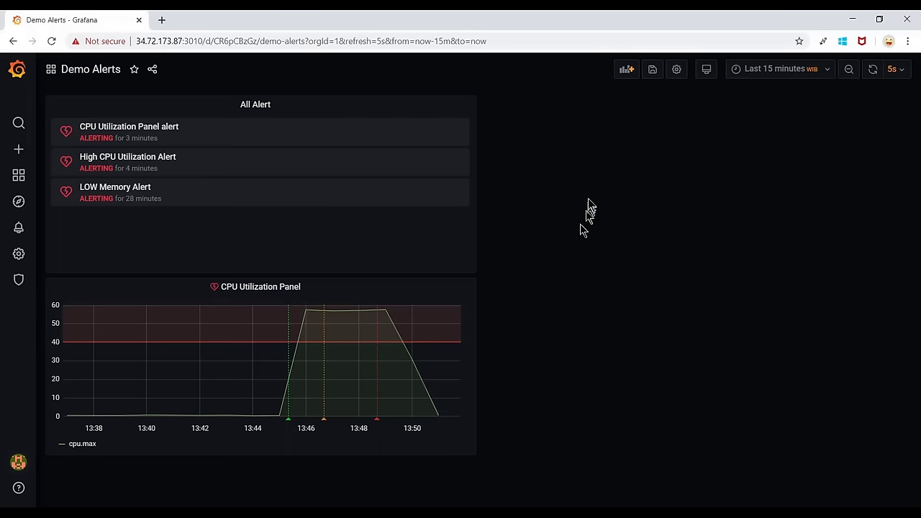
Add an empty panel and convert it into a 'Row title' row above both panels
click(626, 71)
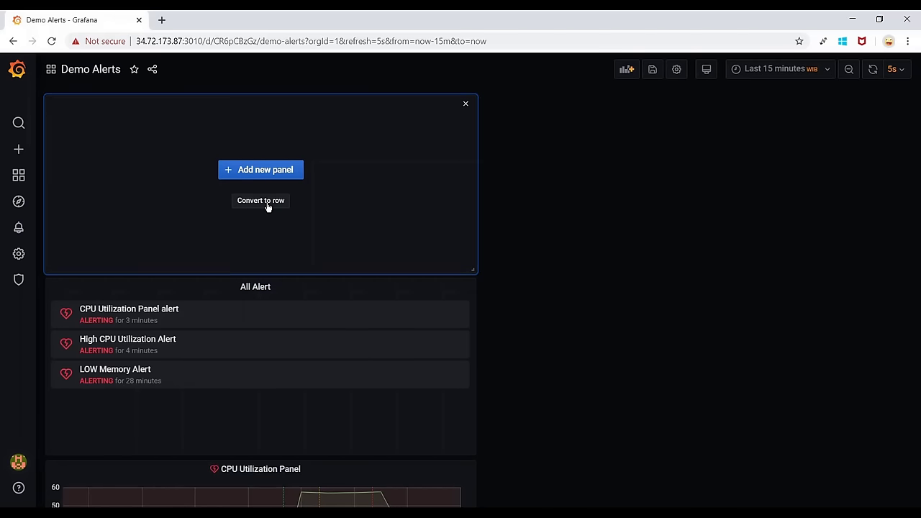
scroll(401, 300, down, 2)
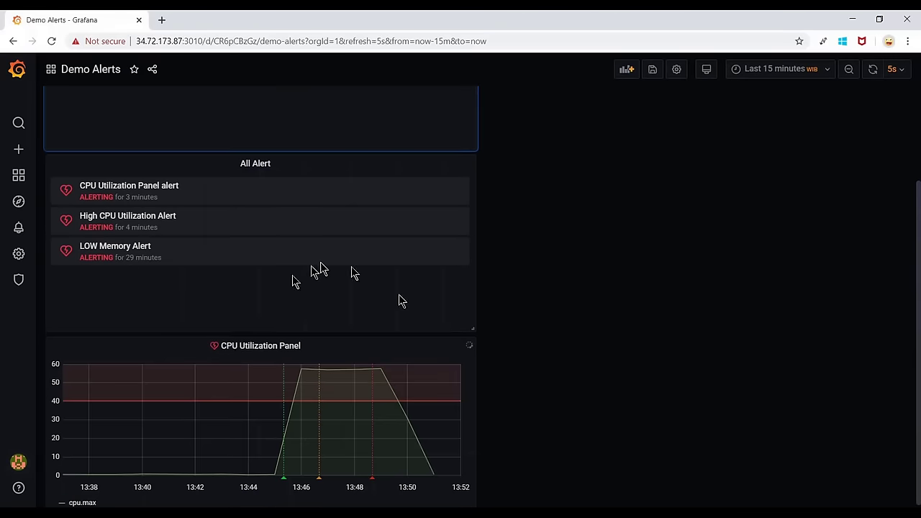
scroll(534, 276, up, 2)
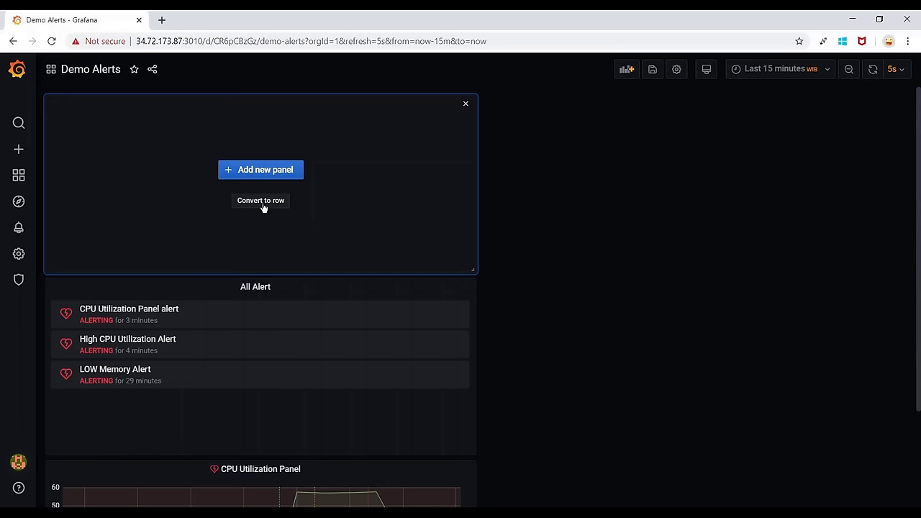
click(263, 207)
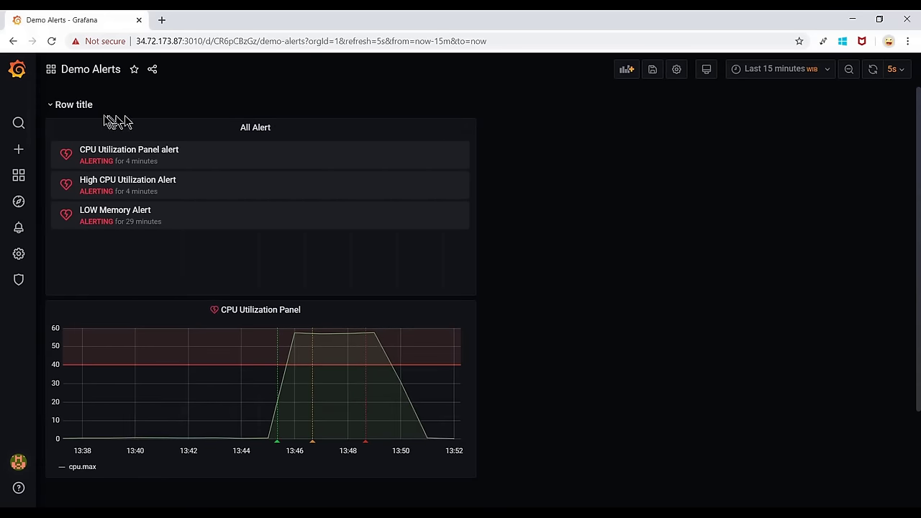
mouse_move(75, 112)
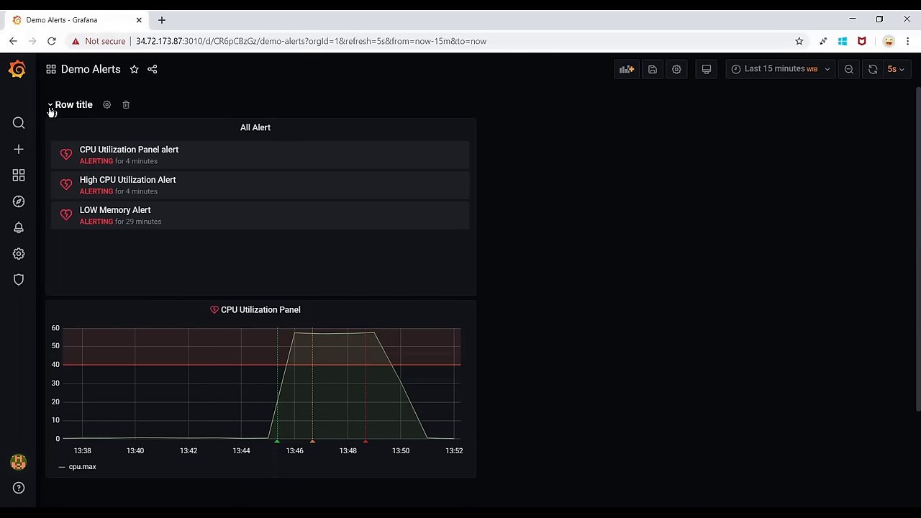
Change the row's title in Row Options to Dashboard01 and update it
click(106, 105)
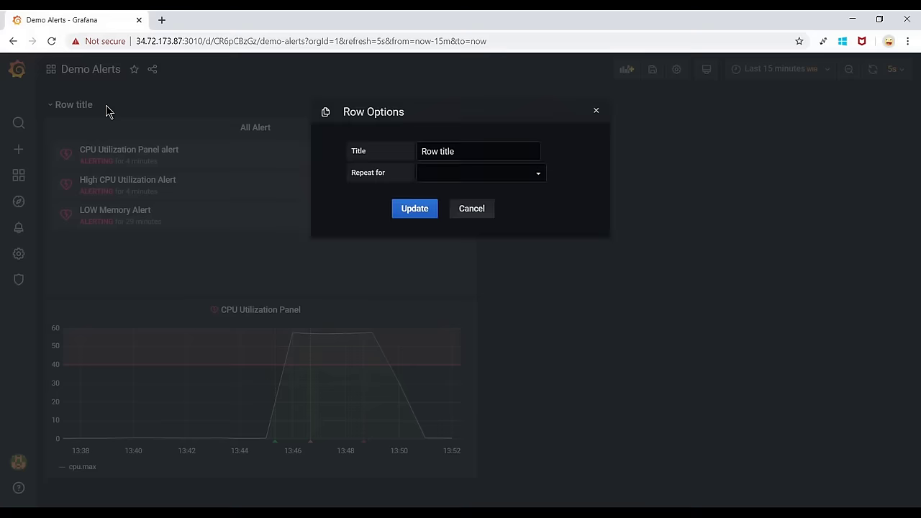
click(363, 153)
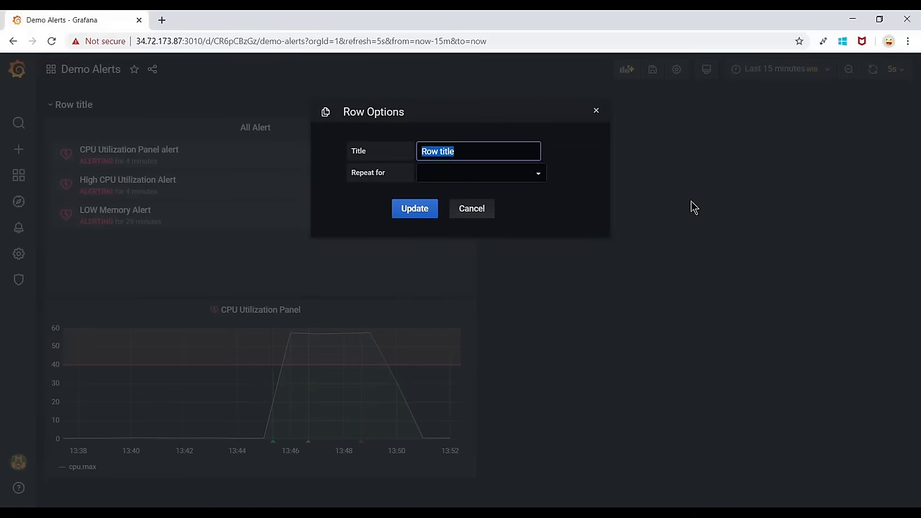
text(Dagh Leve)
key(BackSpace)
key(BackSpace)
key(BackSpace)
key(BackSpace)
key(BackSpace)
key(BackSpace)
key(BackSpace)
key(BackSpace)
key(BackSpace)
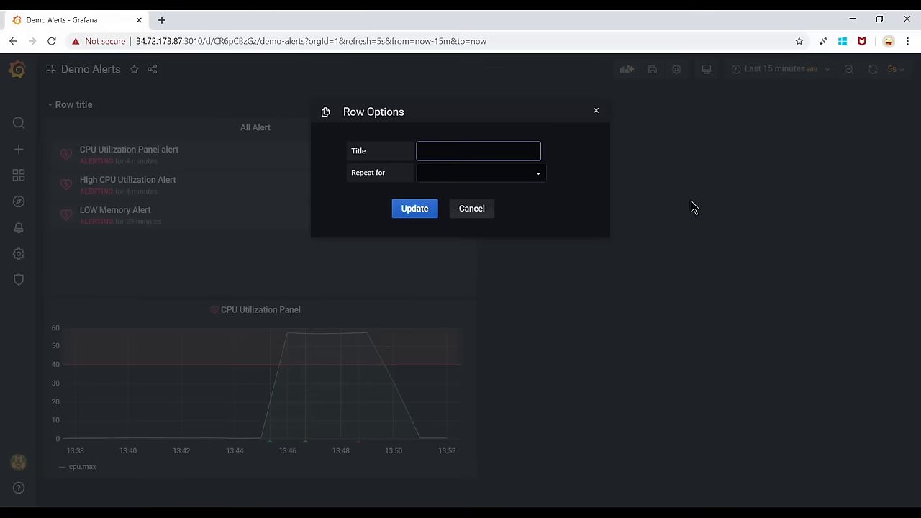
text(Dashboard01)
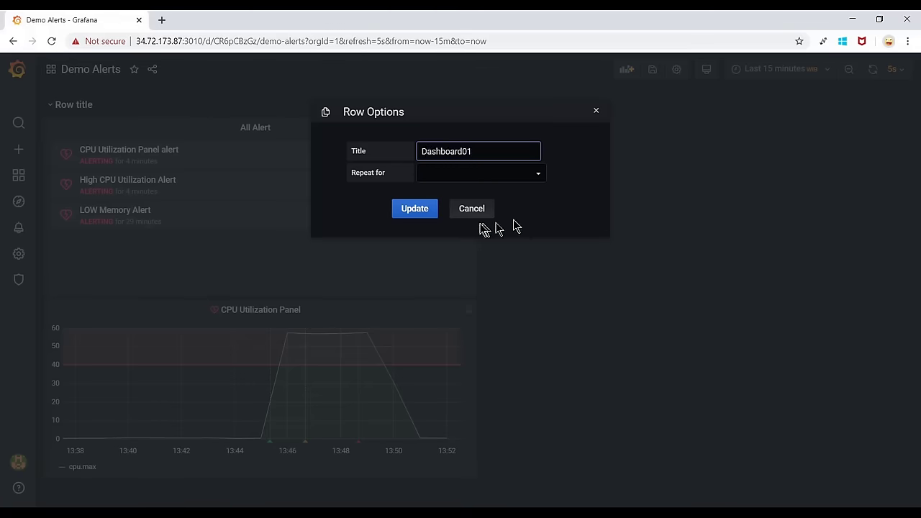
click(424, 209)
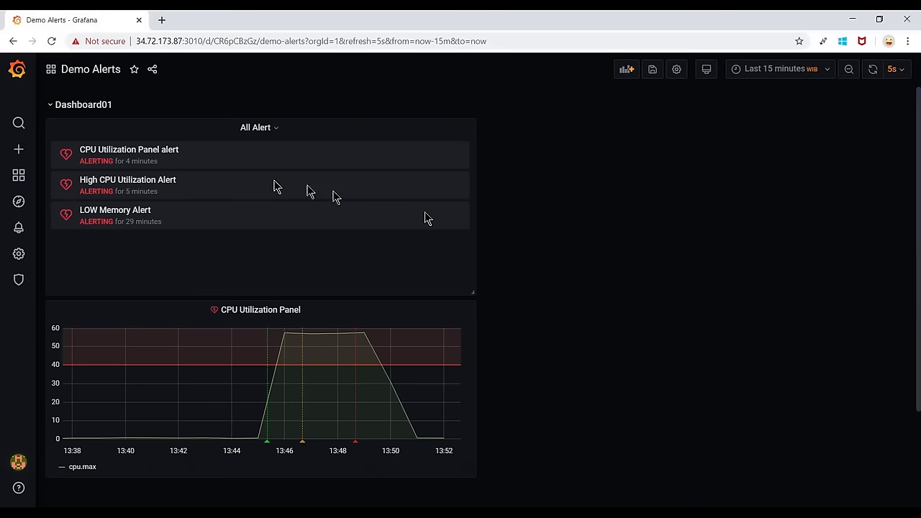
Collapse and expand the Dashboard01 row twice, ending with its panels shown
click(51, 107)
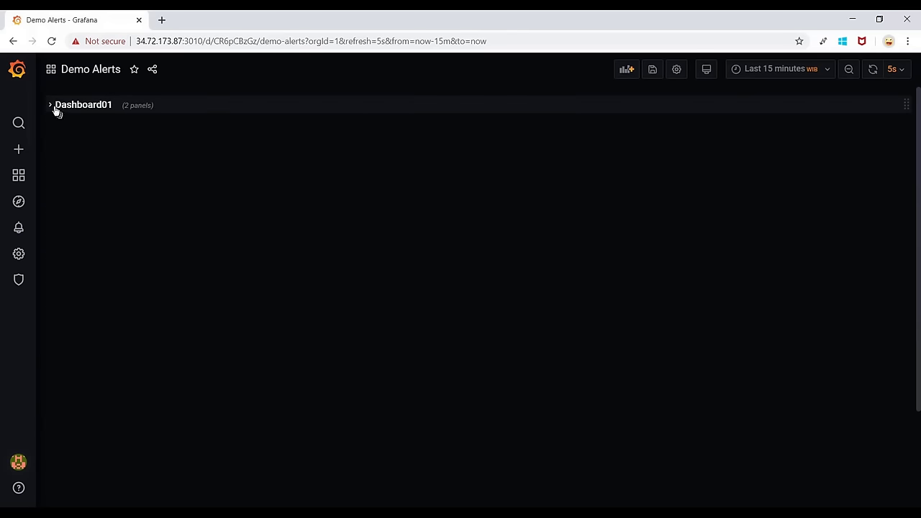
click(51, 106)
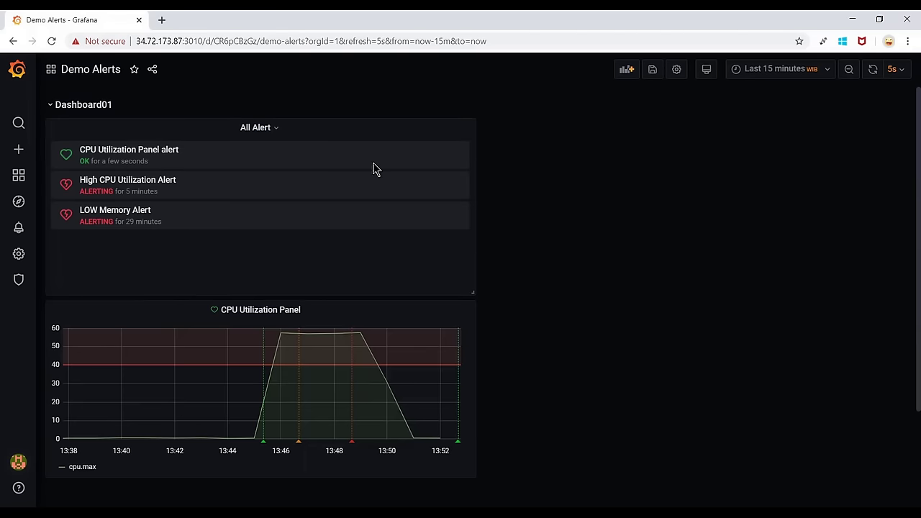
click(51, 106)
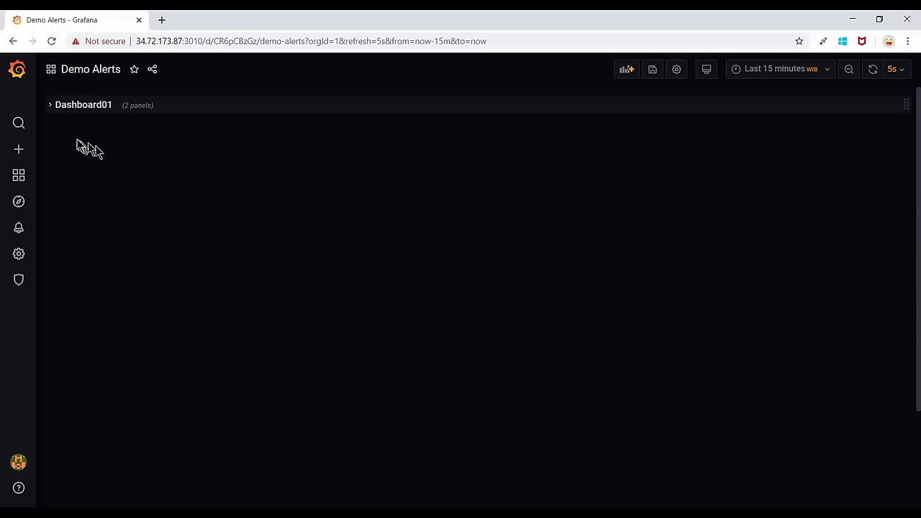
click(50, 106)
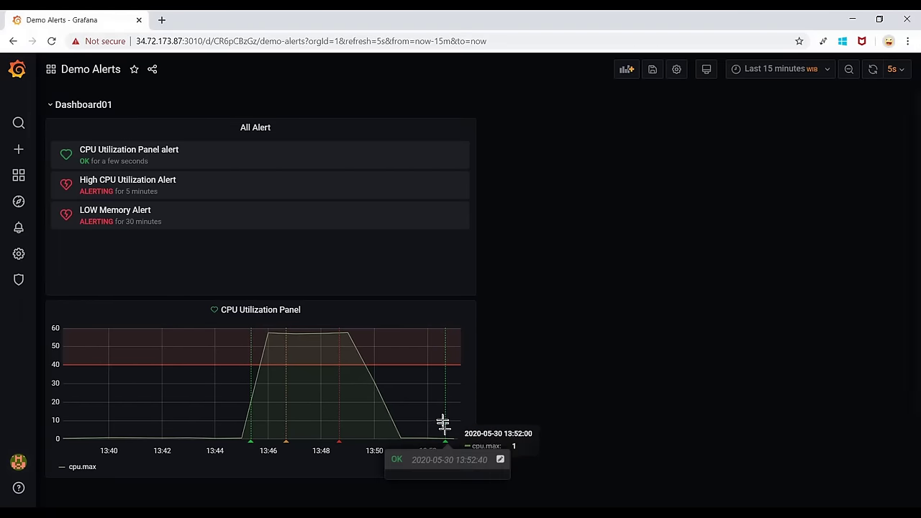
Highlight the CPU alert's OK status text, then clear the selection
mouse_move(445, 448)
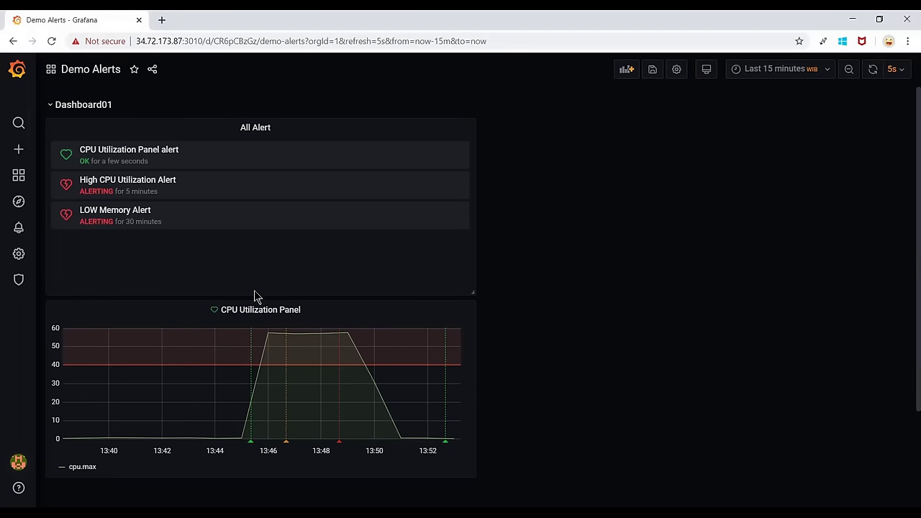
double_click(81, 162)
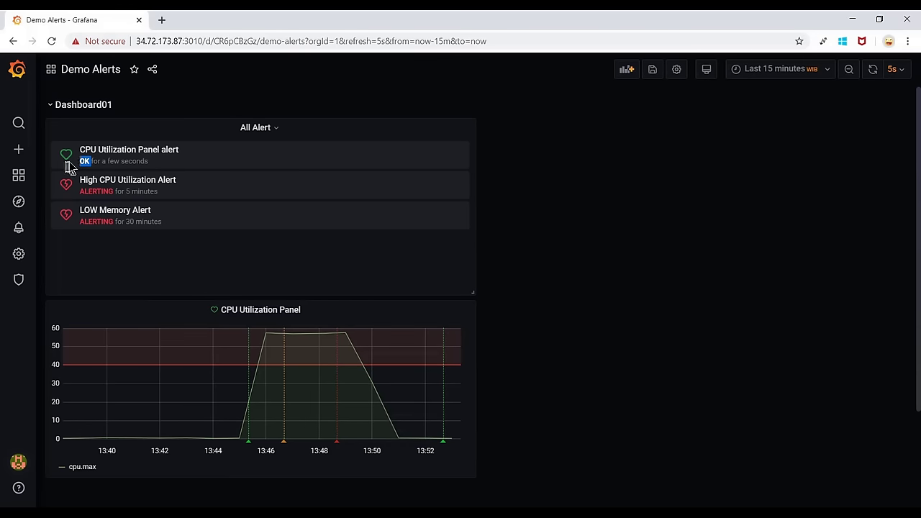
click(68, 155)
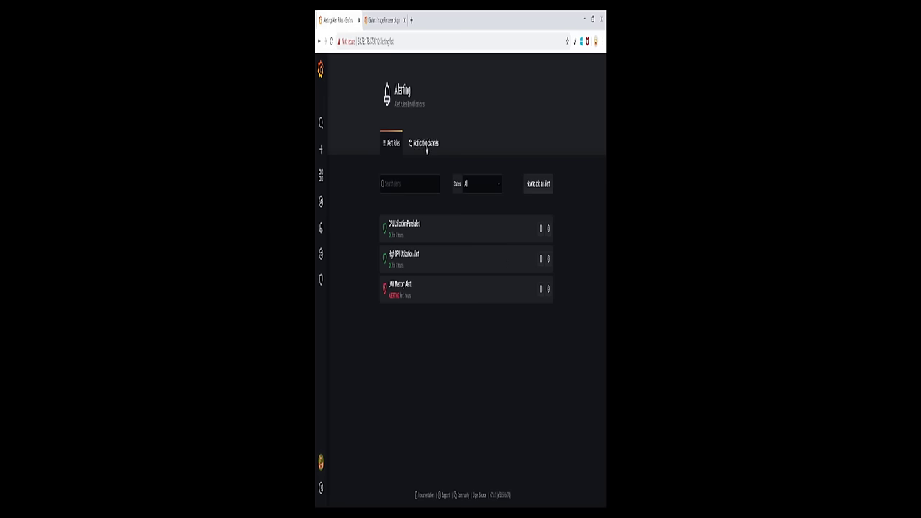
From Notification channels, start a new Email-type channel and focus its empty Name field
click(427, 144)
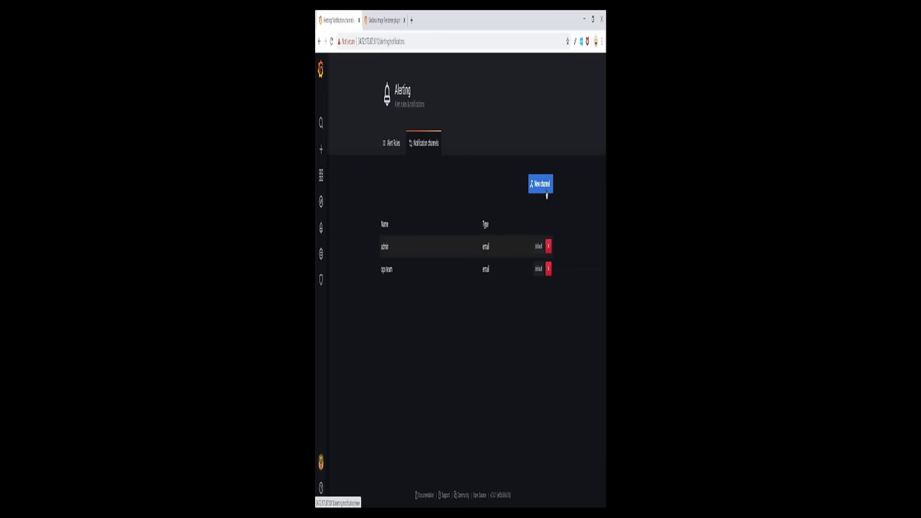
click(545, 190)
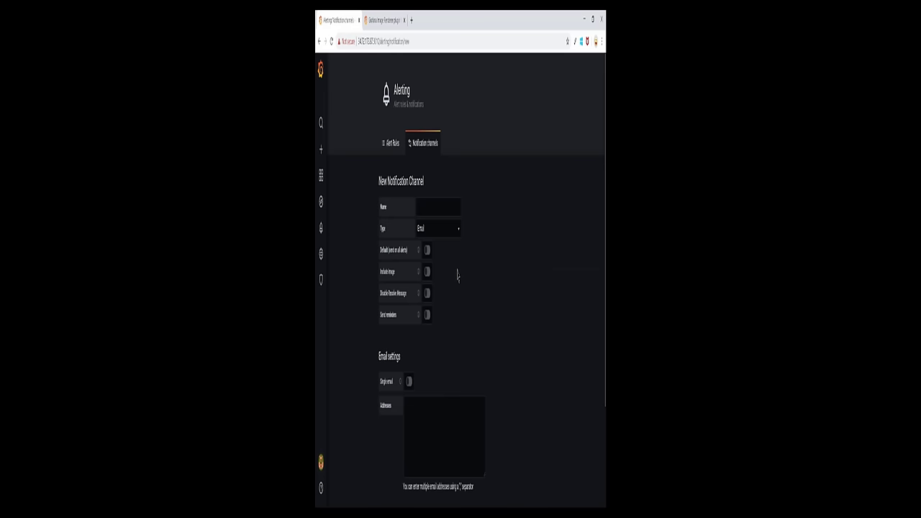
click(439, 207)
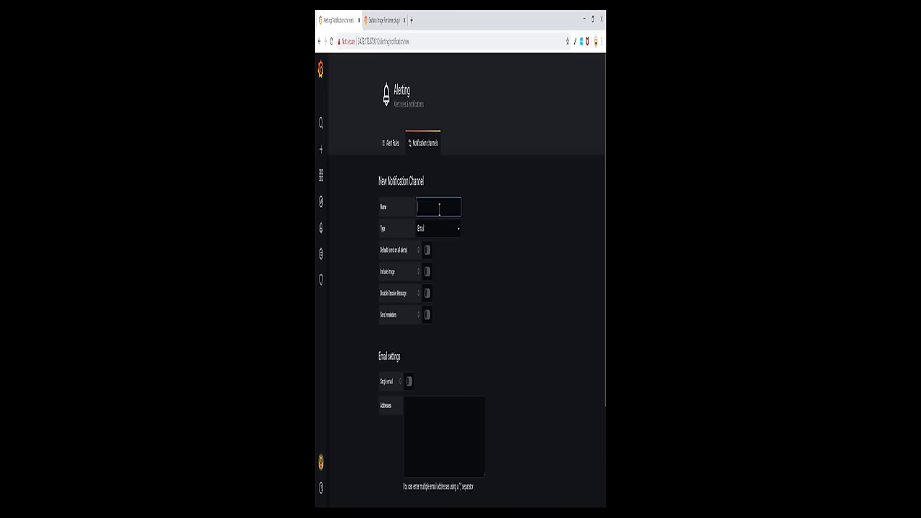
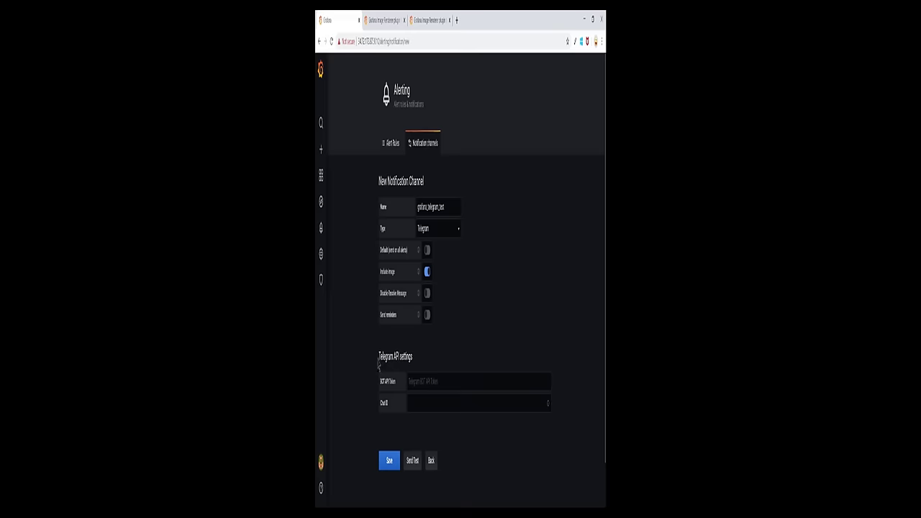
Highlight the Telegram API settings heading, then put focus in the Chat ID field
drag(378, 357, 417, 360)
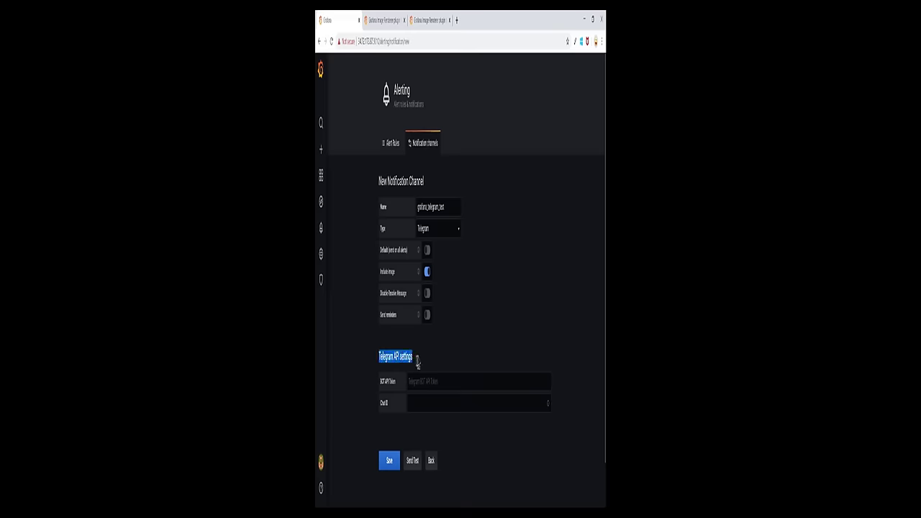
click(419, 362)
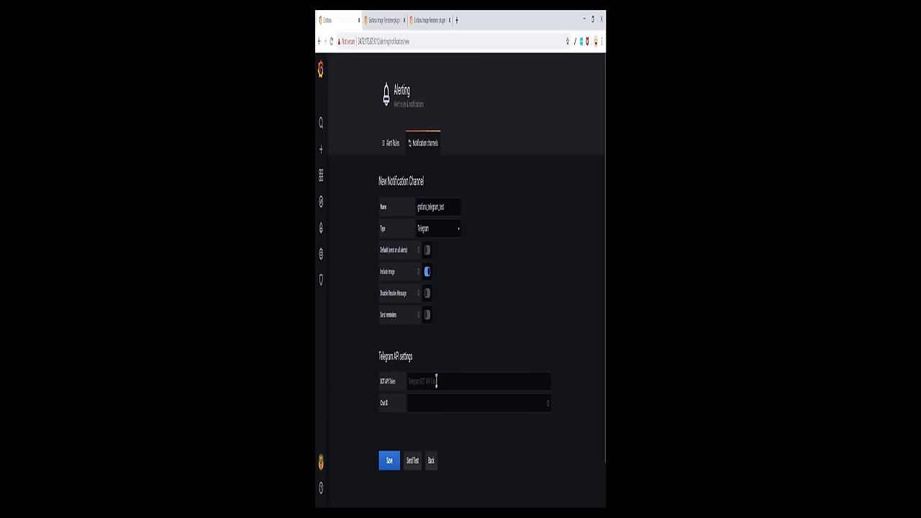
click(437, 405)
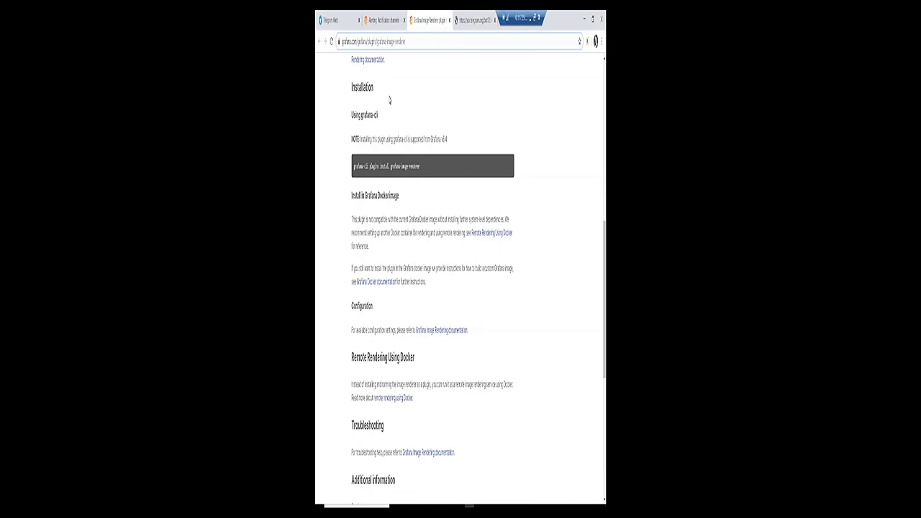
Search Telegram Web chats for 'botfat' and open the BotFather chat
click(341, 17)
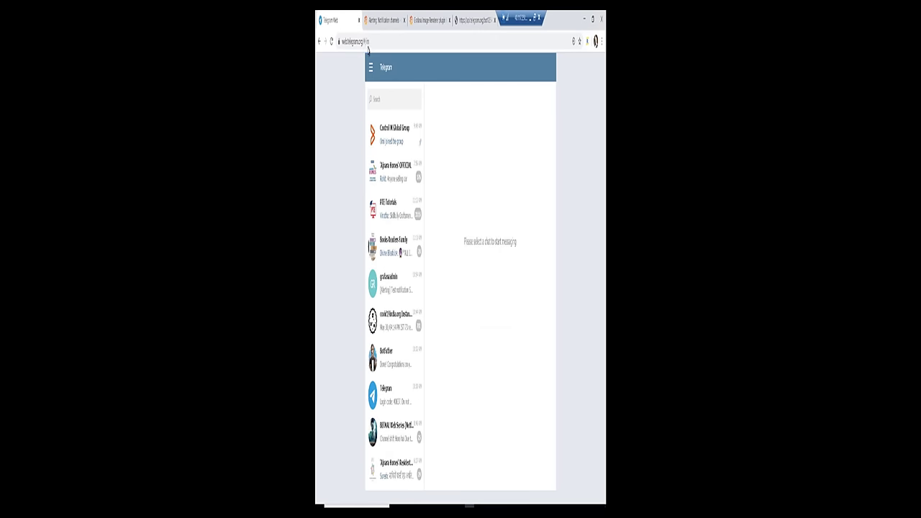
click(384, 100)
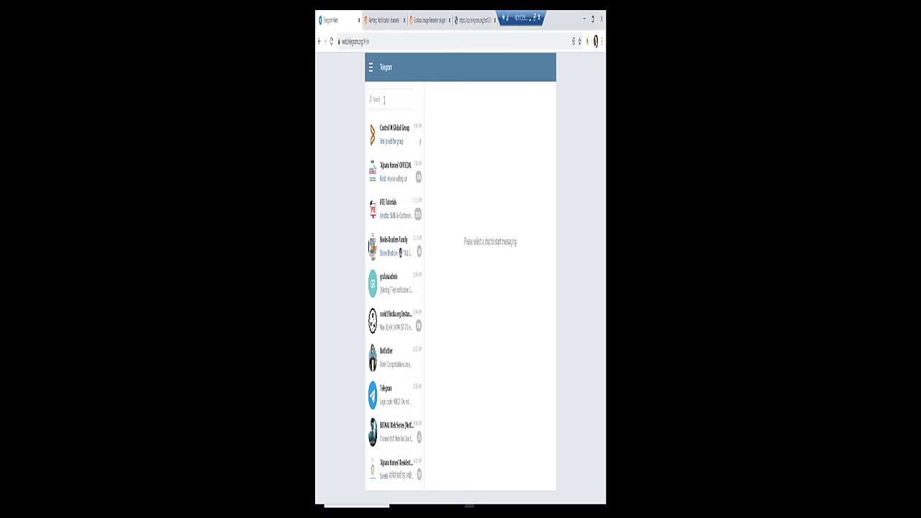
text(botfather)
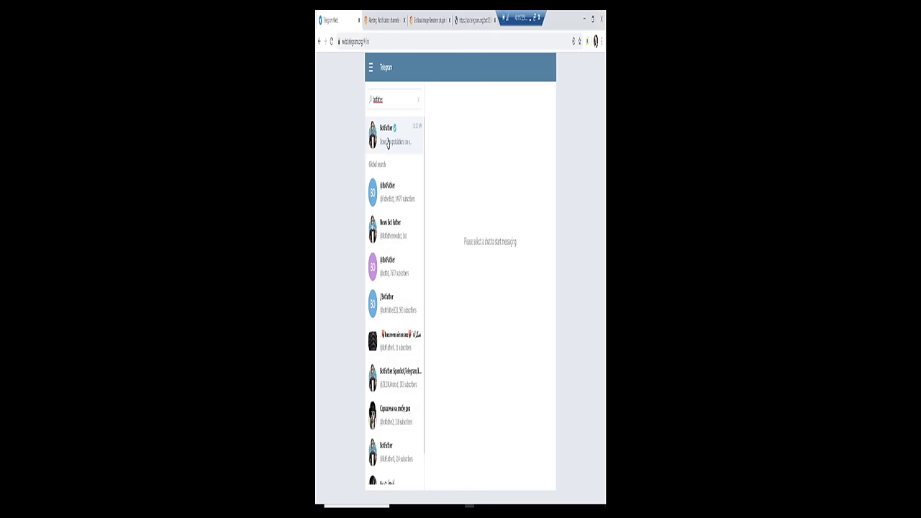
click(387, 142)
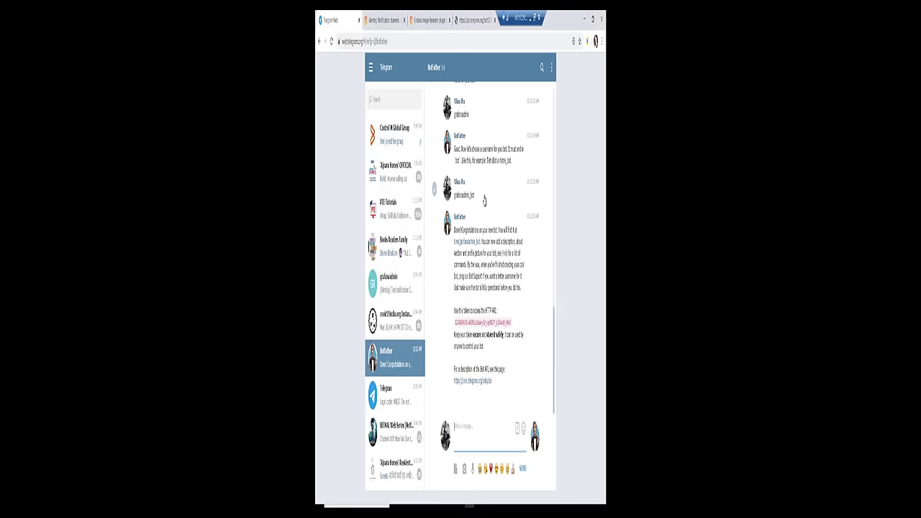
Scroll BotFather's history down to the new bot's token message and select the token
scroll(484, 201, up, 5)
scroll(484, 200, up, 2)
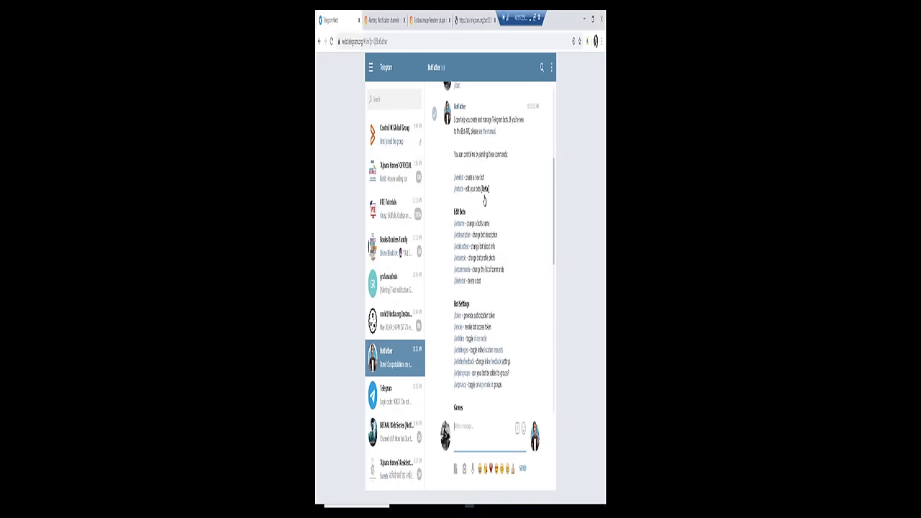
scroll(508, 202, up, 3)
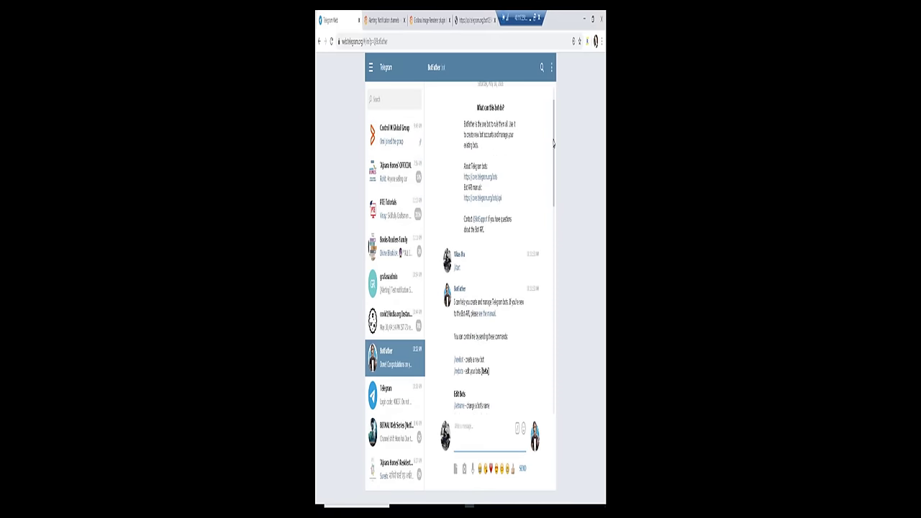
scroll(554, 144, up, 1)
scroll(554, 158, down, 1)
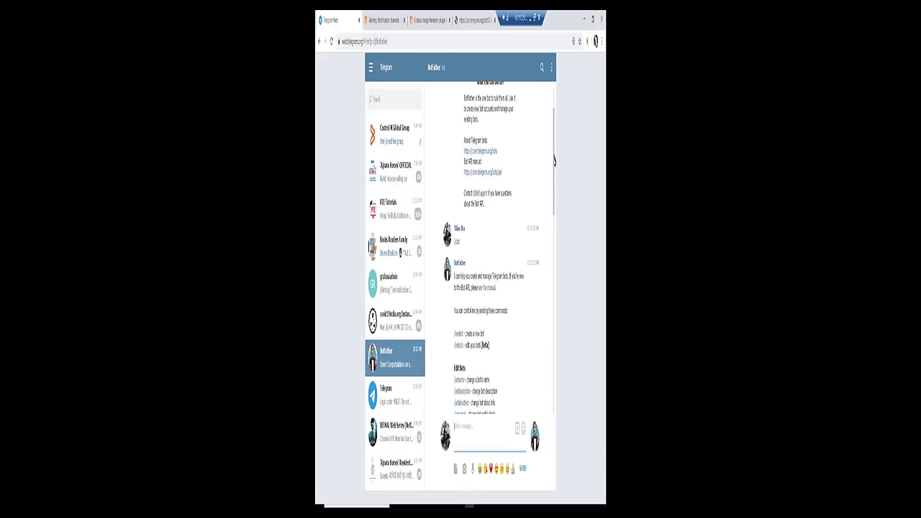
scroll(554, 160, down, 2)
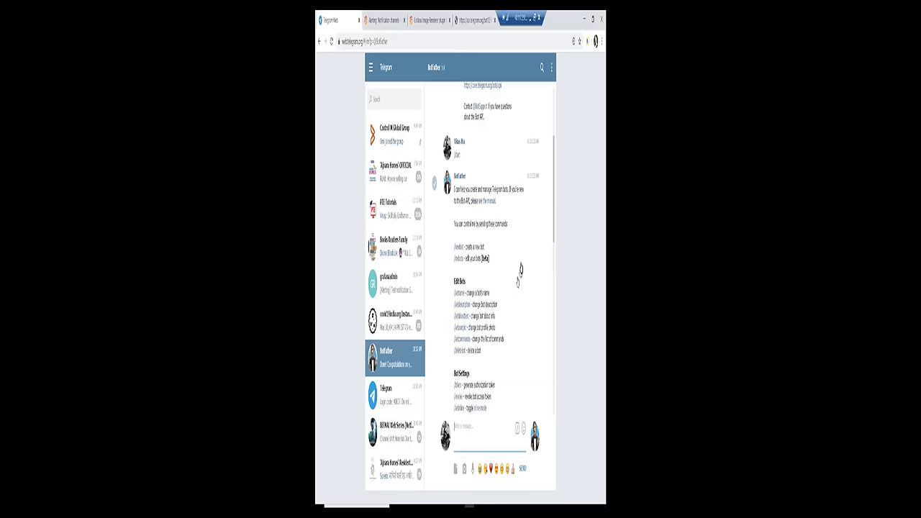
scroll(522, 267, down, 2)
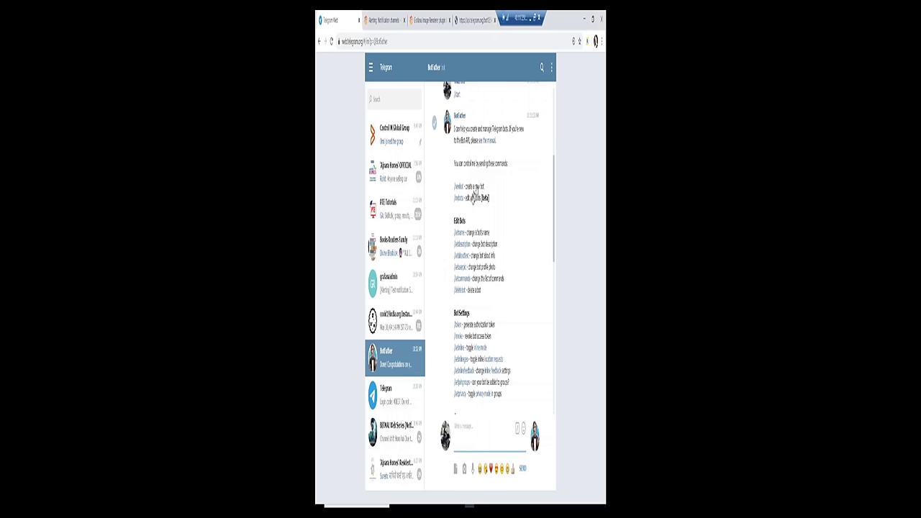
click(459, 189)
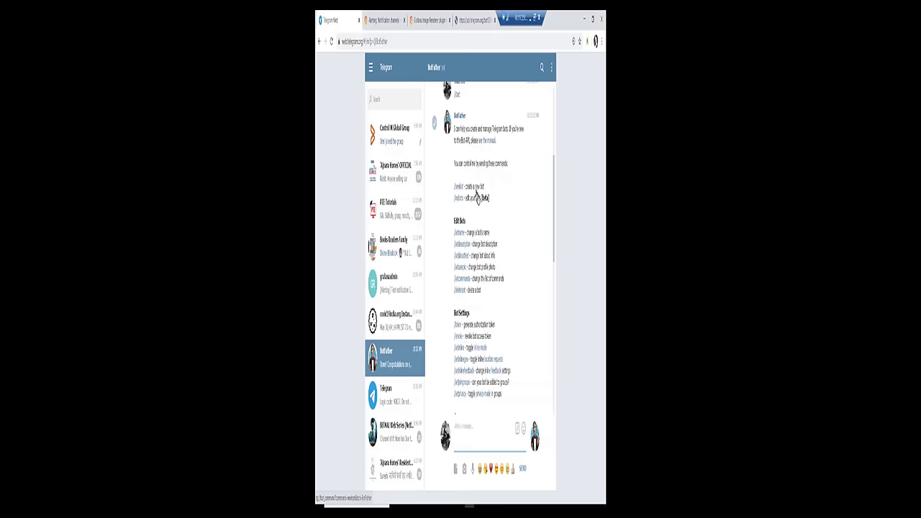
scroll(480, 202, down, 3)
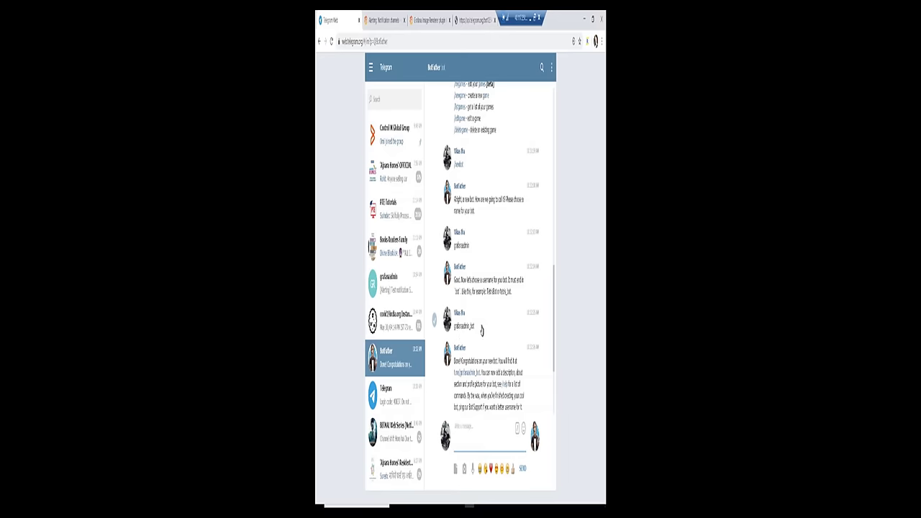
scroll(481, 329, down, 3)
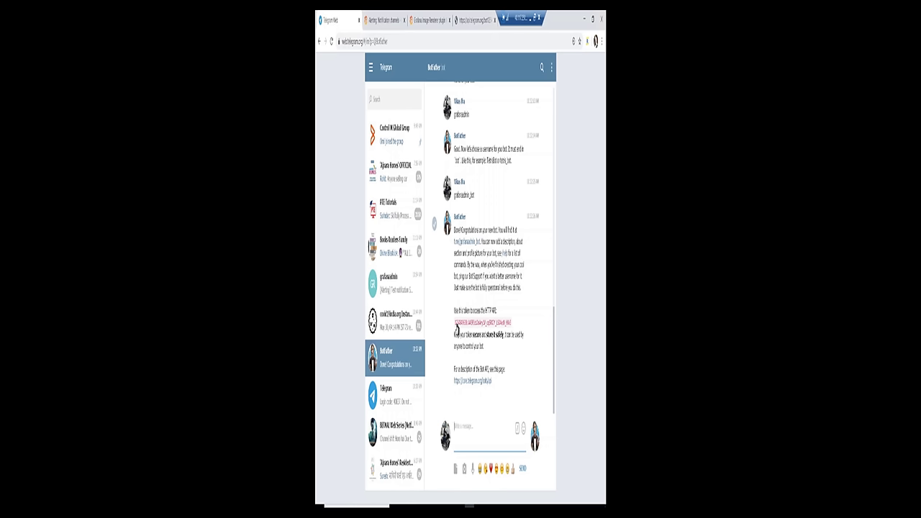
drag(455, 322, 512, 324)
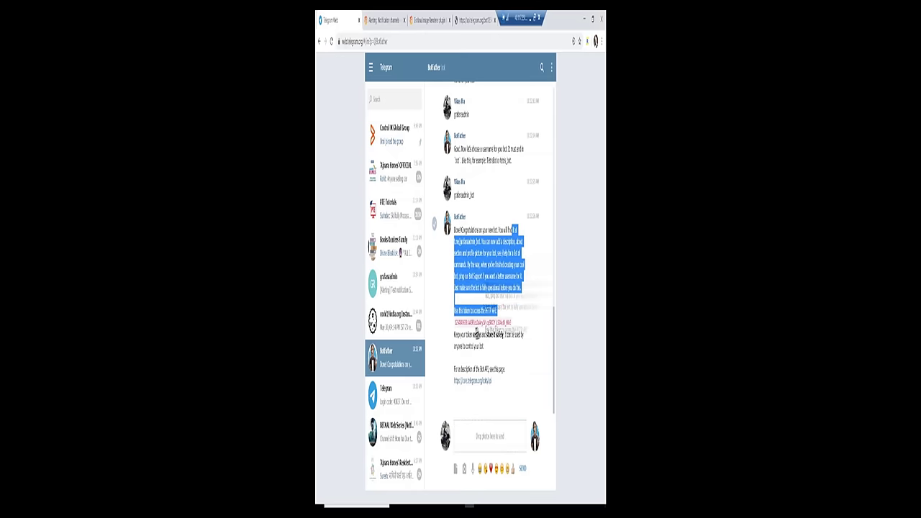
Select and copy the complete bot token, then return to the Grafana notification form
click(474, 336)
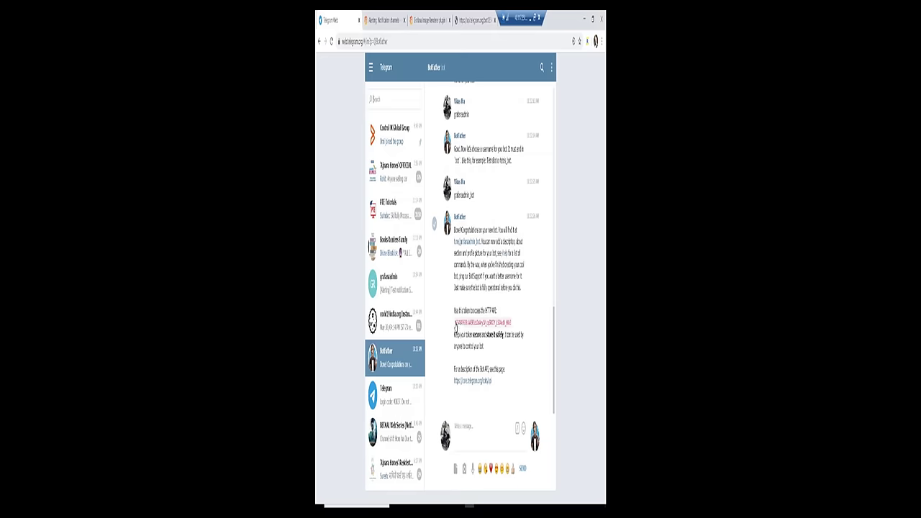
double_click(472, 324)
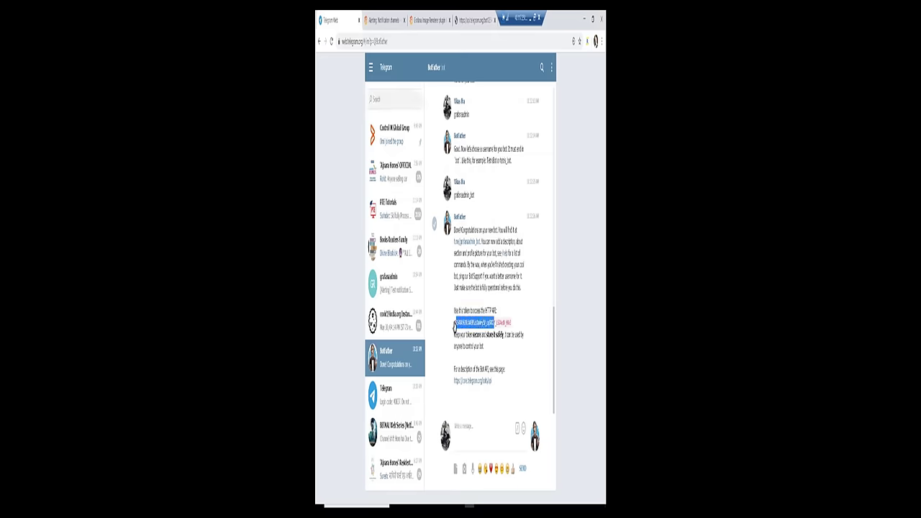
click(455, 327)
drag(455, 328, 516, 328)
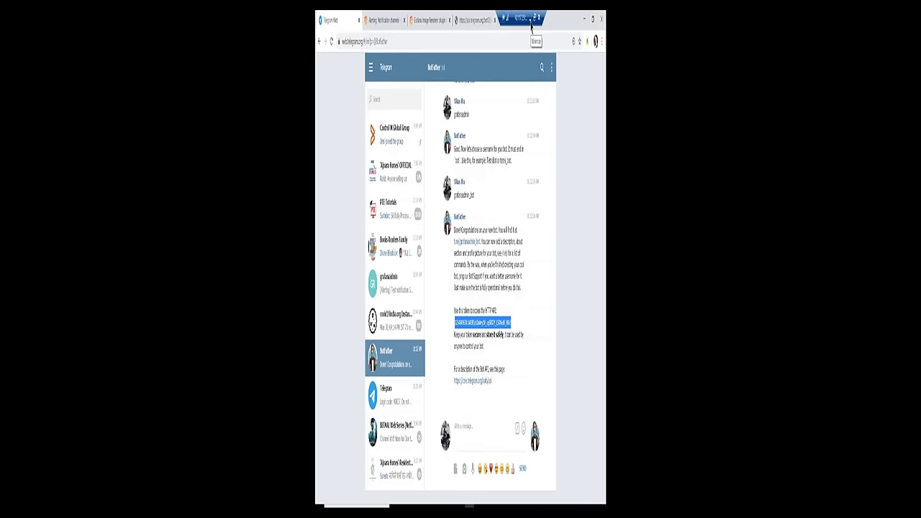
click(531, 26)
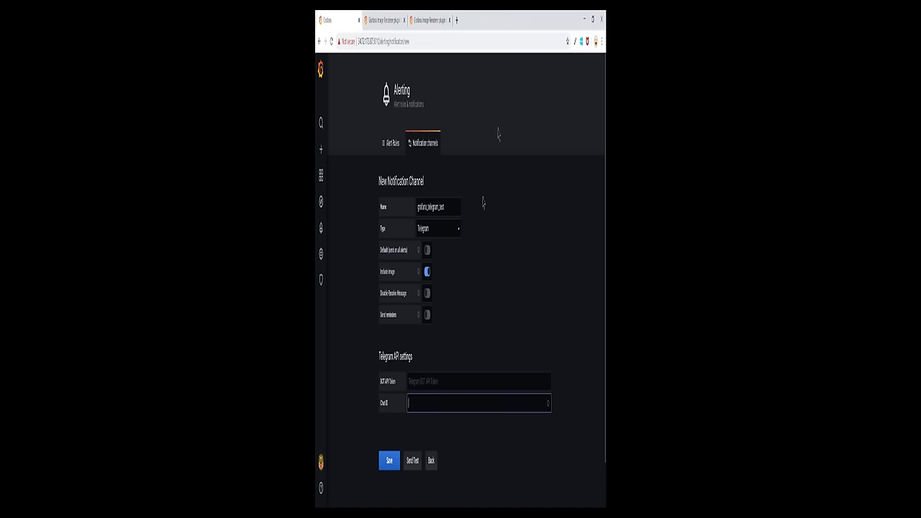
Paste the bot token into the BOT API Token field, then return to the BotFather chat
click(430, 381)
key(ctrl+v)
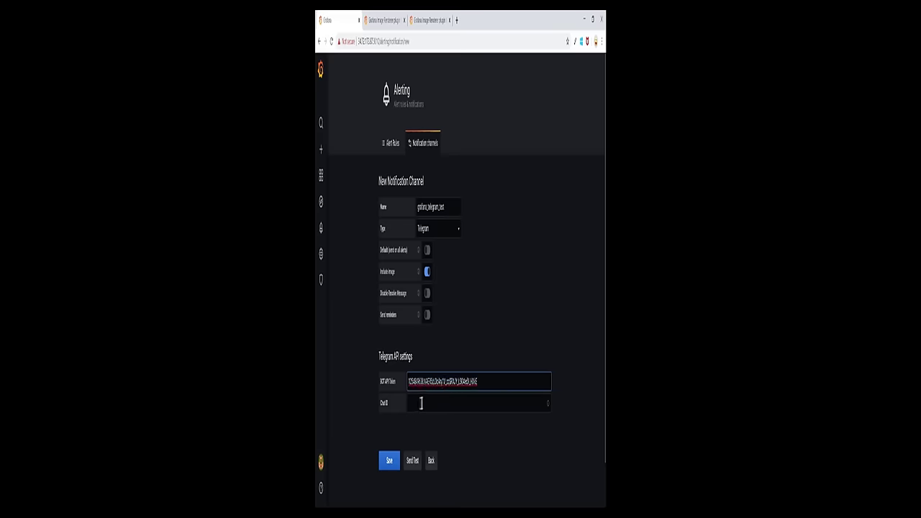
click(401, 504)
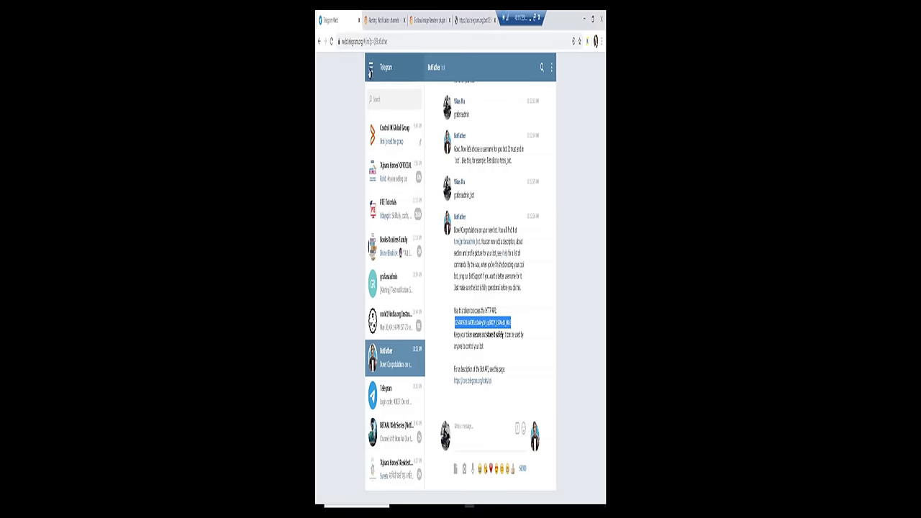
Start a new Telegram group with the 'grab' bot as its only member
click(371, 68)
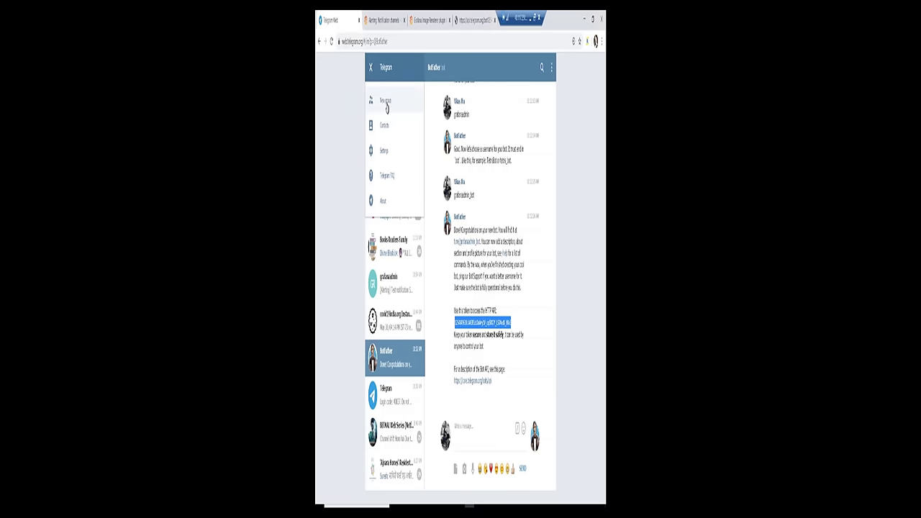
click(400, 102)
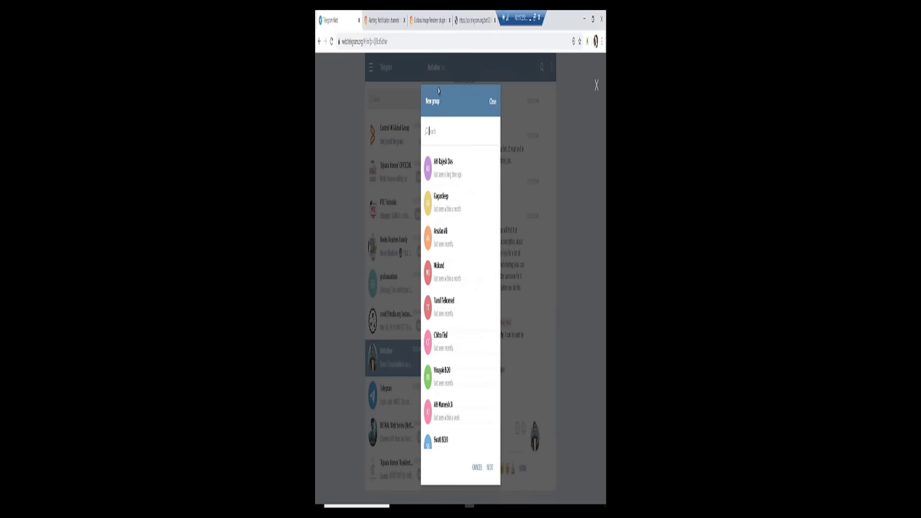
text(grabwaadmin_bot)
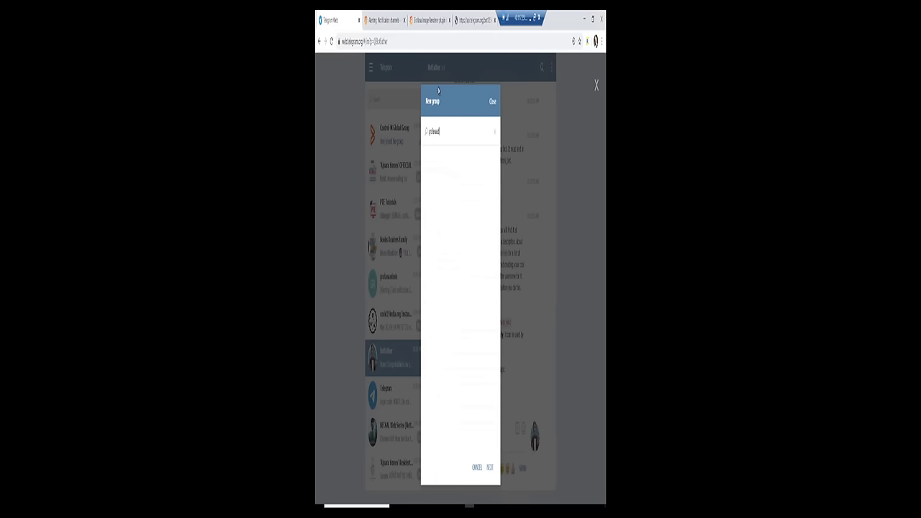
click(446, 171)
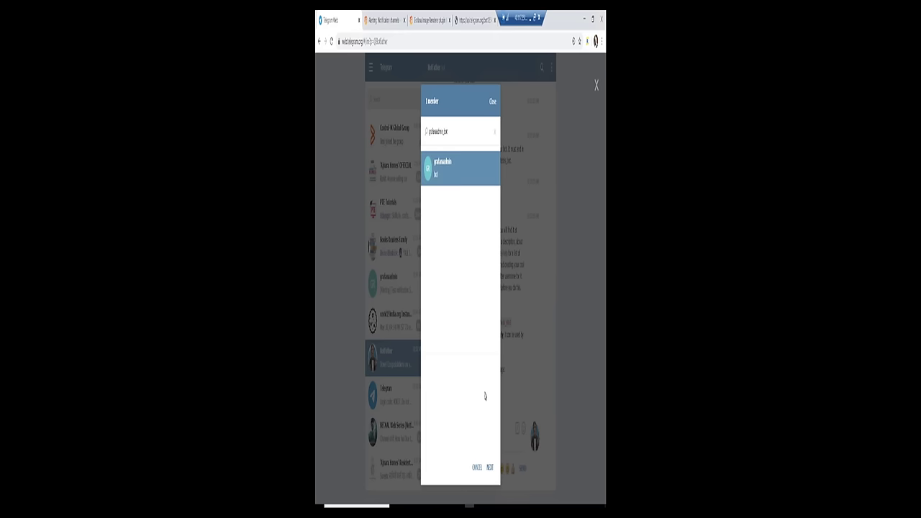
click(490, 467)
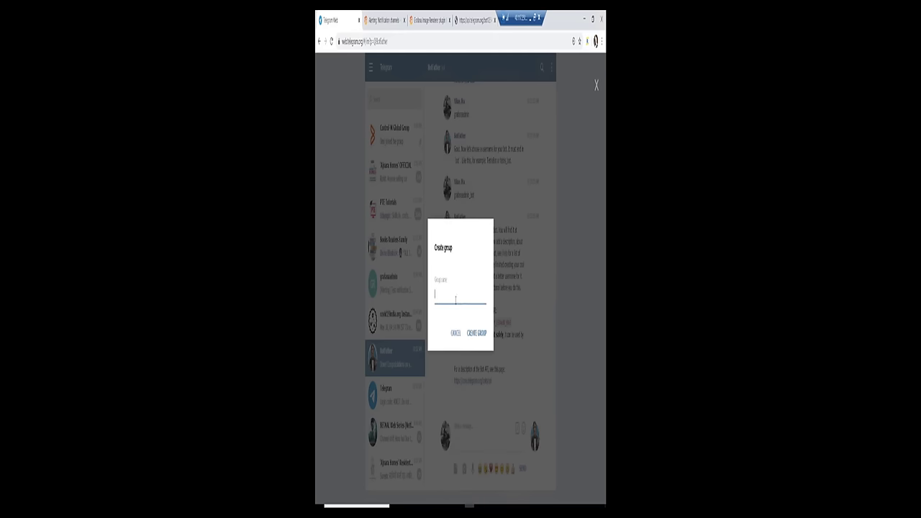
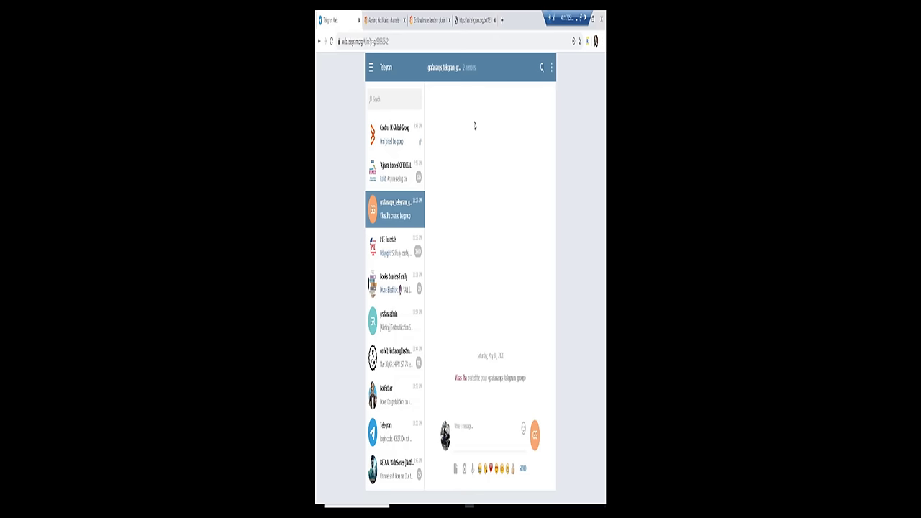
click(476, 22)
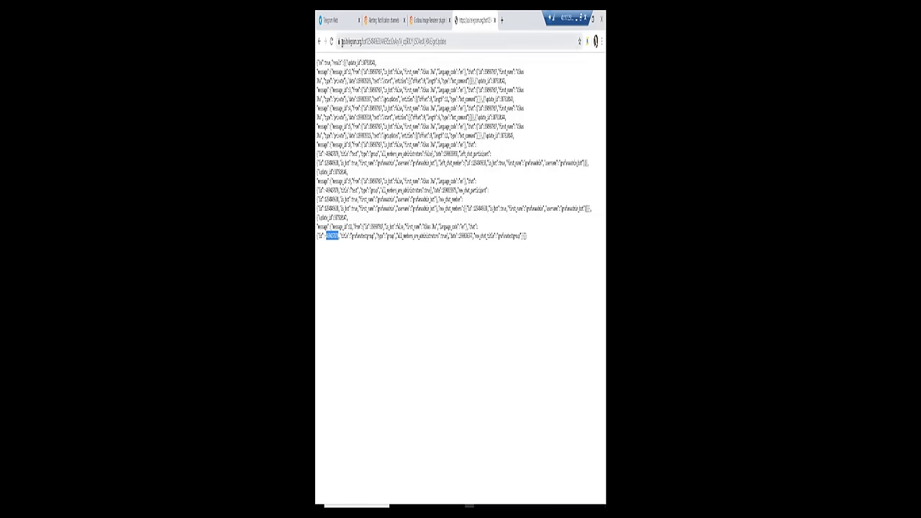
drag(342, 41, 460, 41)
click(434, 42)
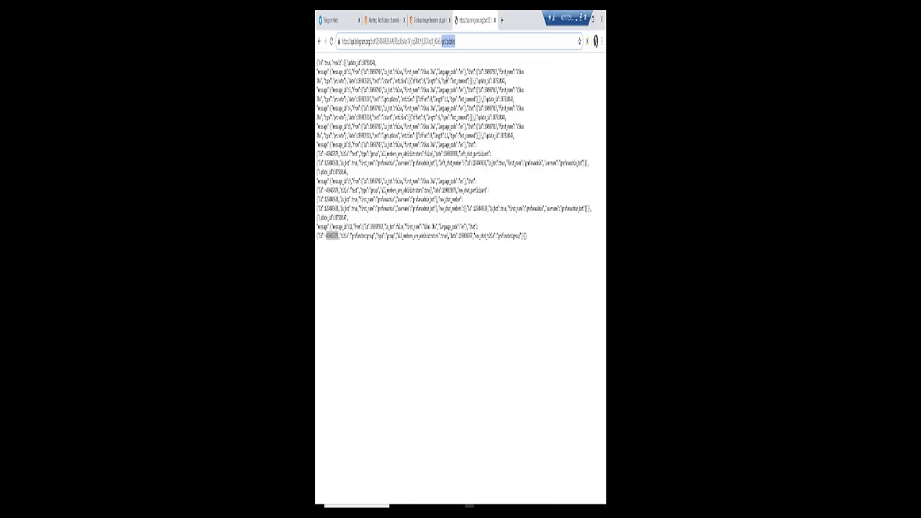
click(447, 59)
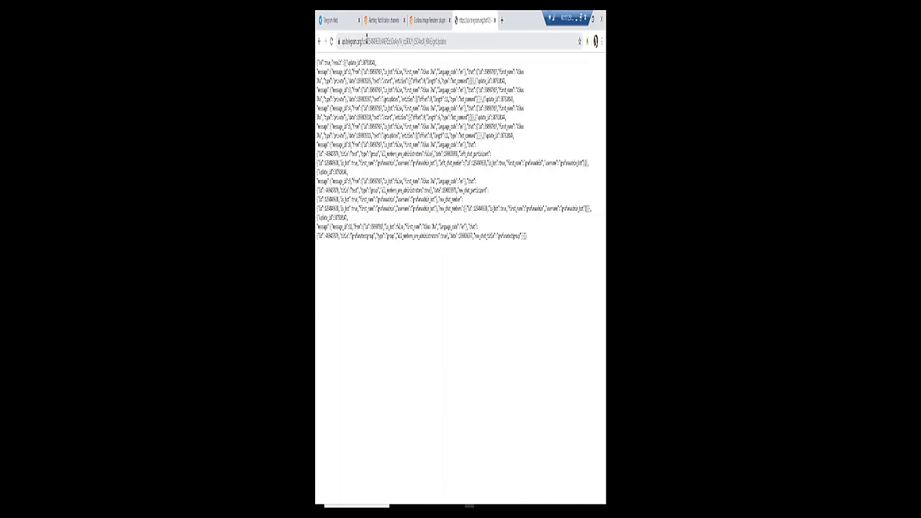
drag(368, 41, 434, 42)
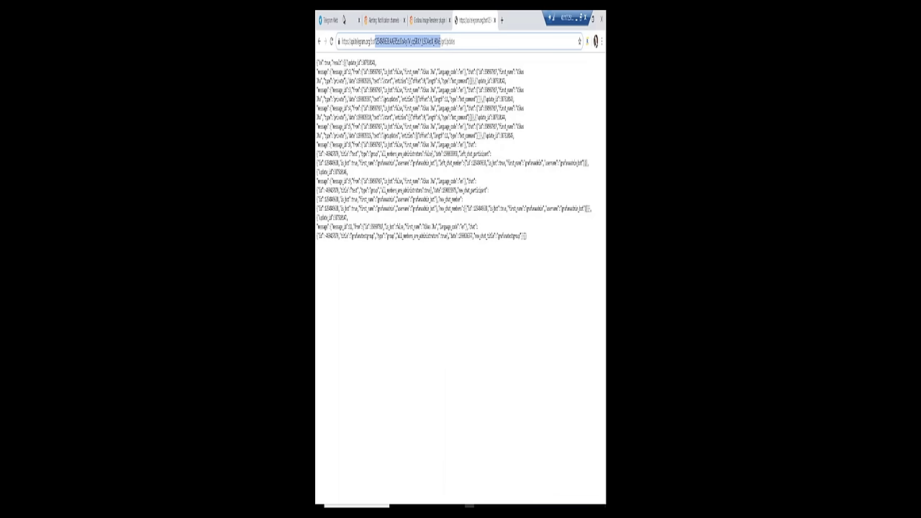
click(338, 19)
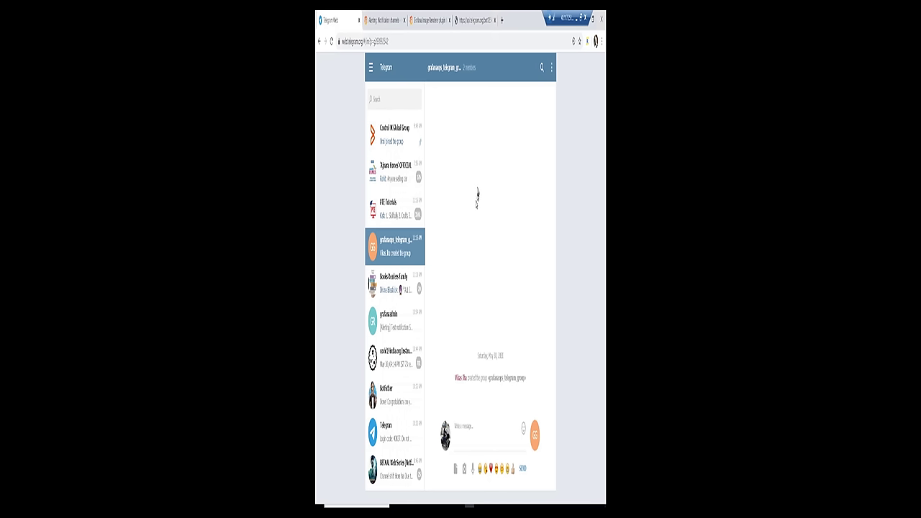
Post a 'hi @' greeting mentioning the bot in the new group, then return to the getUpdates results
click(464, 428)
text(hi)
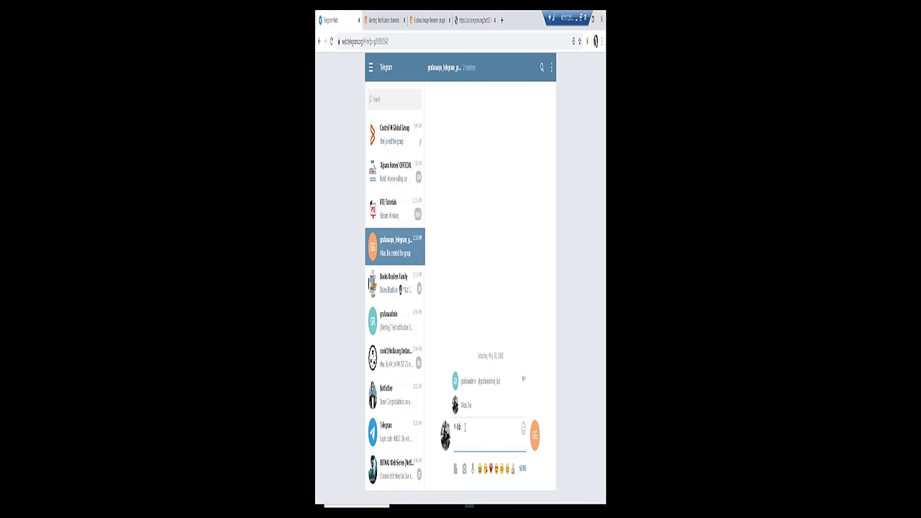
text( @g)
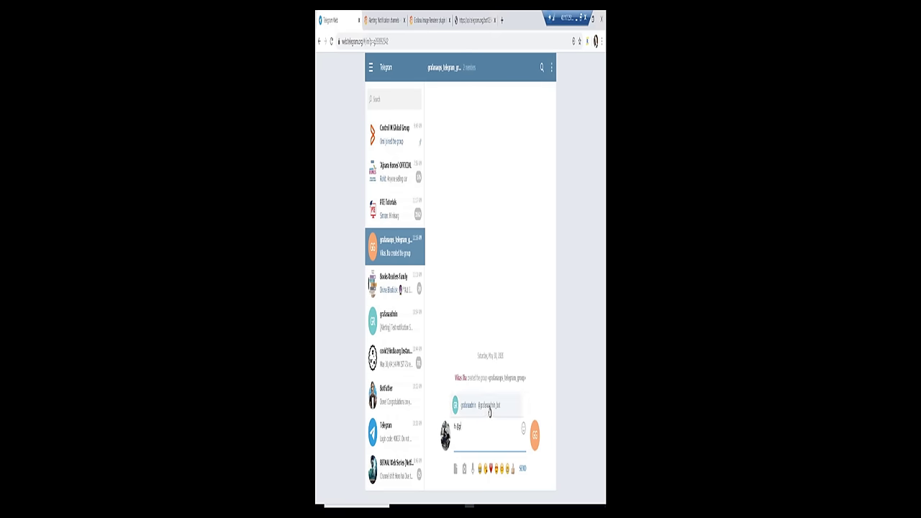
click(489, 409)
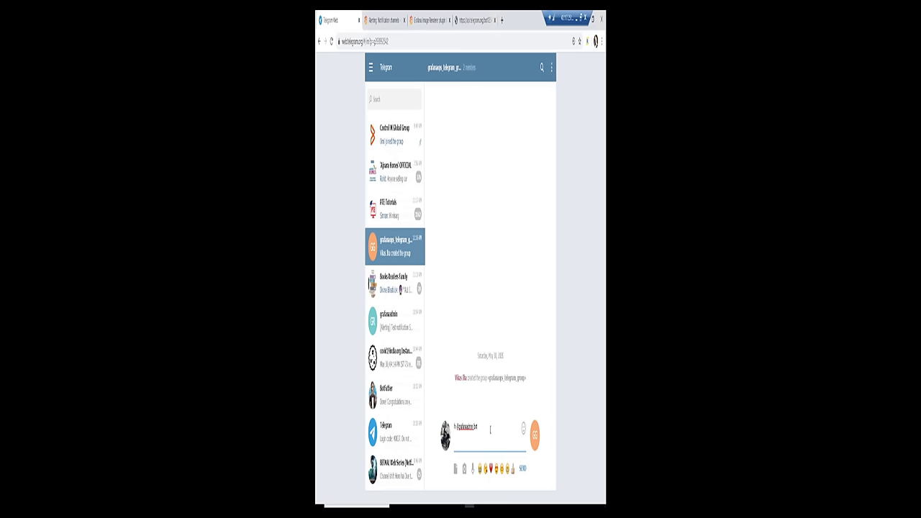
key(Return)
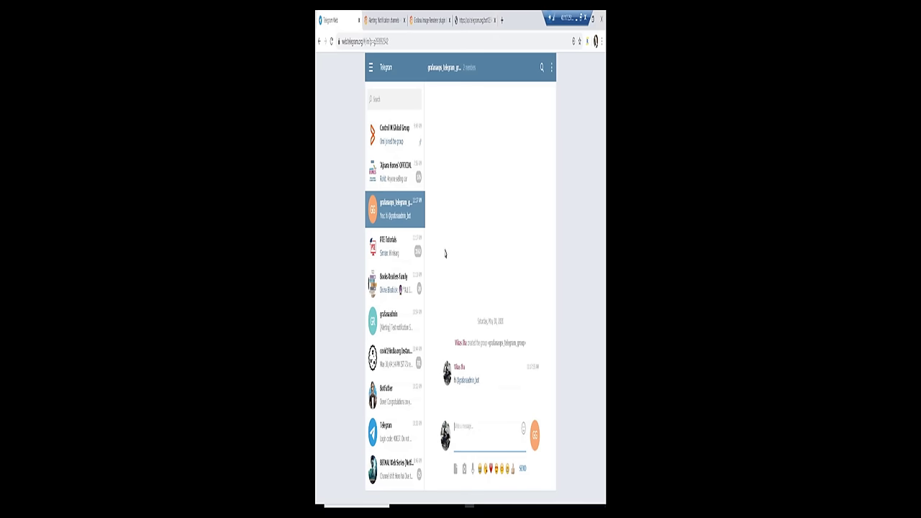
click(401, 398)
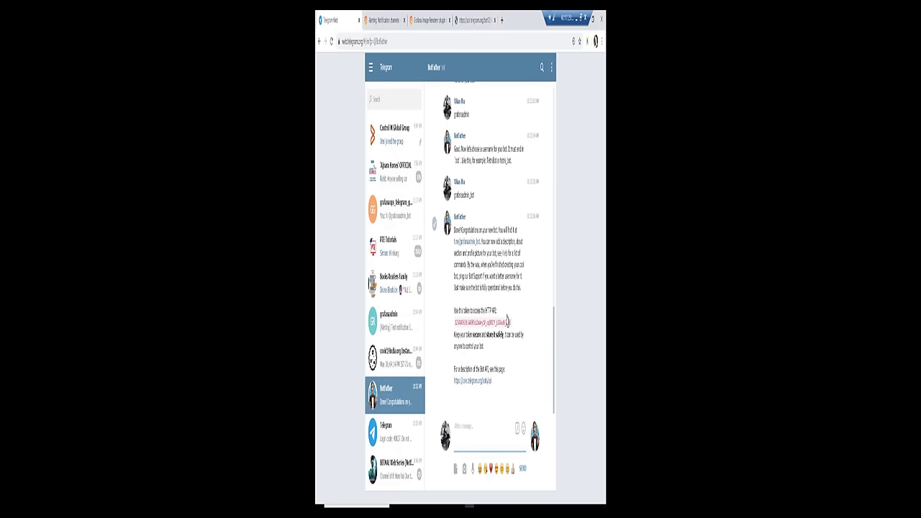
click(479, 17)
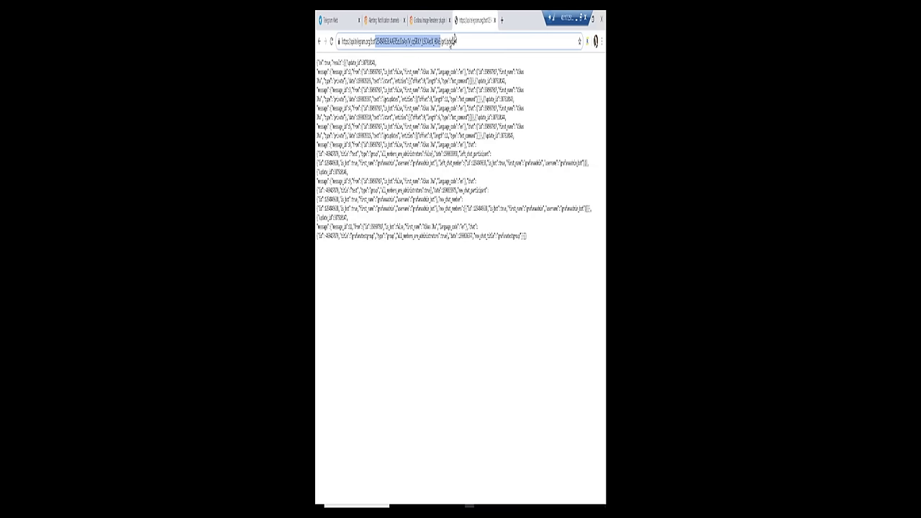
Reload getUpdates and select the new grafanaops_telegram_group chat id in the enlarged JSON
click(460, 41)
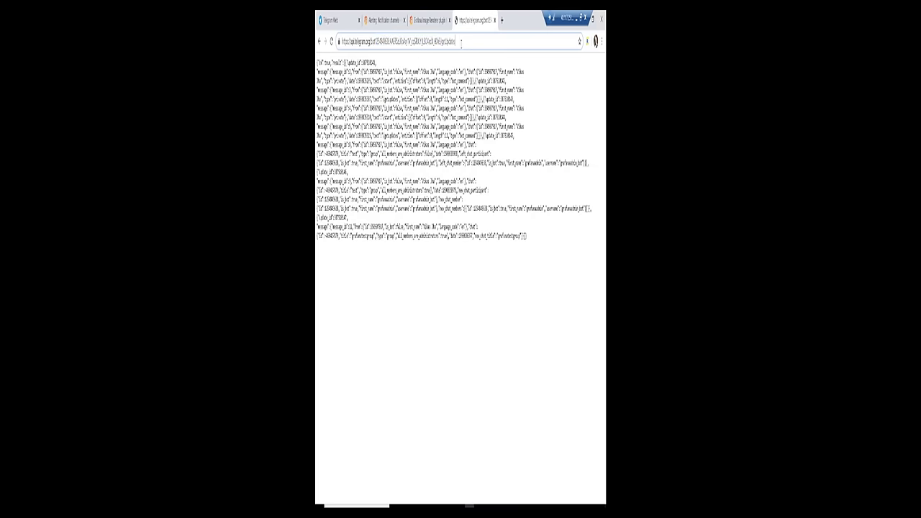
key(Return)
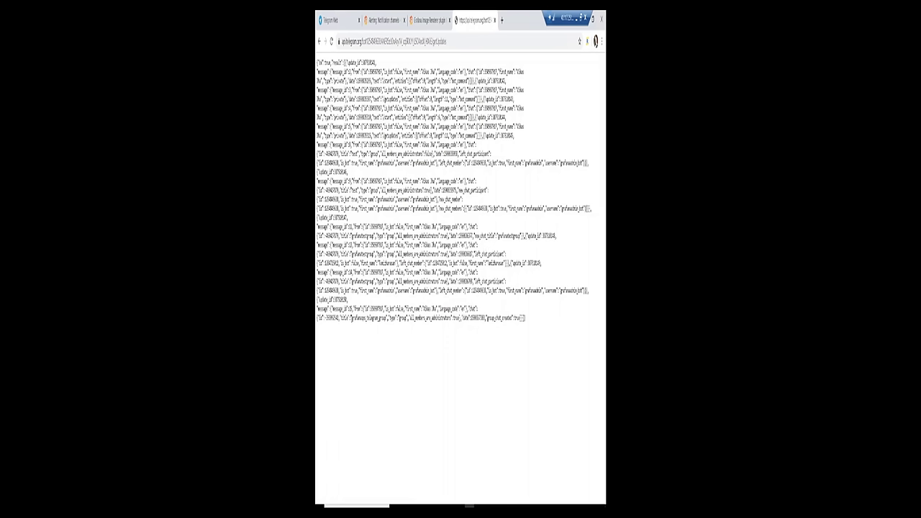
drag(360, 319, 382, 318)
click(320, 318)
click(326, 318)
drag(325, 317, 338, 318)
key(ctrl+plus)
key(ctrl+plus)
key(ctrl+plus)
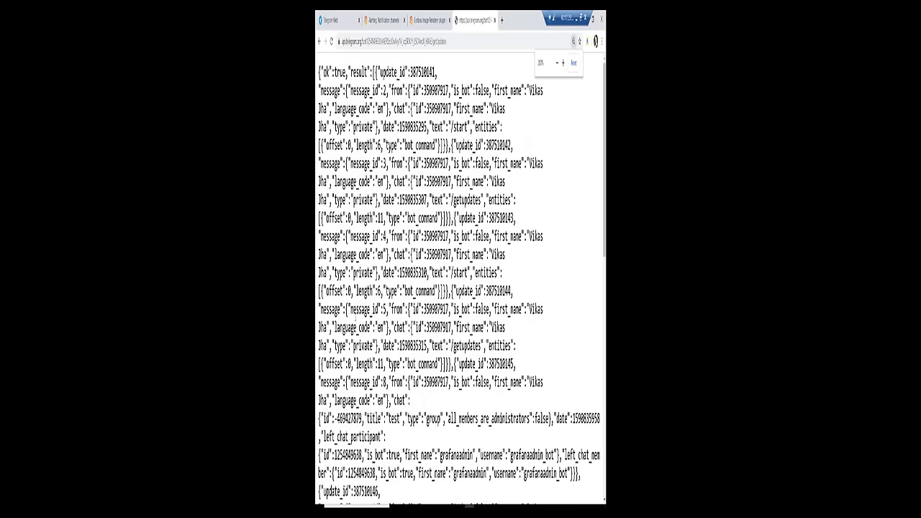
scroll(460, 279, down, 10)
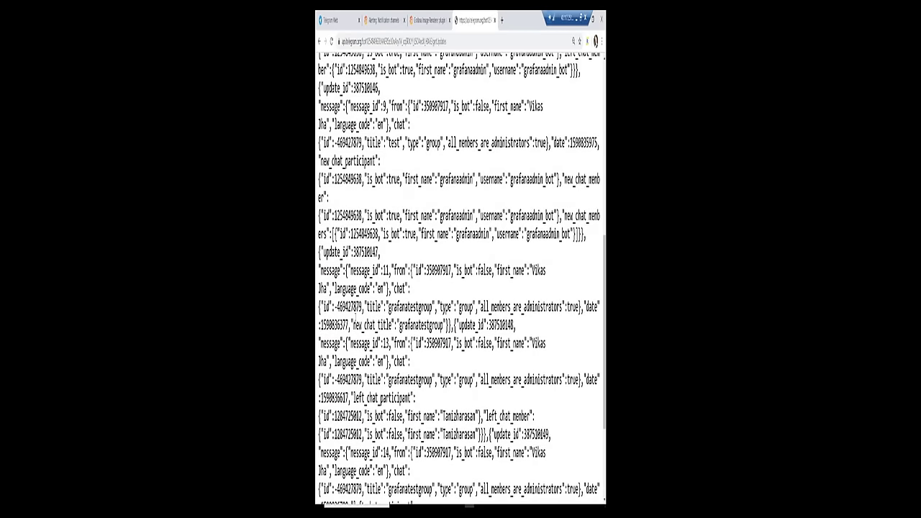
scroll(461, 278, down, 4)
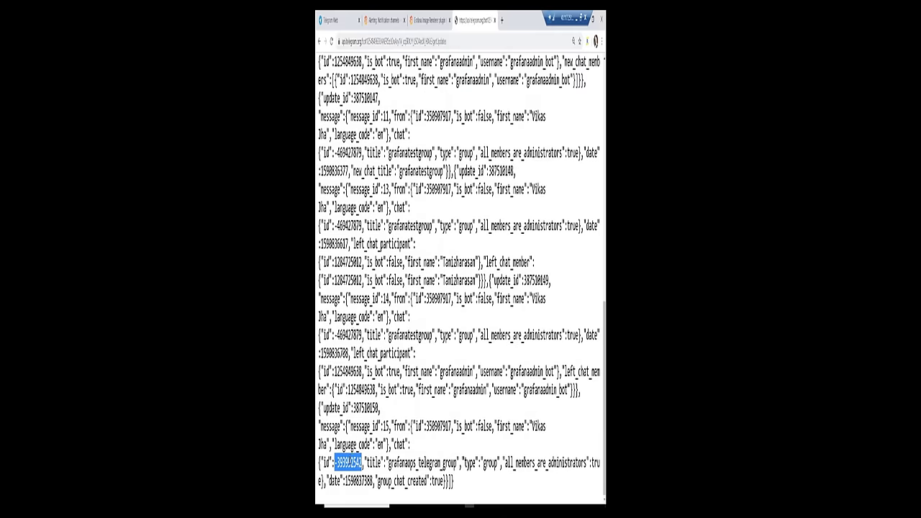
Copy the group's chat id and focus the Chat ID field in Grafana's Telegram channel form
right_click(350, 462)
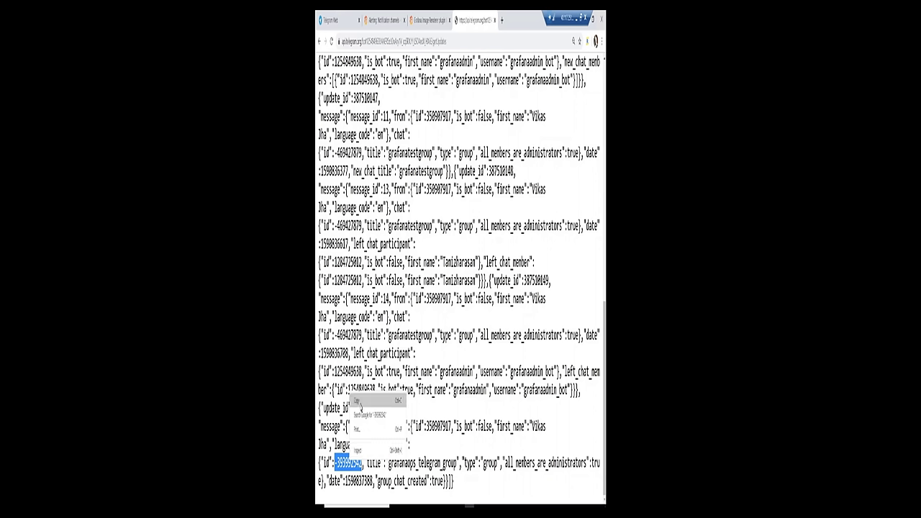
click(364, 394)
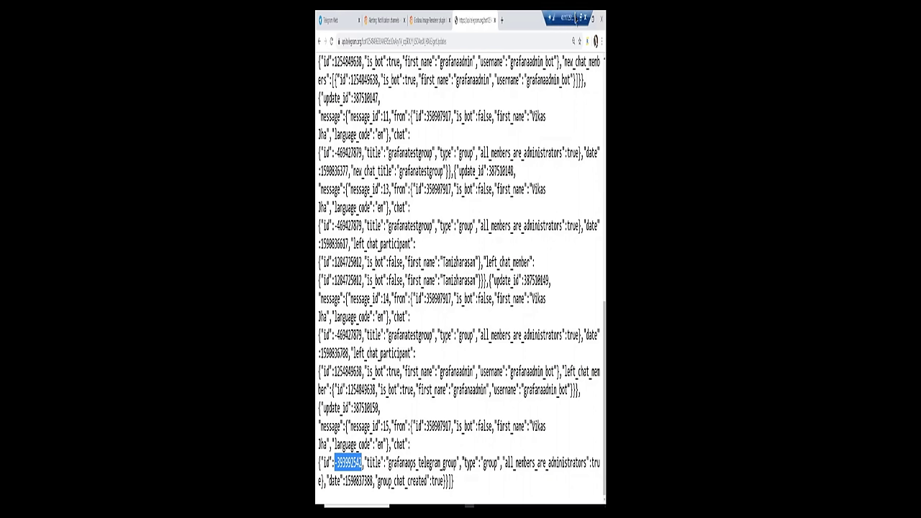
click(576, 20)
click(421, 405)
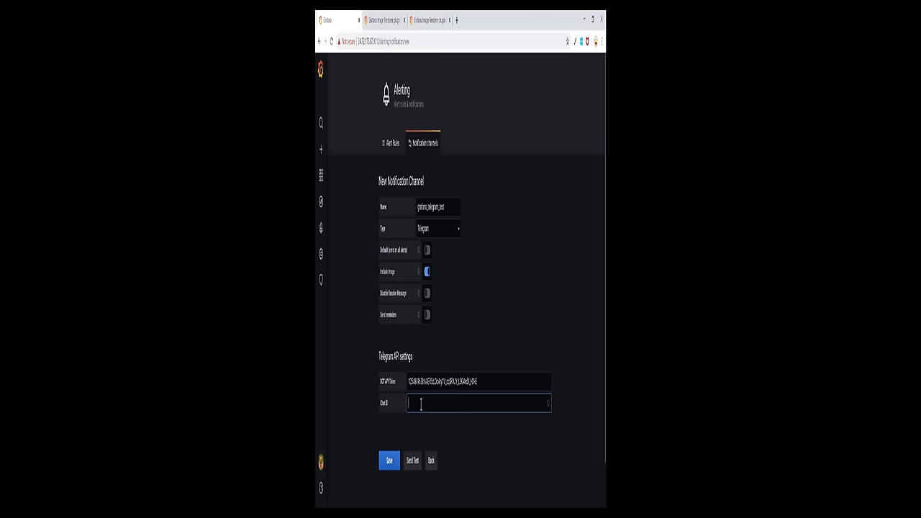
Paste the group's chat id into Chat ID and send a test notification to the Telegram group
text(393952342)
click(386, 506)
key(alt+Tab)
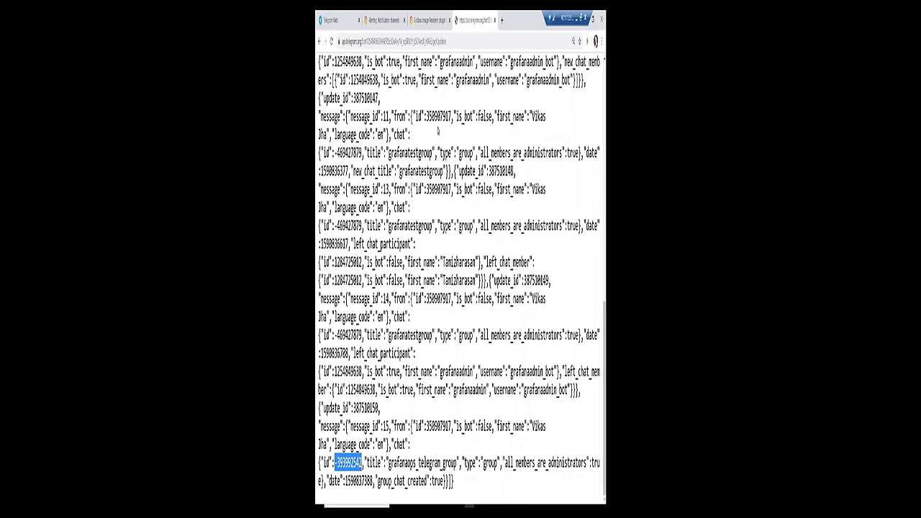
key(ctrl+minus)
click(331, 20)
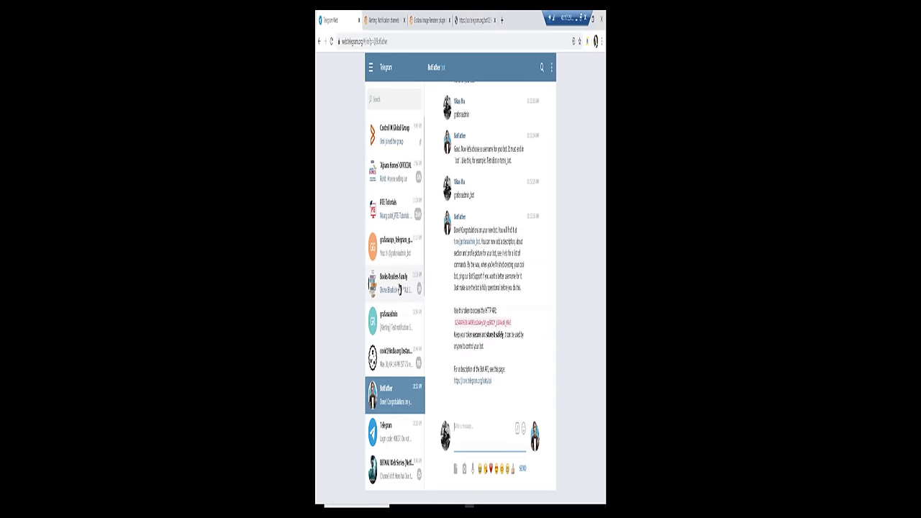
click(392, 245)
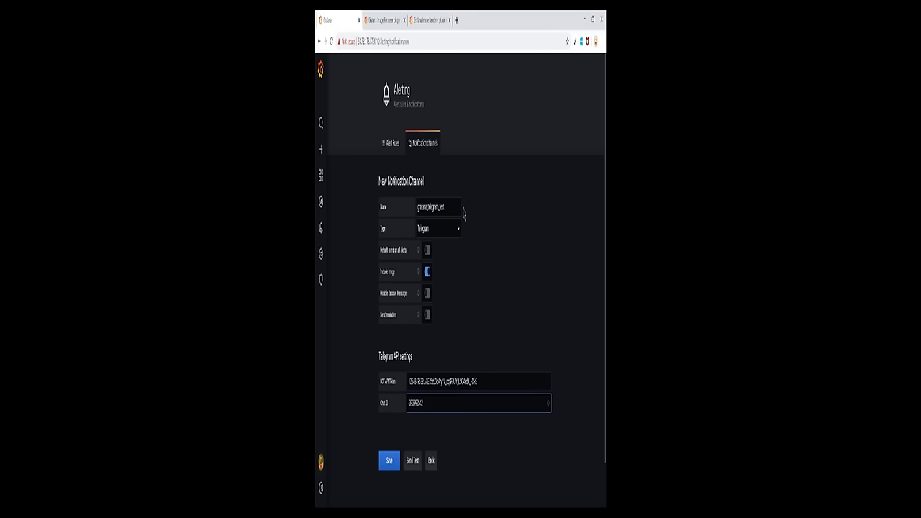
click(412, 462)
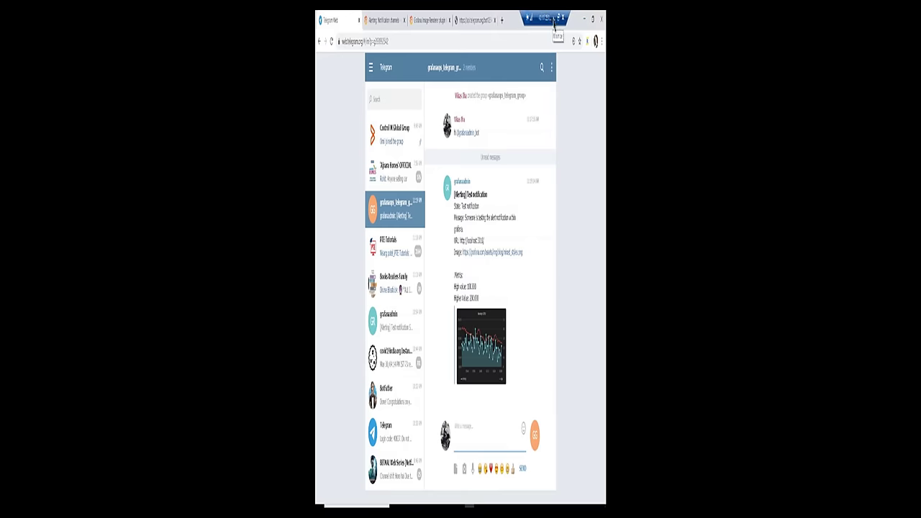
click(554, 25)
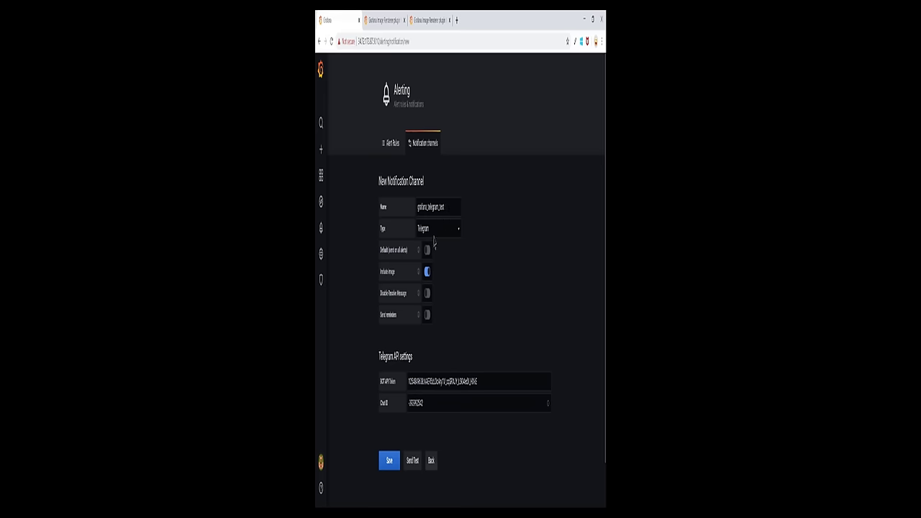
Save the grafana_telegram_test channel, then open Demo Alerts from the Dashboards > Manage list
click(389, 460)
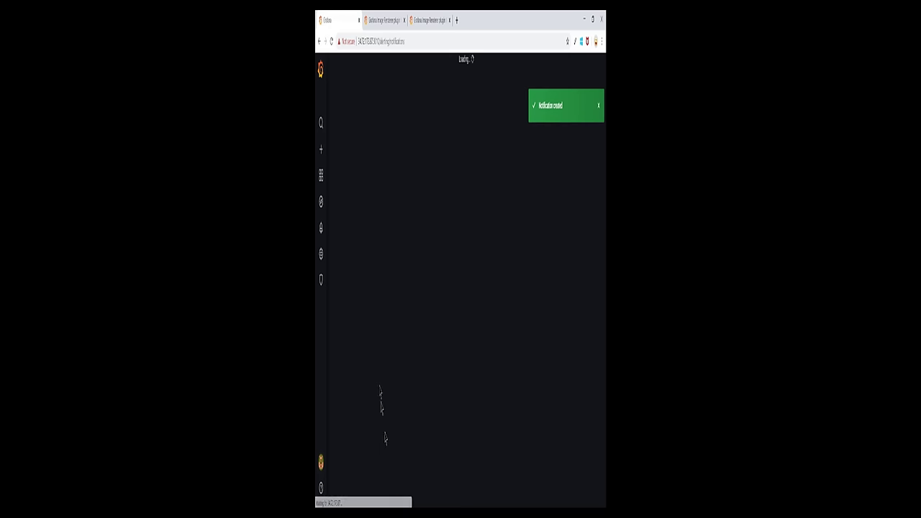
mouse_move(323, 182)
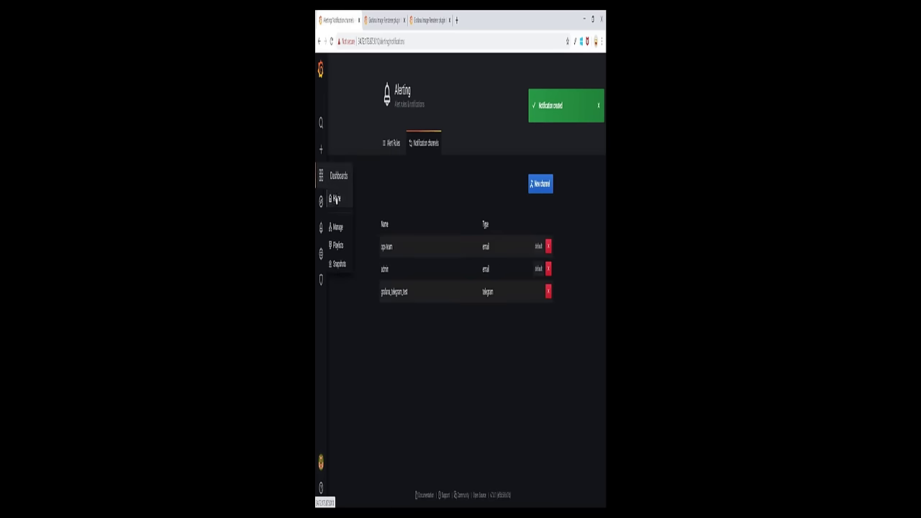
click(336, 227)
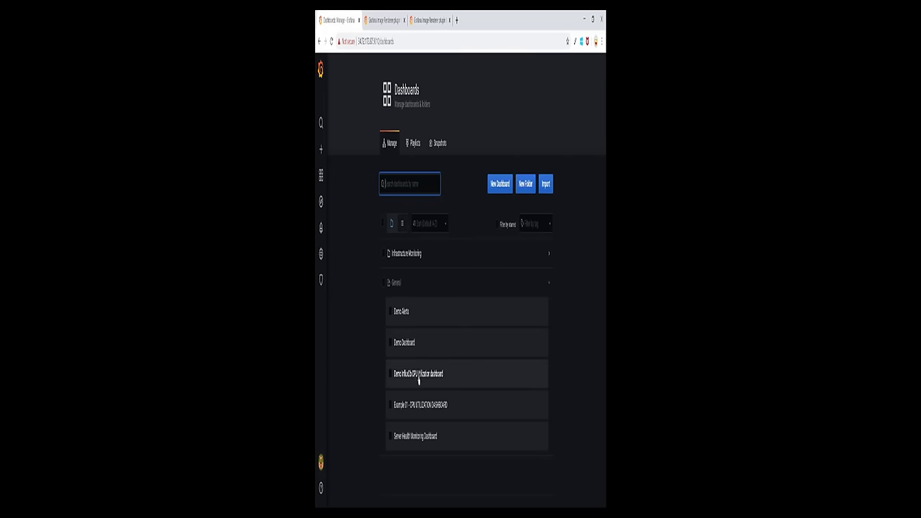
click(405, 317)
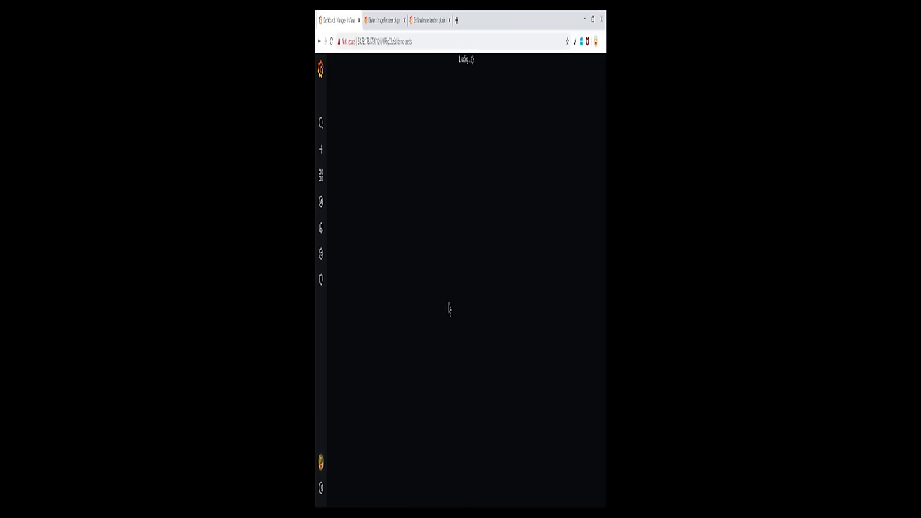
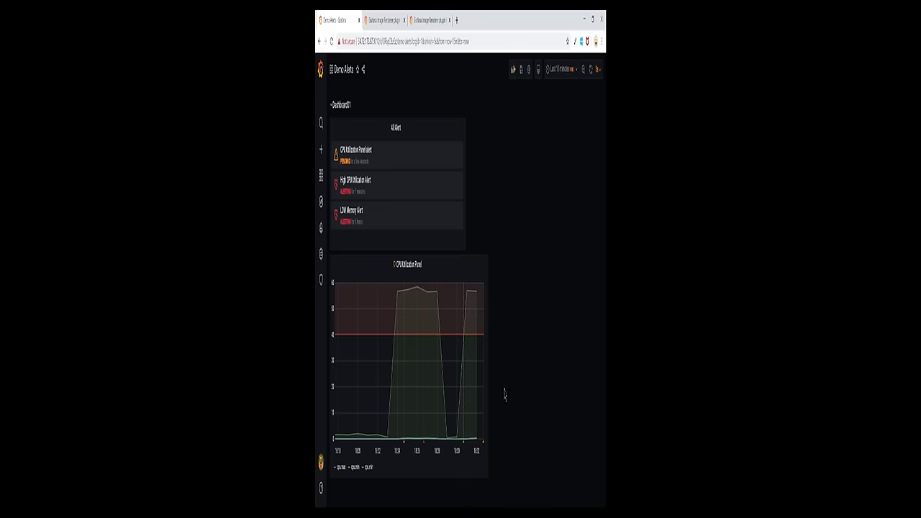
Highlight the CPU Utilization Panel alert name and state, then clear the selection
mouse_move(485, 443)
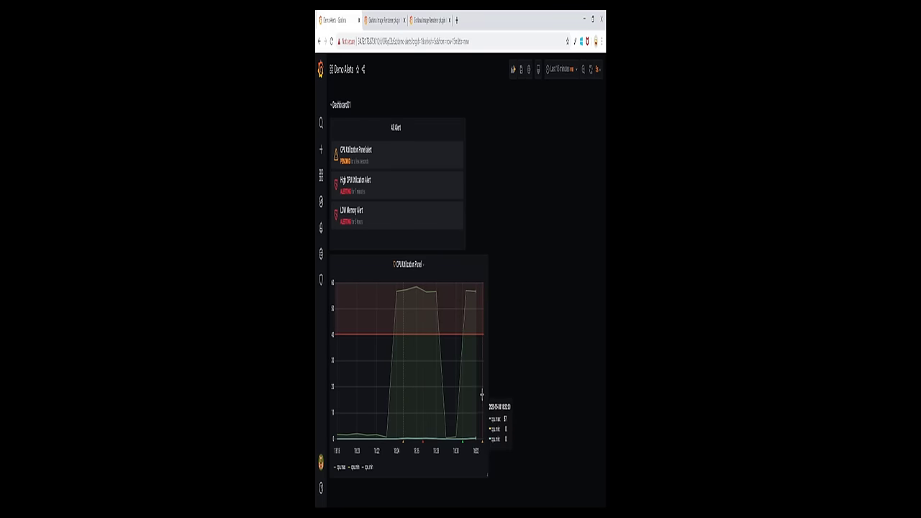
mouse_move(481, 425)
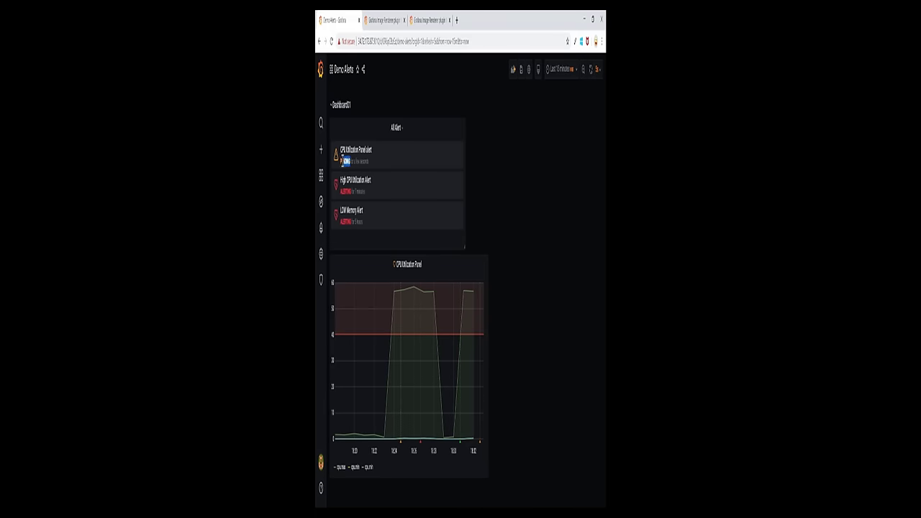
triple_click(345, 160)
click(345, 162)
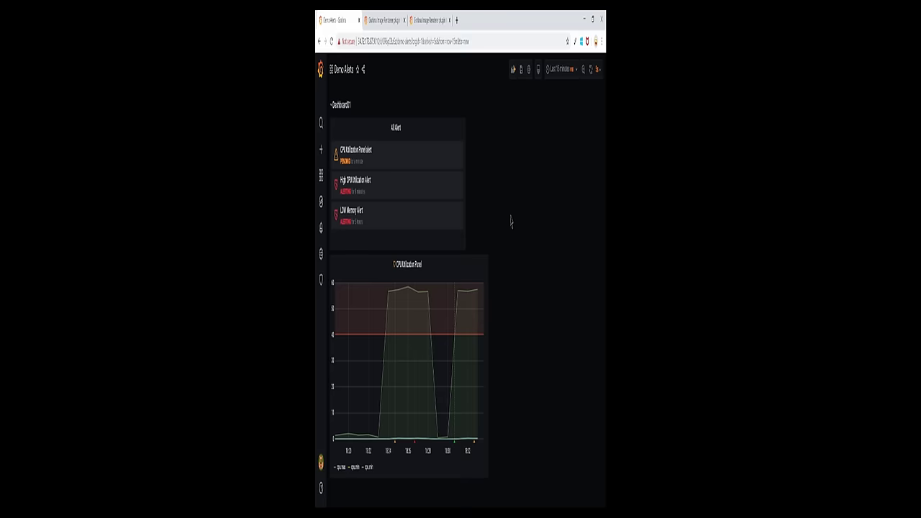
mouse_move(483, 436)
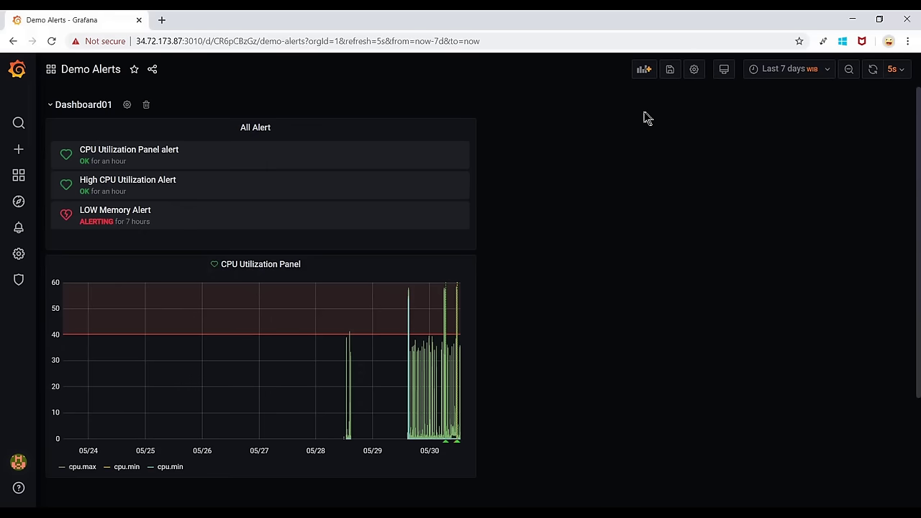
Add a new empty panel at the dashboard top, browse the visualization tiles, and return to the dashboard
click(644, 70)
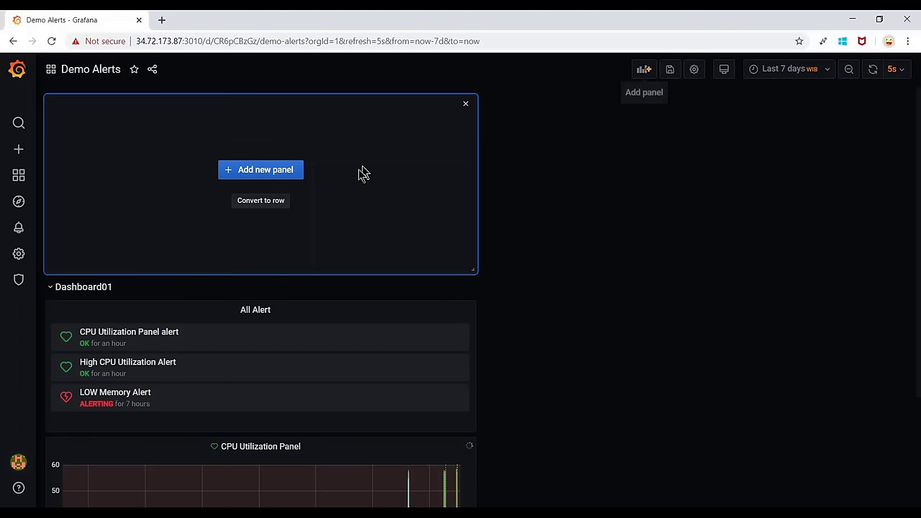
click(264, 175)
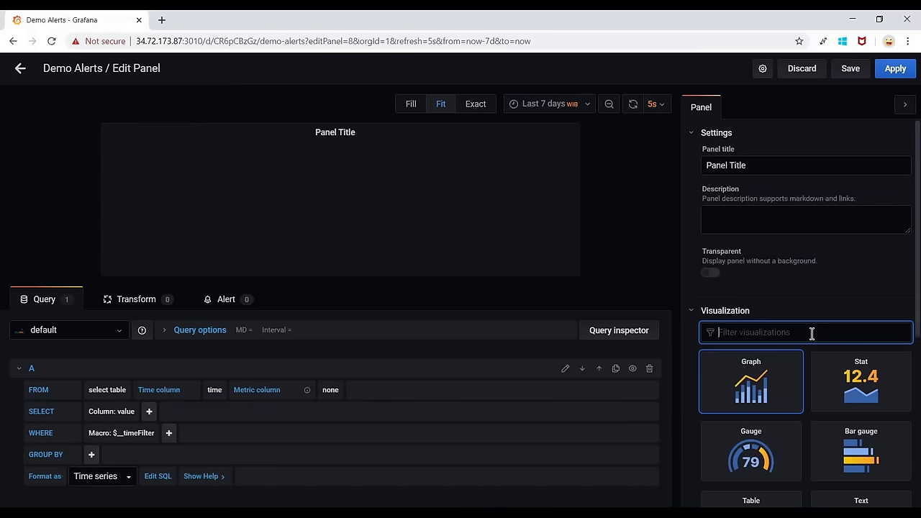
scroll(811, 317, down, 2)
scroll(819, 290, down, 2)
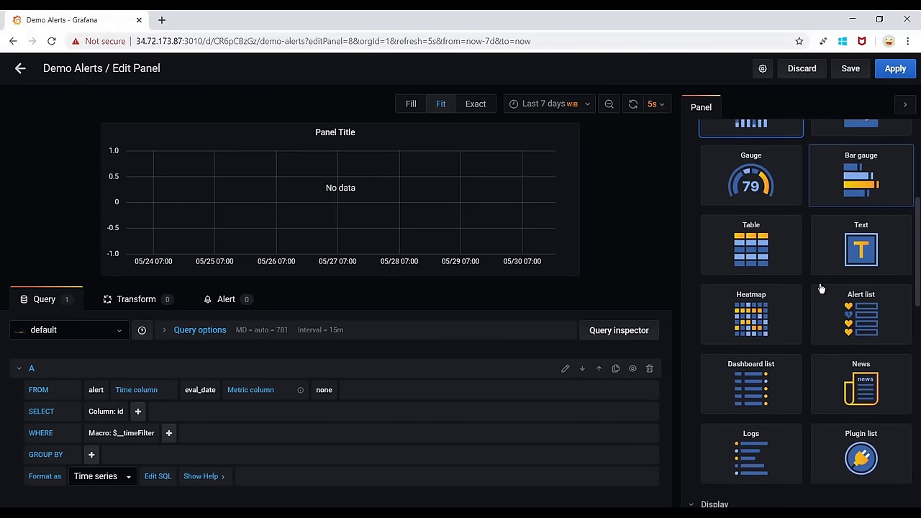
scroll(823, 288, up, 3)
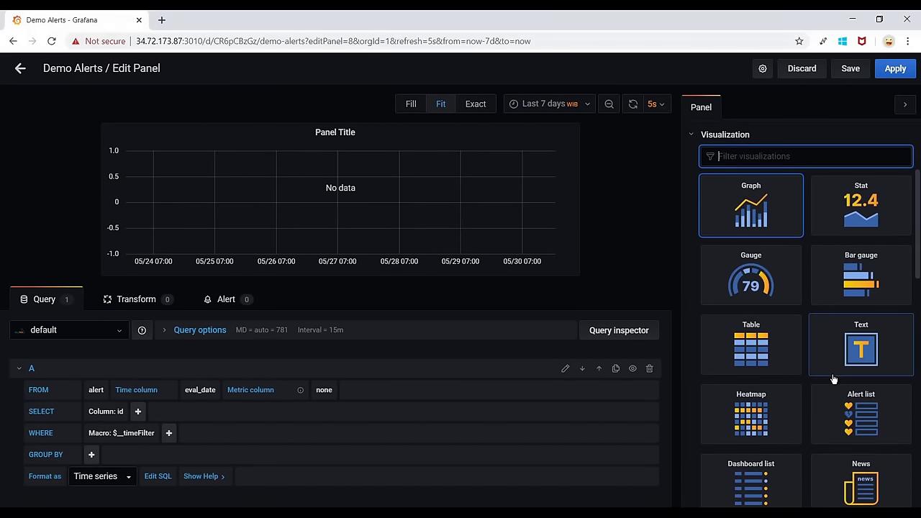
scroll(833, 379, down, 2)
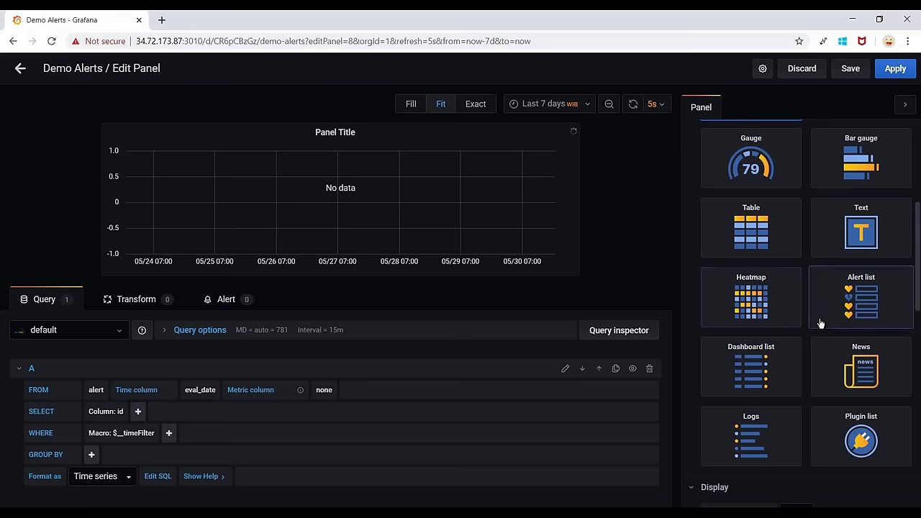
scroll(821, 324, up, 1)
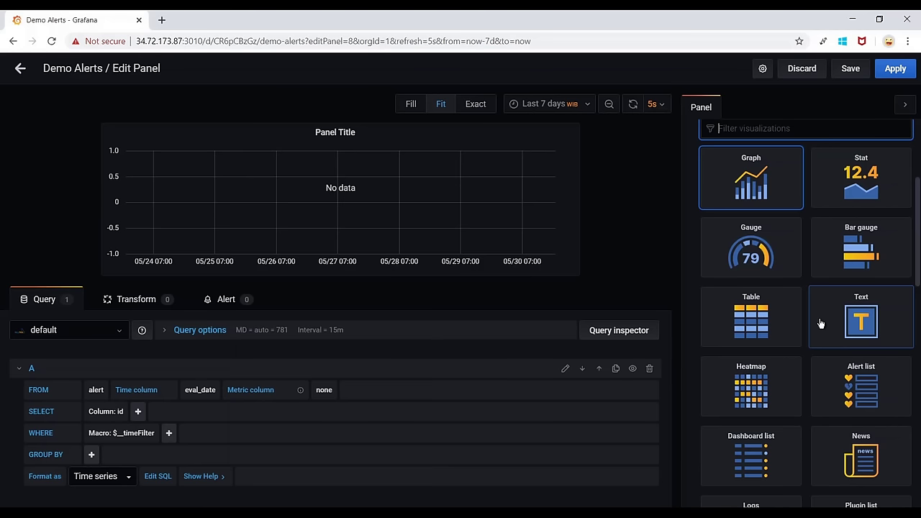
scroll(820, 324, down, 1)
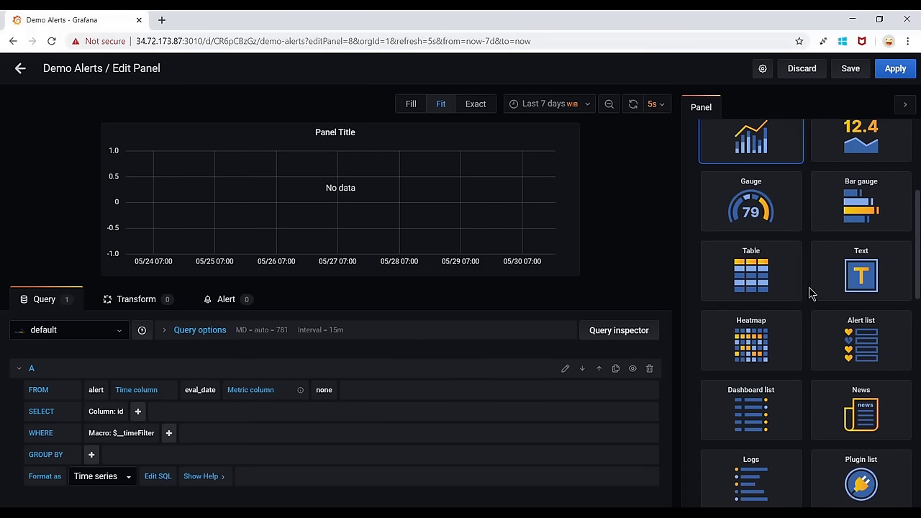
scroll(811, 293, down, 2)
scroll(812, 294, down, 2)
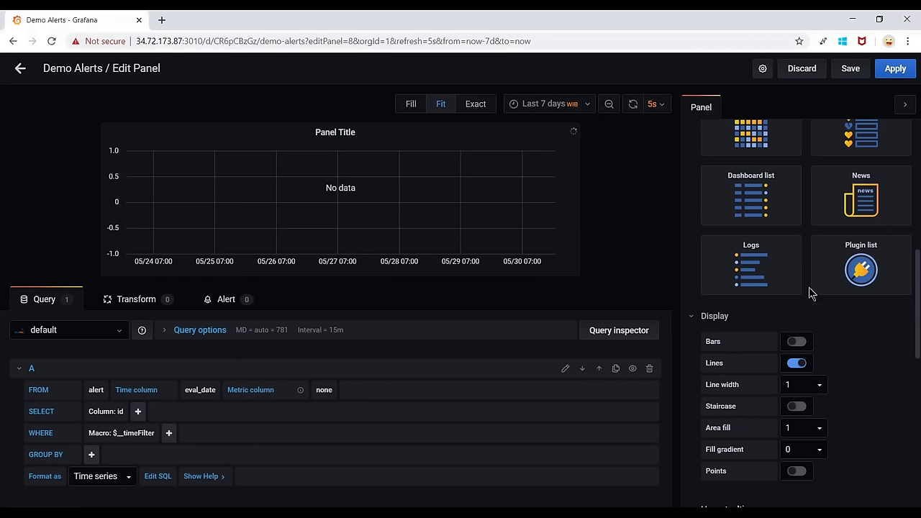
scroll(809, 294, up, 5)
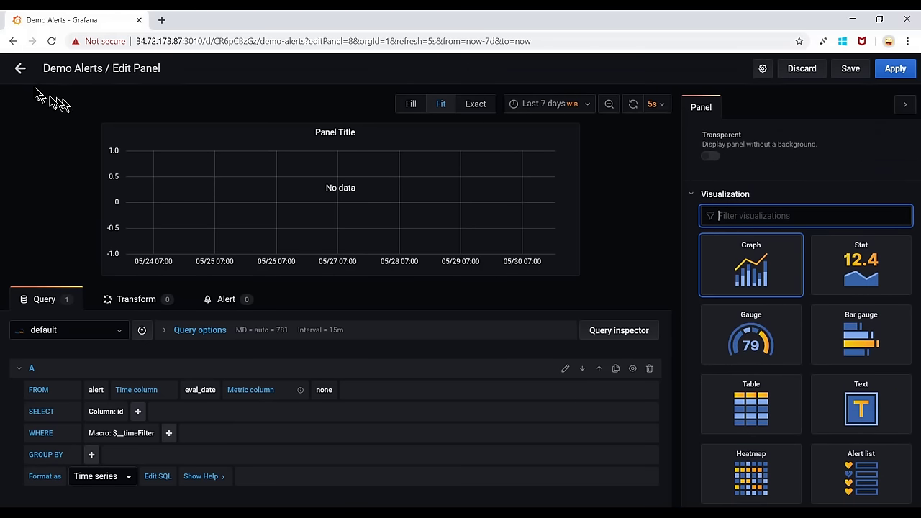
click(20, 68)
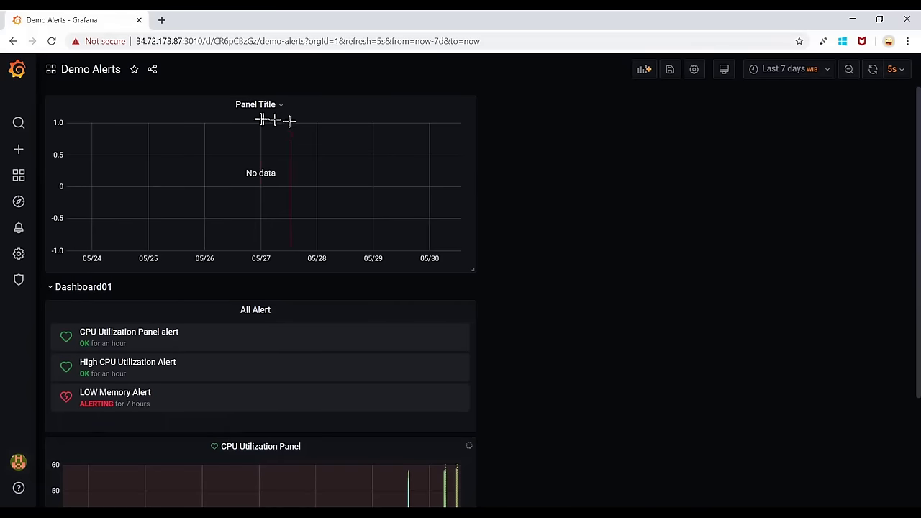
mouse_move(29, 263)
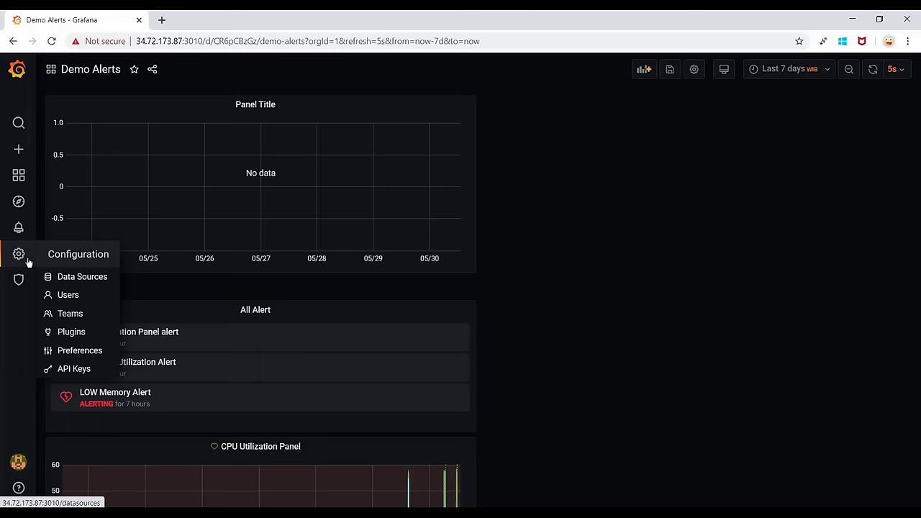
Discard the unsaved panel, browse the installed plugins list, and open the Grafana.com plugin directory
click(72, 331)
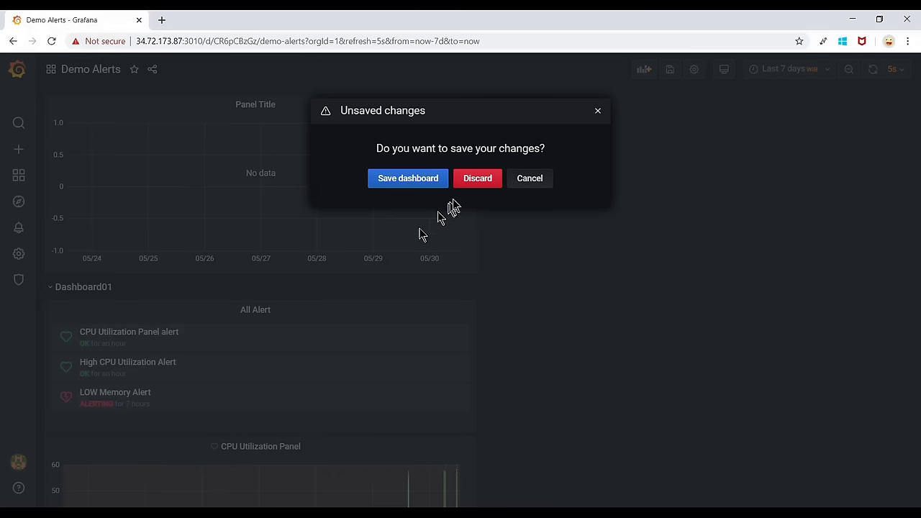
click(478, 179)
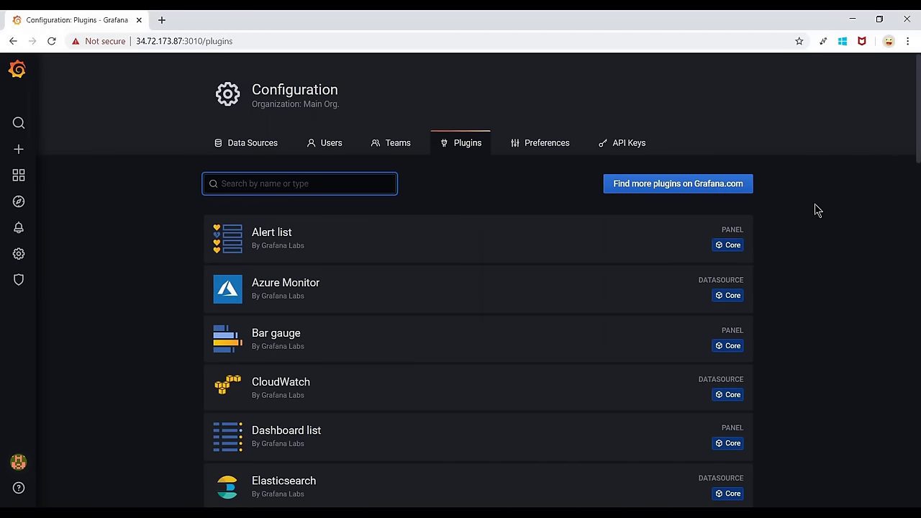
scroll(813, 205, down, 2)
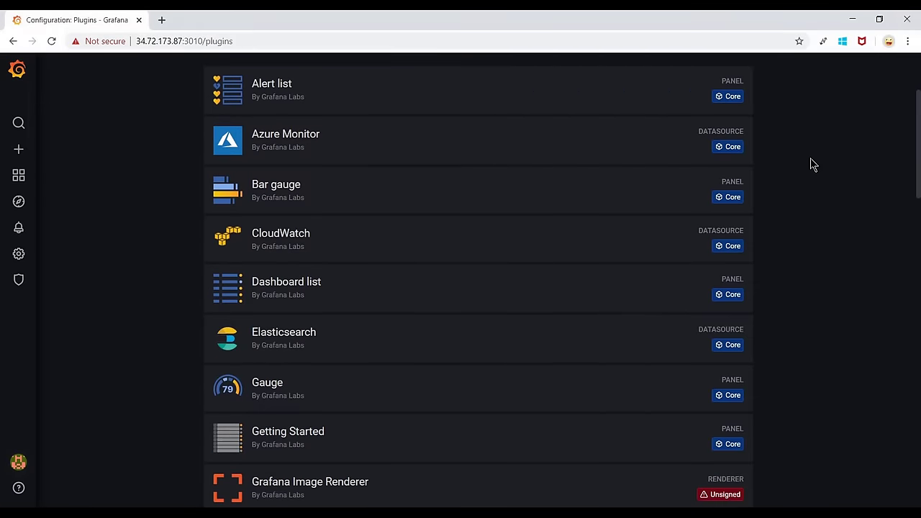
scroll(553, 359, down, 5)
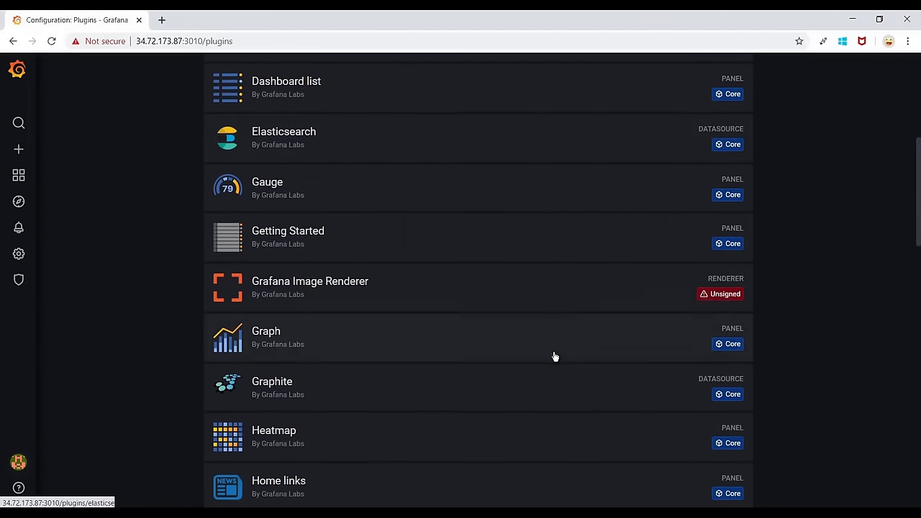
scroll(555, 357, down, 5)
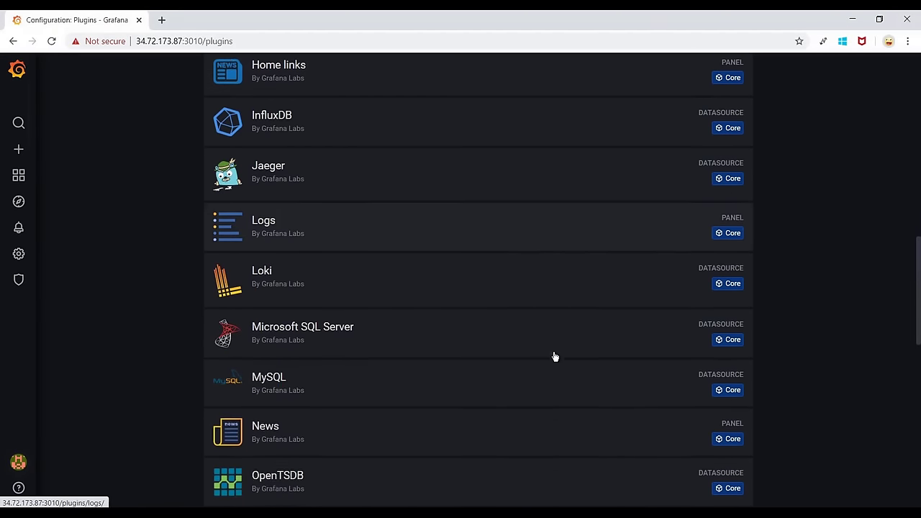
scroll(555, 356, down, 2)
scroll(554, 356, up, 13)
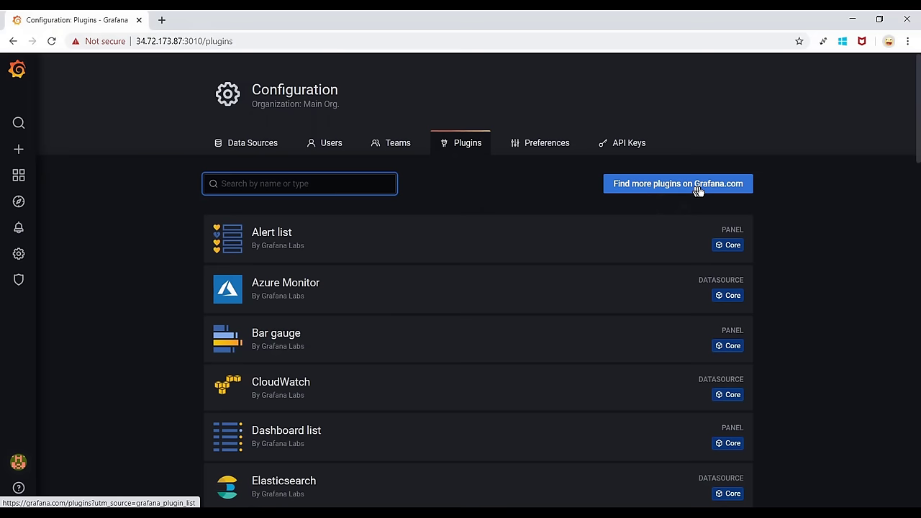
click(670, 187)
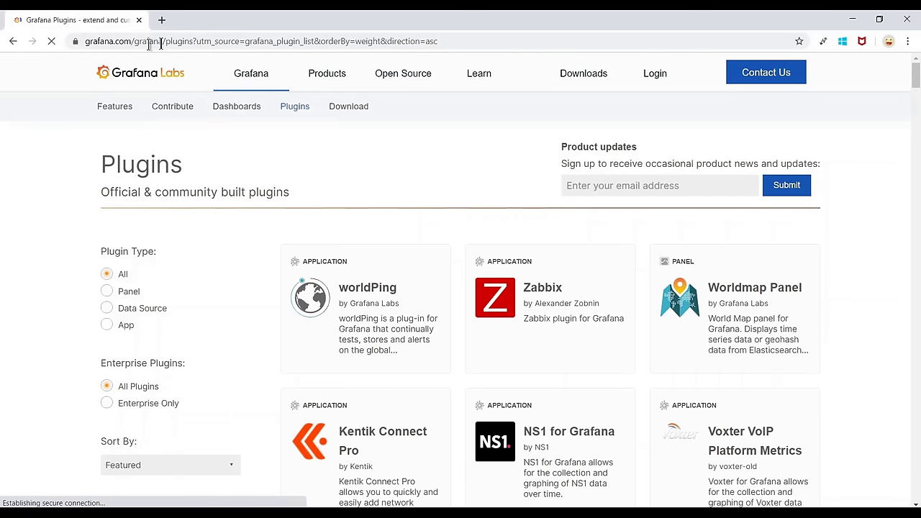
mouse_move(251, 73)
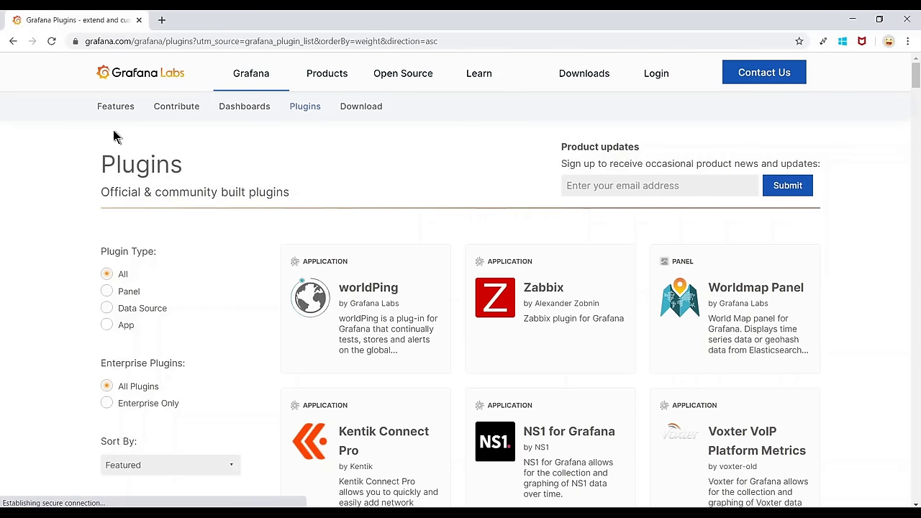
click(13, 41)
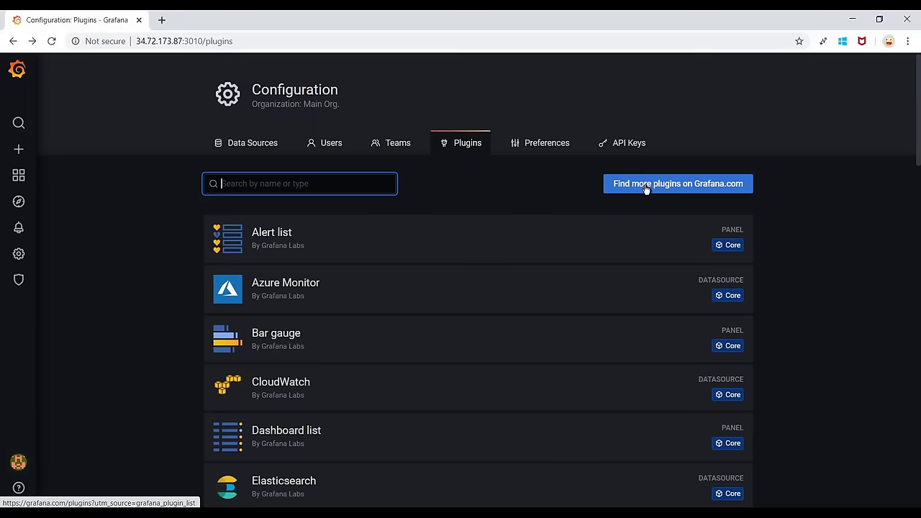
click(645, 186)
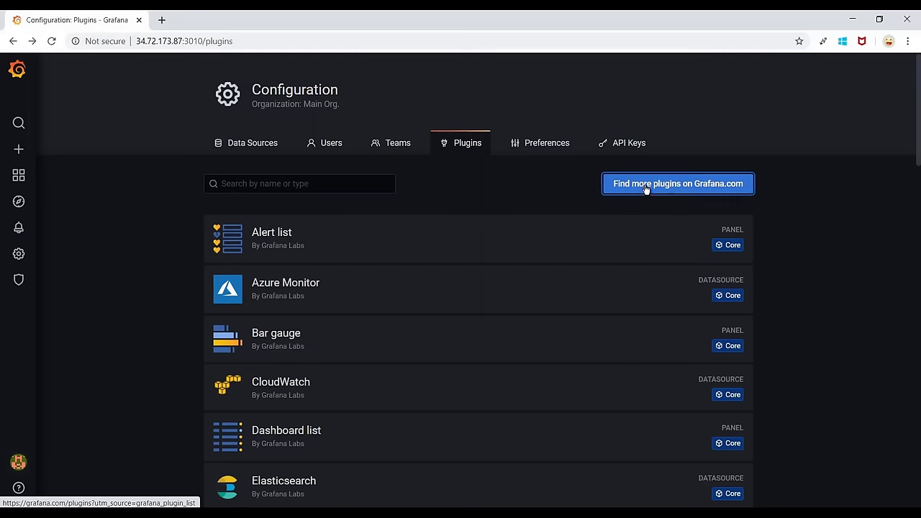
Open the Grafana.com plugins catalogue in a new tab and scroll through it
right_click(645, 185)
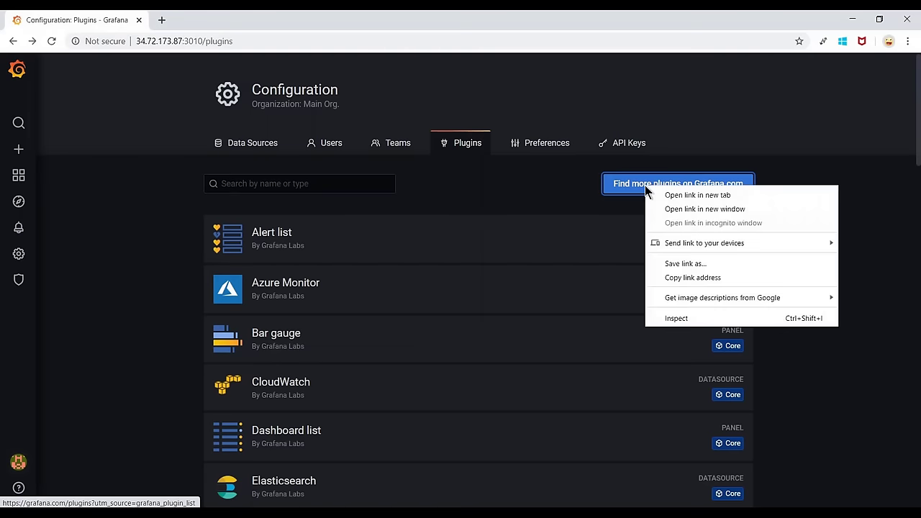
click(684, 199)
click(230, 16)
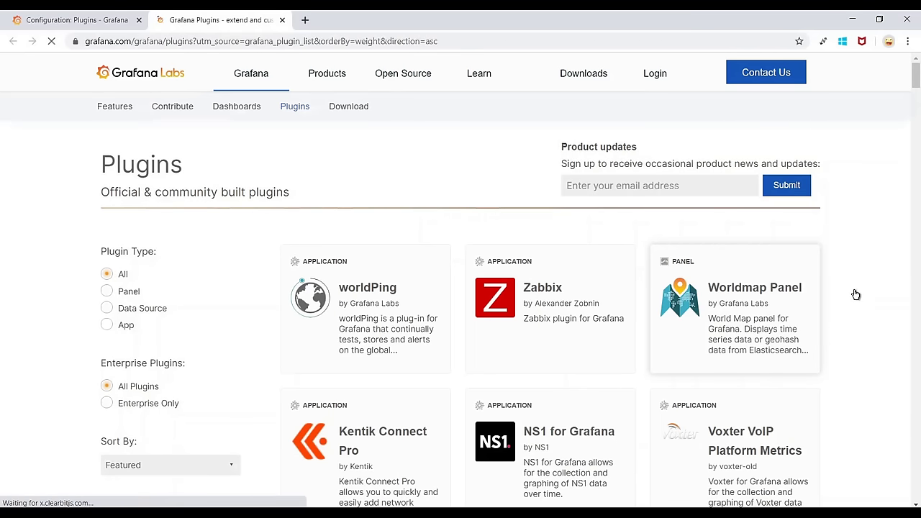
scroll(855, 294, down, 2)
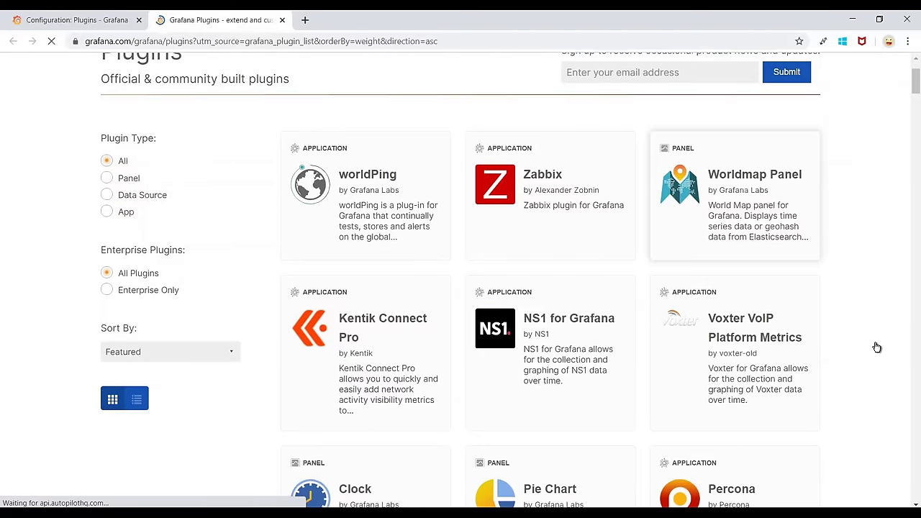
scroll(875, 343, down, 3)
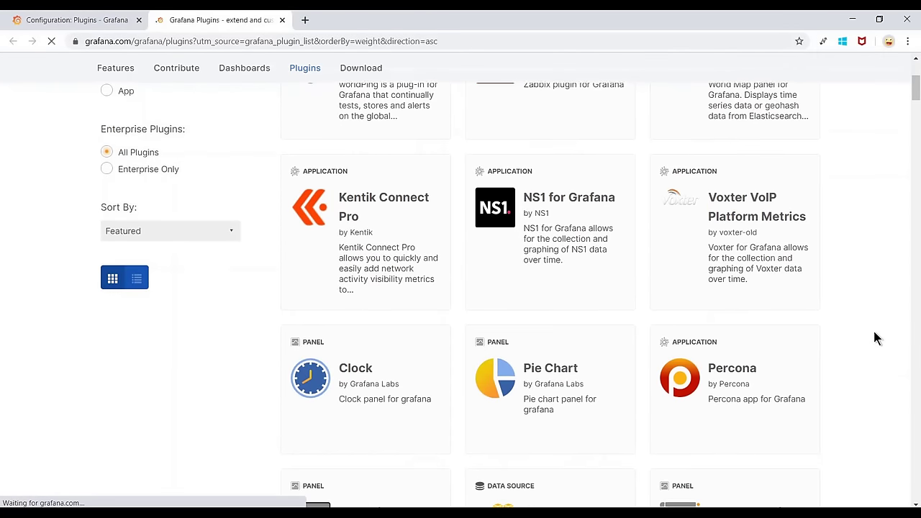
scroll(875, 334, down, 3)
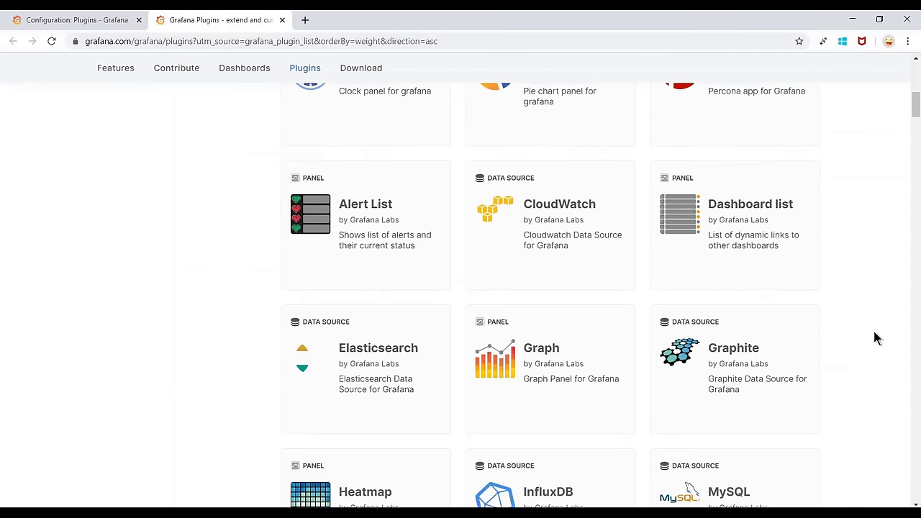
scroll(875, 334, down, 3)
scroll(876, 331, down, 2)
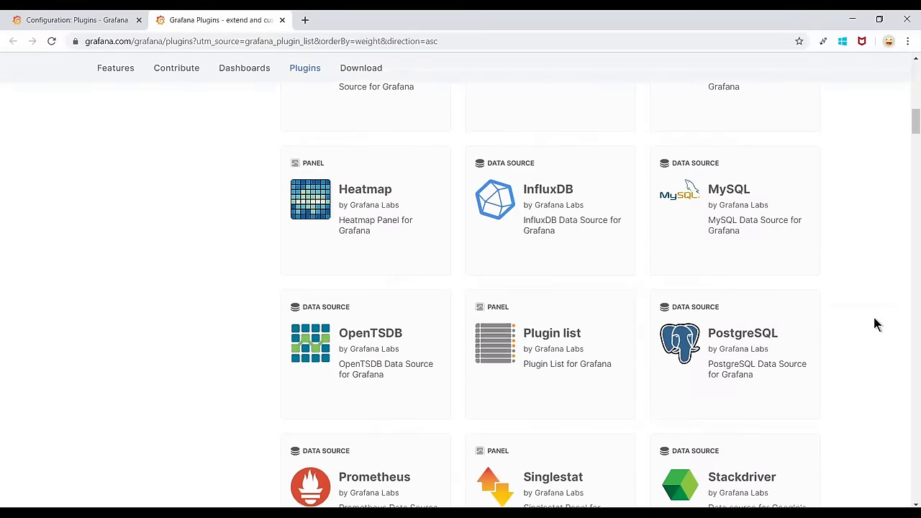
scroll(875, 320, down, 4)
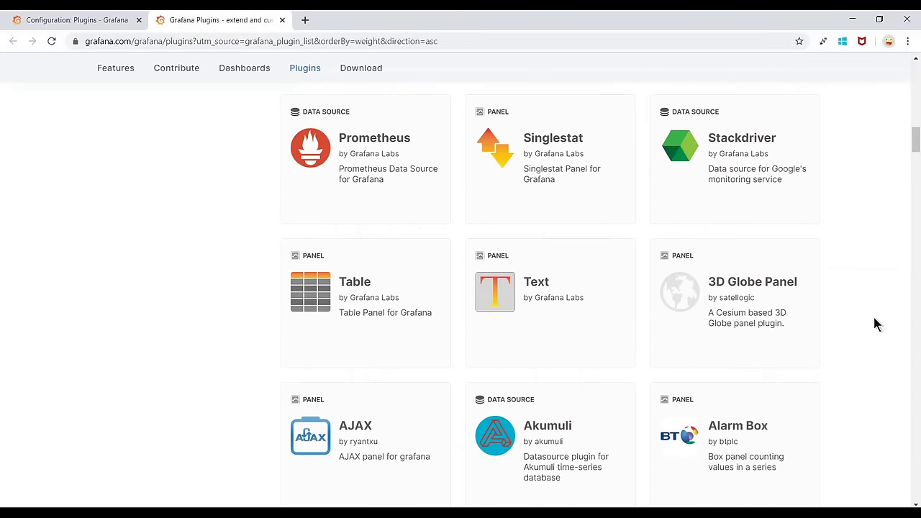
scroll(876, 324, down, 3)
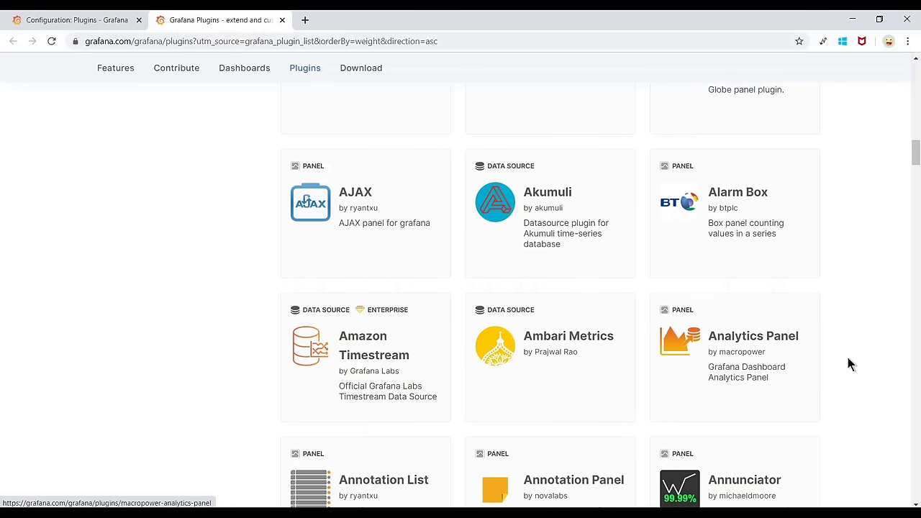
scroll(848, 364, down, 6)
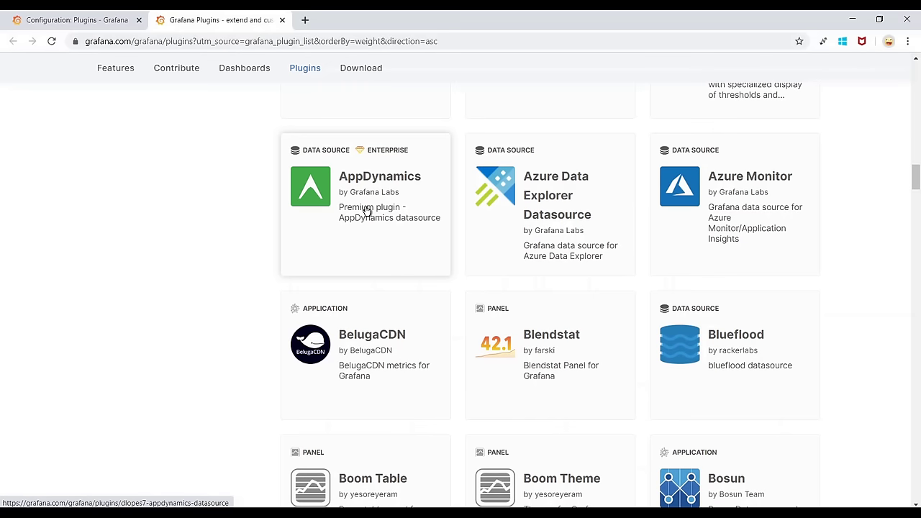
Look at the AppDynamics plugin page, go back, and open the Pie Chart plugin page
click(367, 209)
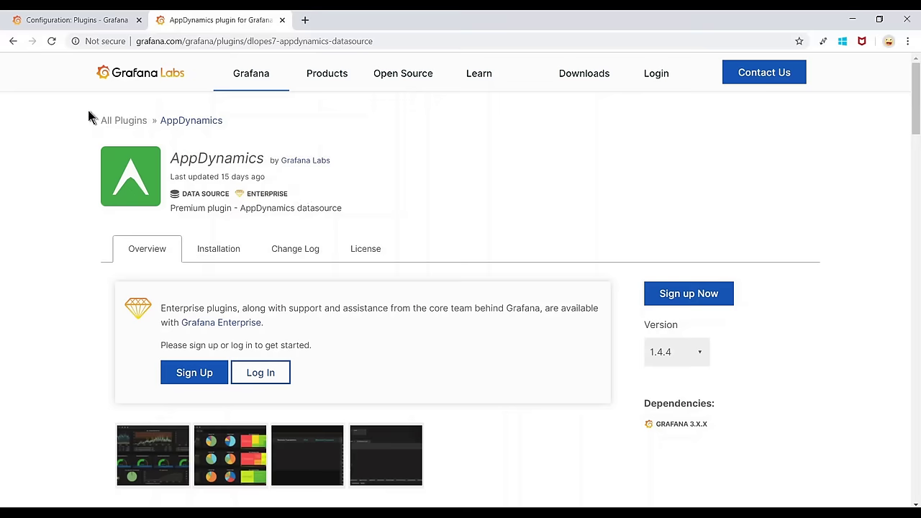
click(12, 43)
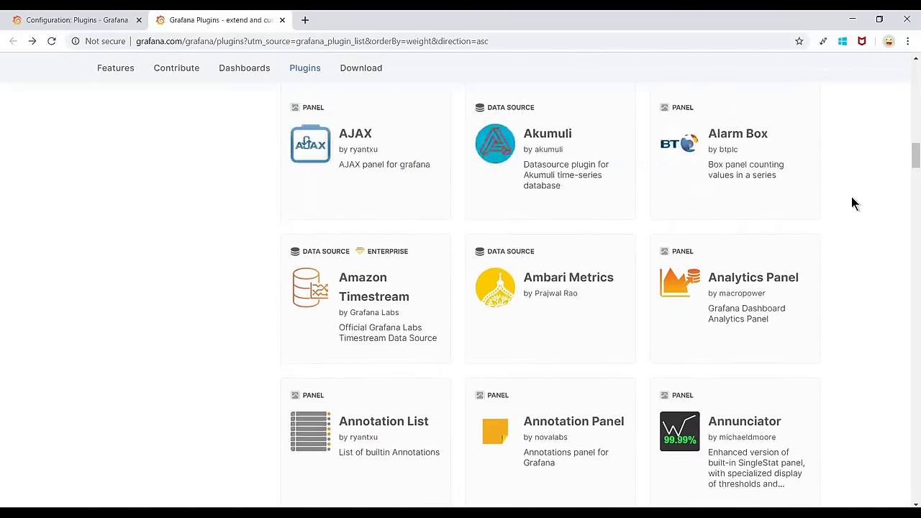
scroll(853, 187, down, 5)
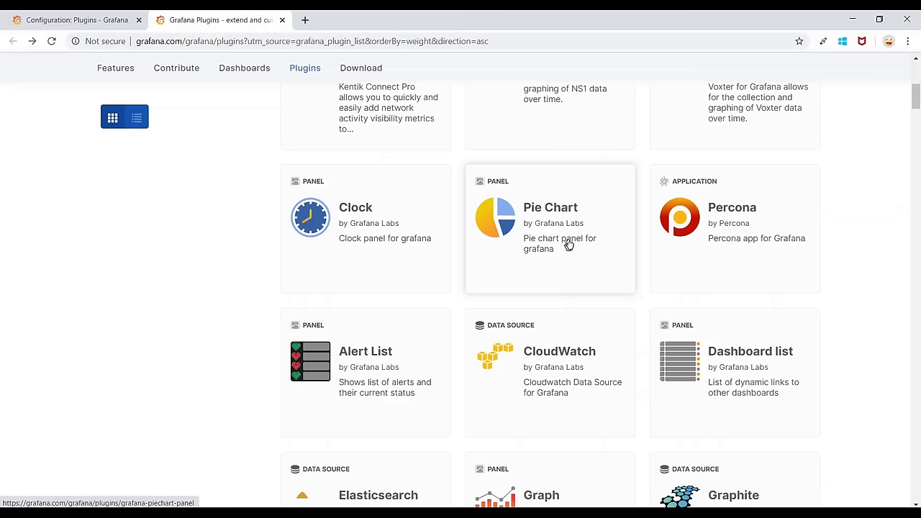
click(561, 231)
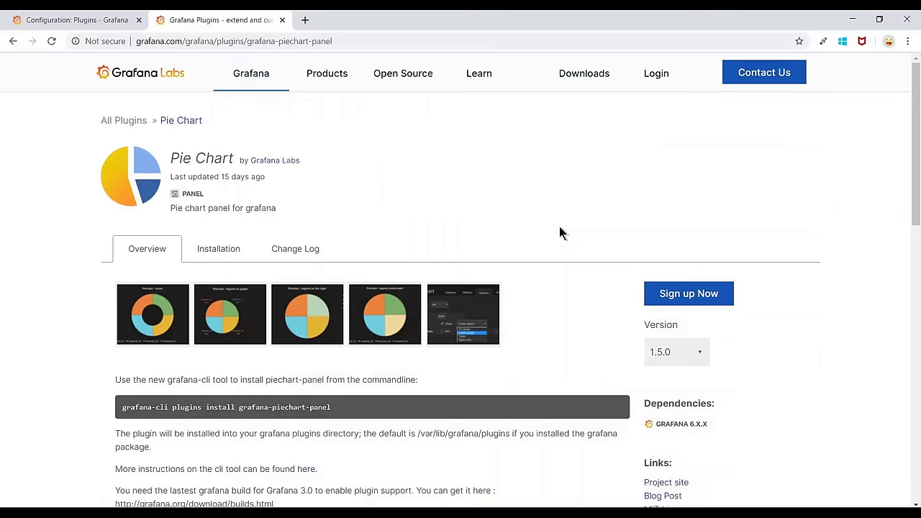
Copy the Pie Chart install command 'grafana-cli plugins install grafana-piechart-panel' from the plugin page
scroll(563, 209, down, 1)
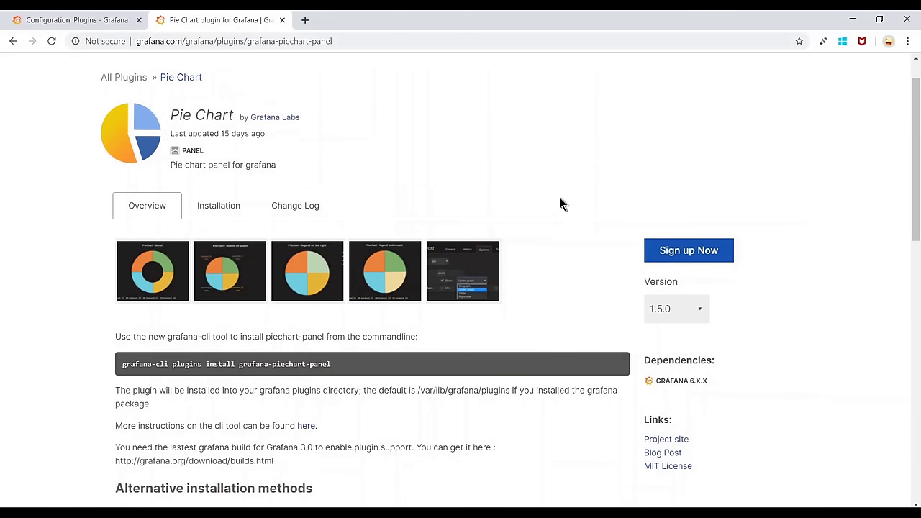
scroll(563, 204, up, 1)
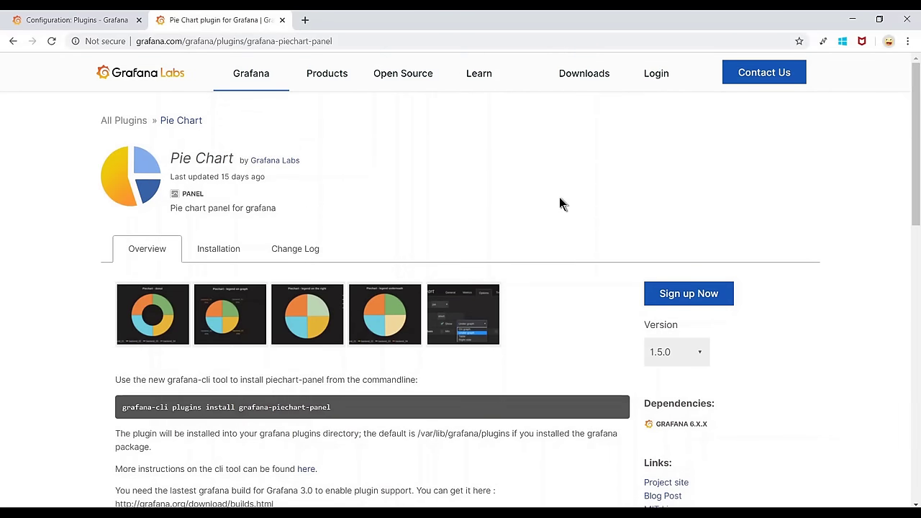
scroll(562, 204, down, 1)
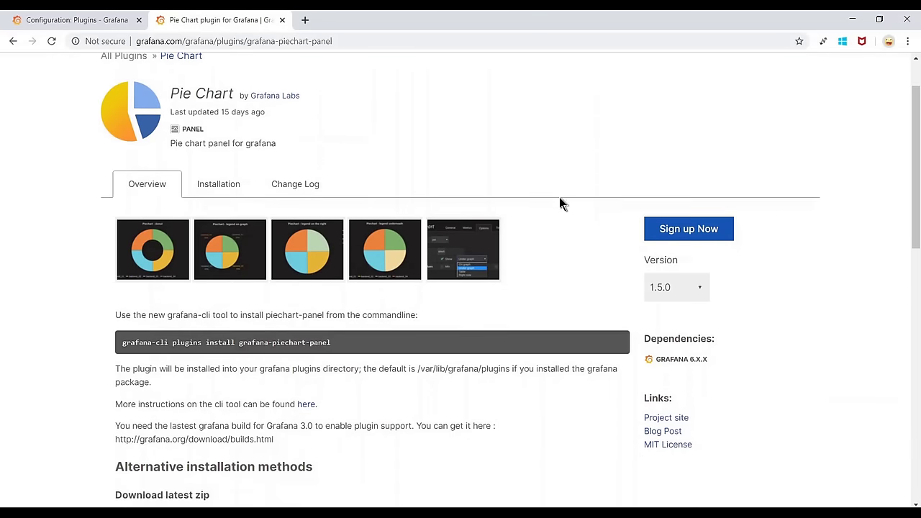
scroll(529, 253, down, 1)
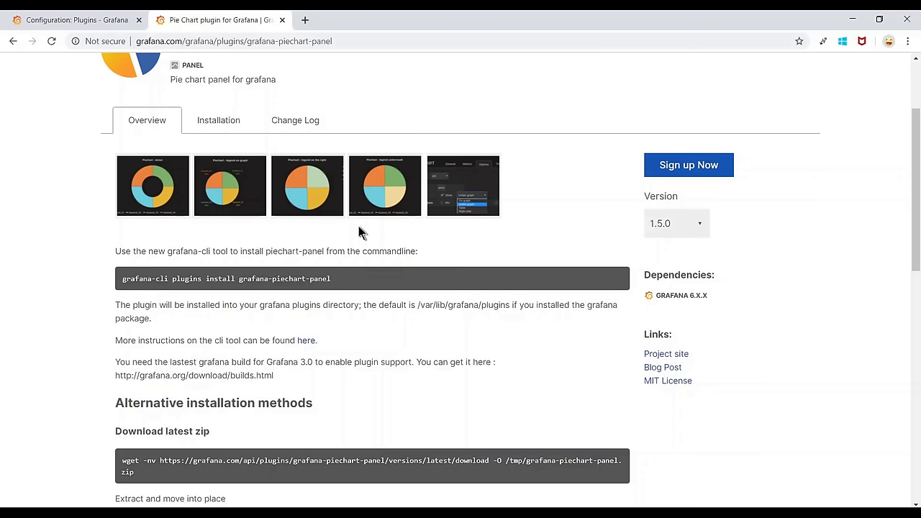
scroll(142, 295, down, 1)
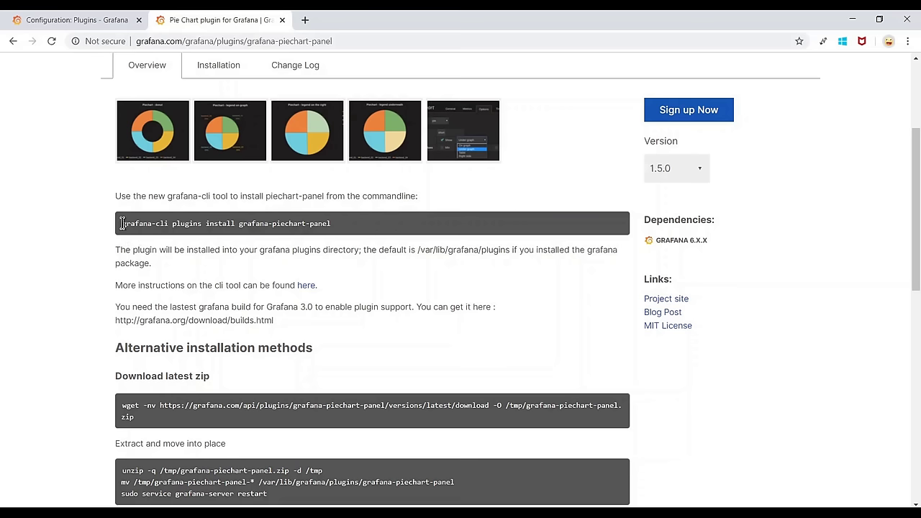
drag(123, 223, 339, 224)
right_click(321, 223)
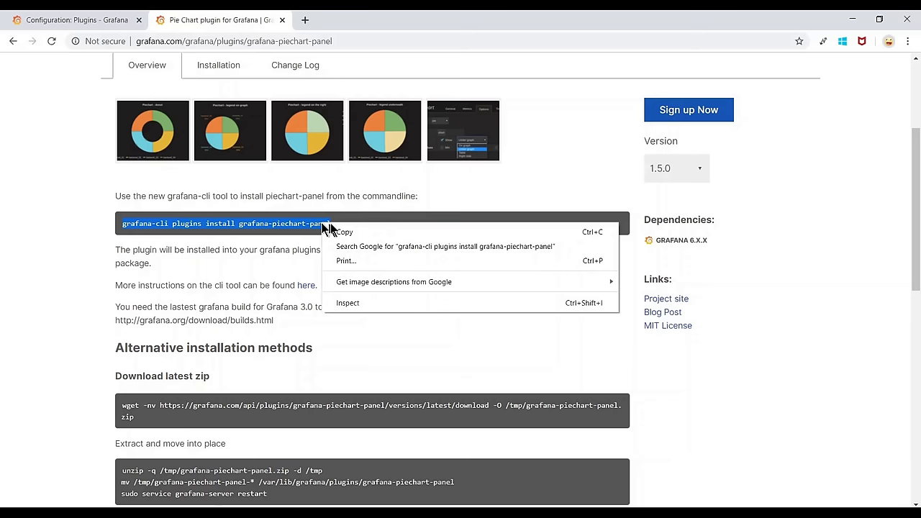
click(338, 232)
Paste the Pie Chart install command at the PuTTY prompt and prefix it with sudo
mouse_move(199, 506)
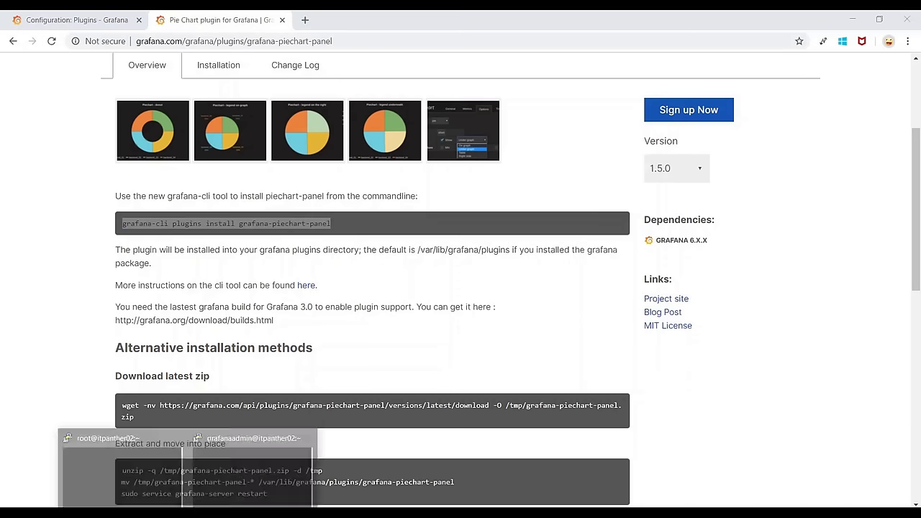
click(226, 468)
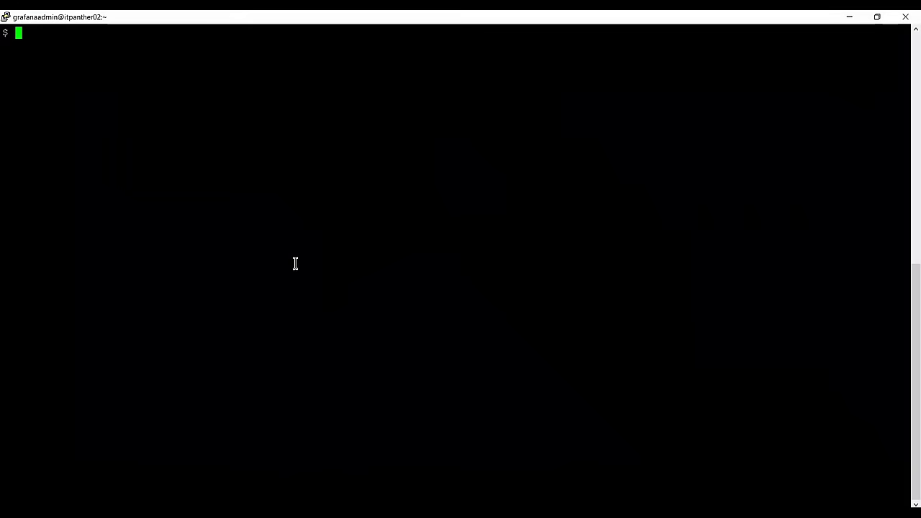
right_click(295, 263)
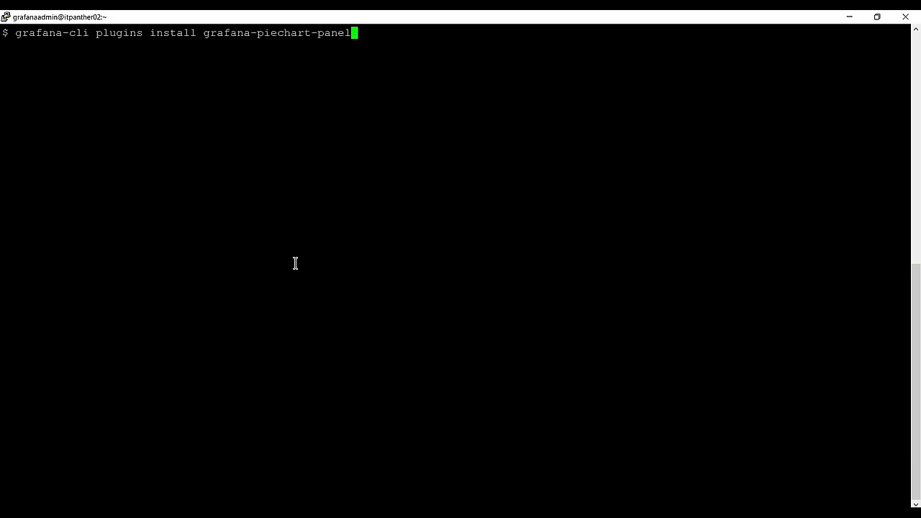
text(sudo)
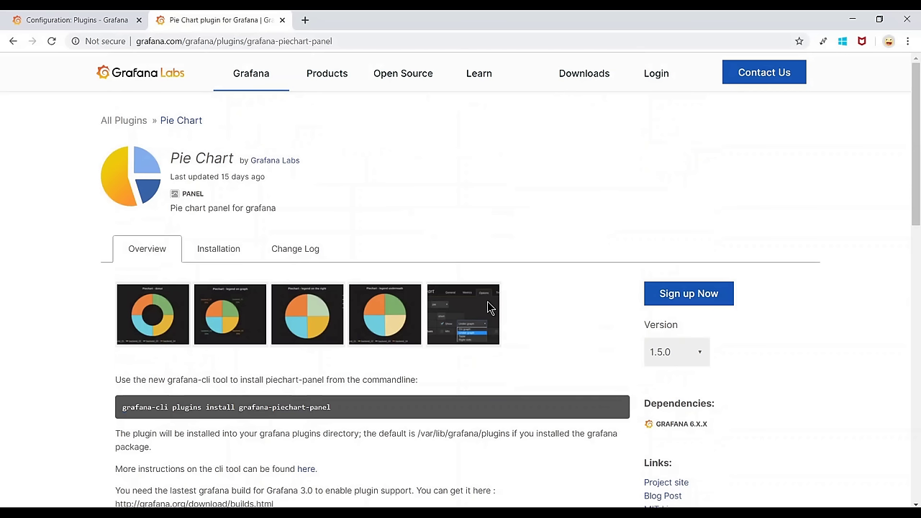
scroll(364, 305, down, 2)
scroll(300, 374, down, 1)
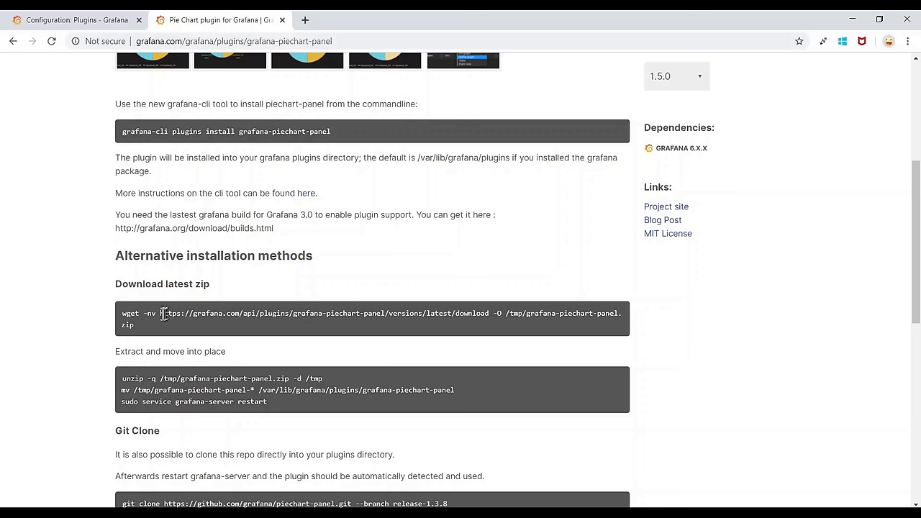
drag(161, 314, 489, 314)
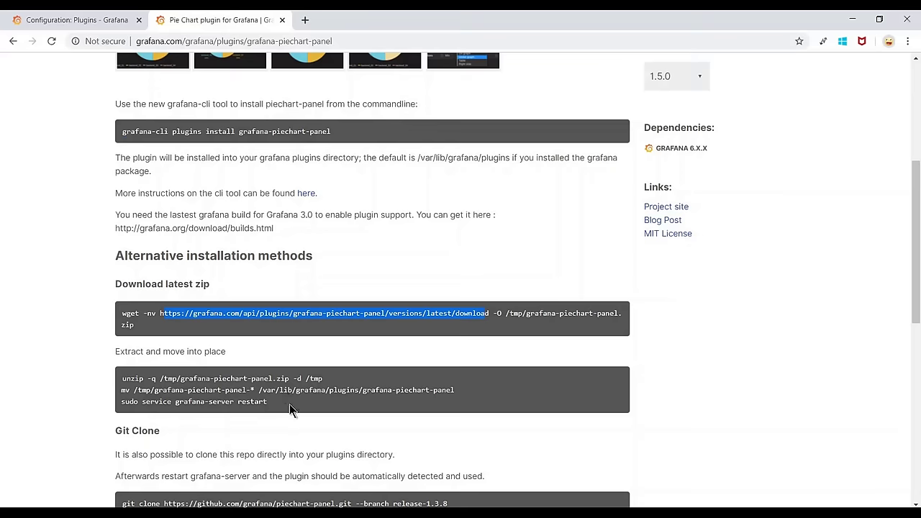
drag(123, 386, 443, 387)
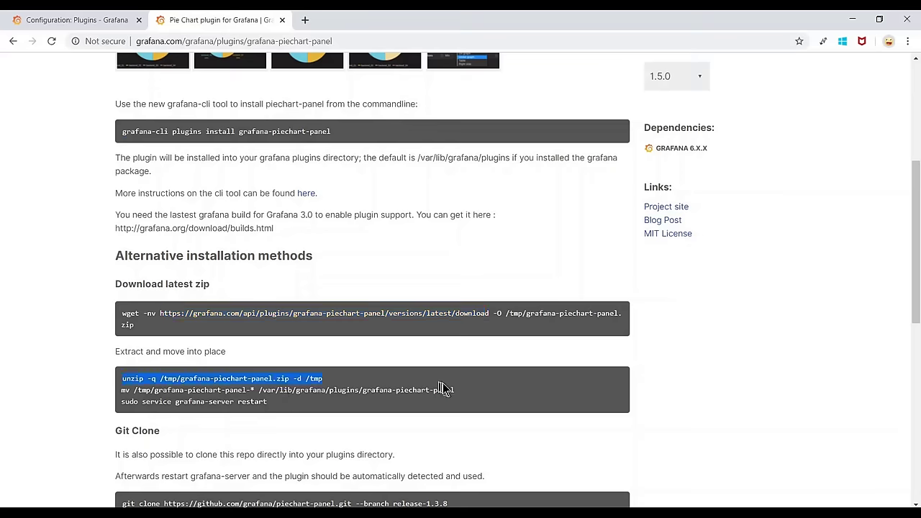
click(413, 405)
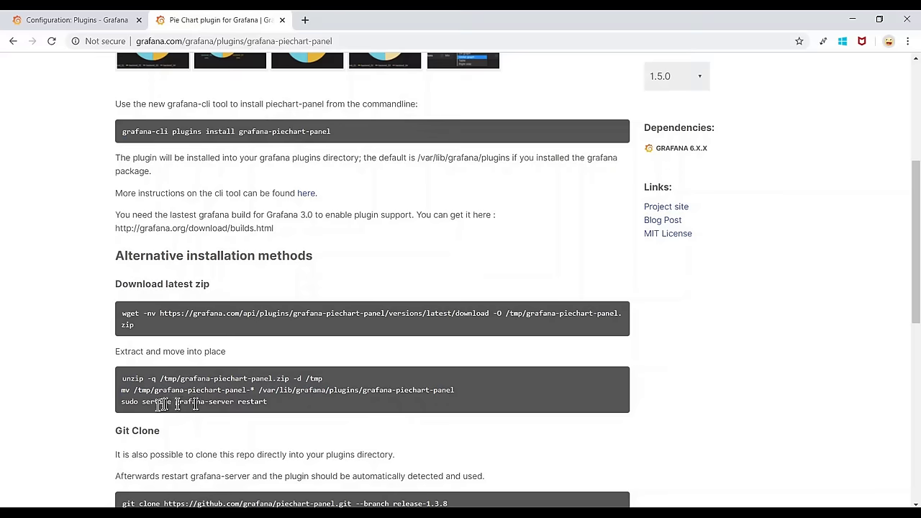
drag(122, 403, 278, 405)
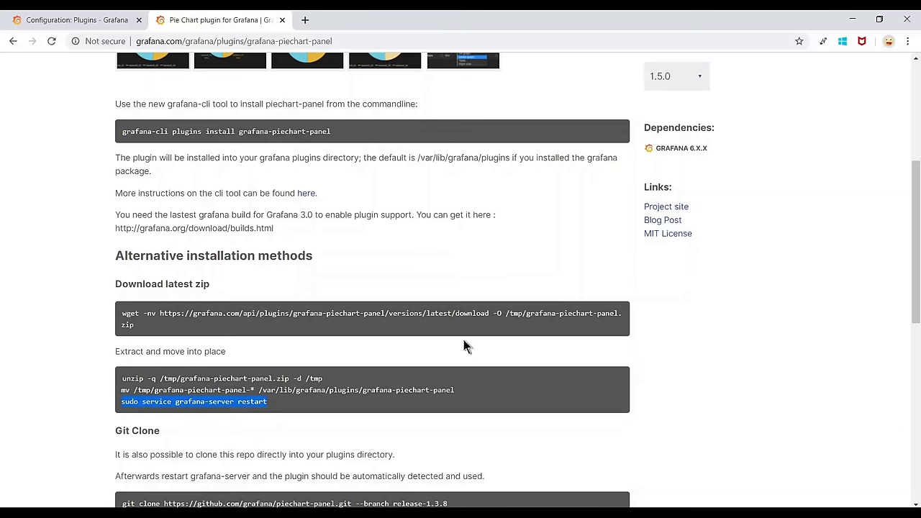
scroll(464, 341, up, 3)
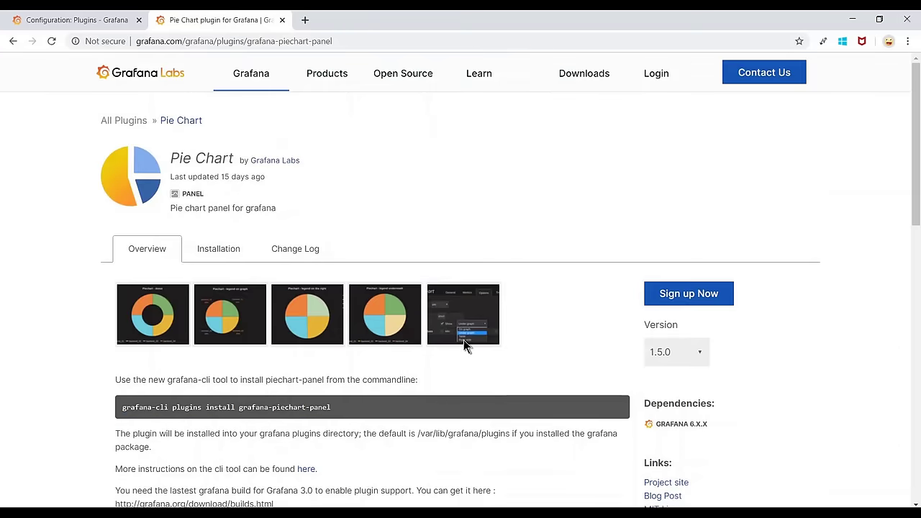
scroll(460, 340, down, 1)
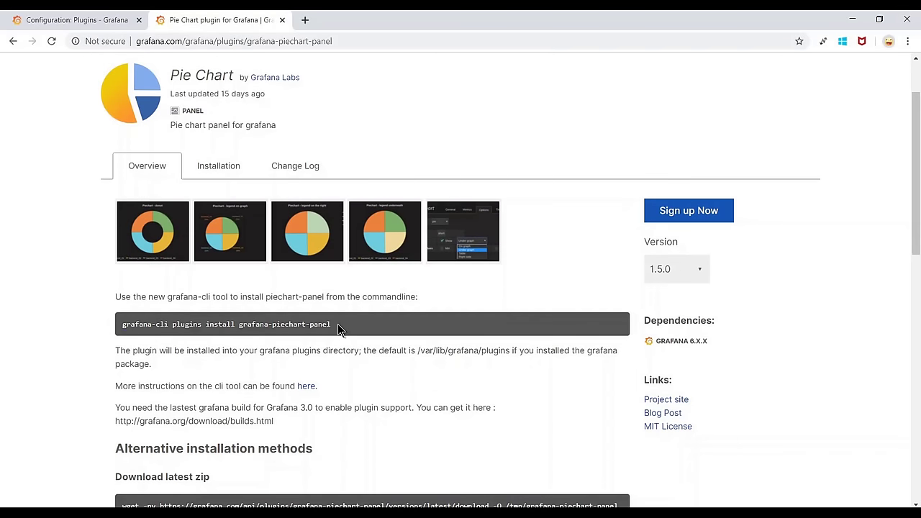
drag(338, 330, 119, 324)
click(372, 324)
Paste and run the suggested grafana-server restart command, getting past the password prompt
mouse_move(216, 512)
click(234, 488)
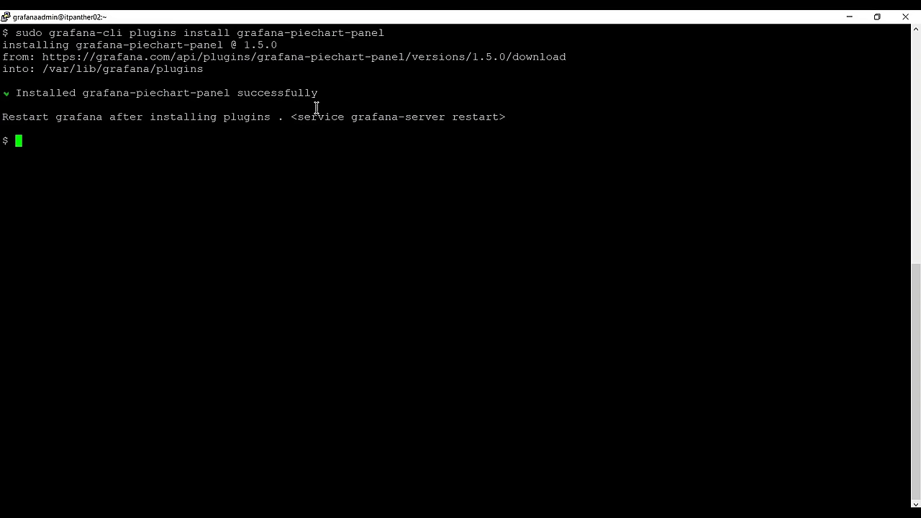
drag(300, 120, 495, 117)
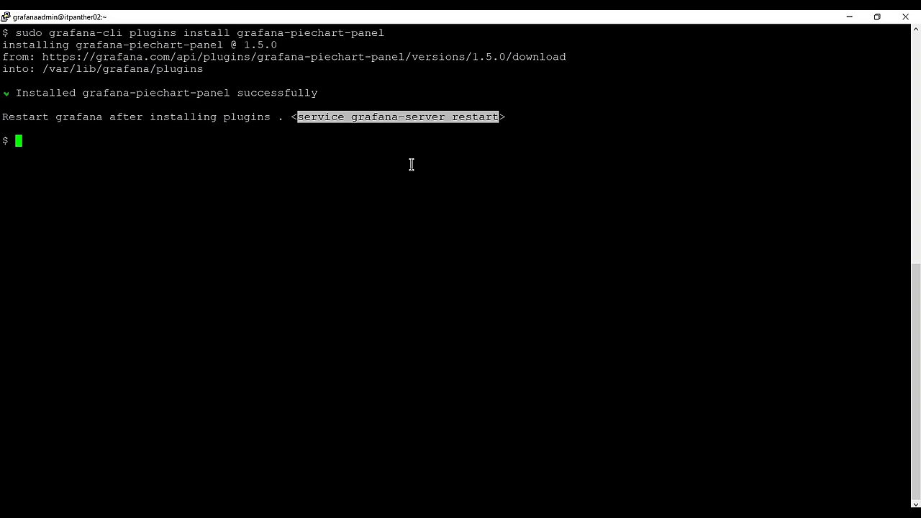
right_click(280, 145)
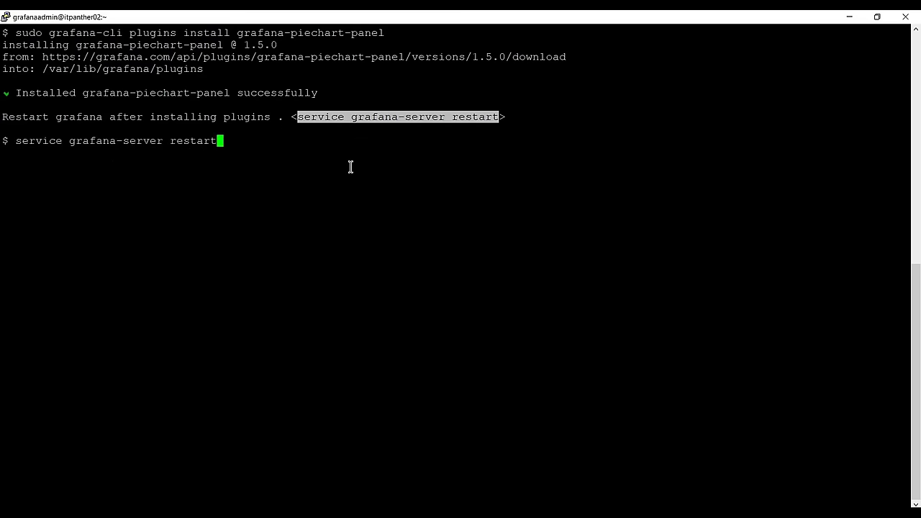
key(Return)
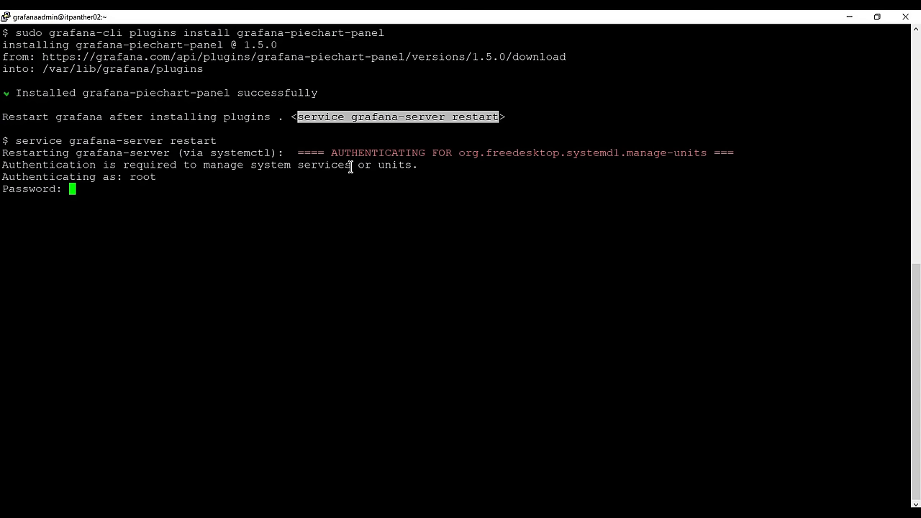
key(Return)
Rerun the restart as 'sudo service grafana-server restart'
key(Up)
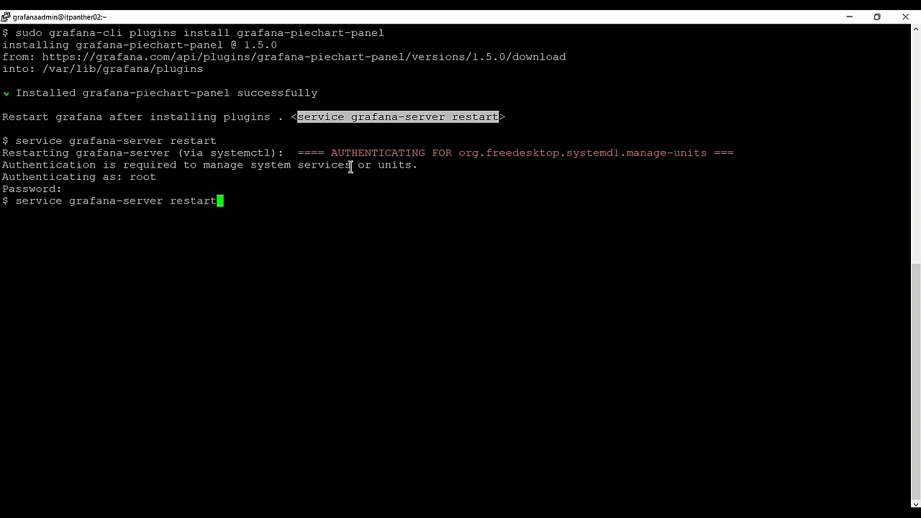
key(Home)
text(sudo)
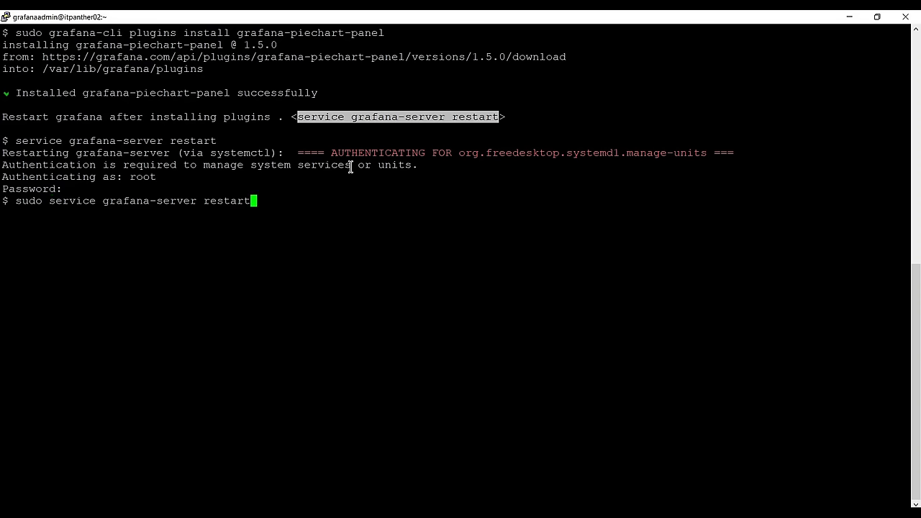
key(Return)
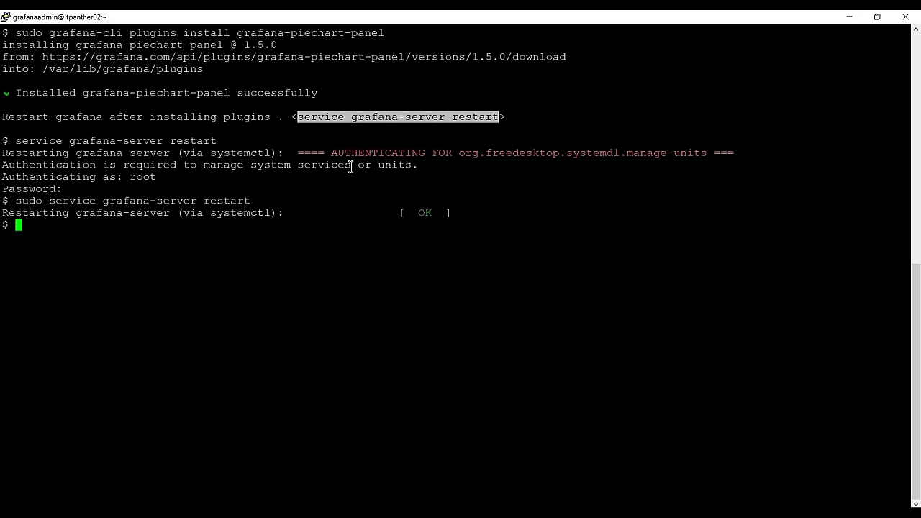
Run 'sudo service grafana-server status' to confirm the service is active (running)
key(Up)
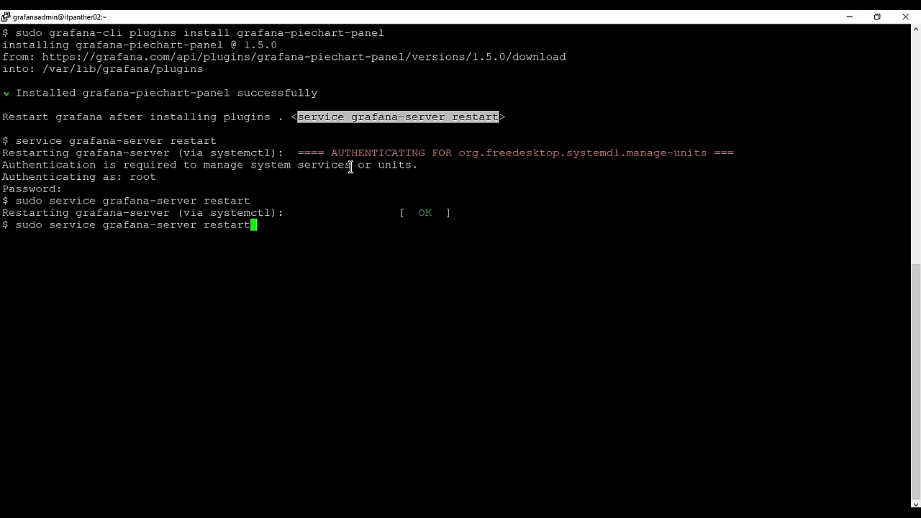
key(BackSpace)
key(BackSpace)
text(status)
key(Return)
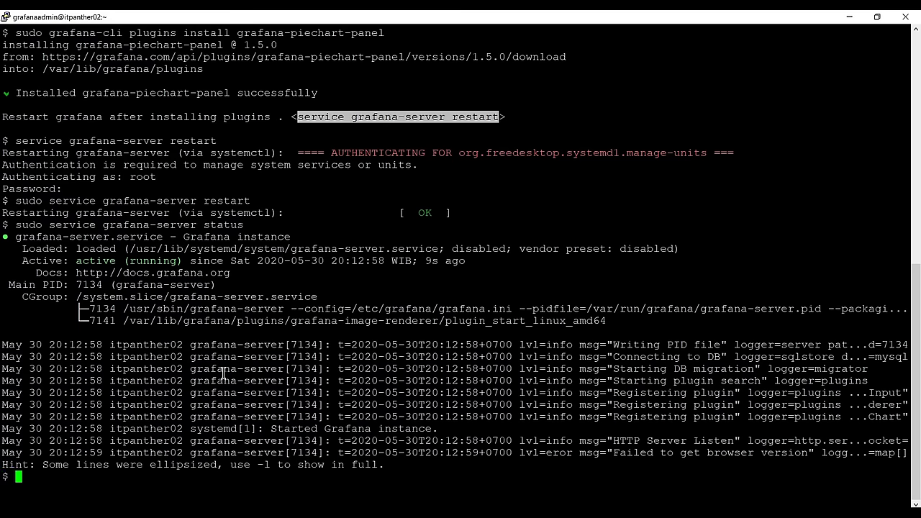
Reload Grafana's Configuration: Plugins page and scroll down to the signed Pie Chart plugin
click(210, 503)
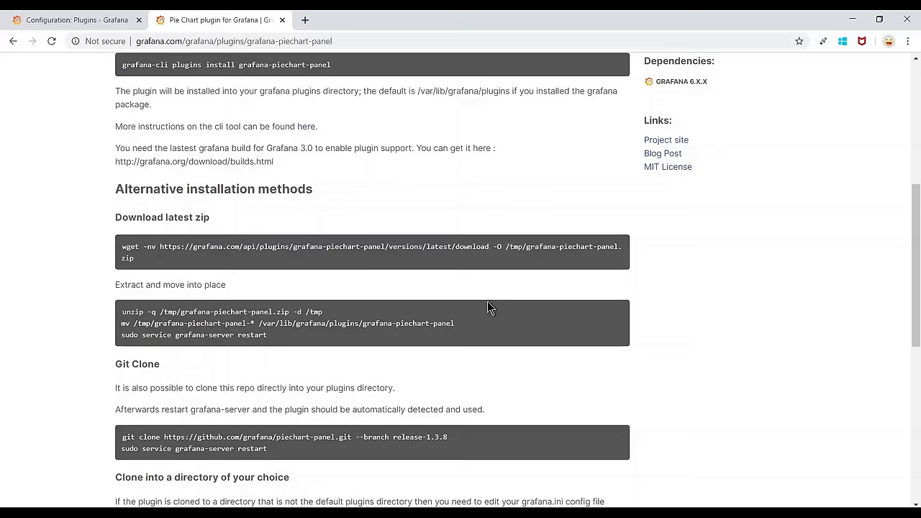
scroll(487, 302, up, 5)
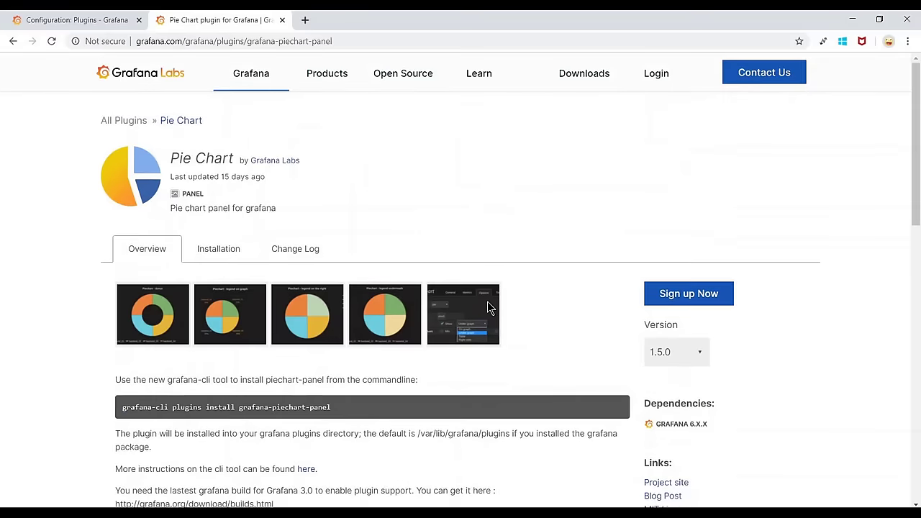
key(ctrl+shift+Tab)
scroll(134, 244, down, 6)
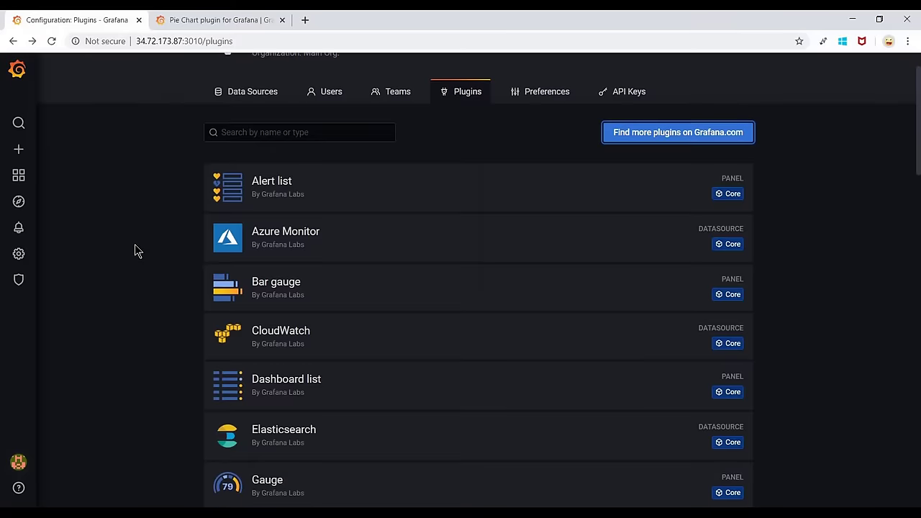
scroll(135, 245, down, 6)
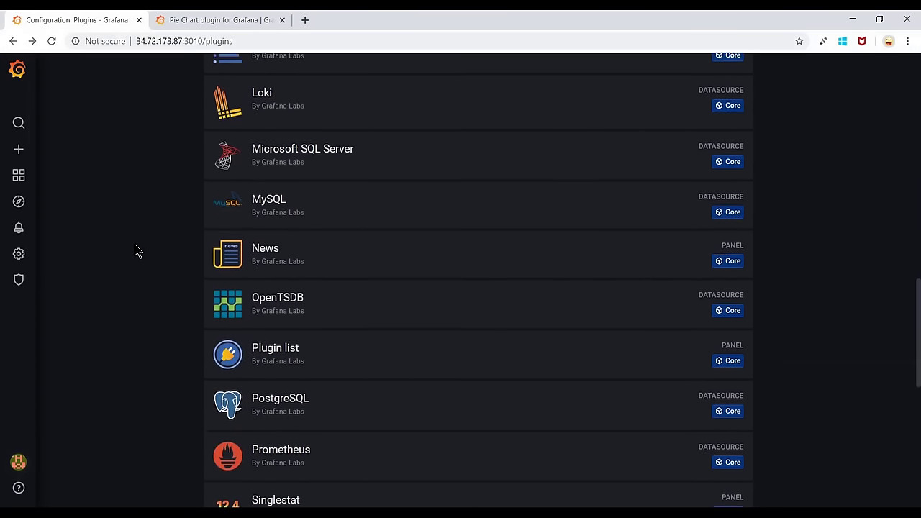
scroll(134, 244, up, 10)
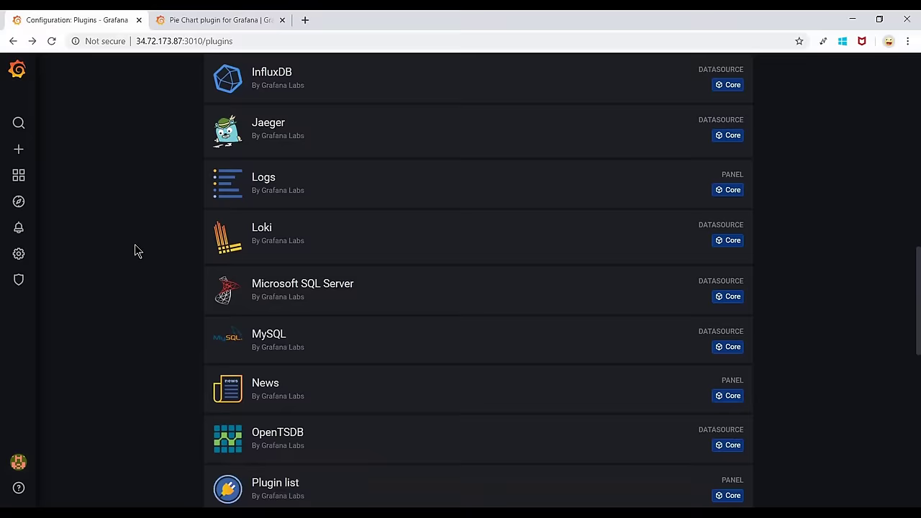
click(53, 43)
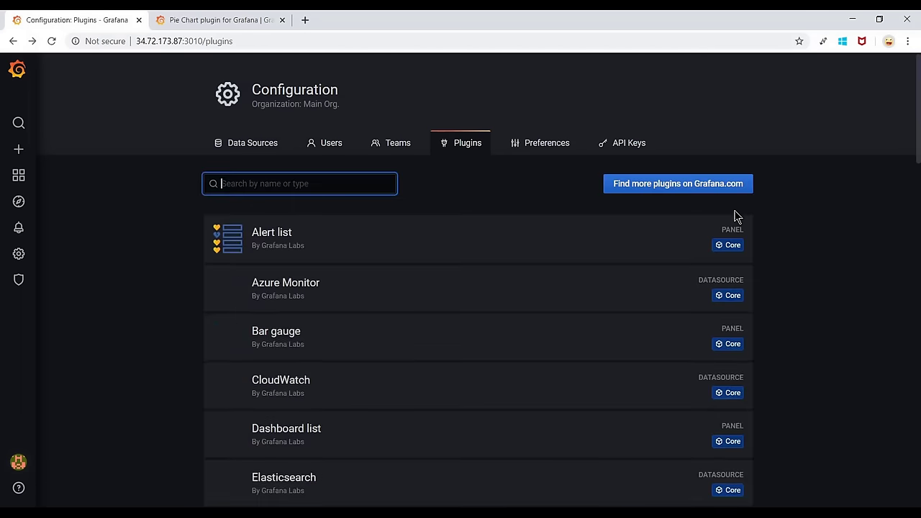
scroll(736, 214, down, 3)
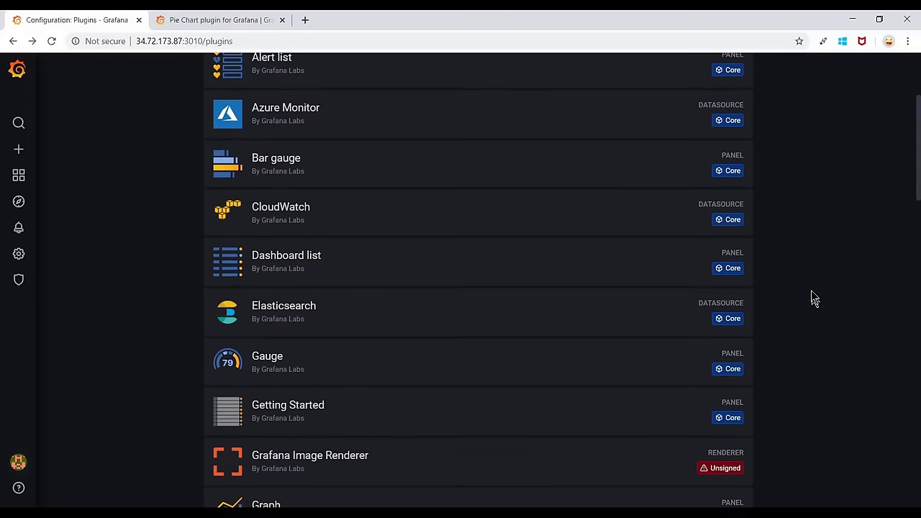
scroll(815, 303, down, 5)
scroll(814, 297, down, 8)
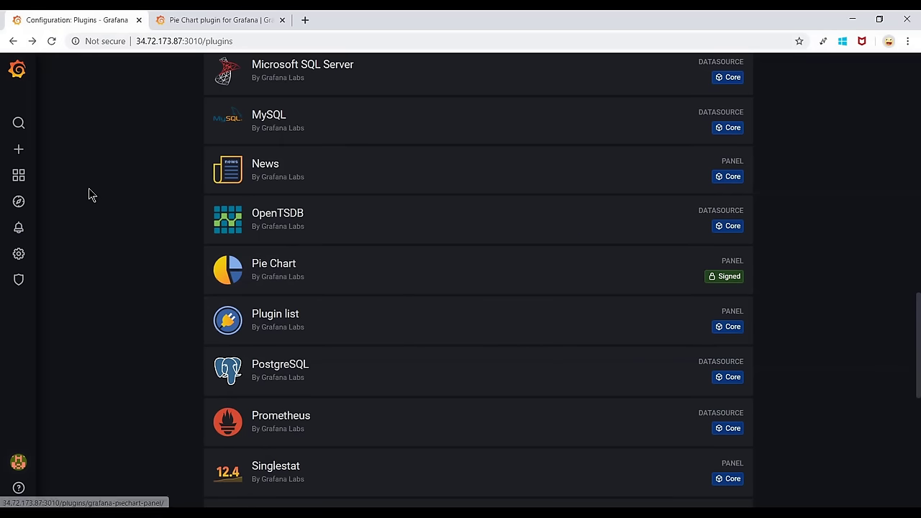
Open Demo Alerts from Dashboards > Manage, add a new panel, and choose the Pie Chart visualization
mouse_move(33, 177)
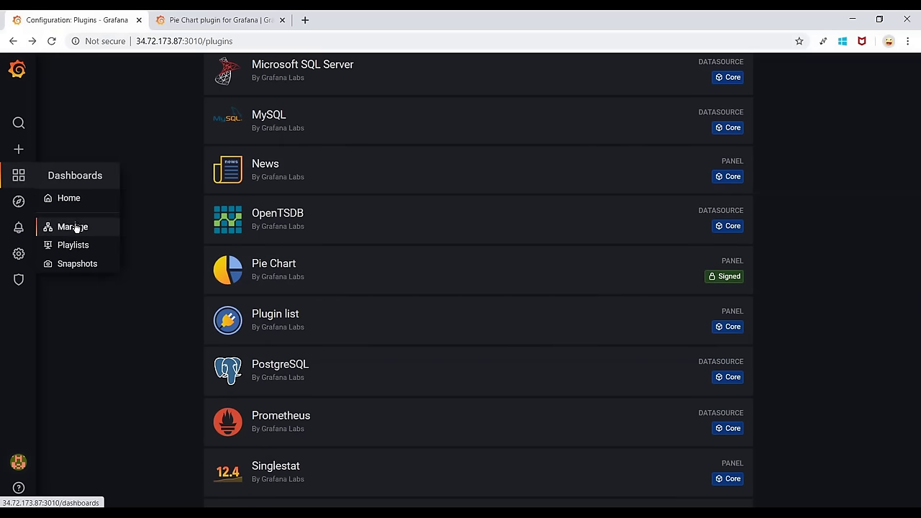
click(73, 228)
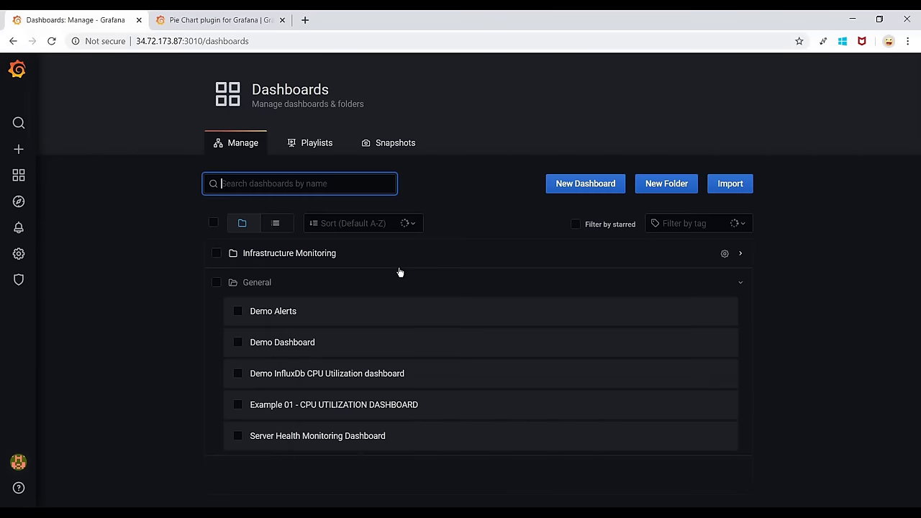
click(284, 311)
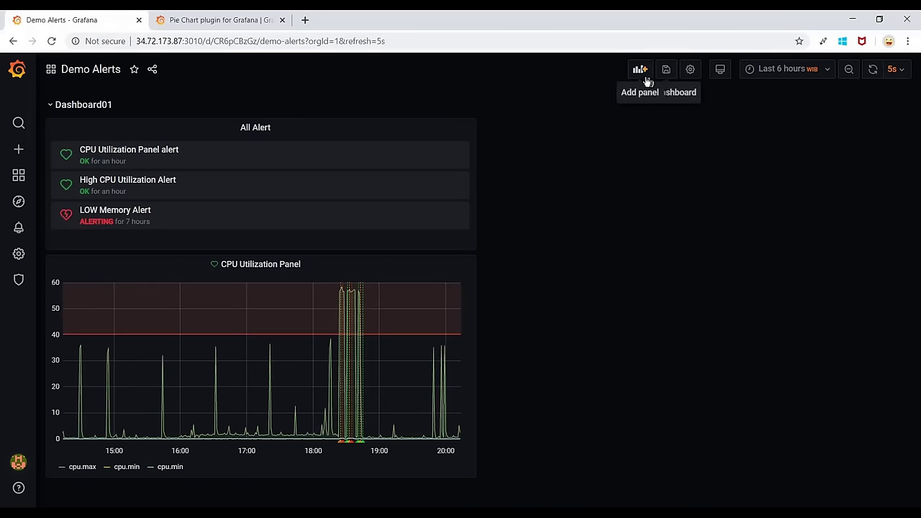
click(640, 69)
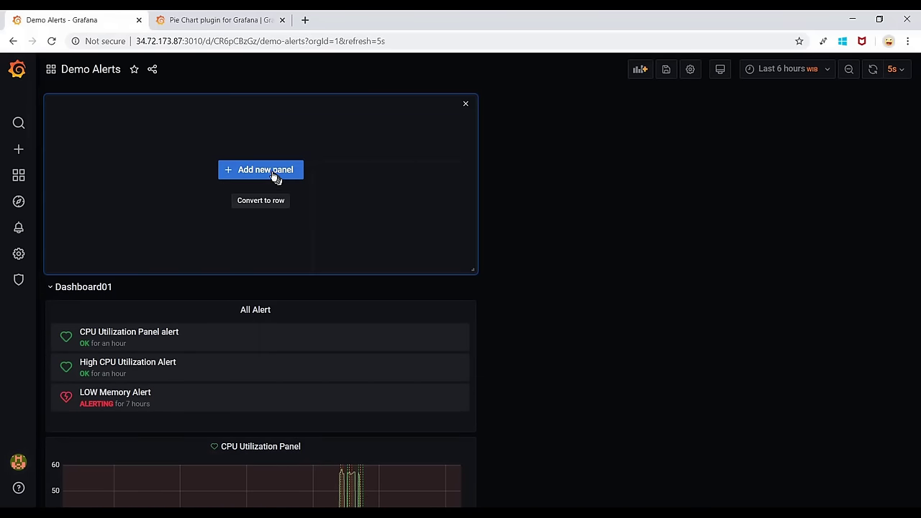
click(265, 170)
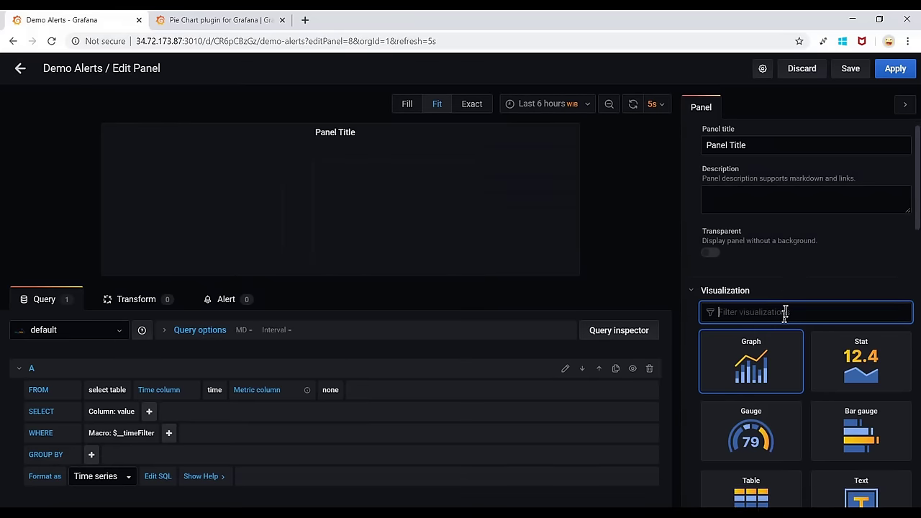
scroll(789, 315, down, 5)
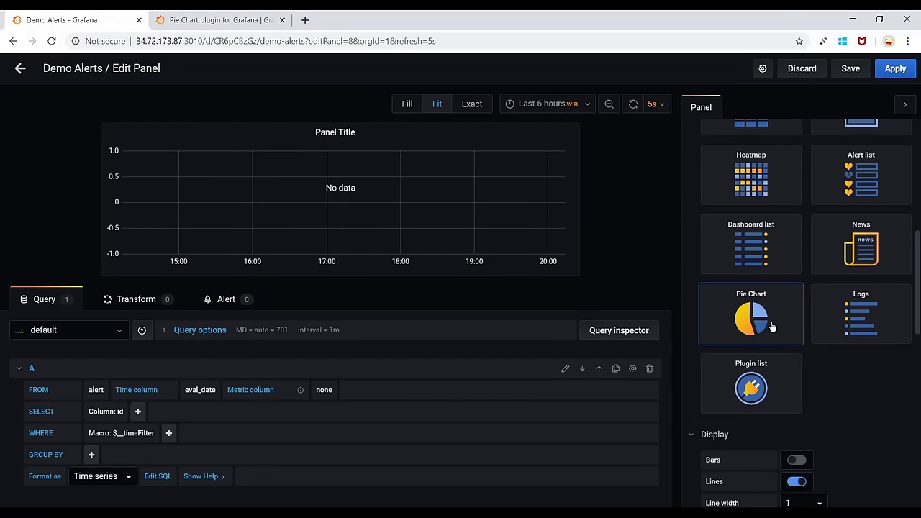
click(754, 322)
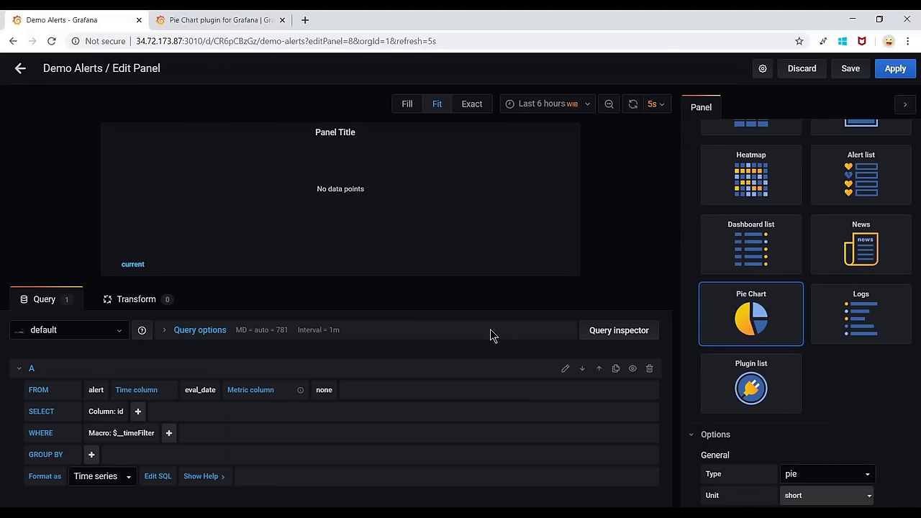
Query InfluxDB_demo, autogen policy, cpu measurement, selecting the usage_system field
click(102, 334)
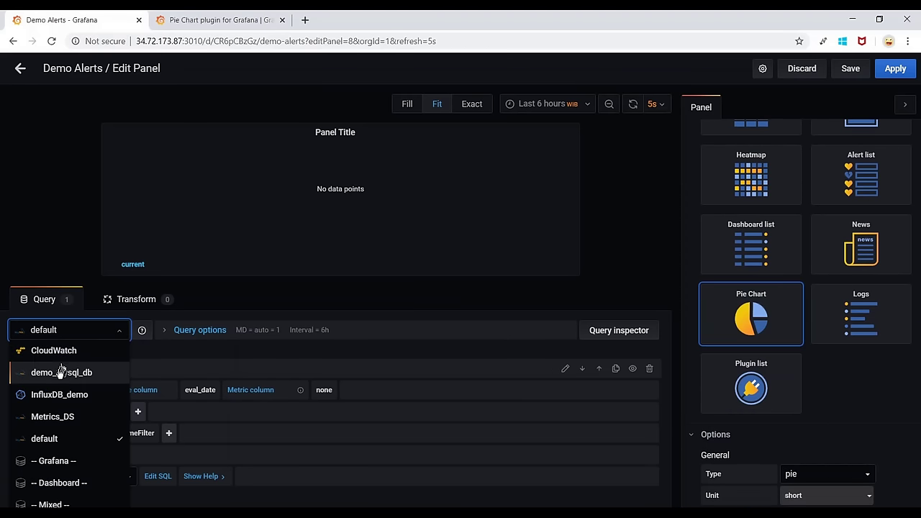
click(84, 397)
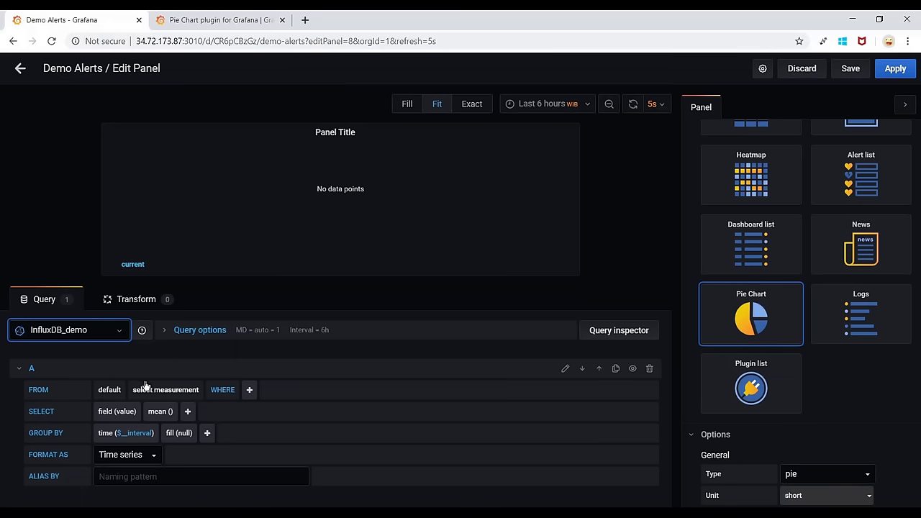
click(115, 390)
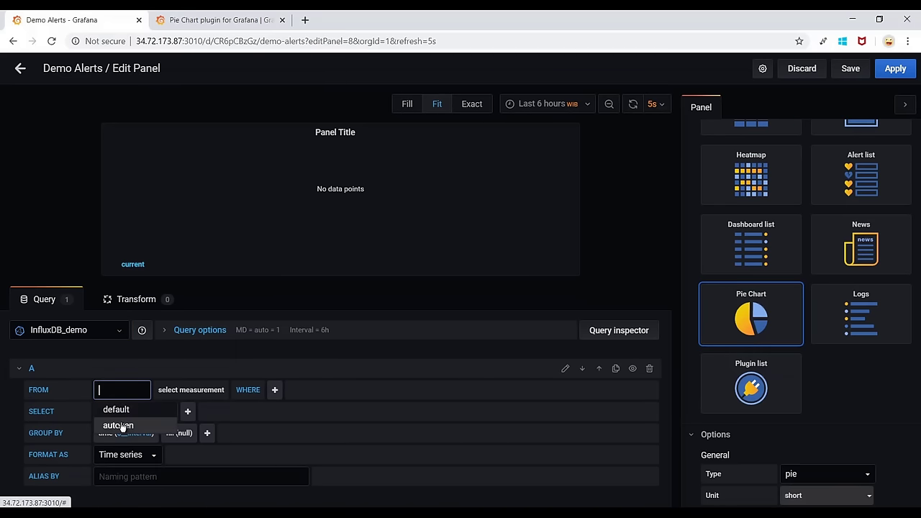
click(119, 426)
click(167, 391)
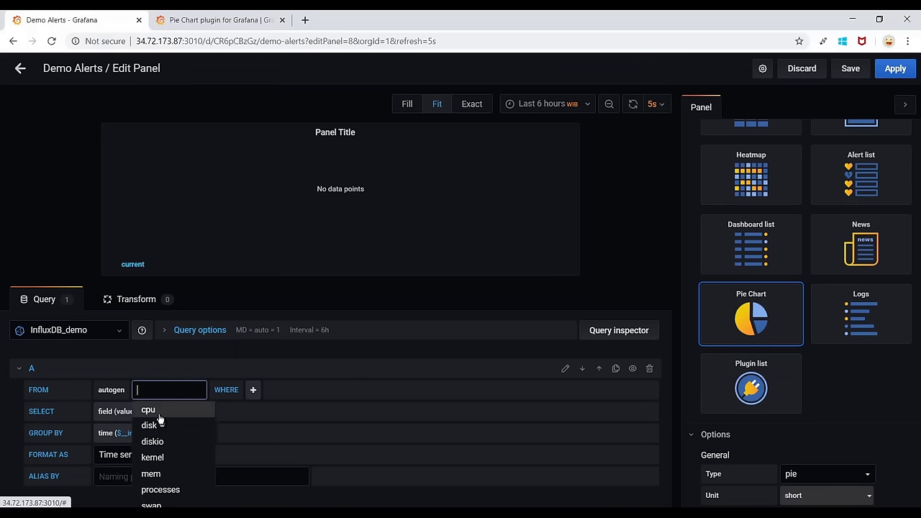
click(155, 409)
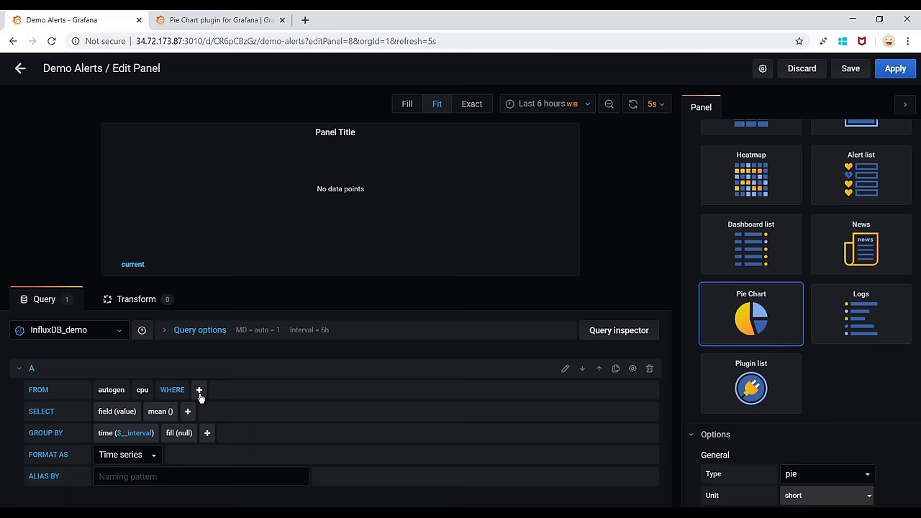
click(199, 392)
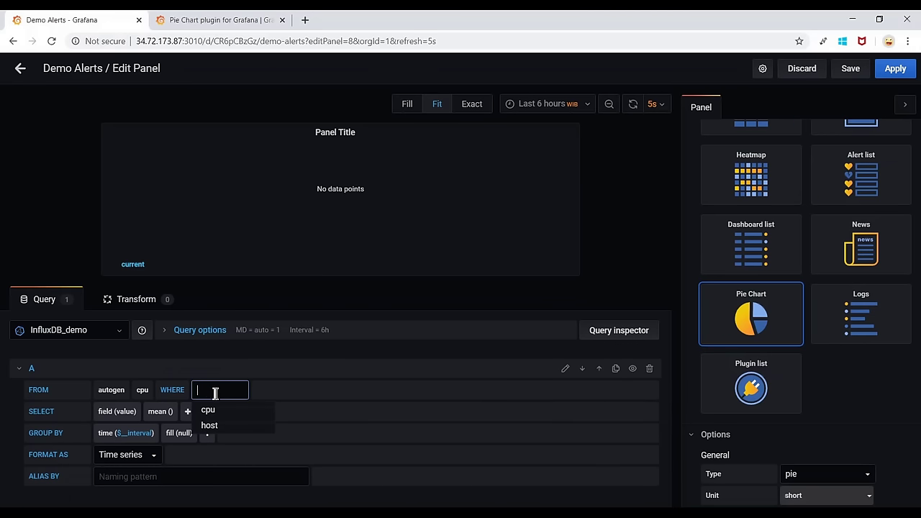
click(119, 416)
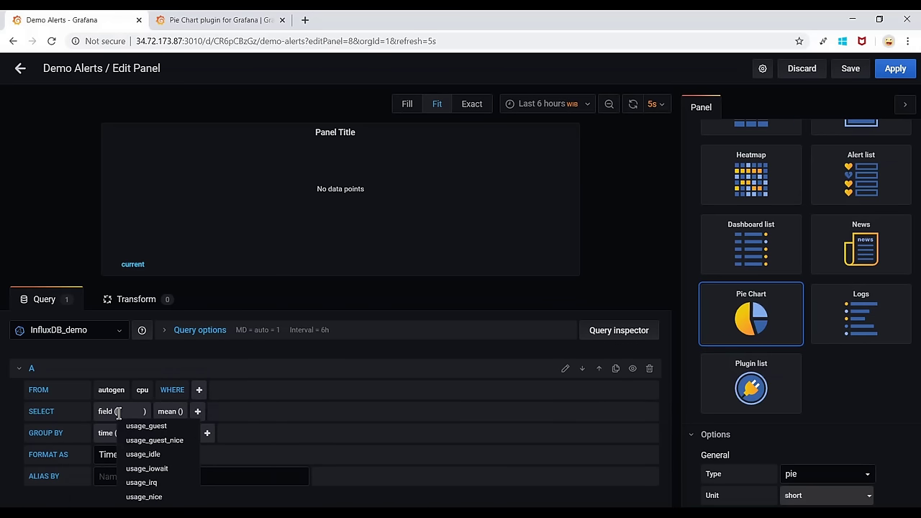
scroll(161, 477, down, 1)
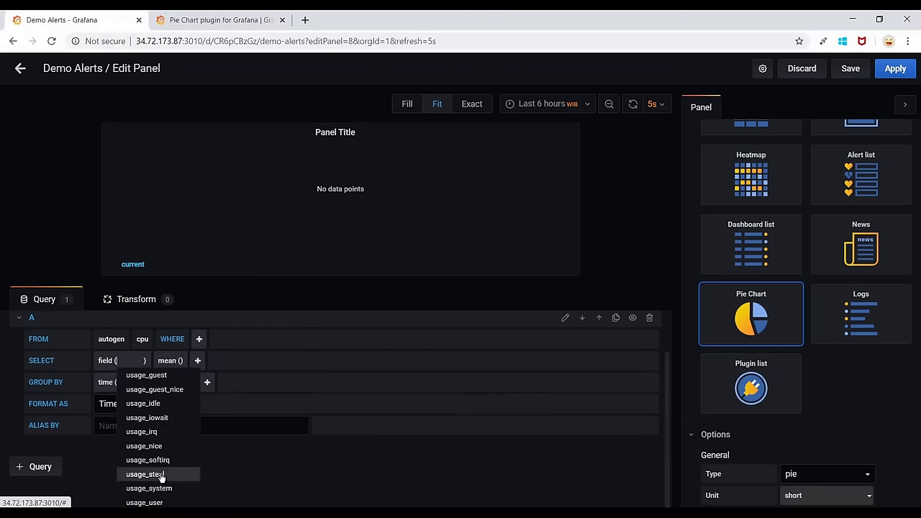
click(170, 492)
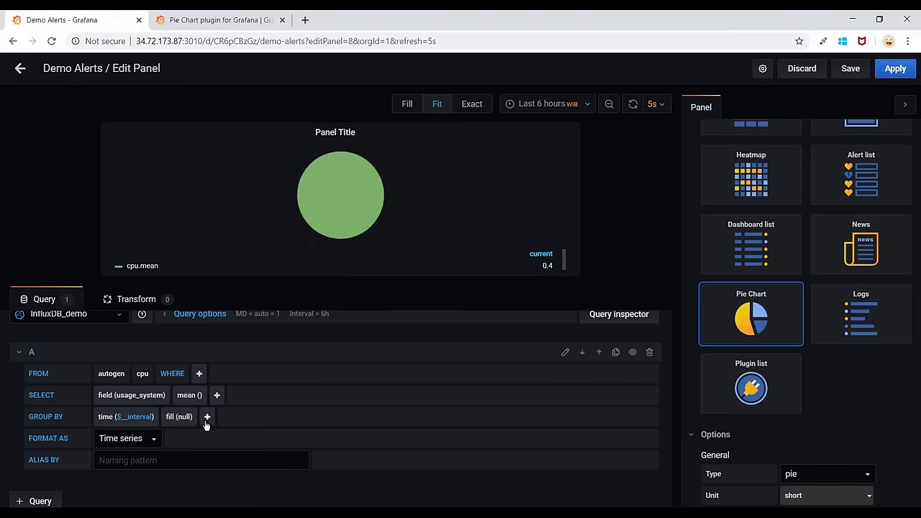
Group the query by tag(cpu) and replace the mean aggregation with max()
click(208, 418)
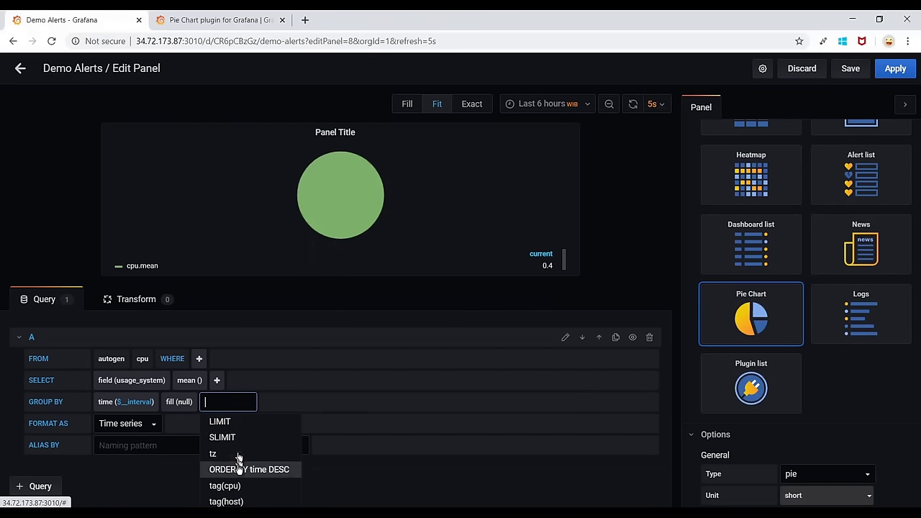
click(238, 486)
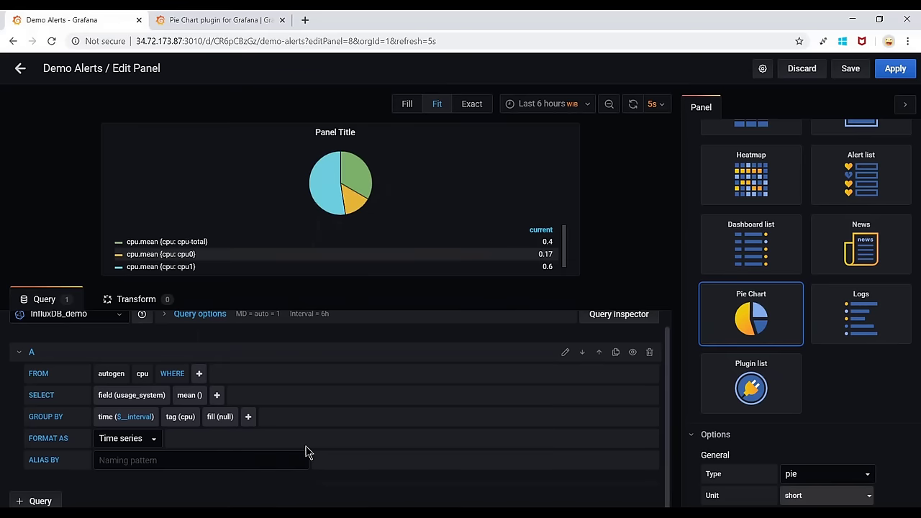
mouse_move(349, 180)
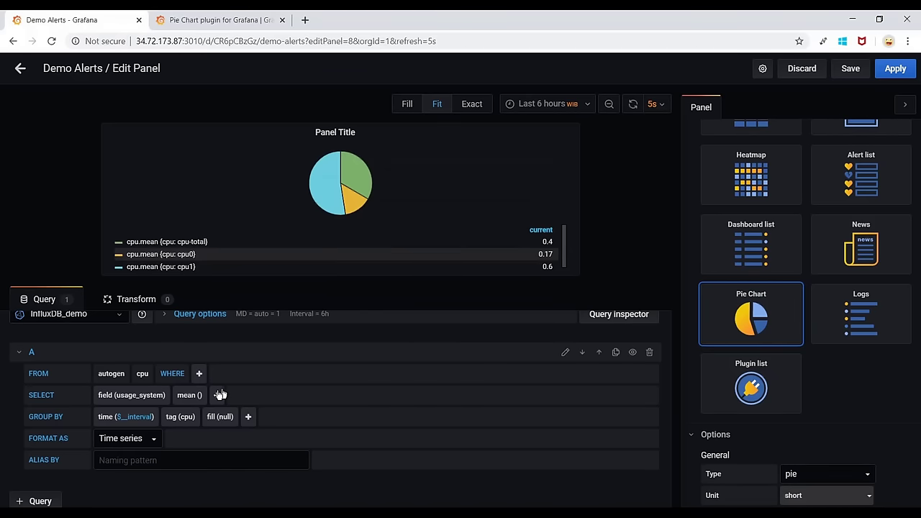
click(187, 399)
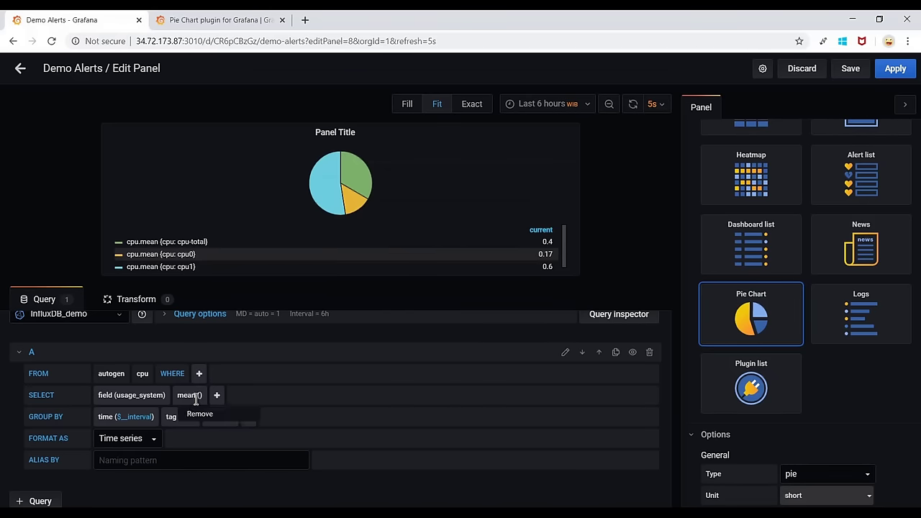
click(209, 417)
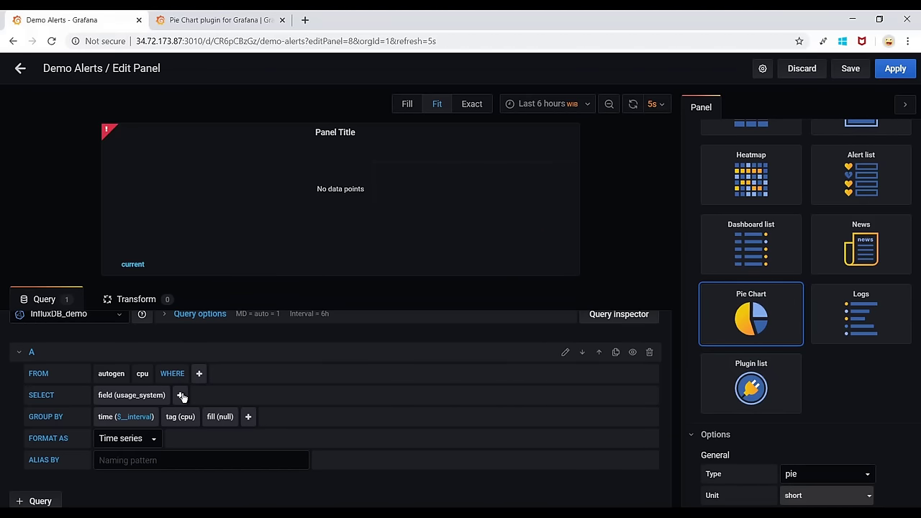
click(181, 395)
scroll(202, 418, down, 1)
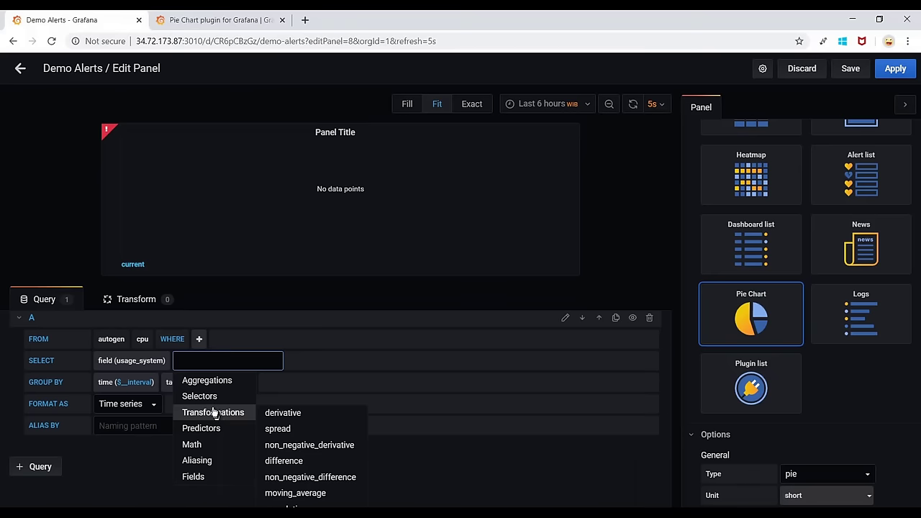
mouse_move(192, 405)
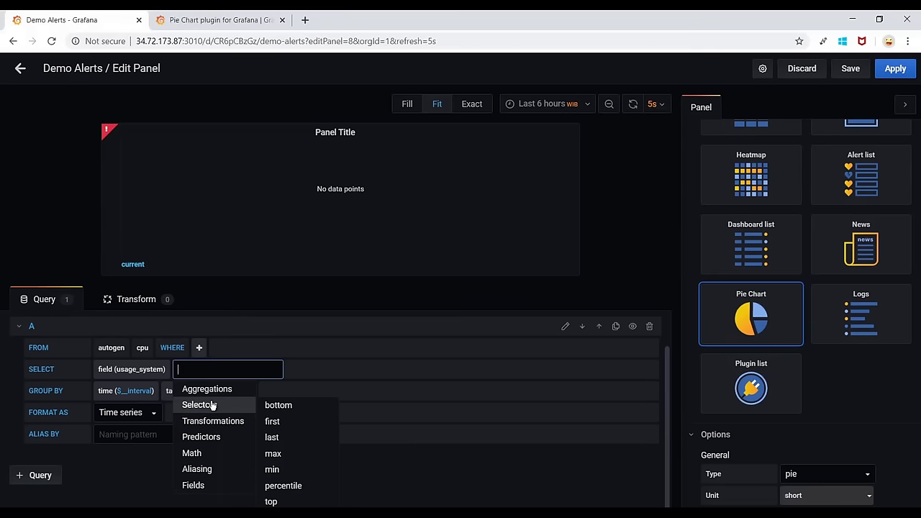
click(274, 454)
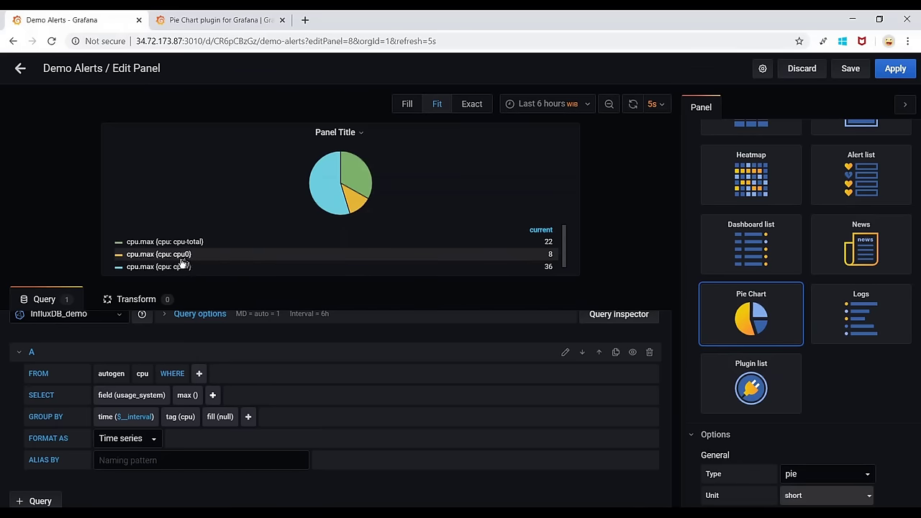
Alias series by $tag_cpu and apply the 'Max CPU Utilization Pie Chart' panel to the dashboard
click(168, 462)
text($tag_cpu)
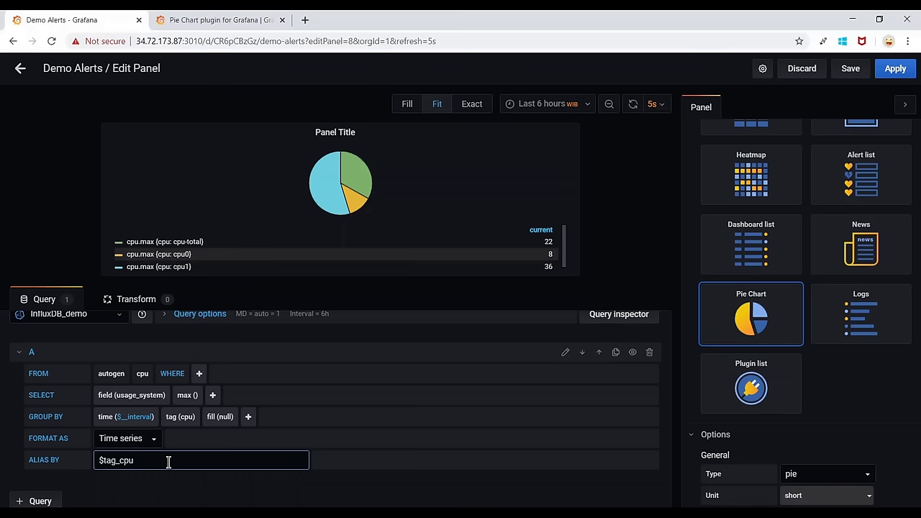
click(260, 490)
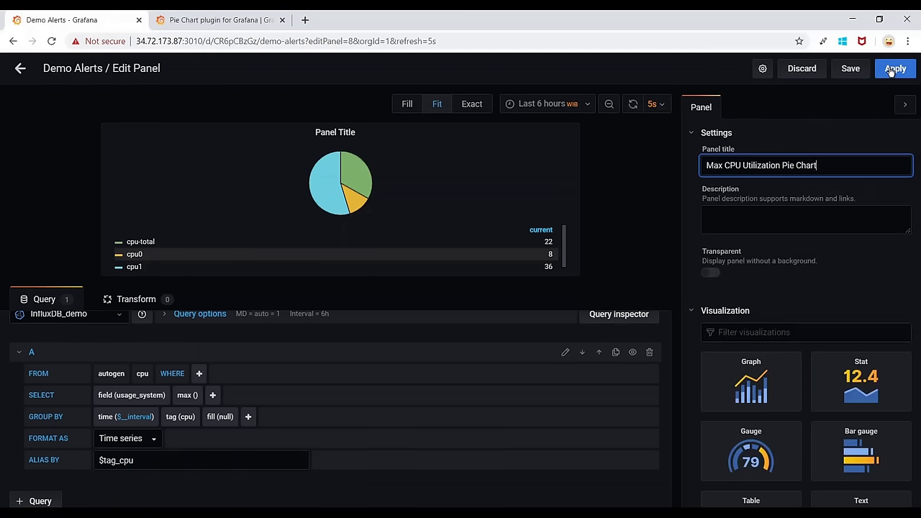
click(895, 69)
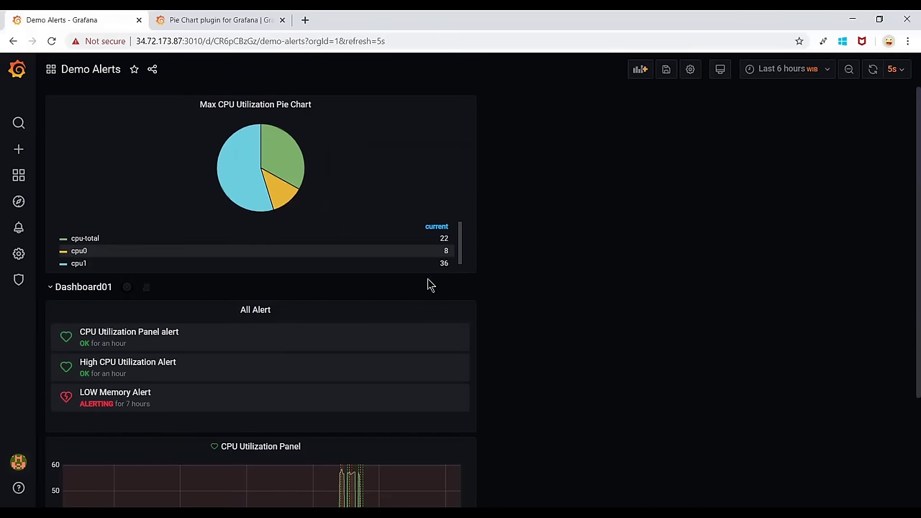
Review the Pie Chart plugin's installation methods, then go back to Grafana's Home page
click(216, 17)
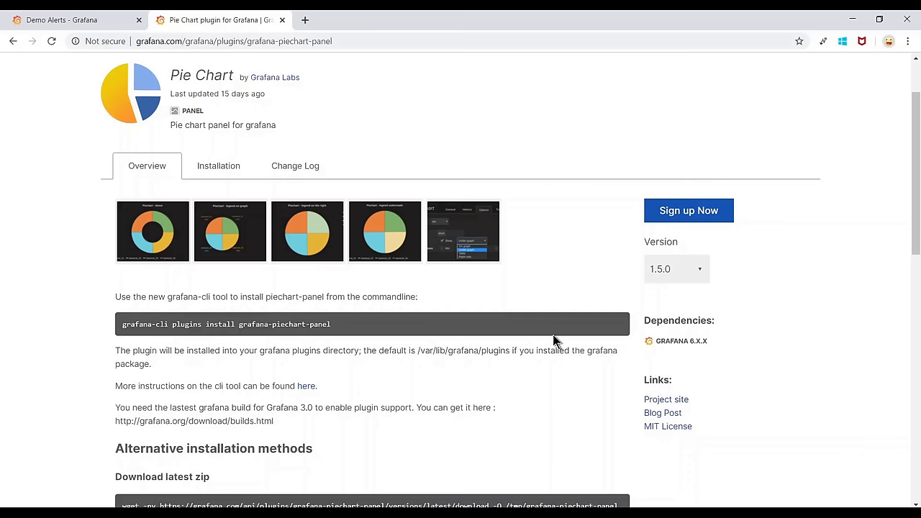
scroll(554, 336, down, 4)
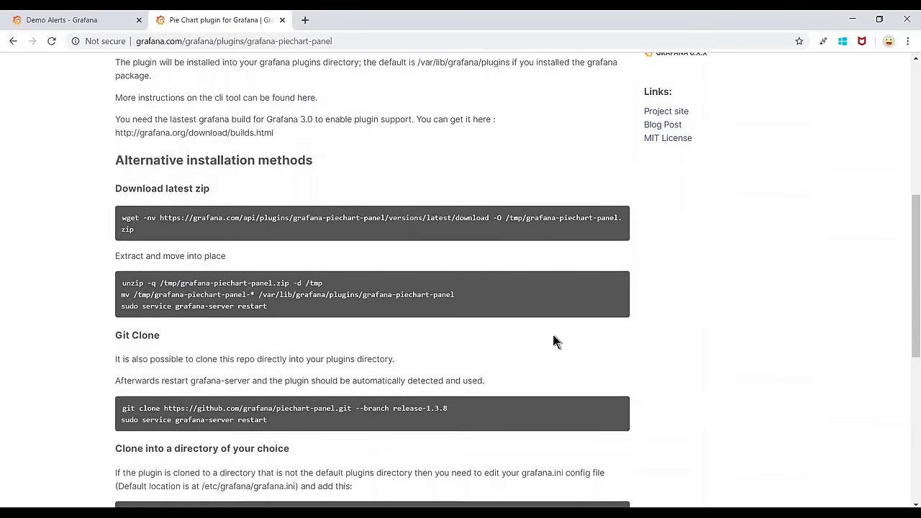
scroll(554, 341, down, 2)
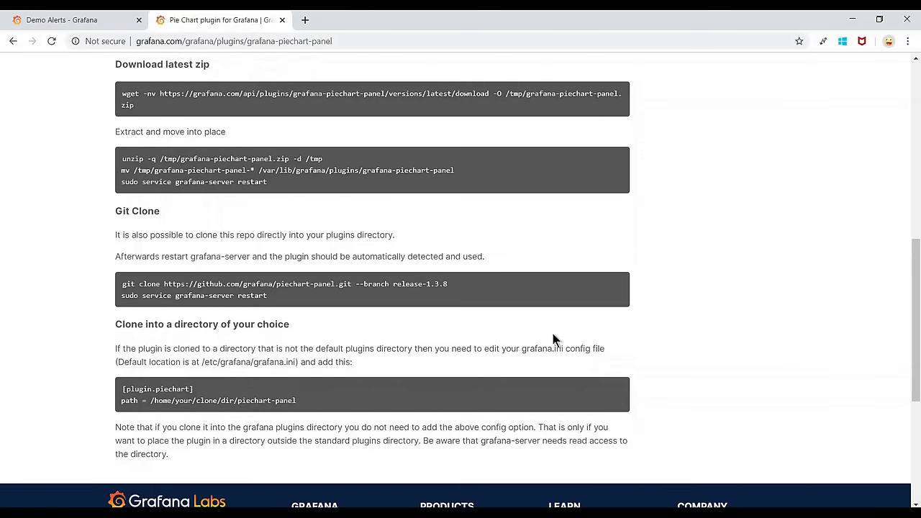
scroll(553, 339, up, 10)
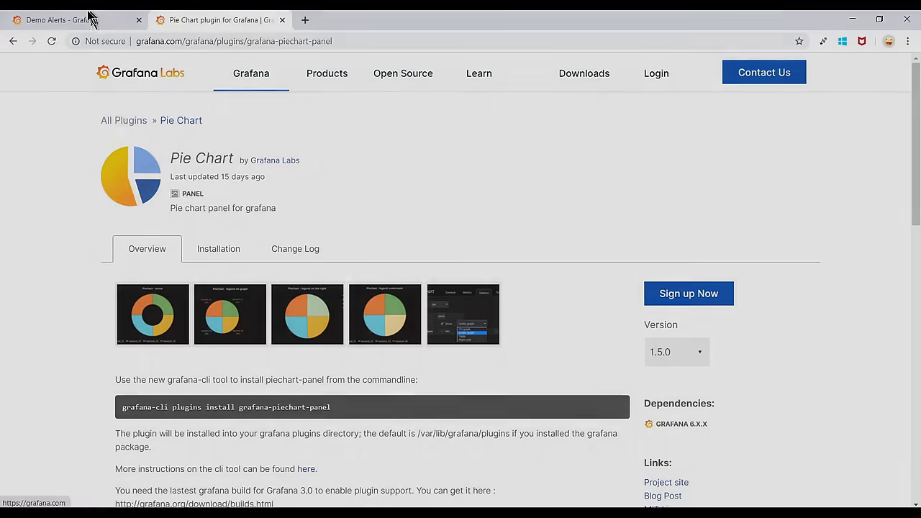
click(87, 19)
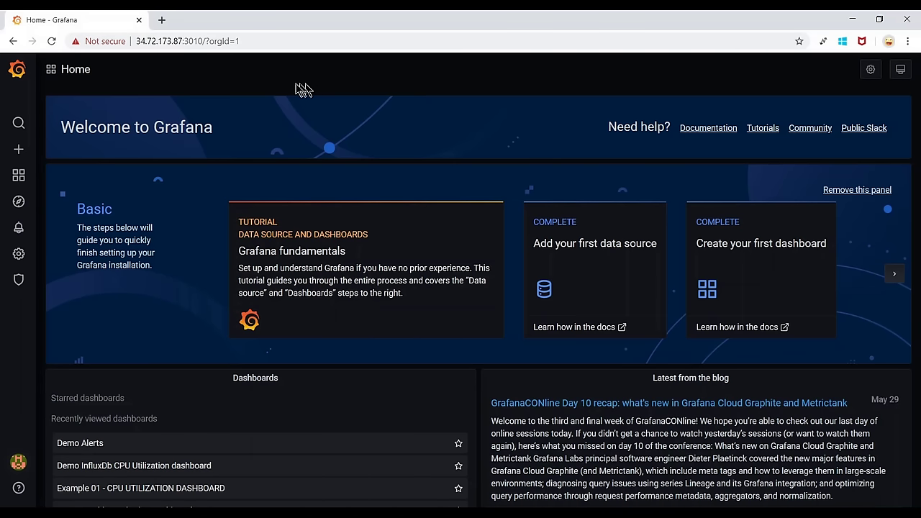
Start a new user from Server Admin > Users and fill in the user's name and e-mail
mouse_move(27, 285)
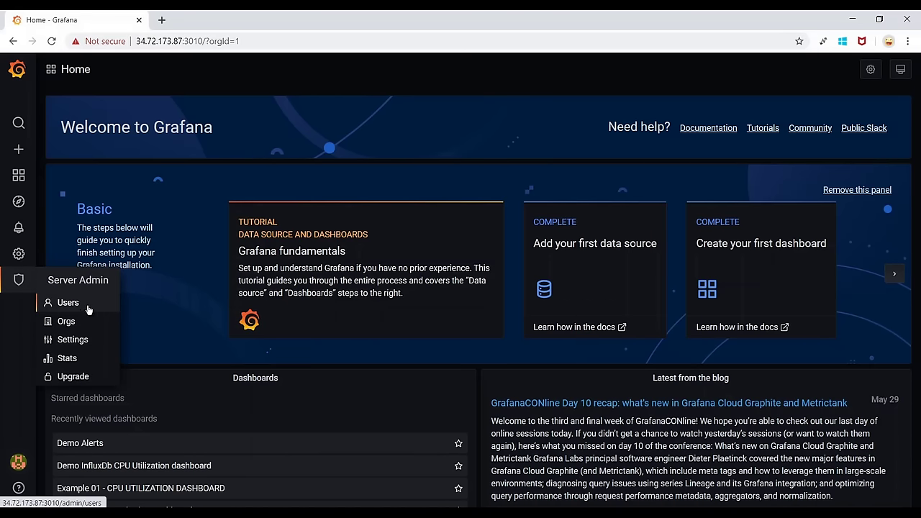
click(68, 303)
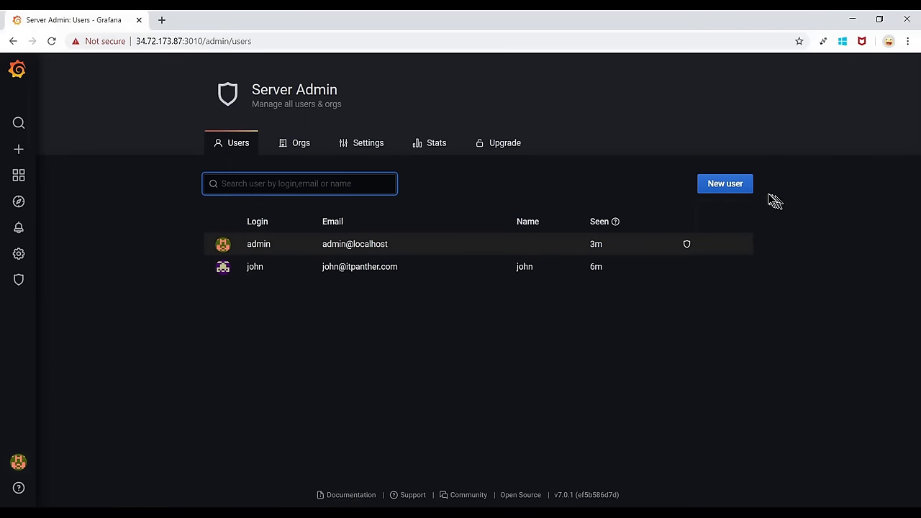
click(737, 187)
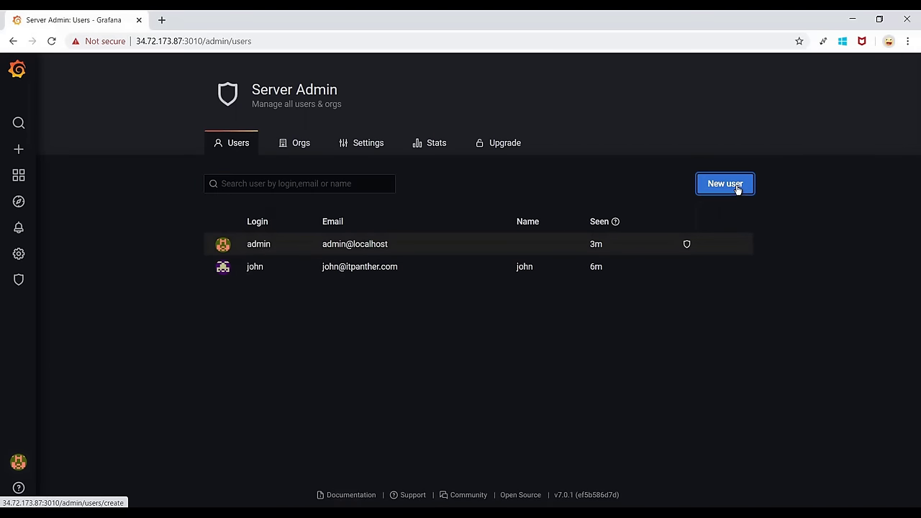
click(385, 218)
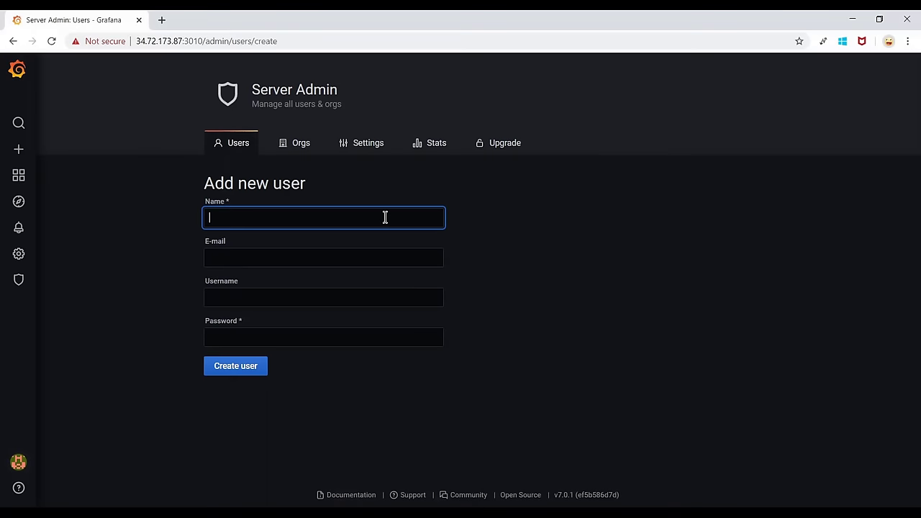
text(smith)
key(Tab)
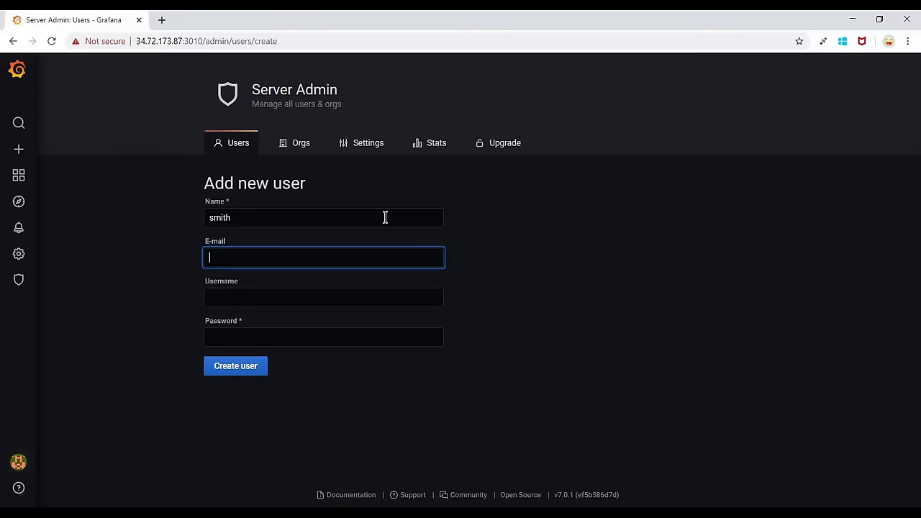
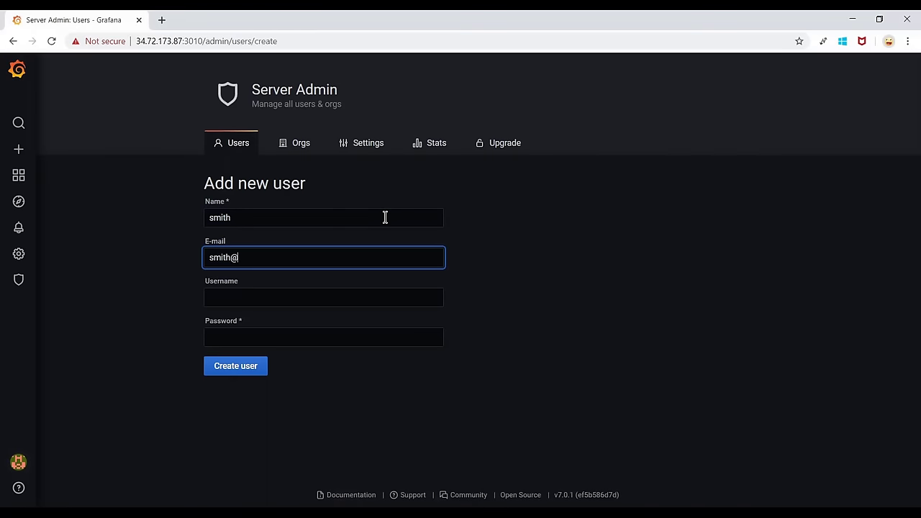
Enter the user's username and password, then create the account
key(Tab)
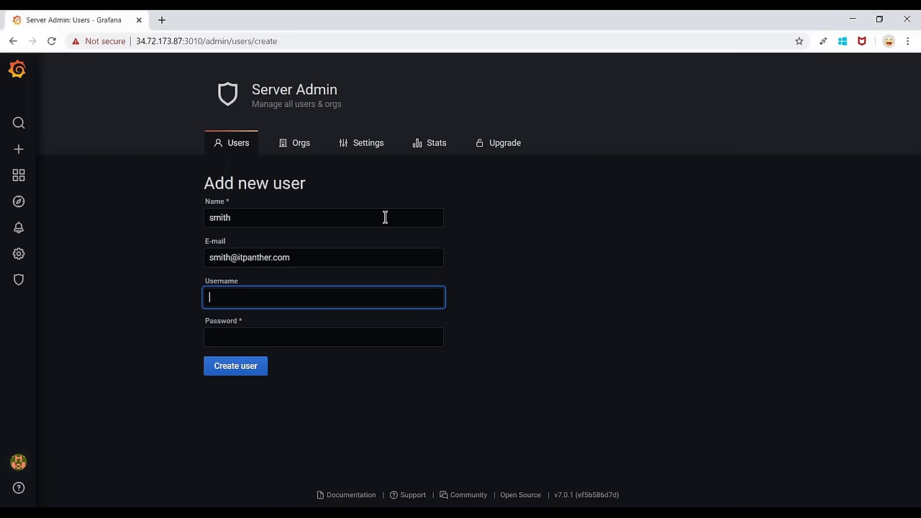
key(Tab)
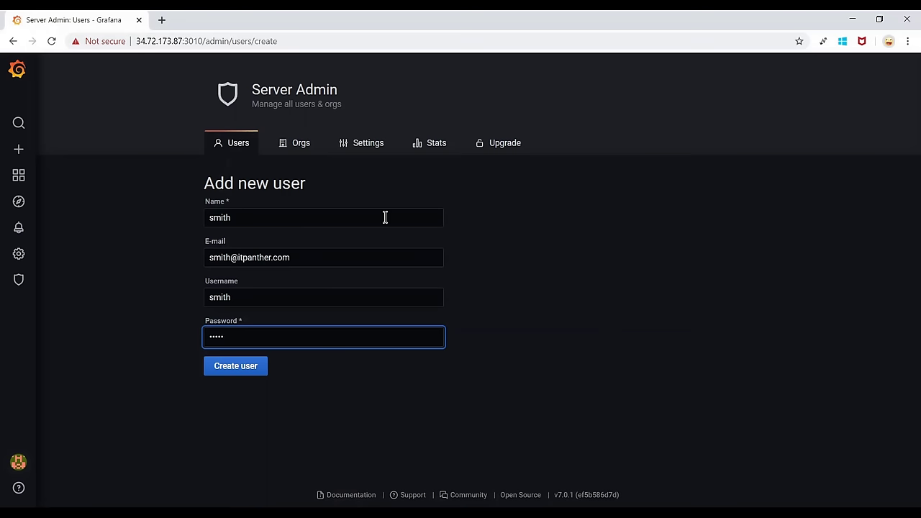
click(261, 370)
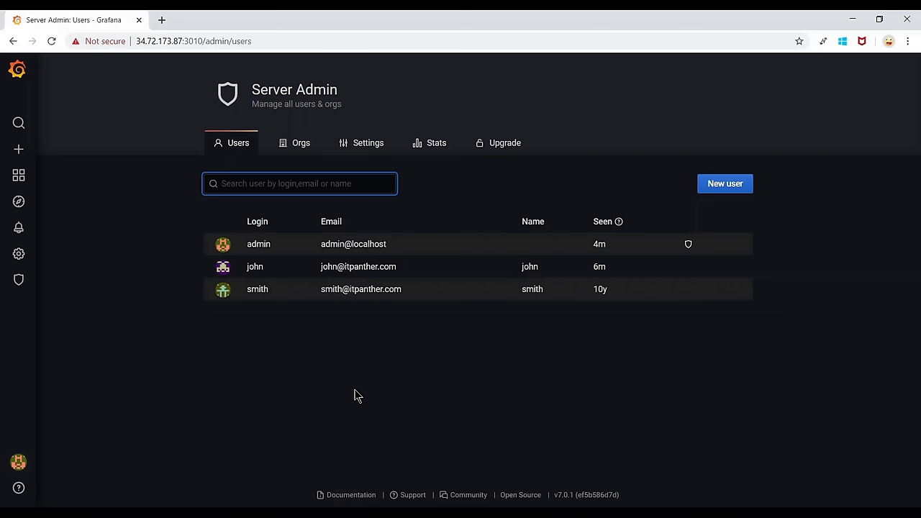
click(260, 298)
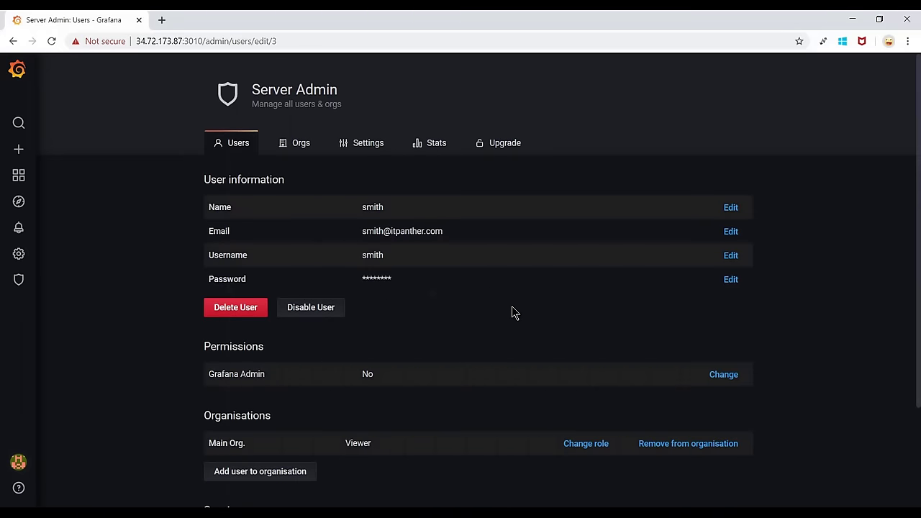
scroll(512, 308, down, 1)
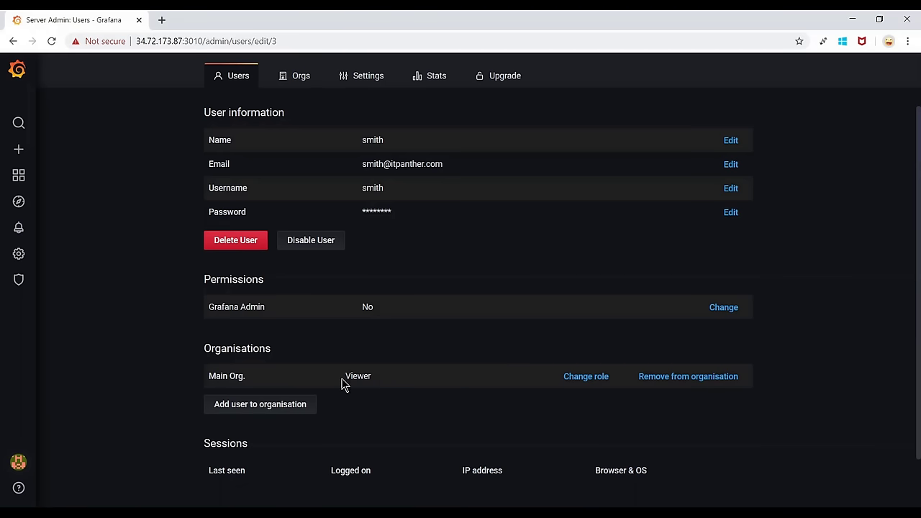
drag(343, 385, 368, 380)
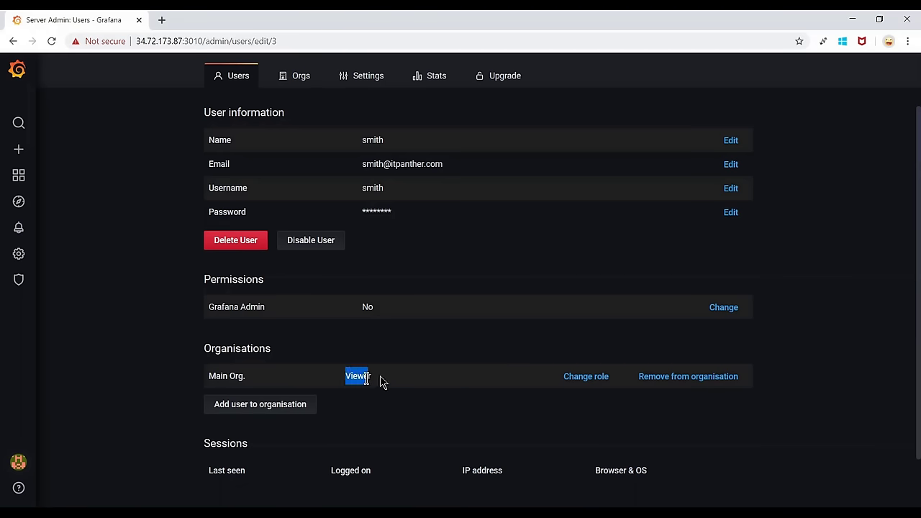
scroll(423, 375, down, 1)
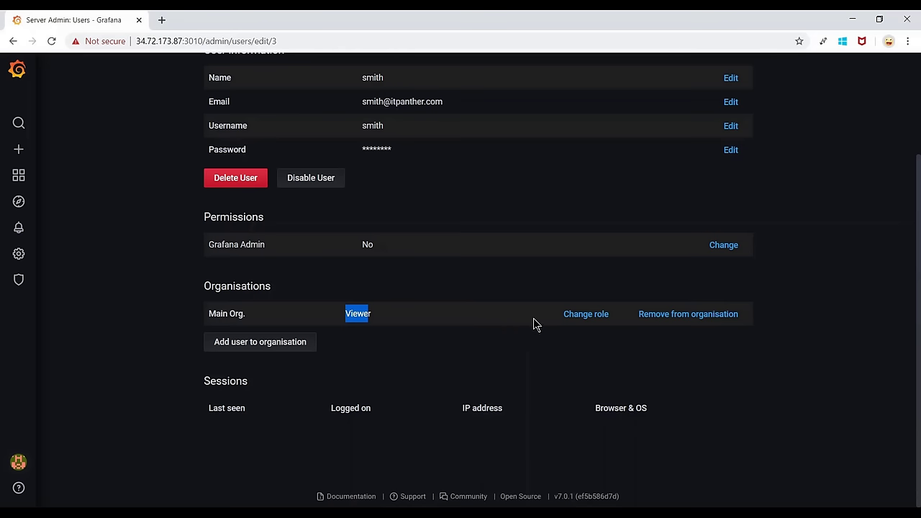
click(577, 321)
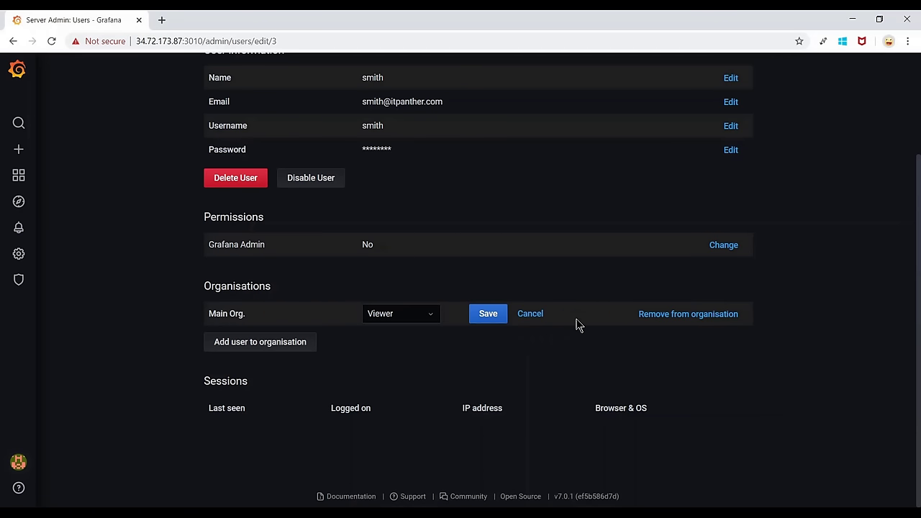
click(425, 320)
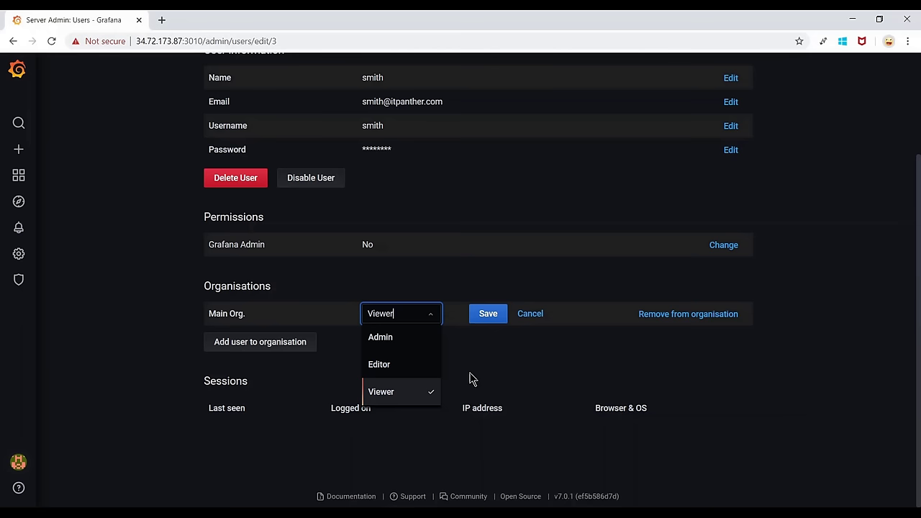
click(472, 379)
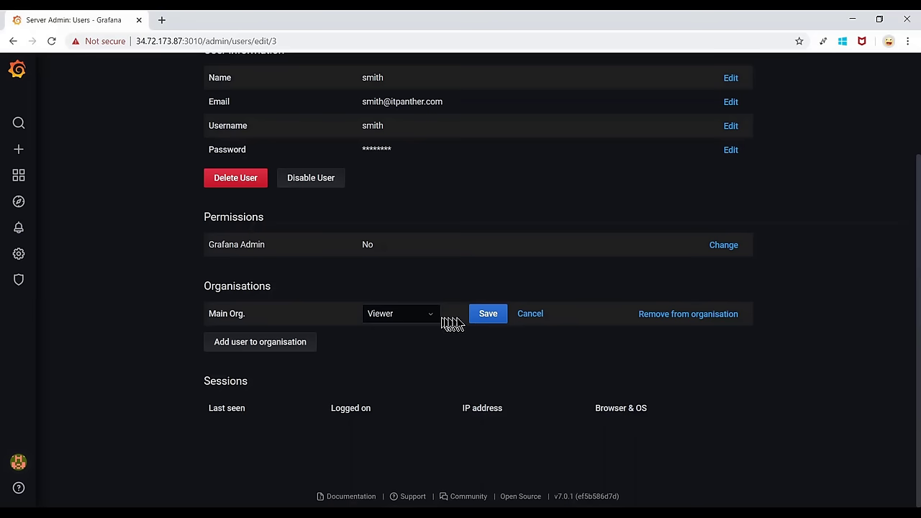
click(489, 314)
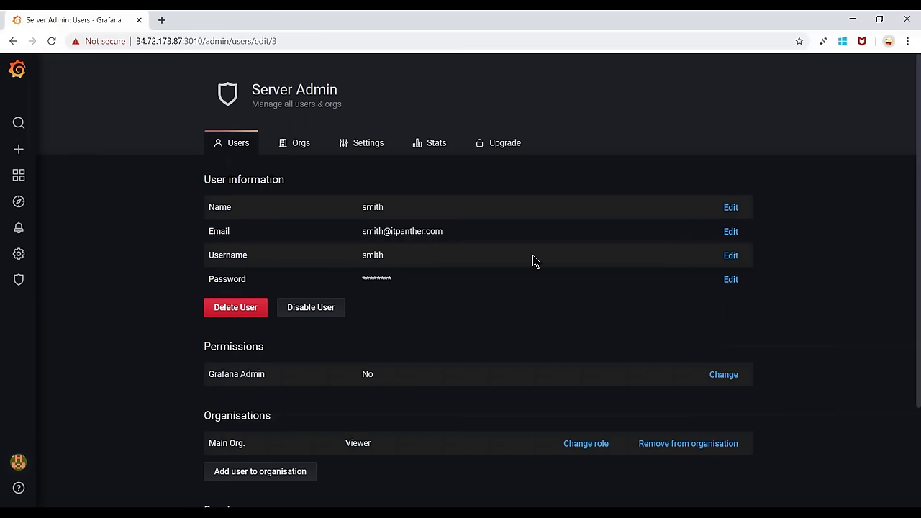
scroll(534, 262, down, 2)
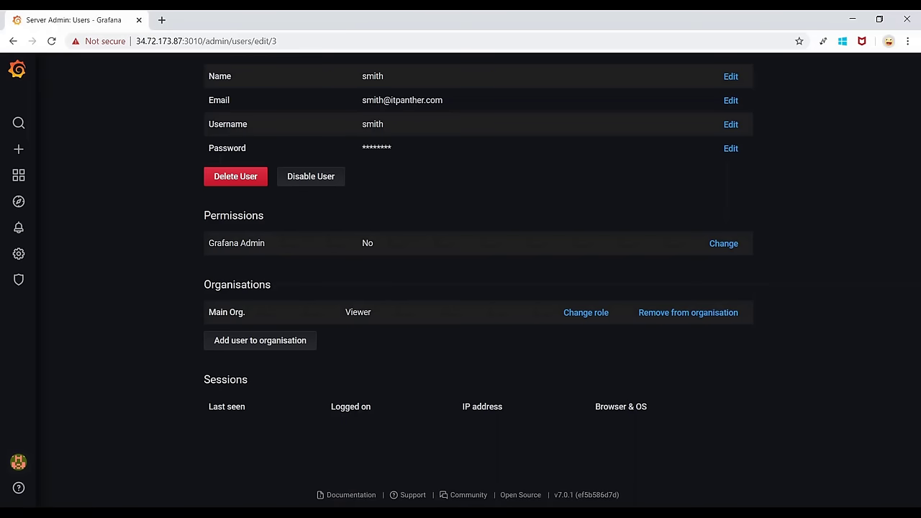
Sign in on the Edge Grafana login page with the new user's username and password
key(alt+Tab)
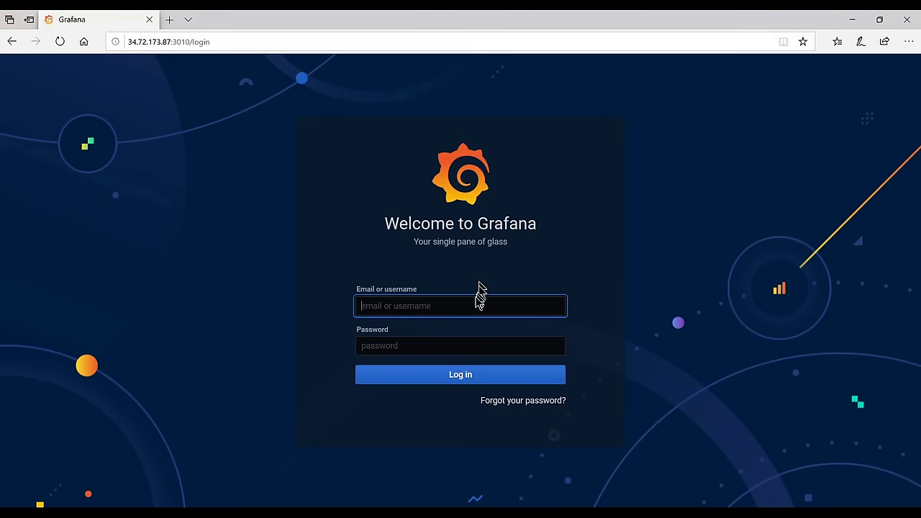
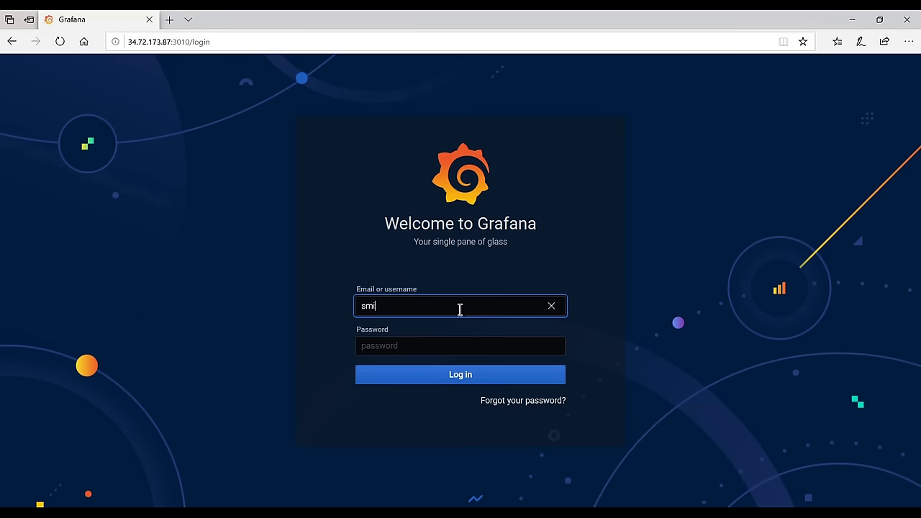
key(Tab)
key(Return)
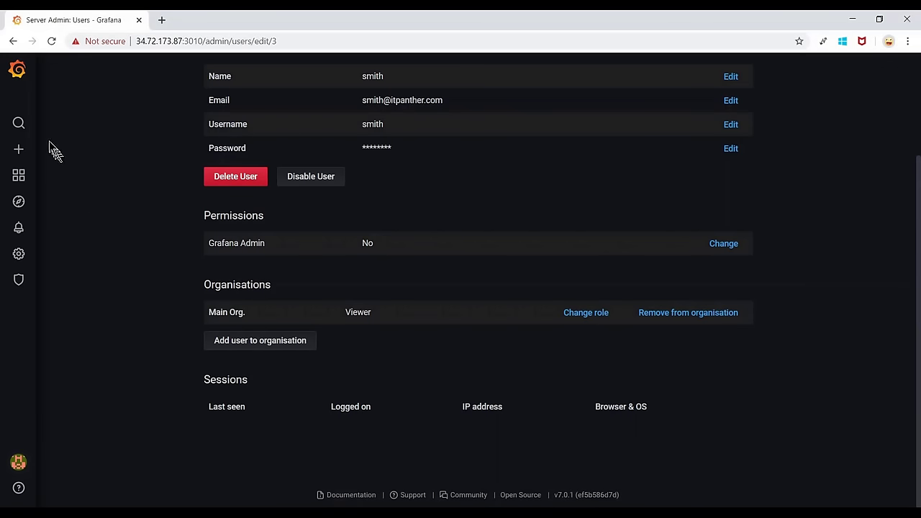
mouse_move(23, 231)
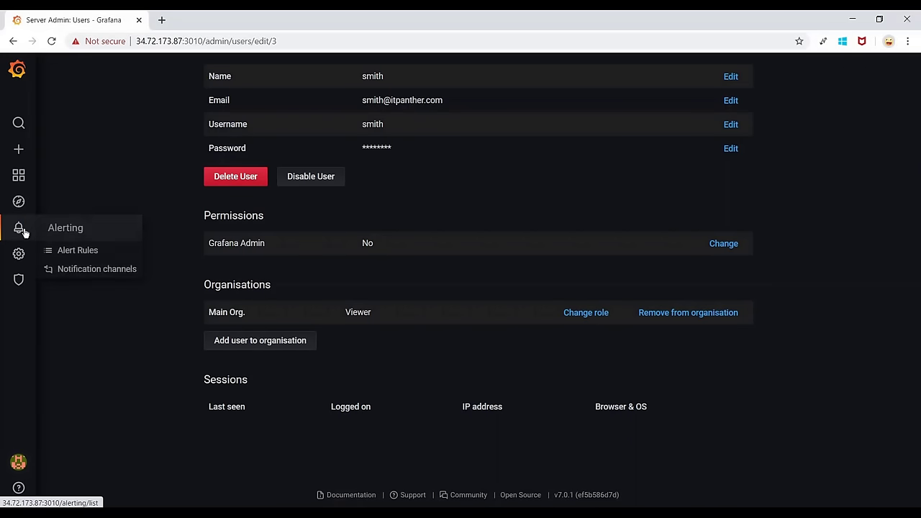
mouse_move(23, 282)
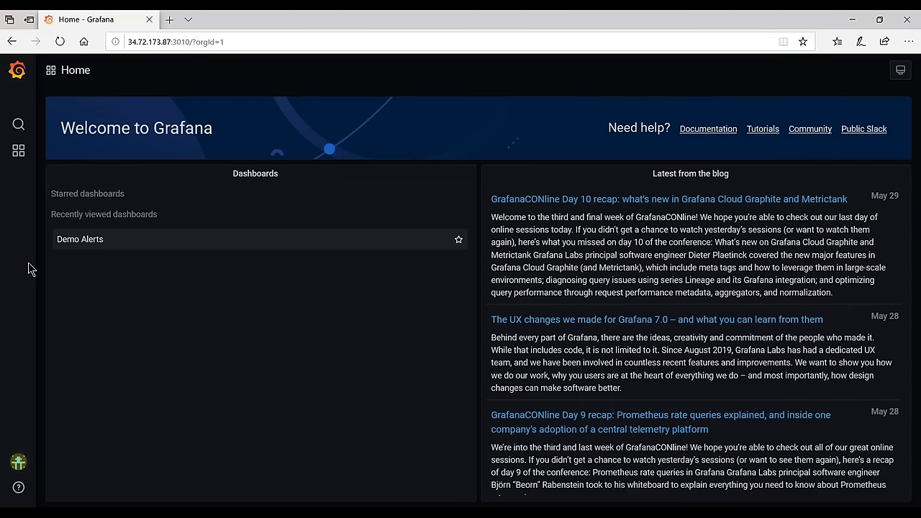
As the Viewer, open Demo Alerts from the dashboards list and check the All Alert panel menu
mouse_move(23, 155)
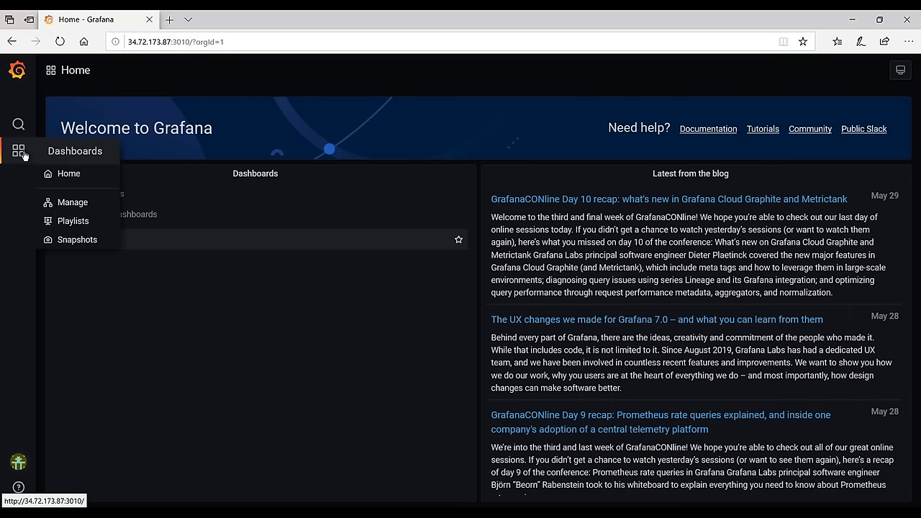
click(73, 204)
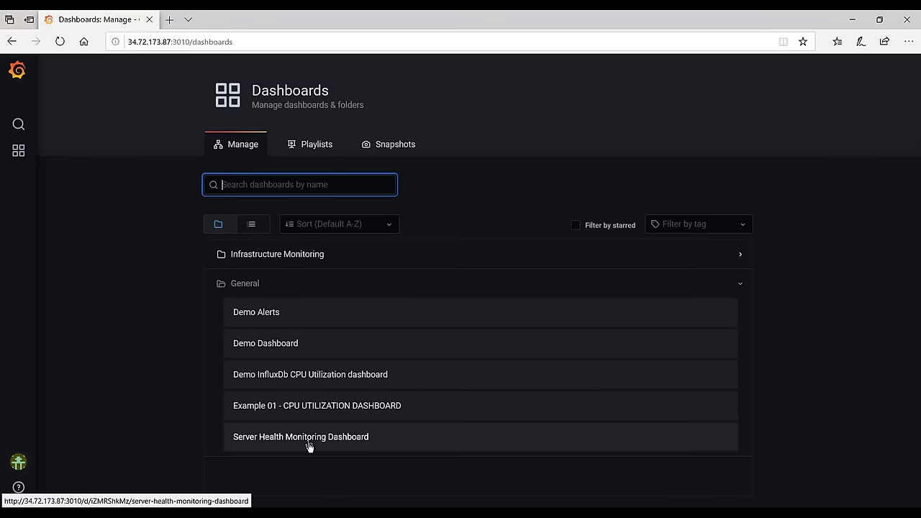
click(295, 319)
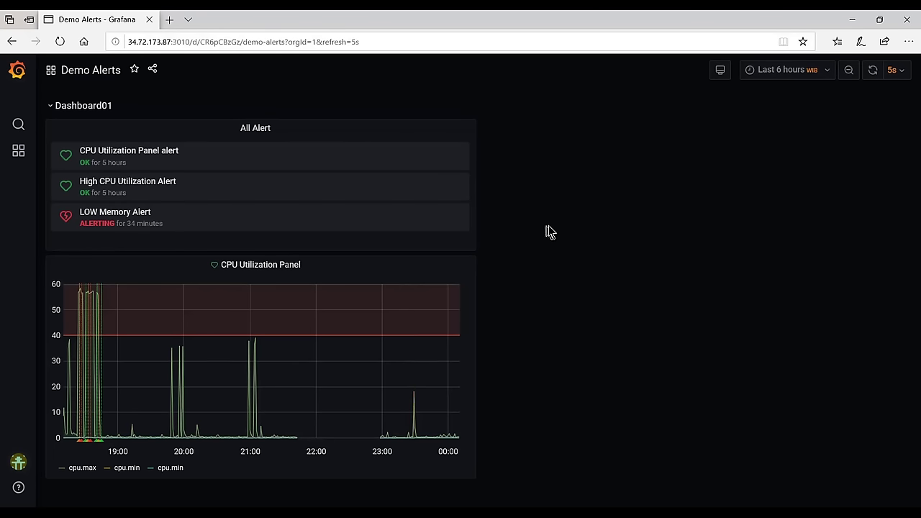
click(280, 133)
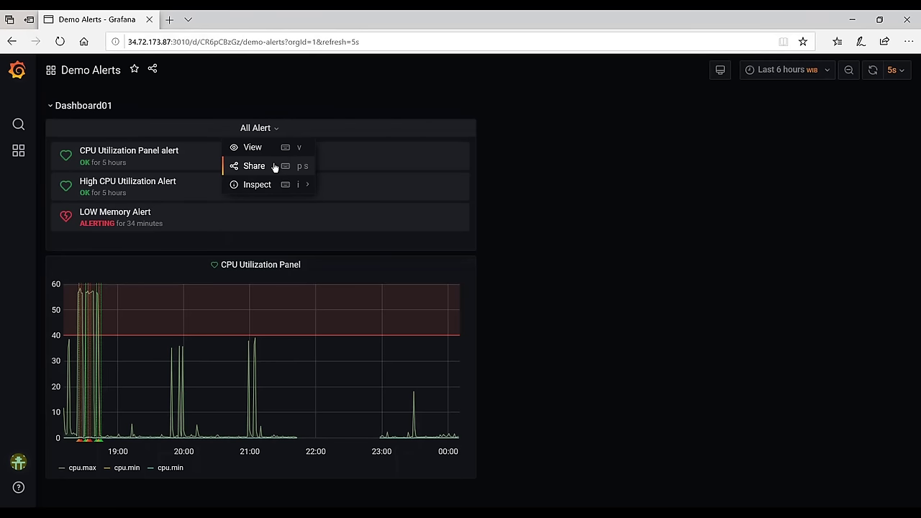
click(505, 233)
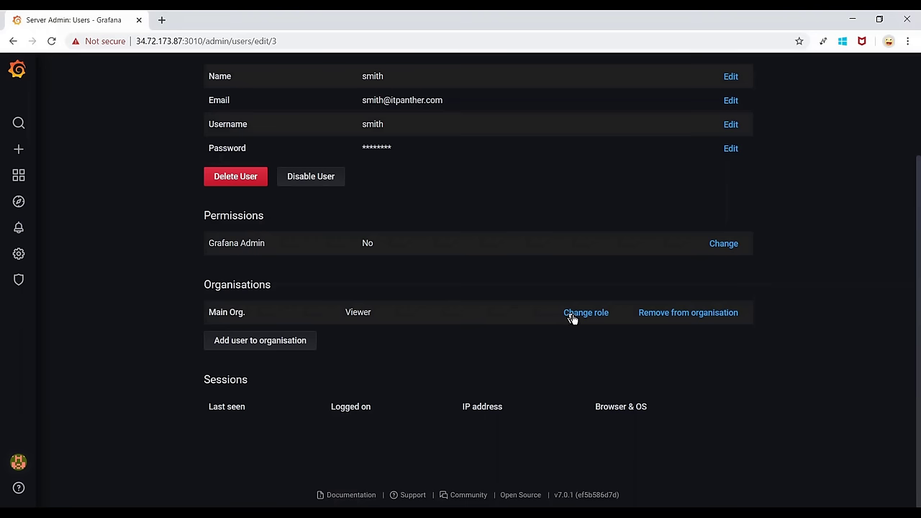
Save the user's Main Org. role as Editor and highlight the active session's IP address
click(575, 315)
click(422, 322)
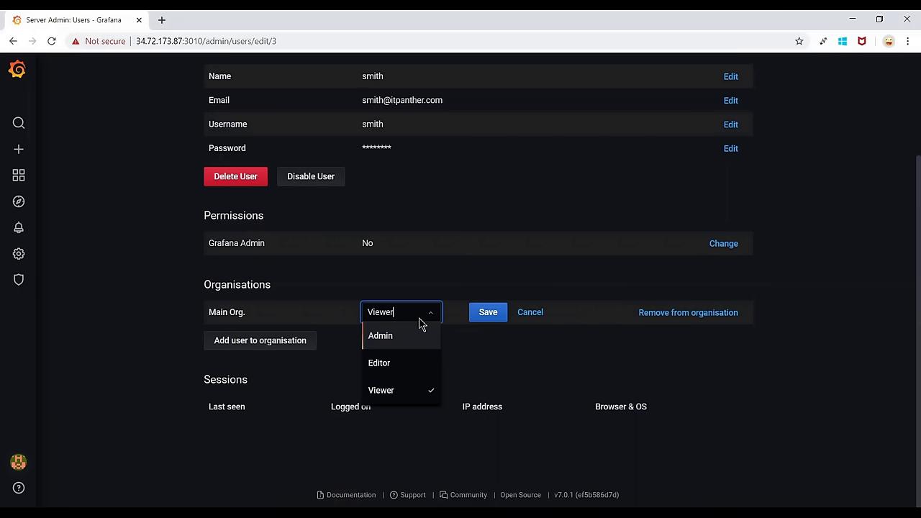
click(391, 367)
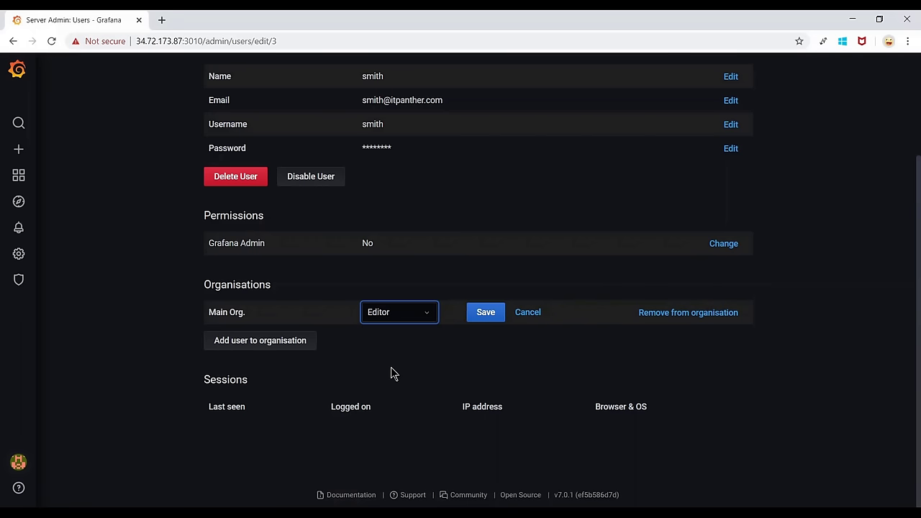
click(487, 315)
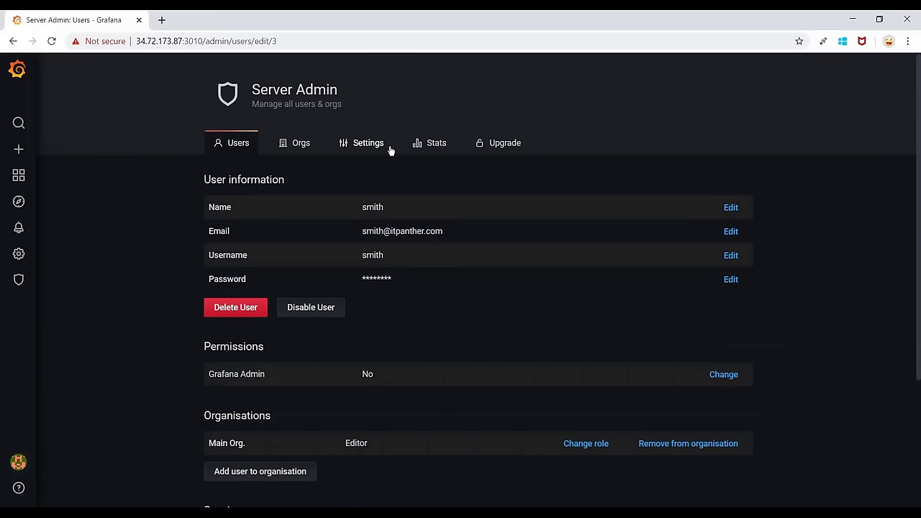
scroll(584, 300, down, 3)
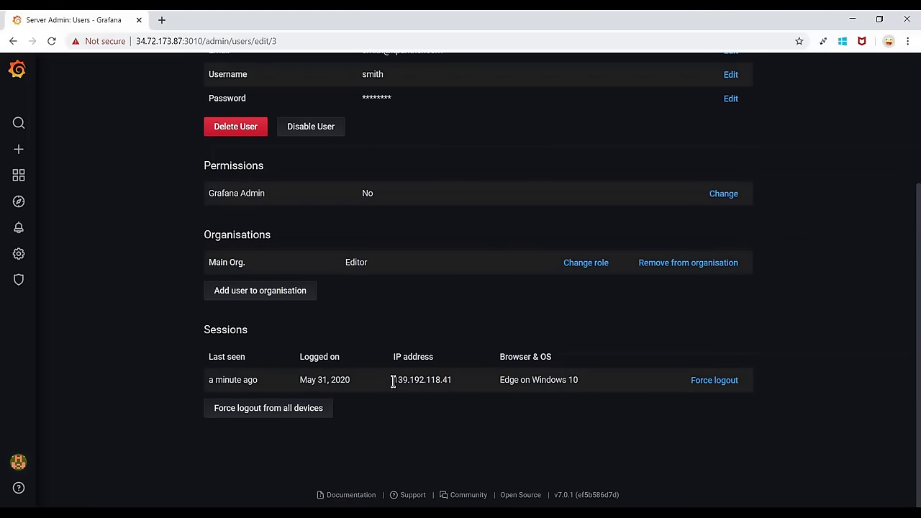
drag(393, 381, 427, 384)
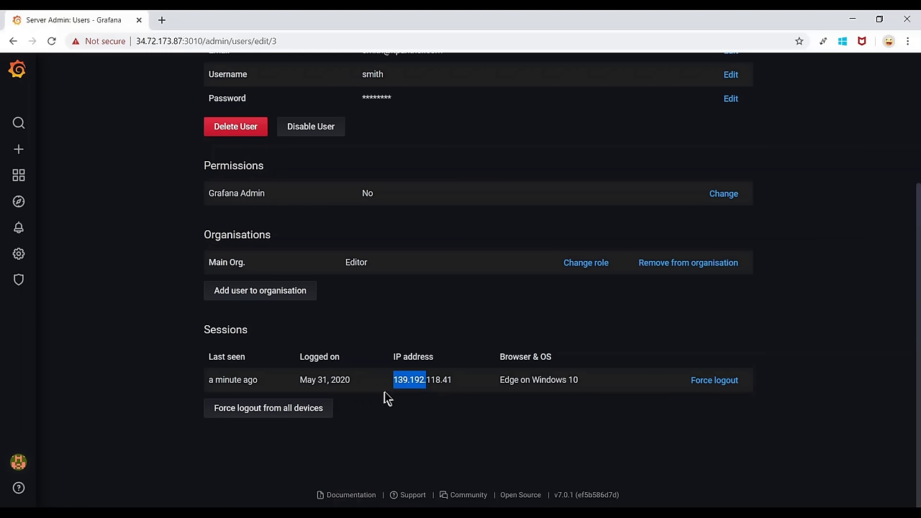
Force logout the user's active session after checking its browser, confirming the token revocation
drag(501, 381, 574, 383)
click(585, 406)
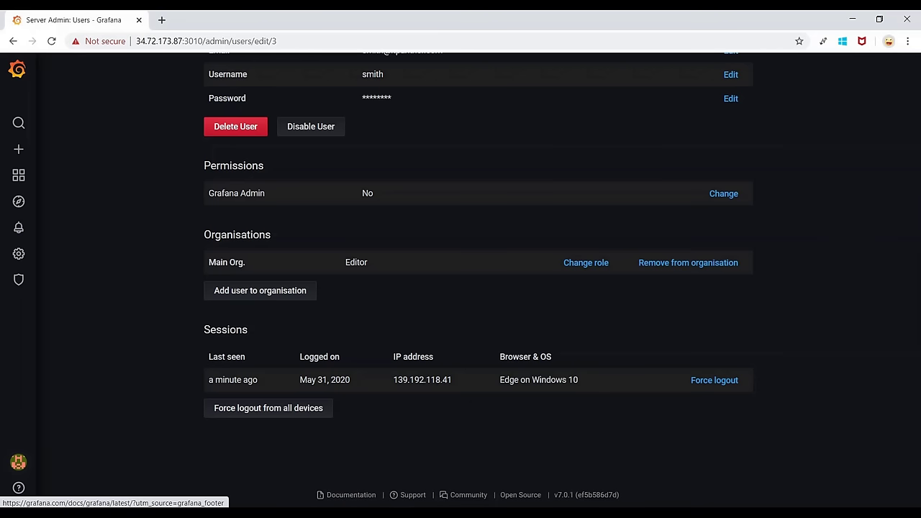
key(alt+Tab)
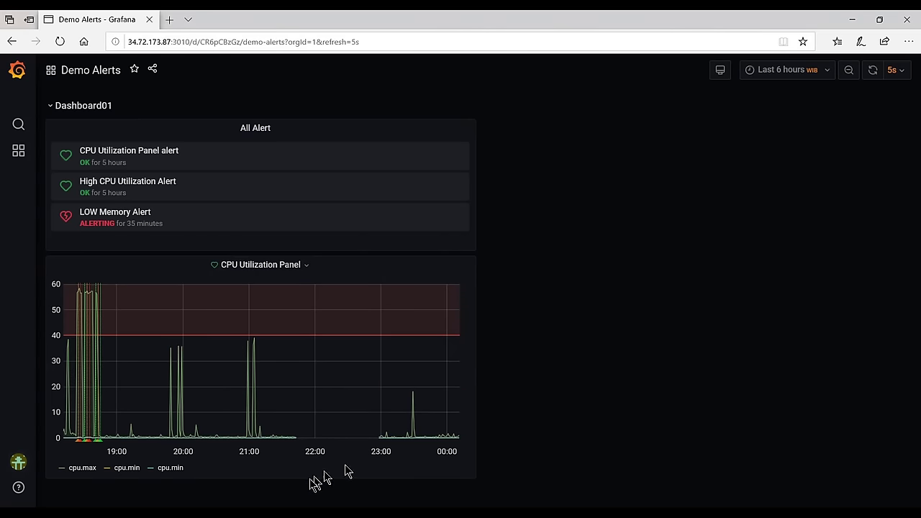
key(alt+Tab)
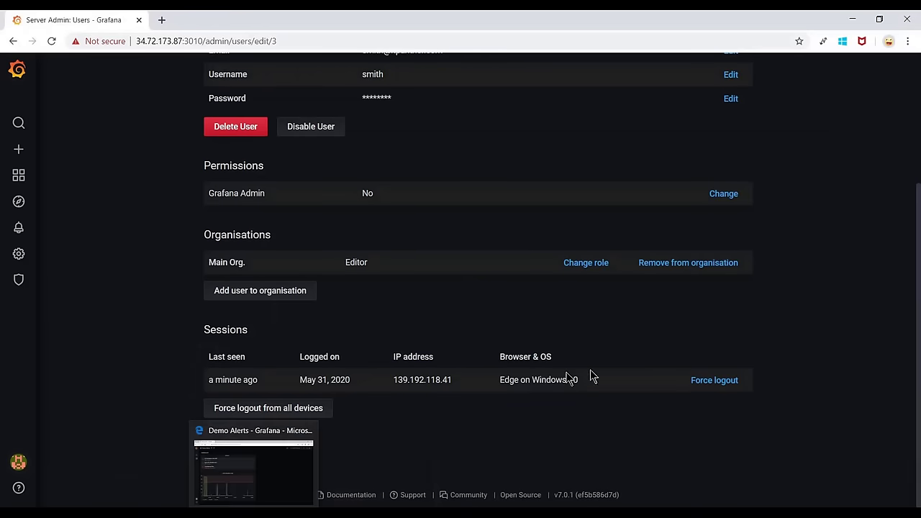
click(714, 381)
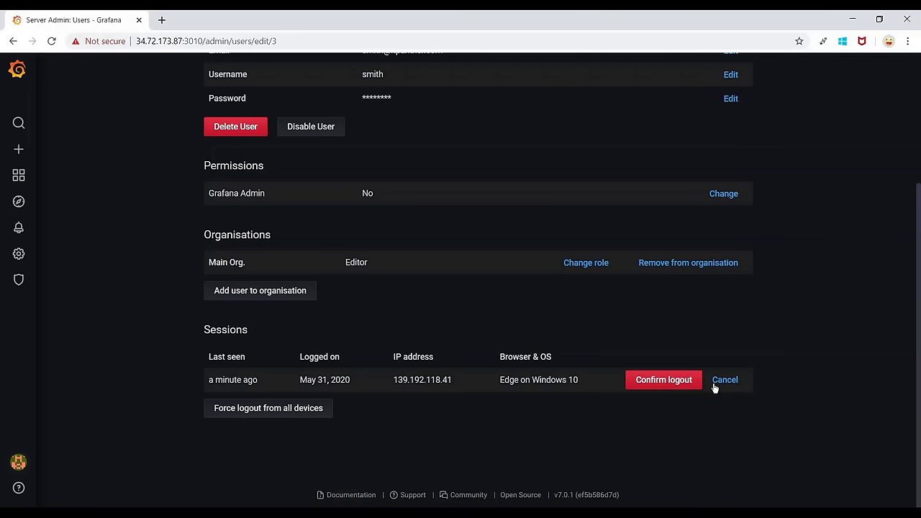
click(668, 385)
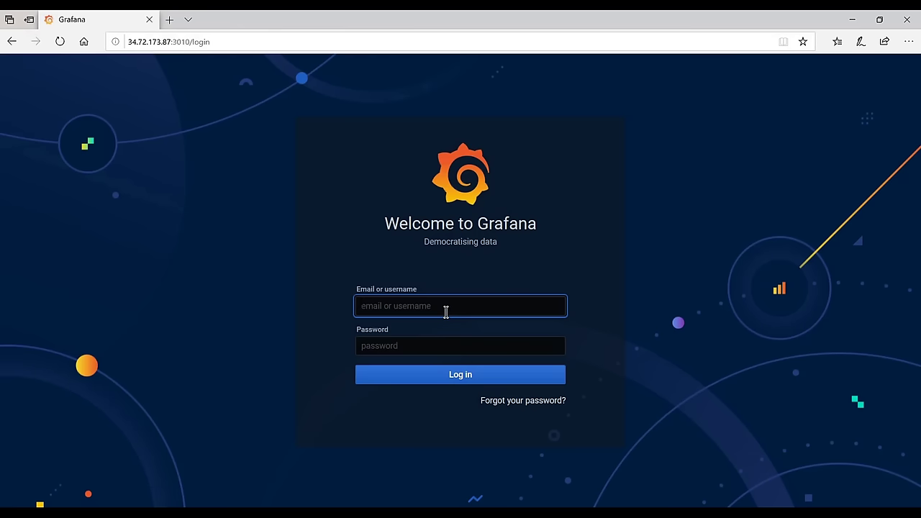
Log the user back in on the Edge login page with the username and password
text(smith)
key(Tab)
text(s)
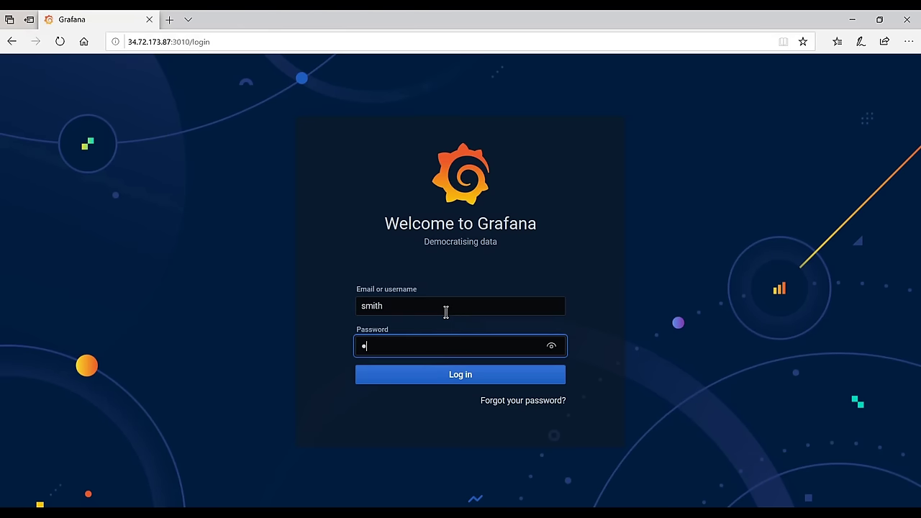
key(Return)
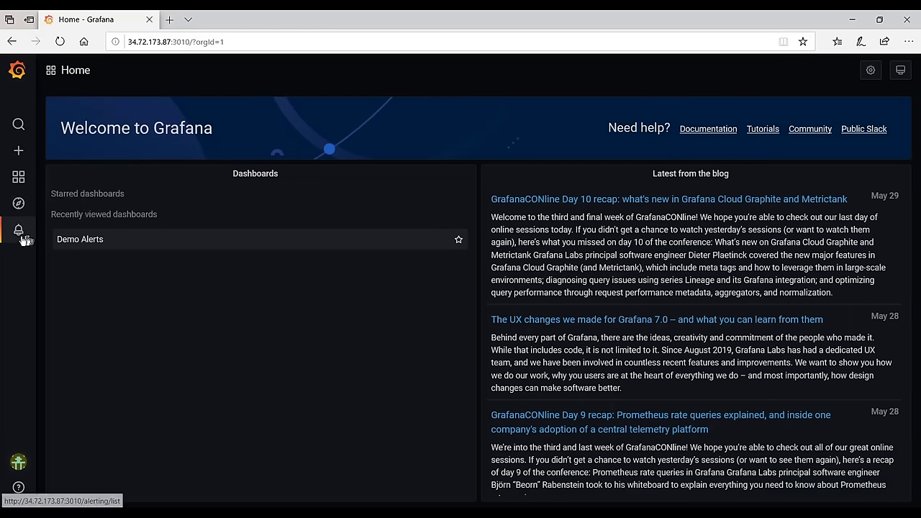
As the Editor, open the Demo Alerts dashboard from the dashboards list
mouse_move(19, 240)
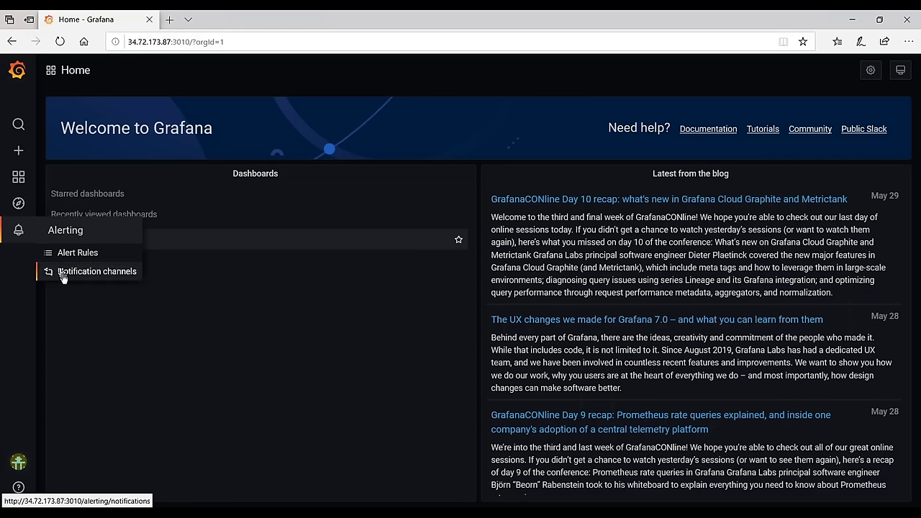
mouse_move(19, 177)
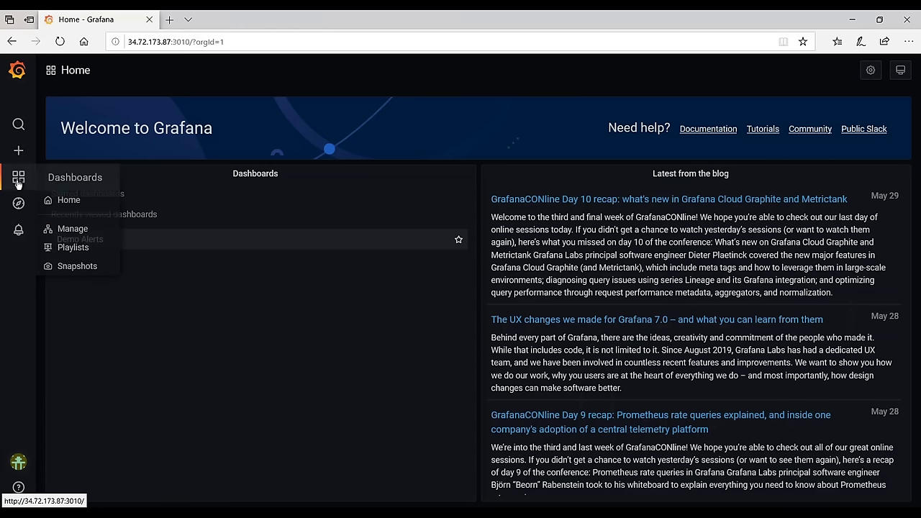
click(79, 230)
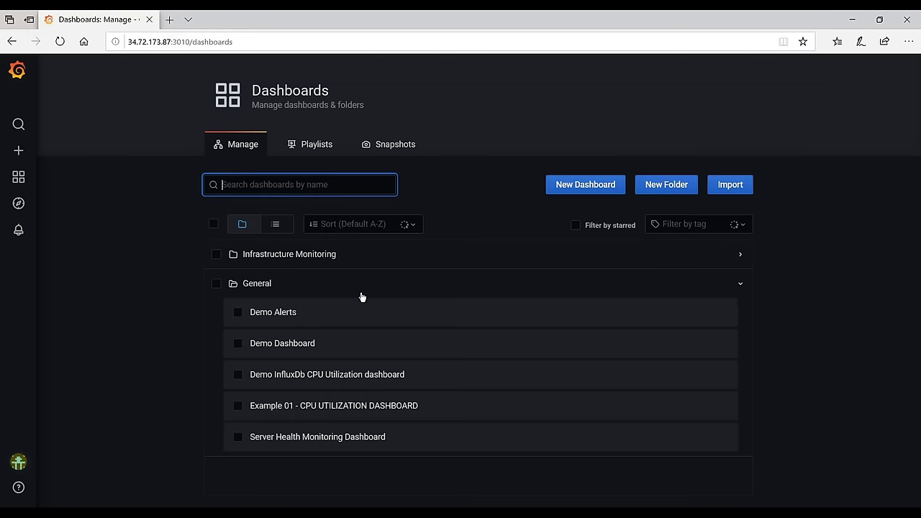
click(278, 321)
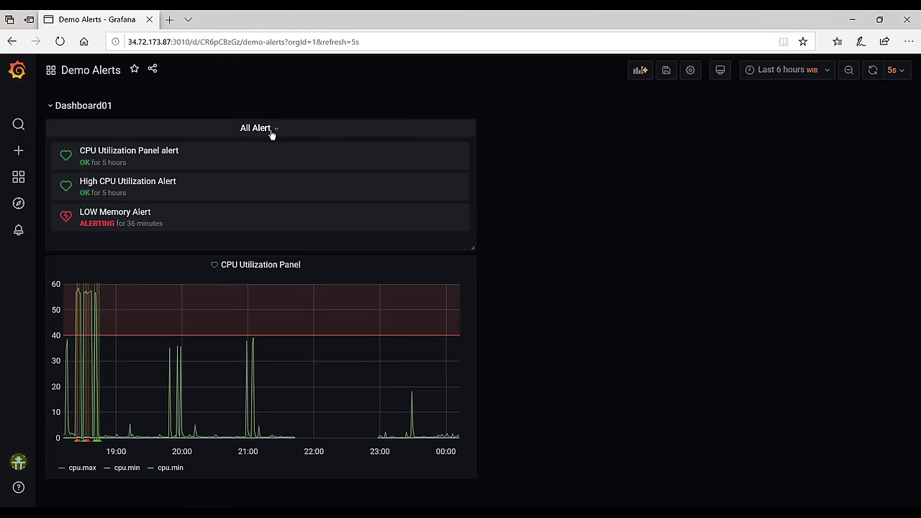
Enter and leave the All Alert panel editor, then edit the CPU Utilization Panel
click(275, 132)
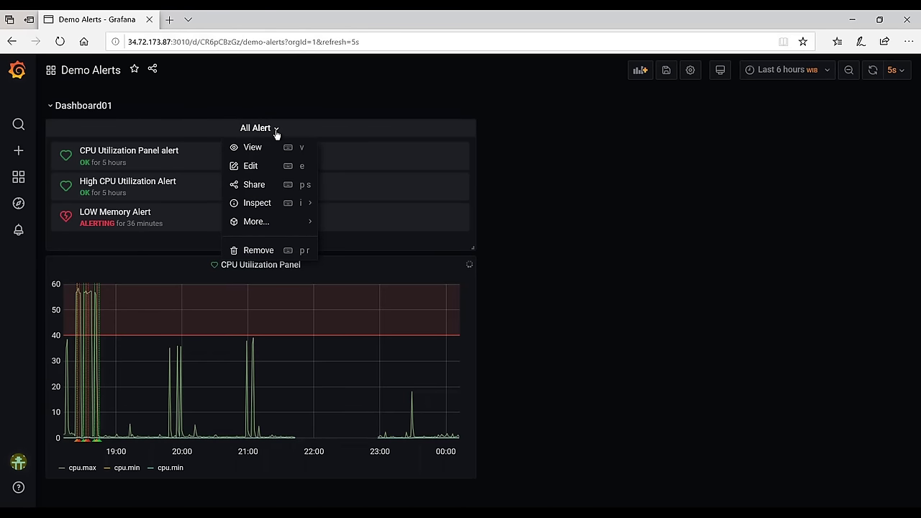
click(267, 168)
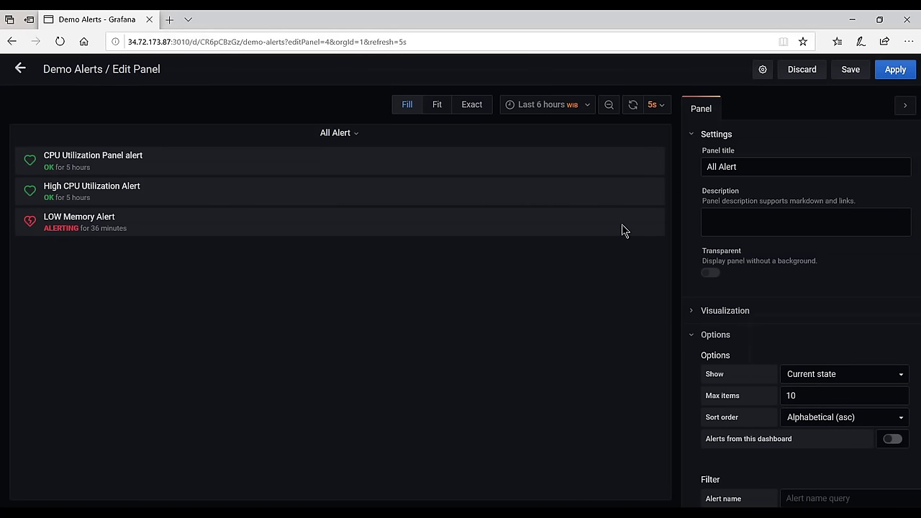
click(20, 70)
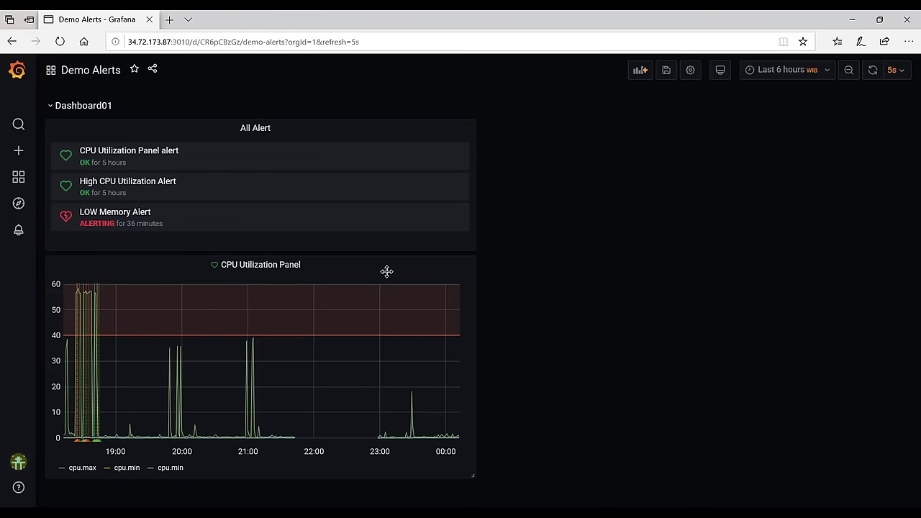
click(306, 266)
click(288, 309)
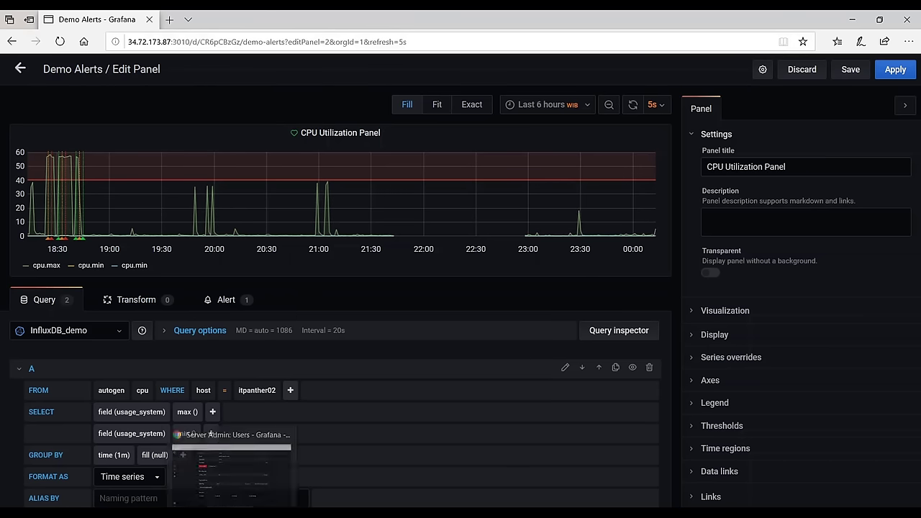
Return to Chrome and reload the new user's Server Admin page showing the Editor role
click(240, 493)
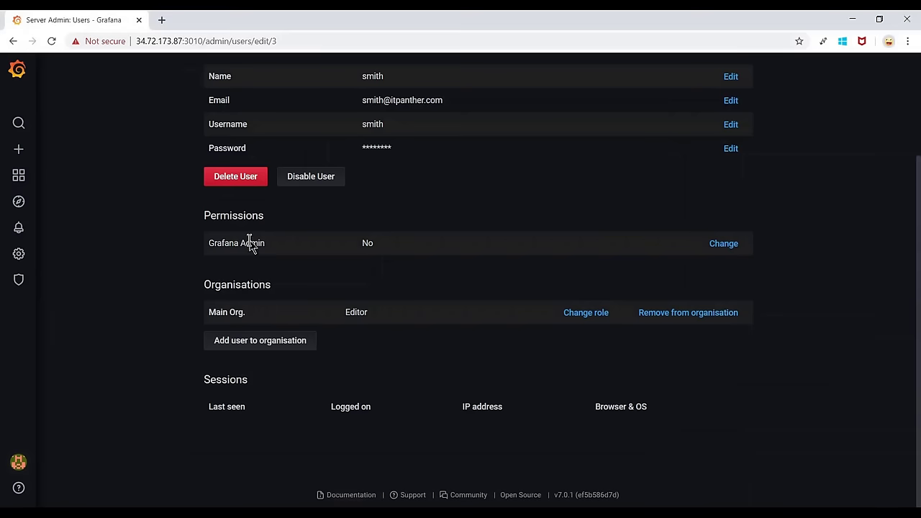
click(51, 43)
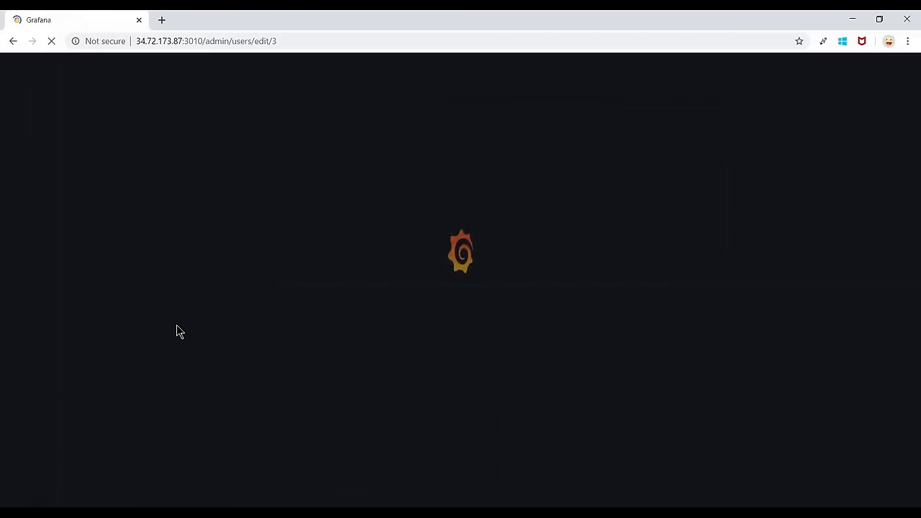
scroll(176, 331, down, 3)
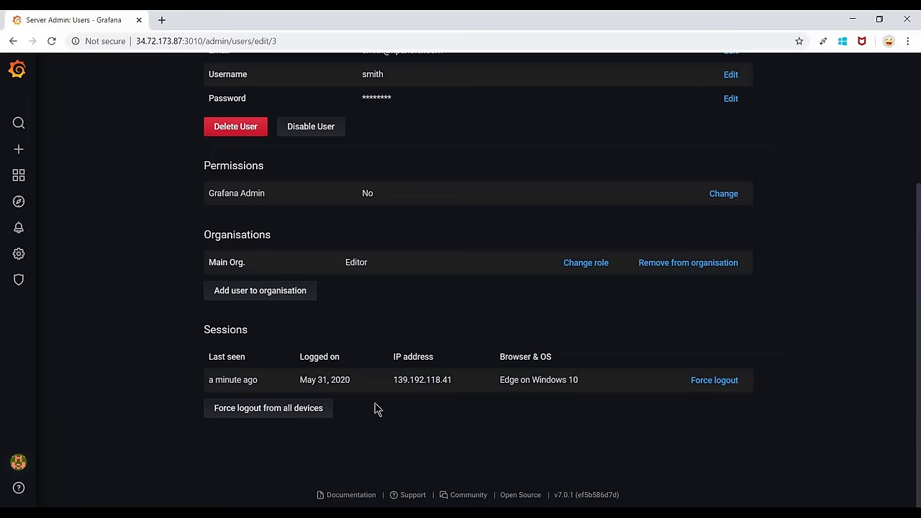
scroll(374, 409, up, 5)
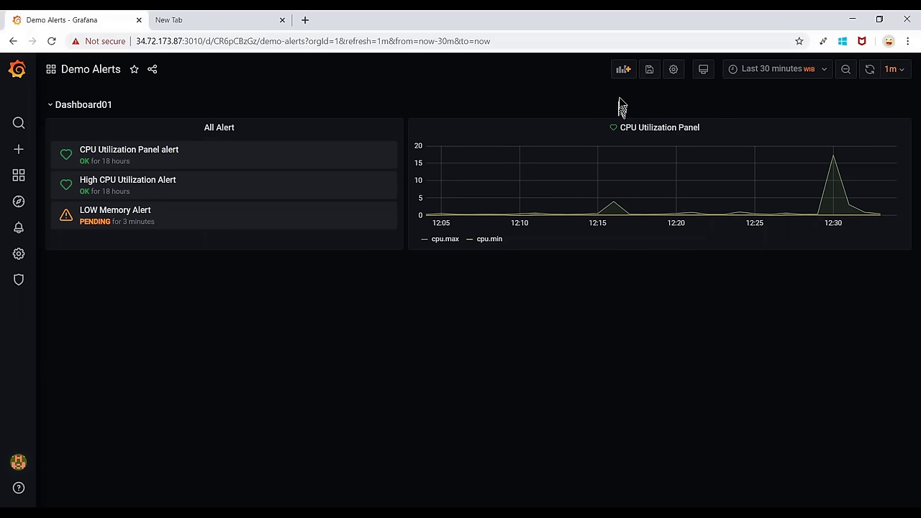
Add a new panel to Demo Alerts using the Table visualization
click(626, 75)
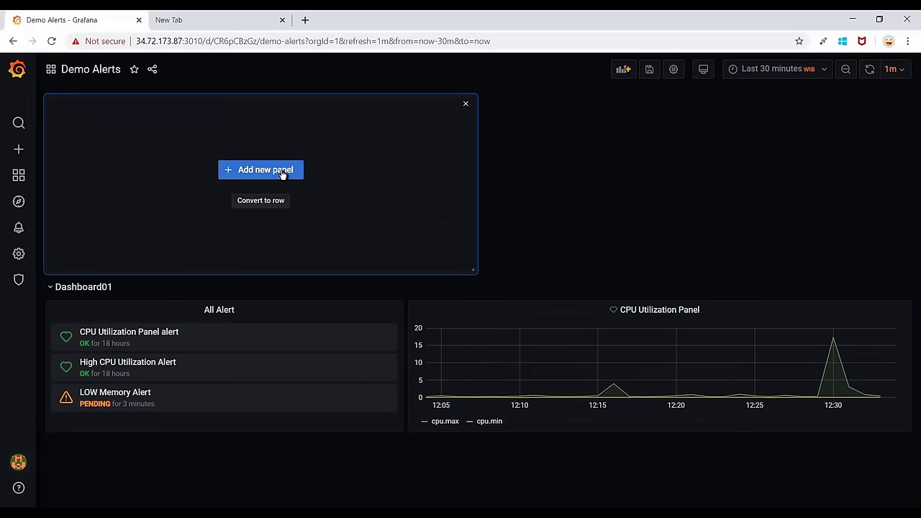
click(281, 171)
scroll(789, 314, down, 3)
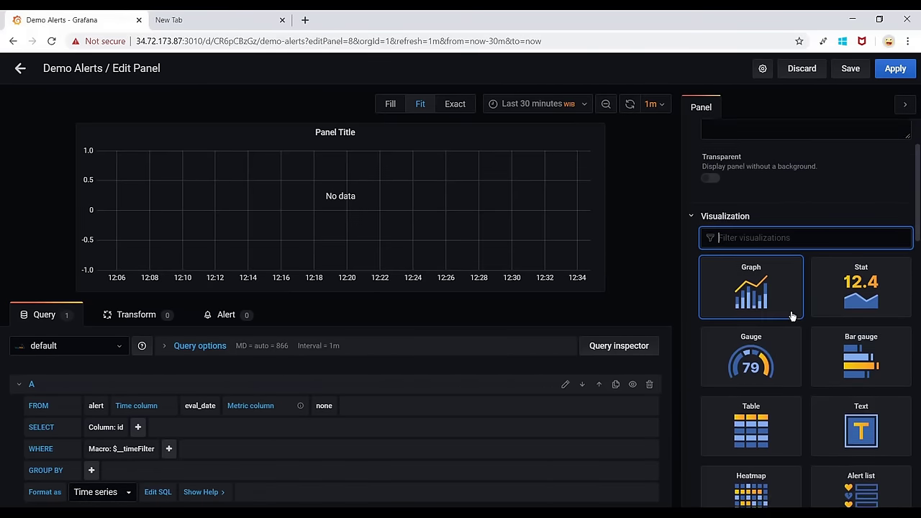
click(765, 401)
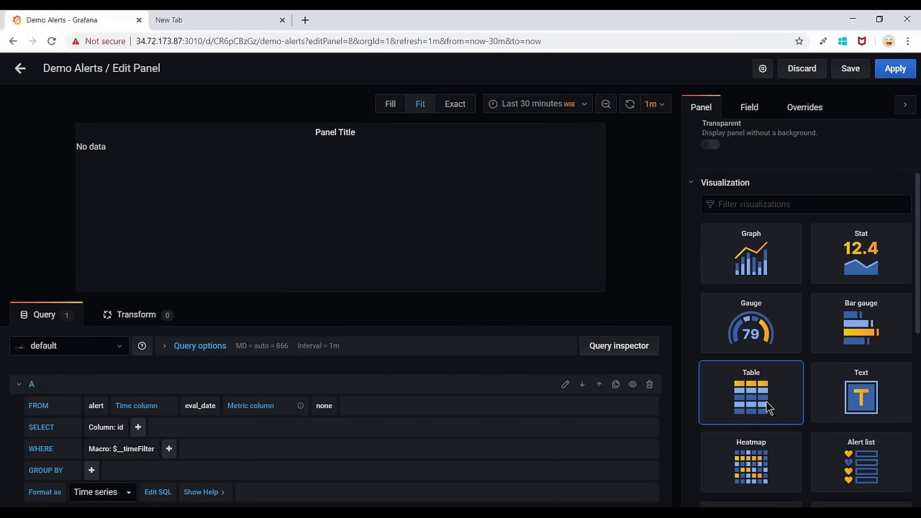
Query InfluxDB_demo FROM autogen disk, selecting field used_percent
click(94, 349)
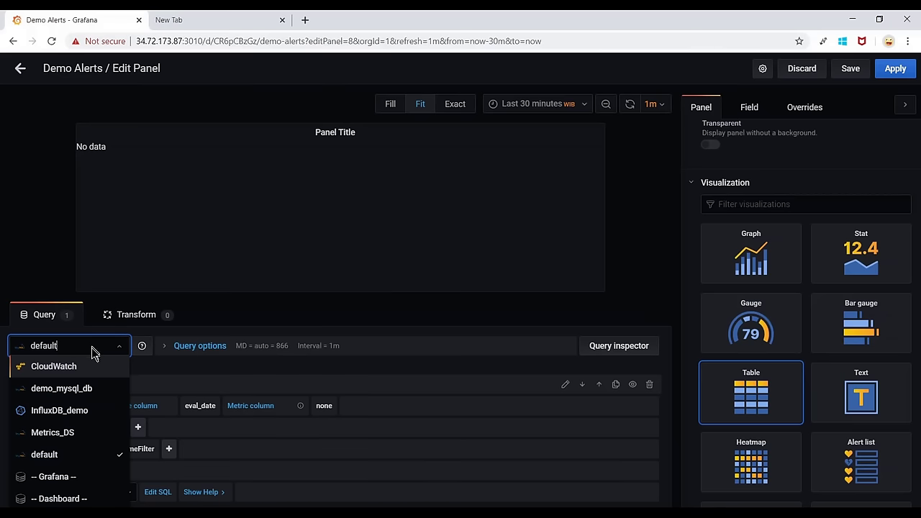
click(94, 416)
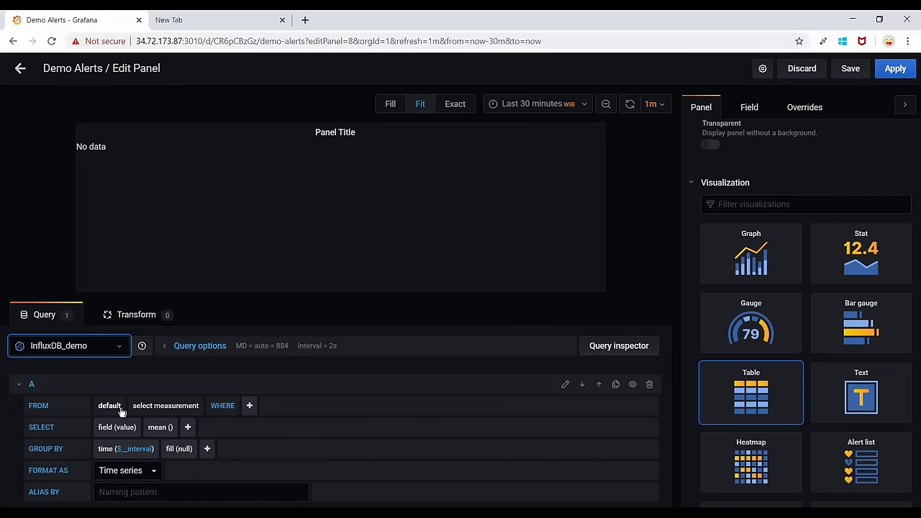
click(110, 405)
click(113, 438)
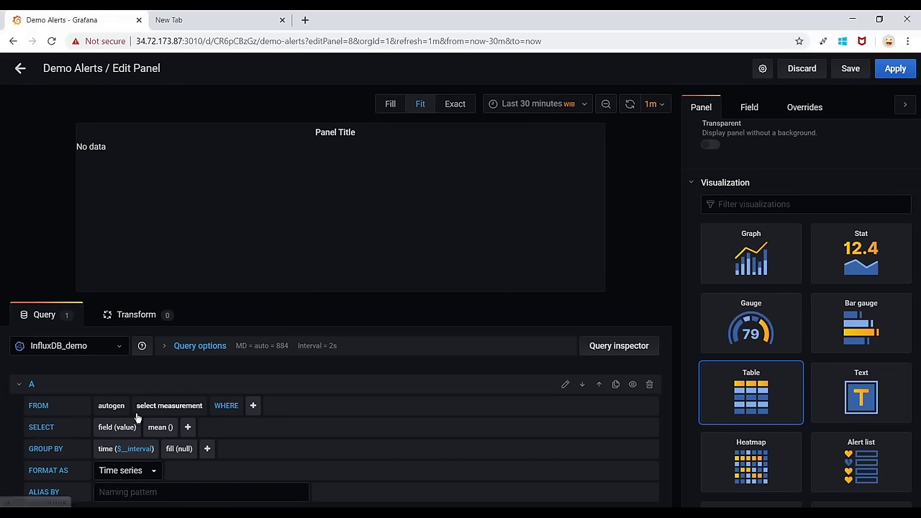
click(191, 408)
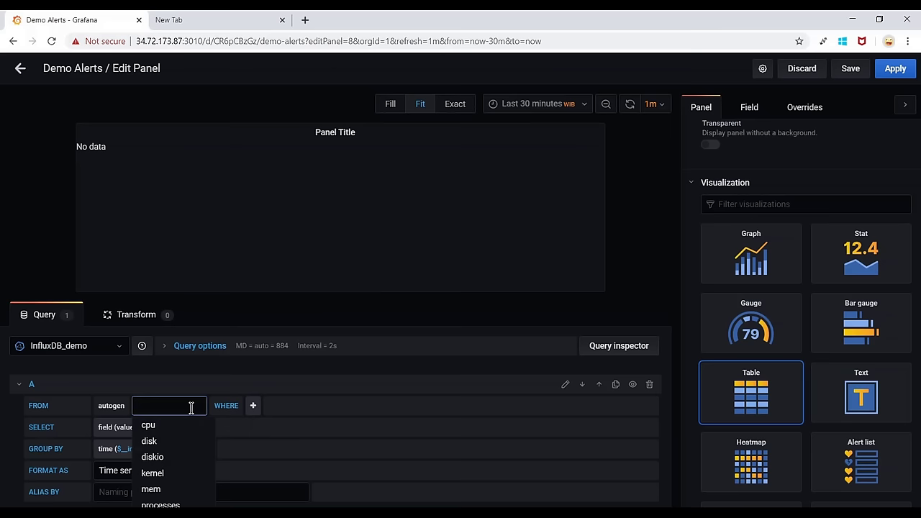
click(173, 442)
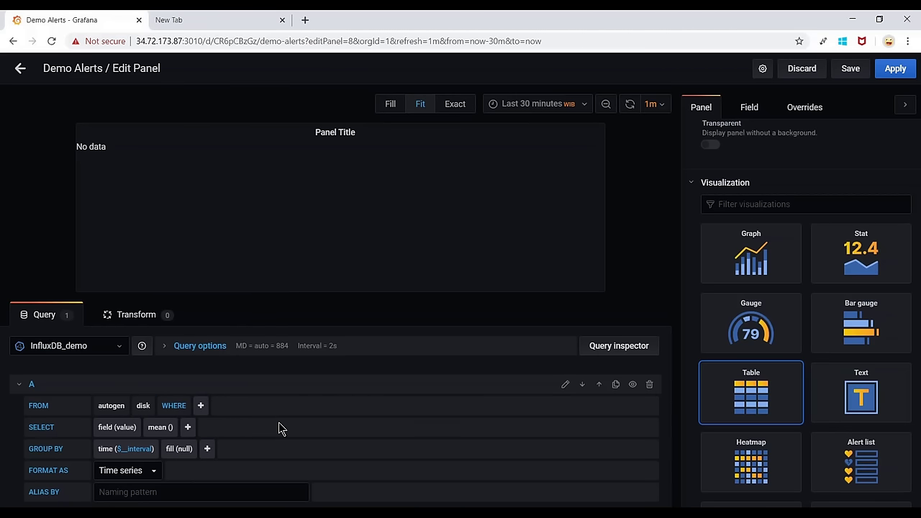
click(129, 429)
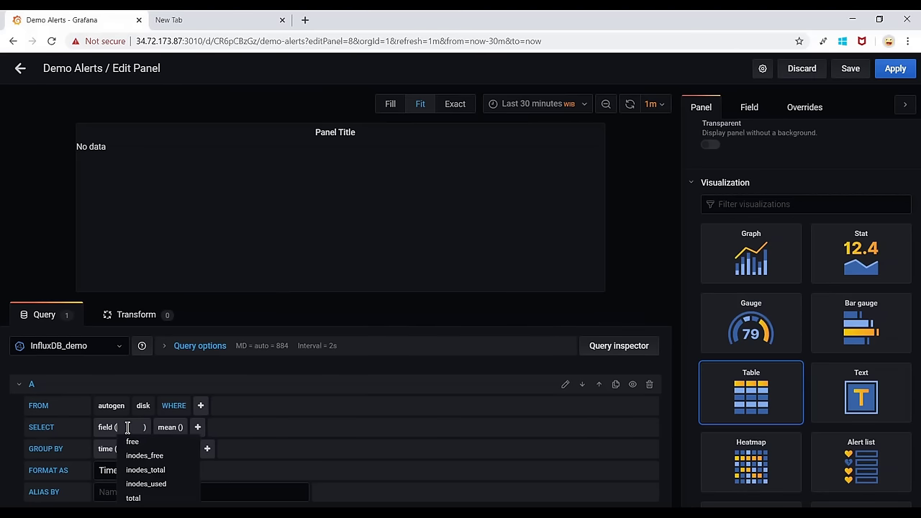
scroll(127, 428, down, 1)
click(174, 494)
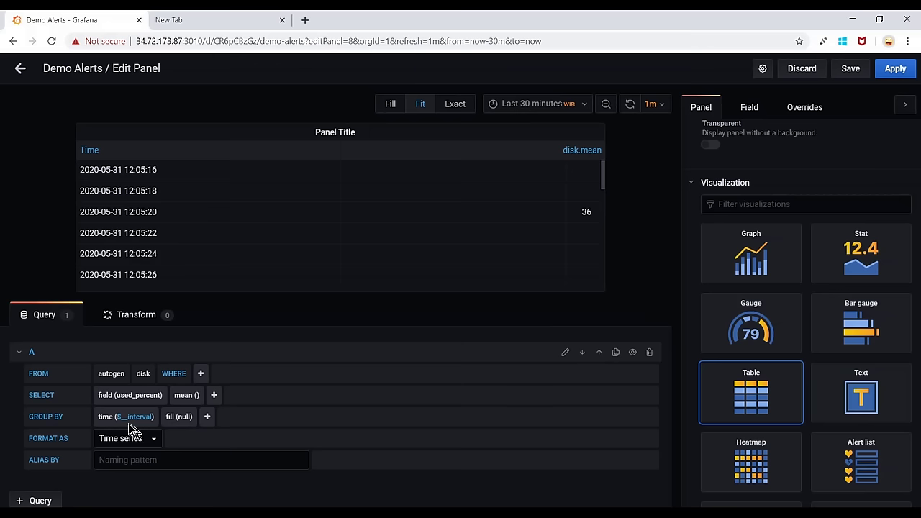
click(206, 417)
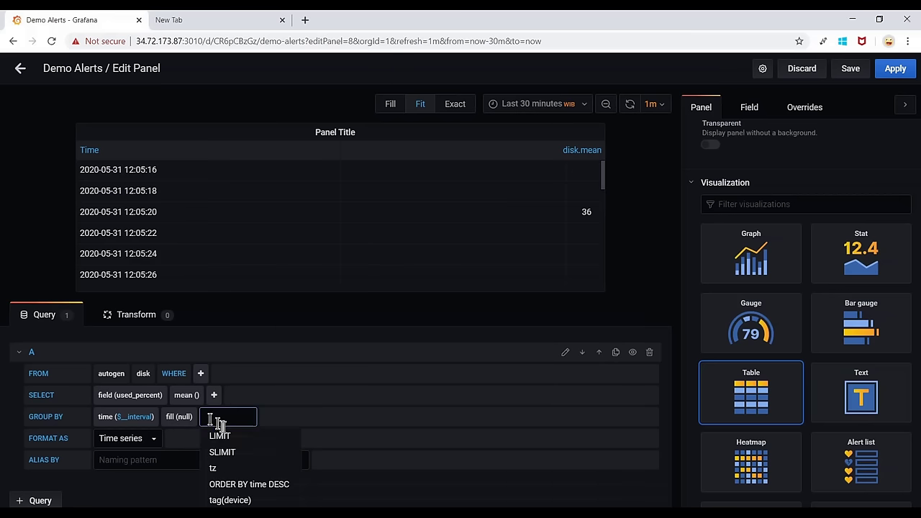
scroll(238, 467, down, 2)
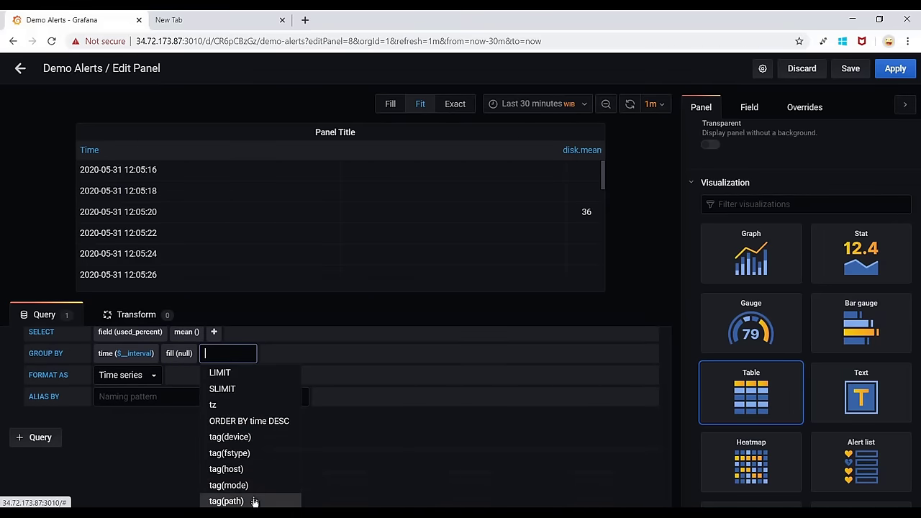
click(254, 500)
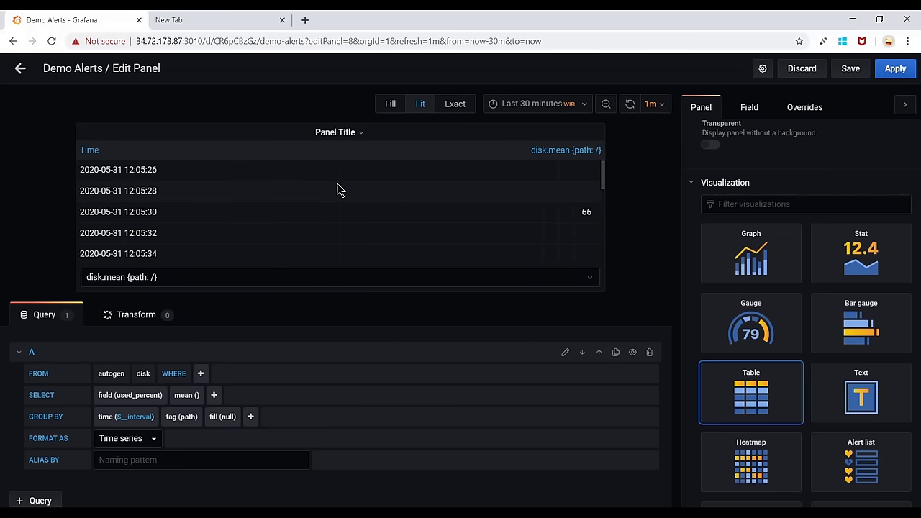
click(280, 283)
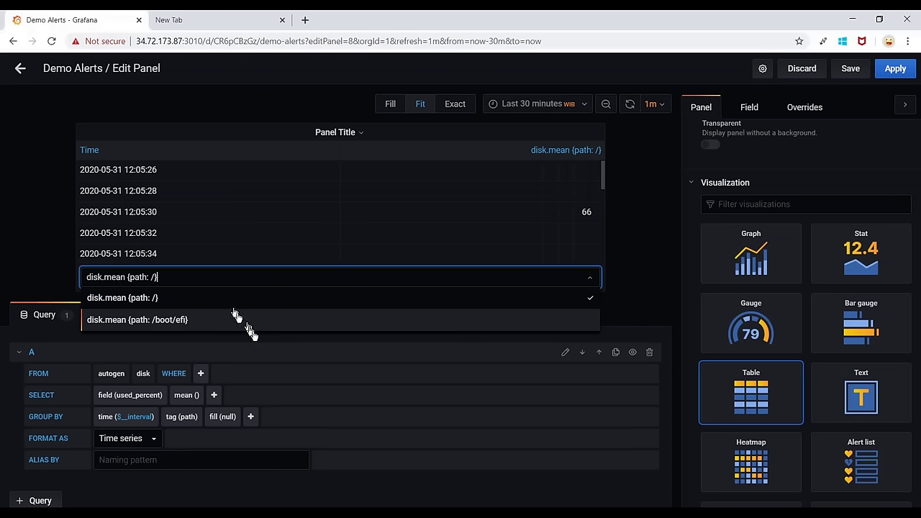
click(211, 460)
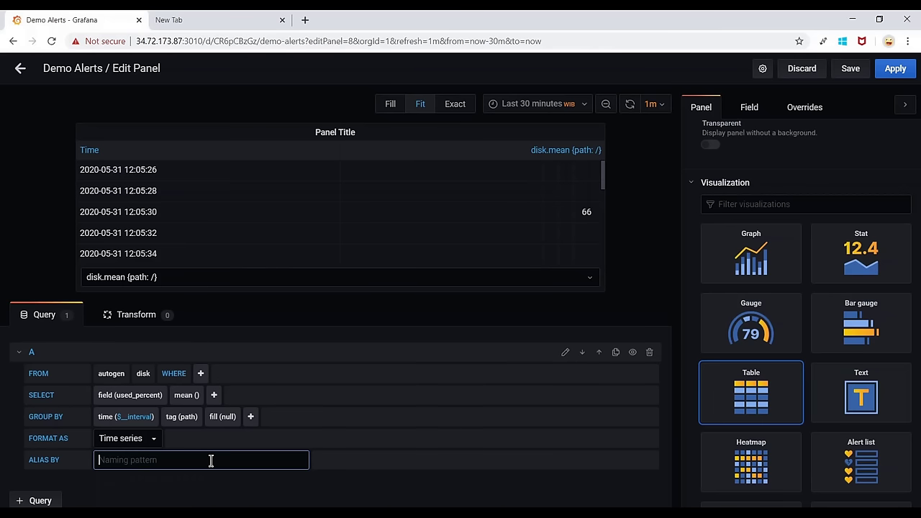
text($tag_path)
click(276, 495)
click(261, 285)
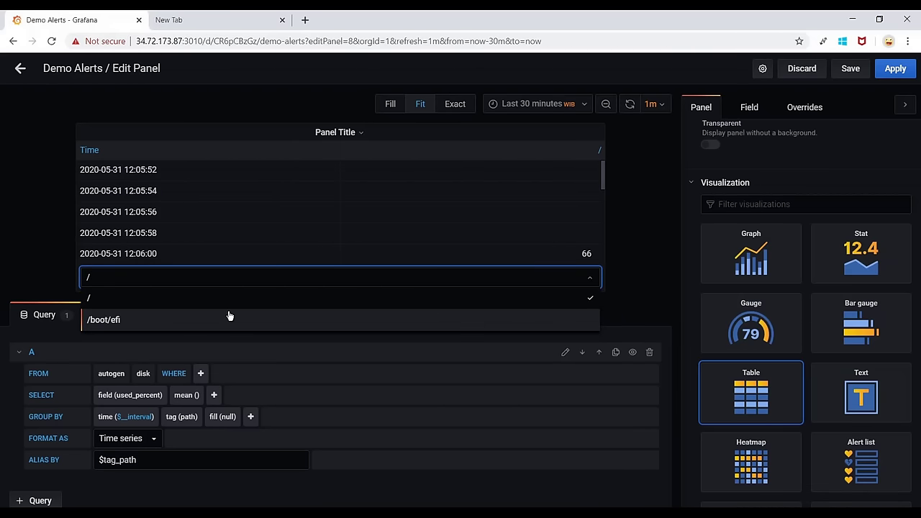
click(358, 493)
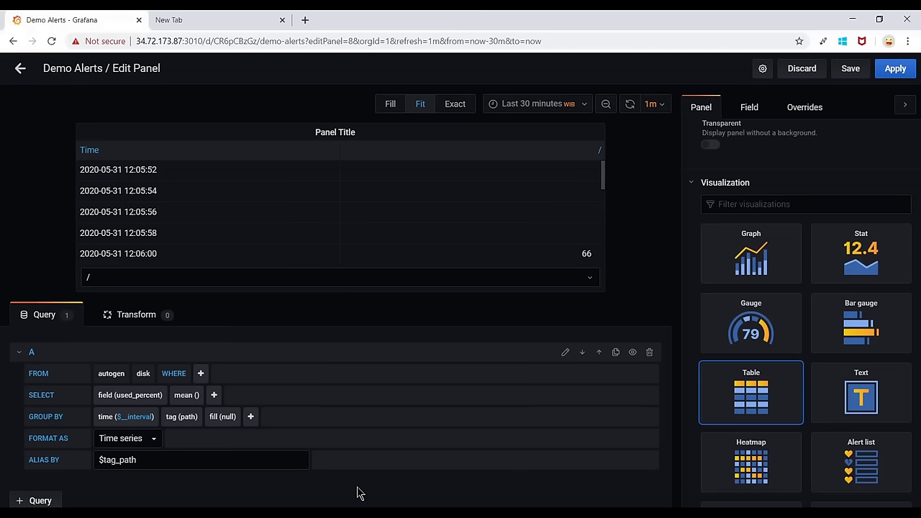
click(322, 286)
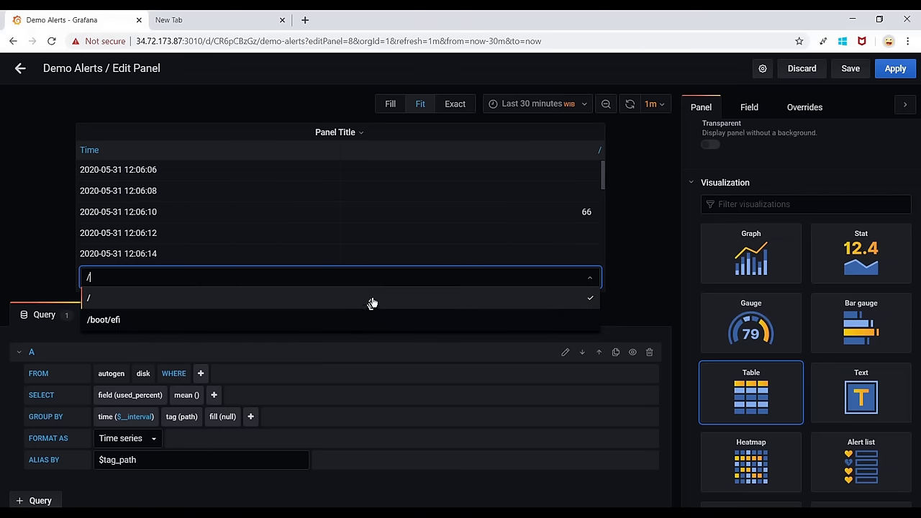
click(329, 495)
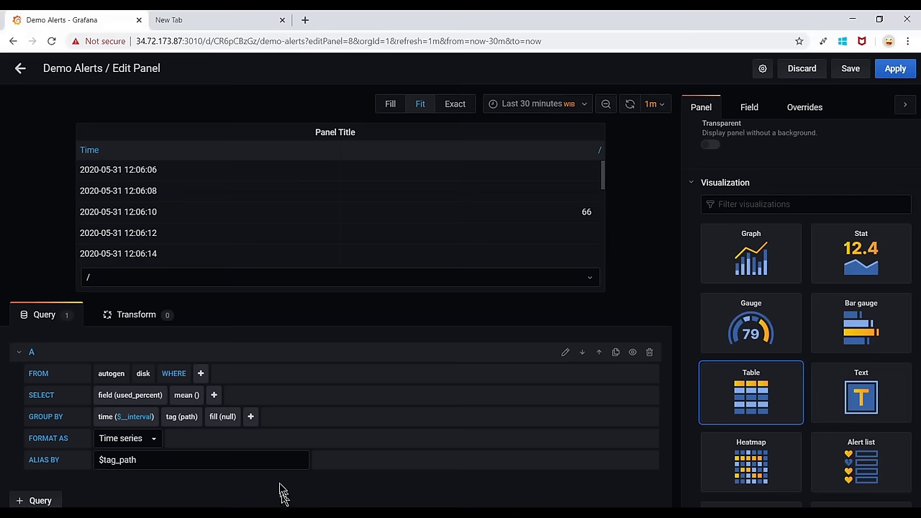
Group the disk query by 5m intervals and check the series list, keeping / shown
click(139, 416)
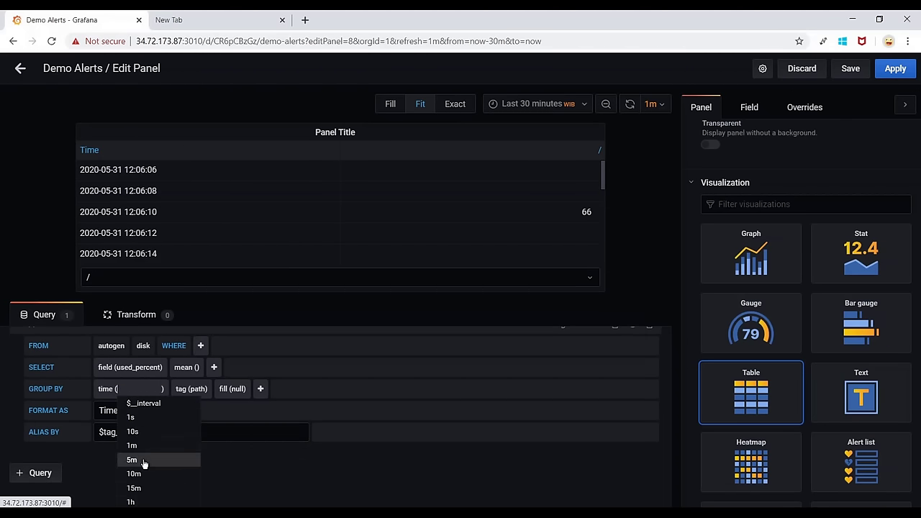
click(142, 460)
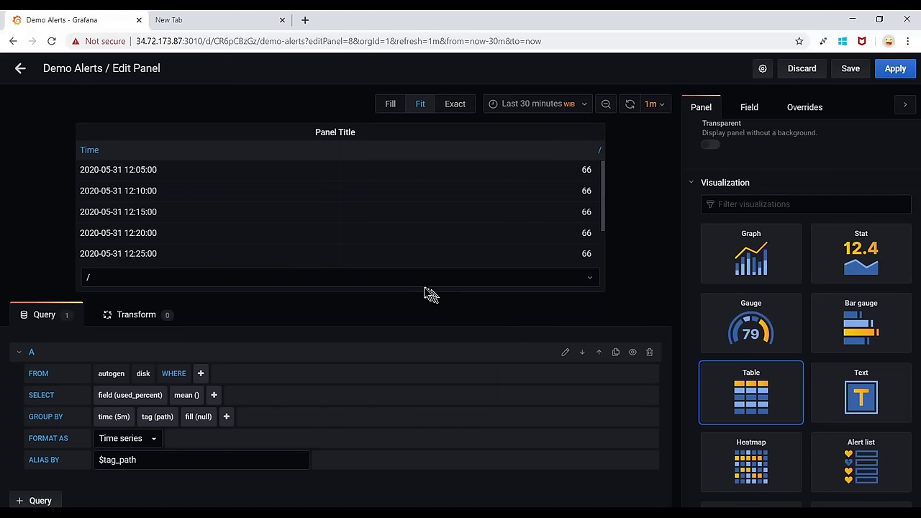
click(403, 281)
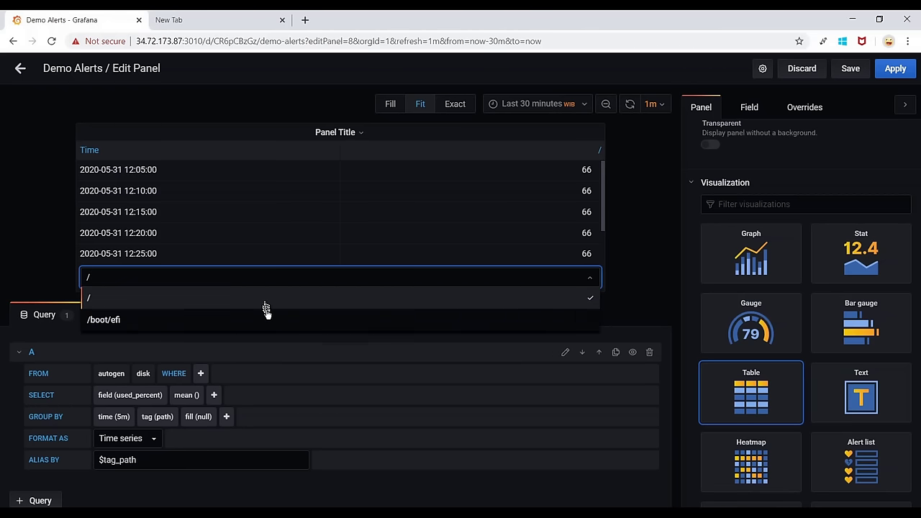
click(640, 255)
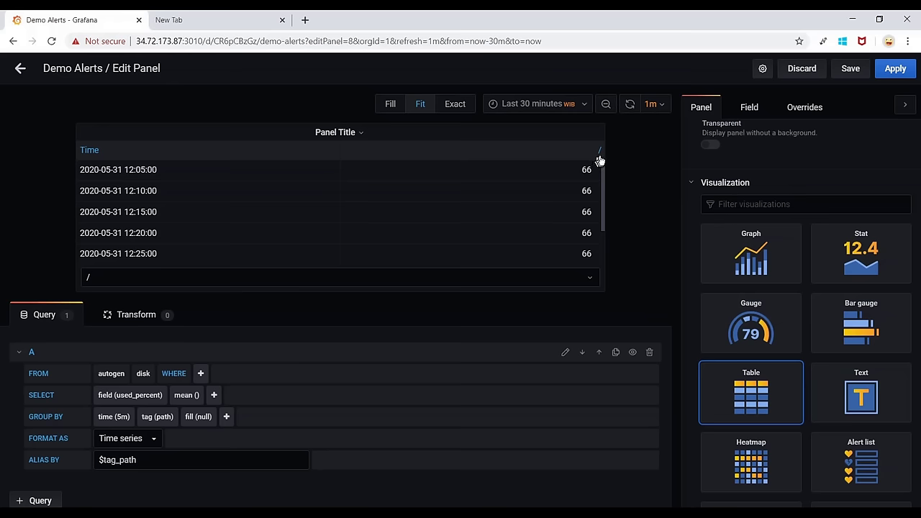
click(446, 283)
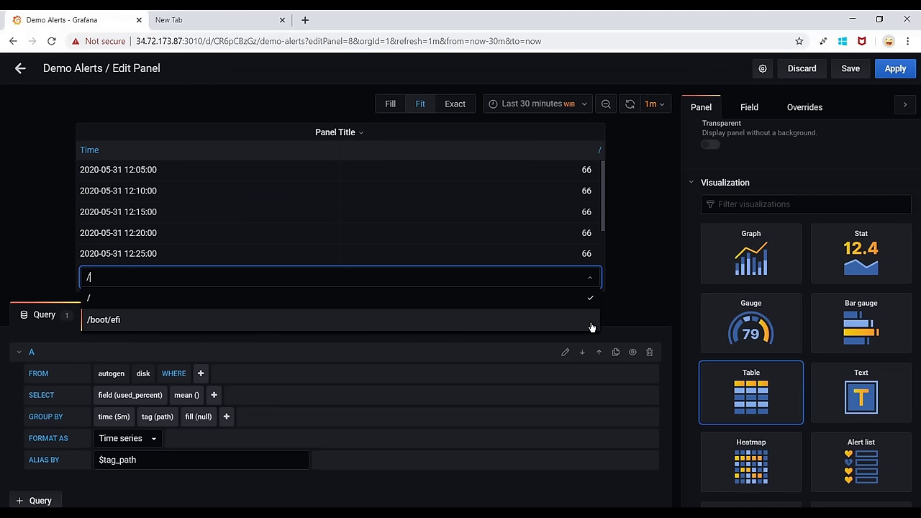
key(Escape)
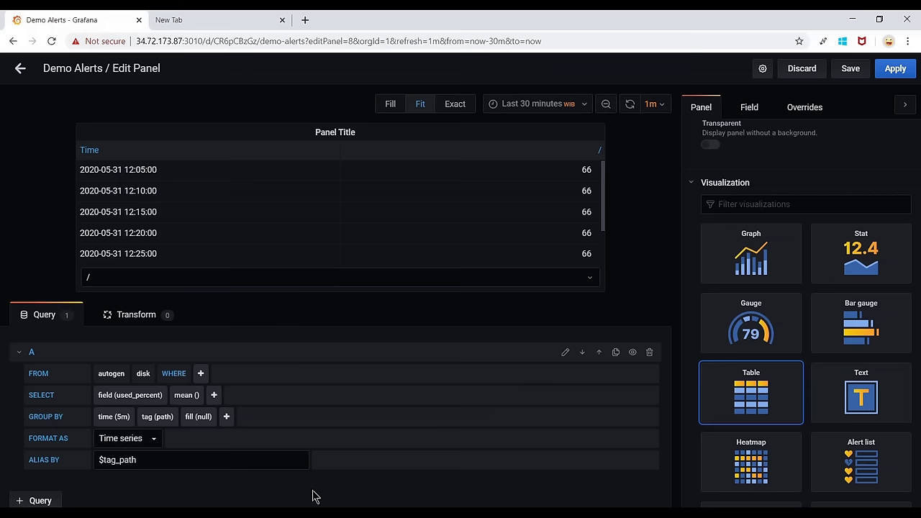
Add an 'Add field from calculation' transformation so the table gains a Total column beside / and /boot/efi
click(144, 318)
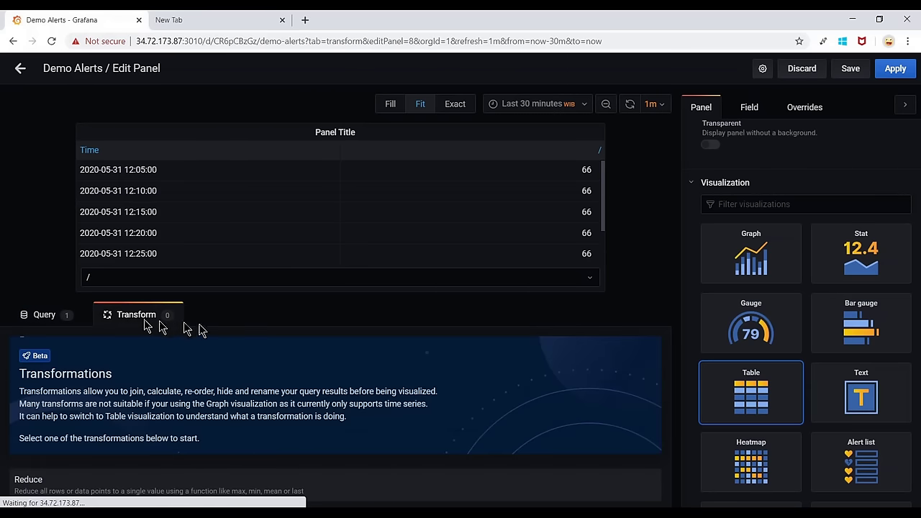
scroll(460, 437, down, 3)
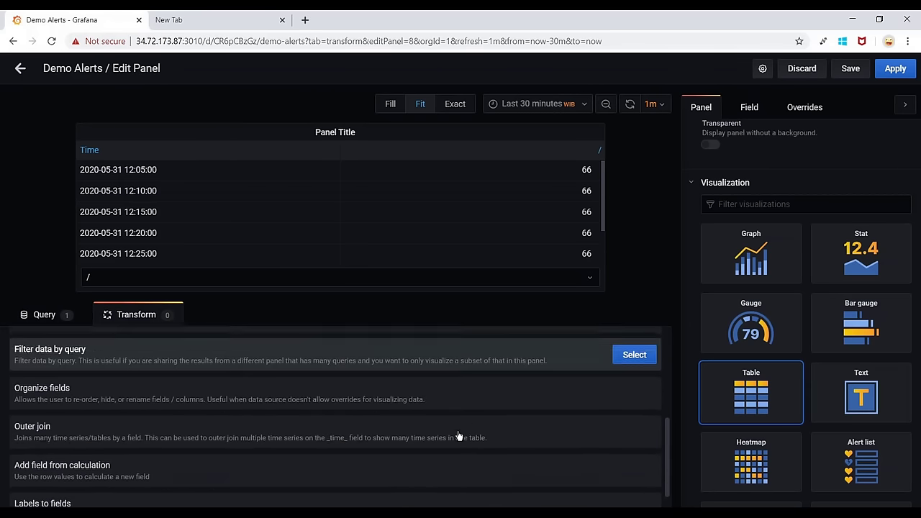
mouse_move(460, 436)
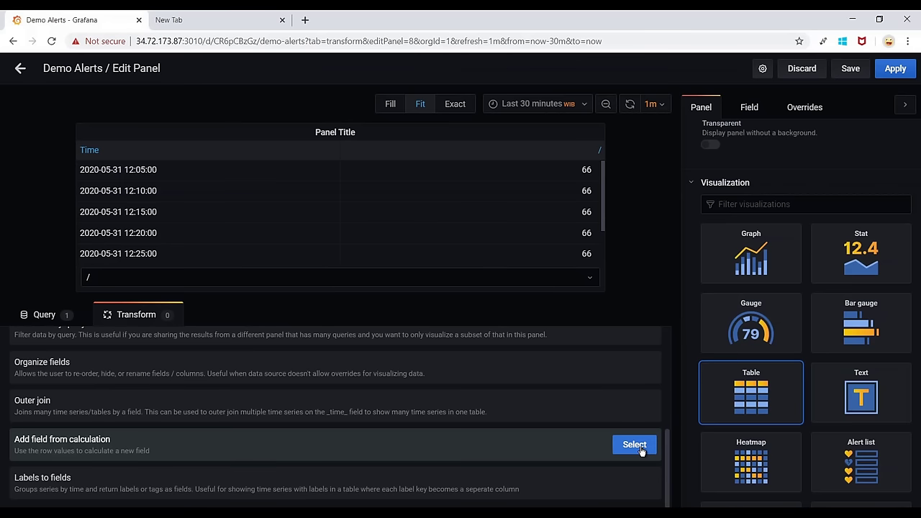
click(535, 281)
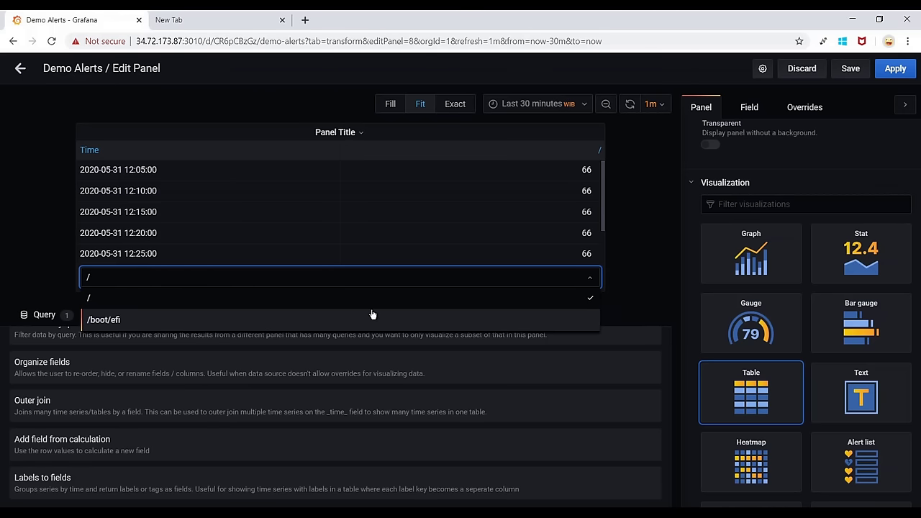
mouse_move(519, 446)
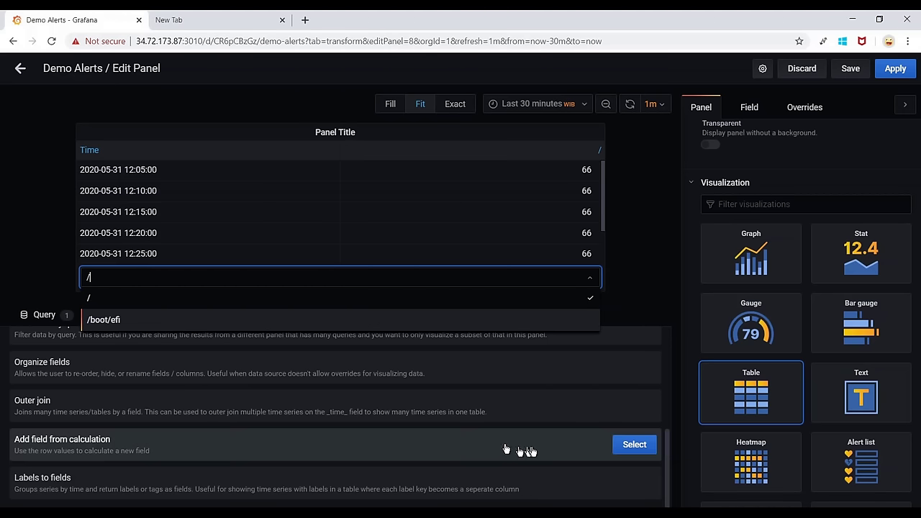
click(633, 447)
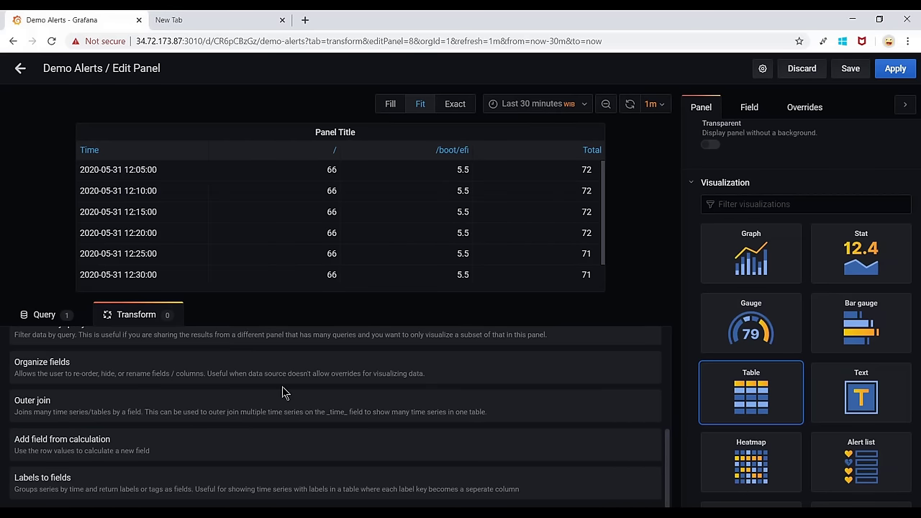
click(41, 316)
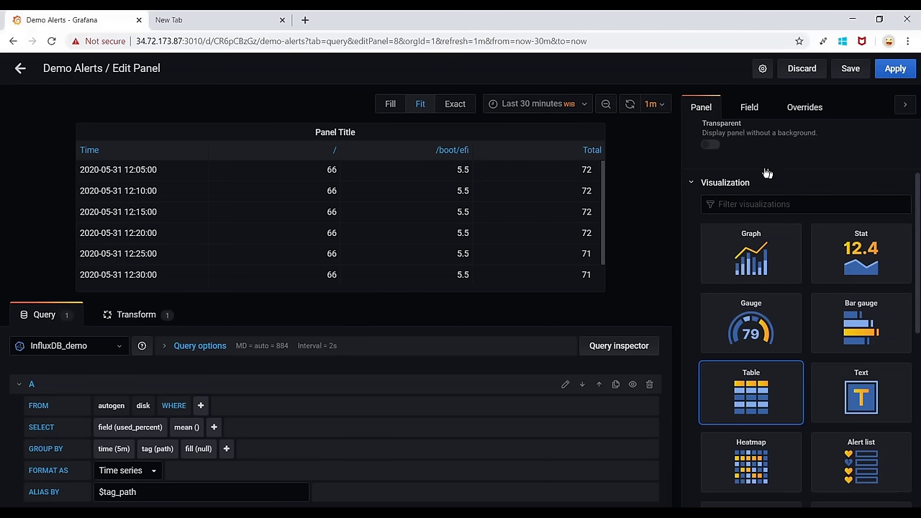
Set the table's column alignment to center in the field options, after briefly trying right
click(748, 110)
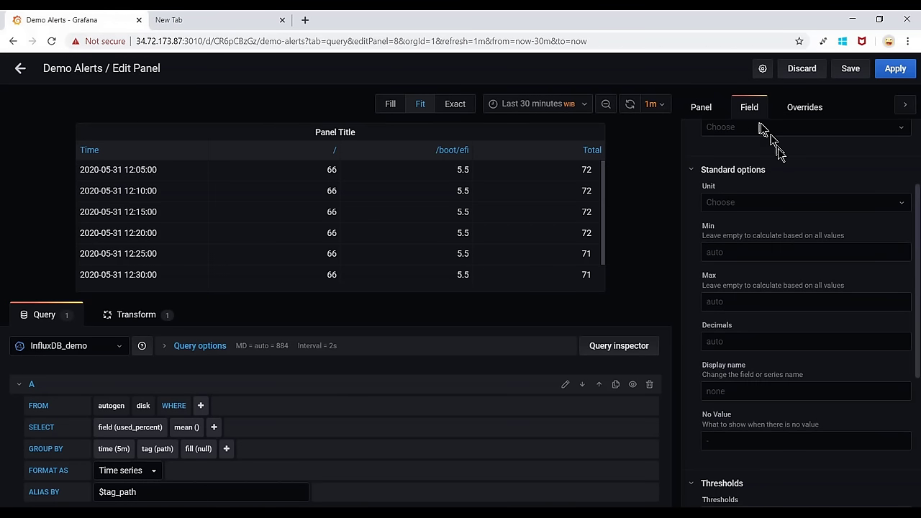
scroll(807, 180, up, 2)
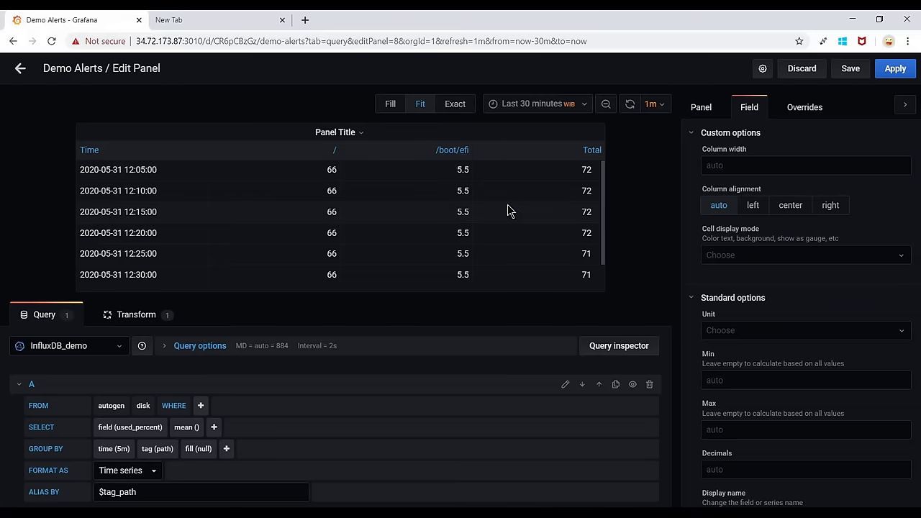
click(794, 211)
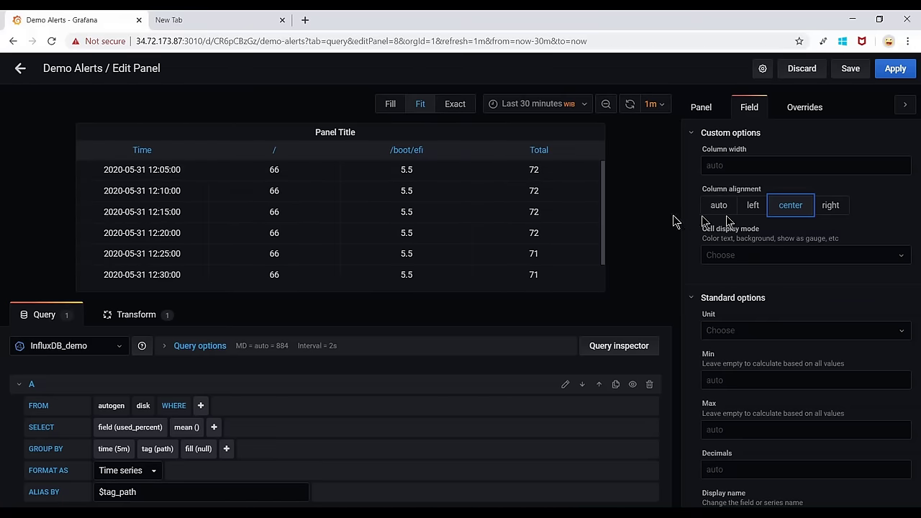
click(832, 208)
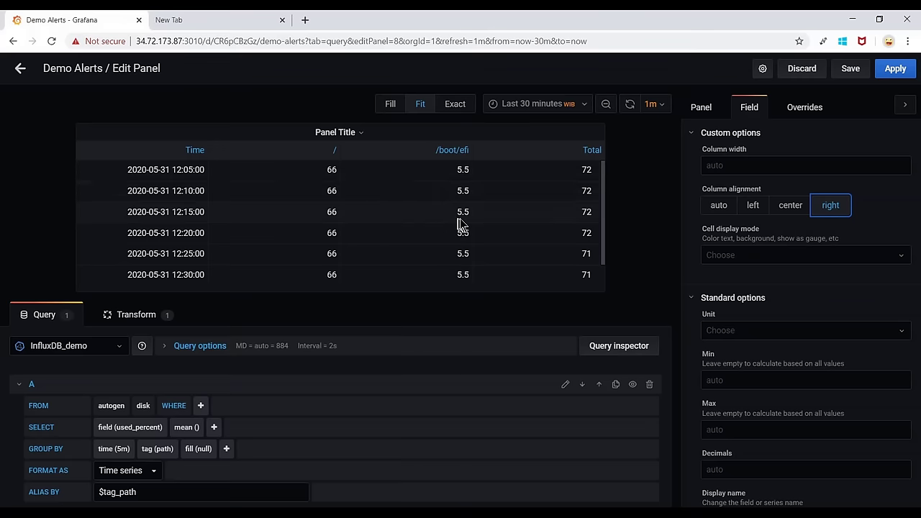
click(790, 206)
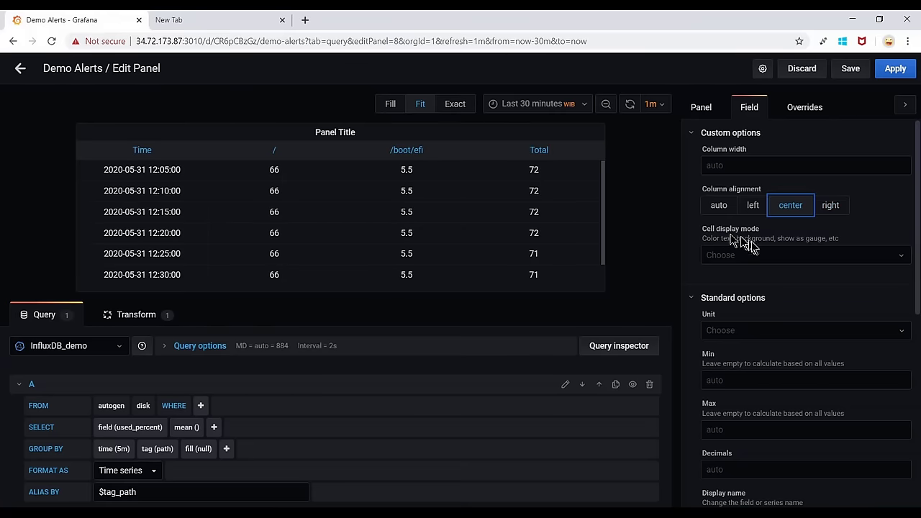
click(811, 259)
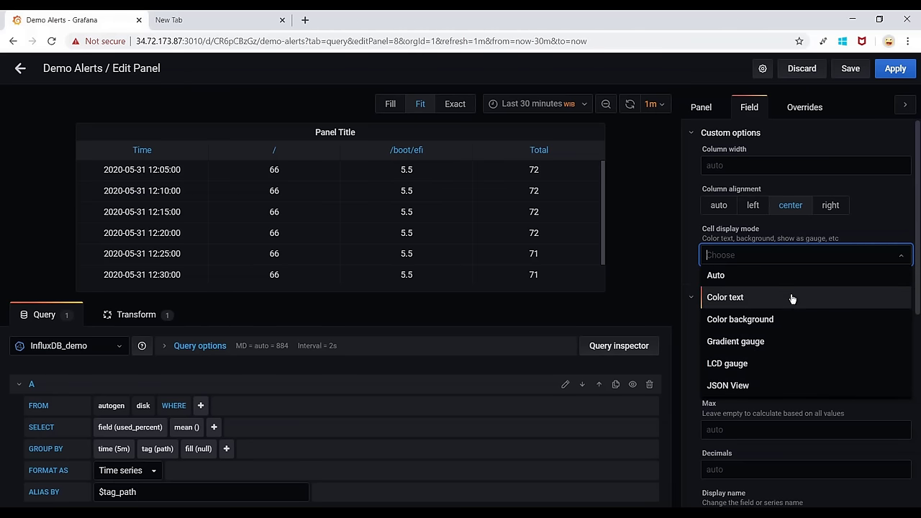
Try Color text and Gradient gauge cell display modes, then reset cell display and column alignment to Auto
click(762, 306)
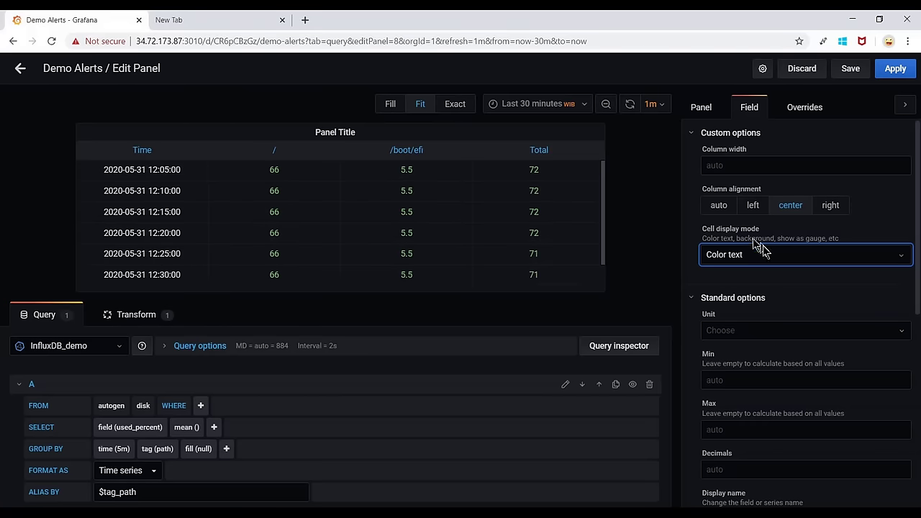
click(803, 260)
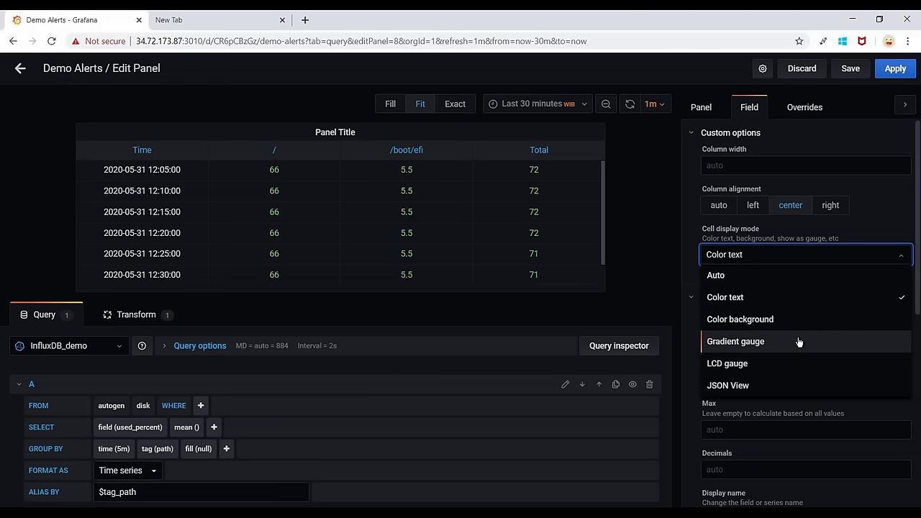
click(776, 348)
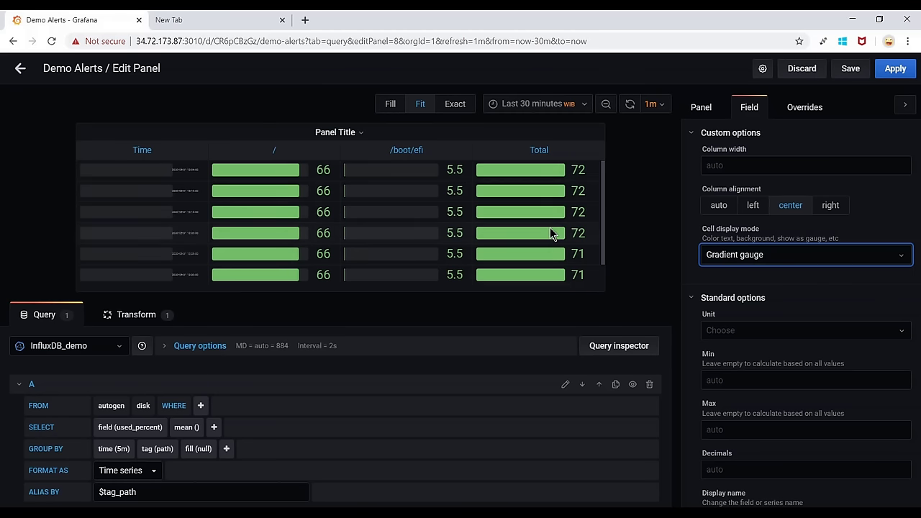
click(784, 262)
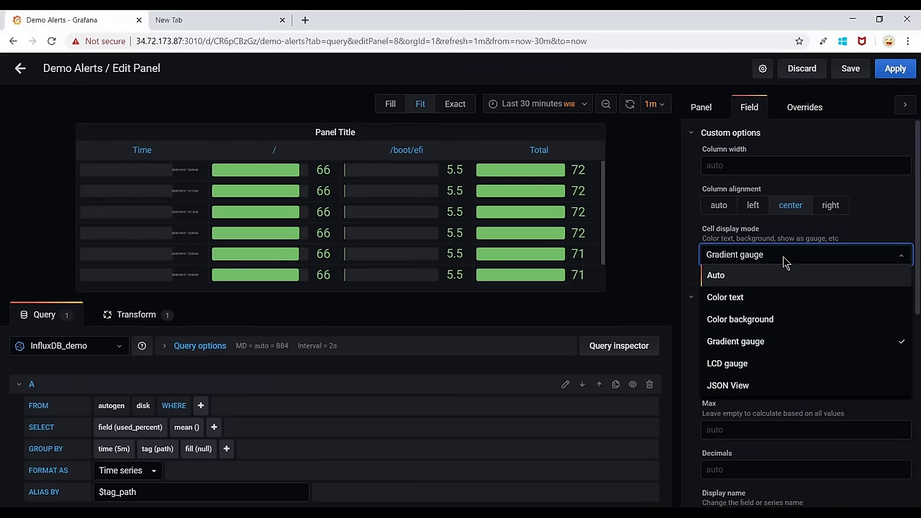
click(735, 283)
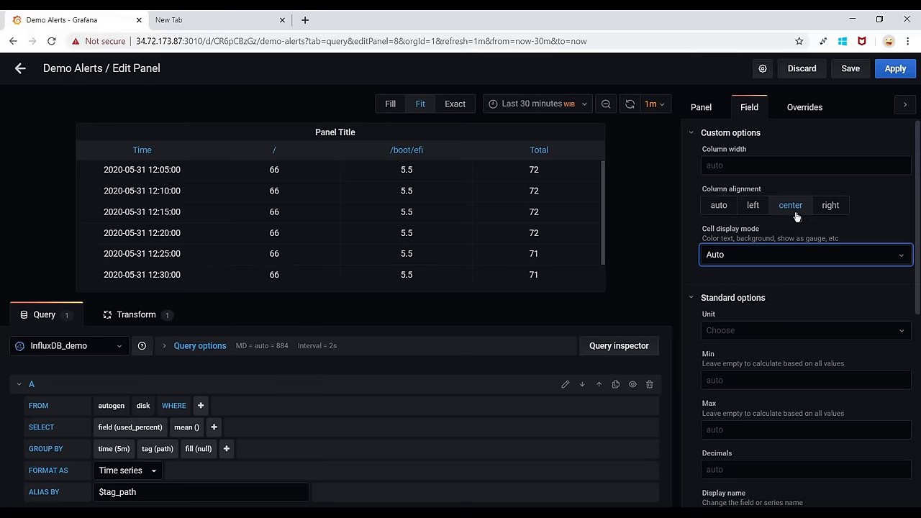
click(719, 207)
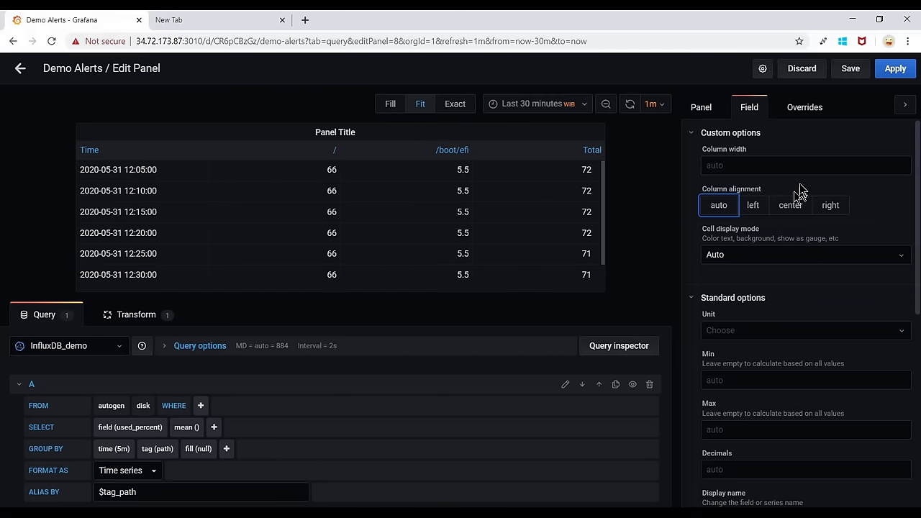
click(810, 109)
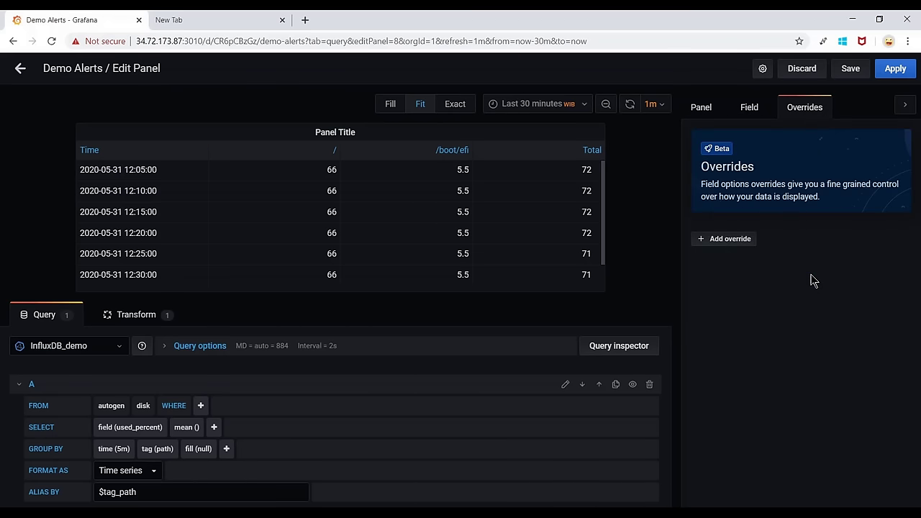
Add a field override for the Total column with Cell display mode set to Gradient gauge
click(737, 241)
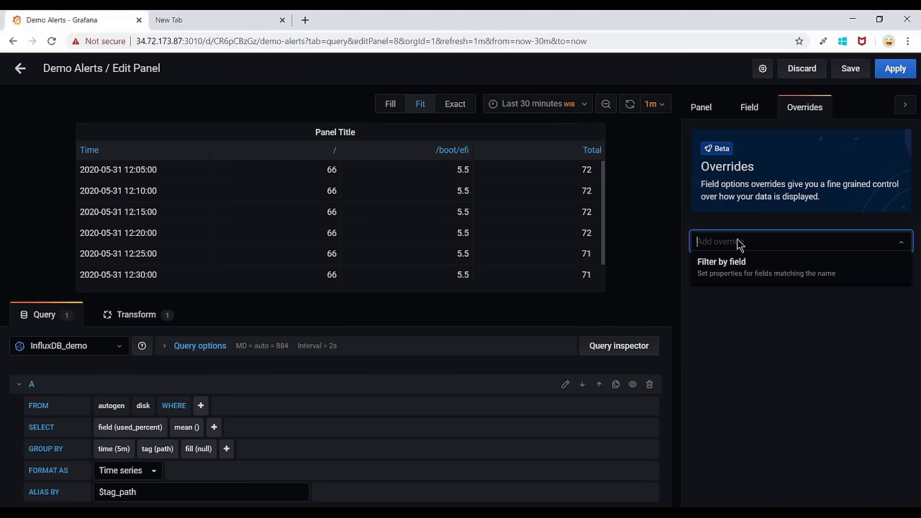
click(807, 277)
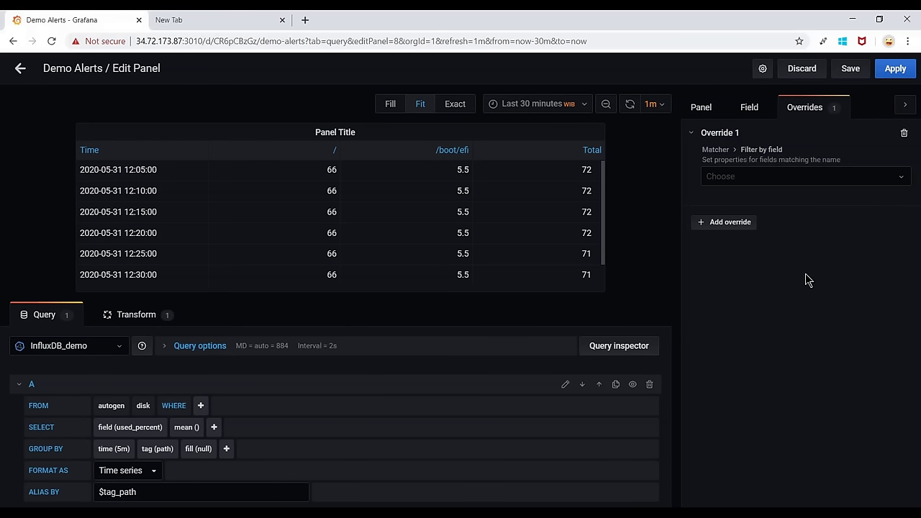
click(825, 181)
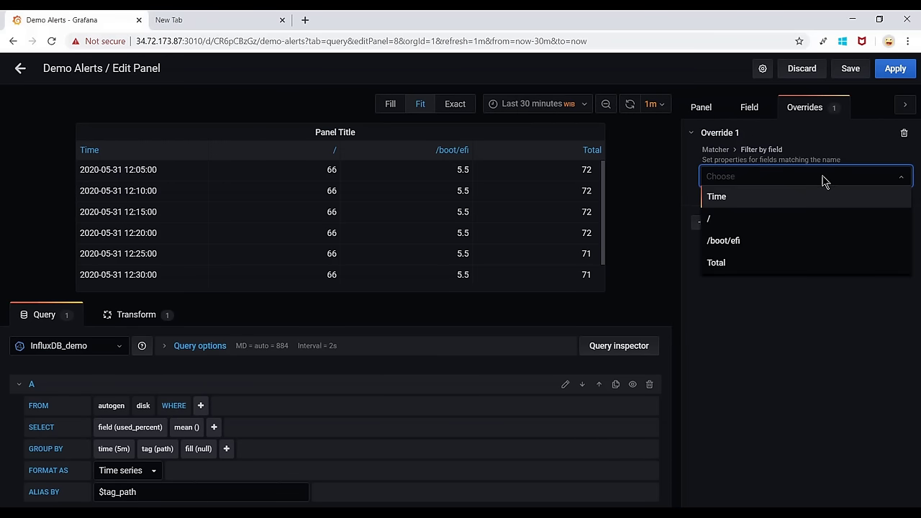
click(804, 264)
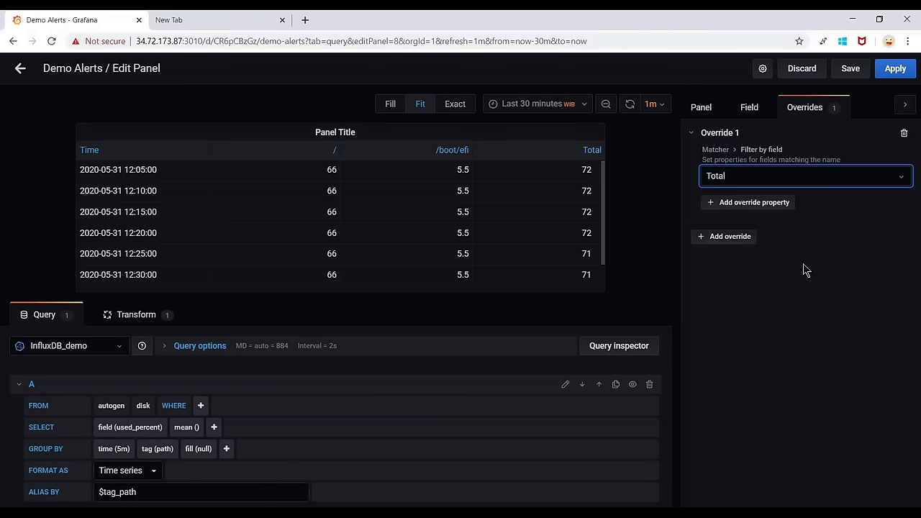
click(767, 210)
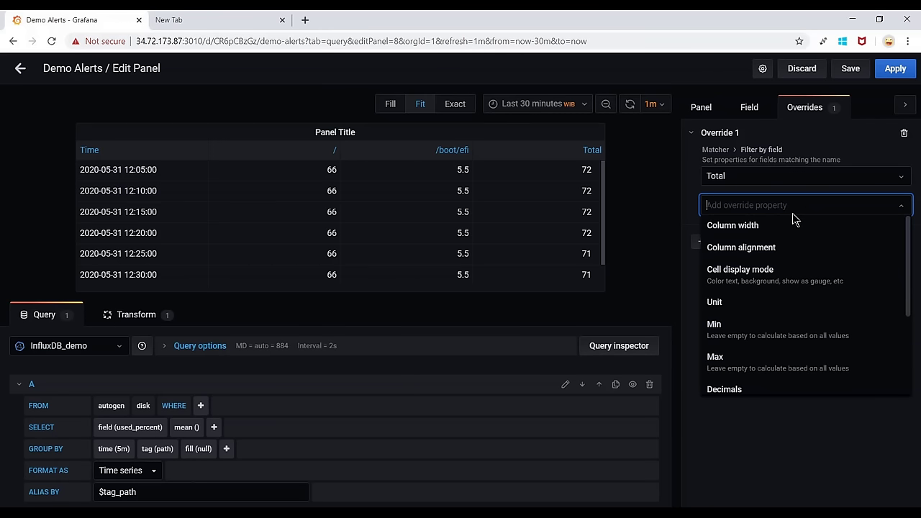
click(811, 281)
click(834, 229)
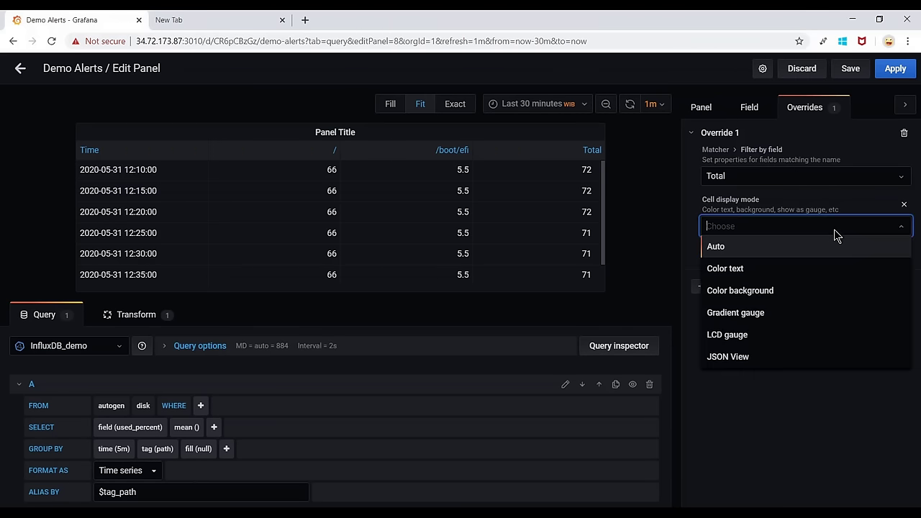
click(807, 319)
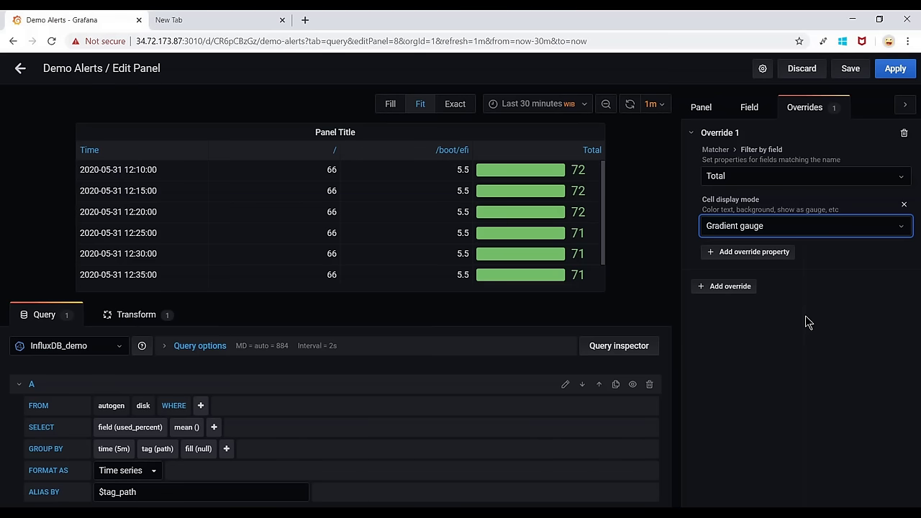
Add Thresholds to the Total override and start replacing the 80 threshold value
click(775, 255)
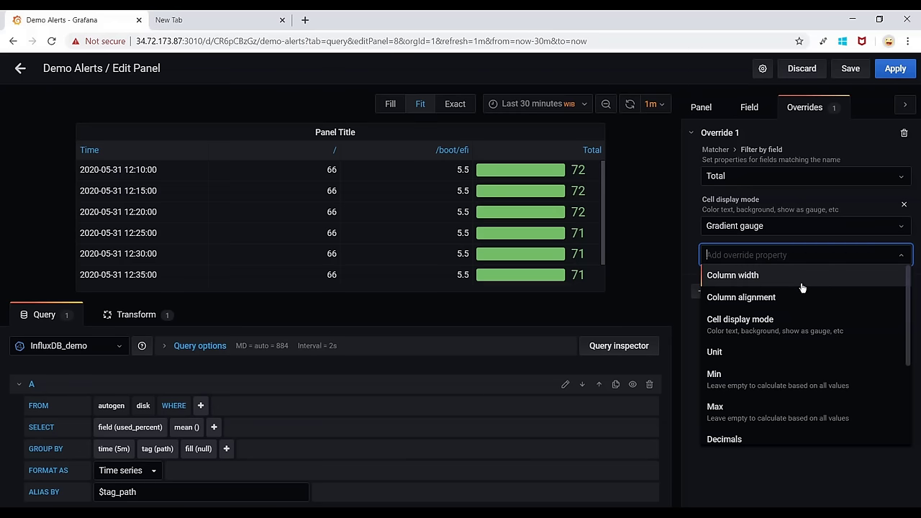
scroll(803, 288, down, 4)
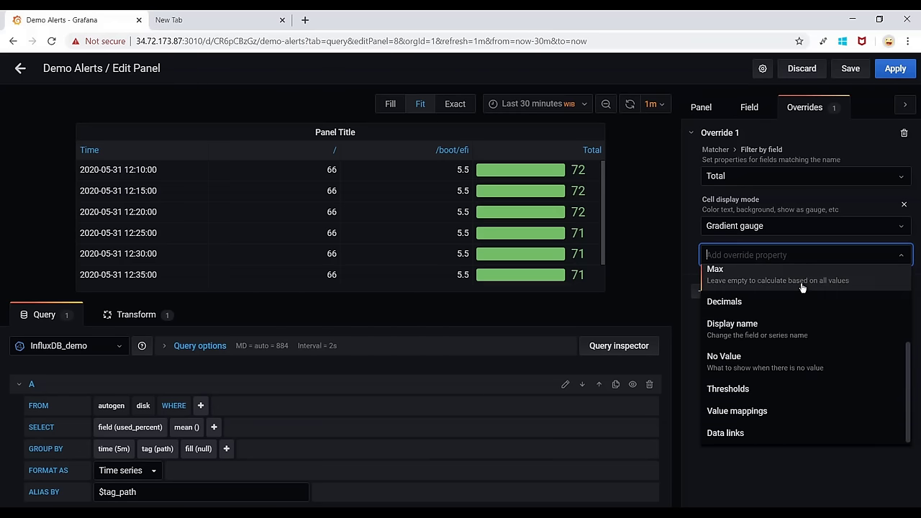
click(800, 393)
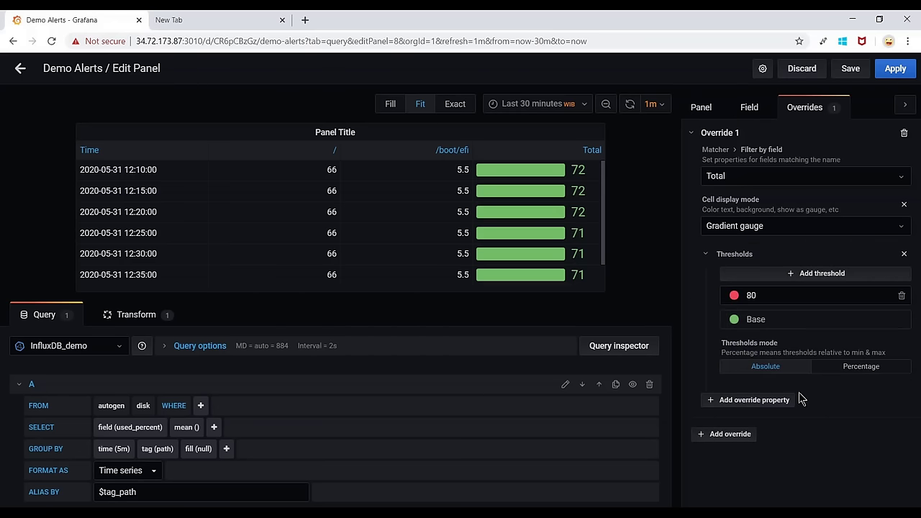
click(735, 296)
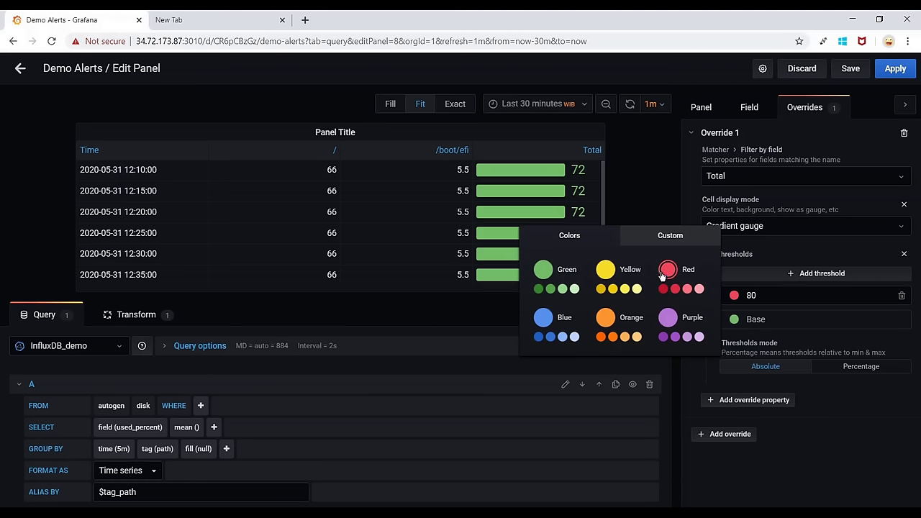
click(751, 295)
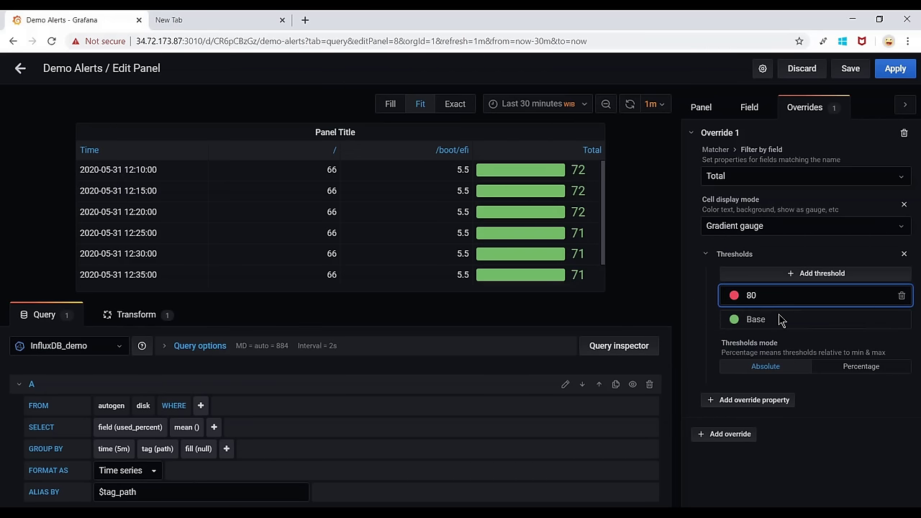
key(BackSpace)
key(BackSpace)
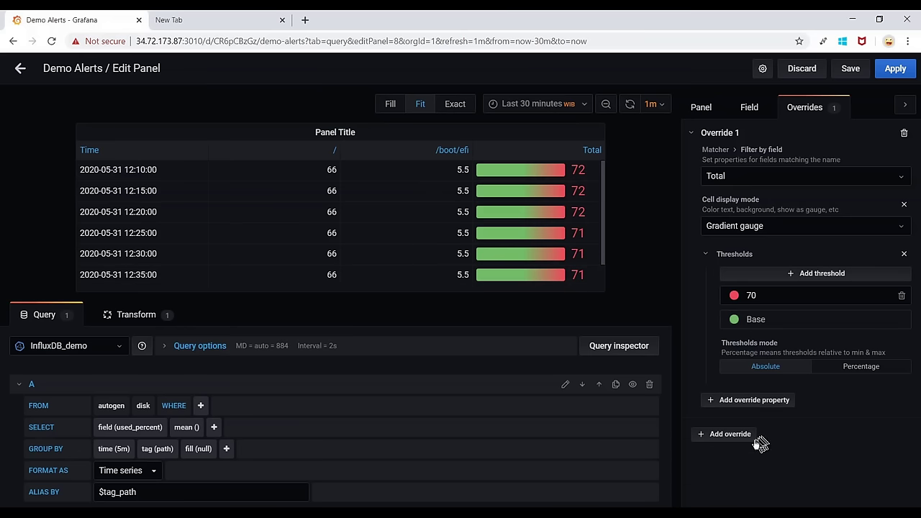
Add a second override targeting /boot/efi with Column alignment set to center
click(726, 437)
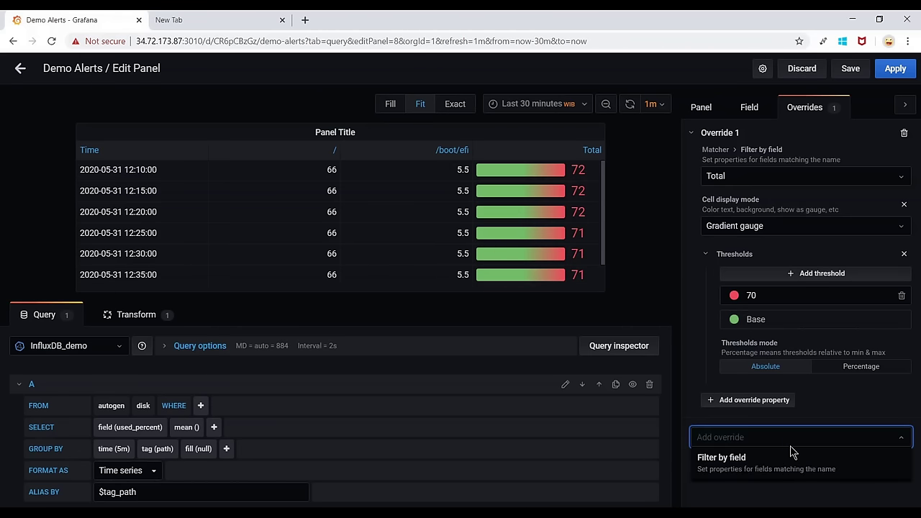
click(779, 467)
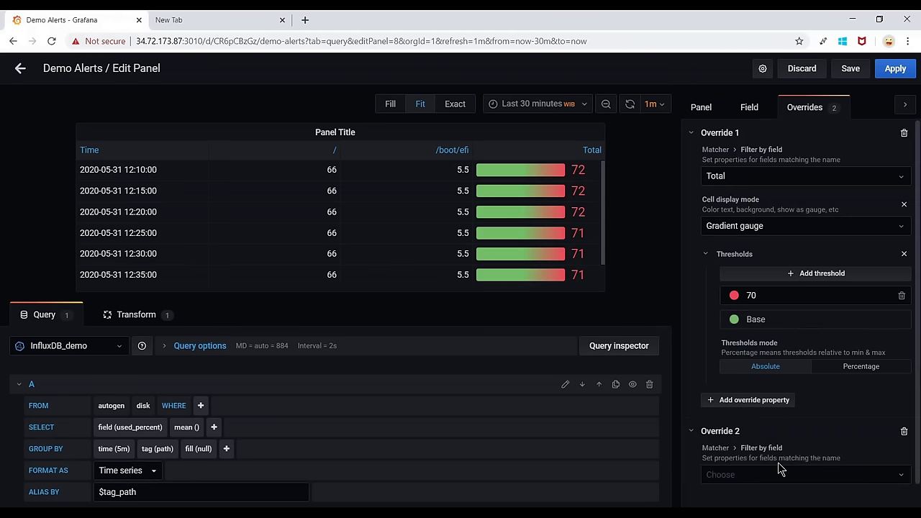
click(771, 474)
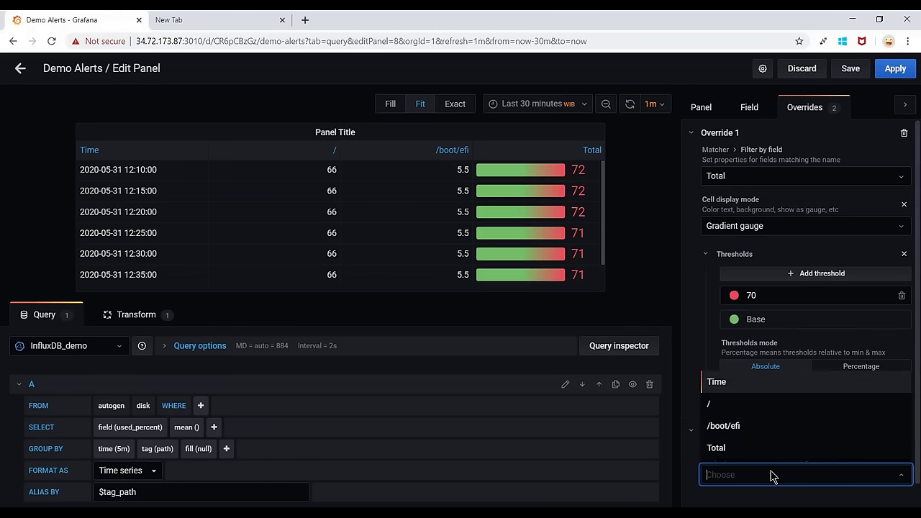
click(760, 431)
scroll(761, 431, down, 1)
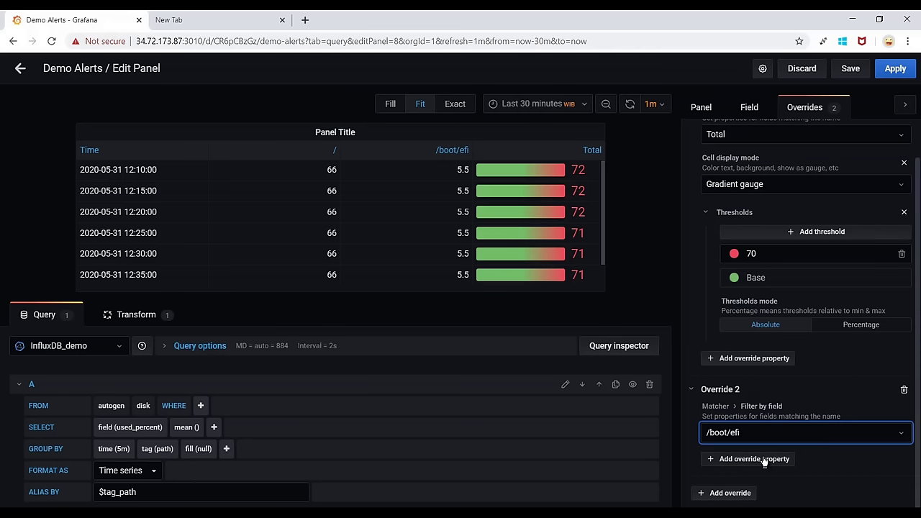
click(764, 459)
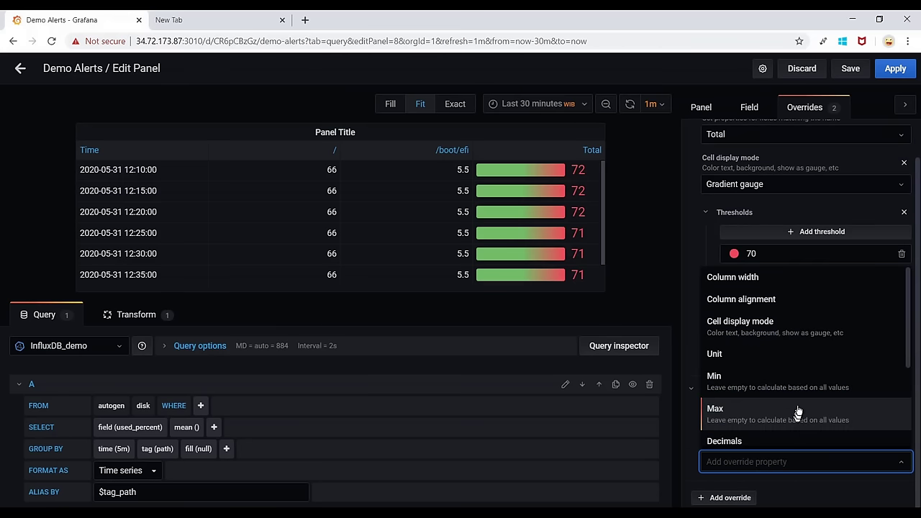
scroll(797, 411, down, 1)
scroll(798, 410, up, 1)
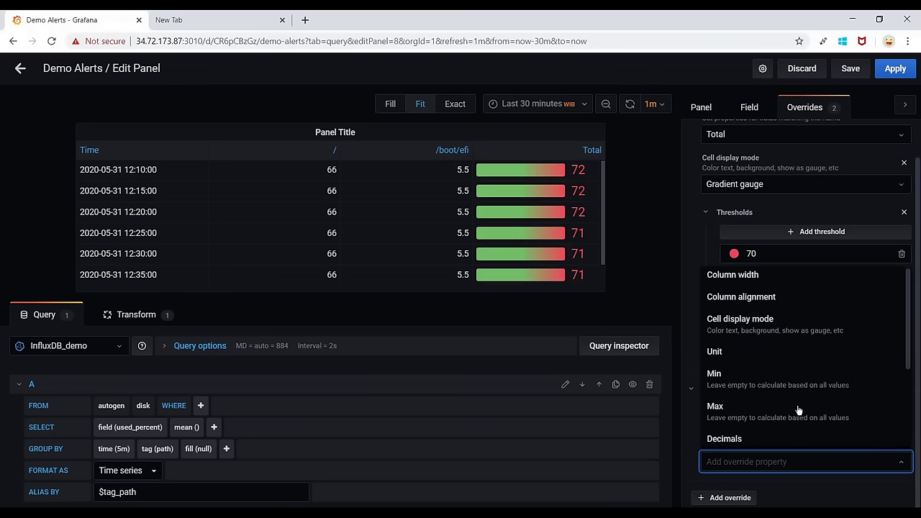
click(805, 308)
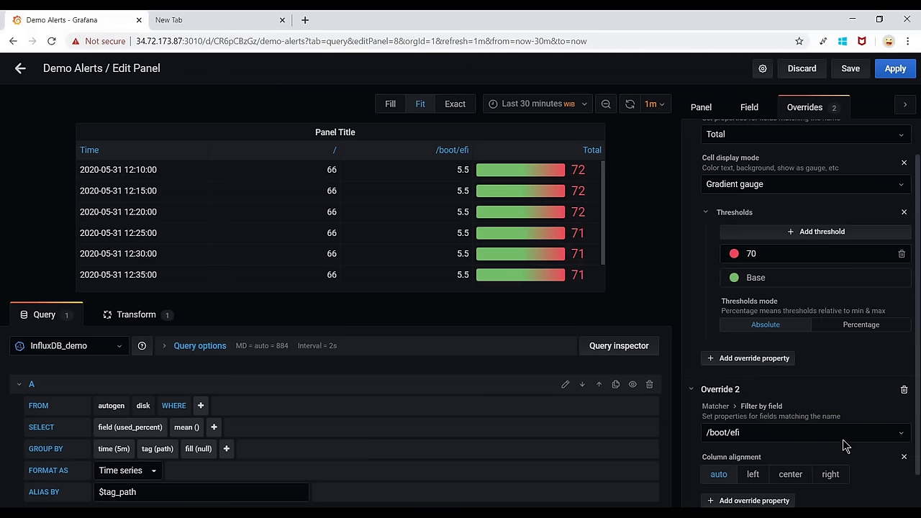
scroll(838, 440, down, 1)
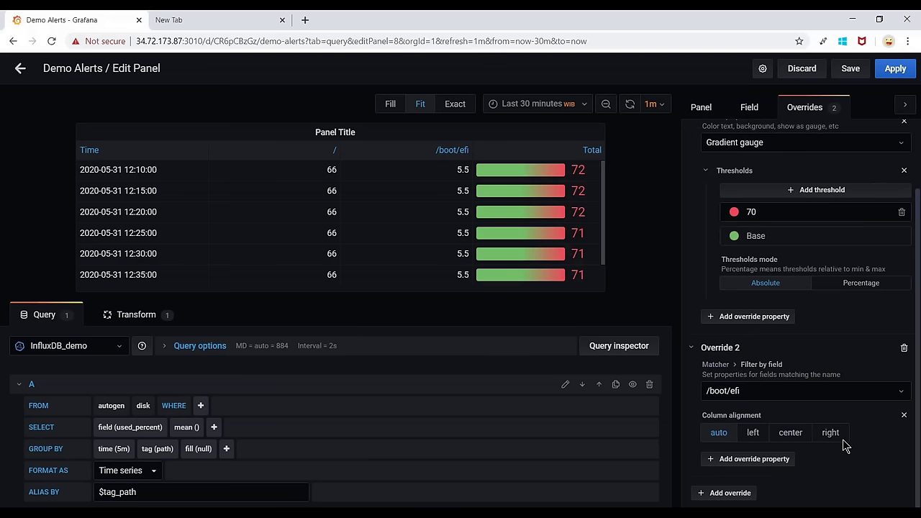
click(789, 440)
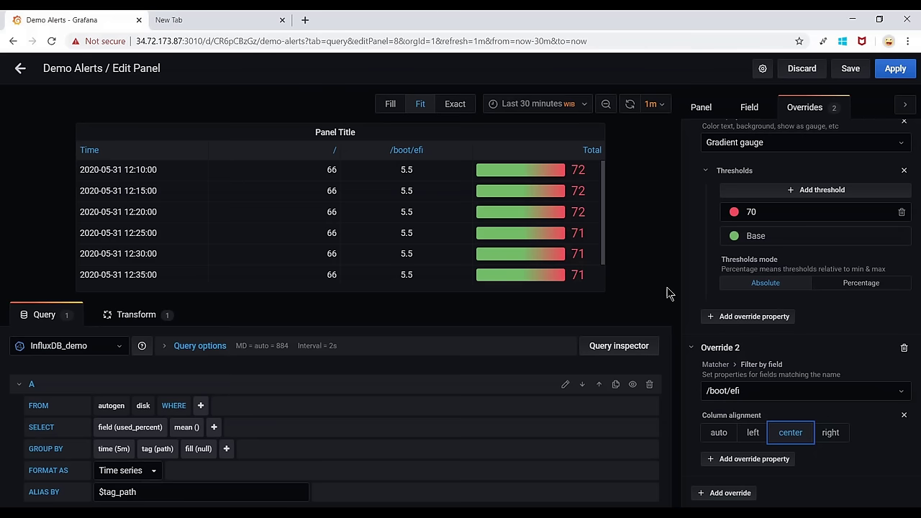
Apply the panel edits and make the disk table panel taller on the Demo Alerts dashboard
click(897, 73)
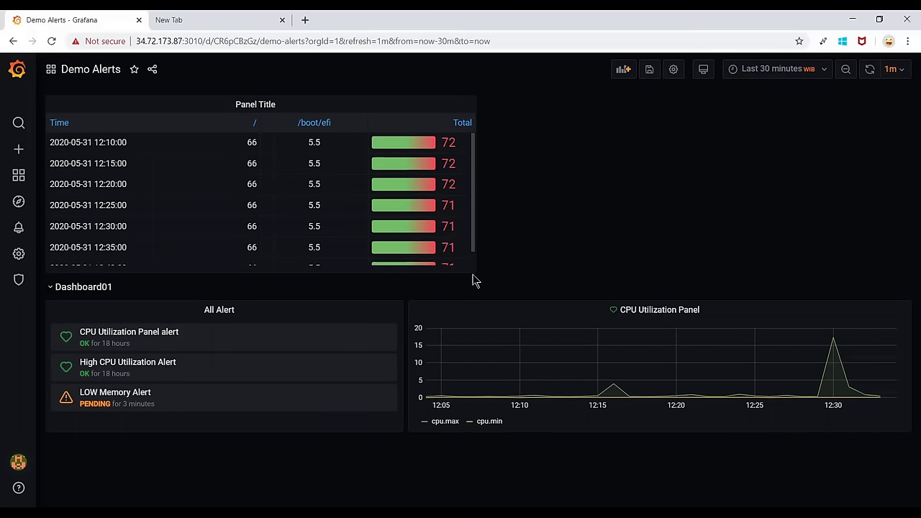
drag(475, 269, 477, 283)
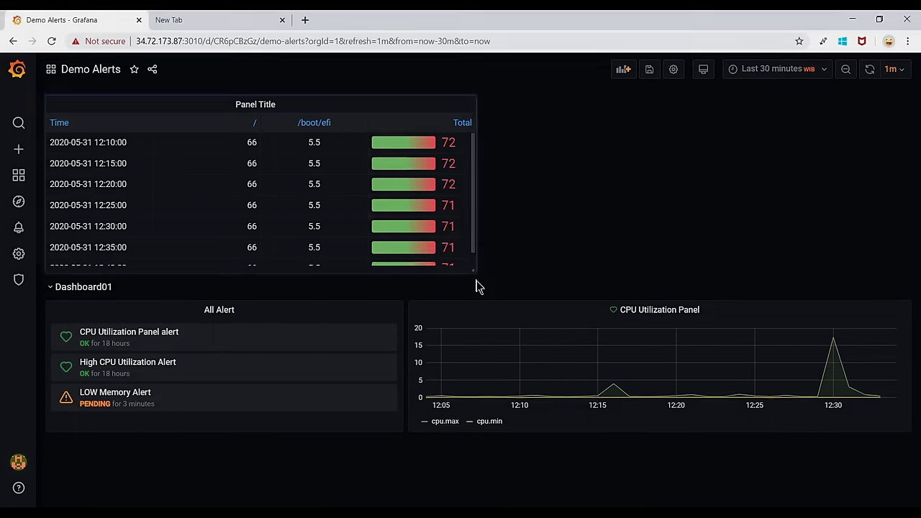
drag(477, 283, 481, 302)
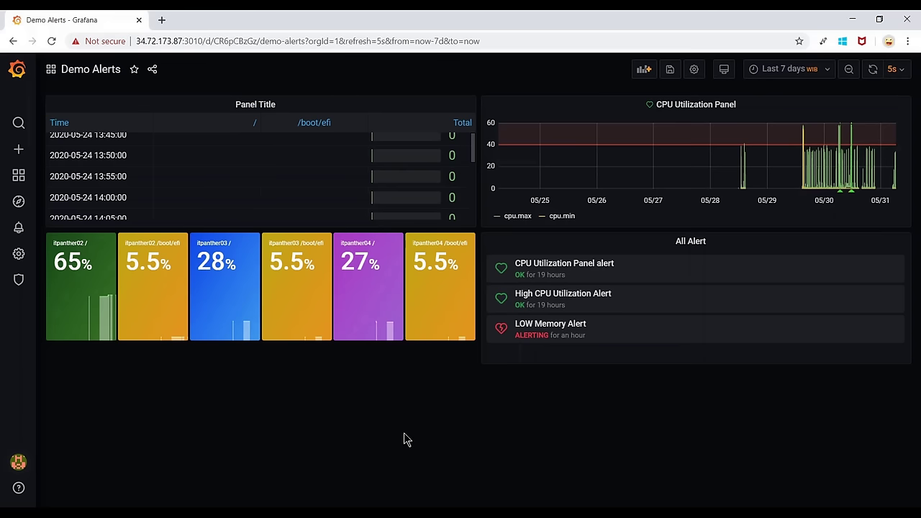
scroll(403, 440, up, 5)
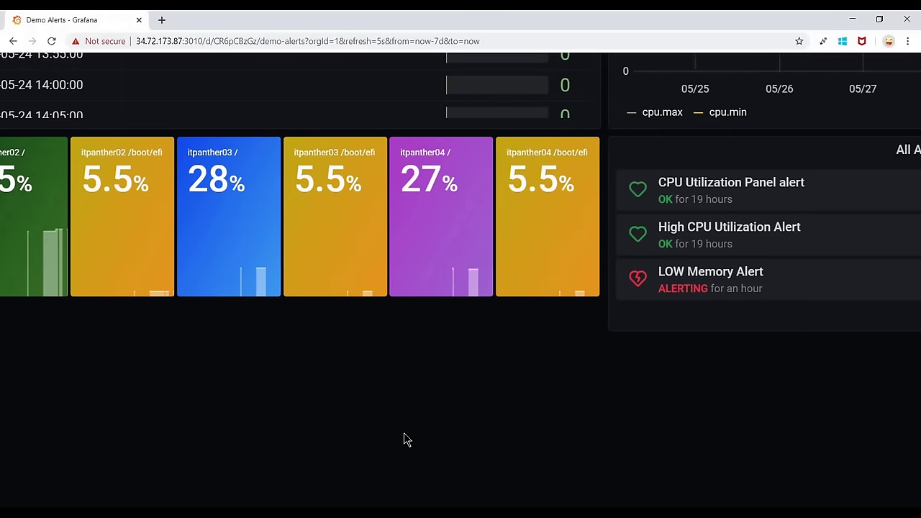
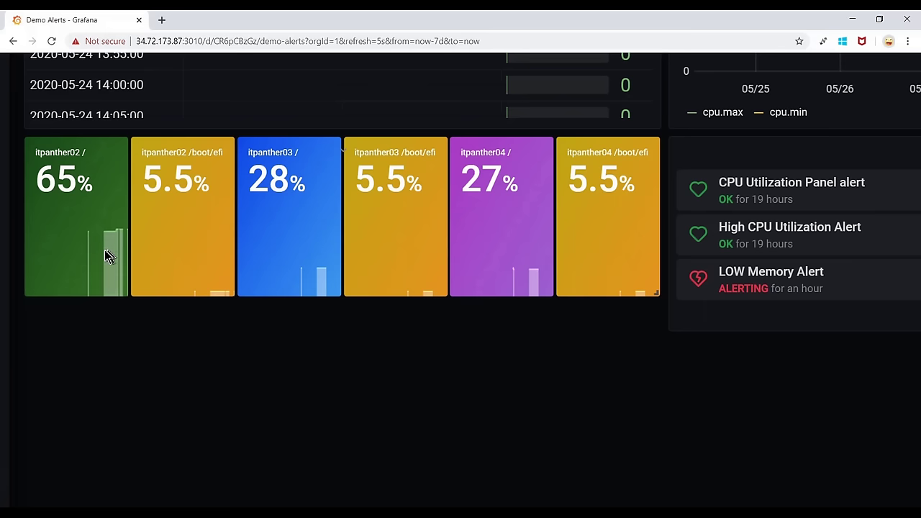
Zoom the page out and add a new empty panel to the Demo Alerts dashboard
key(ctrl+minus)
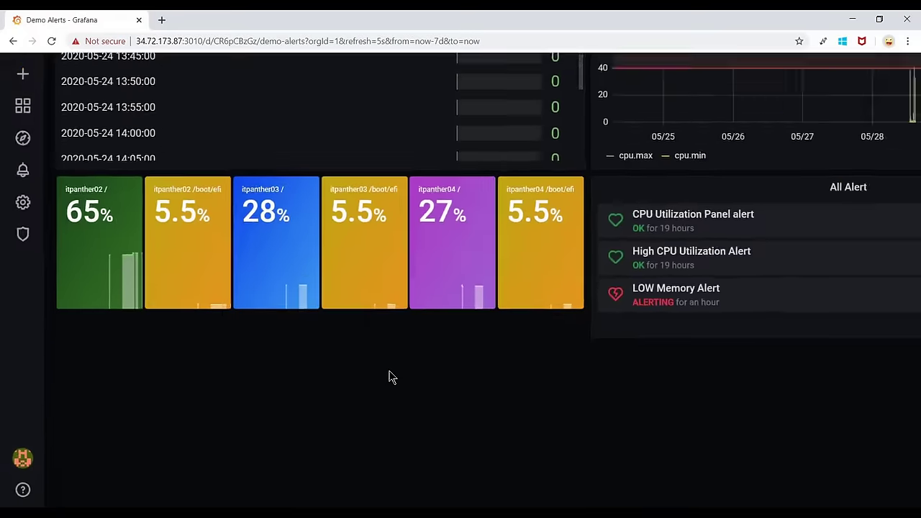
key(ctrl+minus)
key(ctrl+minus)
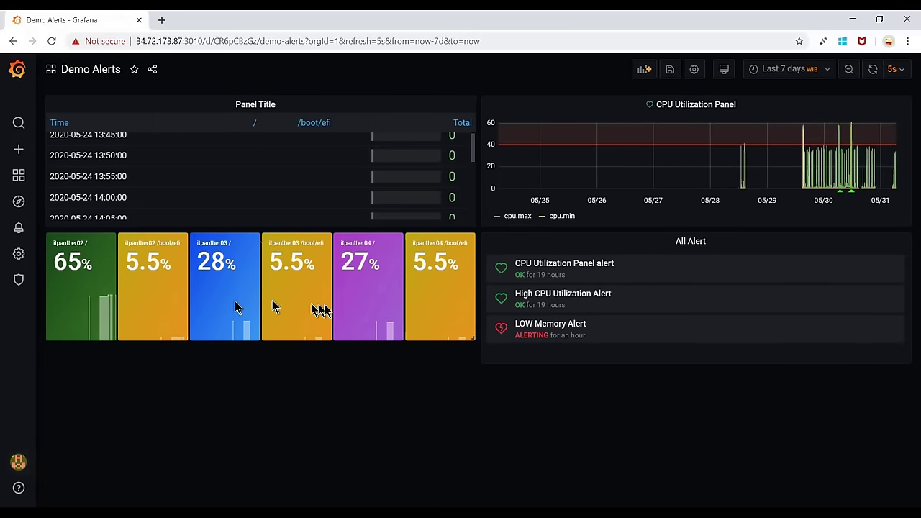
click(644, 69)
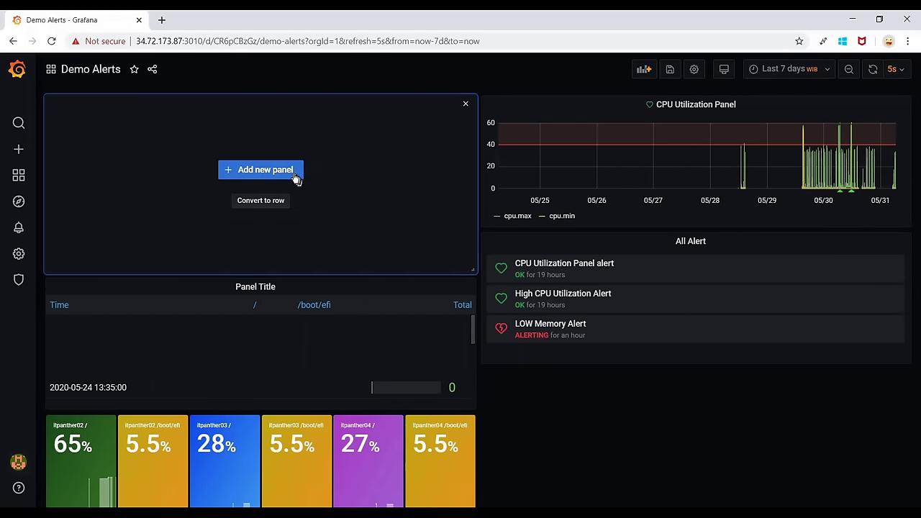
click(264, 170)
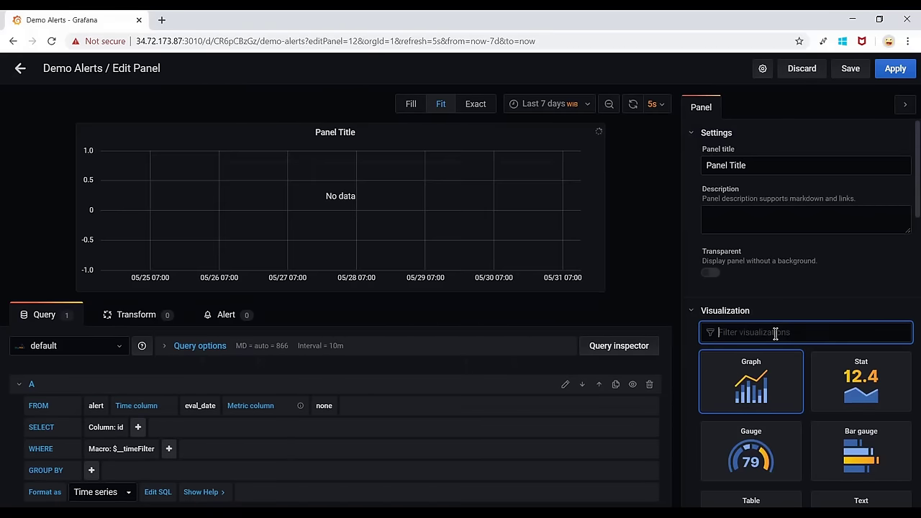
Make the new panel a Stat visualization using the InfluxDB_demo data source
scroll(770, 329, down, 1)
click(866, 336)
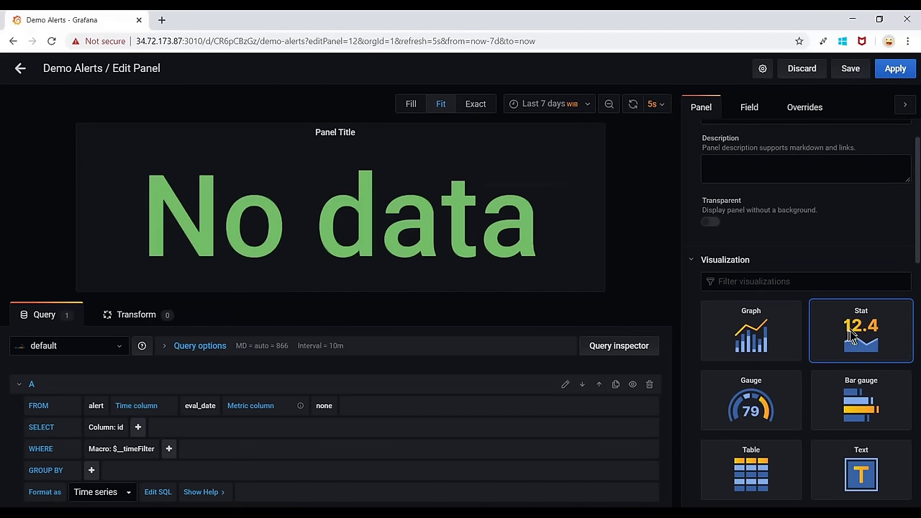
click(120, 349)
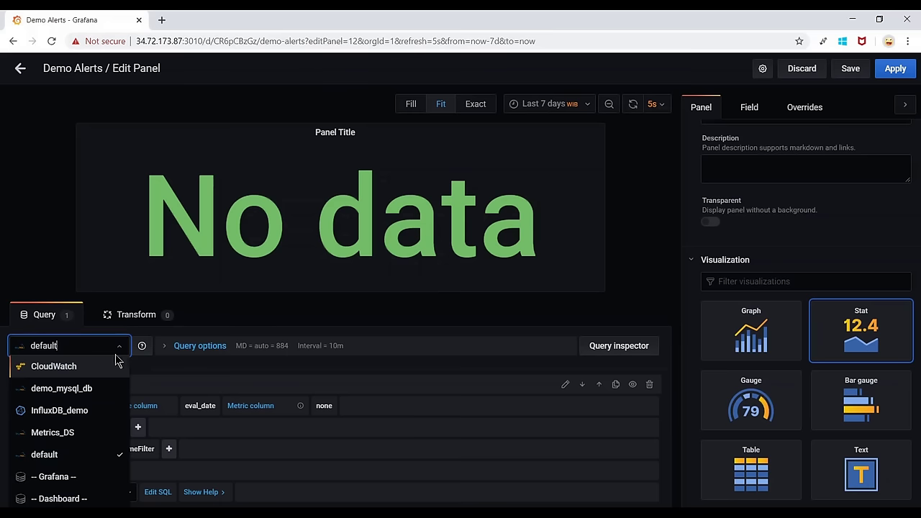
click(68, 411)
scroll(214, 378, down, 1)
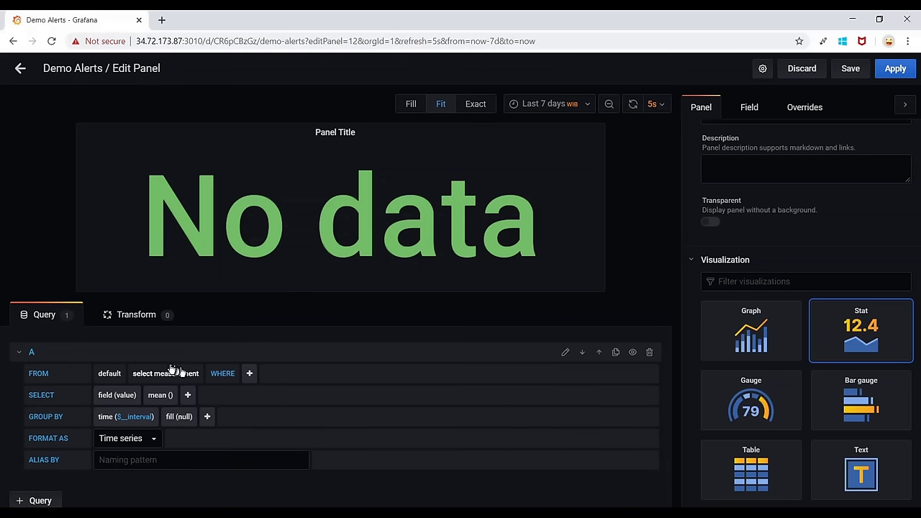
Query the used_percent field from the autogen disk measurement
click(109, 373)
click(117, 409)
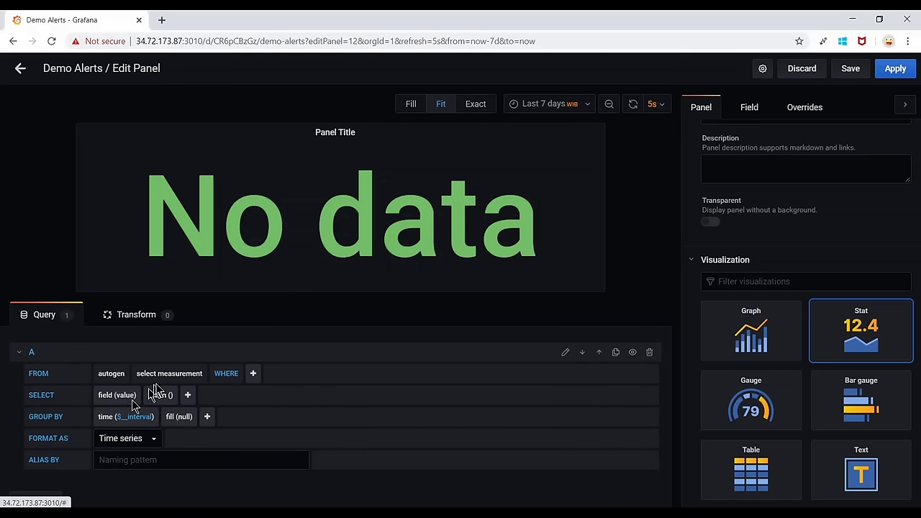
click(172, 374)
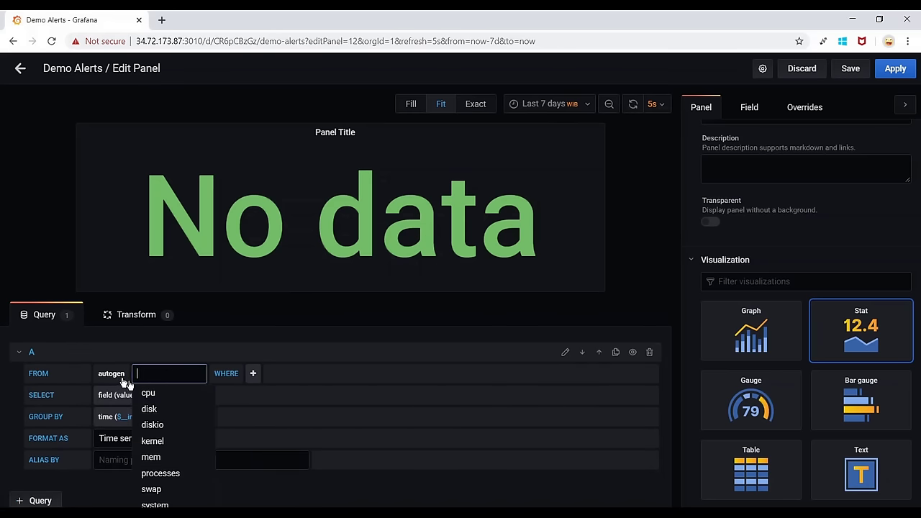
click(162, 409)
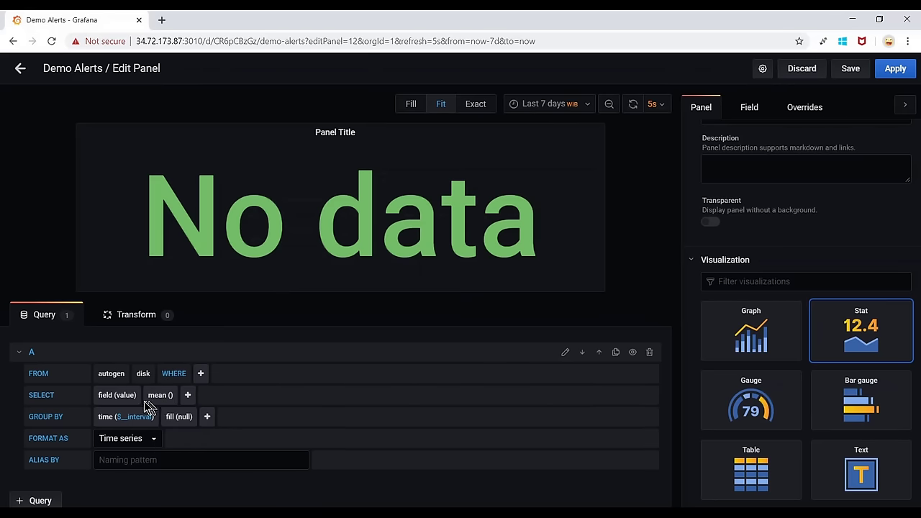
click(126, 395)
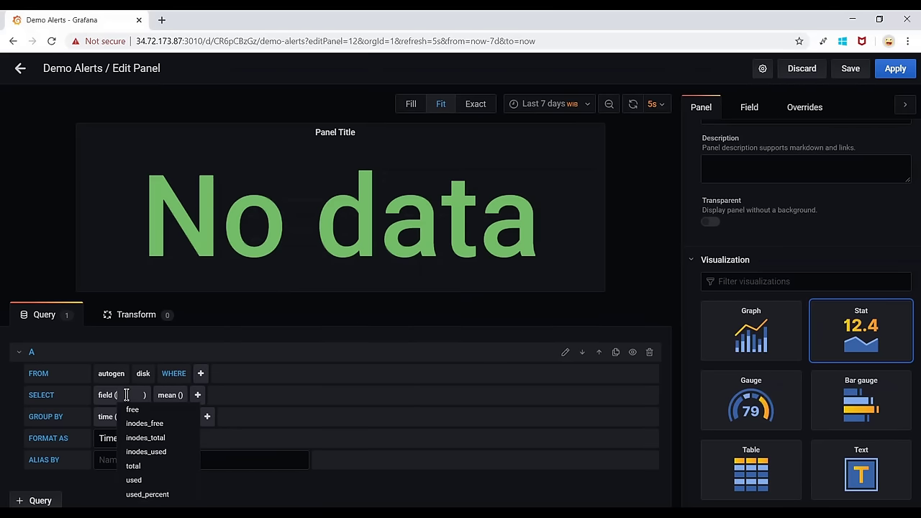
click(157, 495)
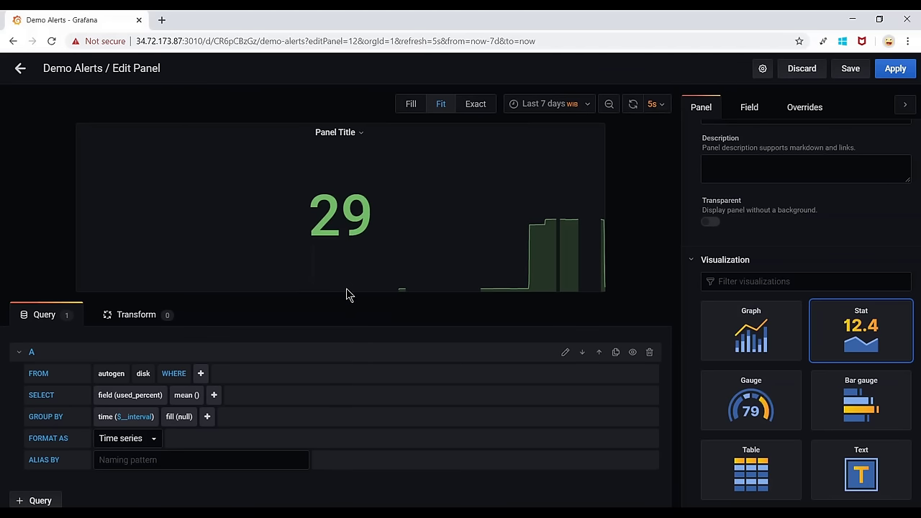
Group the query results by tag(host) and tag(path)
click(208, 416)
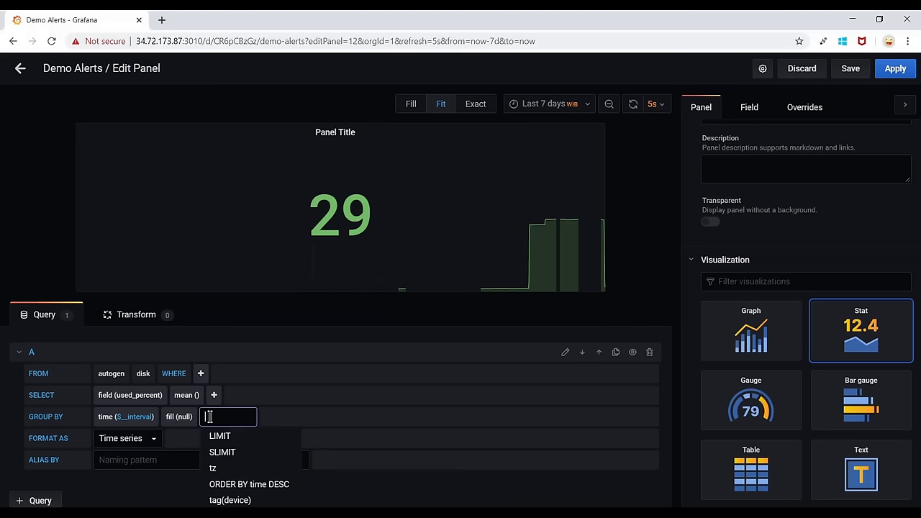
text(host)
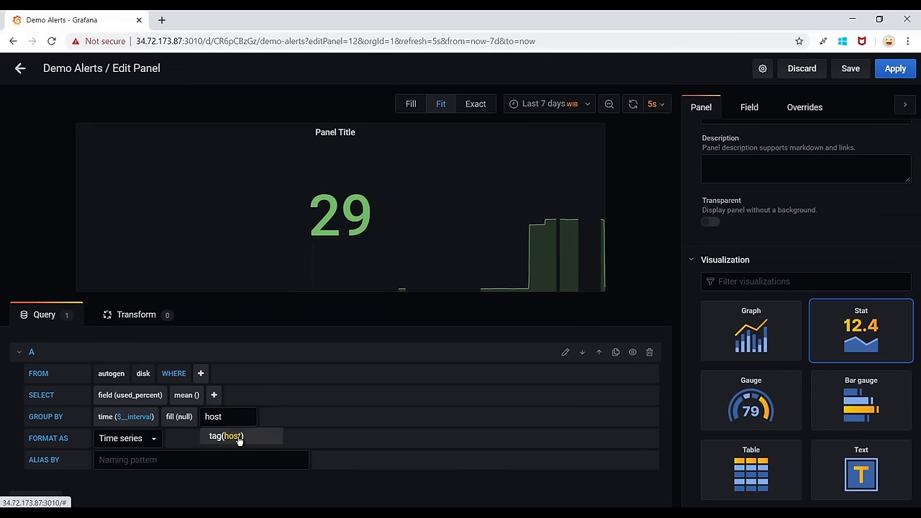
click(235, 436)
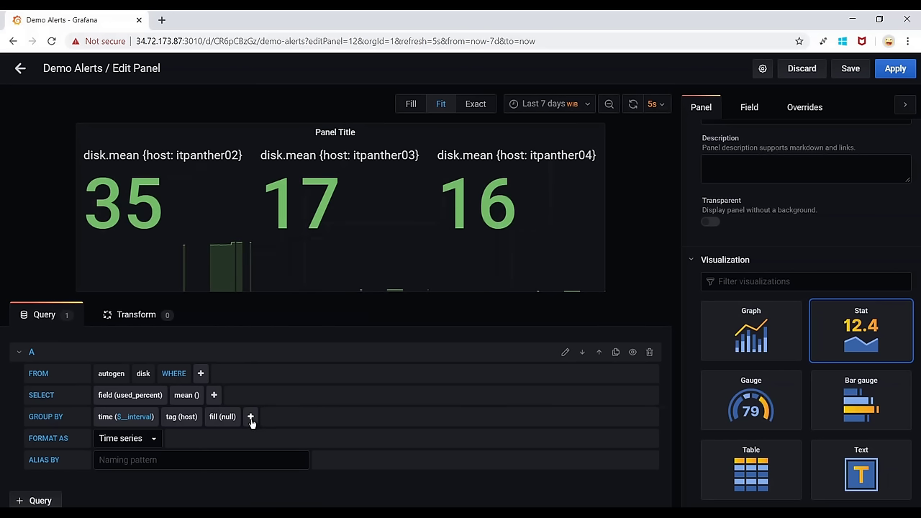
click(251, 418)
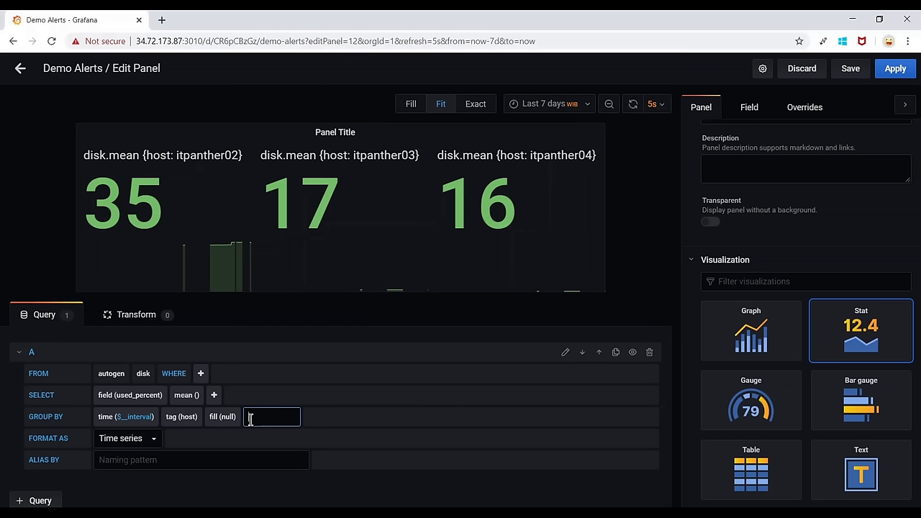
text(path)
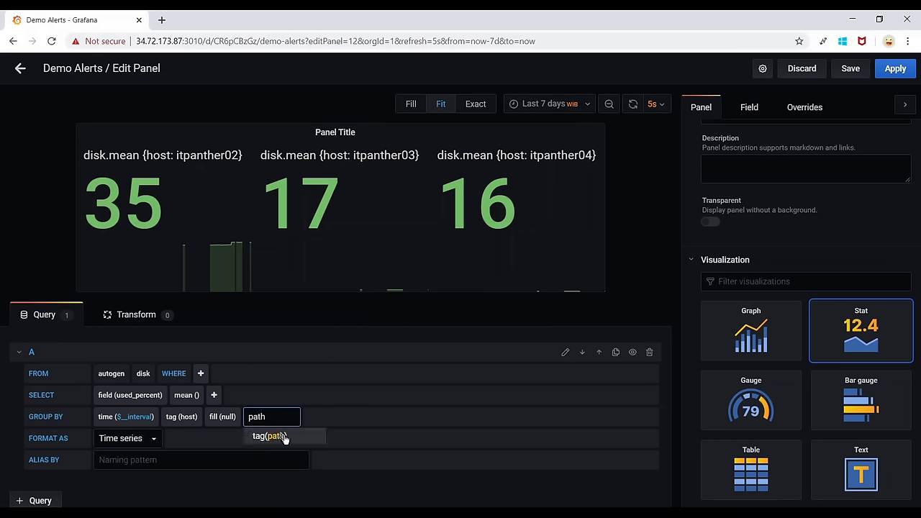
click(269, 436)
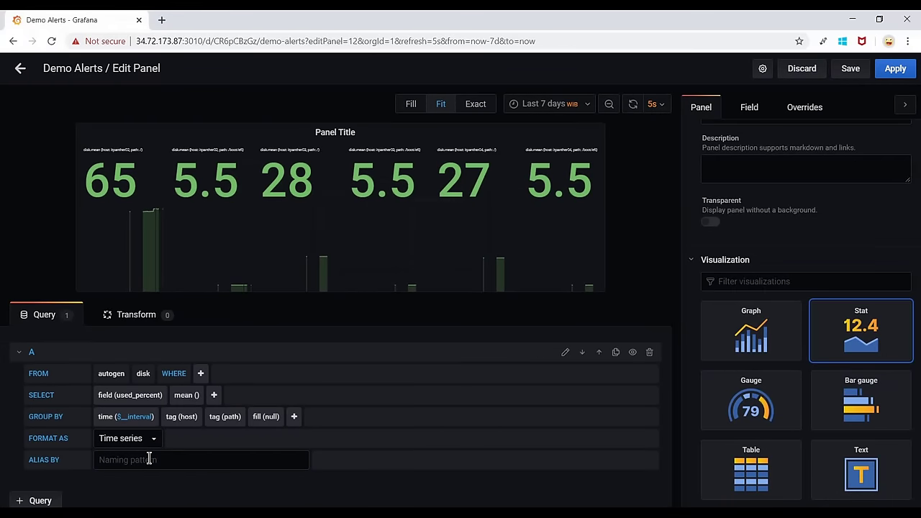
Set ALIAS BY to '$tag_host $tag_path' so tiles read like 'itpanther02 /boot/efi'
click(149, 459)
text($tag_host $tag_)
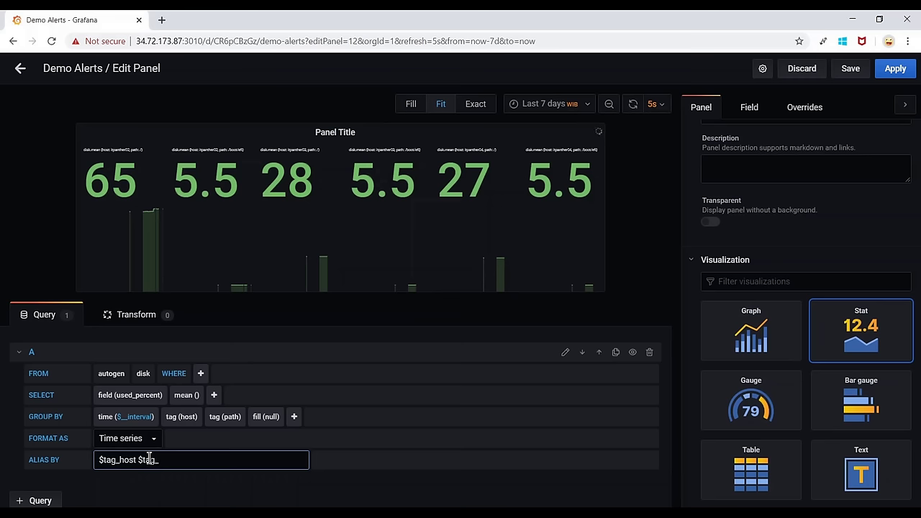
text(path)
click(290, 498)
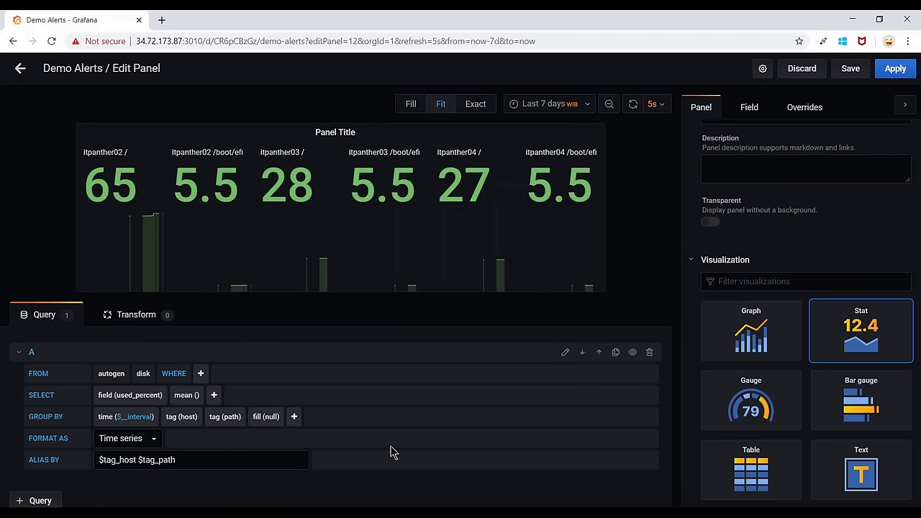
scroll(400, 479, up, 1)
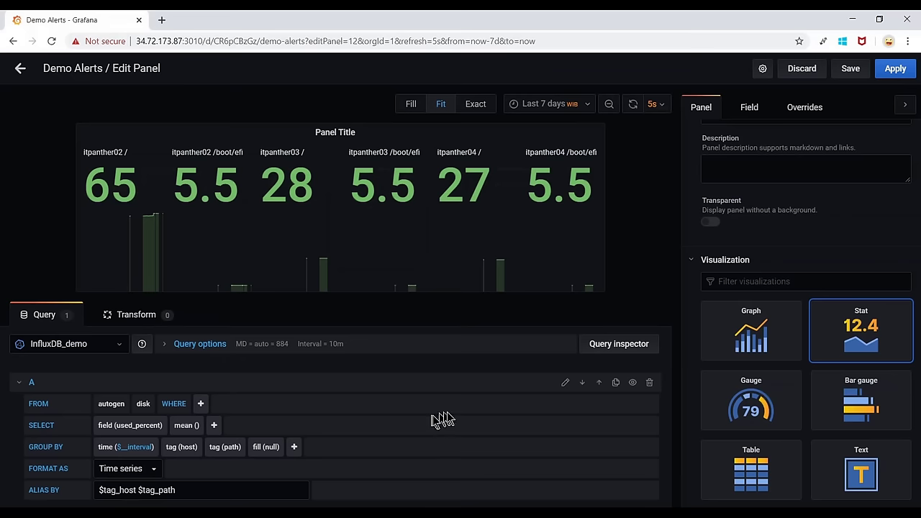
scroll(451, 416, up, 1)
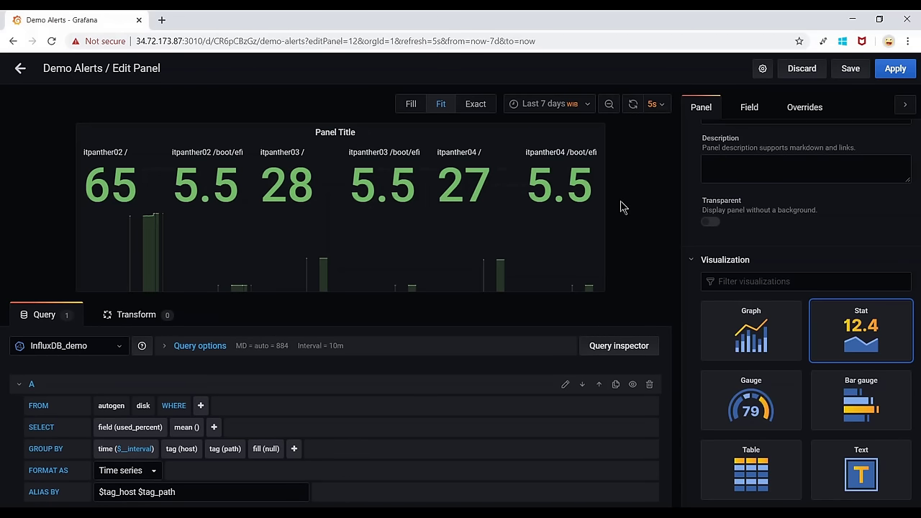
scroll(784, 189, up, 1)
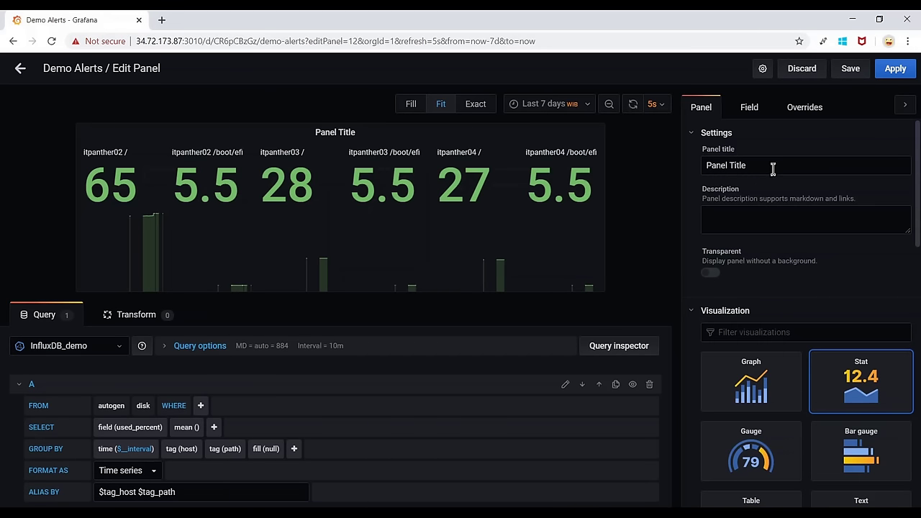
Clear the panel title so the Stat panel has no title
click(775, 167)
drag(703, 165, 786, 162)
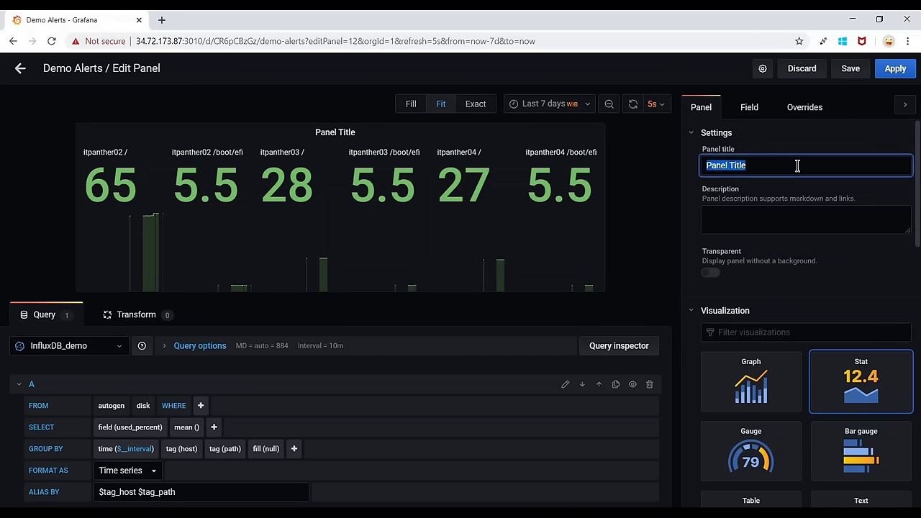
key(BackSpace)
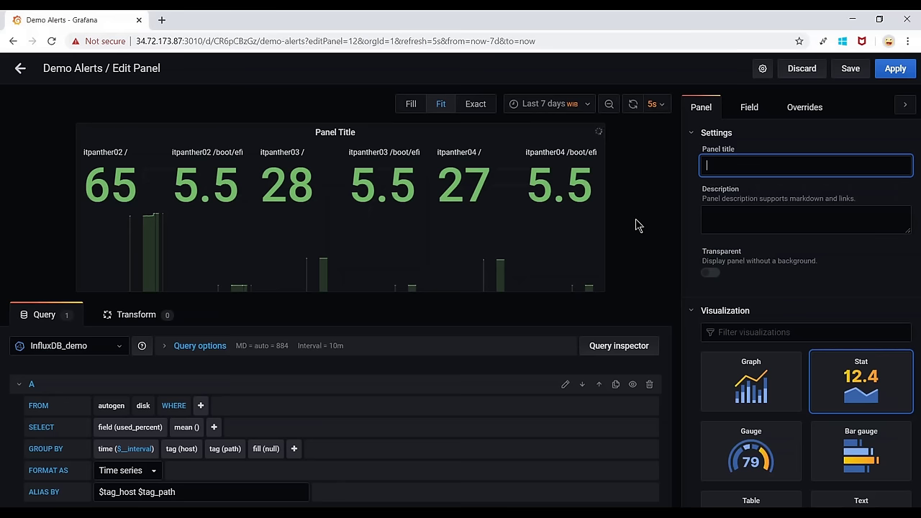
click(685, 208)
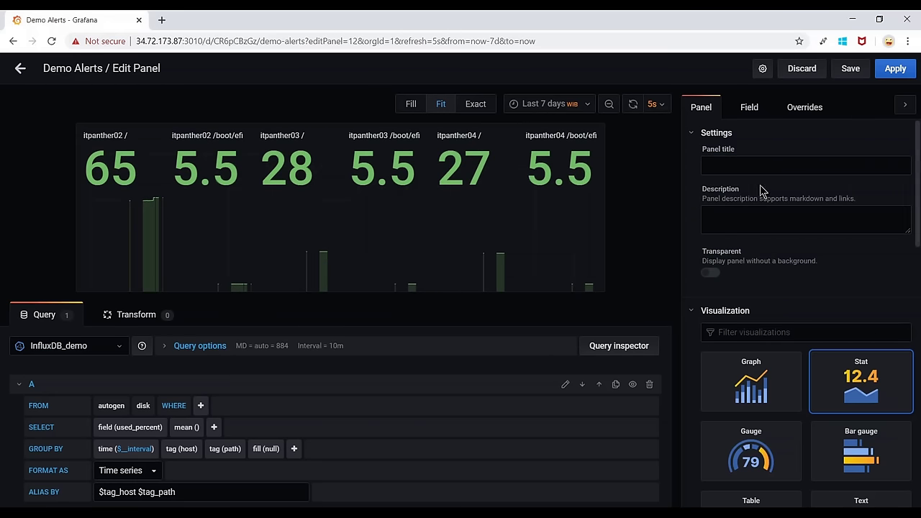
Try the Transparent background option, leaving it switched off
click(712, 274)
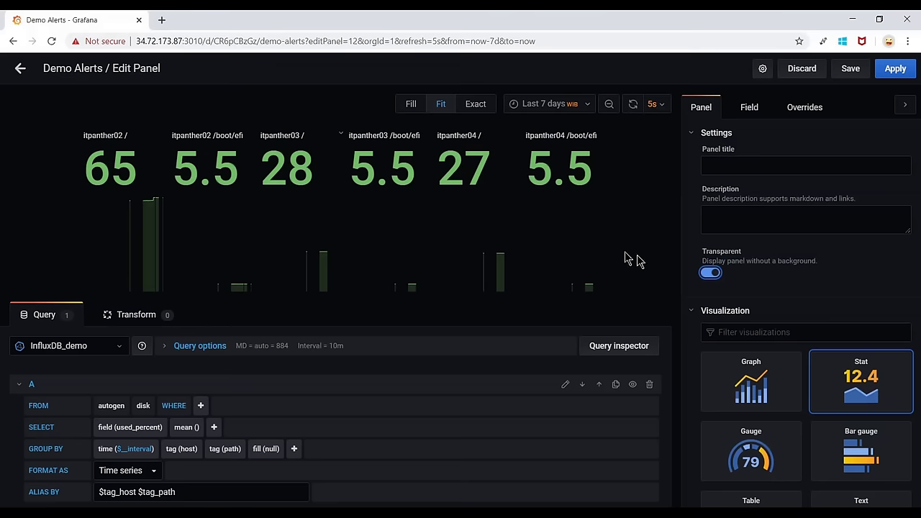
click(710, 275)
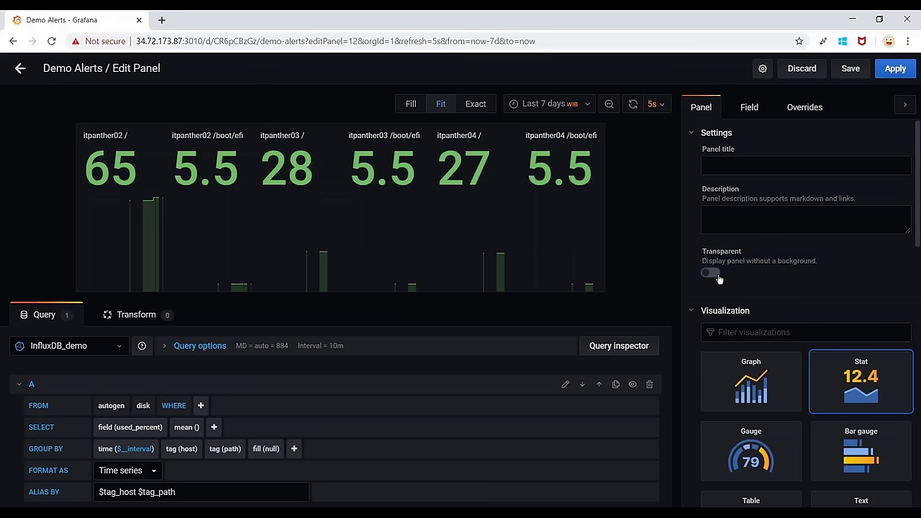
click(713, 275)
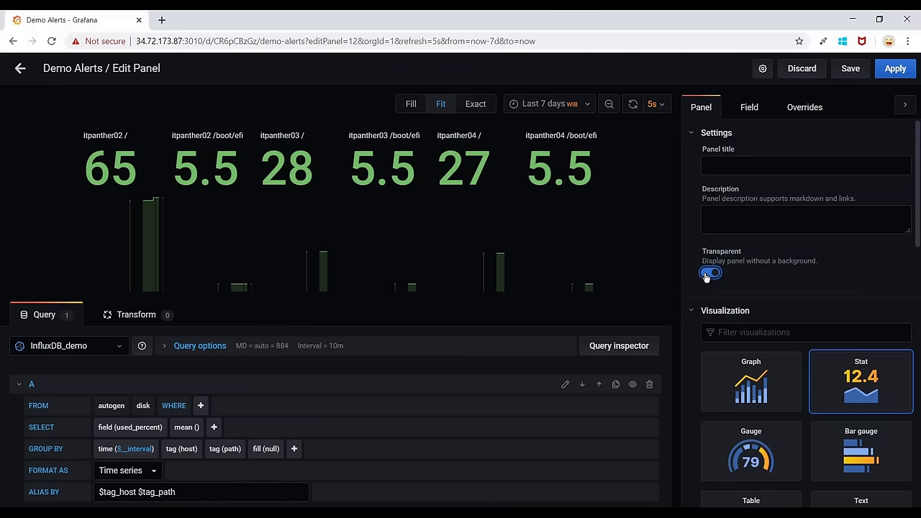
click(708, 274)
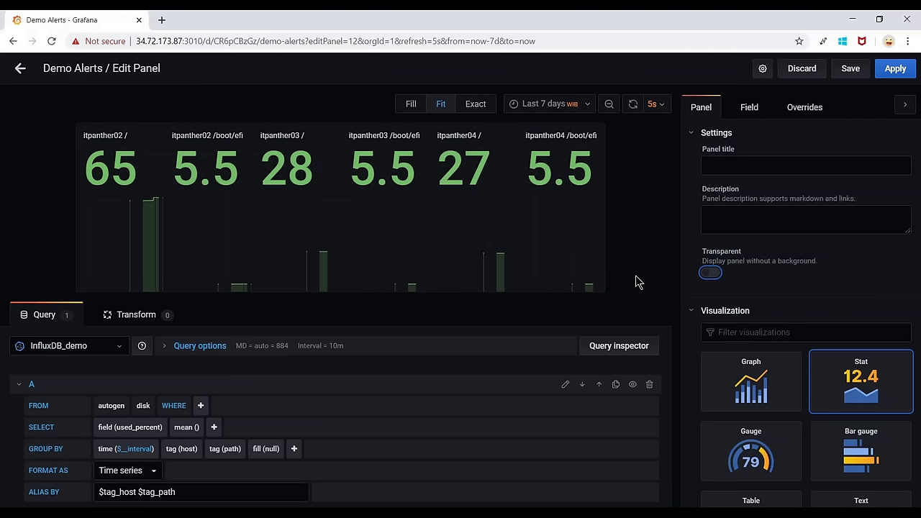
Switch Color mode from Value to Background so tiles get solid green backgrounds
scroll(751, 282, down, 5)
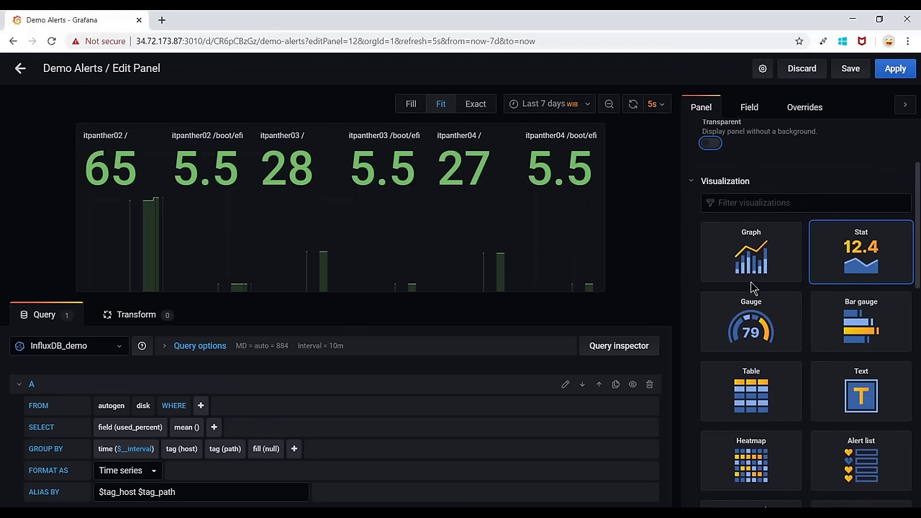
scroll(750, 282, down, 8)
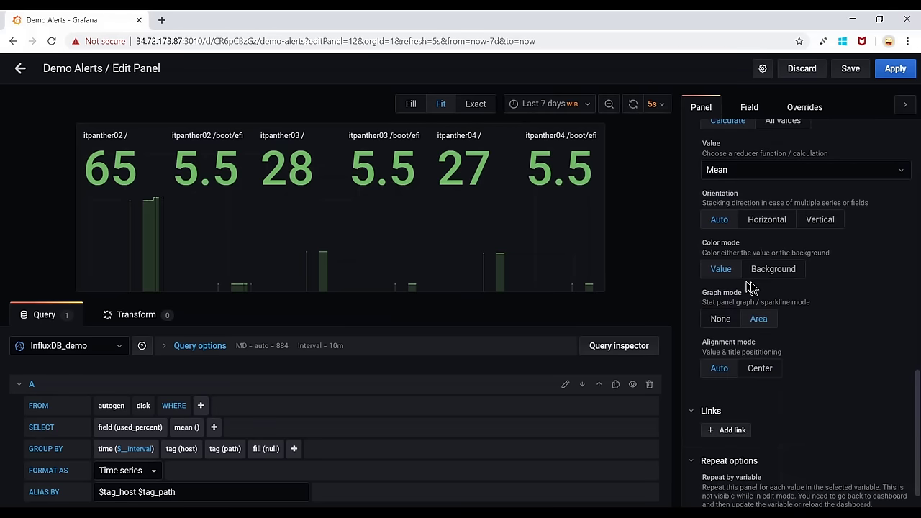
scroll(850, 282, up, 1)
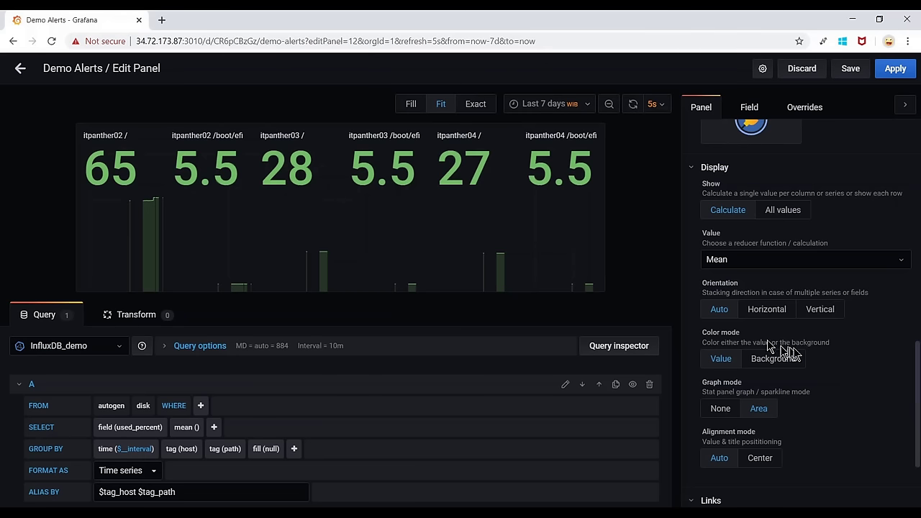
click(797, 362)
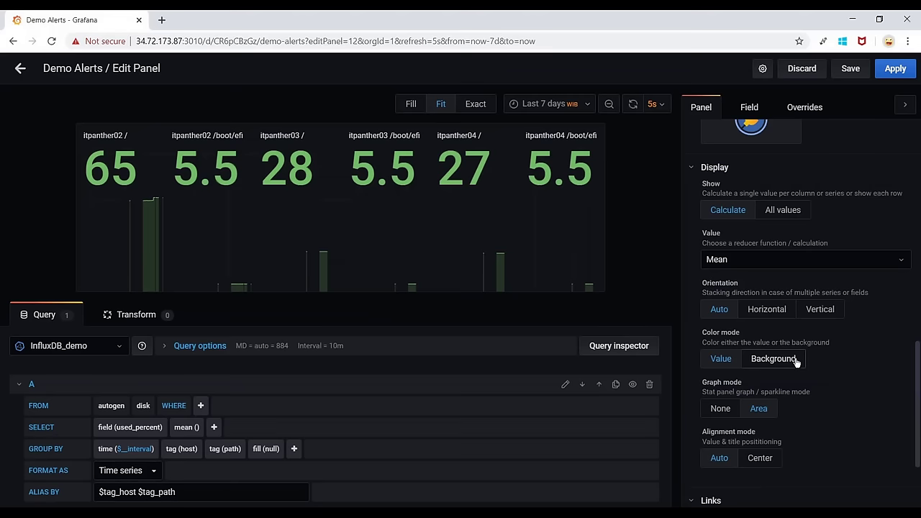
click(797, 362)
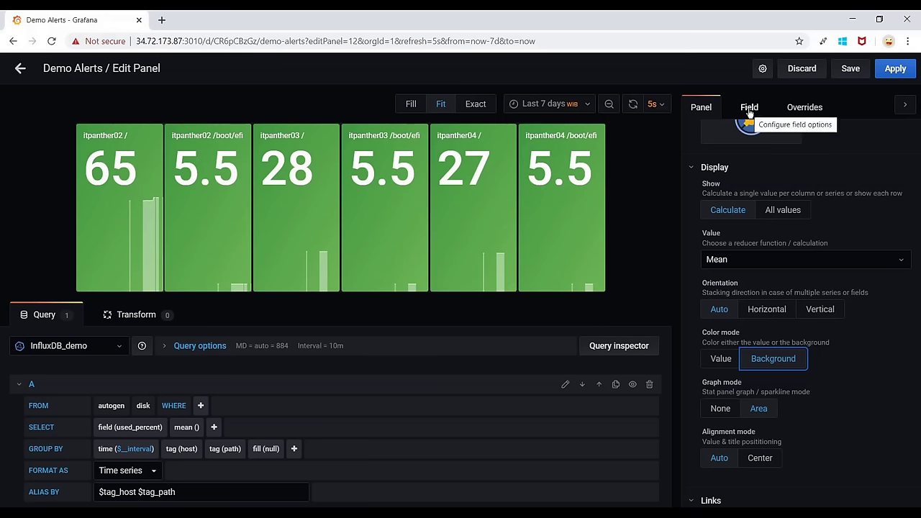
Add threshold steps at 27, 28 and 60 on the Field tab
click(749, 109)
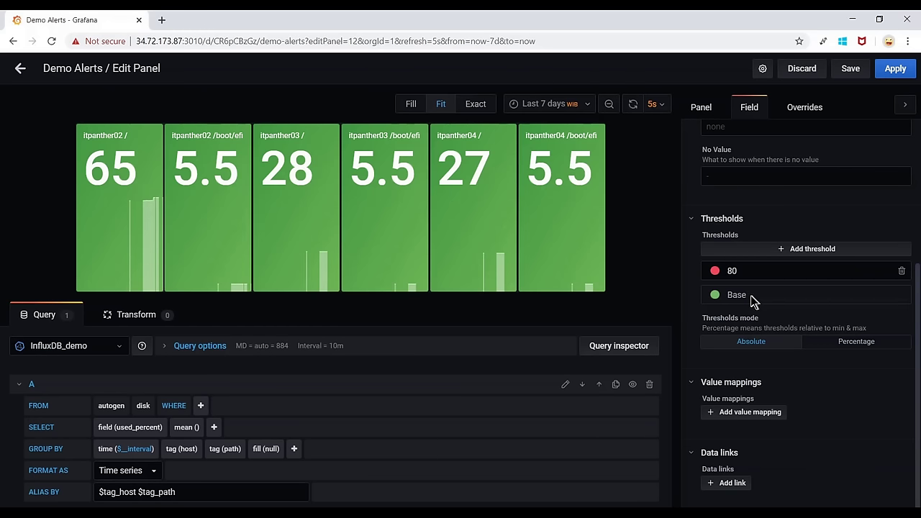
click(791, 249)
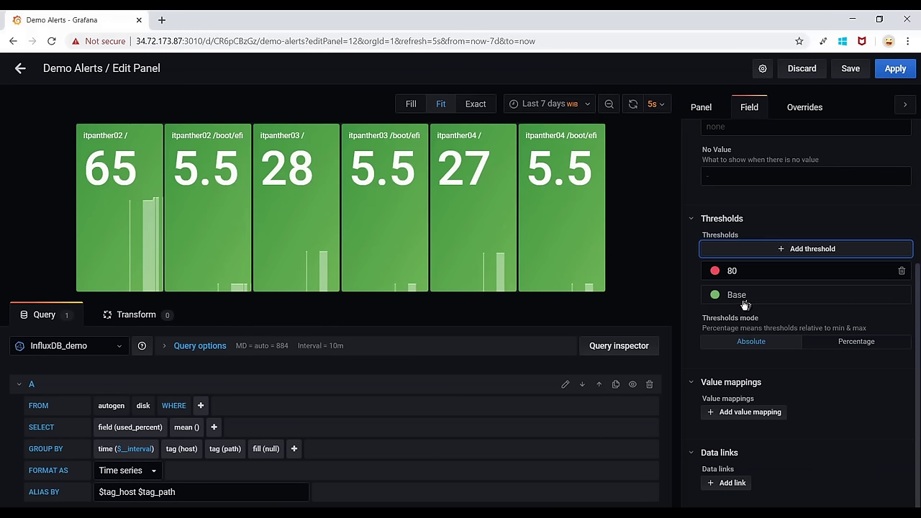
click(743, 298)
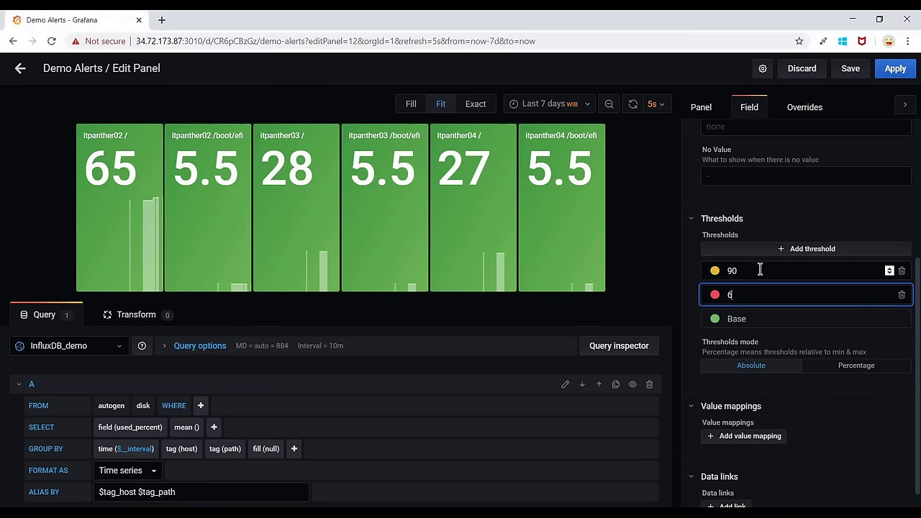
click(760, 271)
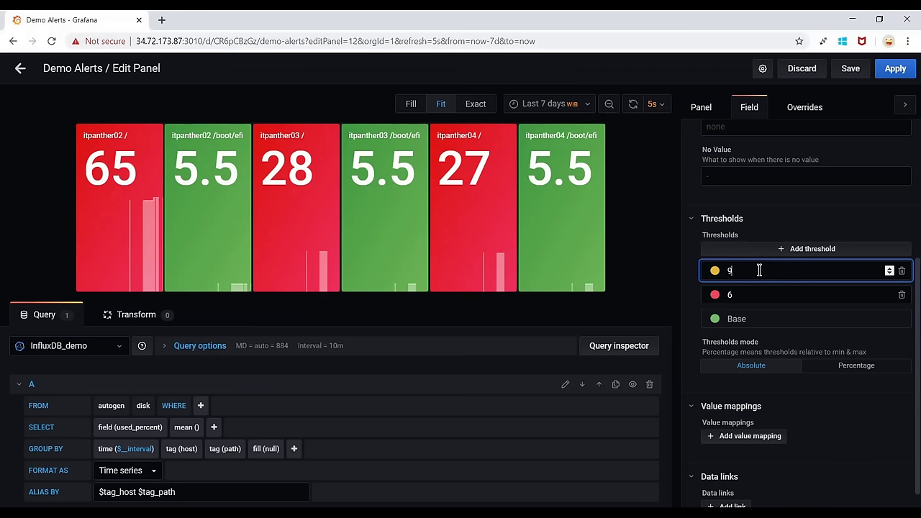
key(BackSpace)
text(27)
click(799, 250)
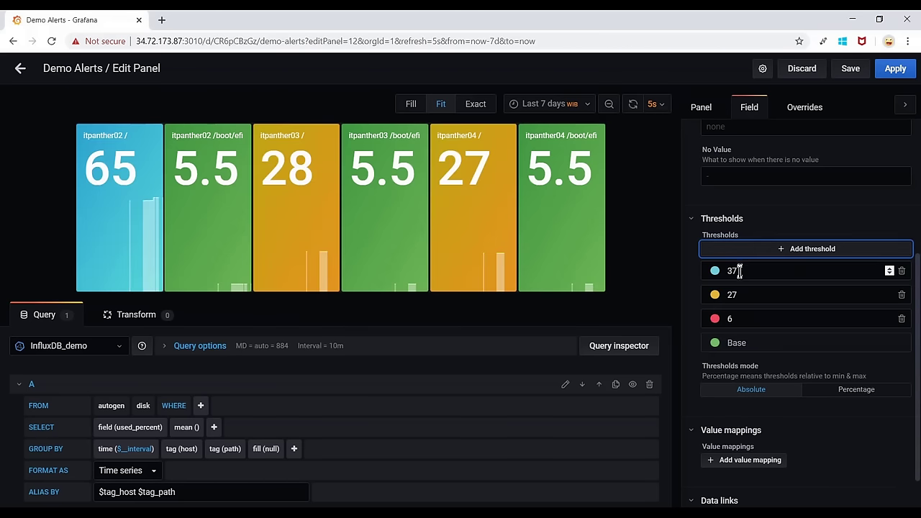
click(739, 270)
key(BackSpace)
key(BackSpace)
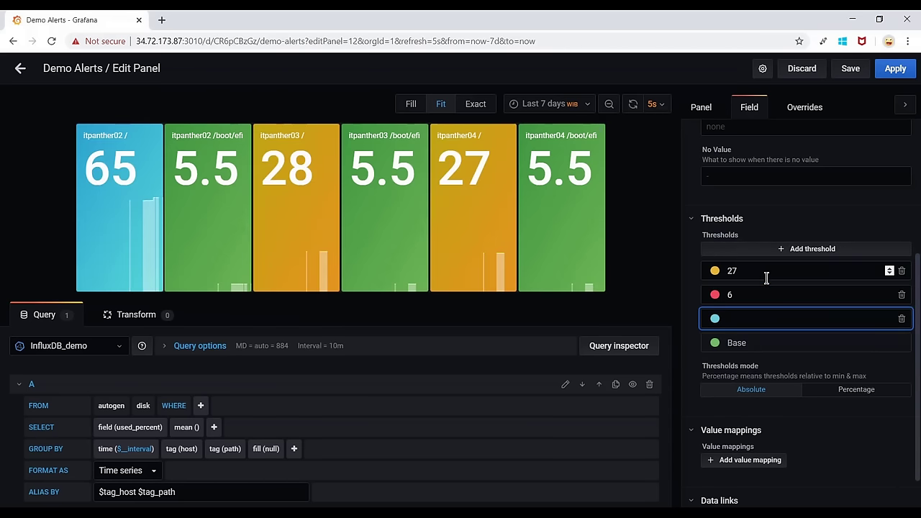
text(28)
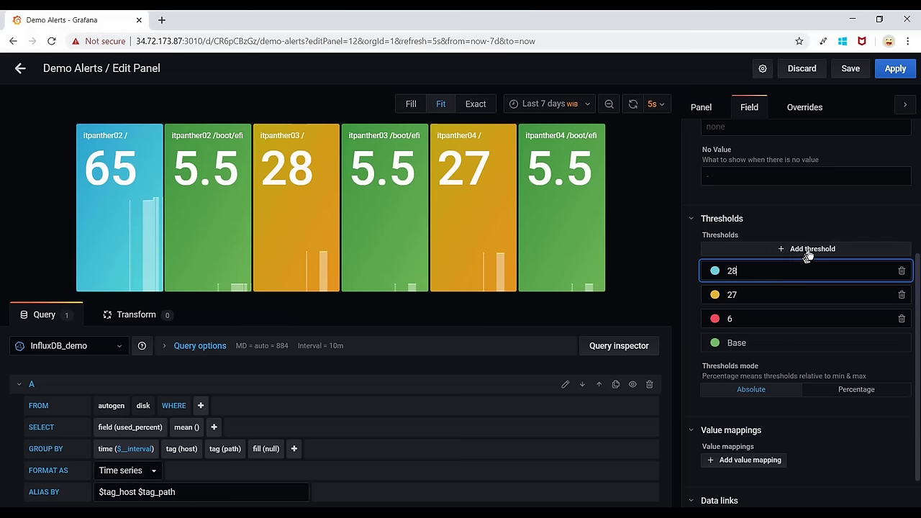
click(813, 249)
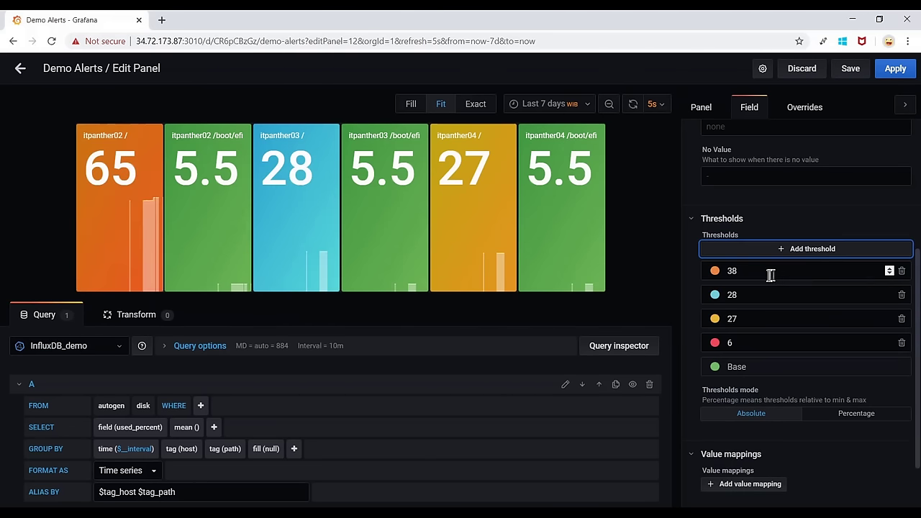
click(751, 271)
key(BackSpace)
key(BackSpace)
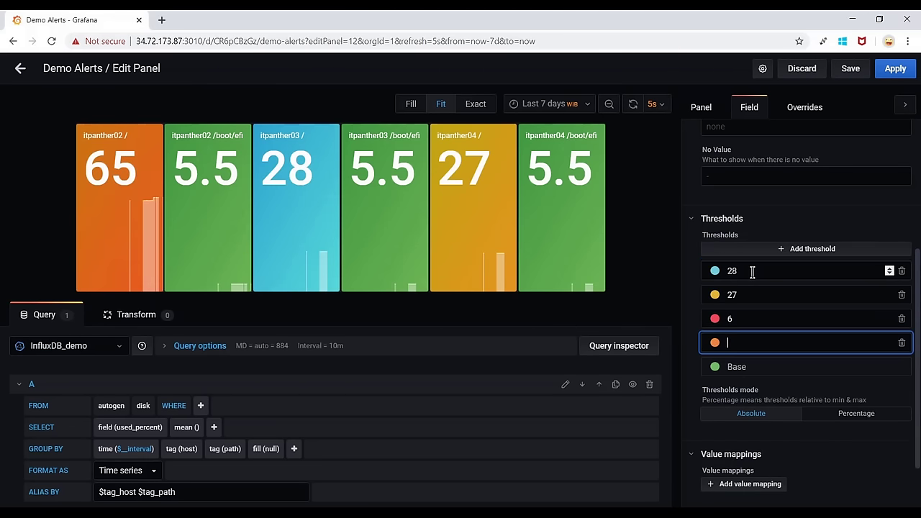
text(60)
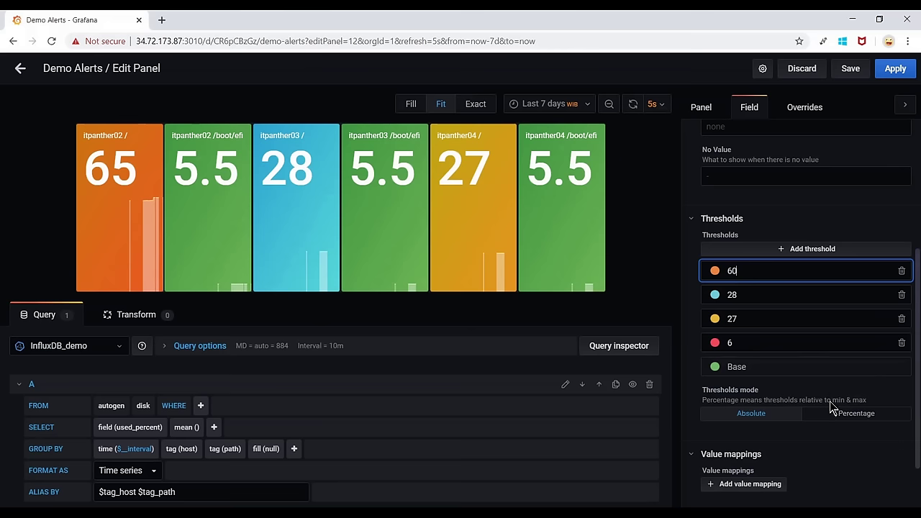
click(828, 457)
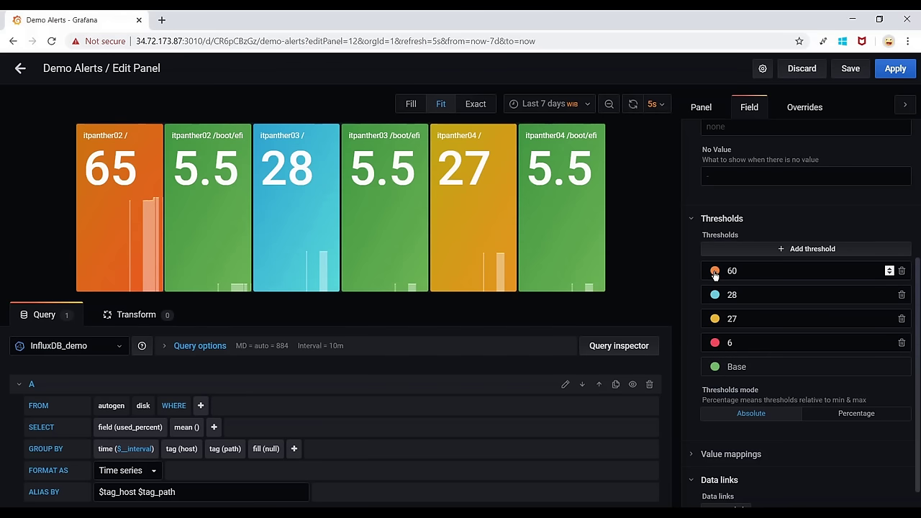
Colour the 60 threshold dark purple
click(714, 272)
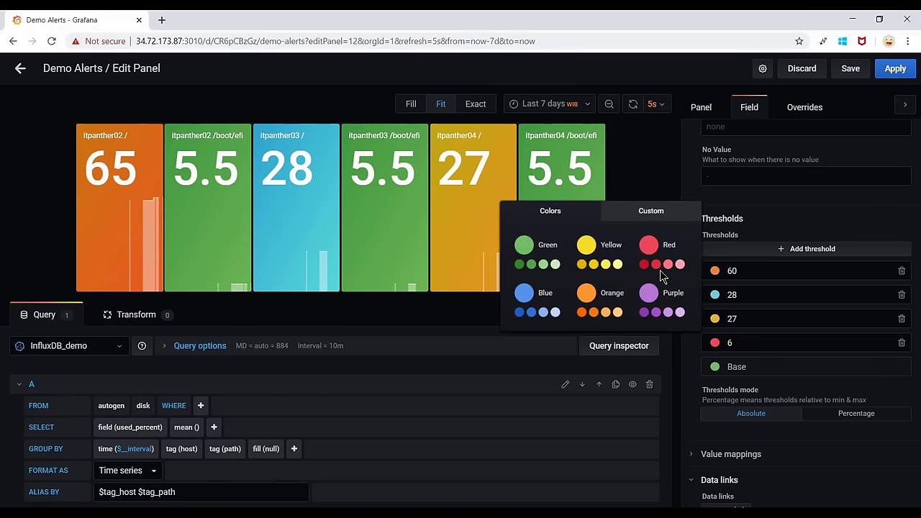
click(645, 313)
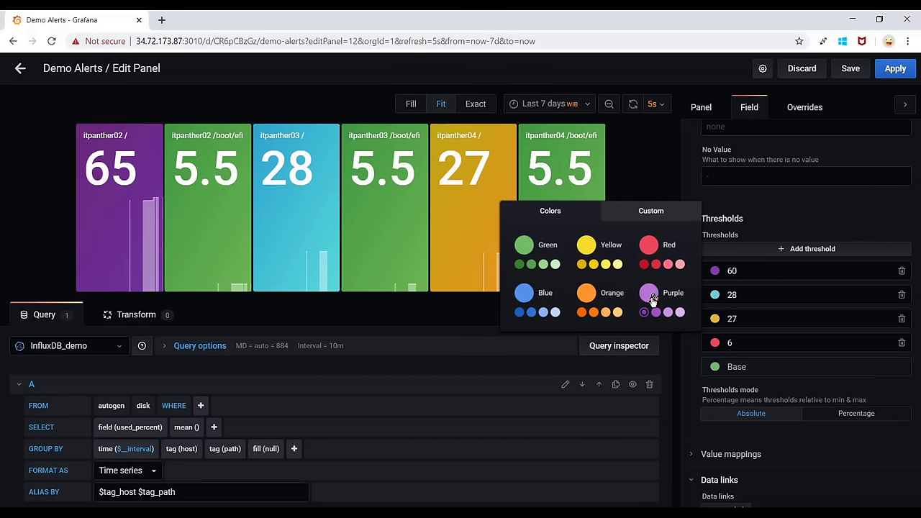
click(659, 212)
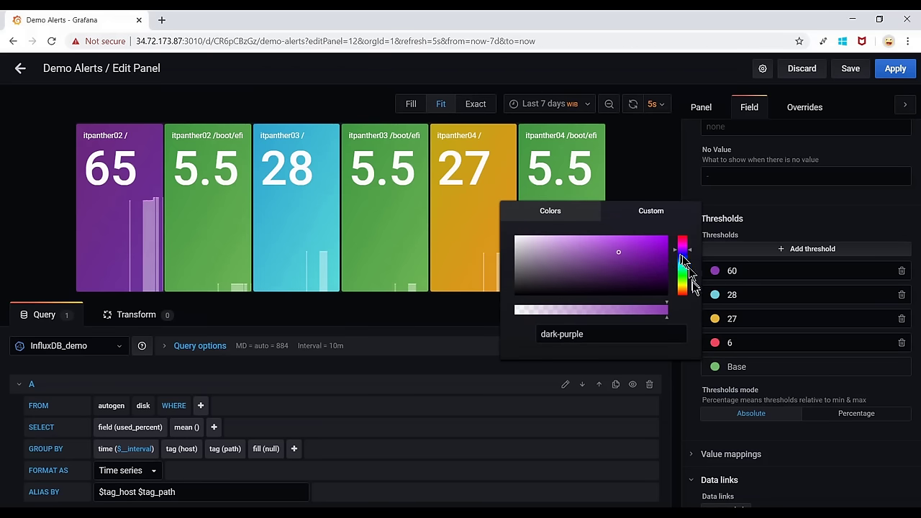
click(570, 217)
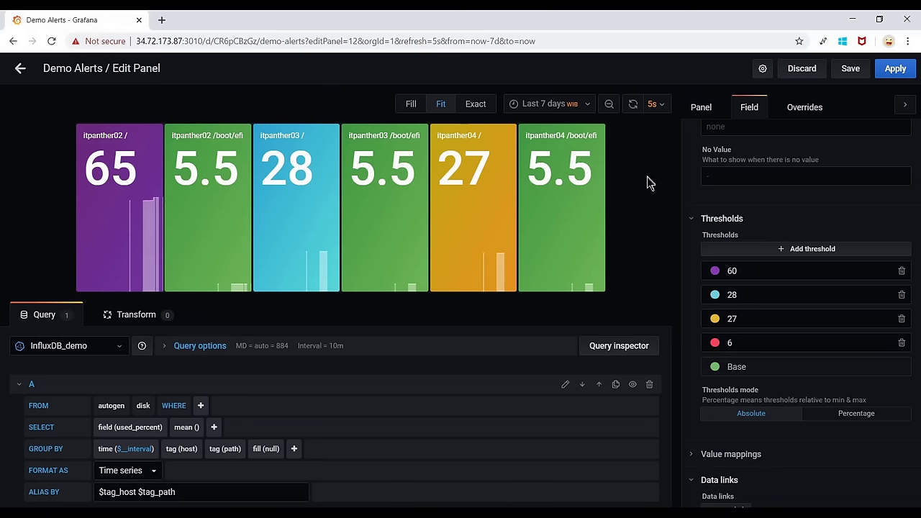
scroll(752, 360, down, 1)
scroll(753, 366, down, 1)
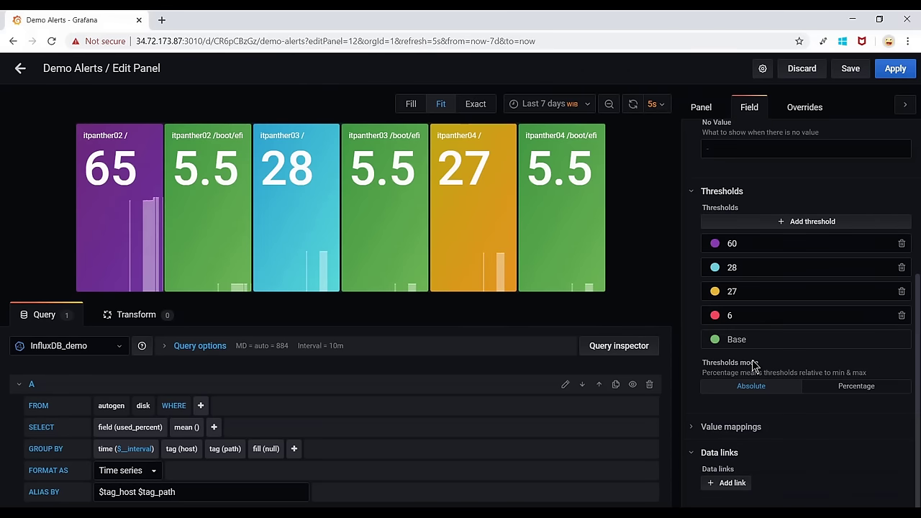
On the Panel tab, try Horizontal and Vertical orientation, then leave it on Auto
click(703, 108)
scroll(796, 224, down, 1)
scroll(798, 229, down, 8)
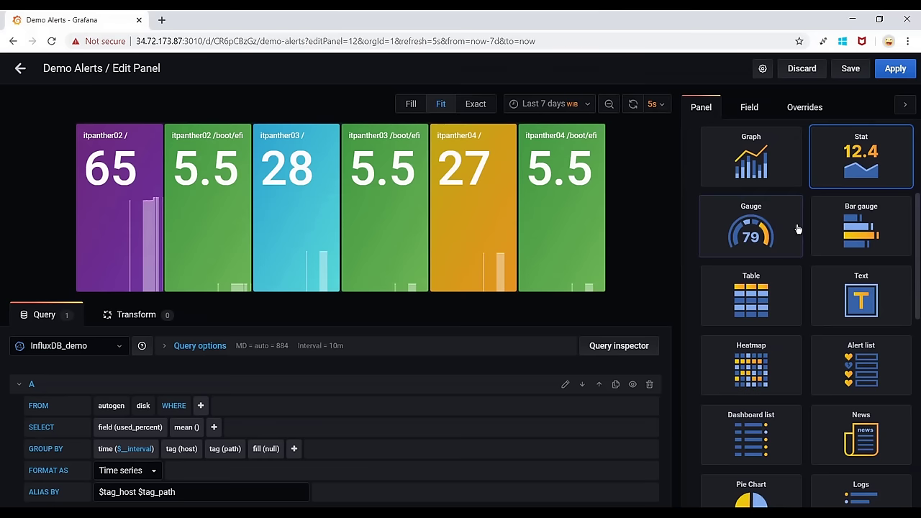
scroll(794, 228, down, 1)
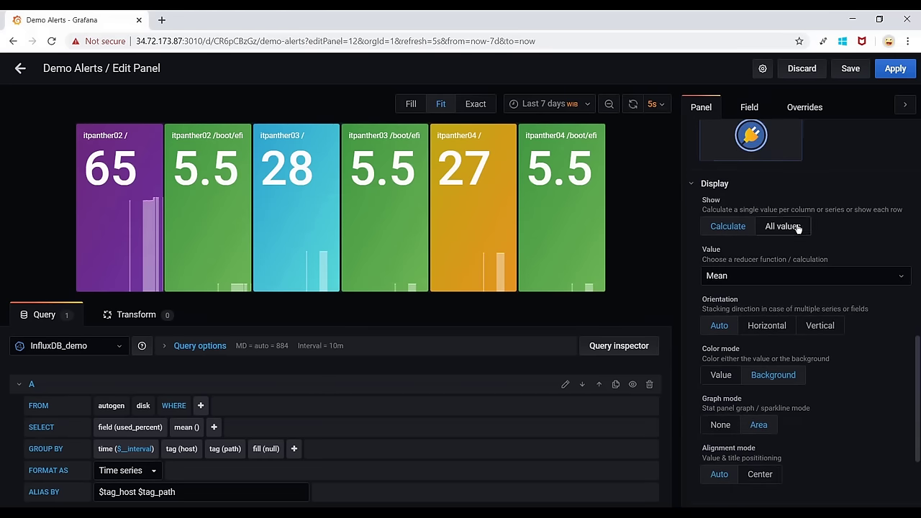
scroll(853, 341, down, 1)
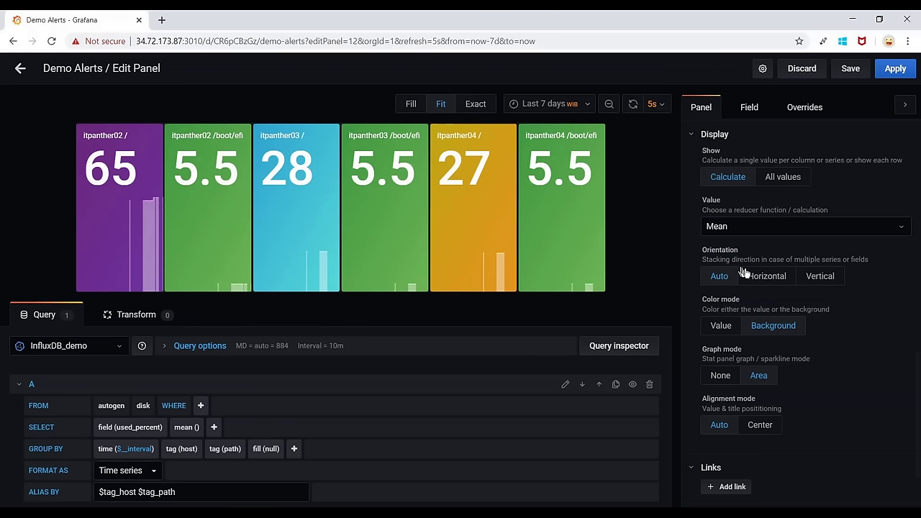
click(767, 279)
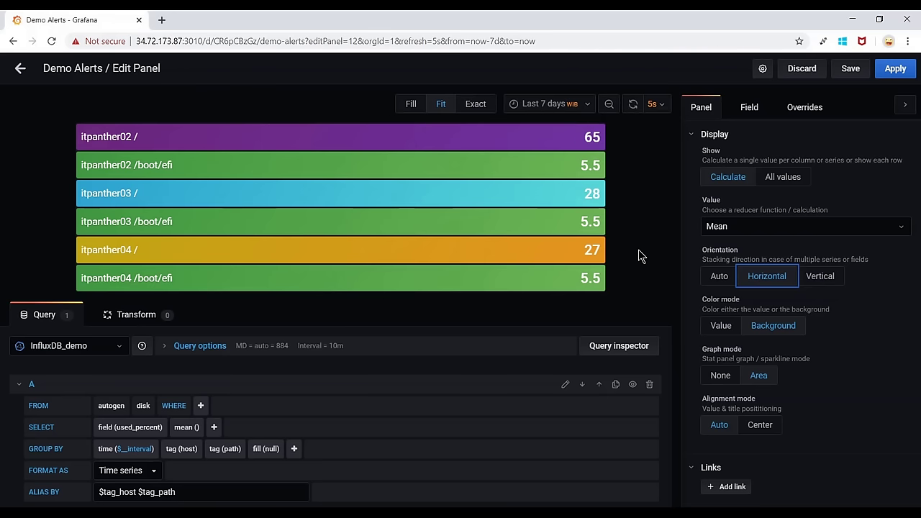
click(824, 281)
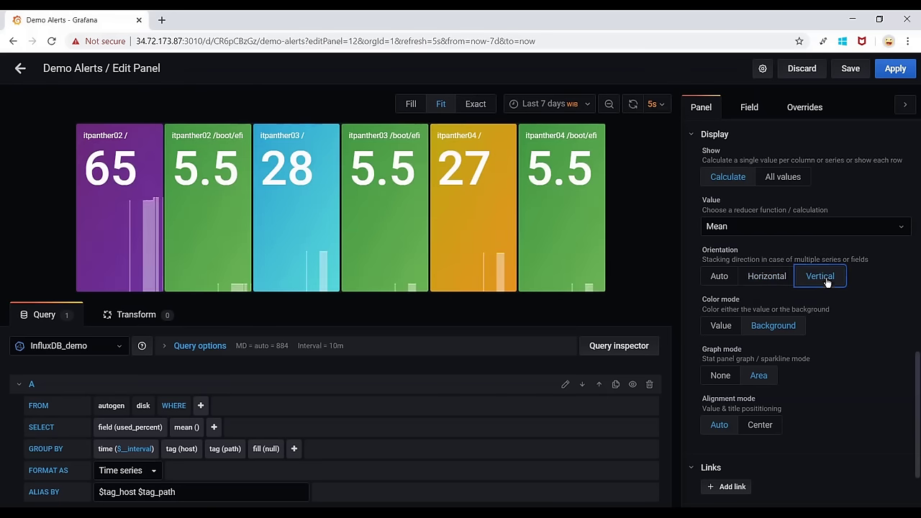
click(720, 281)
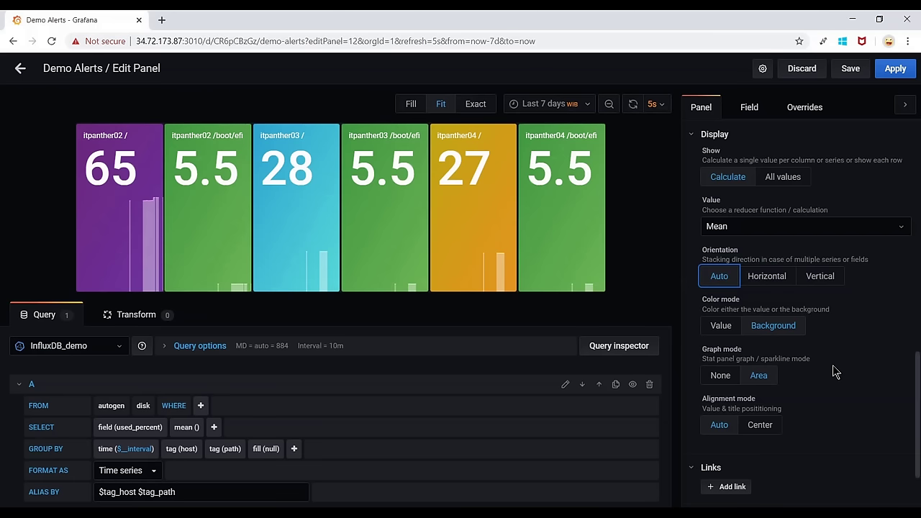
scroll(834, 371, down, 3)
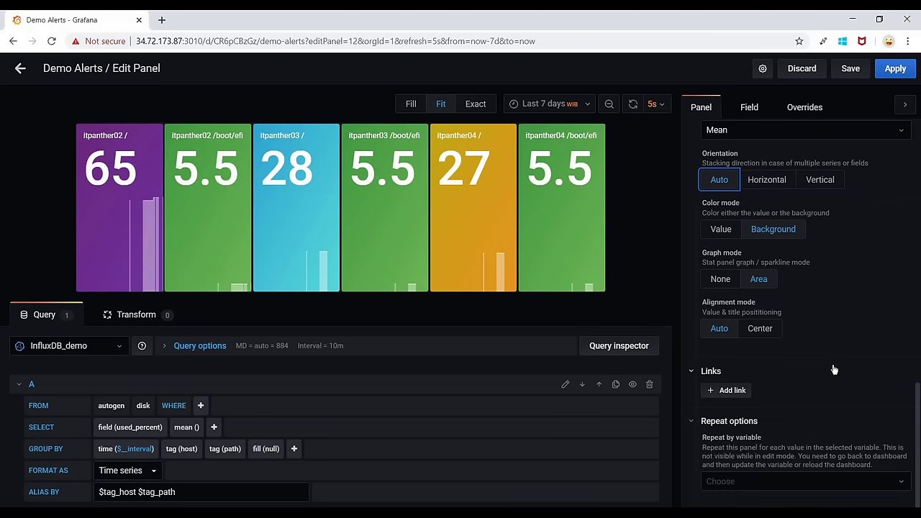
scroll(528, 433, down, 1)
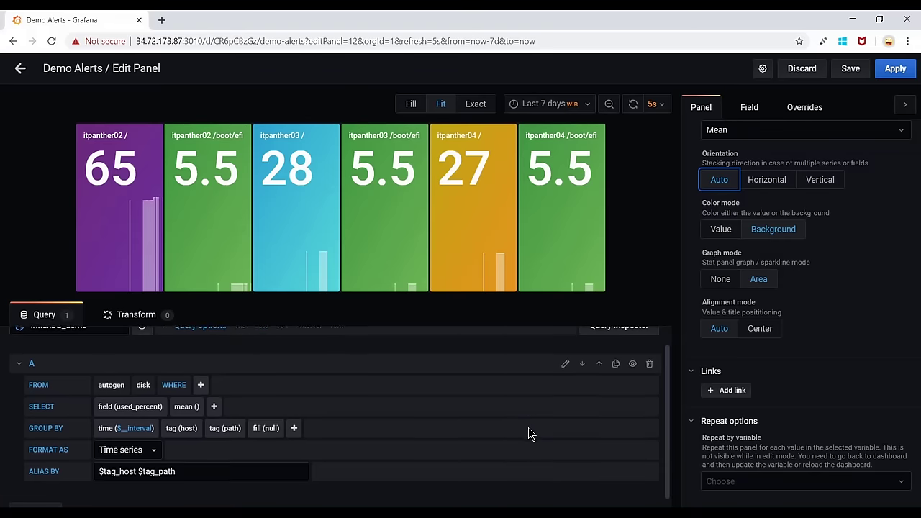
scroll(528, 428, down, 1)
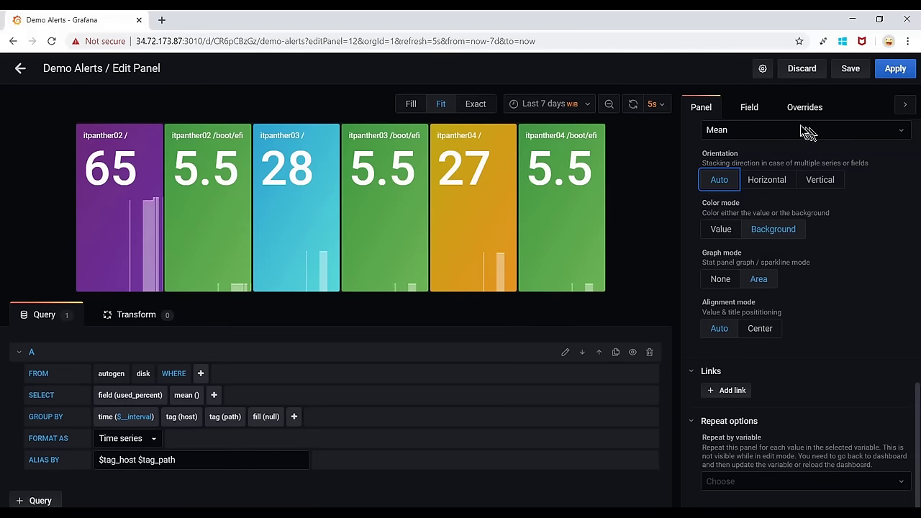
Apply the panel and resize it into one row of six tiles across the left column
click(893, 69)
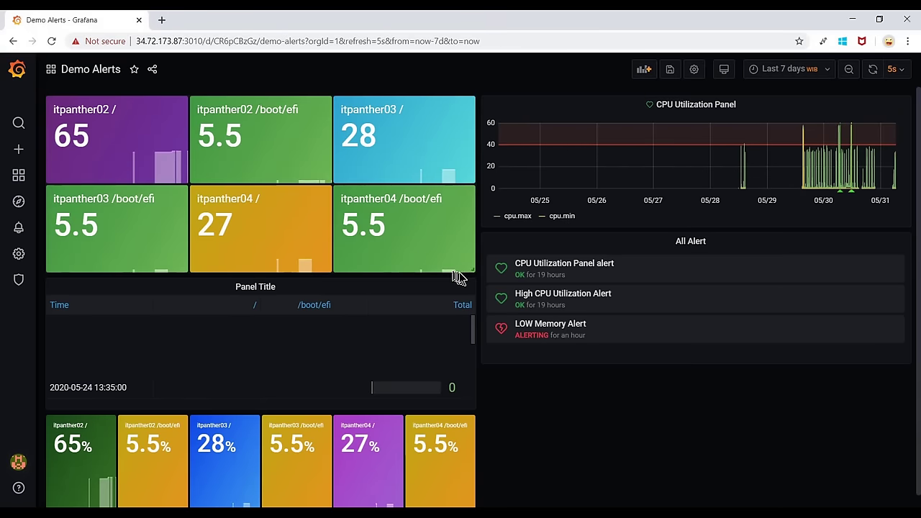
drag(474, 271, 394, 209)
drag(449, 209, 471, 210)
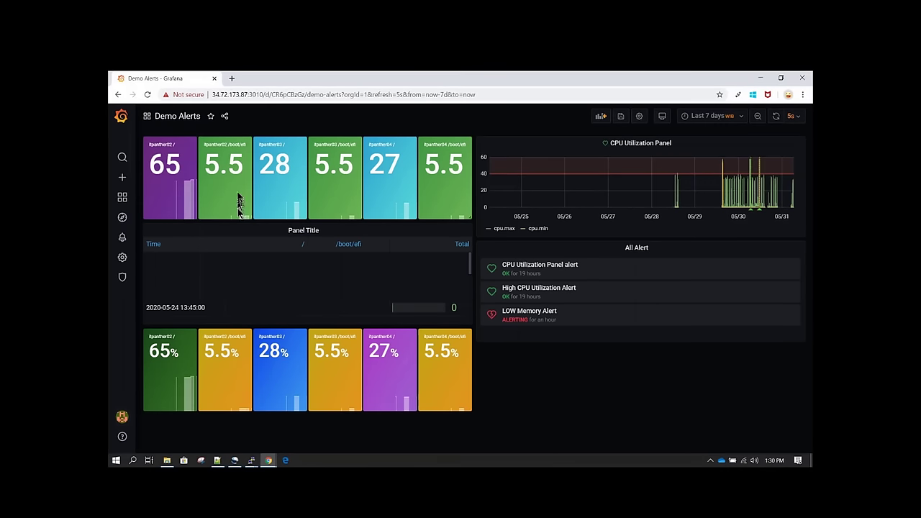
drag(152, 164, 181, 161)
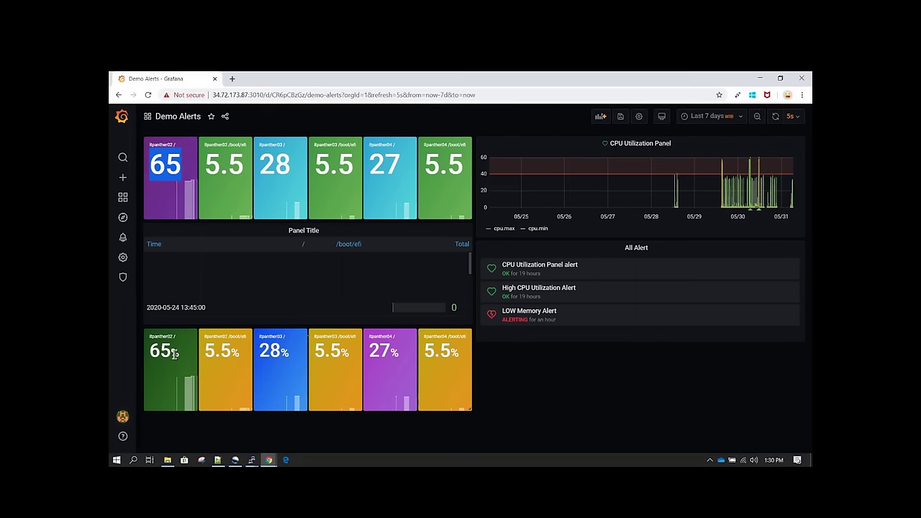
drag(185, 355, 149, 351)
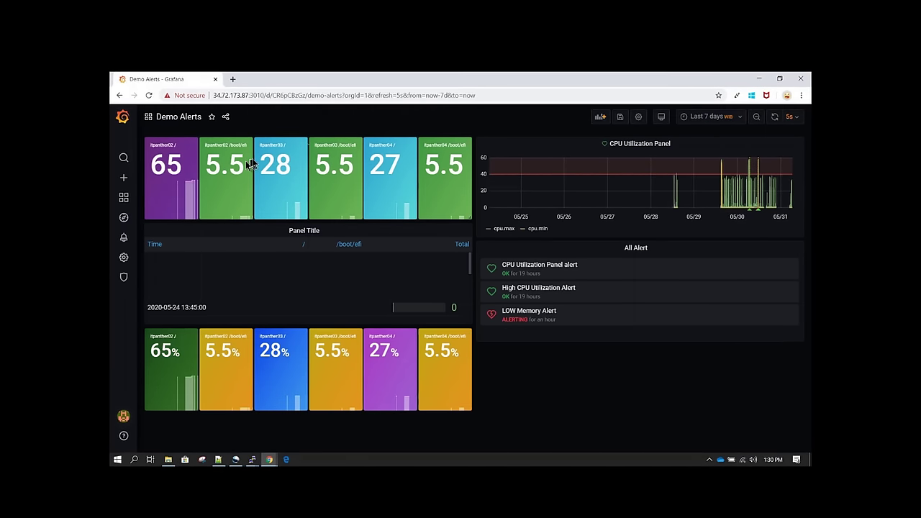
Edit the disk stat panel and set its unit to percent (0-100)
click(309, 142)
click(289, 173)
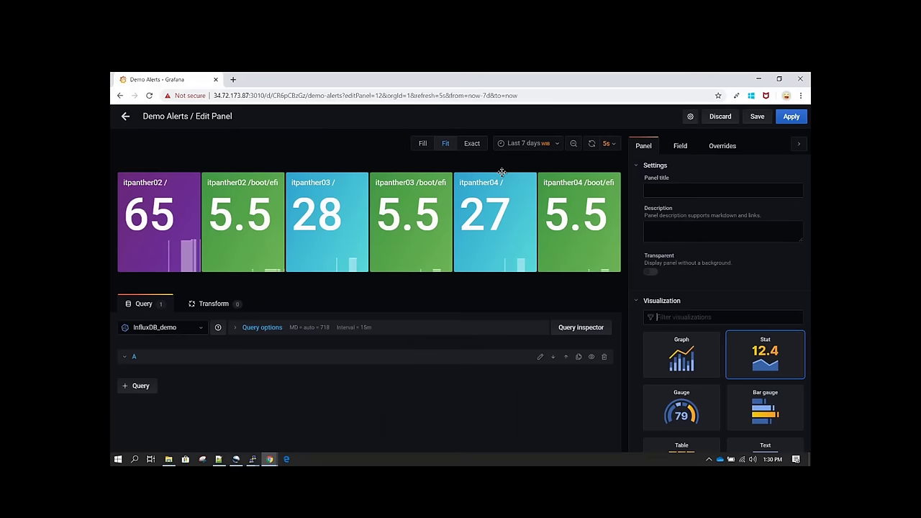
click(681, 148)
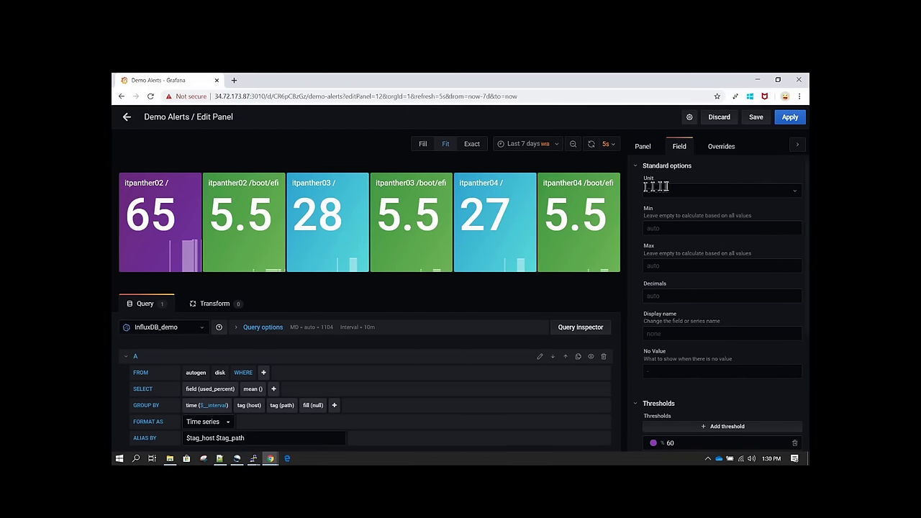
click(692, 191)
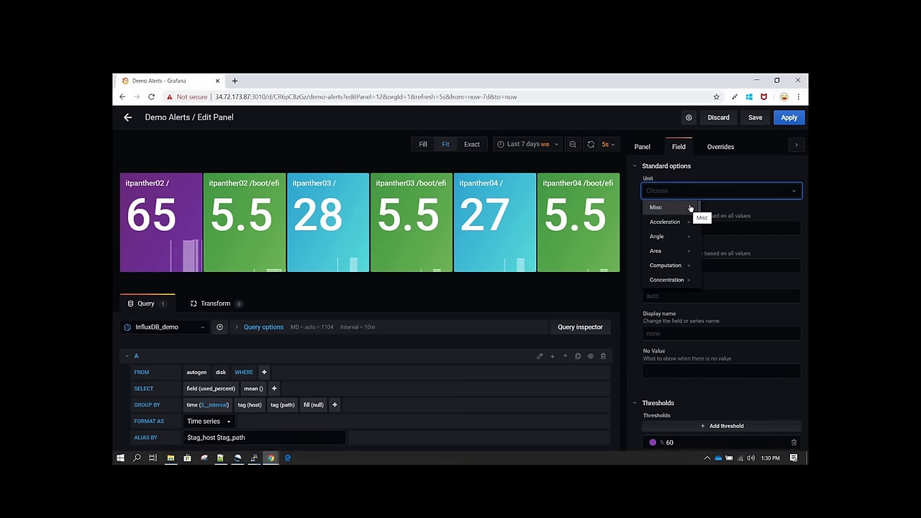
text(per)
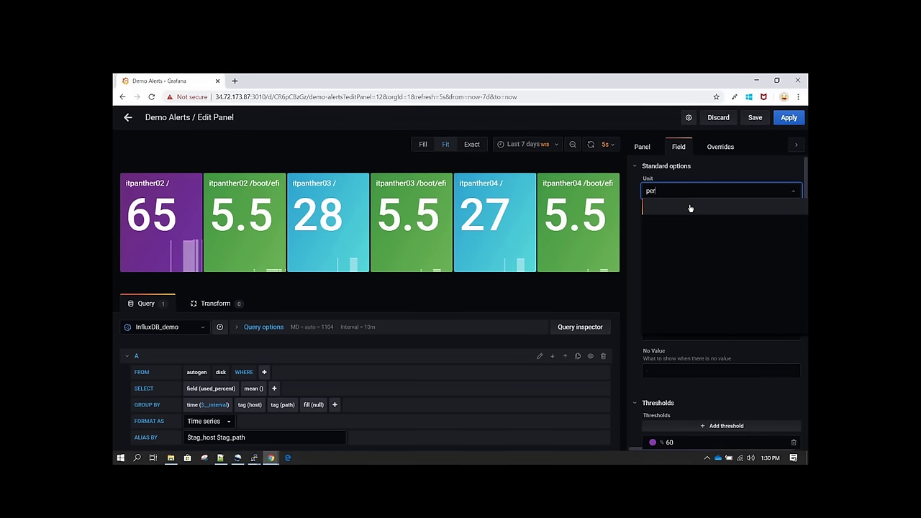
key(BackSpace)
key(BackSpace)
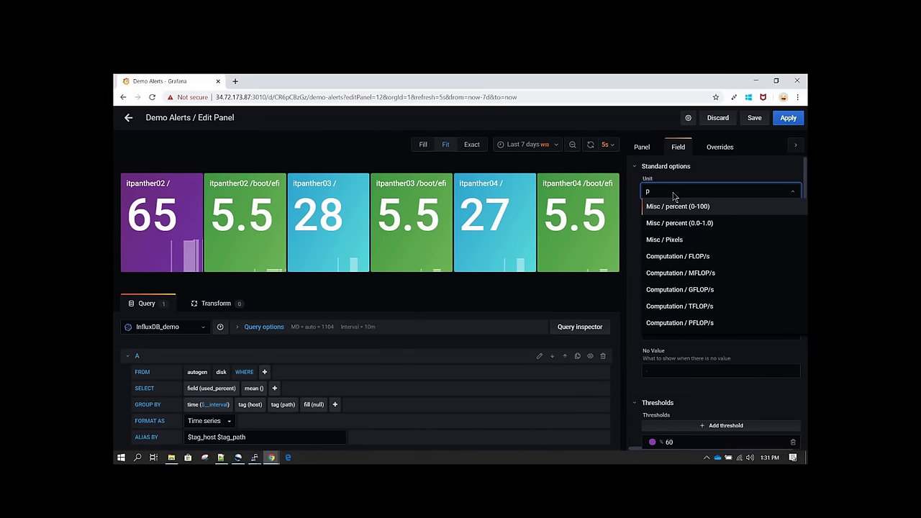
text(er)
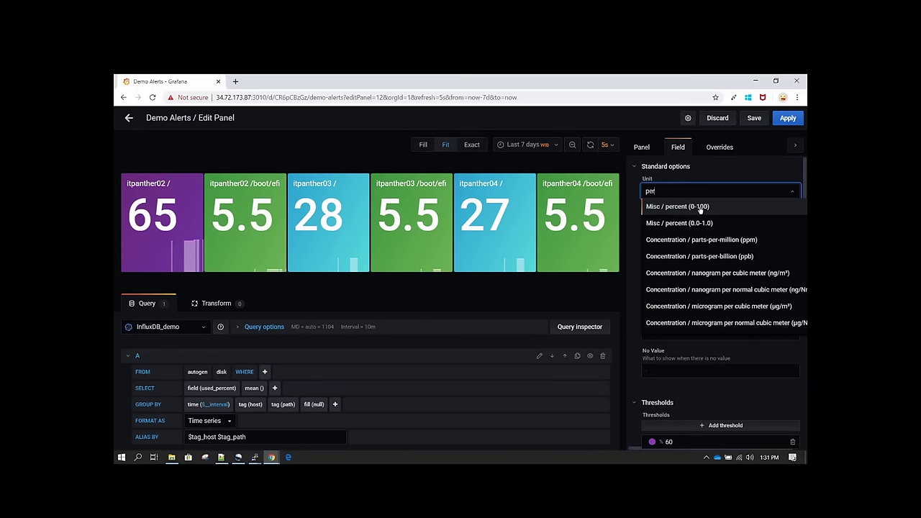
click(700, 209)
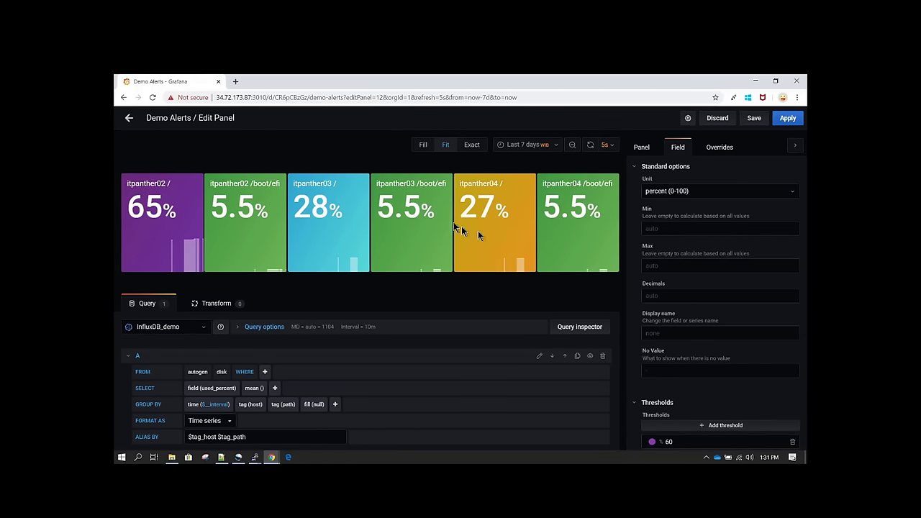
Briefly try the Dollars ($) unit, revert to percent (0-100), then begin saving
click(709, 192)
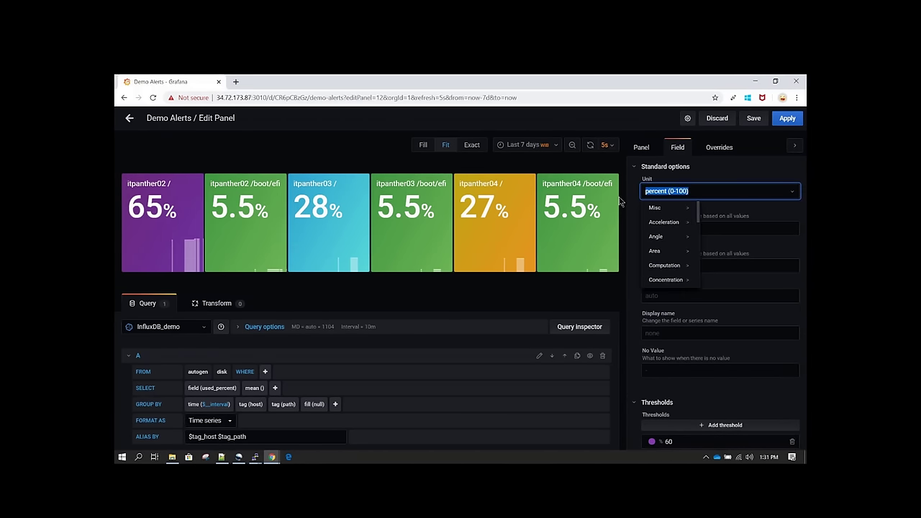
text(curr)
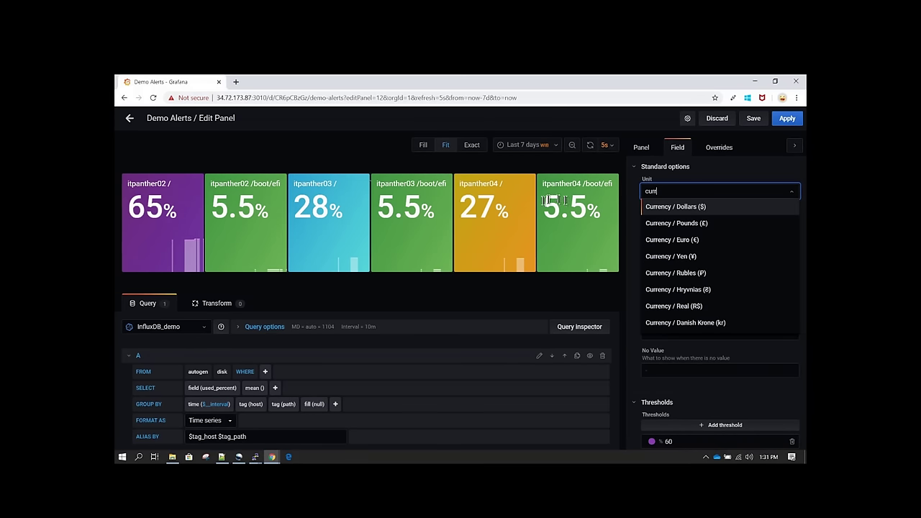
click(705, 208)
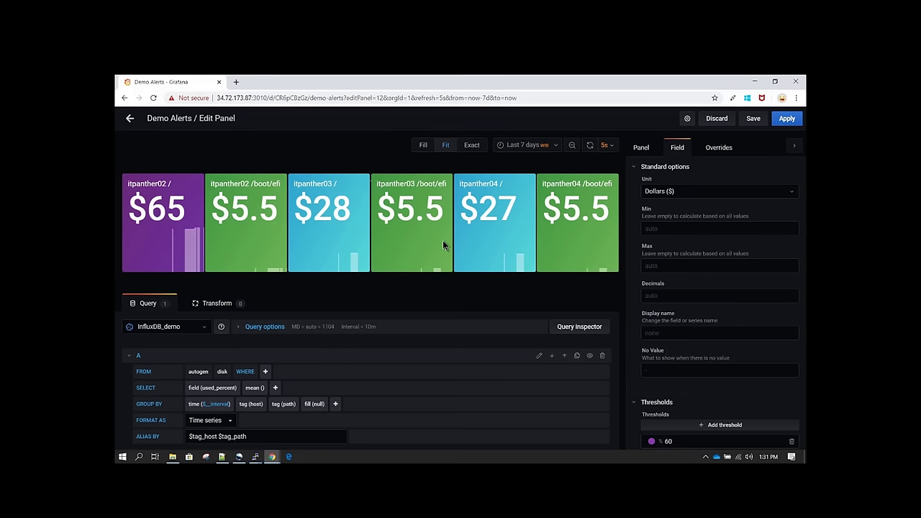
click(694, 193)
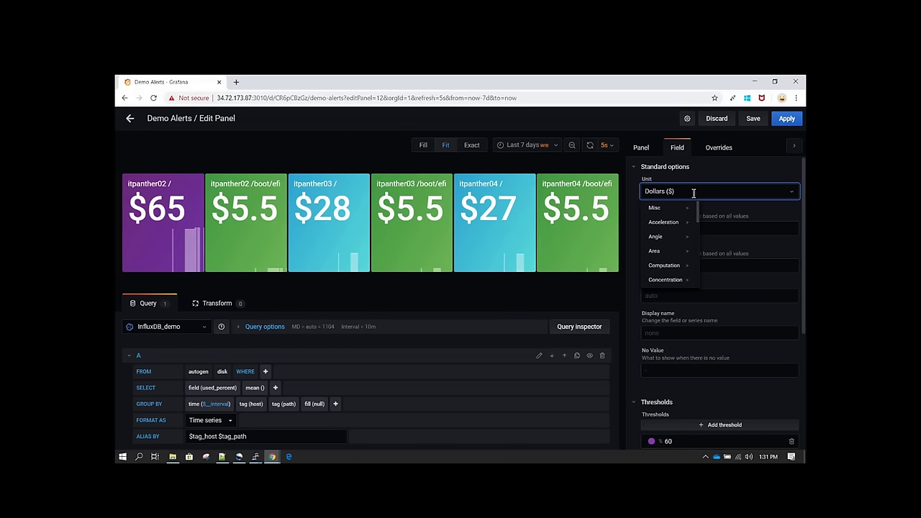
click(695, 194)
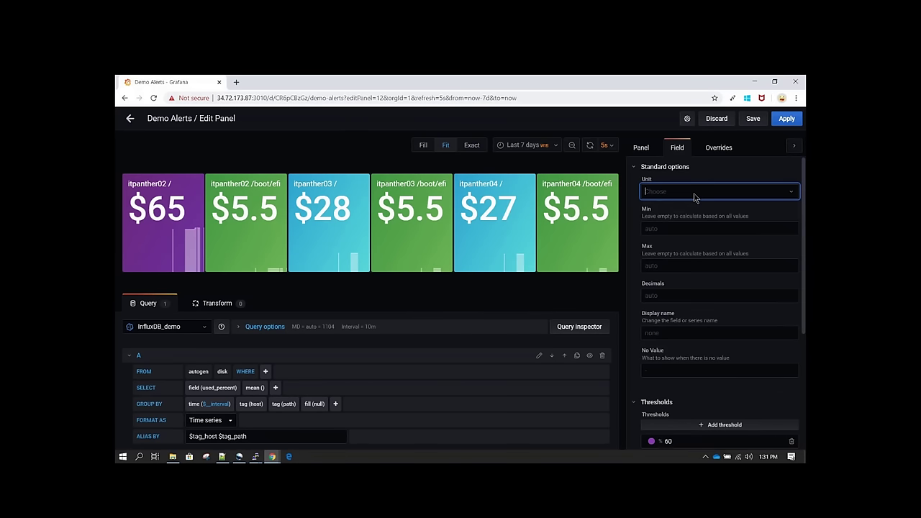
text(per)
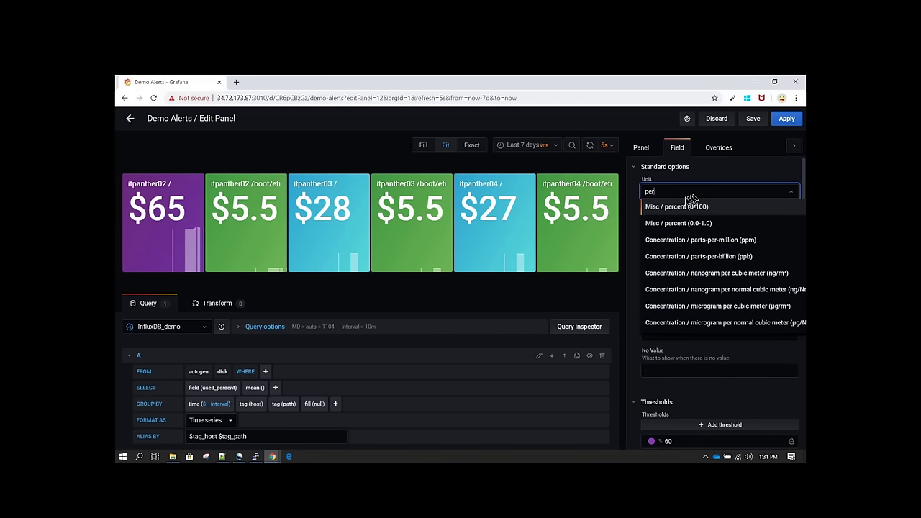
click(677, 207)
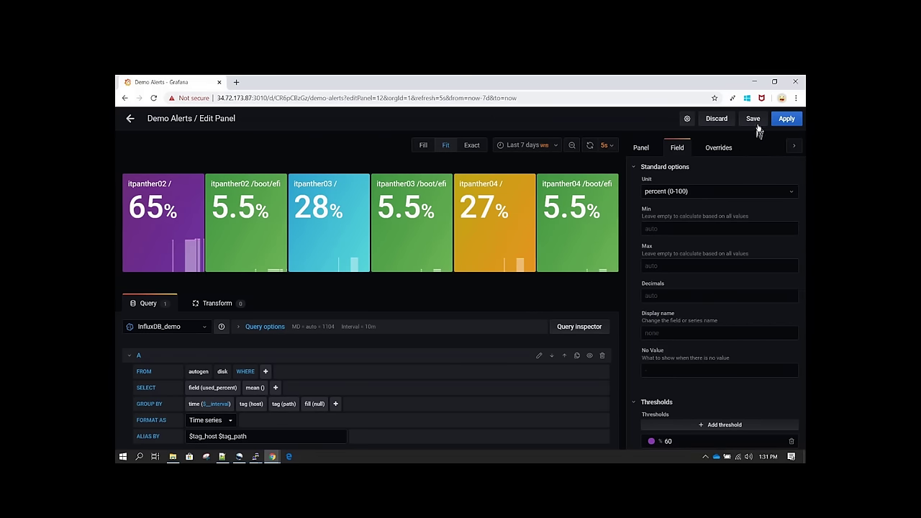
click(754, 119)
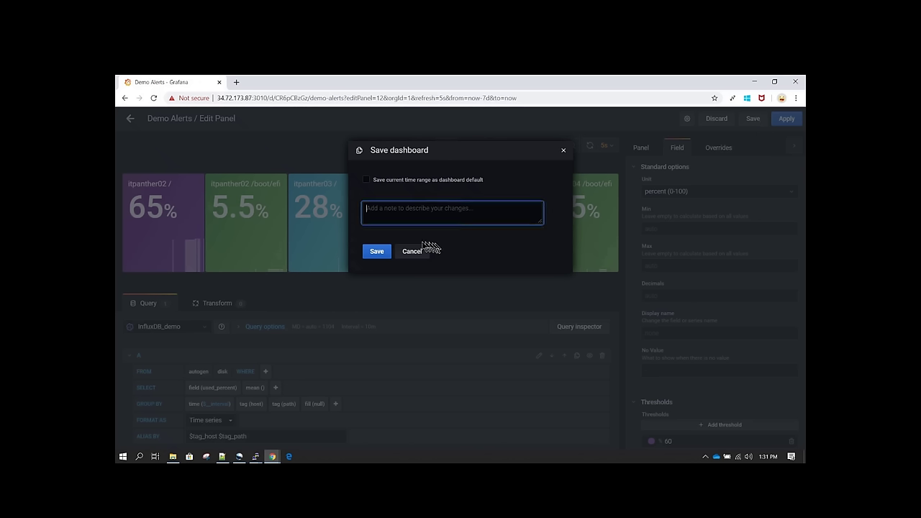
Confirm saving Demo Alerts and zoom the browser out to view the dashboard
click(376, 252)
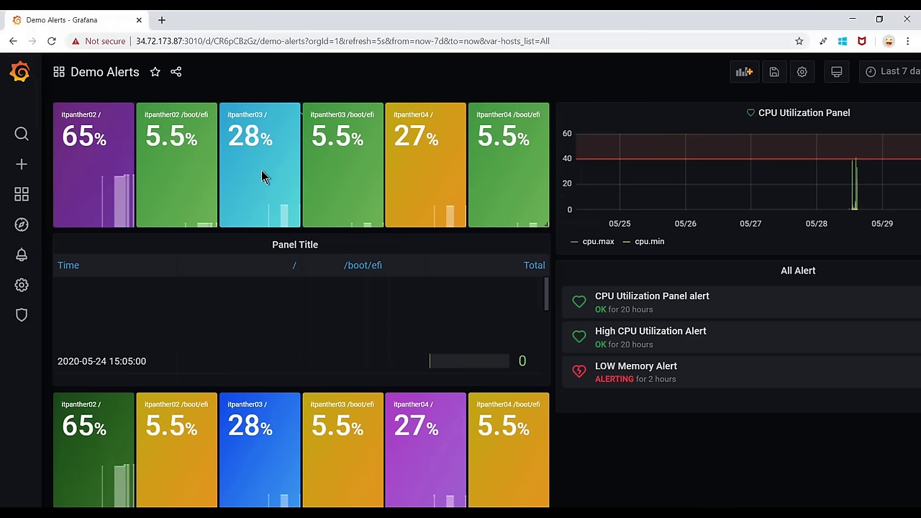
key(ctrl+minus)
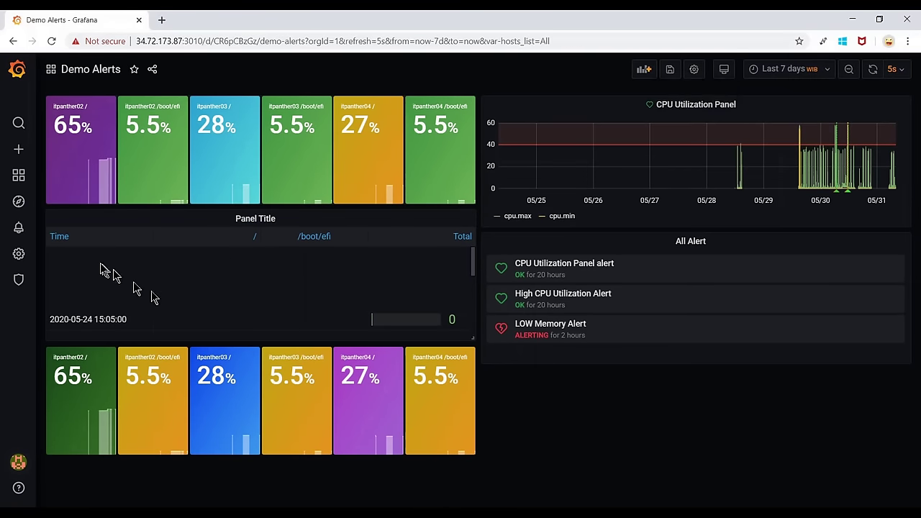
mouse_move(25, 261)
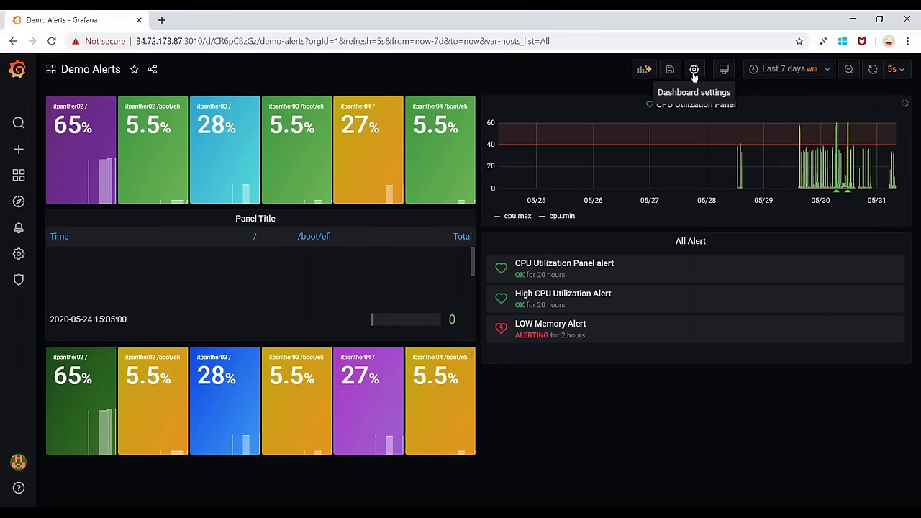
Create a new Query-type dashboard variable named hosts_list, then bring Notepad++ to the front
click(694, 72)
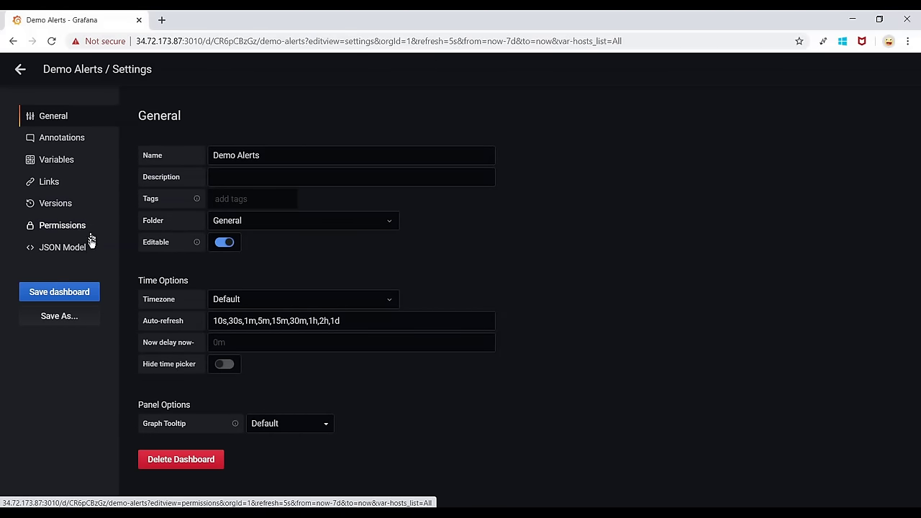
click(57, 163)
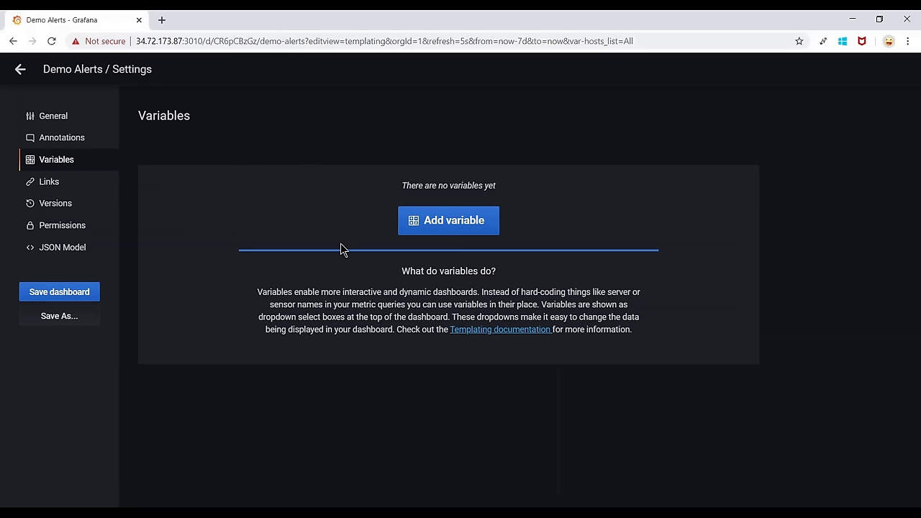
click(456, 228)
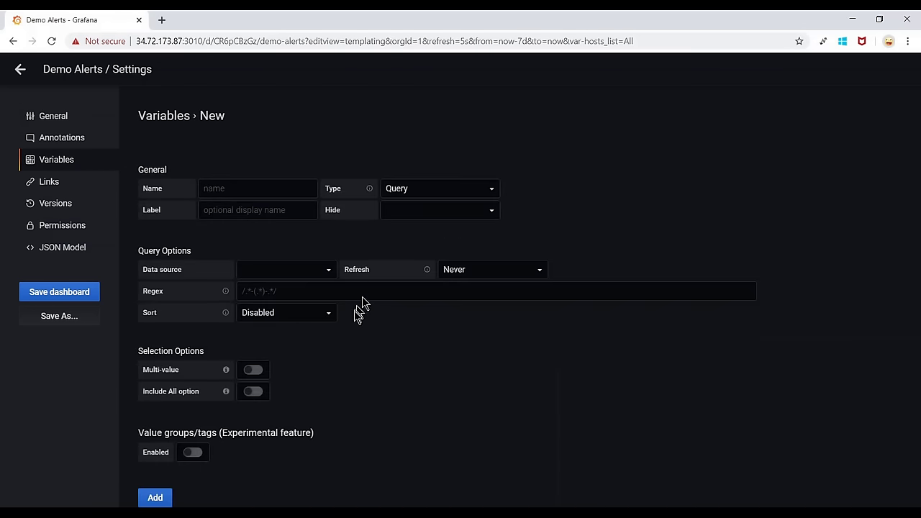
click(276, 190)
text(hosts_)
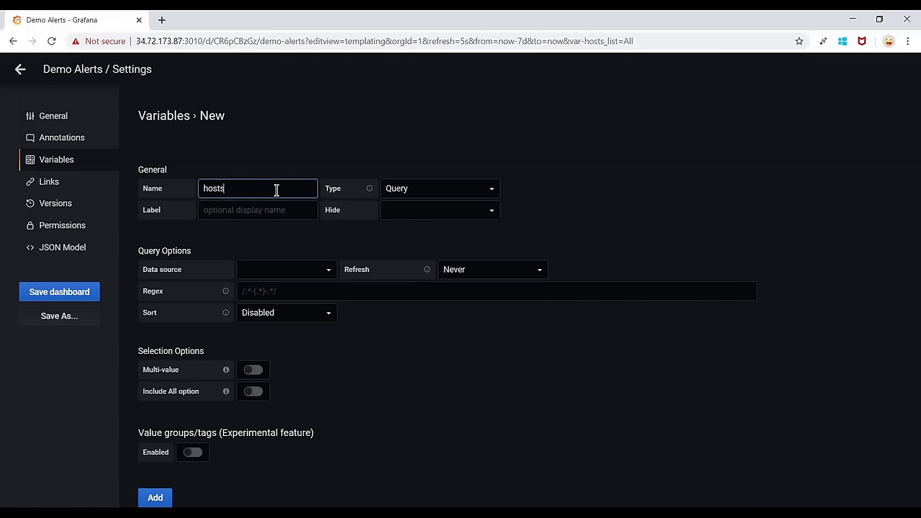
text(list)
click(442, 191)
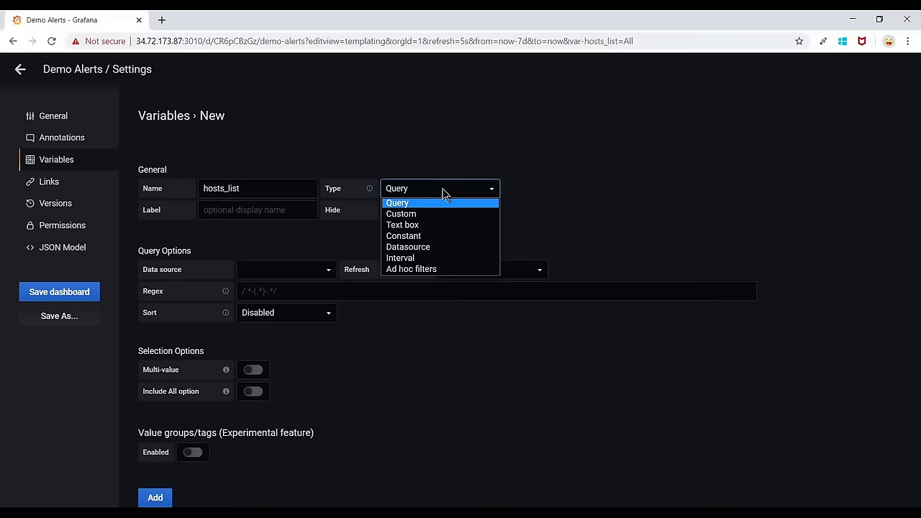
click(443, 190)
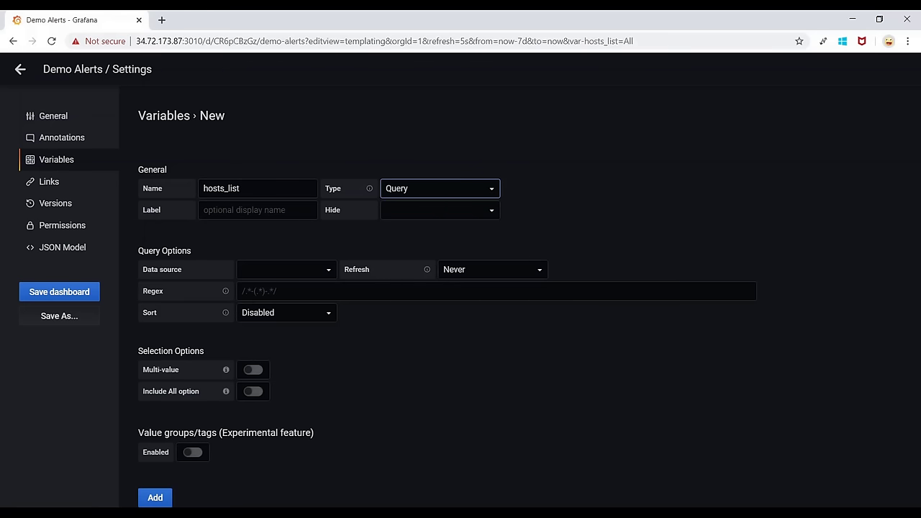
key(alt+Tab)
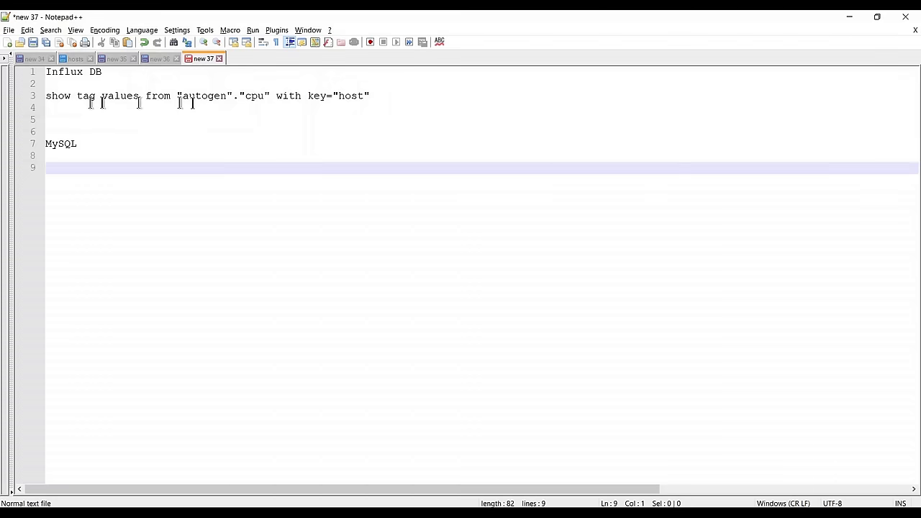
Copy the show tag values query with key="host" from line 3 of the notes
click(374, 97)
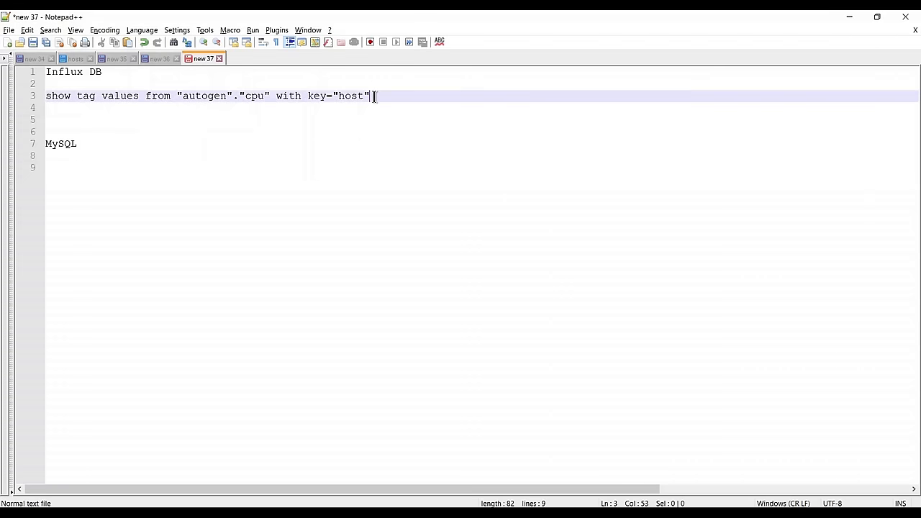
drag(373, 96, 45, 96)
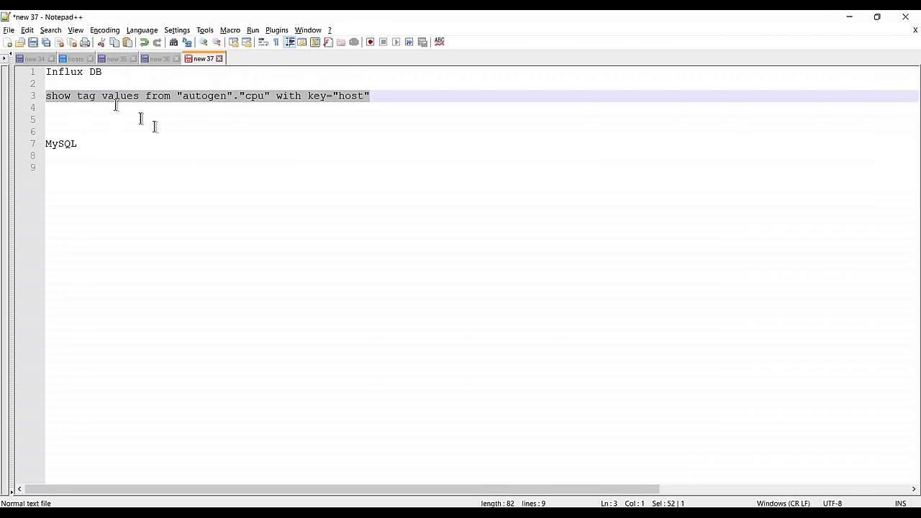
ctrl+scroll(155, 126, up, 1)
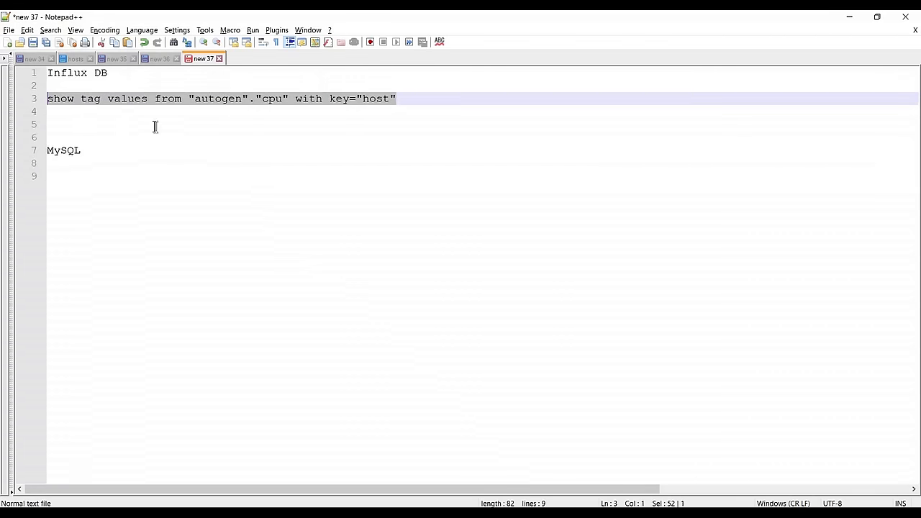
click(127, 99)
click(95, 152)
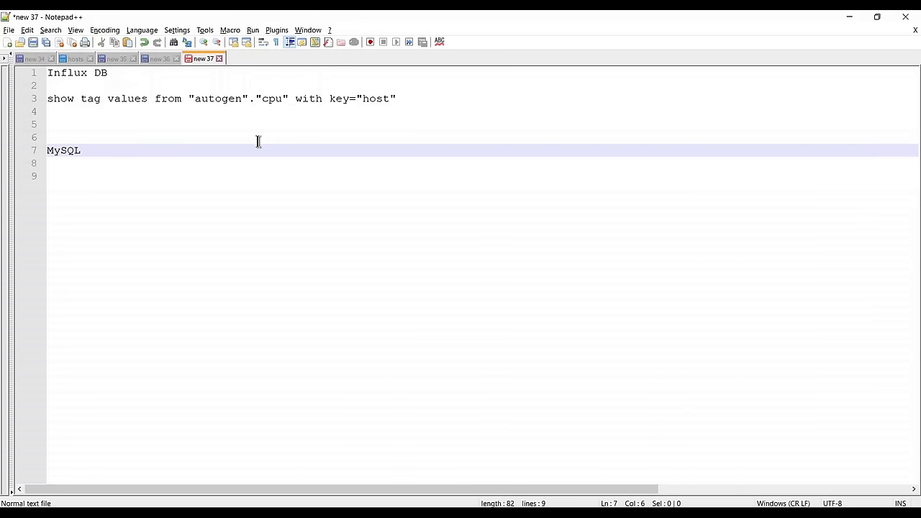
drag(405, 99, 40, 103)
right_click(93, 102)
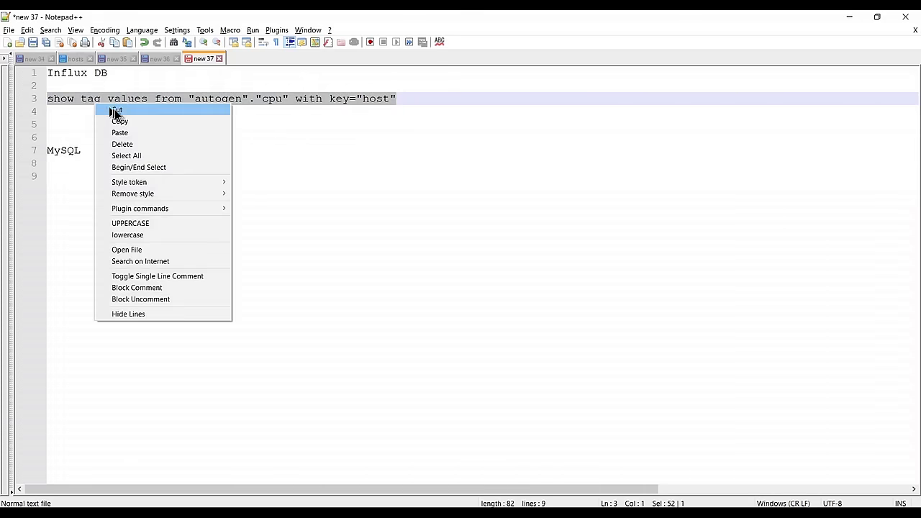
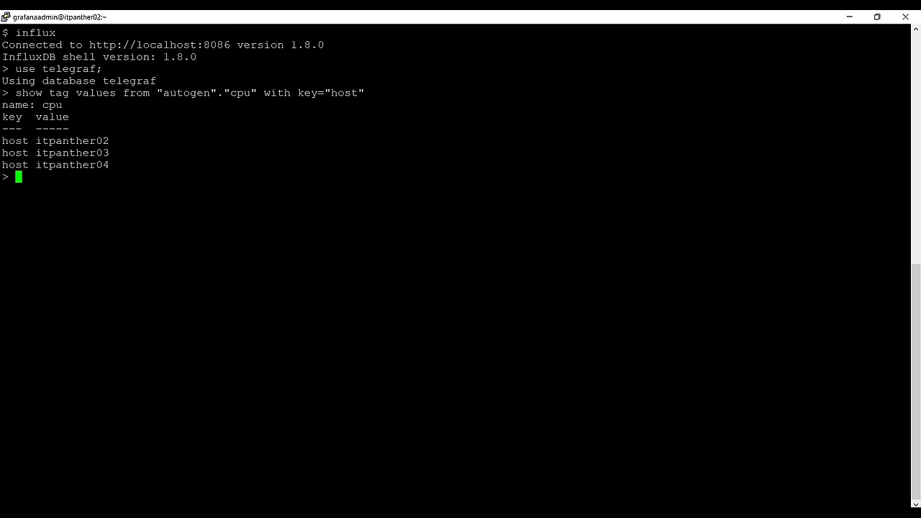
Return to the Grafana window showing the new hosts_list variable page
key(alt+Tab)
scroll(469, 361, down, 1)
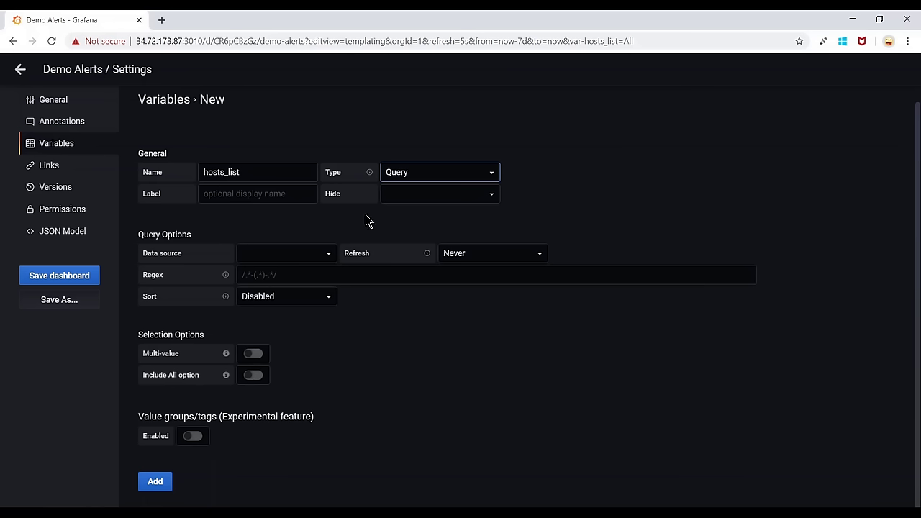
Set the hosts_list variable's data source to InfluxDB_demo
click(331, 255)
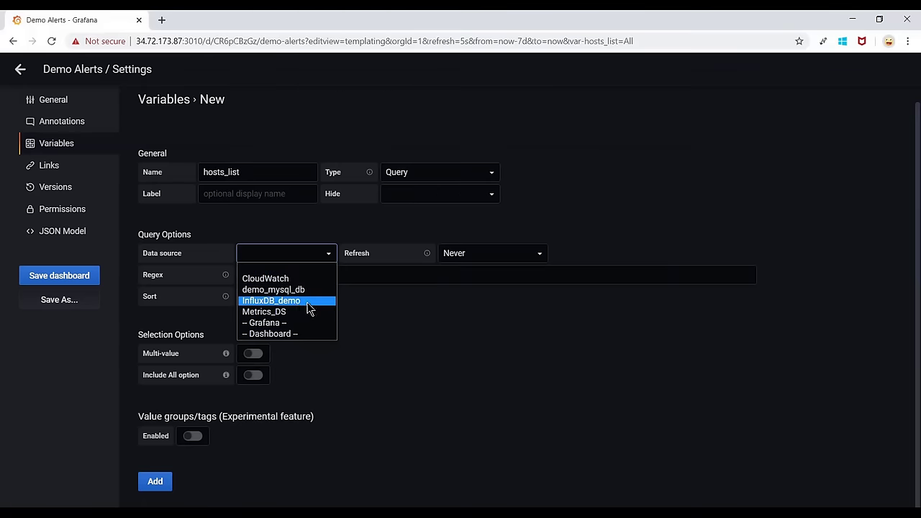
click(308, 303)
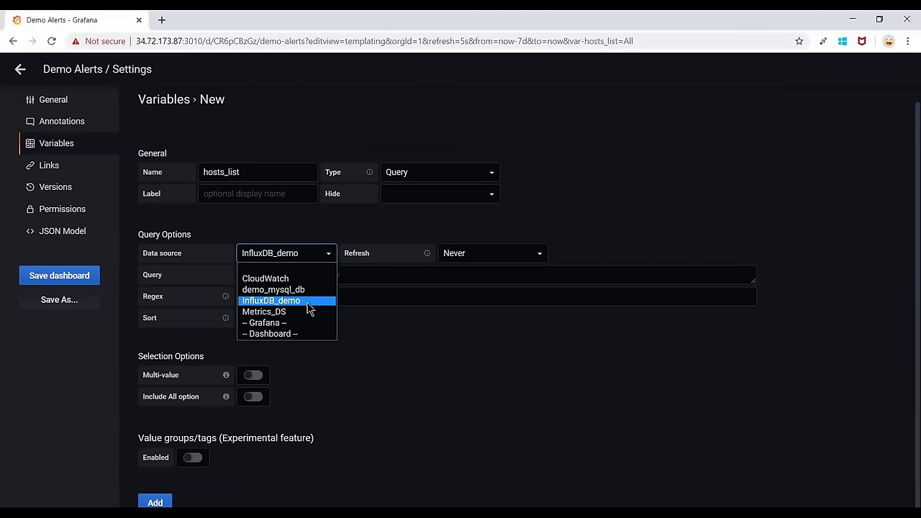
click(376, 278)
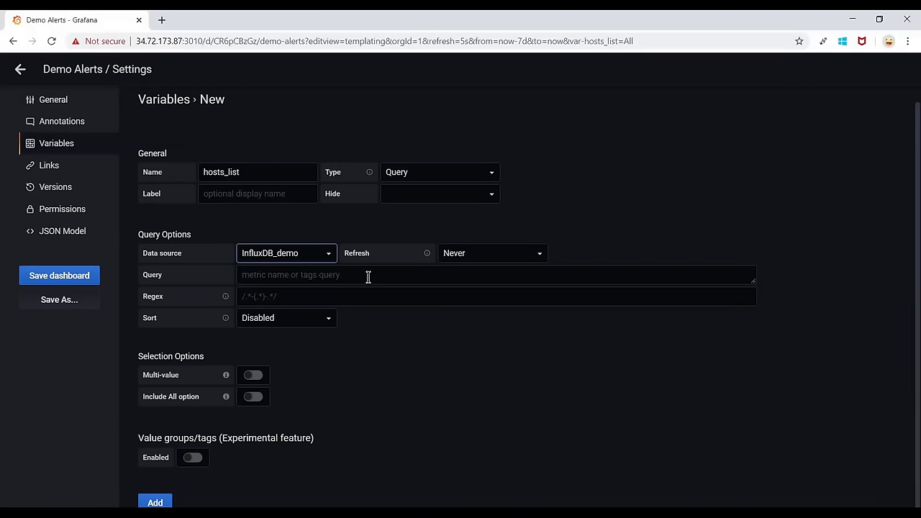
Paste the host tag-values query and check that the preview matches PuTTY's itpanther02–04
click(367, 277)
text(show tag values from "autogen"."cpu" with key="host")
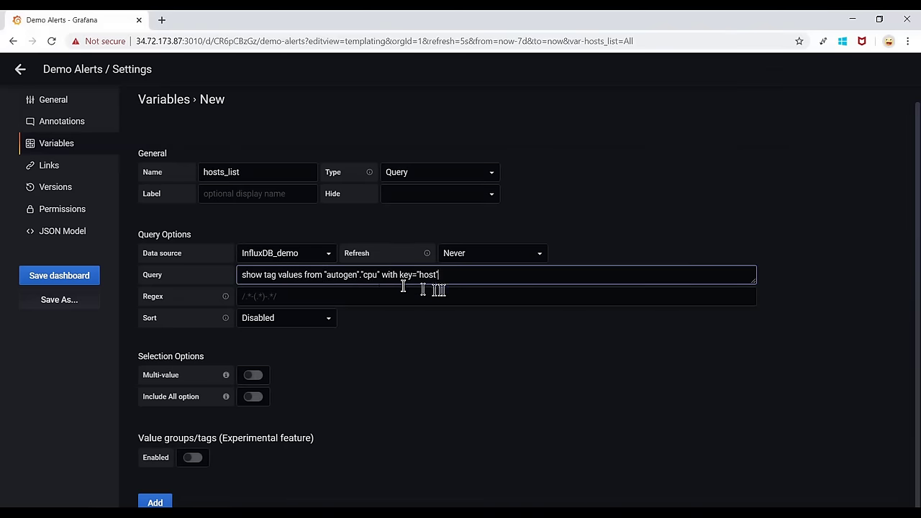
scroll(460, 373, down, 1)
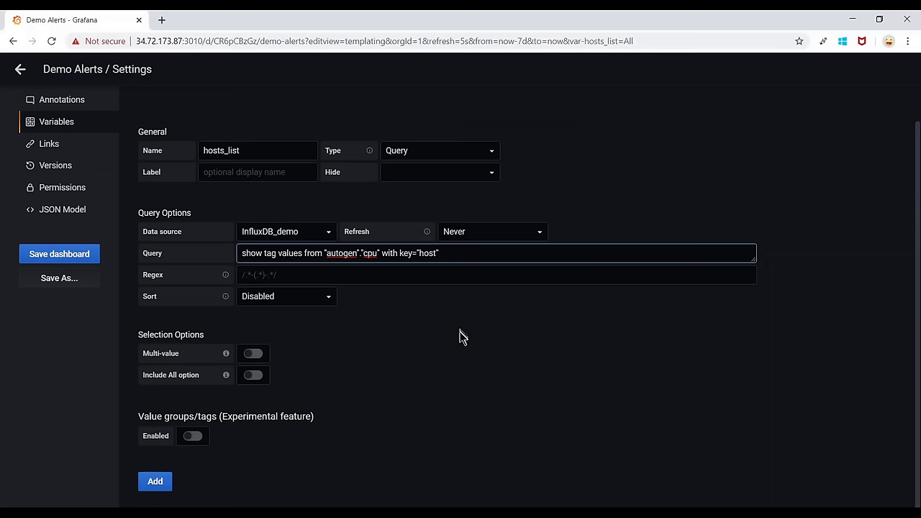
click(461, 339)
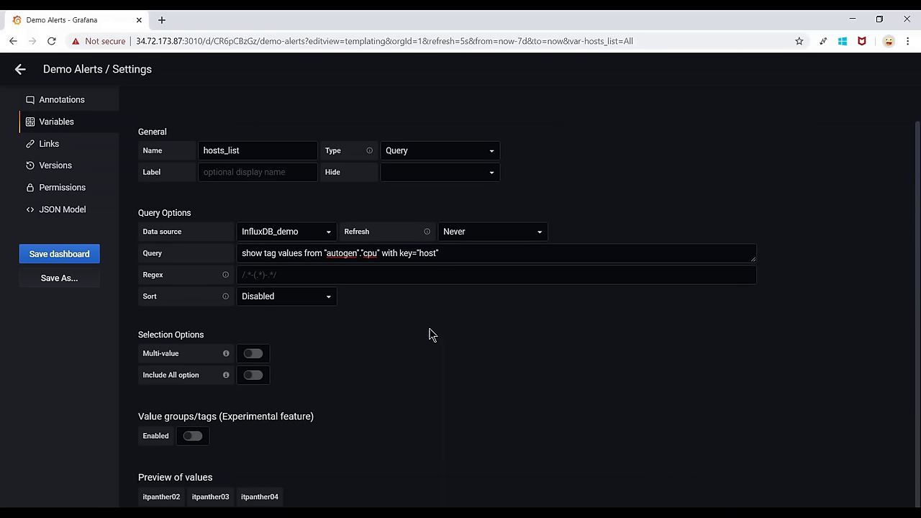
scroll(444, 309, down, 2)
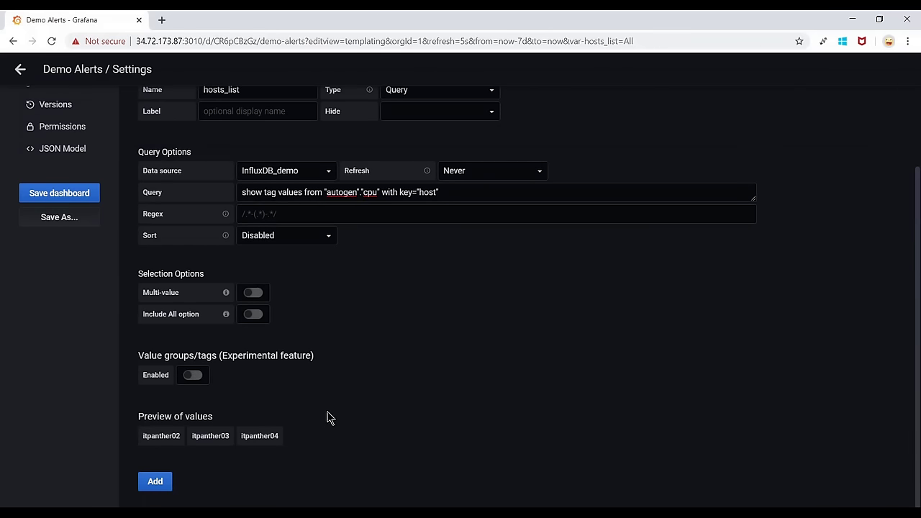
click(243, 514)
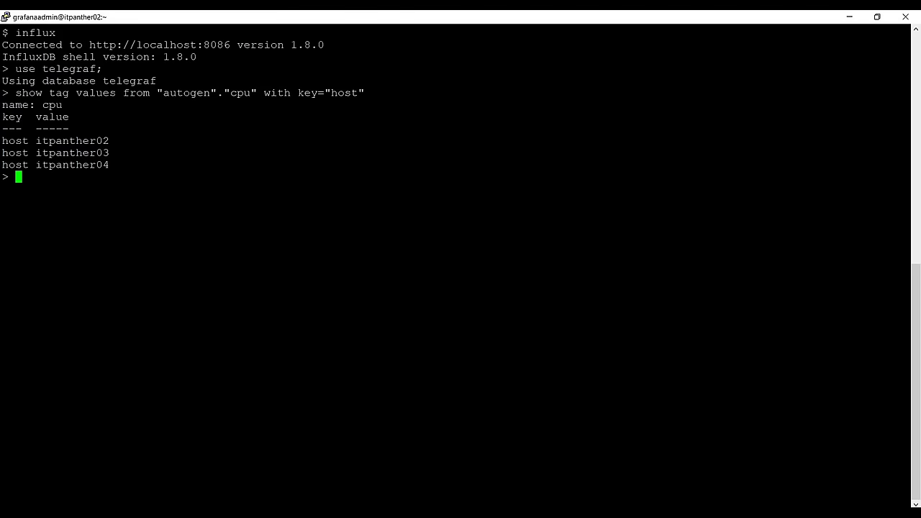
click(215, 513)
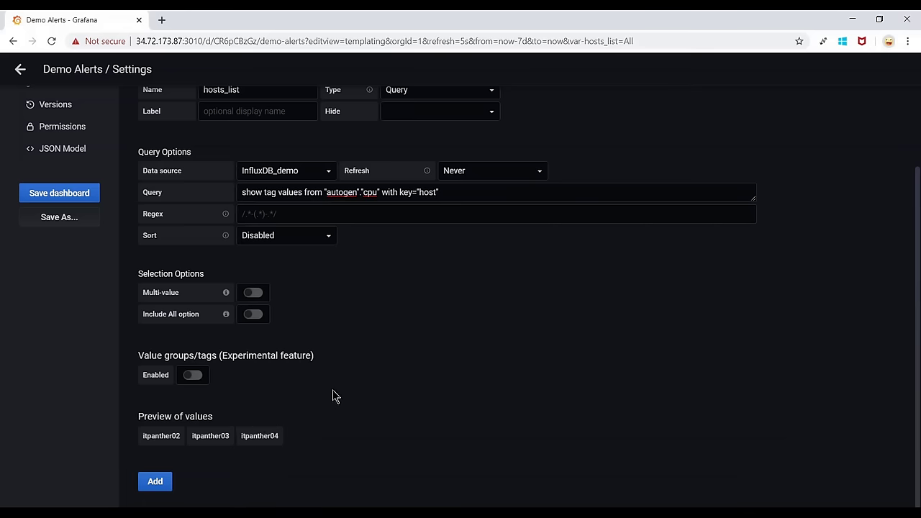
Save the Demo Alerts dashboard with the hosts_list variable and go back to the dashboard
scroll(335, 396, up, 2)
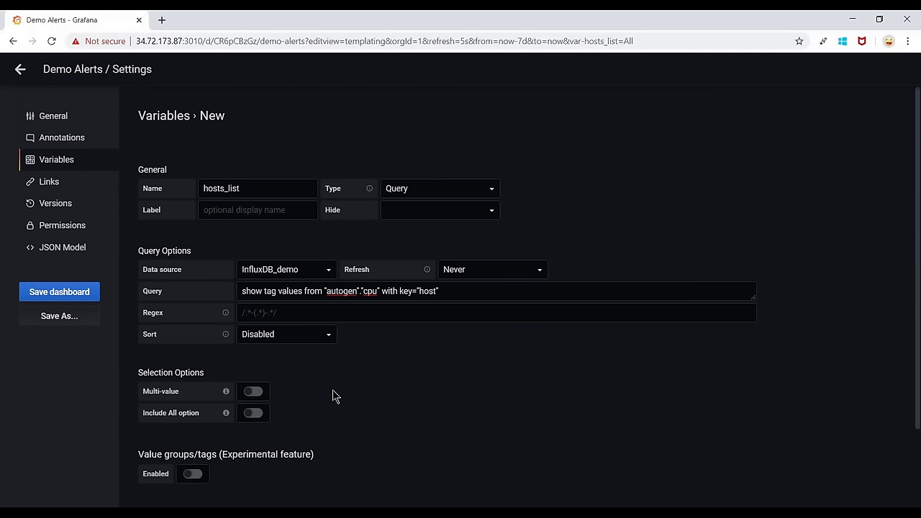
scroll(334, 395, down, 2)
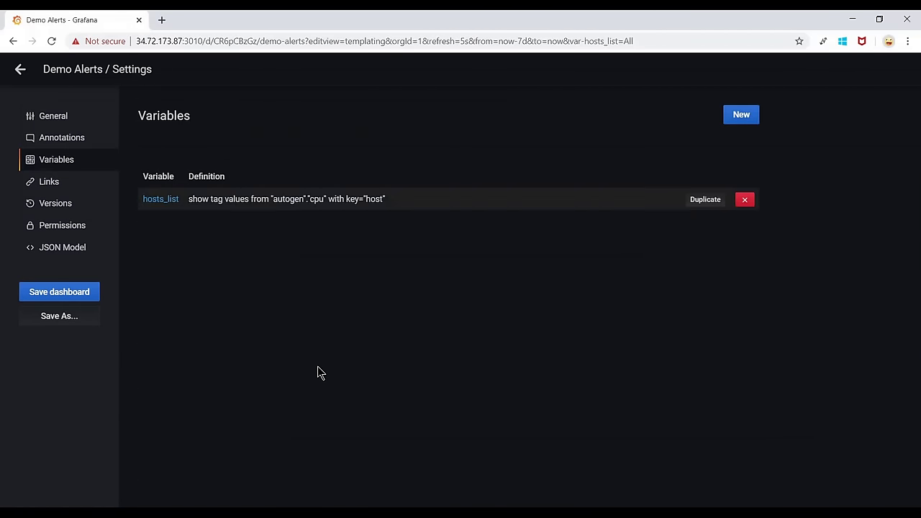
click(69, 298)
click(349, 259)
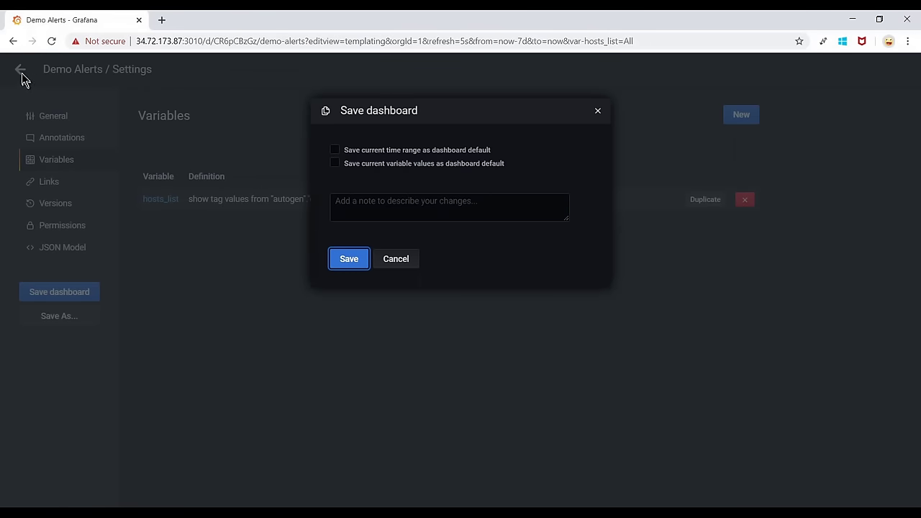
key(Return)
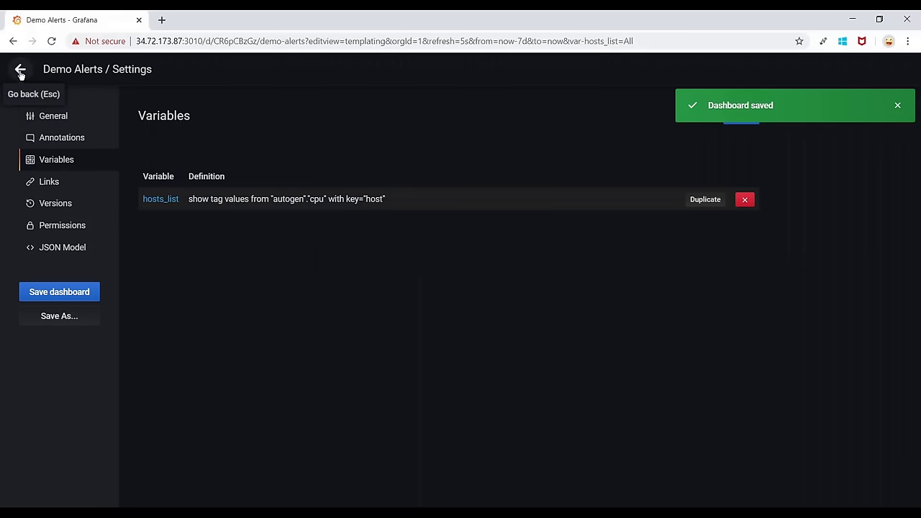
click(21, 72)
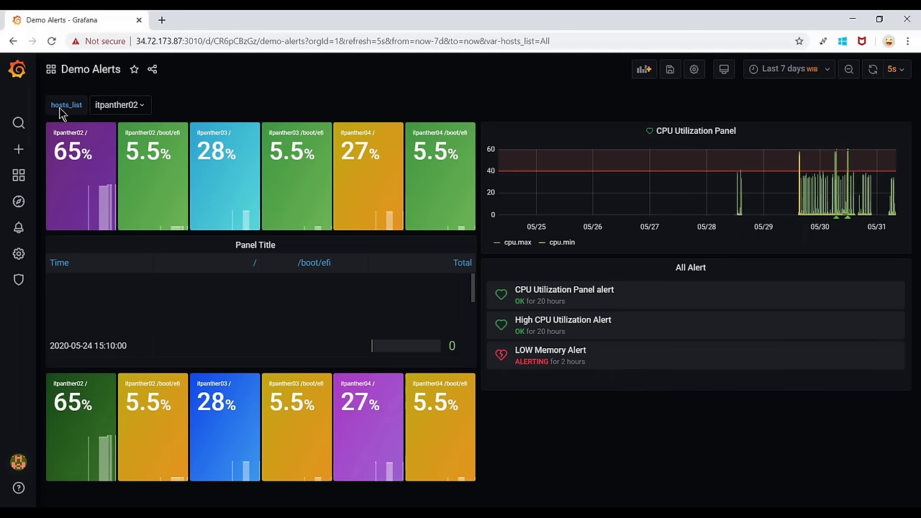
Switch the hosts_list dropdown from itpanther02 to itpanther03
click(140, 107)
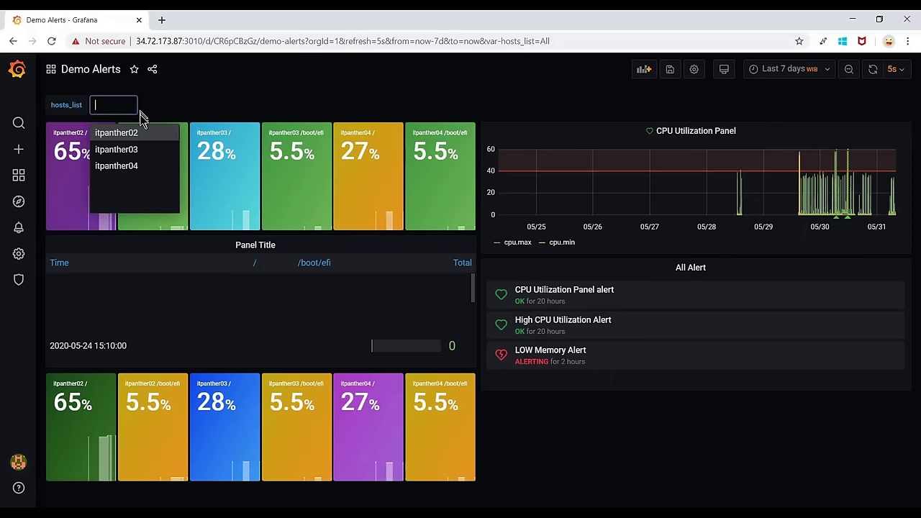
click(127, 151)
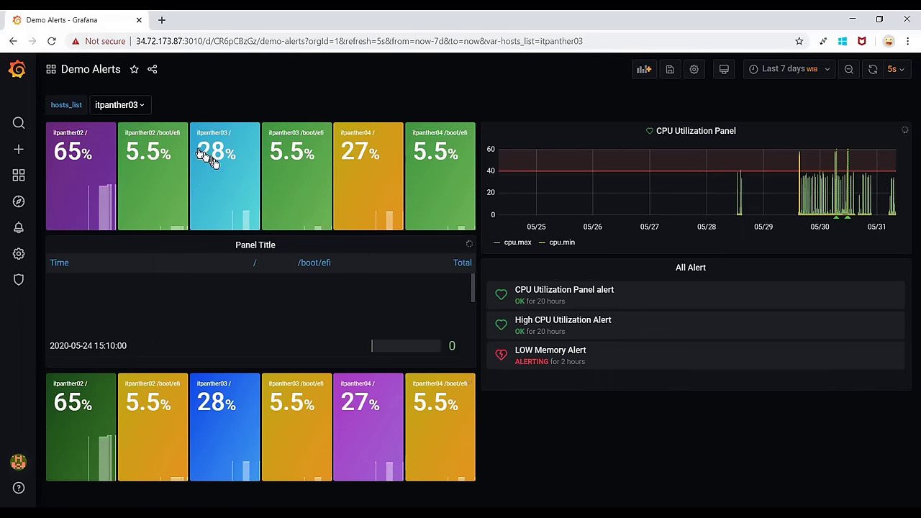
click(262, 116)
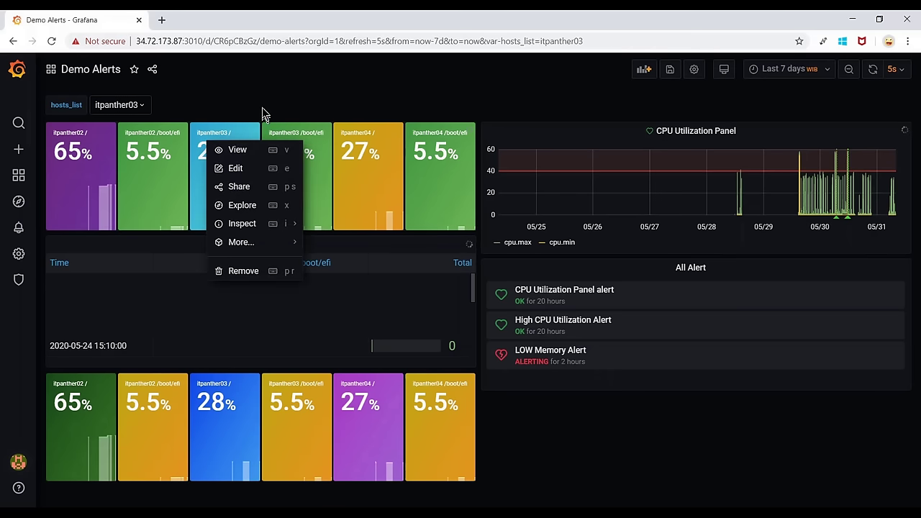
Add a WHERE host =~ /^$hosts_list$/ filter to the disk stat panel's query
click(238, 170)
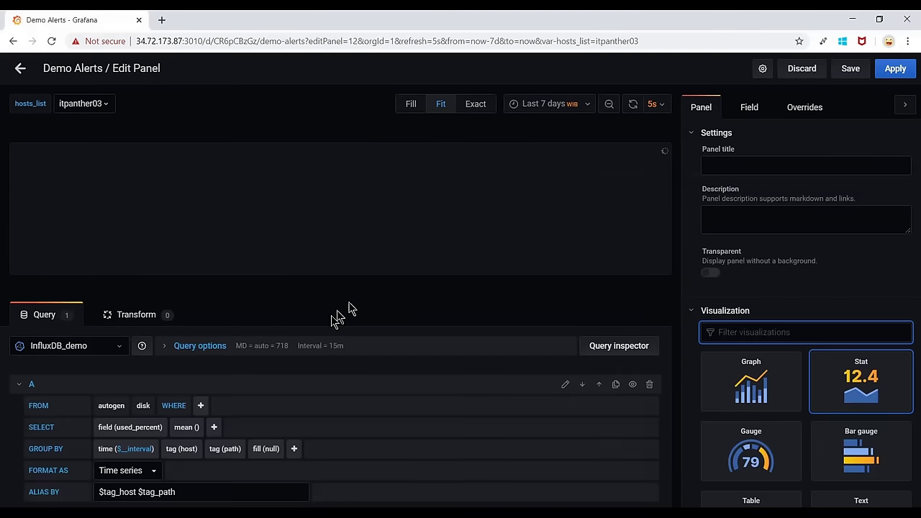
scroll(287, 388, down, 1)
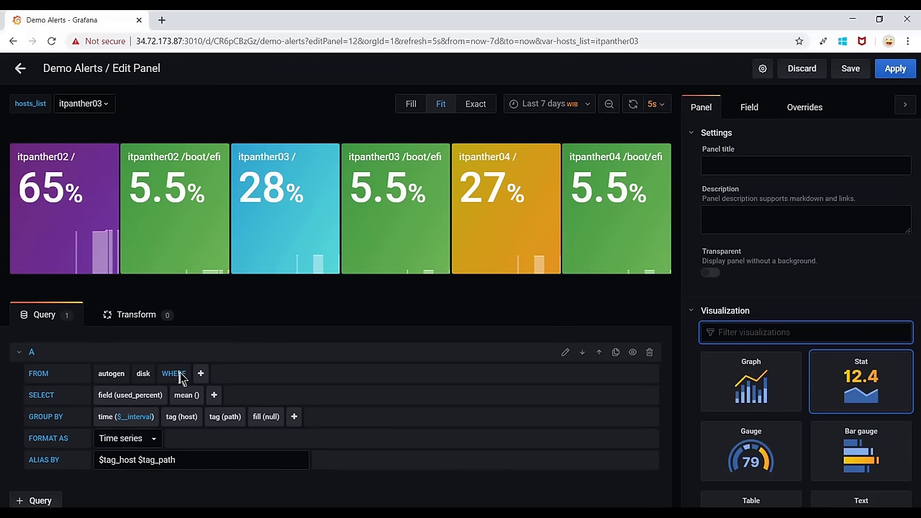
click(202, 376)
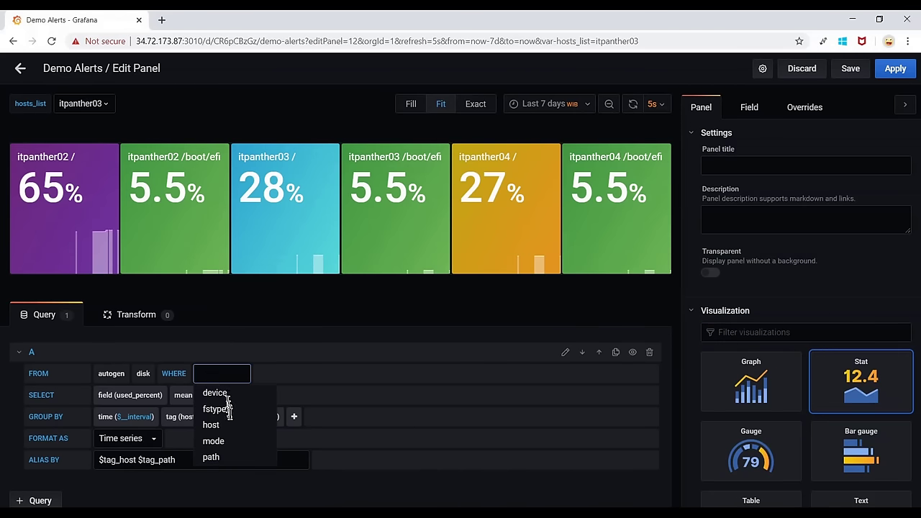
click(219, 429)
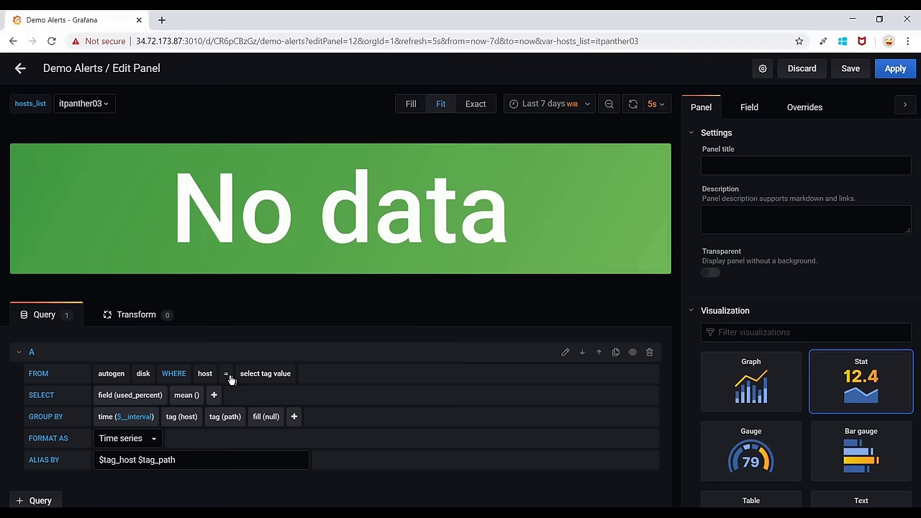
click(254, 374)
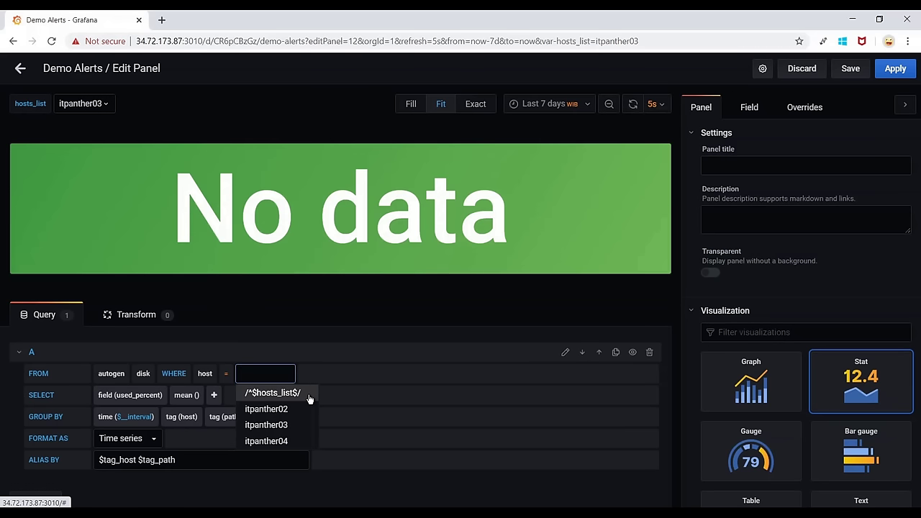
click(309, 395)
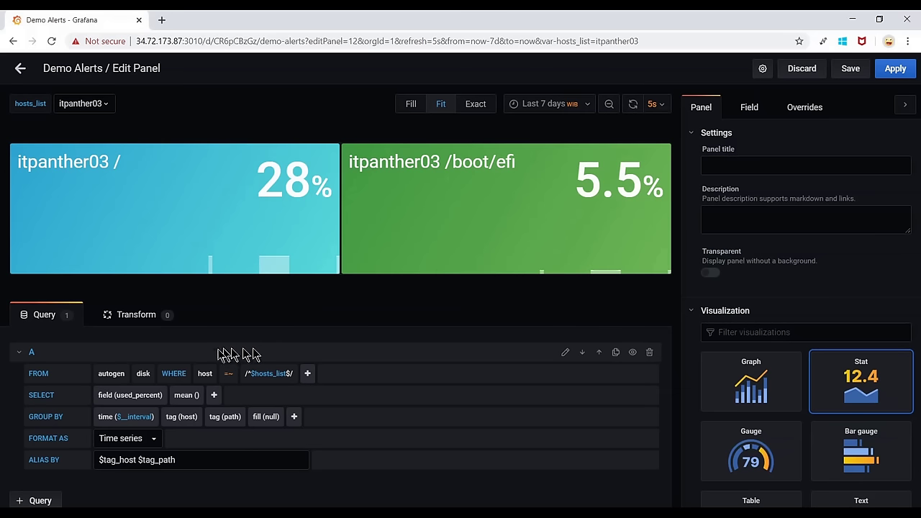
Test the filter by switching hosts_list to itpanther02, then apply the panel changes
click(108, 107)
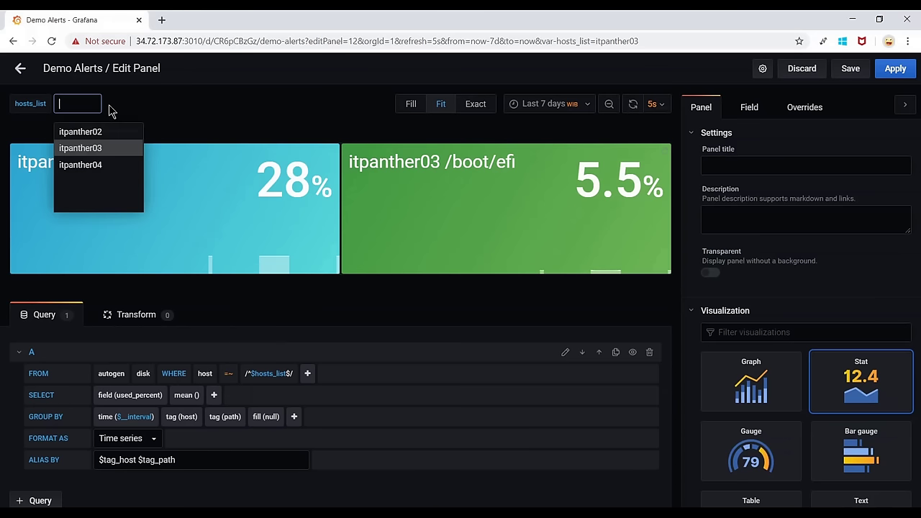
click(165, 120)
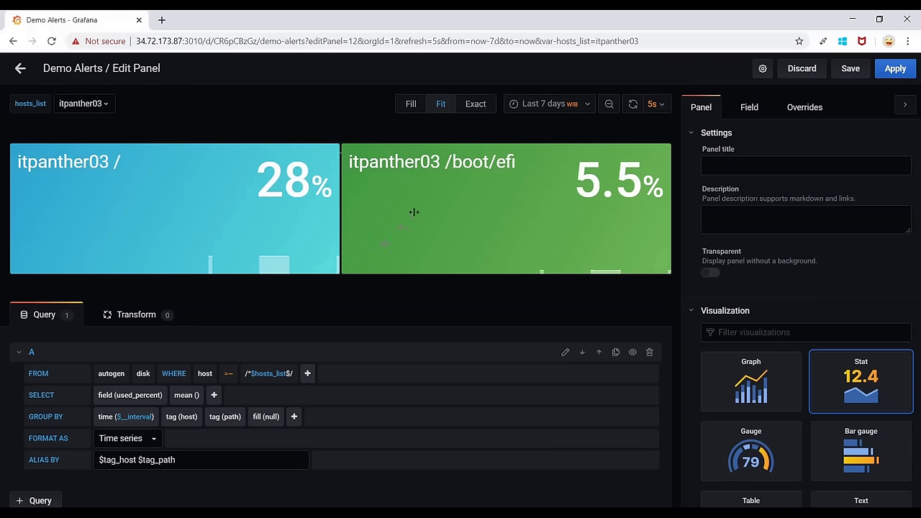
click(110, 107)
click(98, 131)
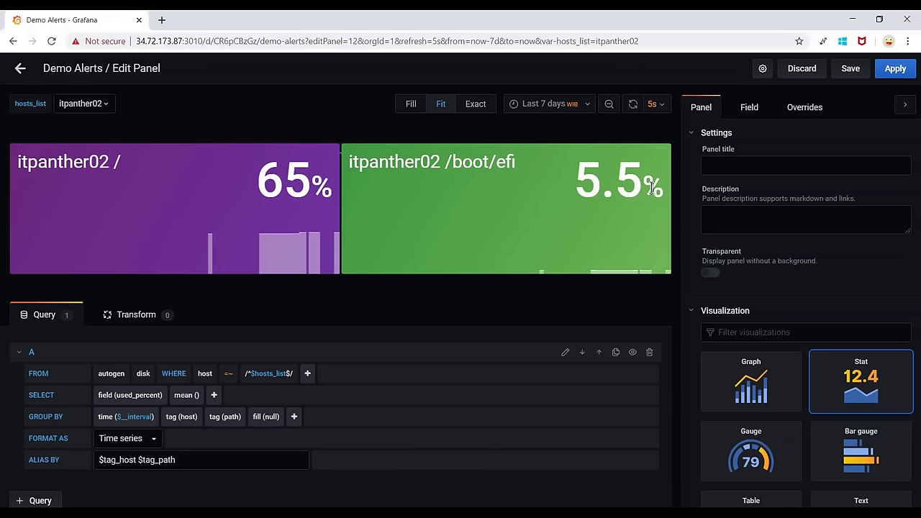
click(894, 69)
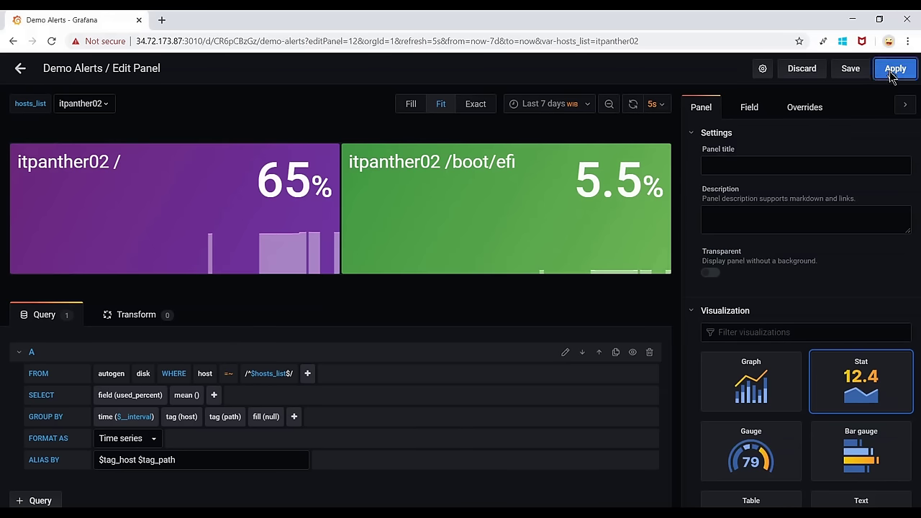
Switch hosts_list to itpanther04, then back to itpanther03
click(146, 108)
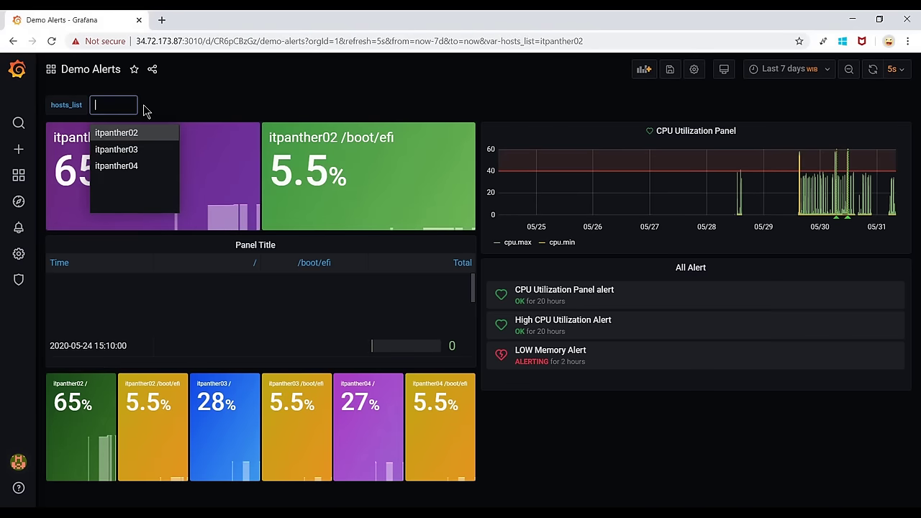
click(130, 167)
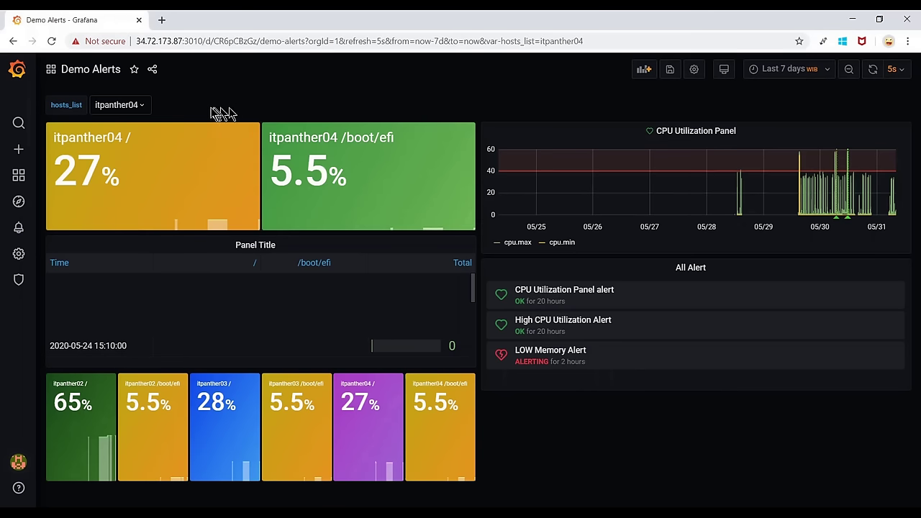
click(143, 107)
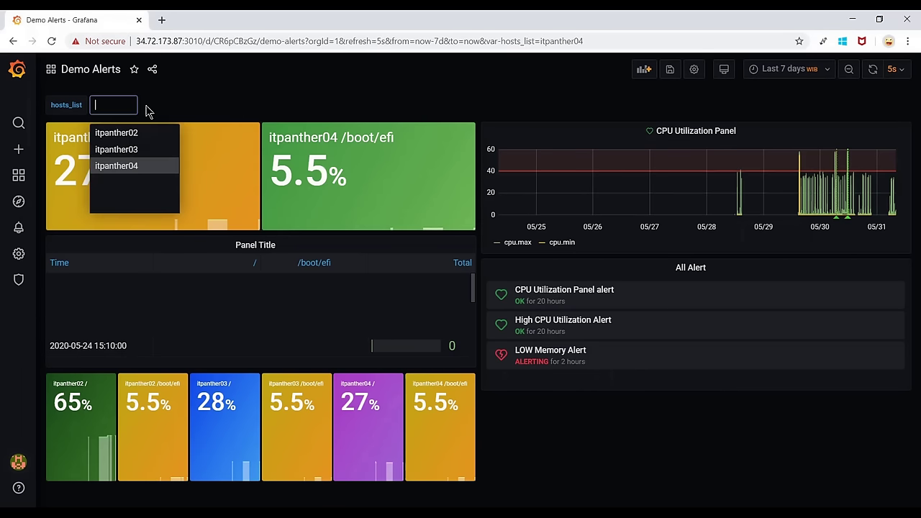
click(128, 150)
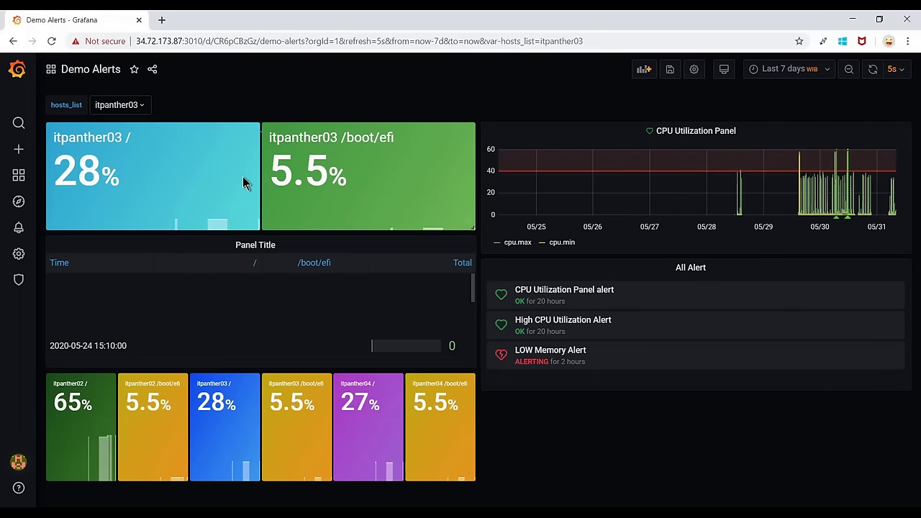
click(146, 106)
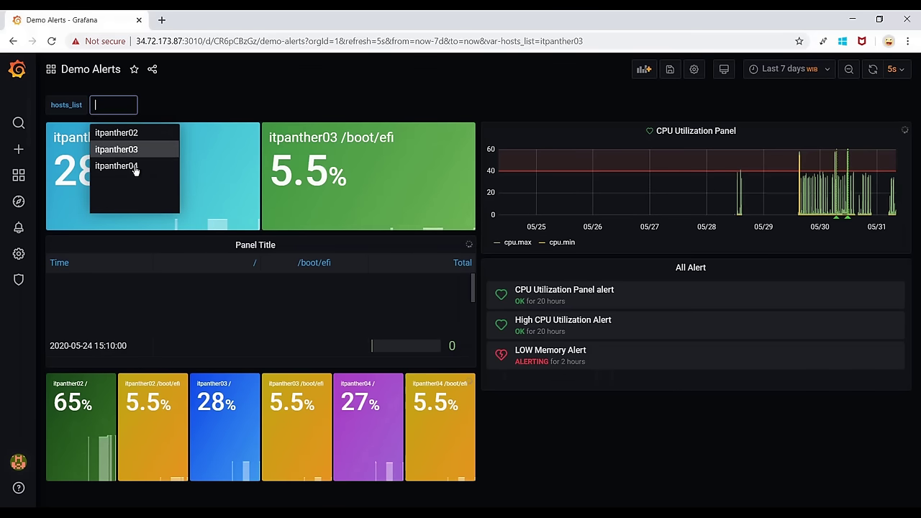
click(189, 105)
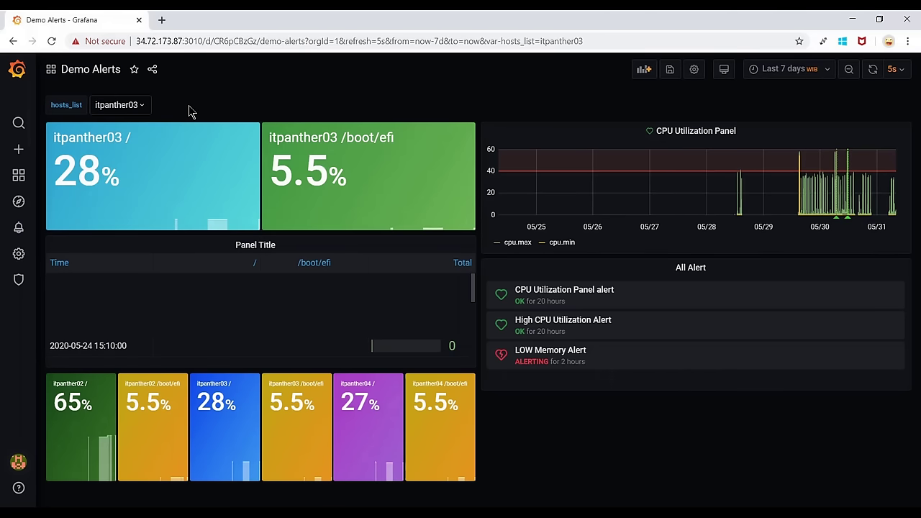
Enable Multi-value on the hosts_list variable in the dashboard settings
click(694, 72)
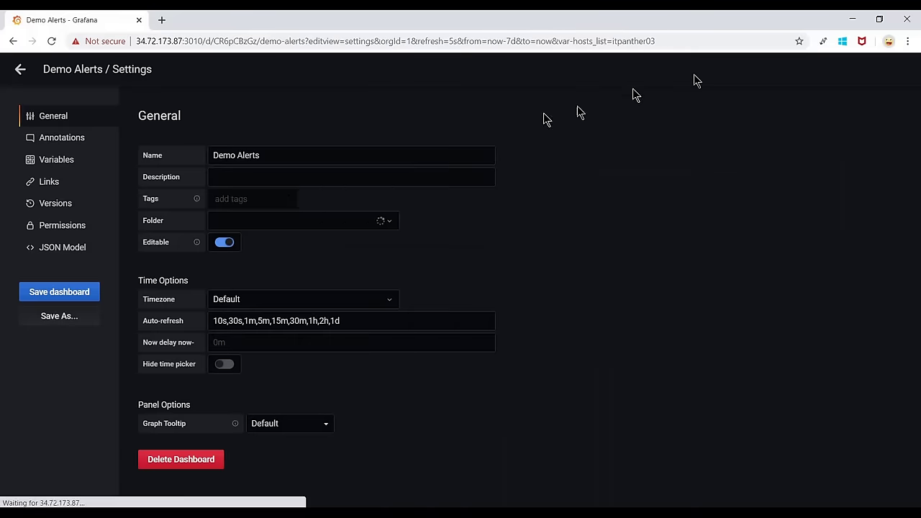
click(57, 160)
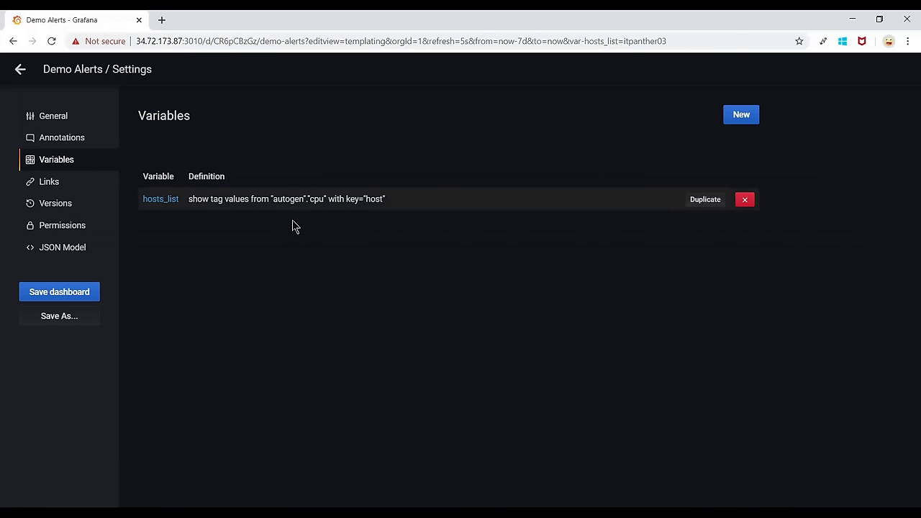
click(199, 205)
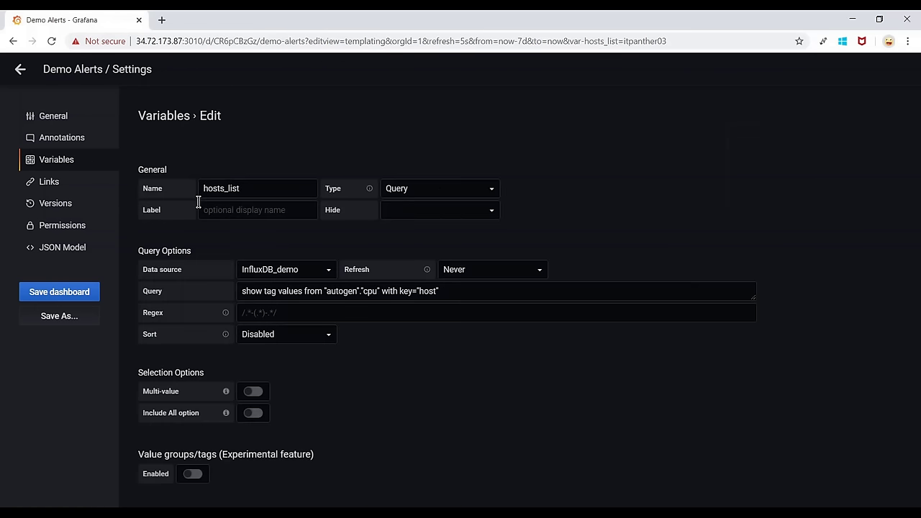
scroll(385, 357, down, 2)
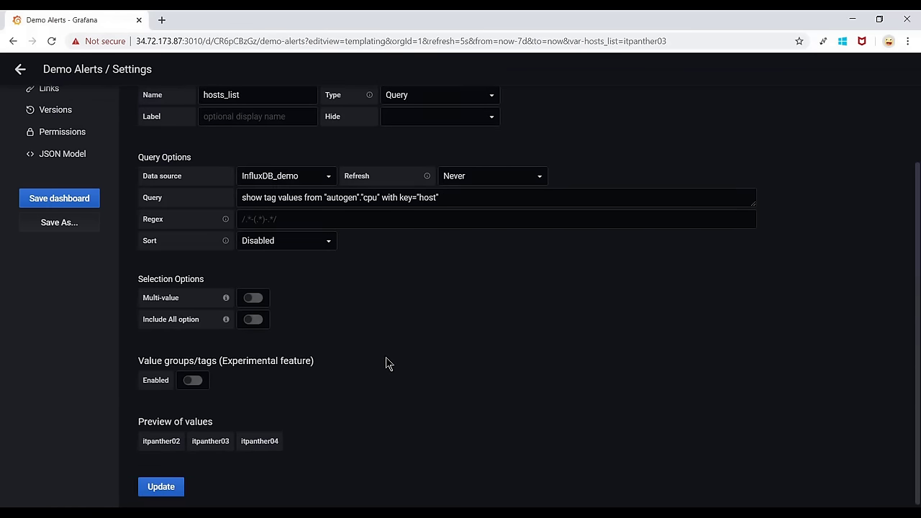
mouse_move(225, 297)
scroll(333, 300, down, 1)
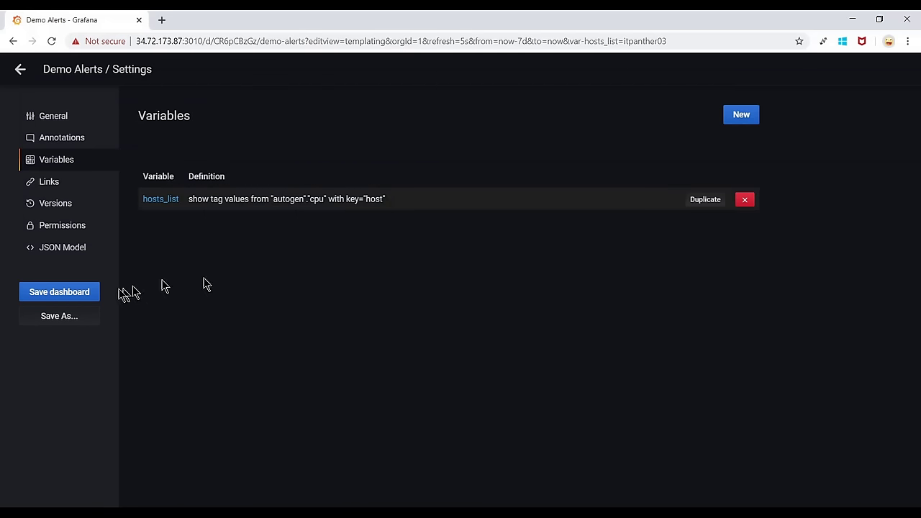
Save the Demo Alerts dashboard and return to it
click(75, 293)
click(350, 260)
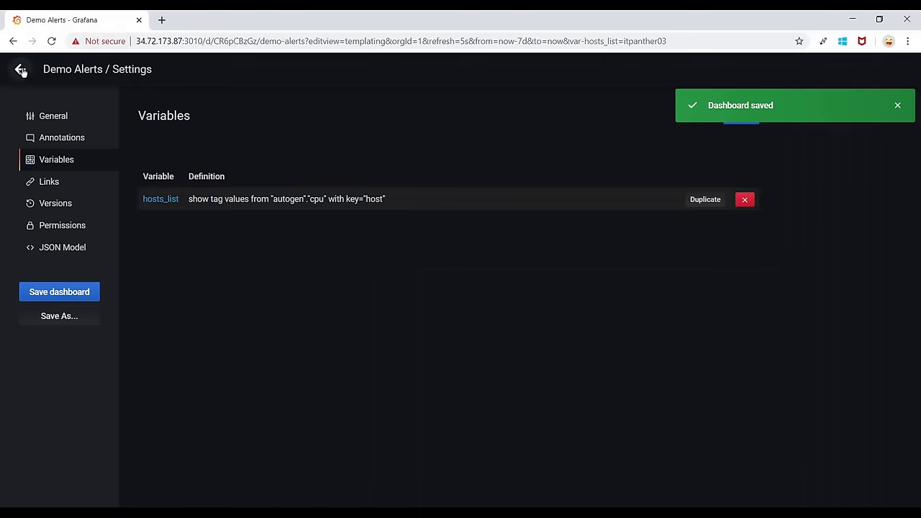
click(21, 70)
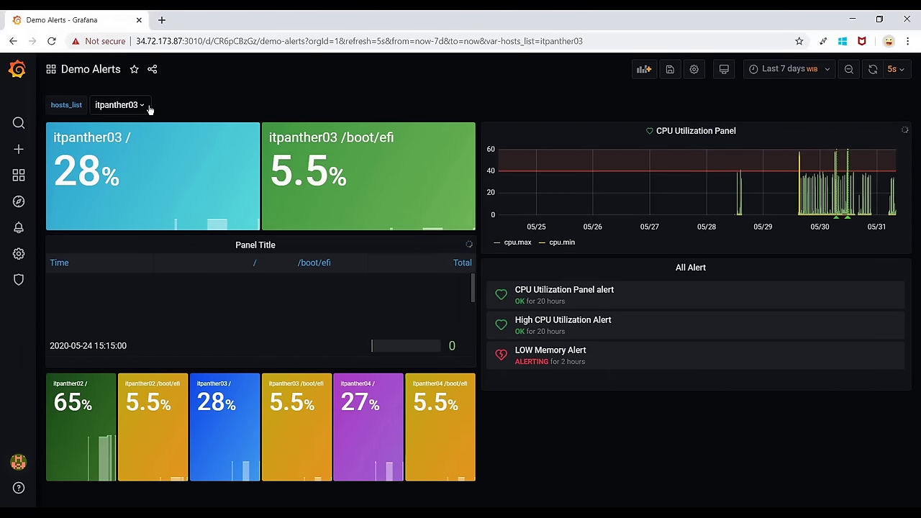
Select itpanther02 together with itpanther04 in the hosts_list dropdown
click(145, 108)
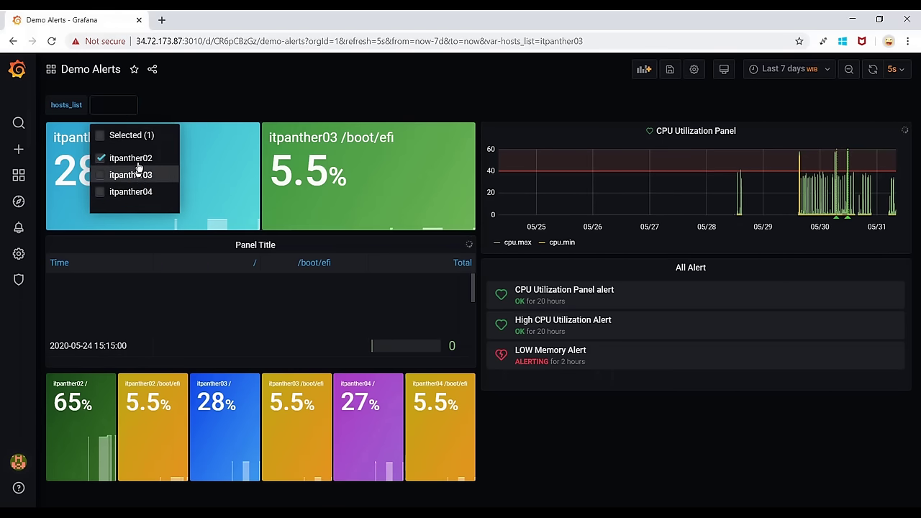
click(140, 160)
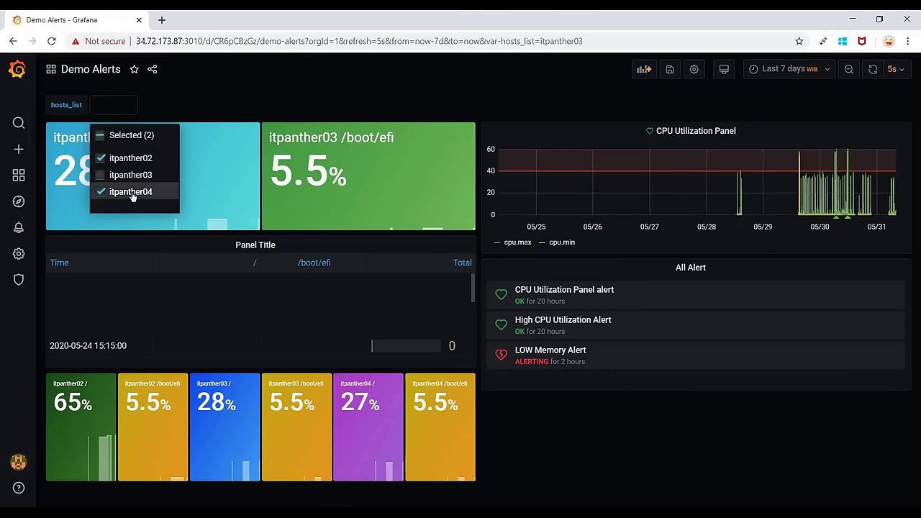
click(279, 99)
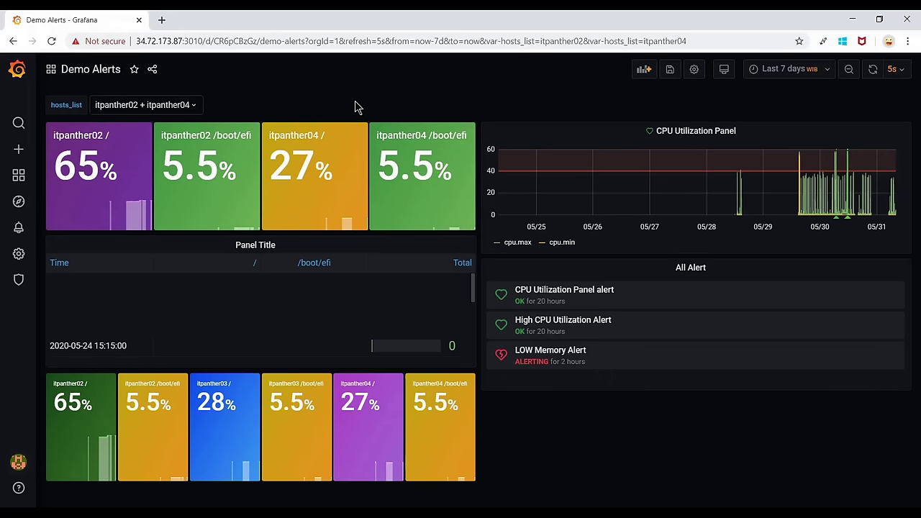
click(197, 108)
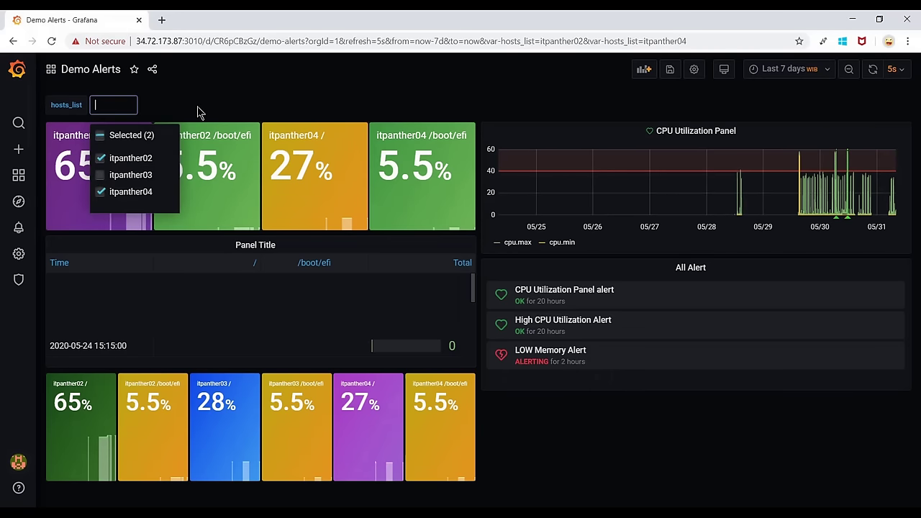
click(245, 109)
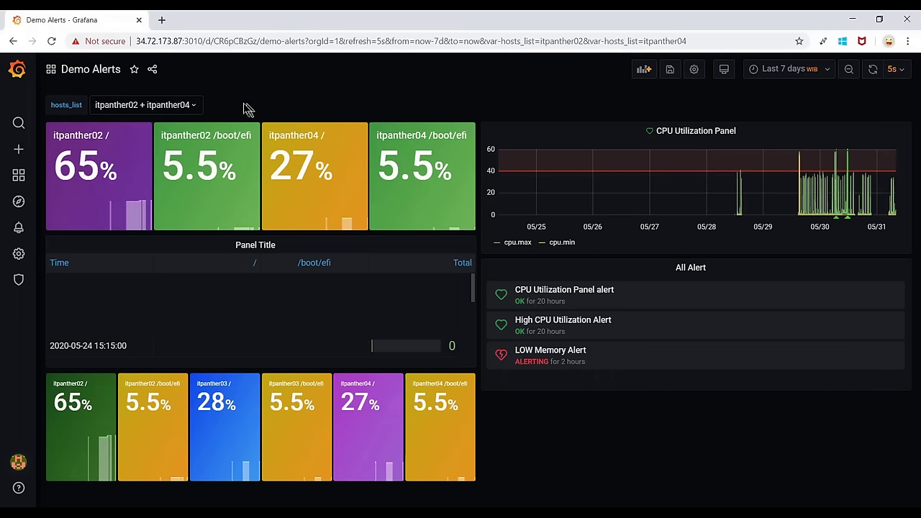
click(199, 107)
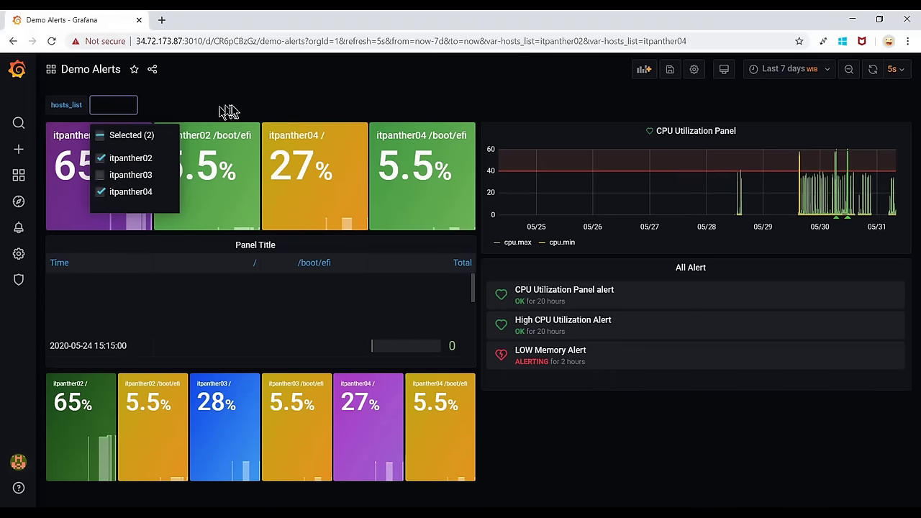
click(257, 114)
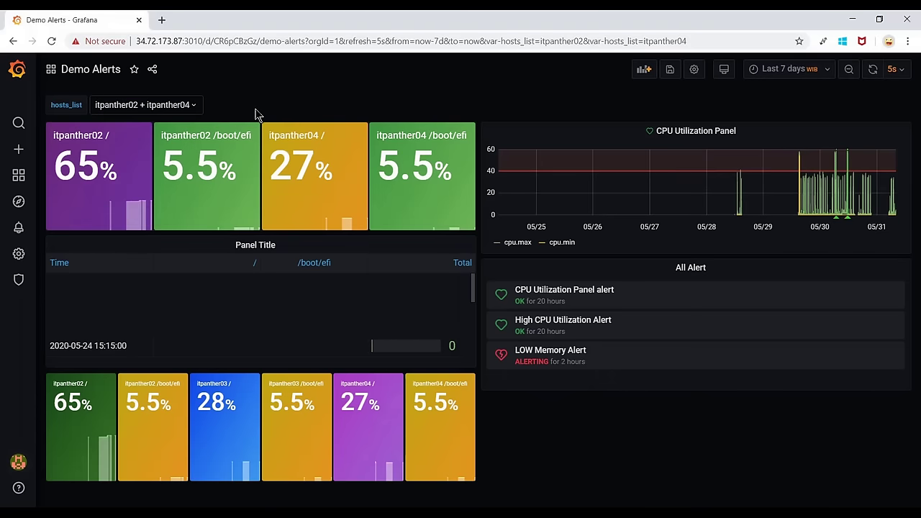
Tick itpanther02, itpanther03 and itpanther04 in hosts_list and apply the selection
click(195, 108)
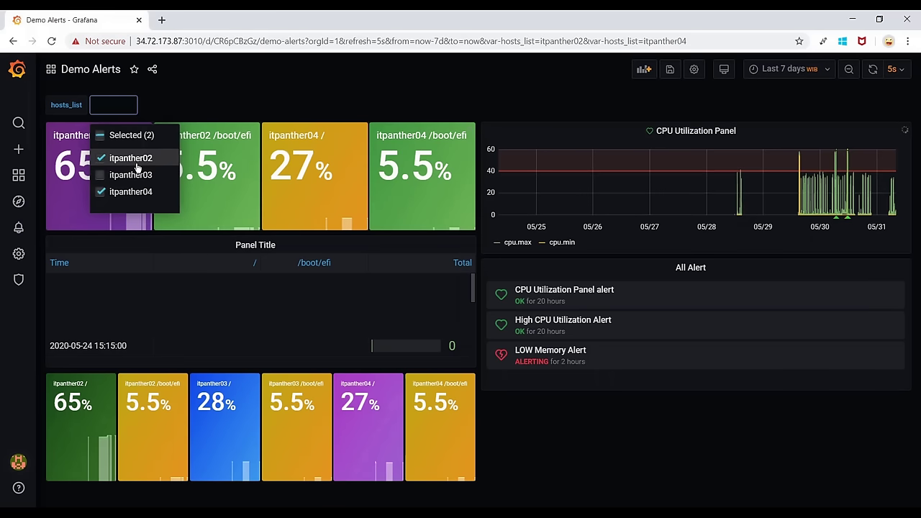
click(137, 160)
click(130, 176)
click(135, 159)
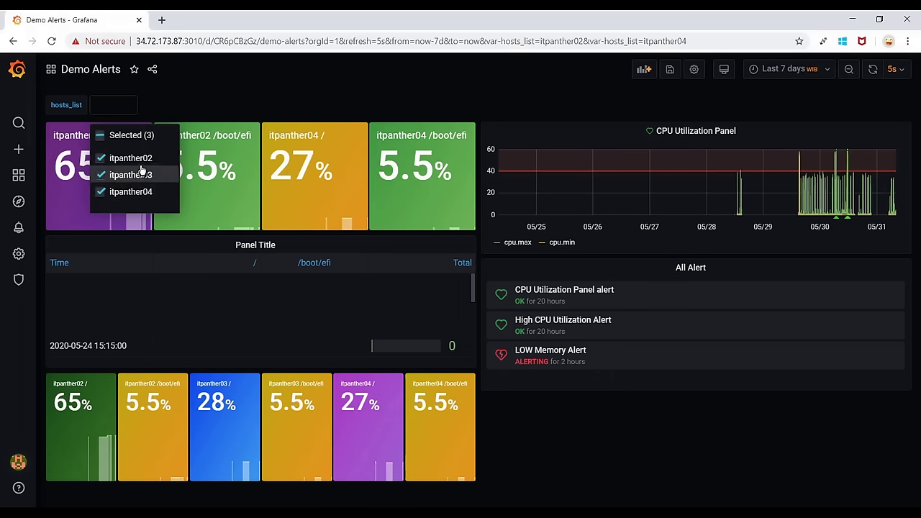
click(231, 102)
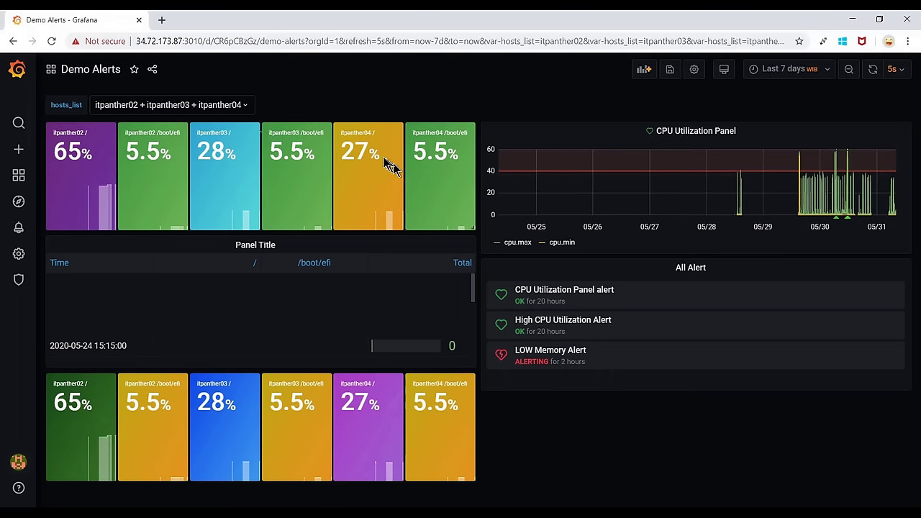
click(245, 106)
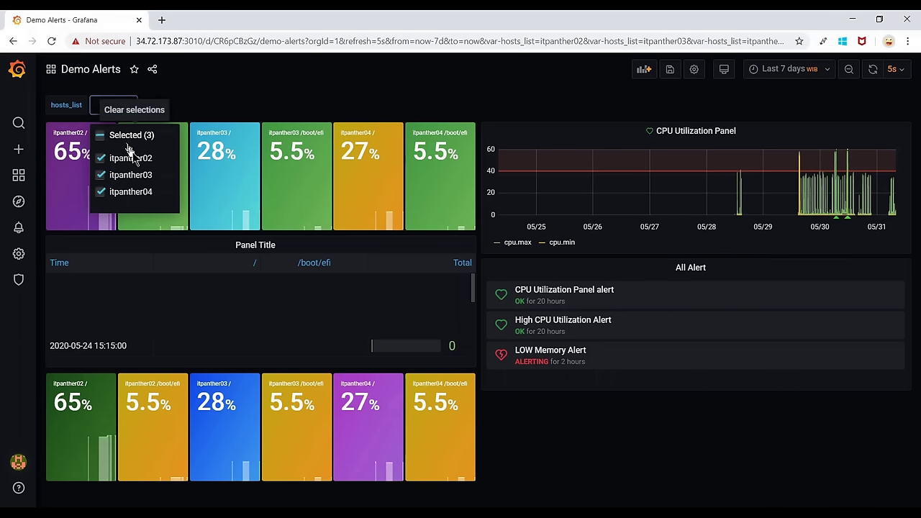
click(347, 105)
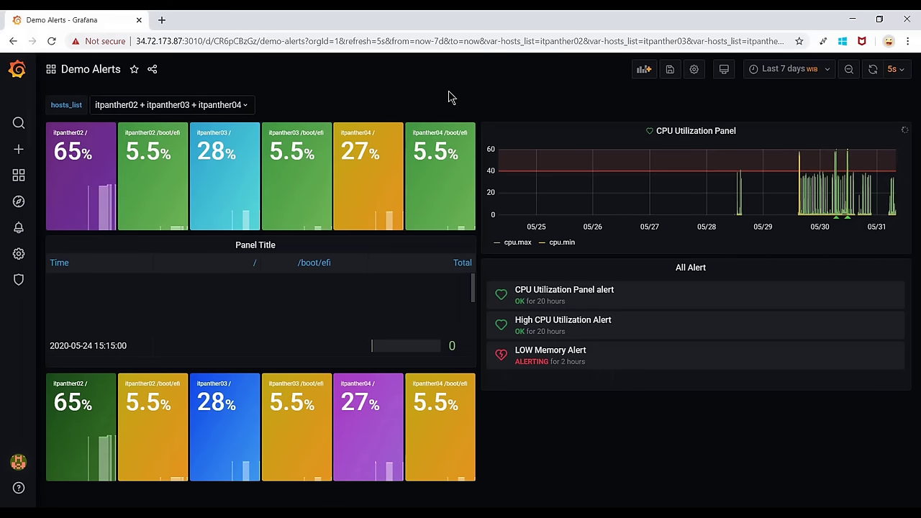
Turn on the hosts_list variable's Include All option and update the variable
click(695, 69)
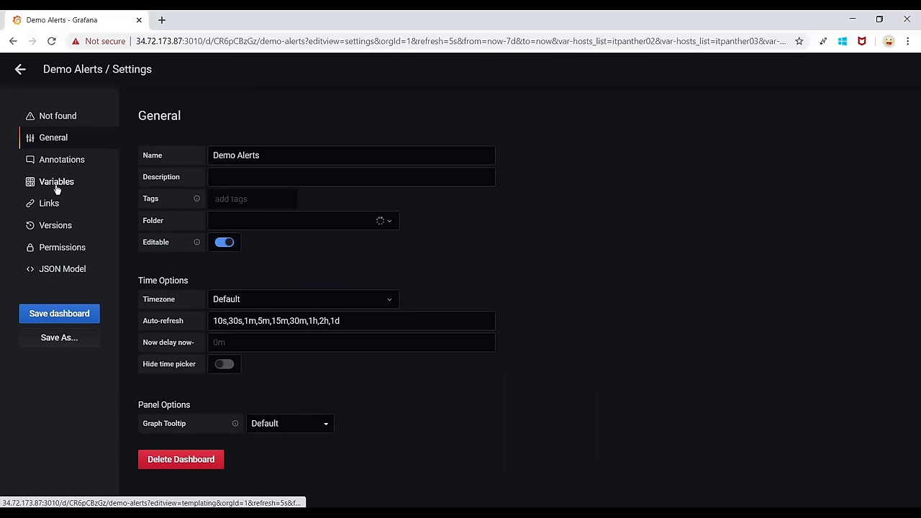
click(57, 184)
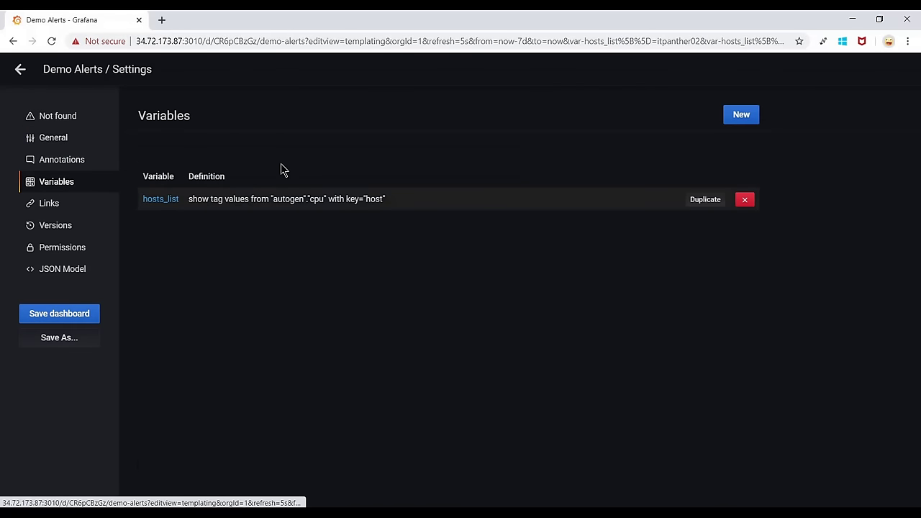
click(214, 205)
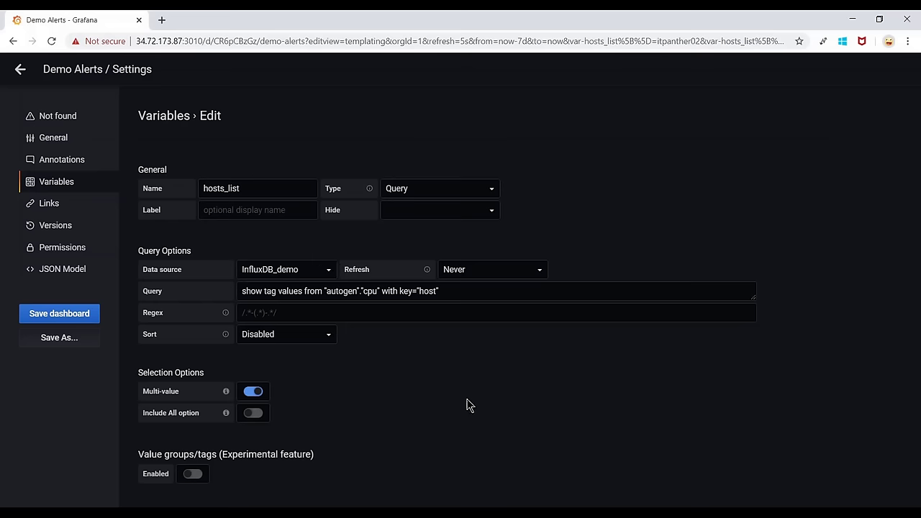
scroll(466, 405, down, 2)
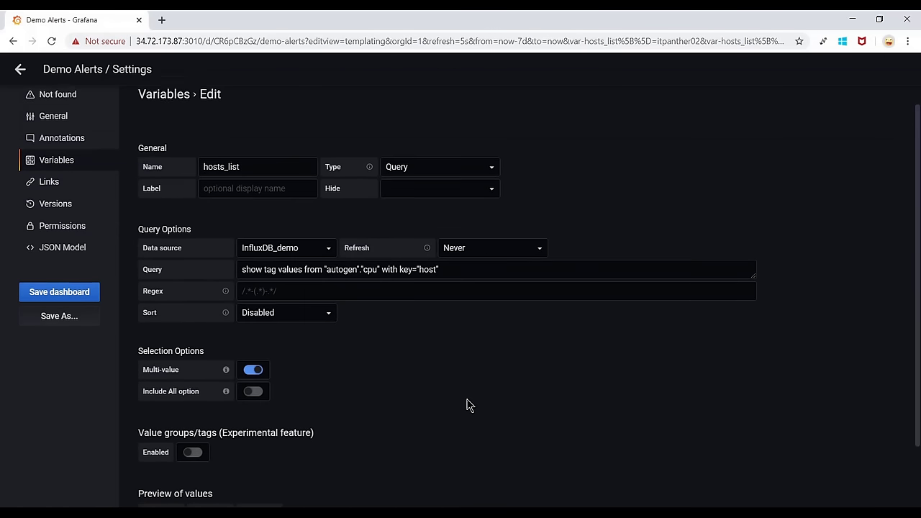
scroll(467, 405, down, 1)
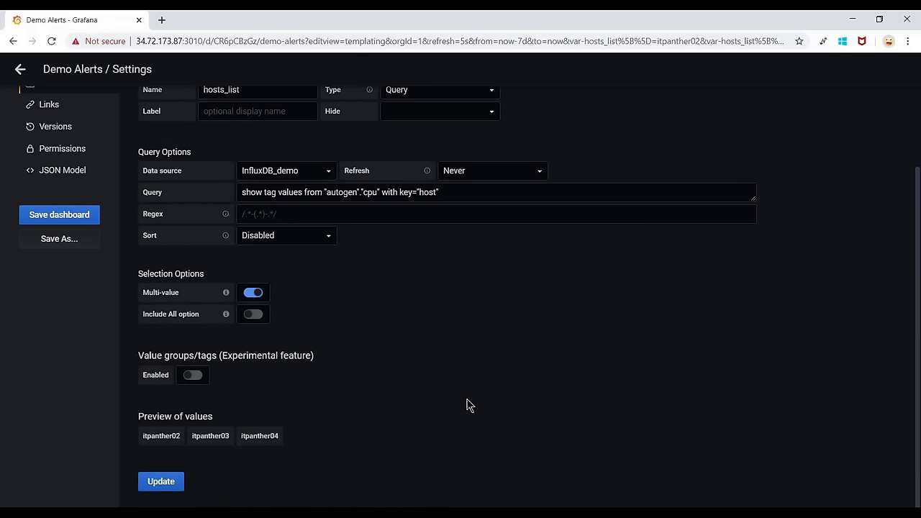
scroll(466, 405, up, 2)
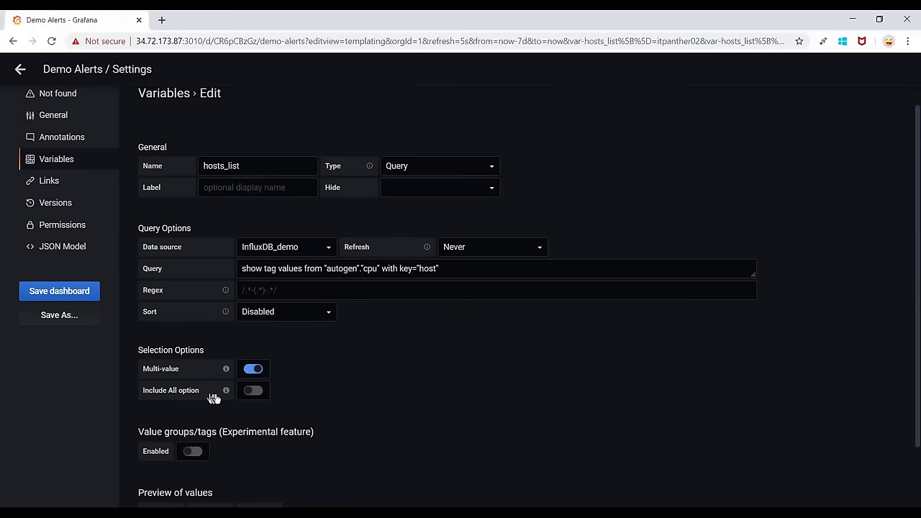
mouse_move(223, 392)
click(256, 391)
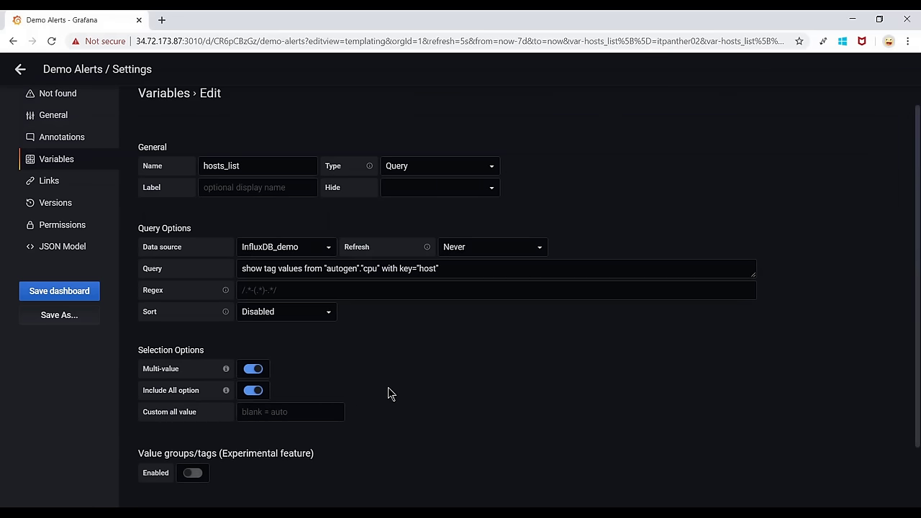
scroll(388, 394, down, 1)
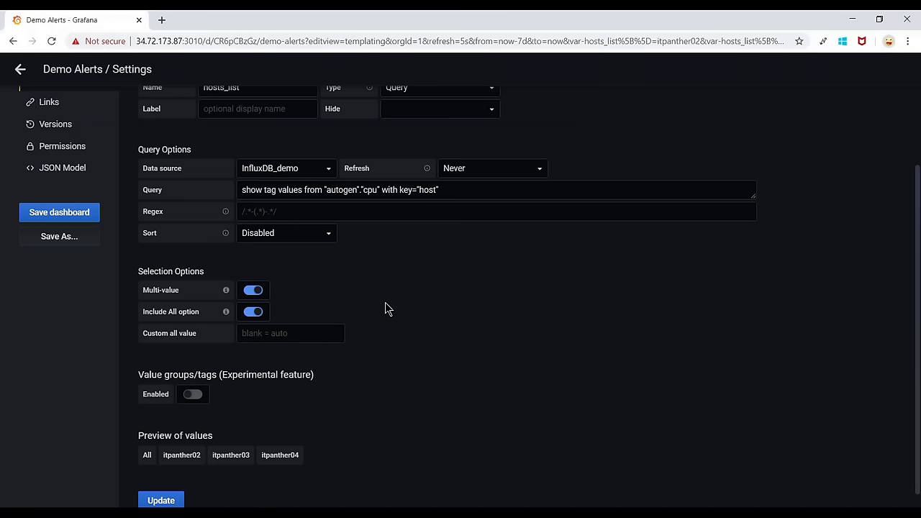
scroll(385, 303, down, 1)
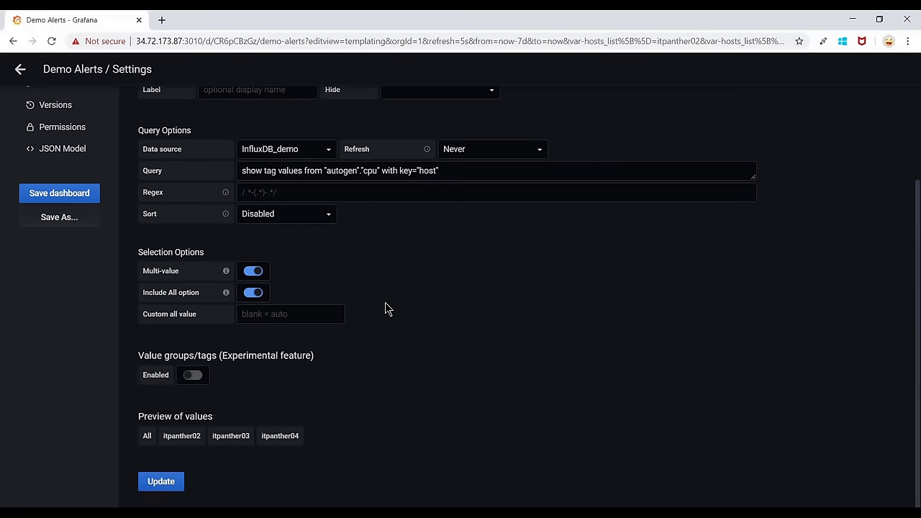
triple_click(151, 416)
click(145, 436)
click(164, 484)
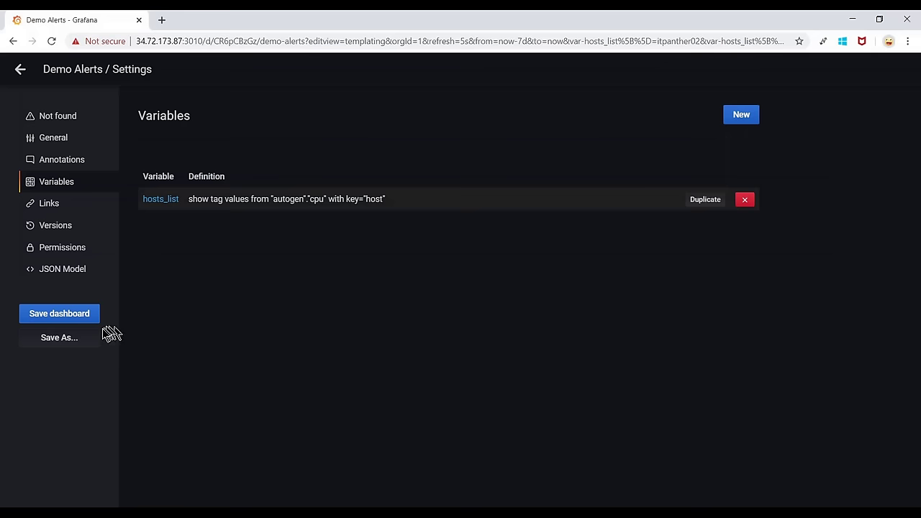
Save the Demo Alerts dashboard and return to it
click(72, 323)
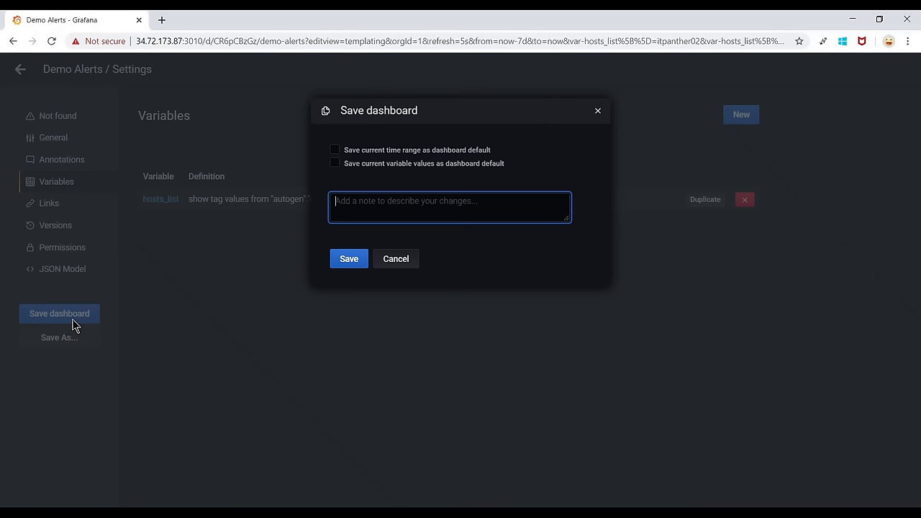
click(346, 258)
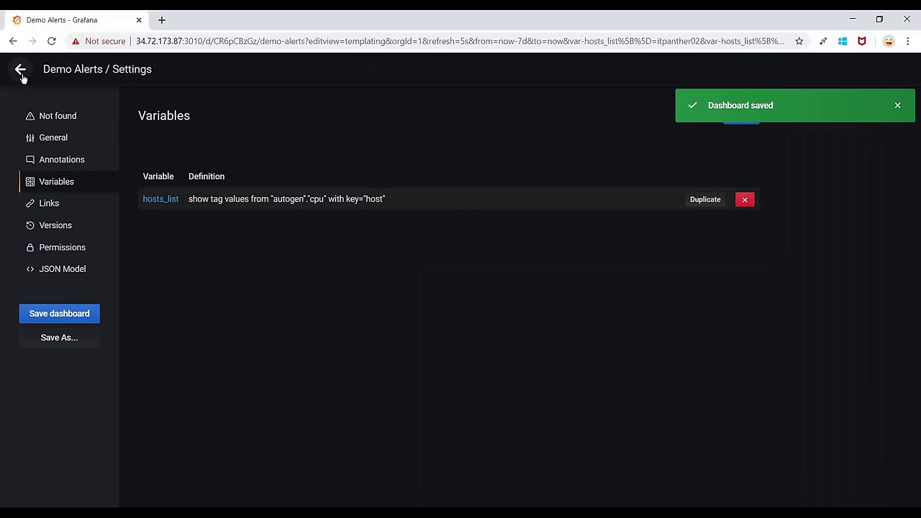
click(20, 71)
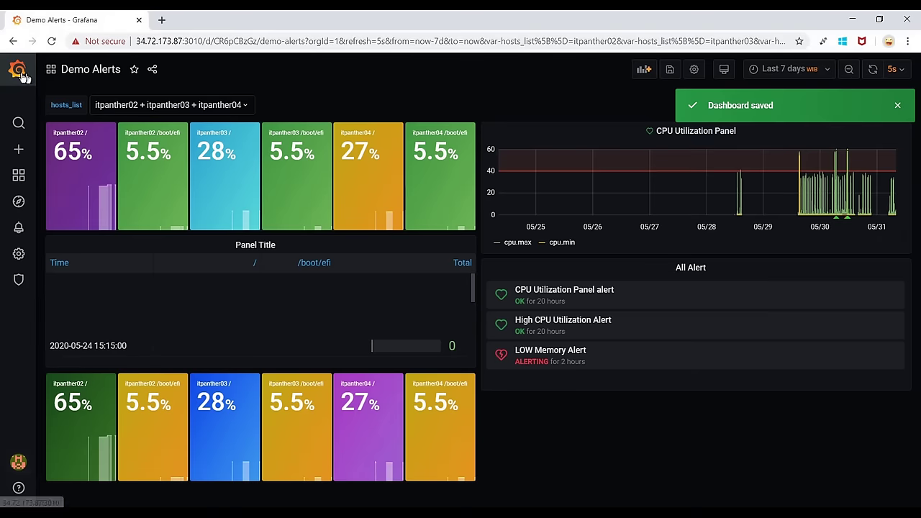
Try the hosts_list filter with All, then with itpanther02 only
click(162, 108)
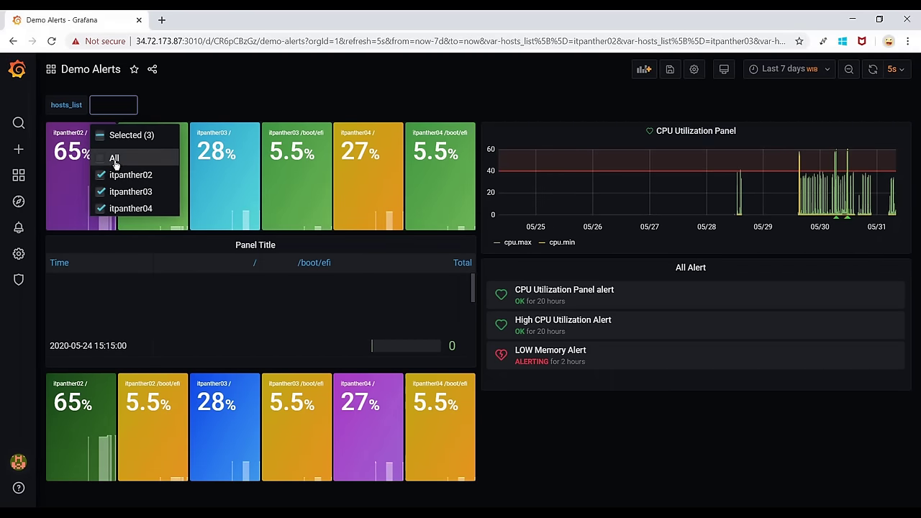
click(128, 192)
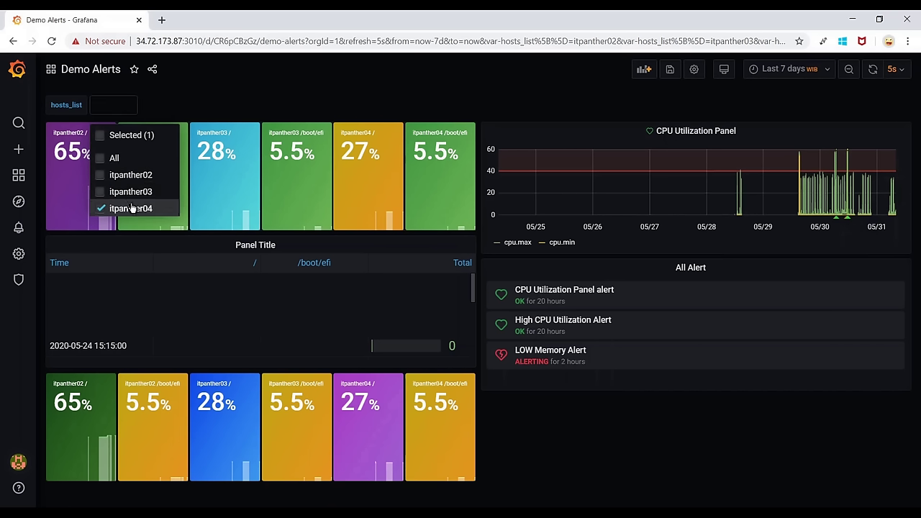
click(114, 159)
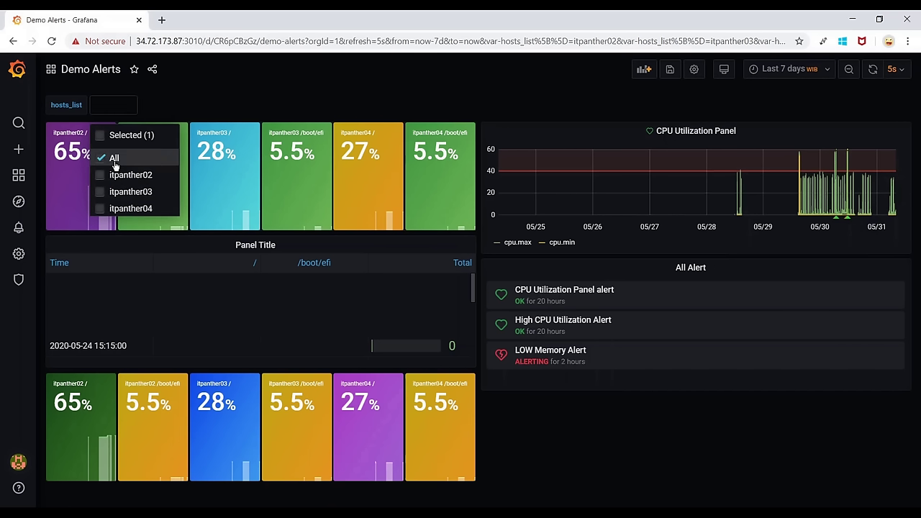
click(232, 93)
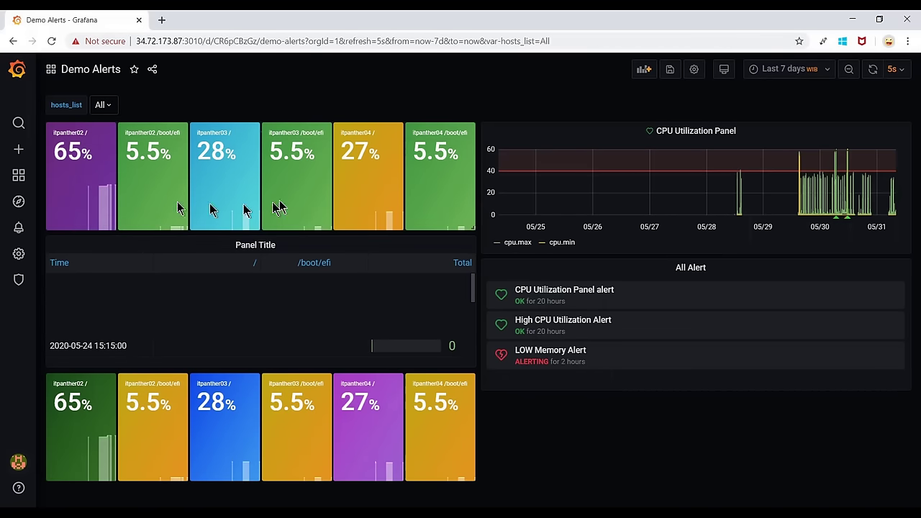
click(115, 109)
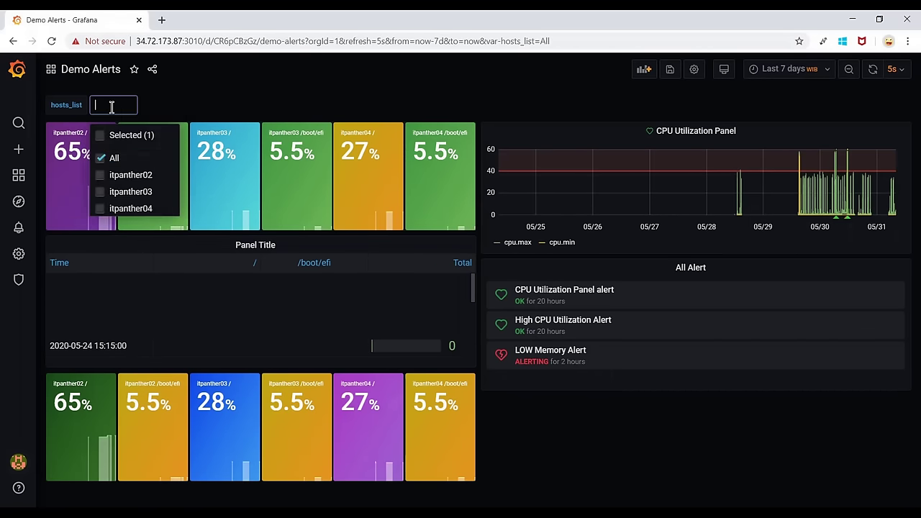
click(119, 178)
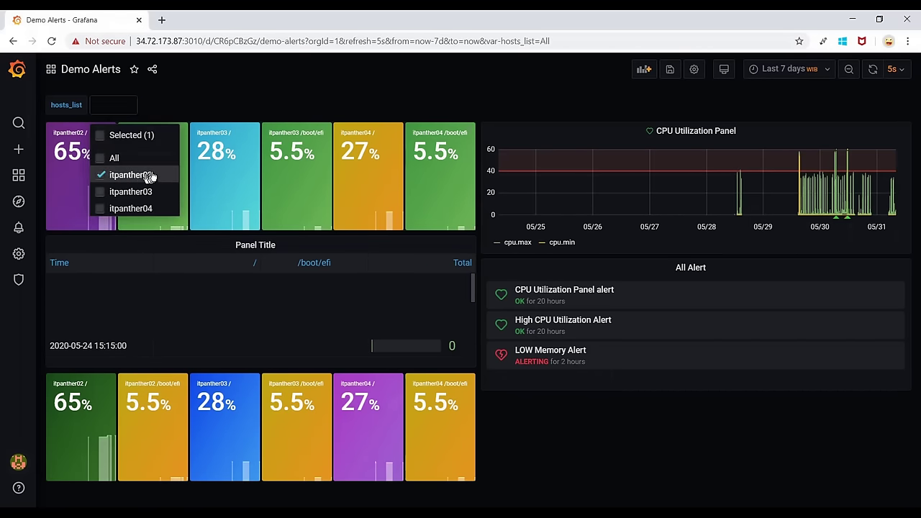
click(253, 106)
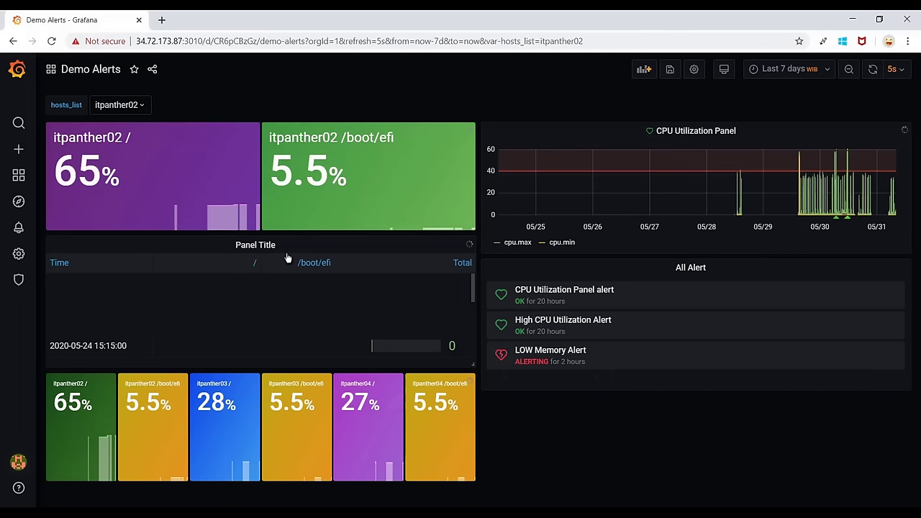
Set hosts_list back to All to show itpanther02, itpanther03 and itpanther04
click(145, 111)
click(113, 158)
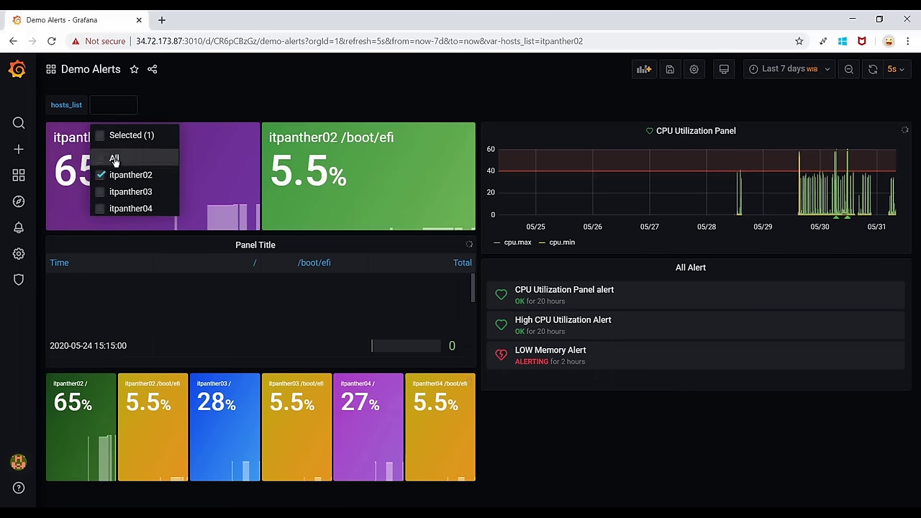
click(261, 90)
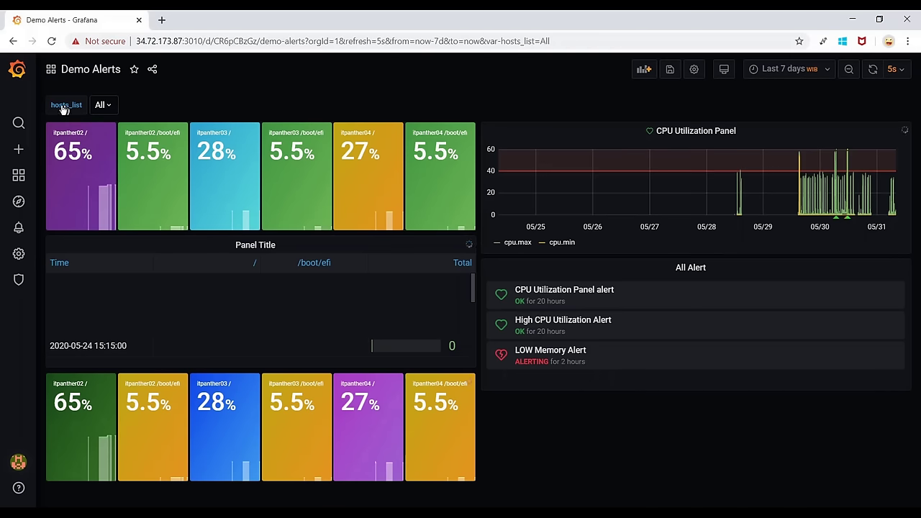
Set the hosts_list variable's Hide option to Label
click(694, 70)
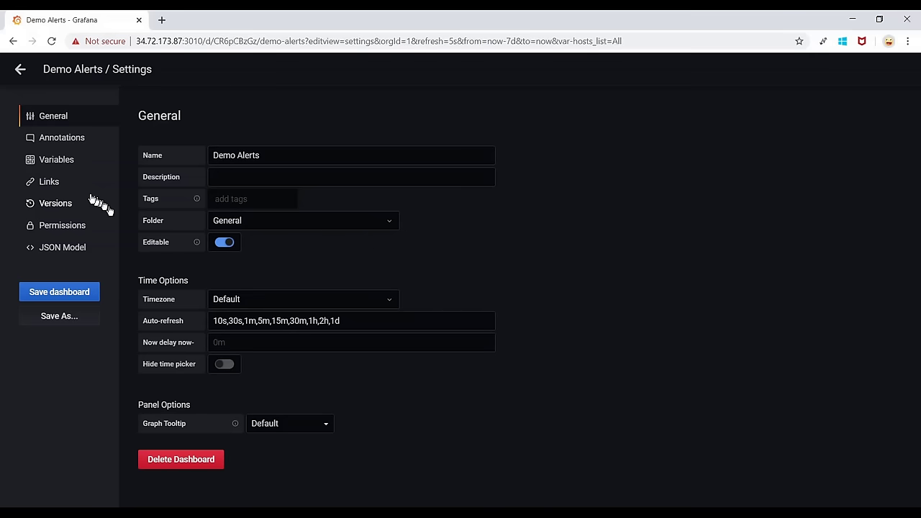
click(63, 164)
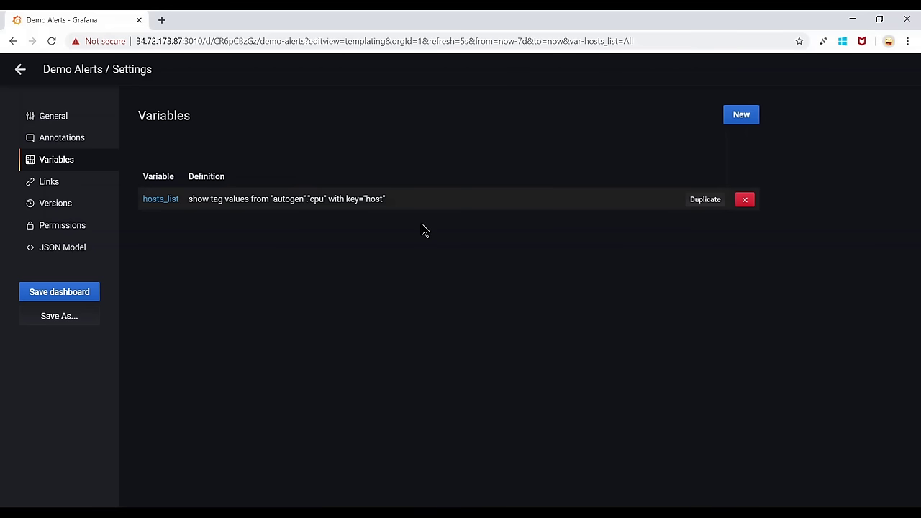
click(302, 201)
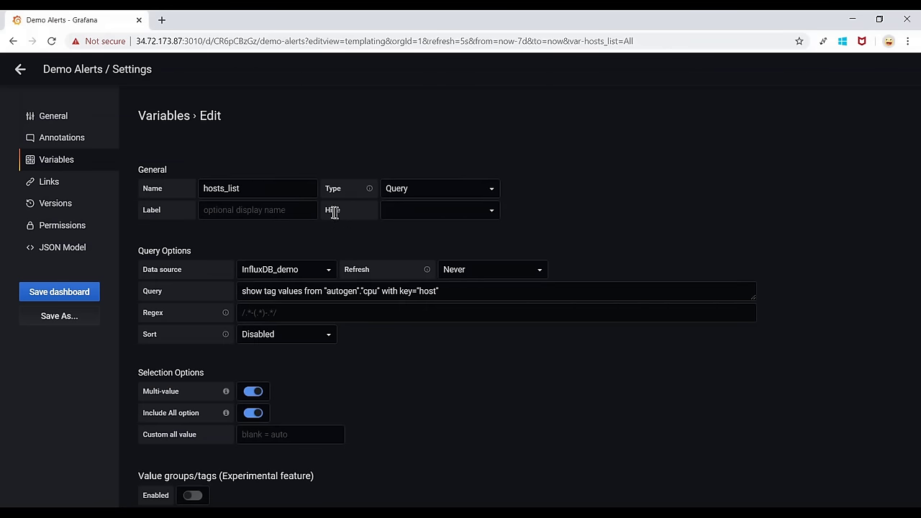
drag(326, 209, 360, 211)
click(442, 210)
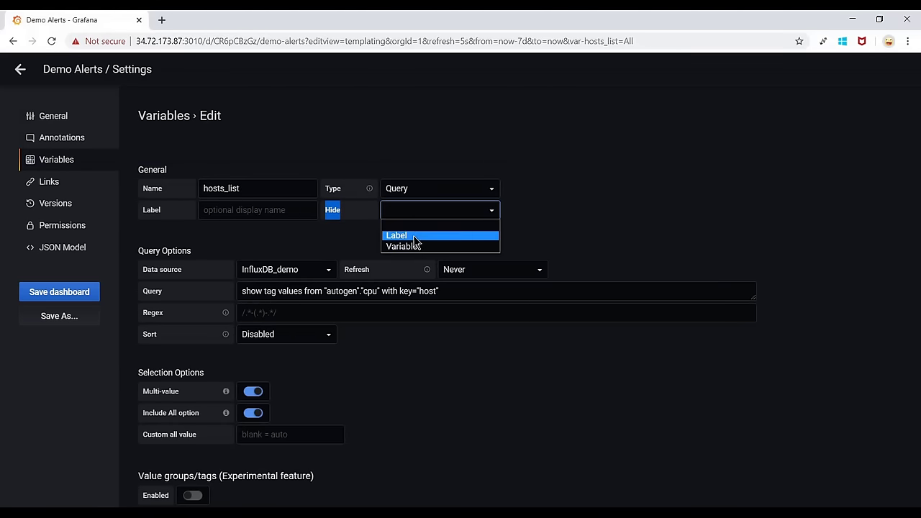
click(414, 237)
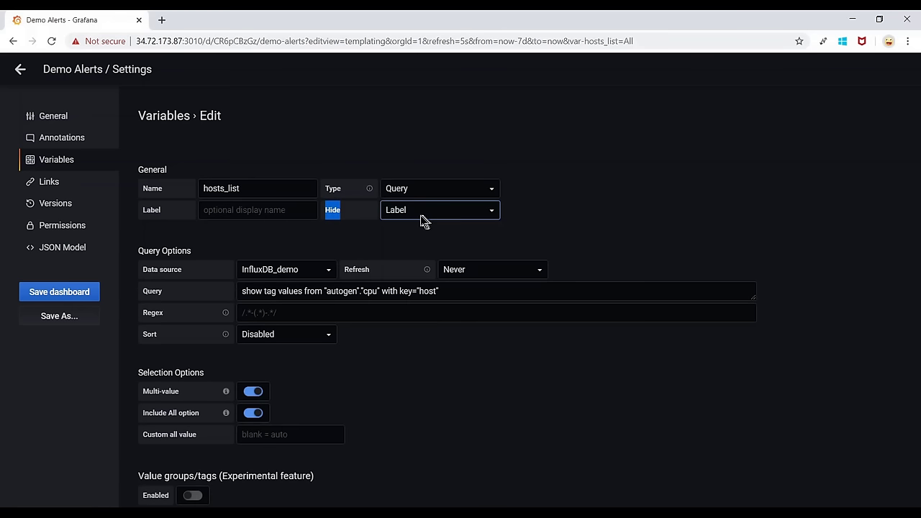
click(392, 248)
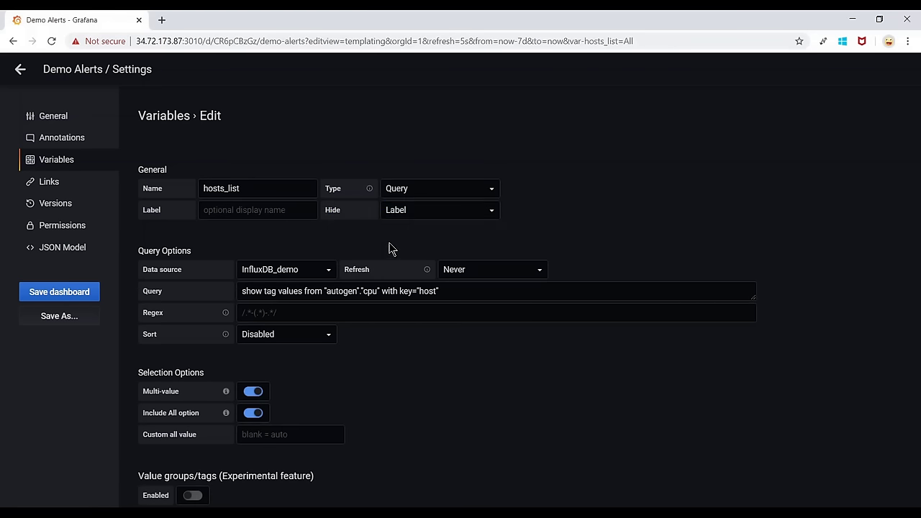
scroll(427, 339, down, 2)
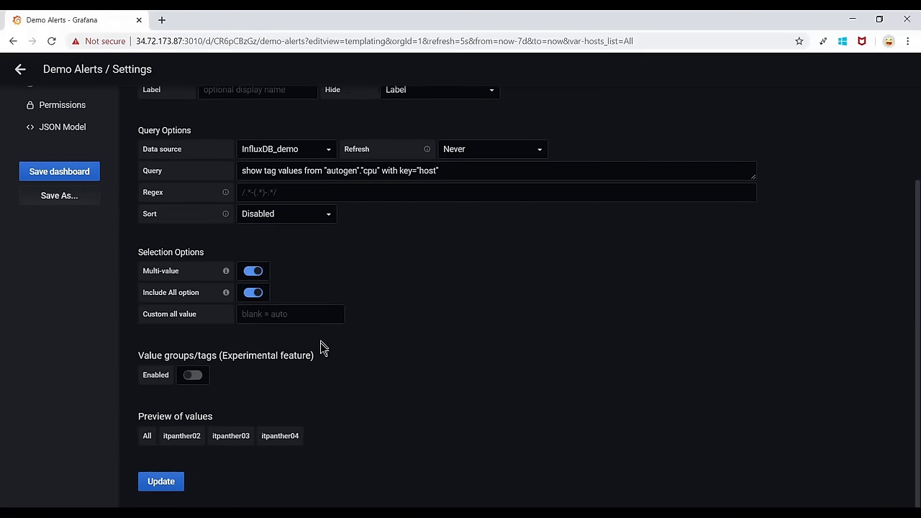
Apply the variable change, save the dashboard and return to it
click(165, 485)
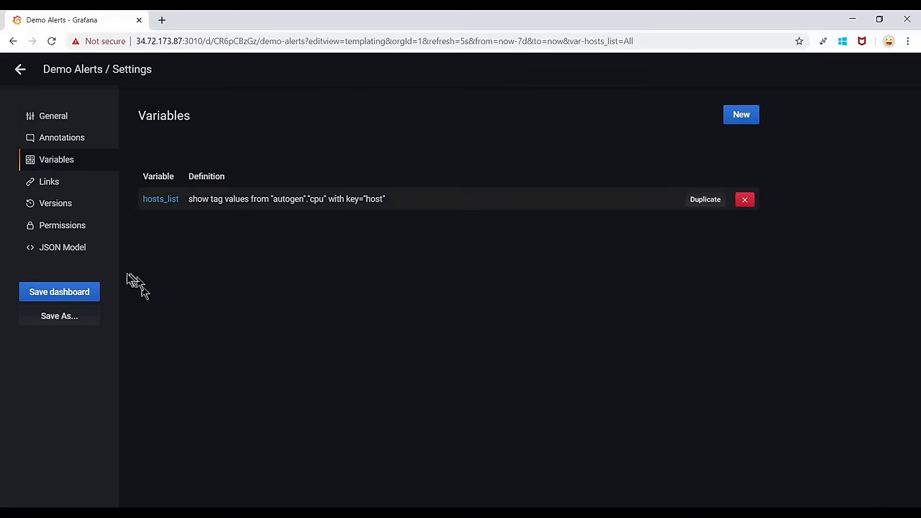
click(76, 294)
click(348, 260)
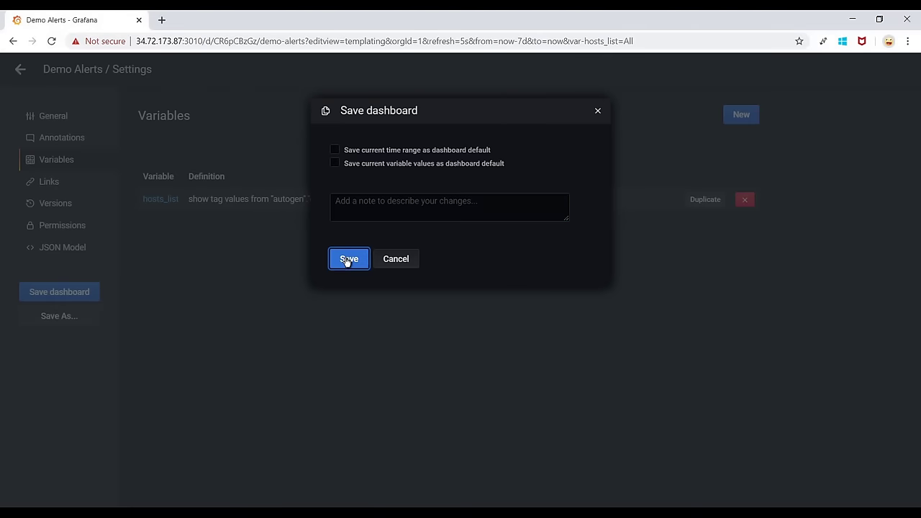
click(20, 69)
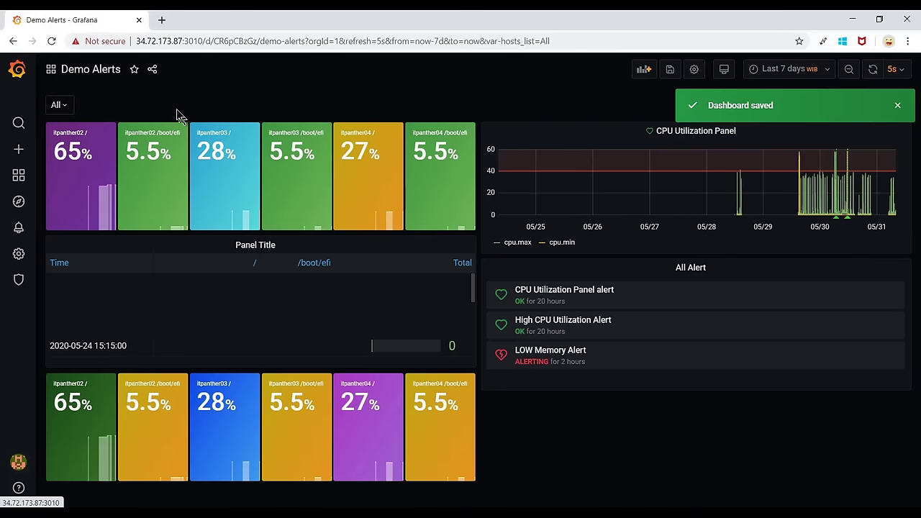
Filter Demo Alerts to hosts itpanther02 and itpanther03, then open dashboard settings
click(57, 106)
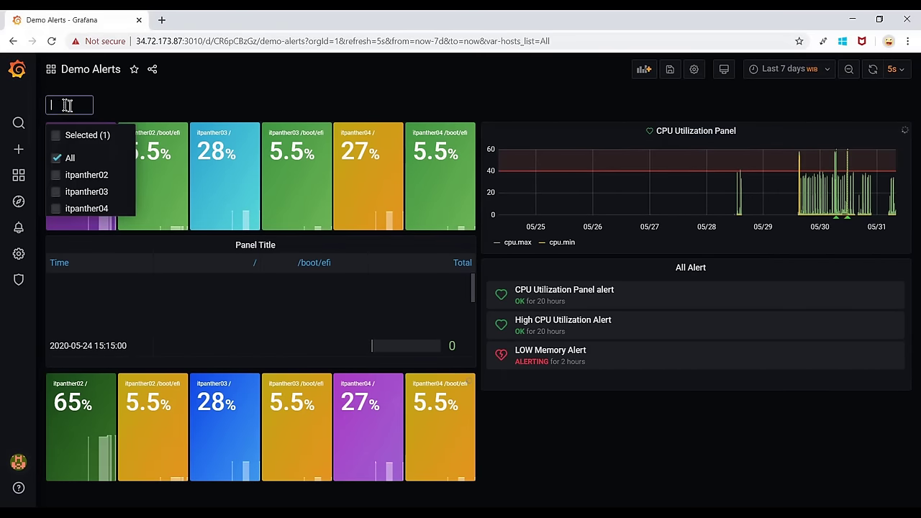
click(161, 103)
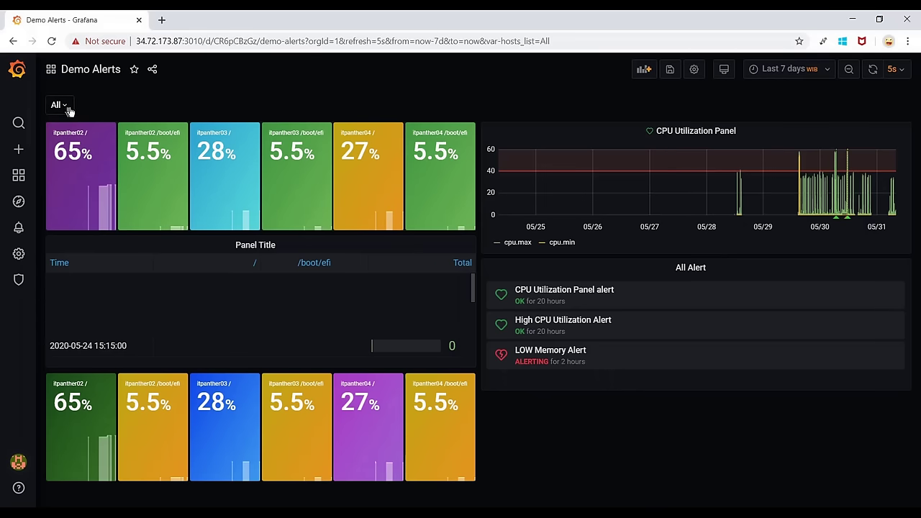
click(69, 108)
click(77, 178)
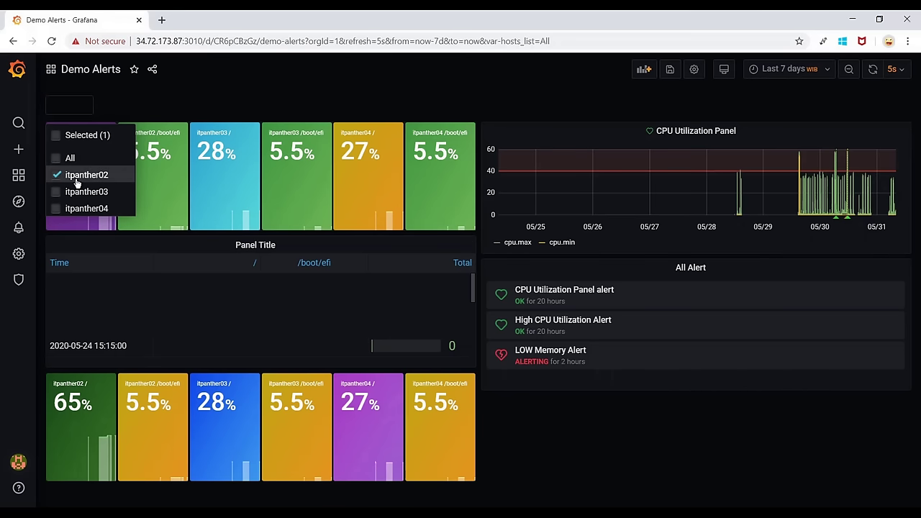
click(76, 192)
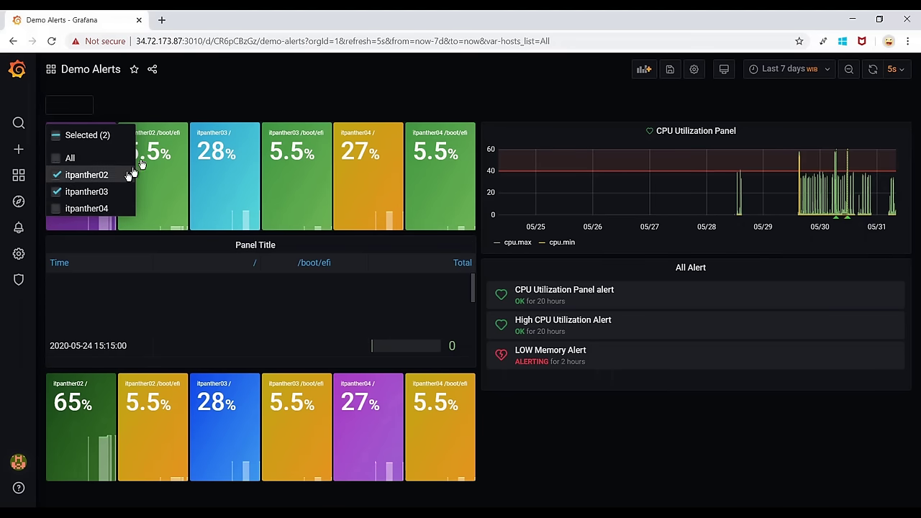
click(232, 94)
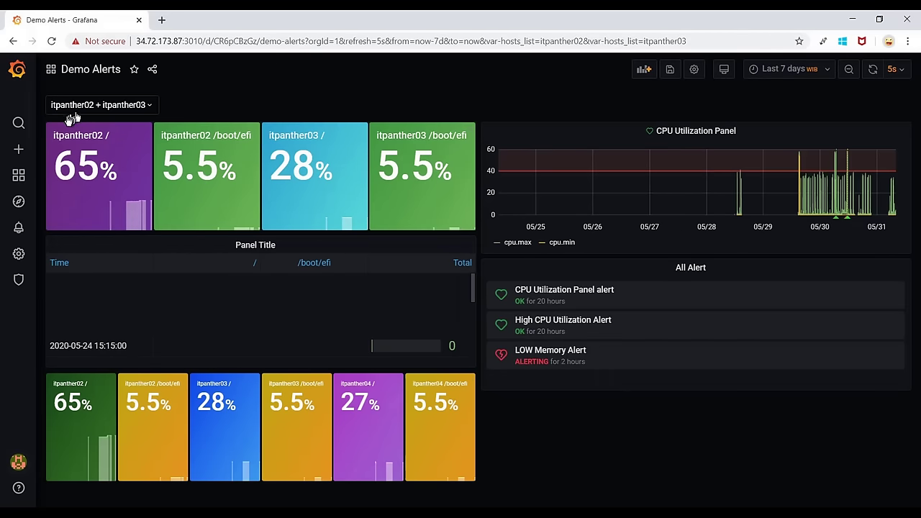
click(693, 72)
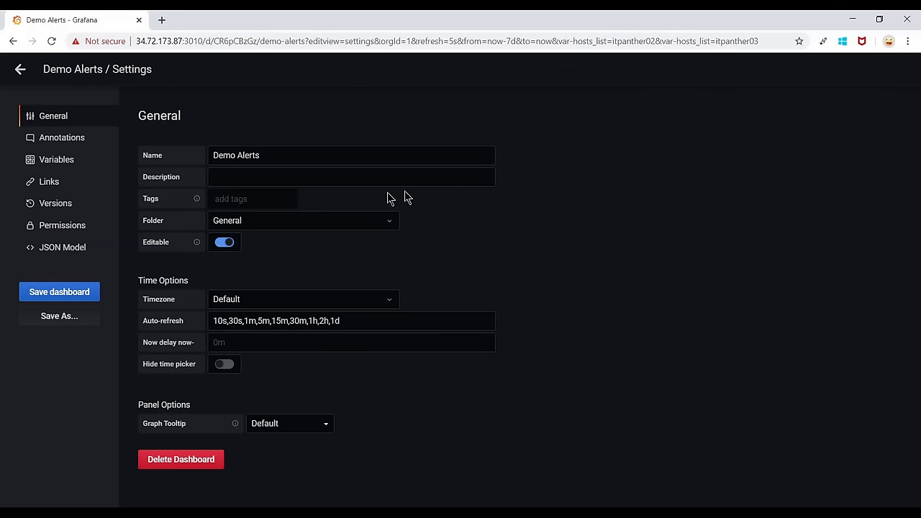
Unhide the hosts_list variable's label and set it to 'All Servers'
click(60, 161)
click(257, 199)
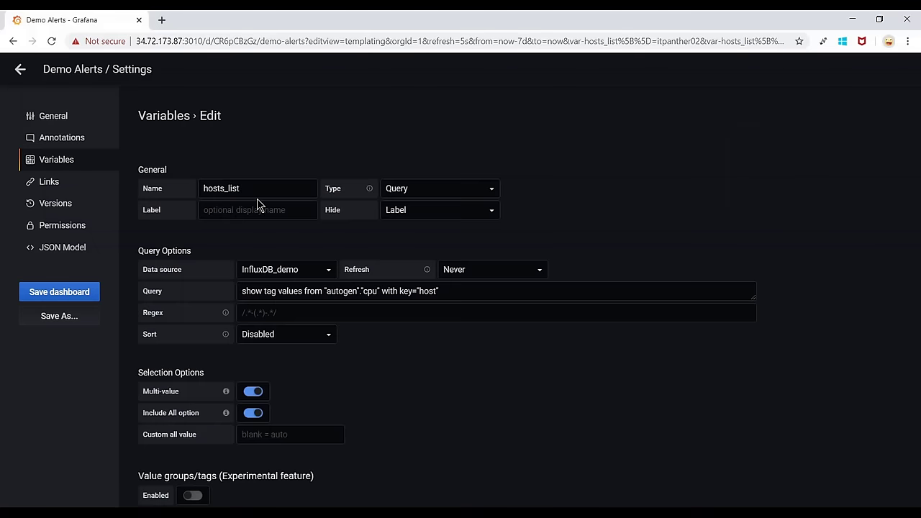
click(416, 212)
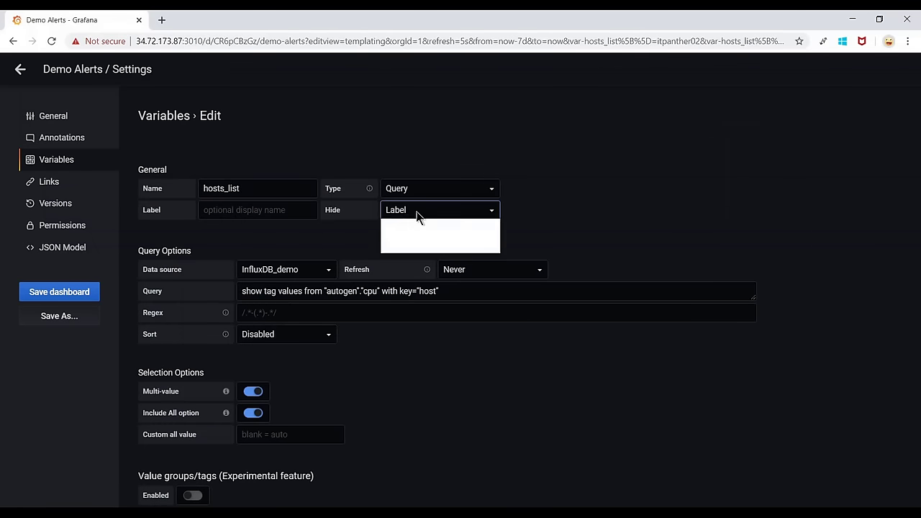
click(410, 225)
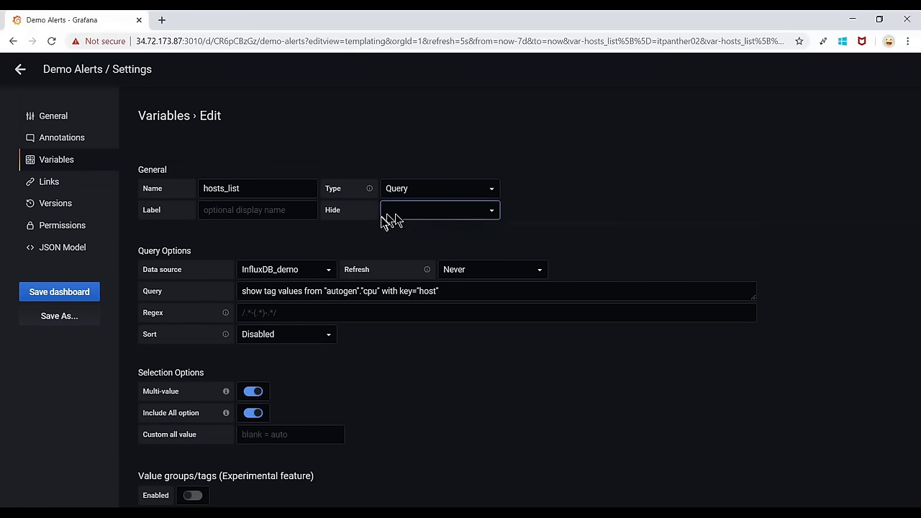
click(256, 210)
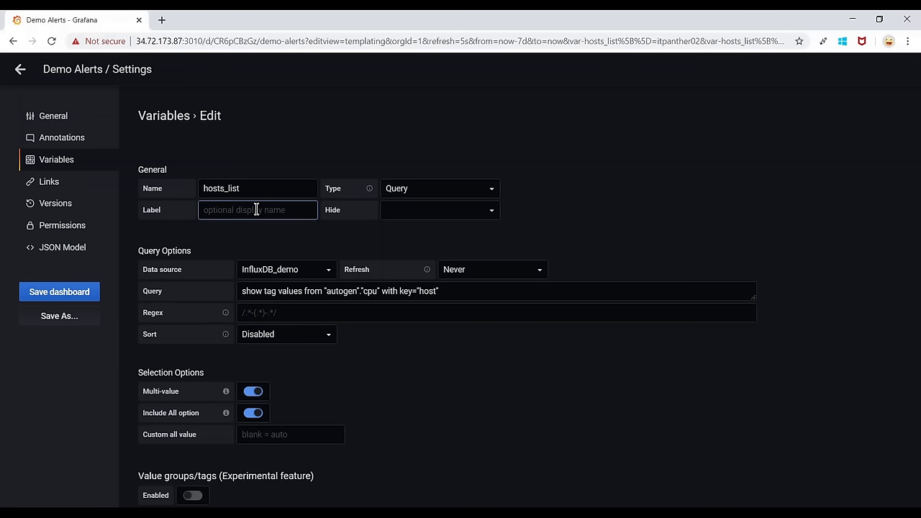
text(All Servers)
scroll(391, 385, down, 2)
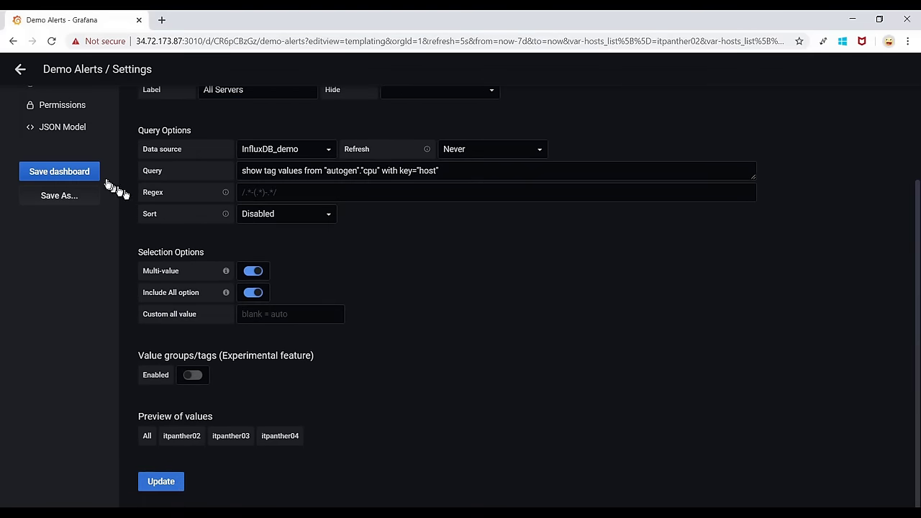
Apply the variable change, save the dashboard and go back to it
click(157, 480)
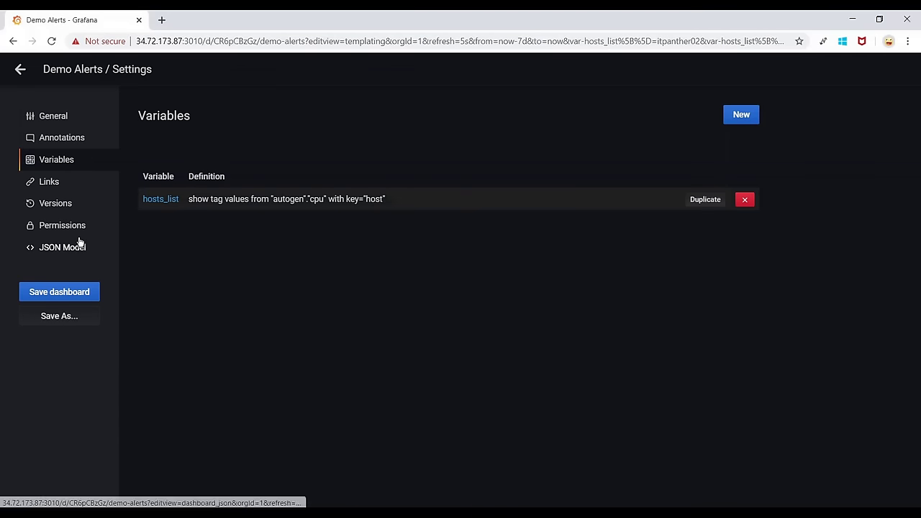
click(58, 291)
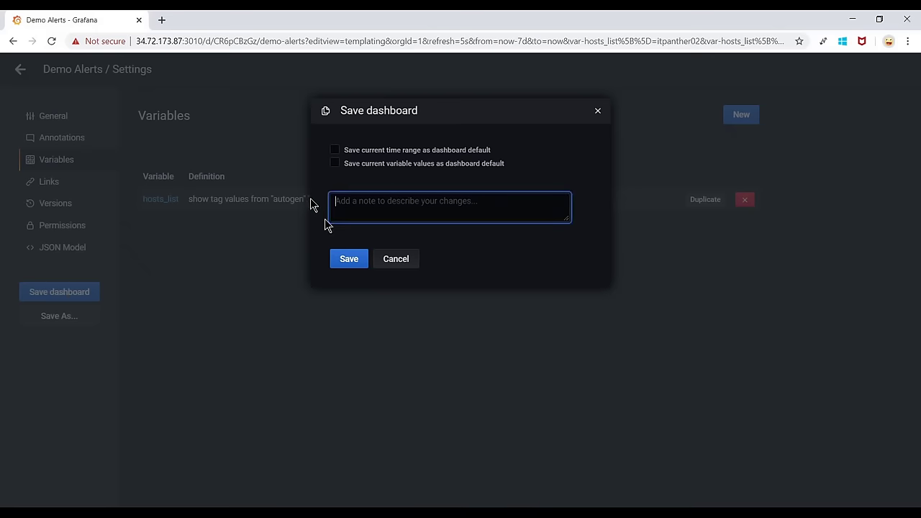
click(348, 259)
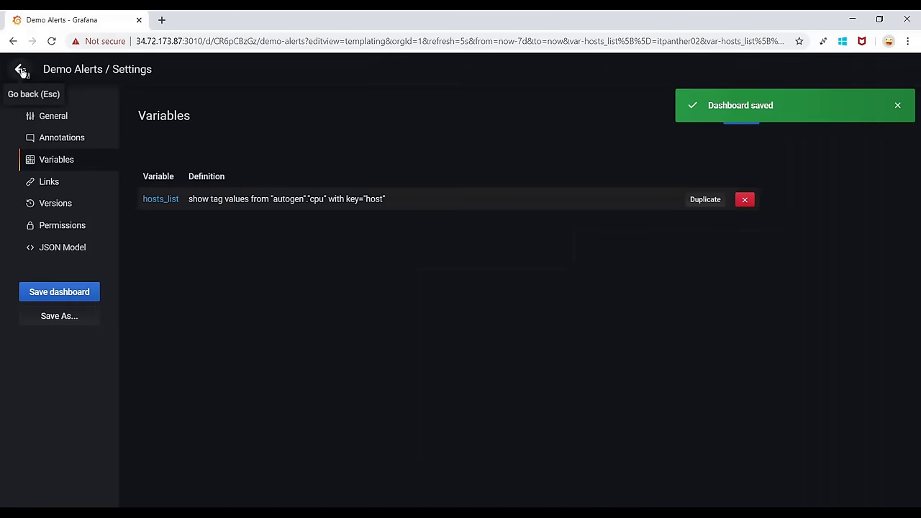
click(22, 70)
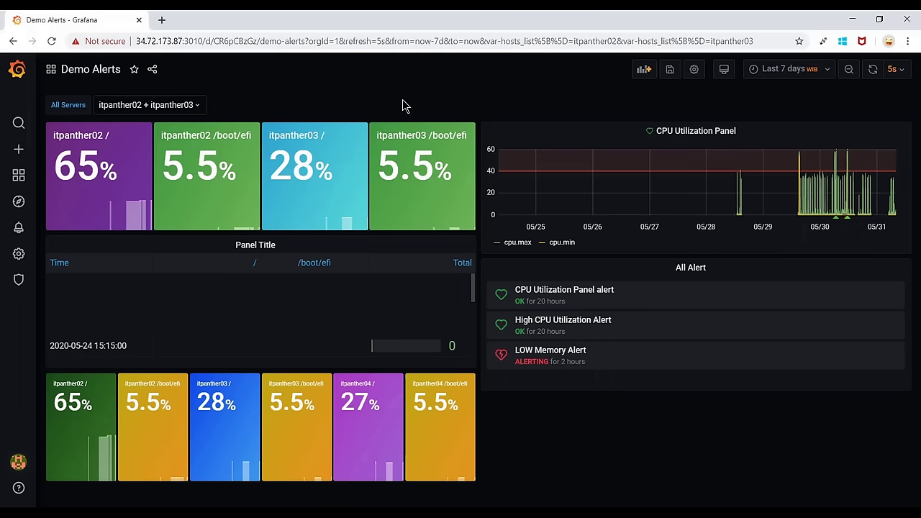
Begin a new variable named mysql_hosts with Metrics_DS as its data source
click(695, 71)
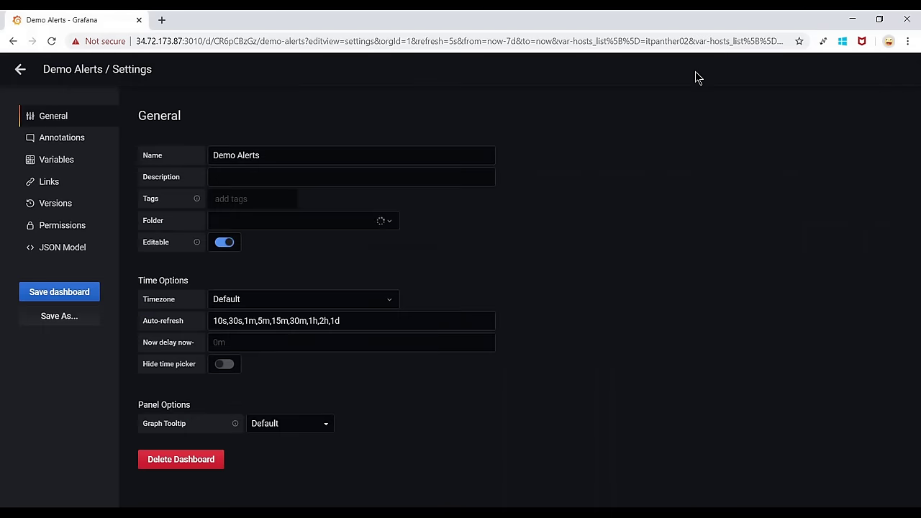
click(51, 162)
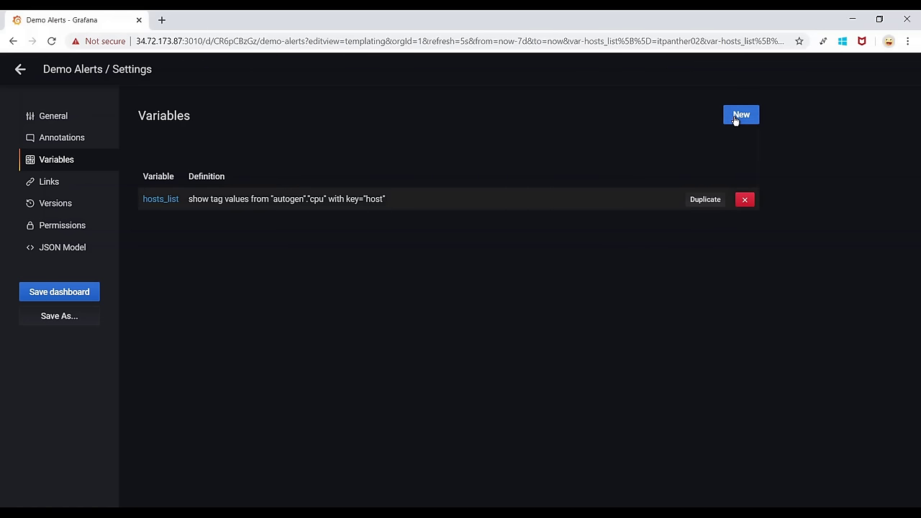
click(736, 118)
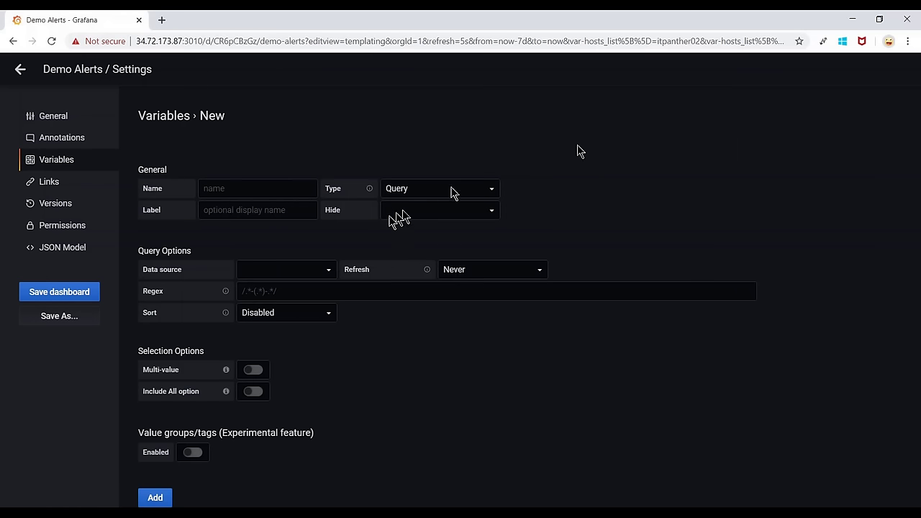
click(286, 189)
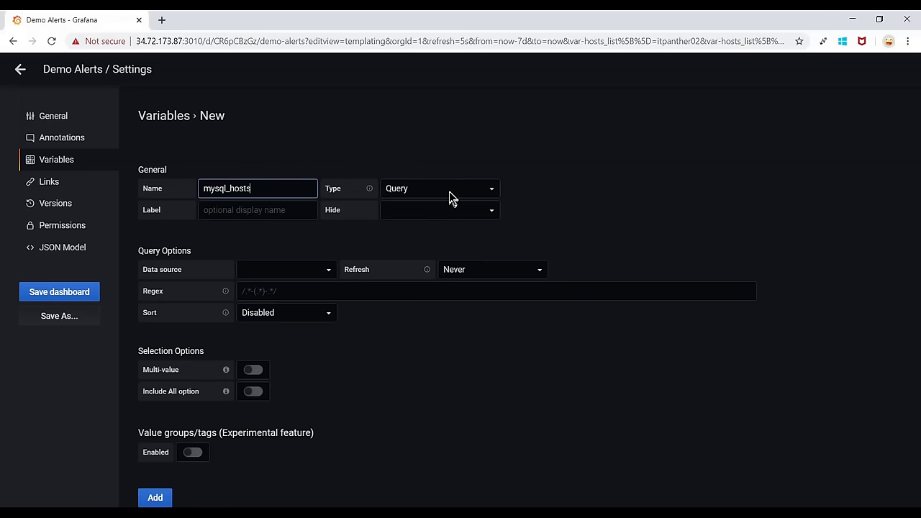
click(327, 272)
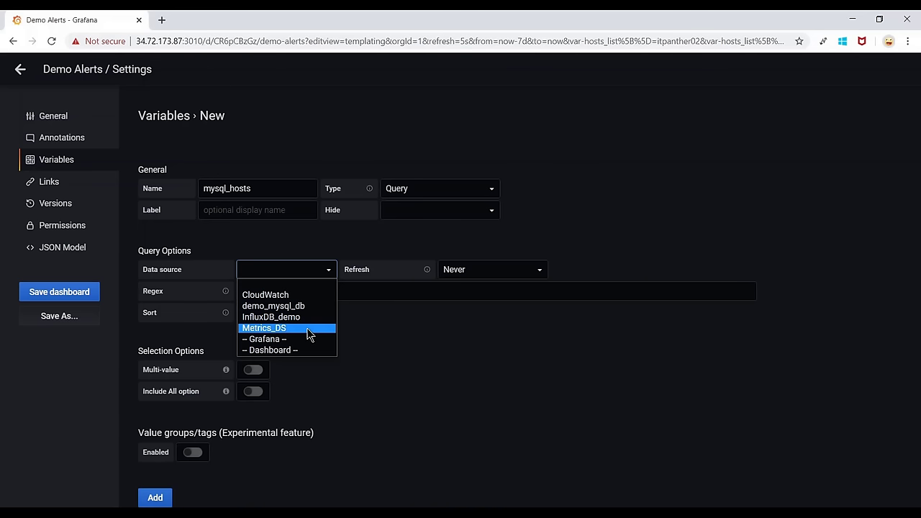
click(314, 302)
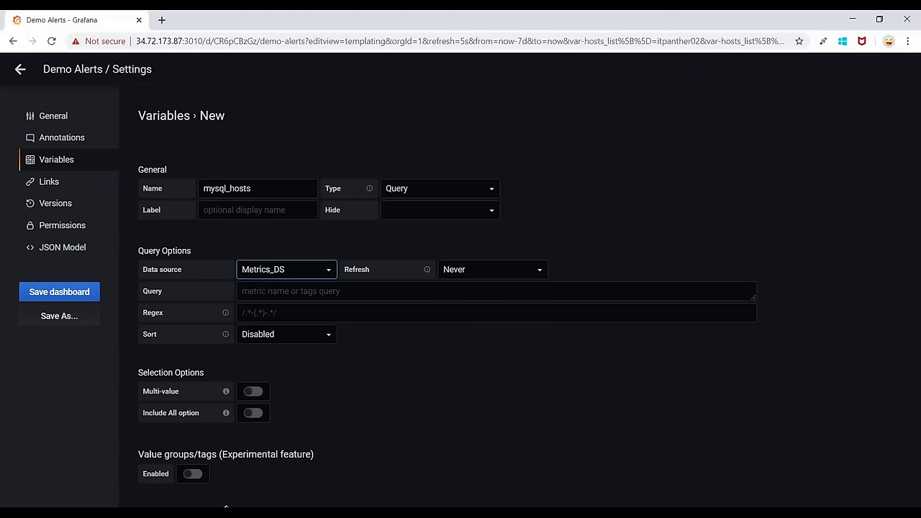
key(alt+Tab)
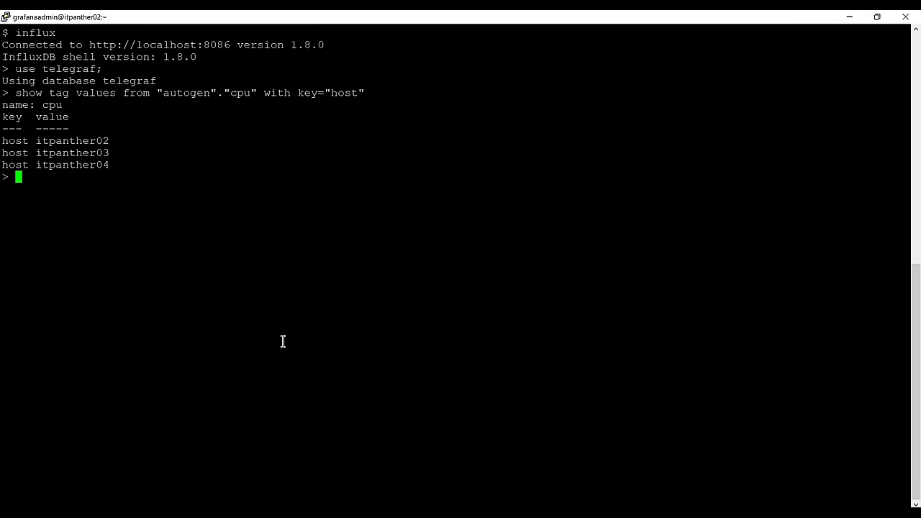
Leave the InfluxDB shell and log into MySQL as user grafana with its password
key(Return)
key(Return)
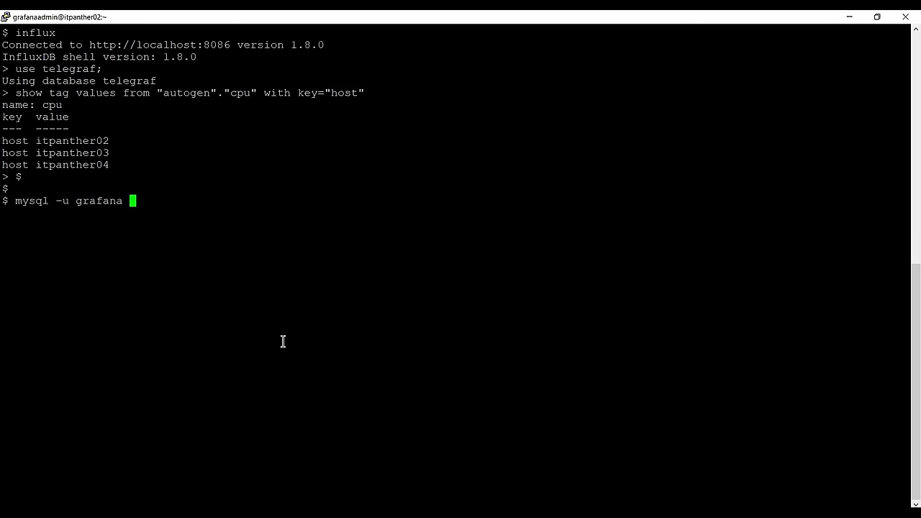
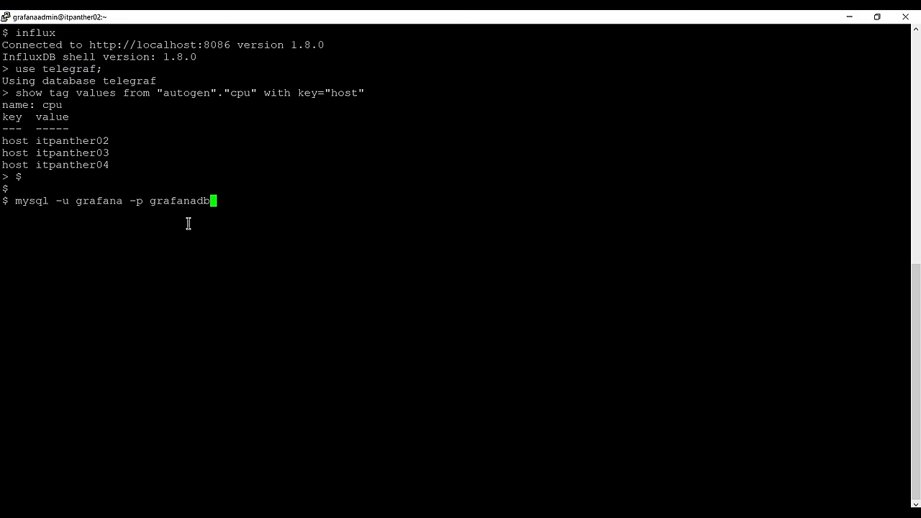
key(Return)
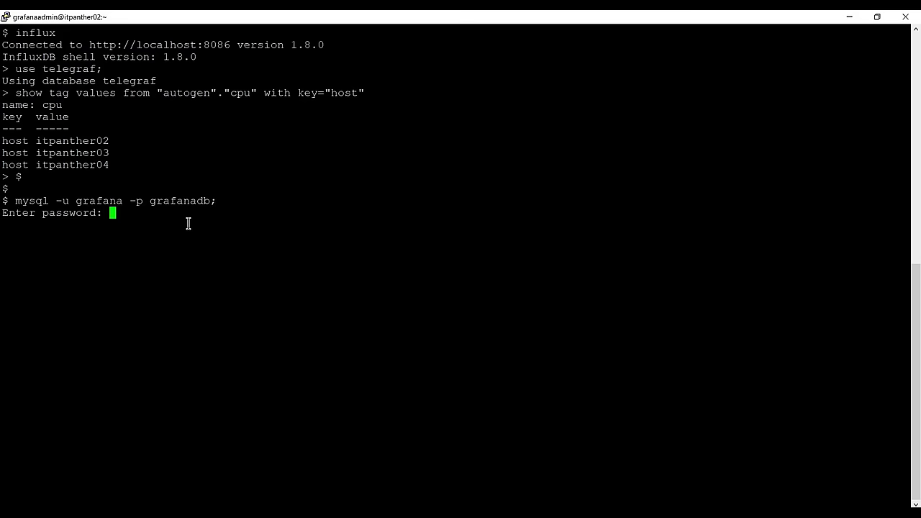
key(Return)
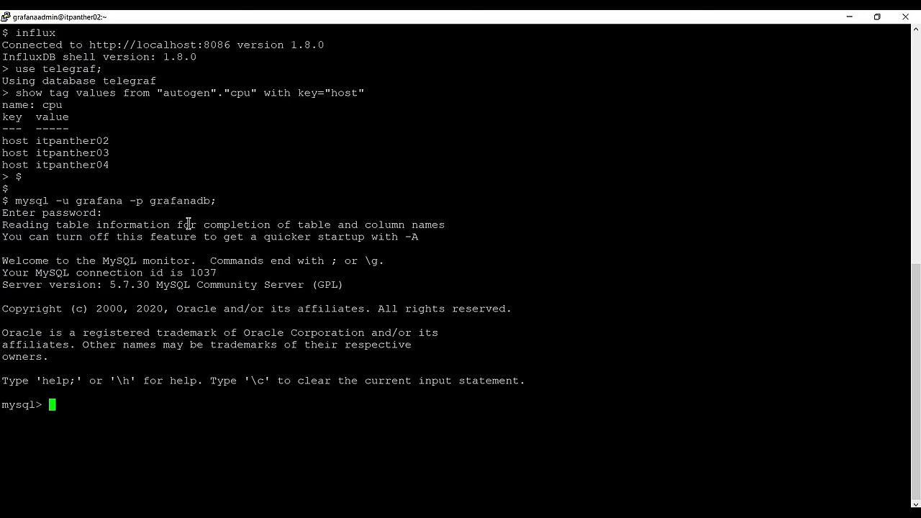
Query all rows, then just the host column, of the metrics table
text(select * from metr)
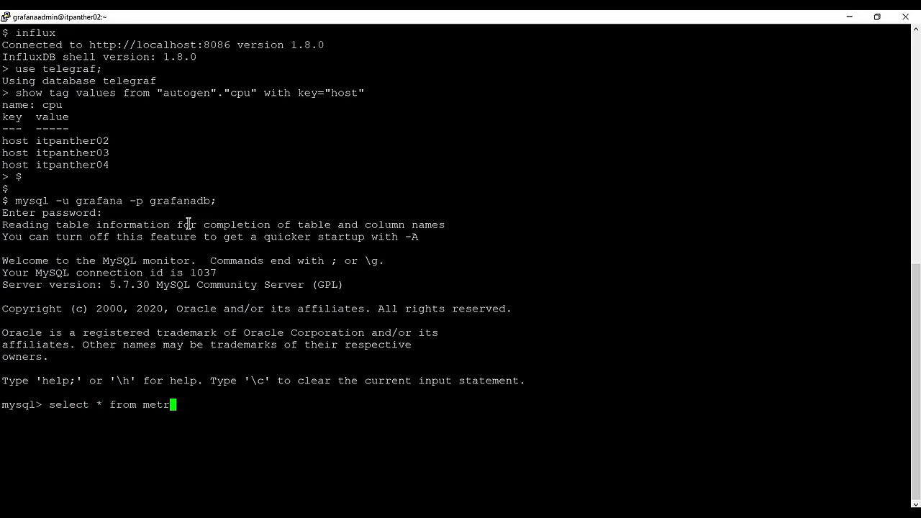
text(ics;)
key(Return)
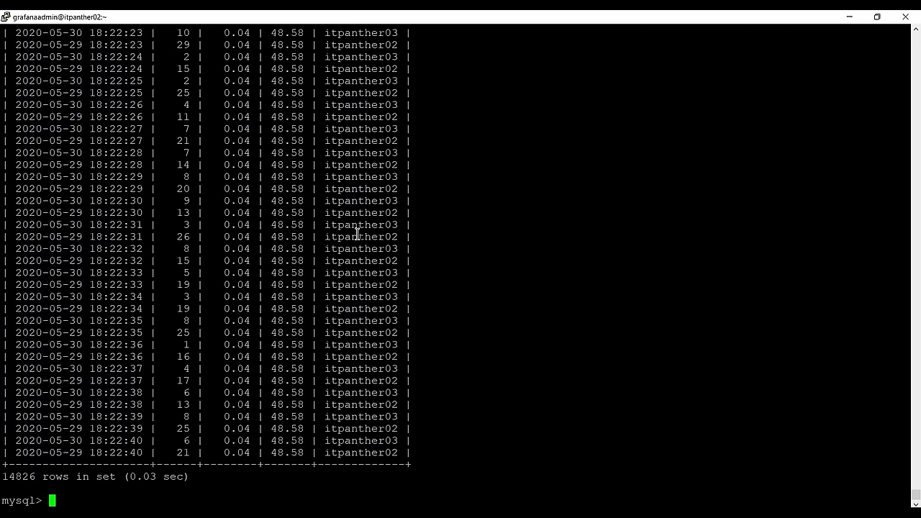
drag(354, 236, 374, 354)
click(374, 354)
text(select ho)
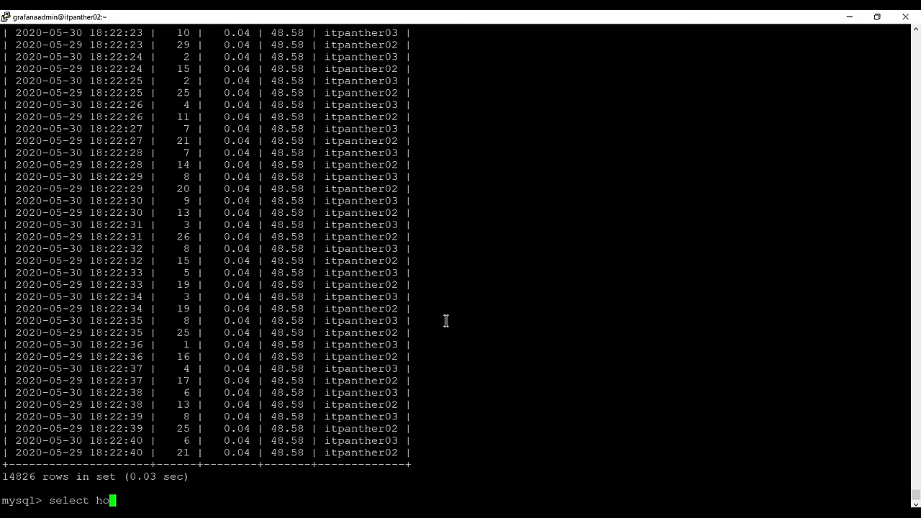
text(st from metrics;)
key(Return)
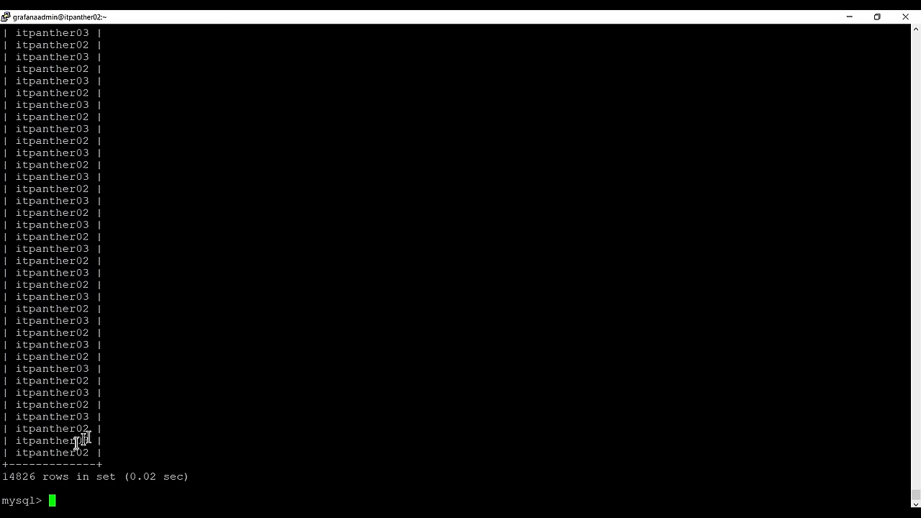
Run 'select distinct host from metrics;' and copy the query text
key(Up)
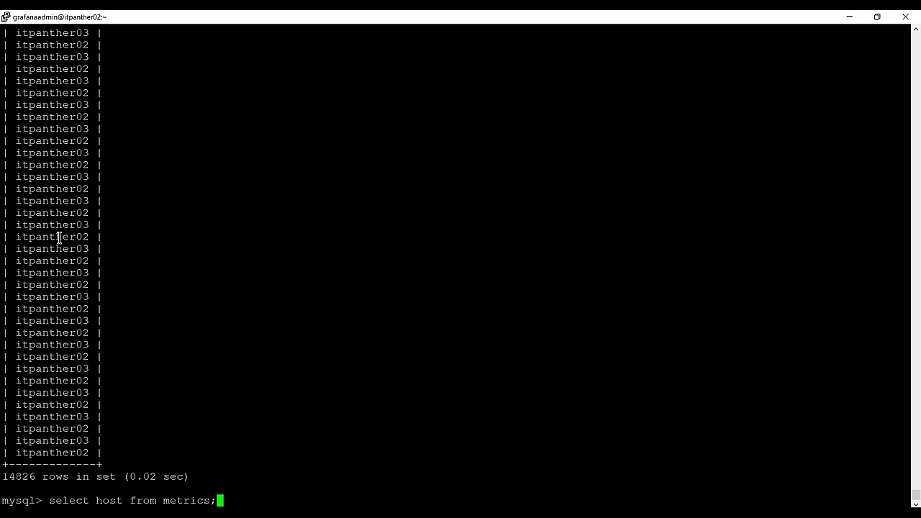
key(Left)
key(Left)
key(Left)
key(Left)
key(Left)
key(Left)
key(Left)
key(Left)
key(Left)
key(Left)
key(Left)
key(Left)
key(Left)
key(Left)
key(Left)
key(Left)
key(Left)
text(distinct)
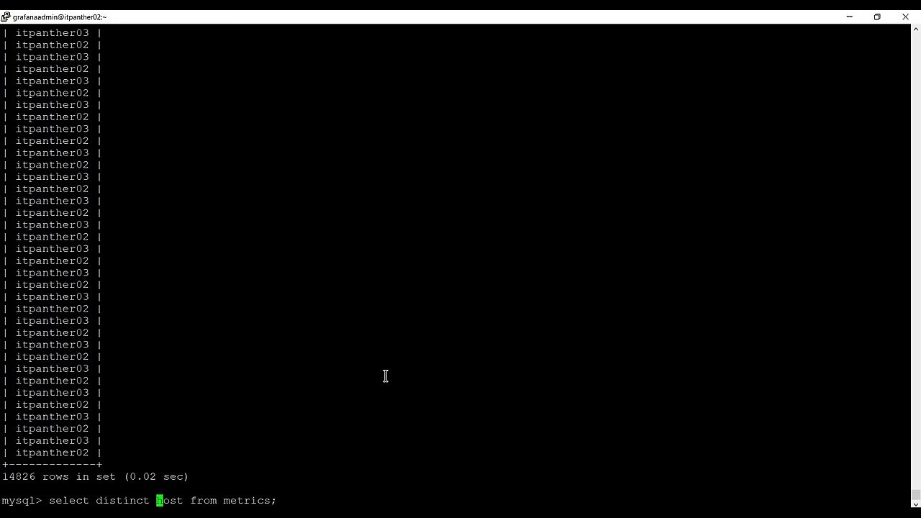
key(Return)
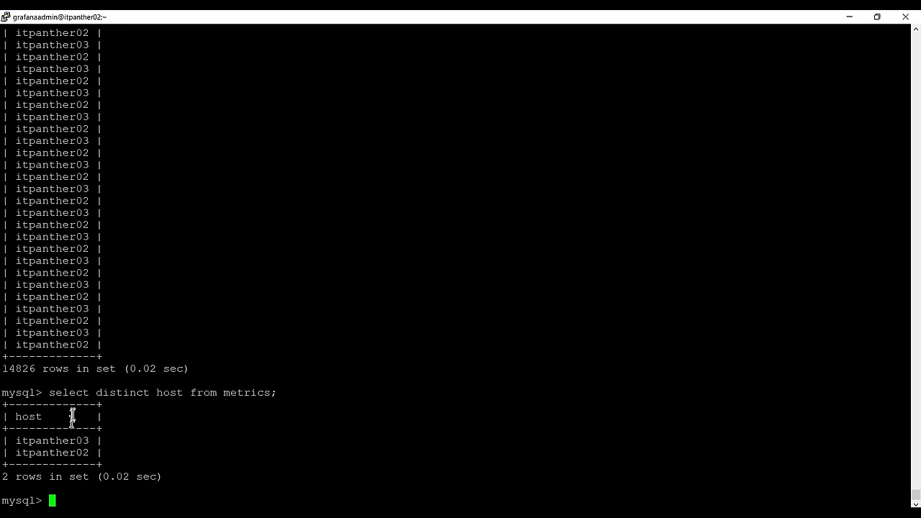
drag(51, 393, 270, 391)
key(ctrl+c)
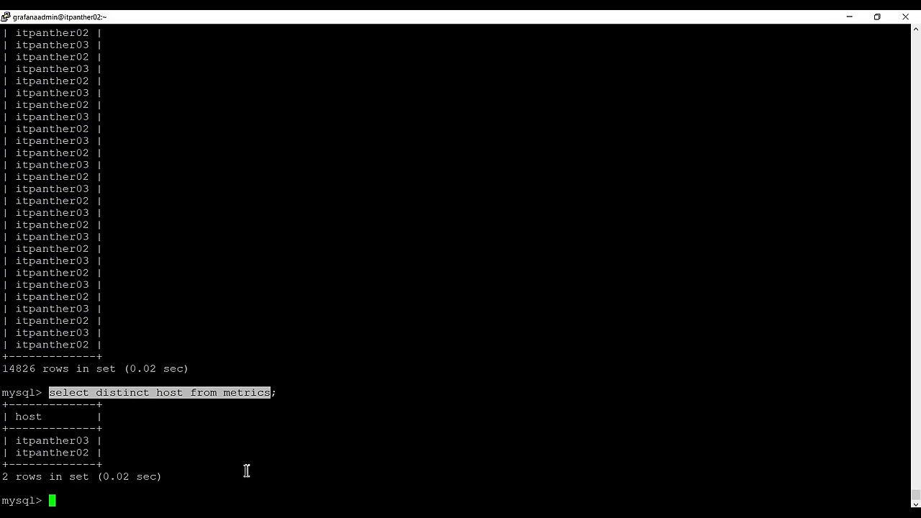
key(alt+Tab)
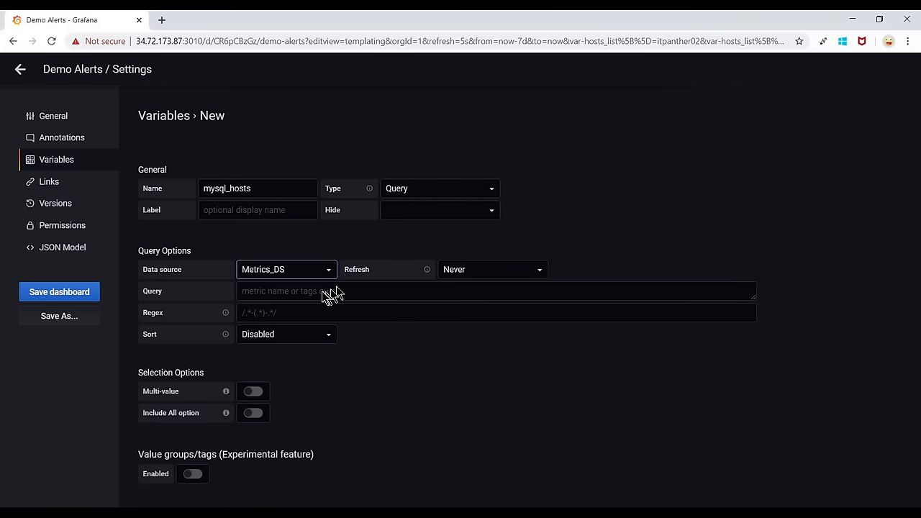
Paste the distinct host query into the mysql_hosts variable's Query field
click(366, 314)
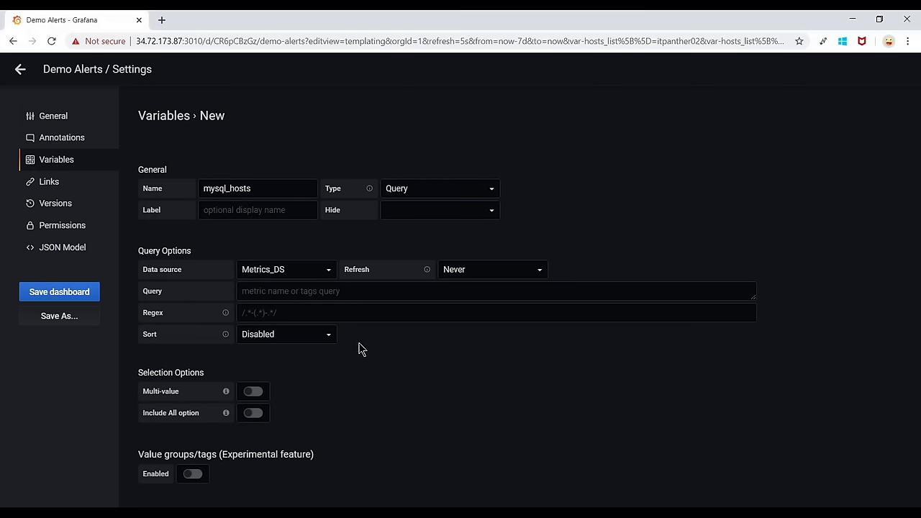
scroll(359, 350, down, 2)
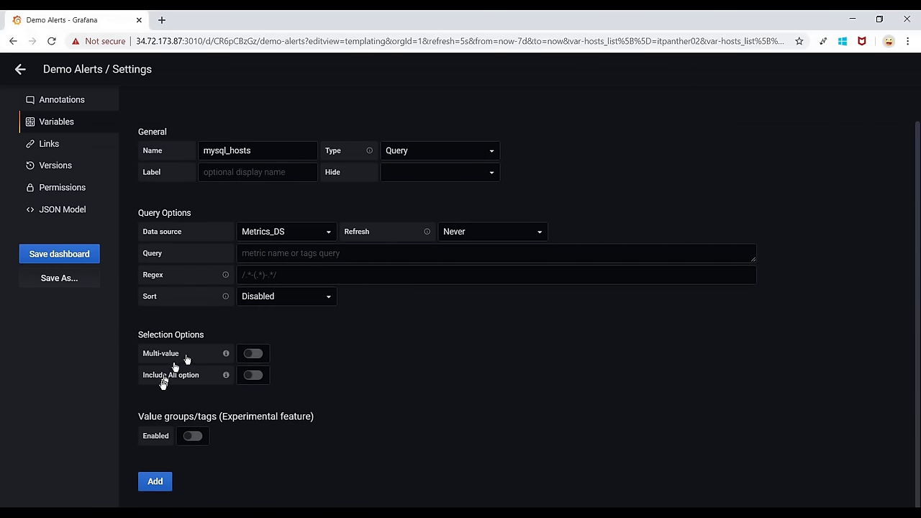
click(363, 252)
key(ctrl+v)
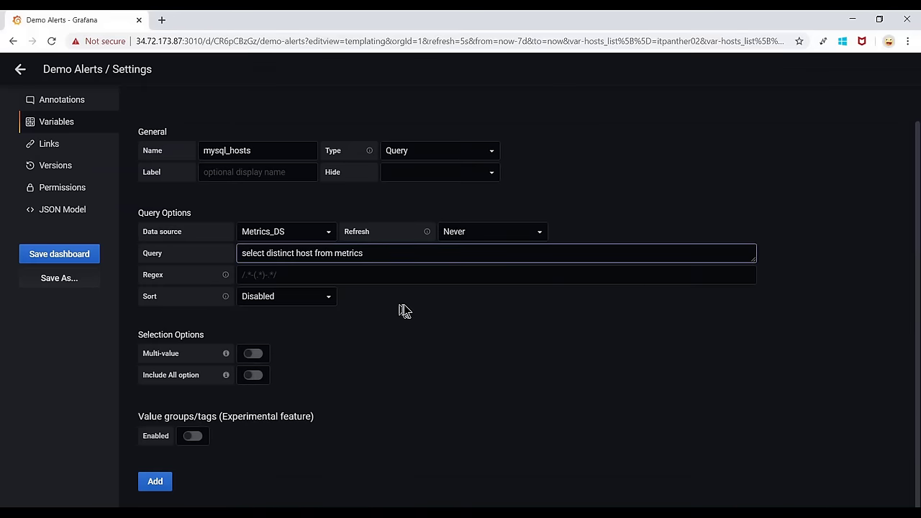
click(388, 349)
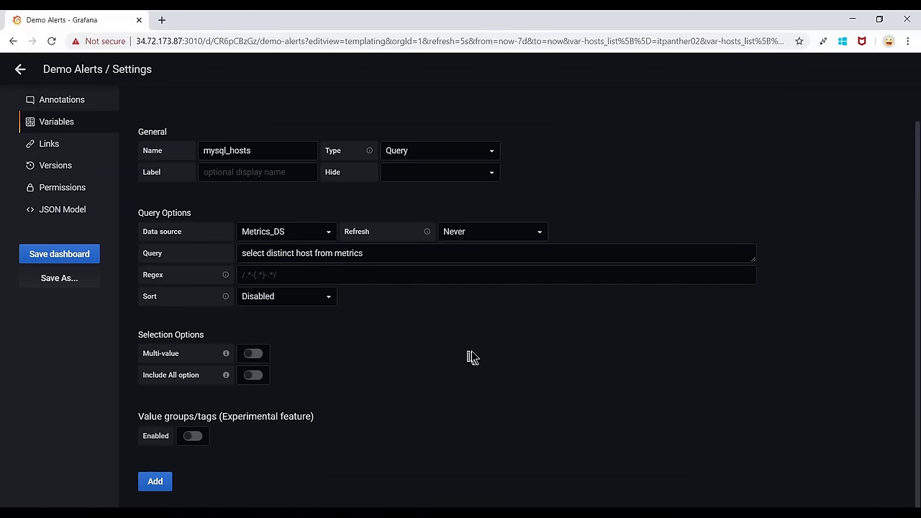
scroll(390, 261, down, 1)
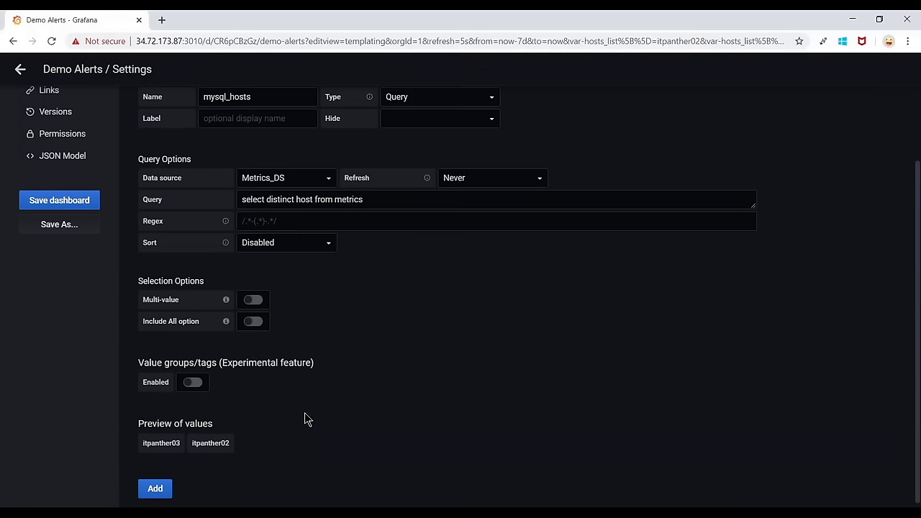
scroll(305, 419, down, 1)
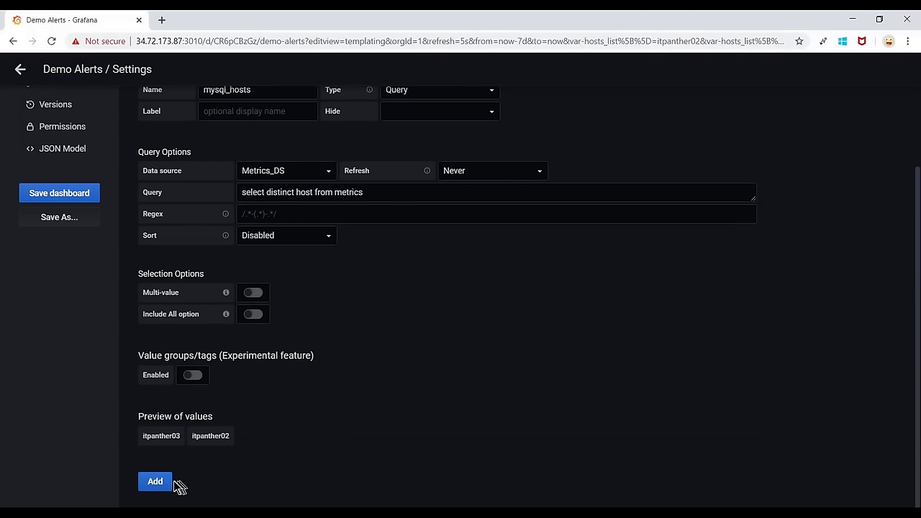
Enable Multi-value and Include All option, add the variable and save the dashboard
click(259, 293)
click(254, 315)
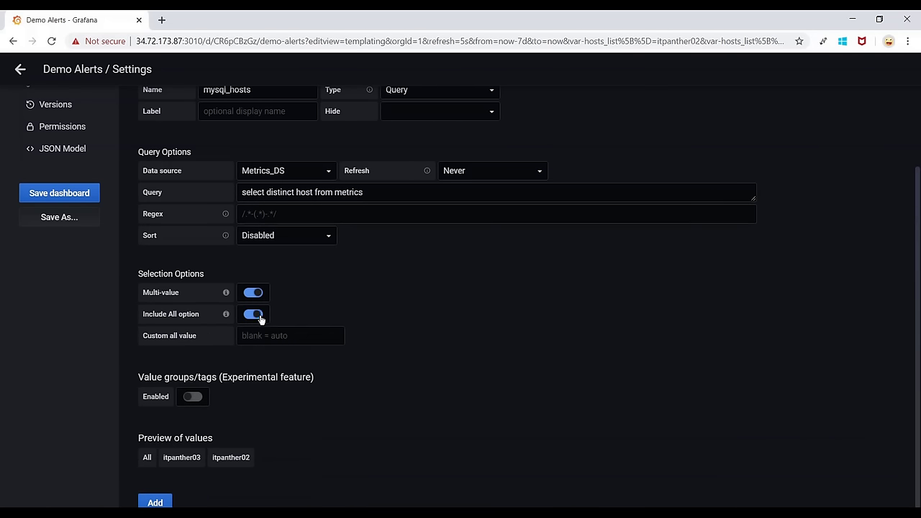
scroll(338, 308, down, 1)
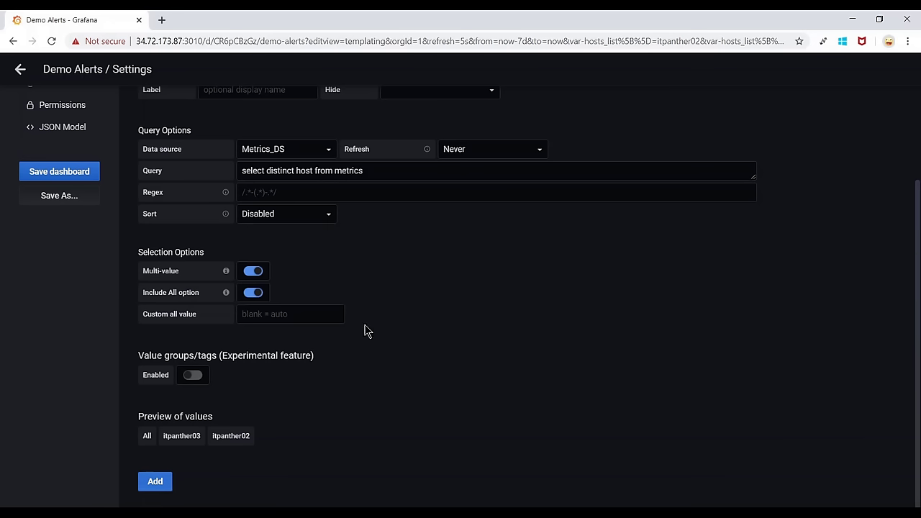
click(155, 483)
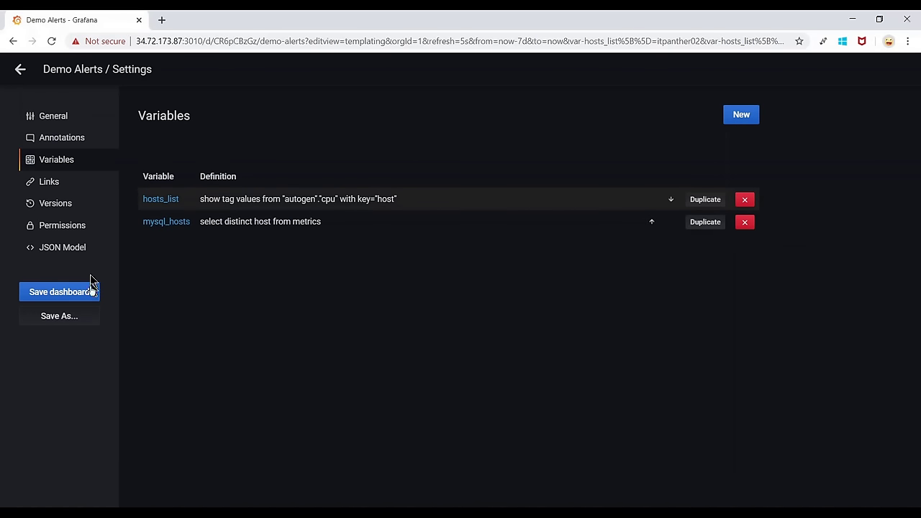
click(74, 295)
click(349, 246)
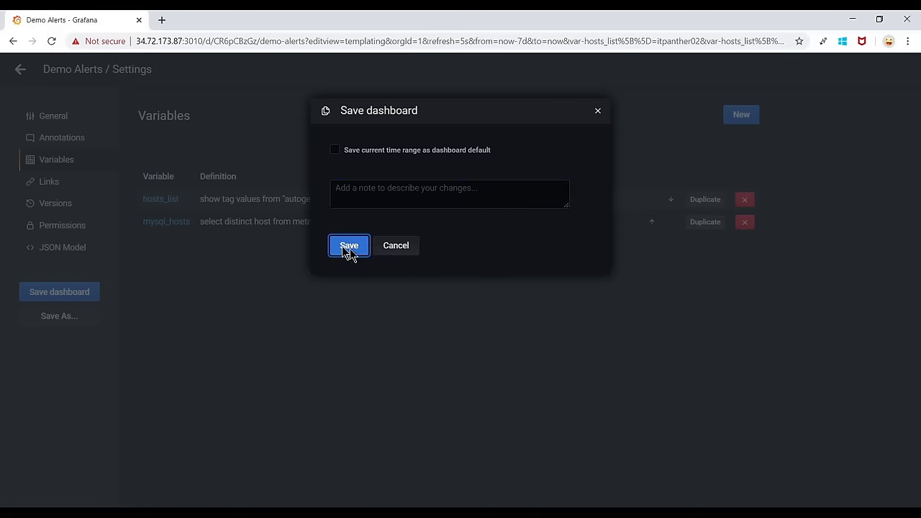
click(21, 69)
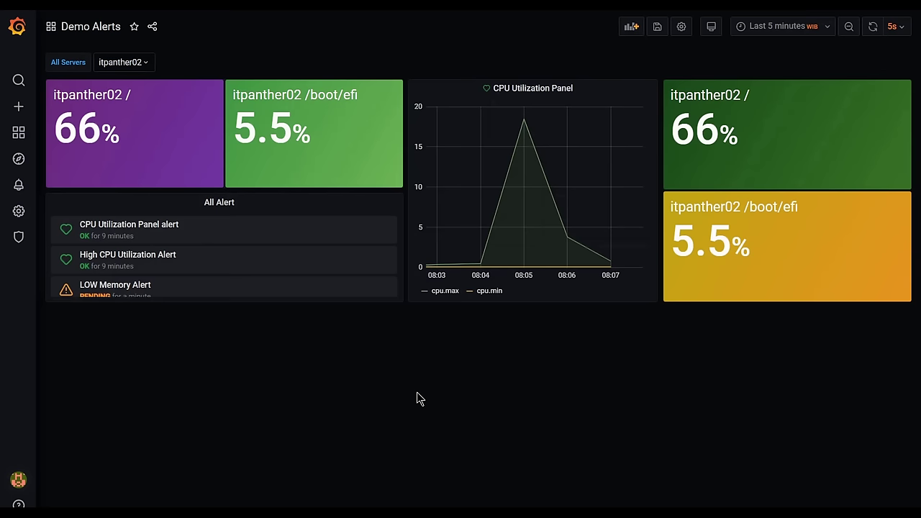
Add a new empty panel to the Demo Alerts dashboard
click(631, 28)
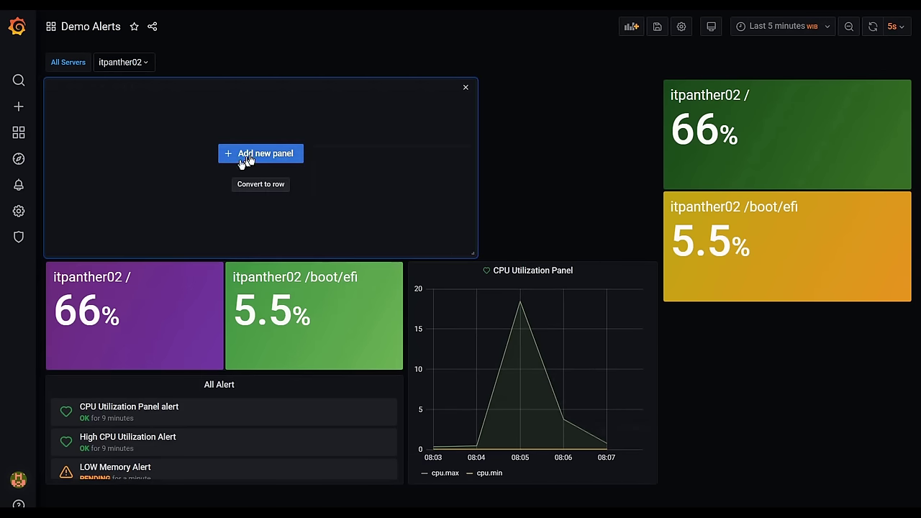
click(263, 154)
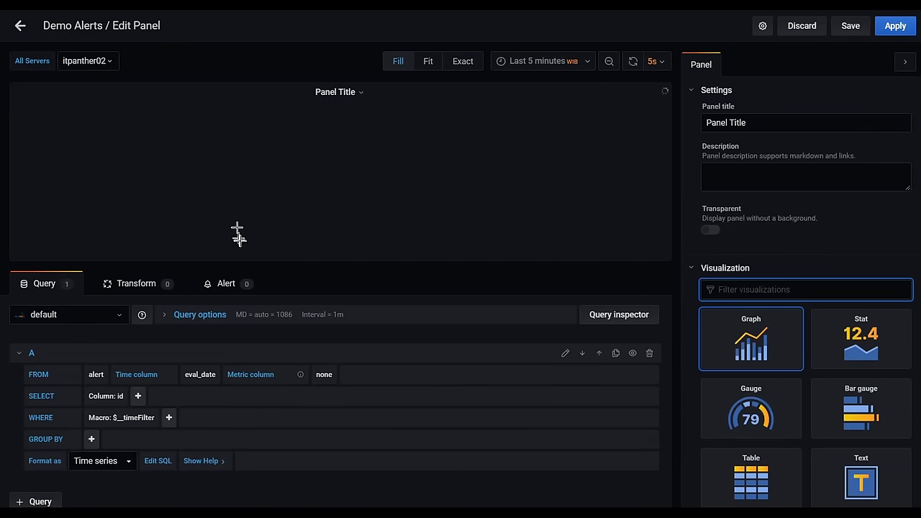
Switch the new panel's query data source to InfluxDB_demo
click(120, 315)
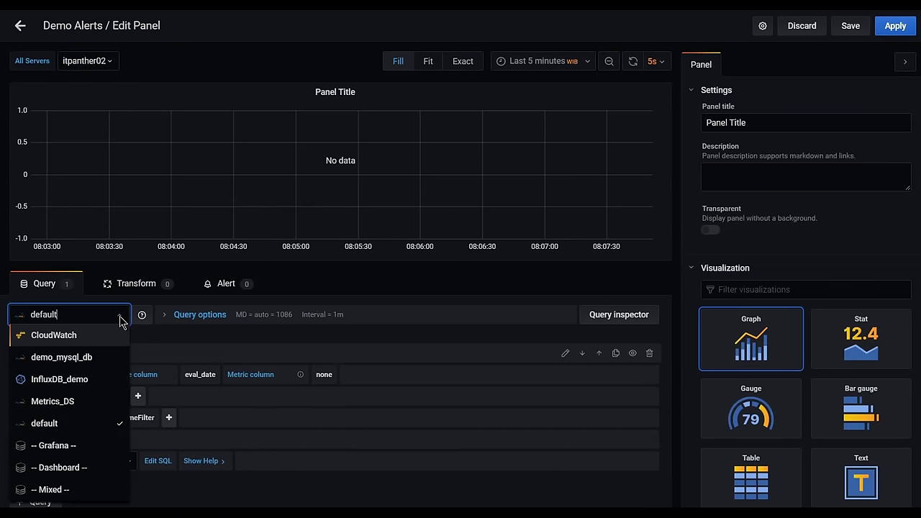
click(73, 382)
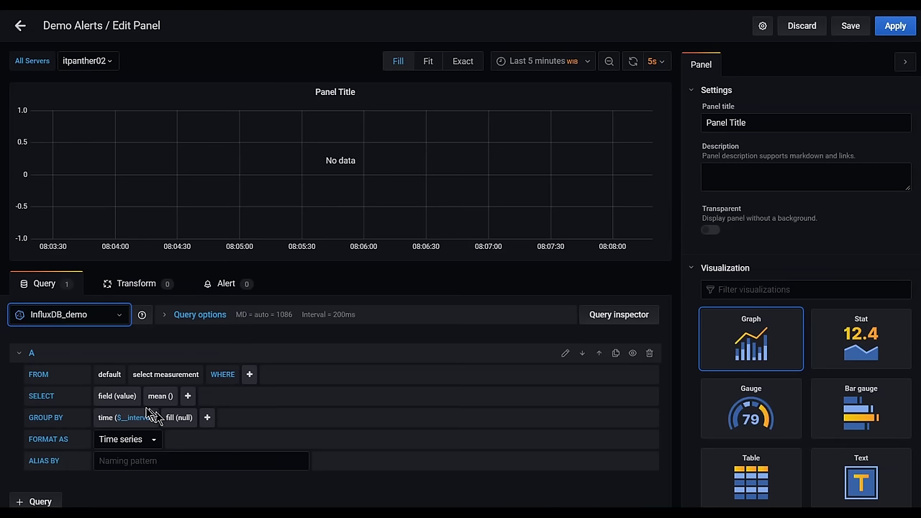
Query the usage_system field of the cpu measurement under the autogen policy
click(110, 375)
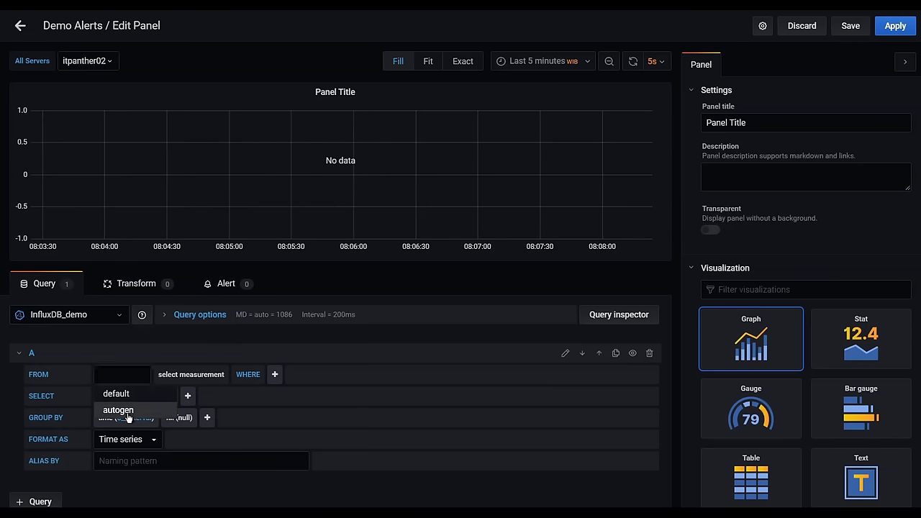
click(119, 410)
click(182, 374)
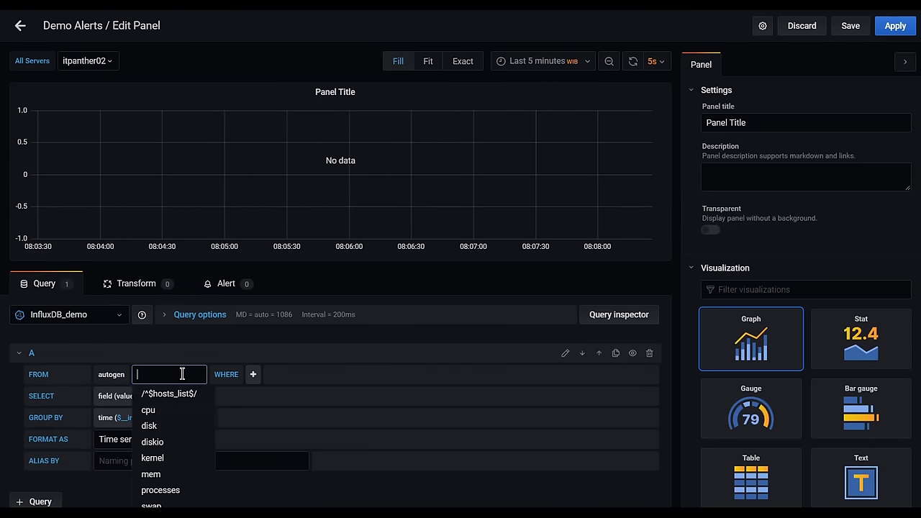
click(166, 410)
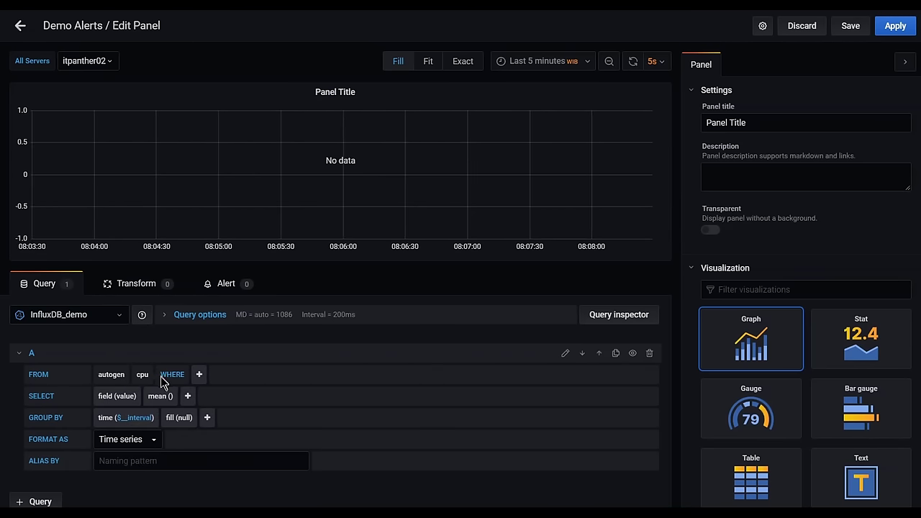
click(130, 404)
scroll(164, 495, down, 1)
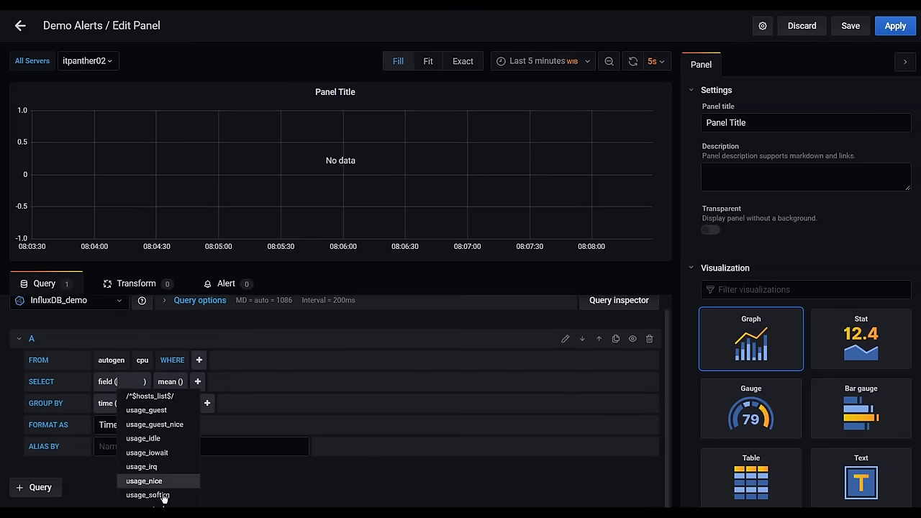
click(159, 505)
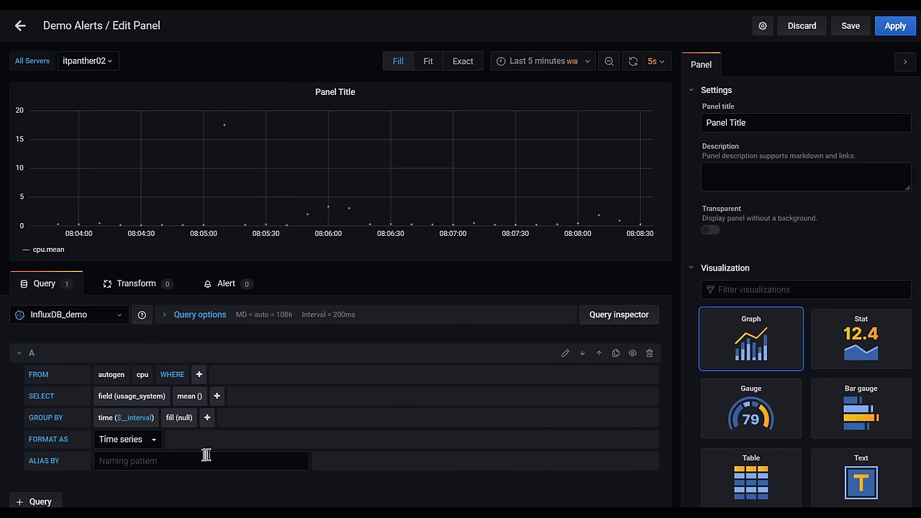
Replace the mean aggregation with max and group by tag(cpu)
click(190, 397)
click(194, 412)
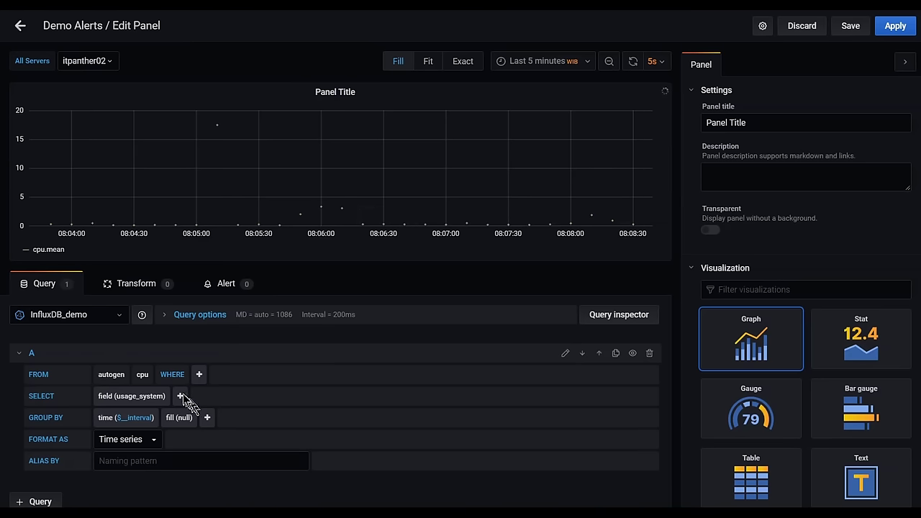
click(181, 396)
mouse_move(210, 436)
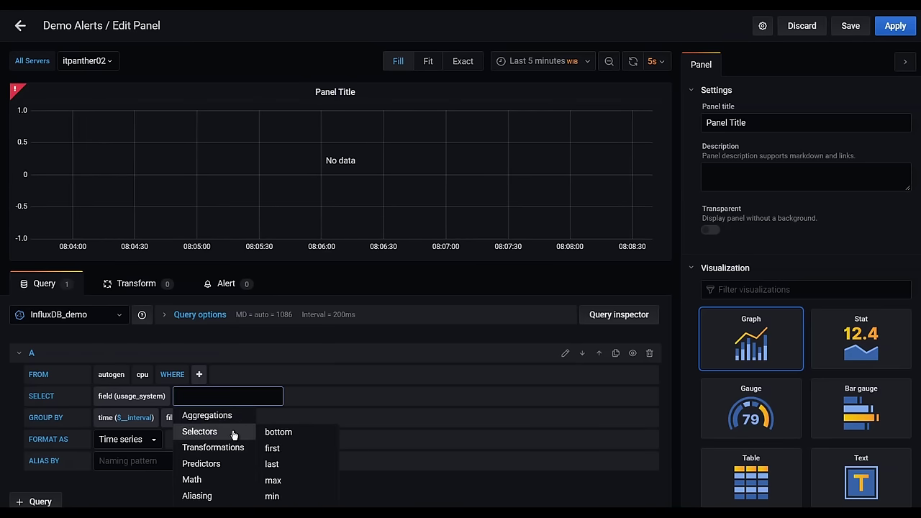
click(290, 480)
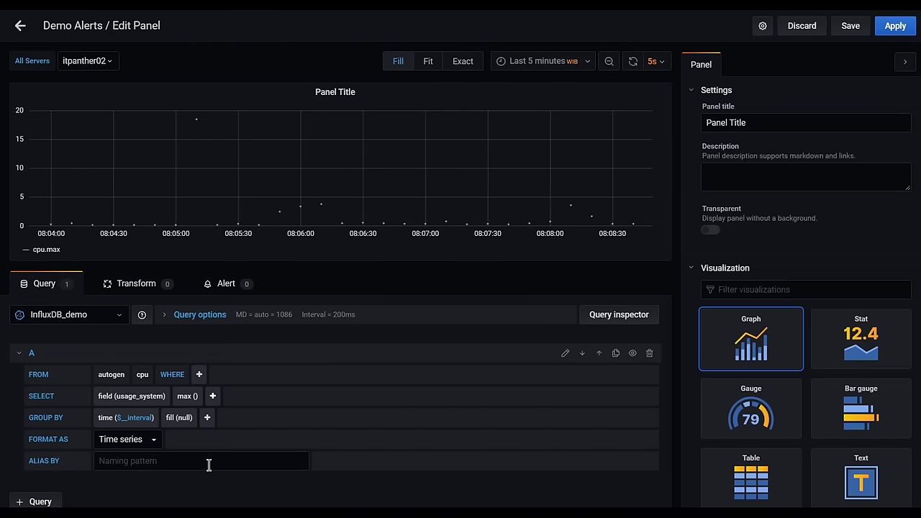
click(208, 419)
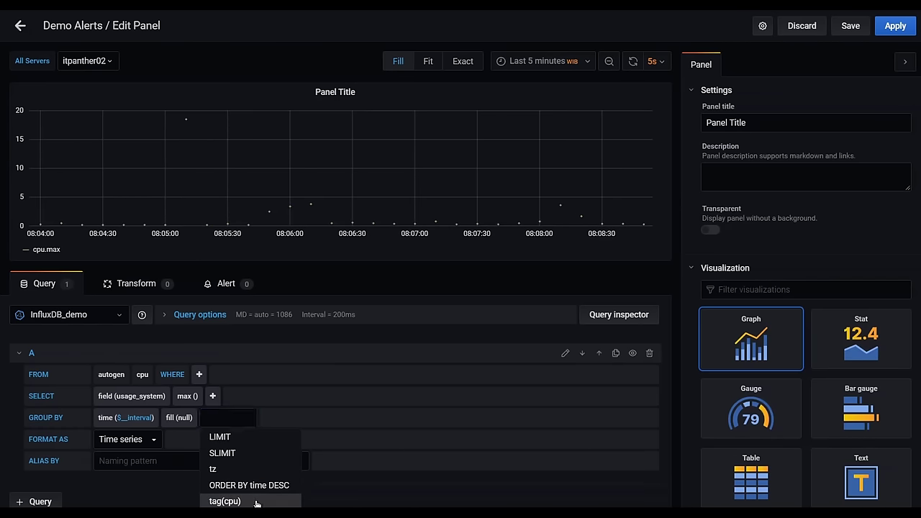
click(256, 502)
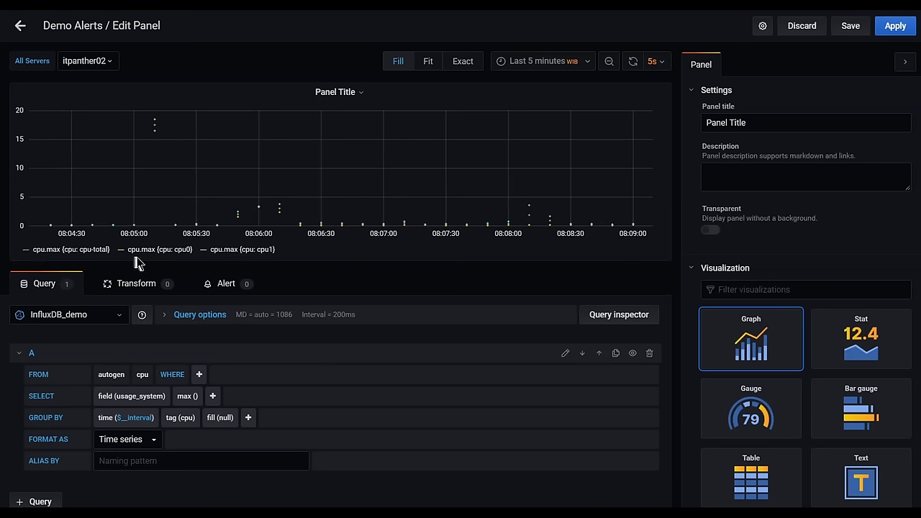
Alias the series by $tag_cpu
click(142, 458)
text($tag_cpu)
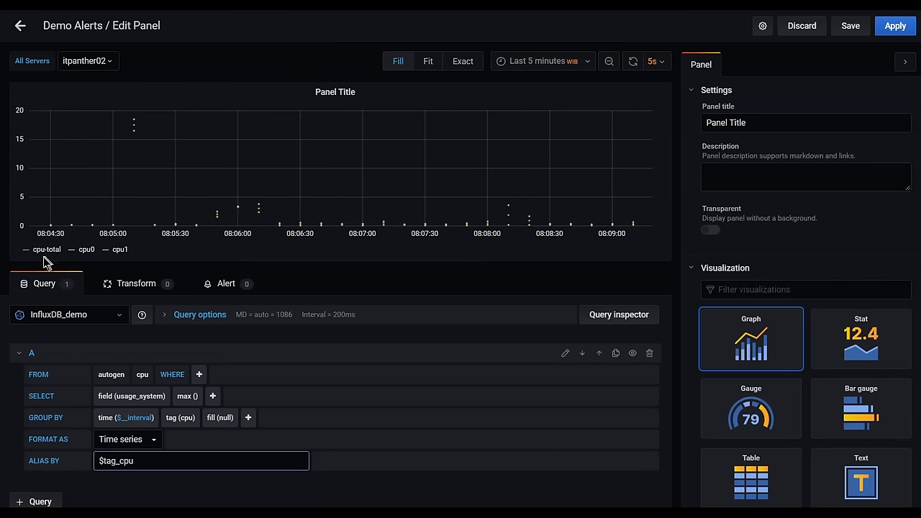
click(331, 500)
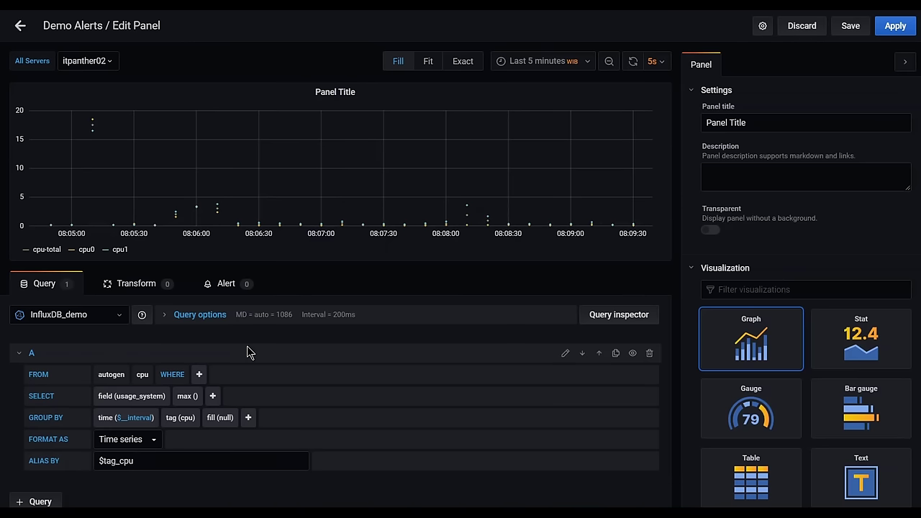
Add a WHERE filter cpu != cpu-total to the query
click(200, 374)
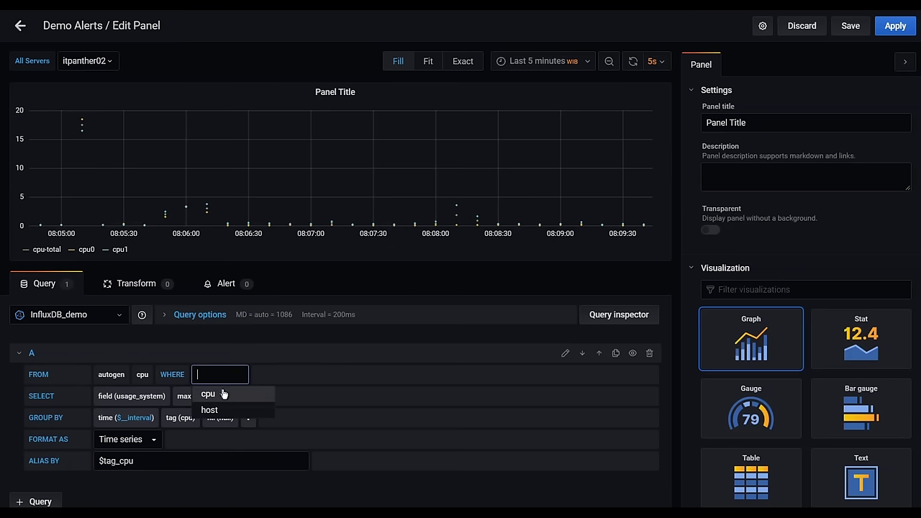
click(224, 395)
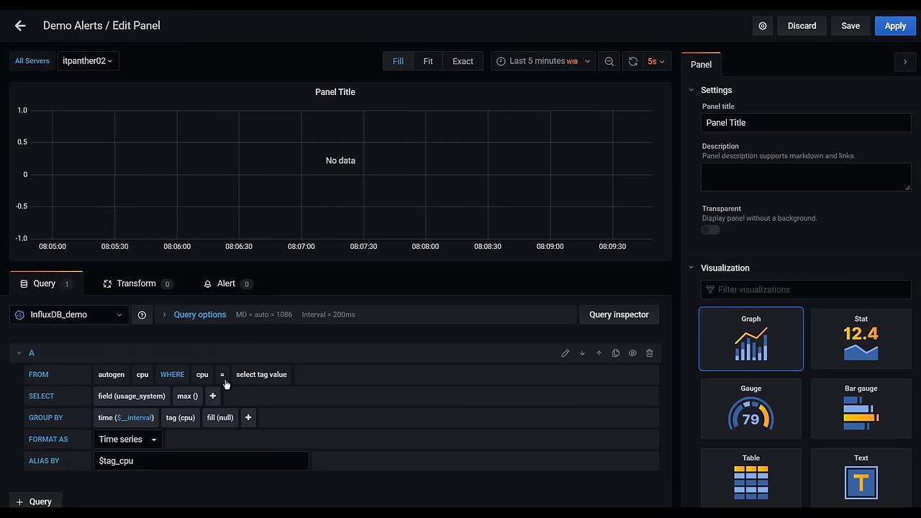
click(223, 375)
click(236, 407)
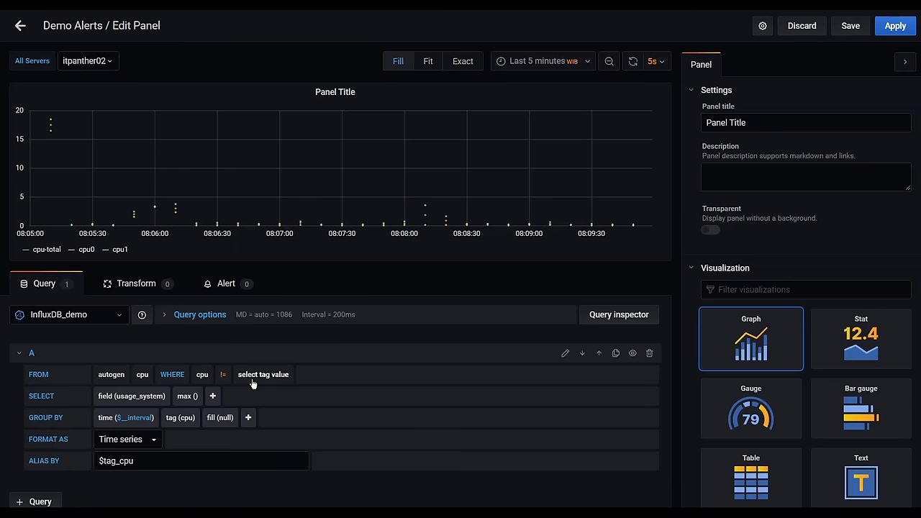
click(275, 377)
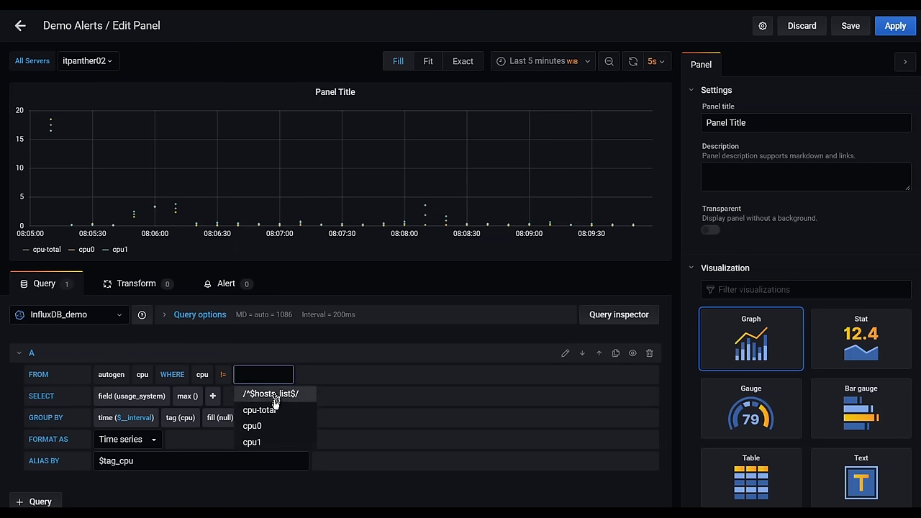
click(288, 411)
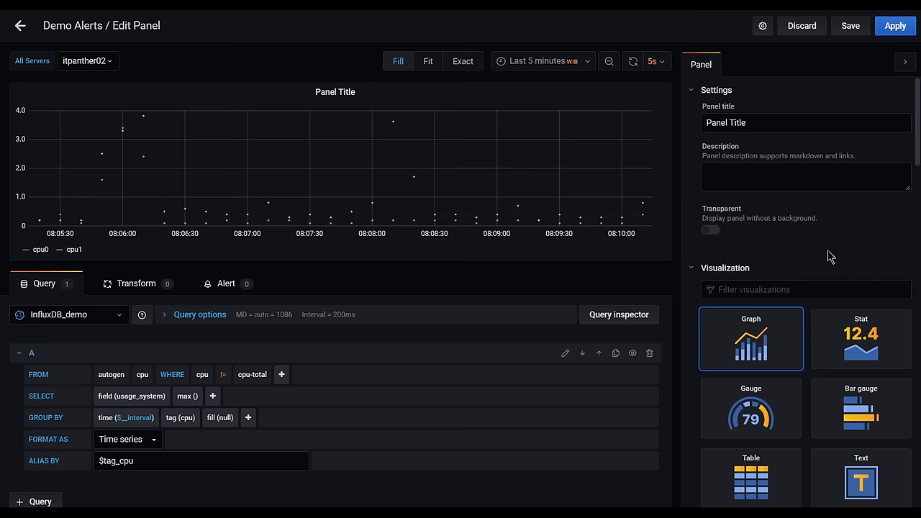
Set Null value to connected so cpu0 and cpu1 draw as continuous lines
scroll(828, 256, down, 10)
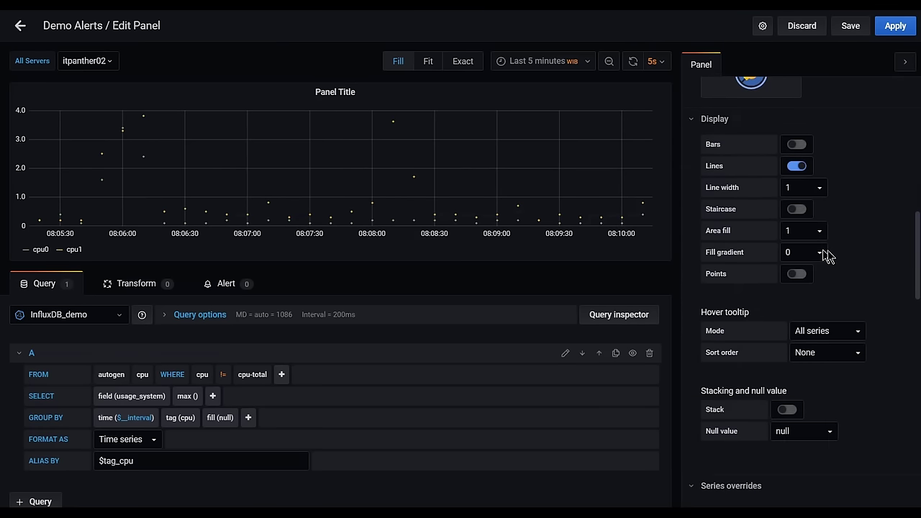
scroll(828, 324, down, 3)
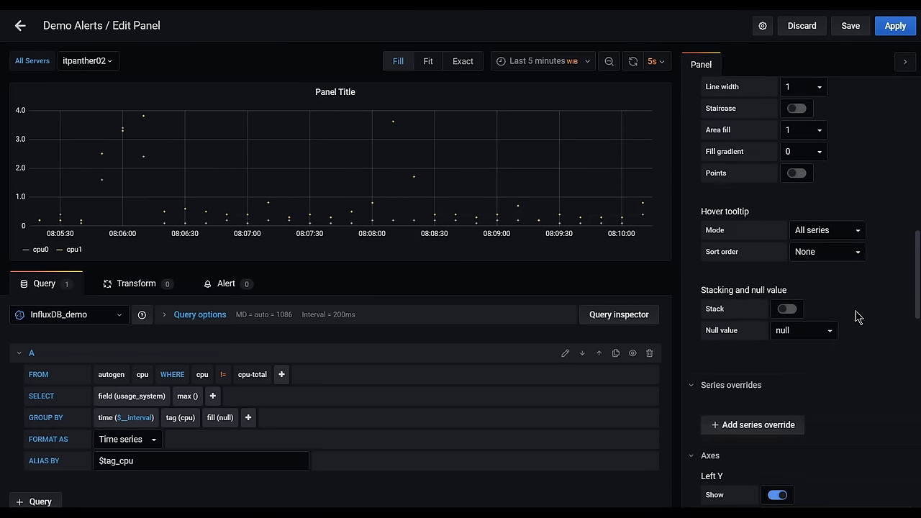
click(825, 335)
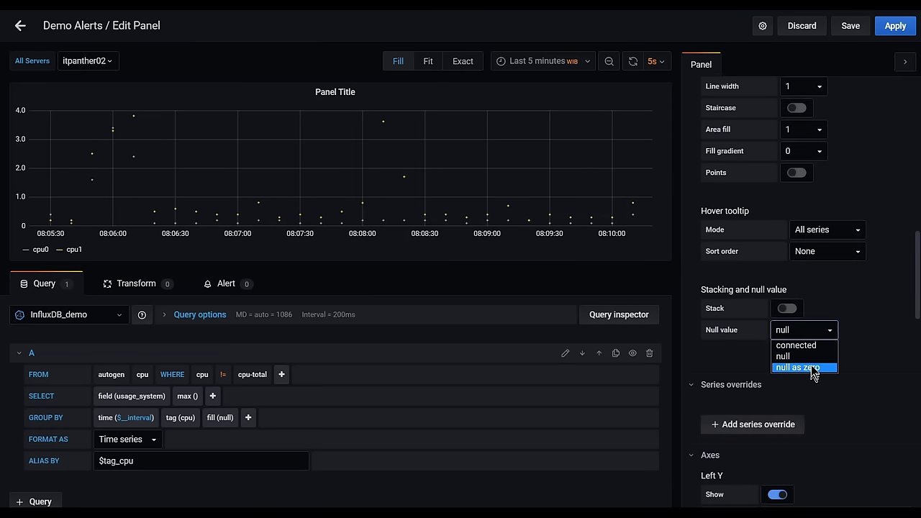
click(818, 345)
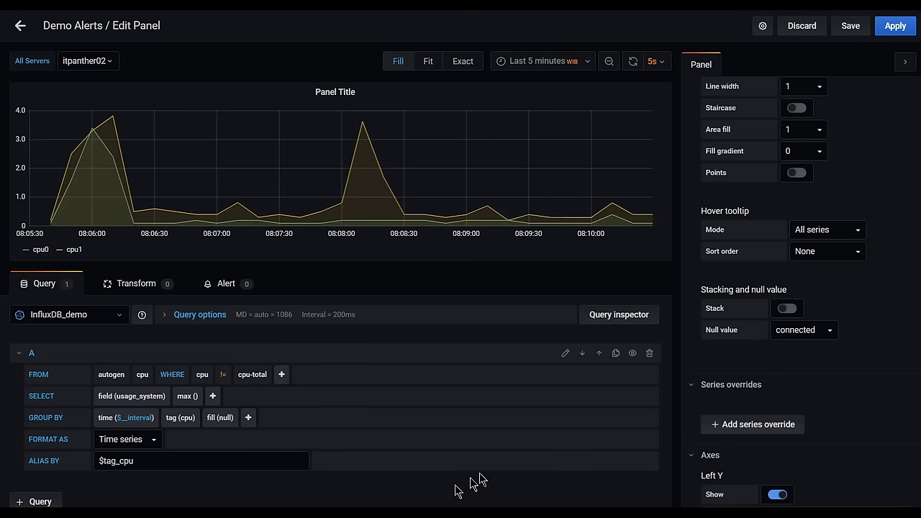
Collapse the Visualization section of the panel options
scroll(853, 223, up, 15)
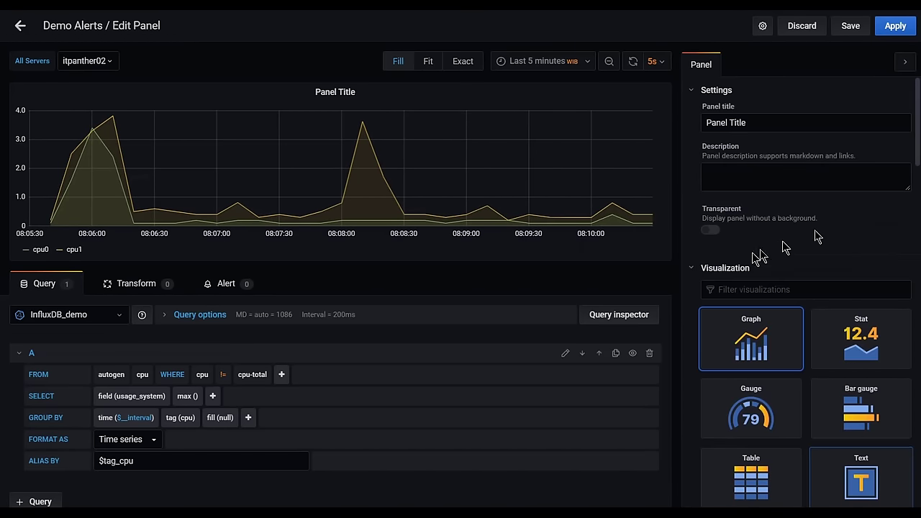
click(693, 268)
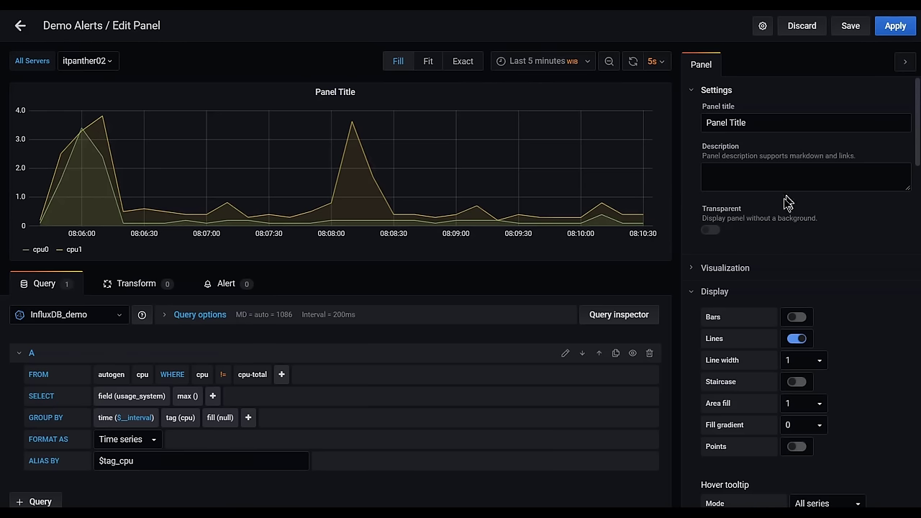
scroll(785, 205, down, 2)
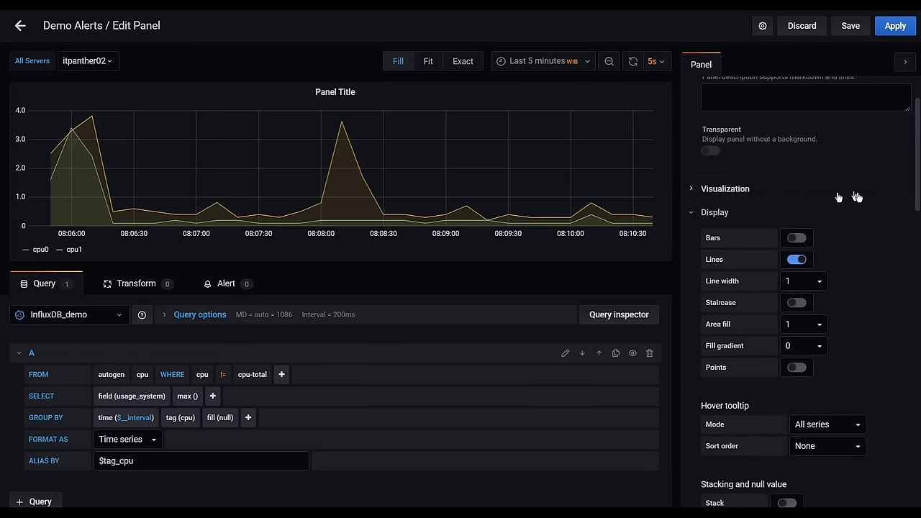
scroll(856, 197, down, 3)
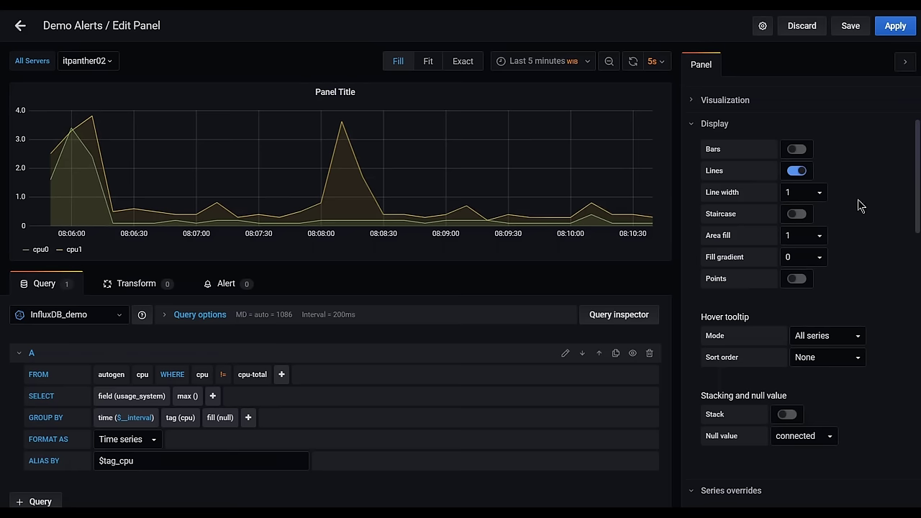
scroll(861, 205, down, 1)
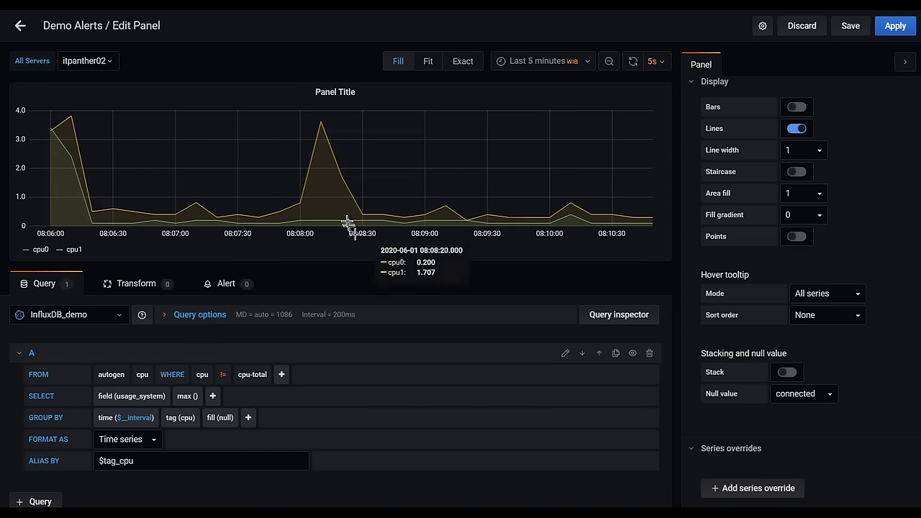
mouse_move(330, 155)
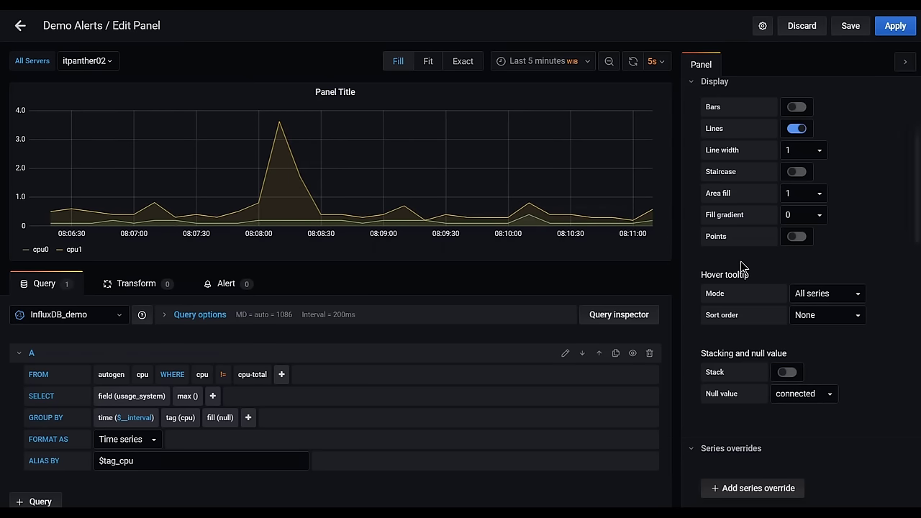
Try hover tooltip Mode Single, then return it to All series
click(859, 300)
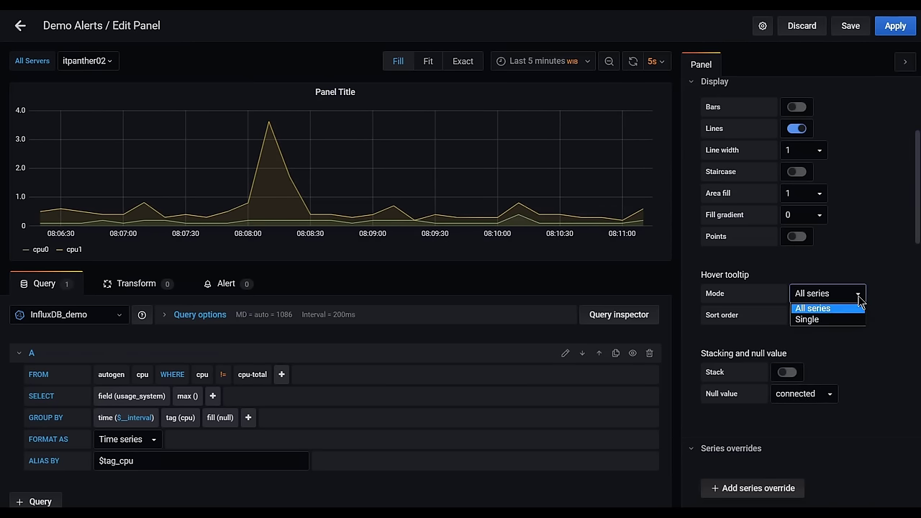
click(847, 319)
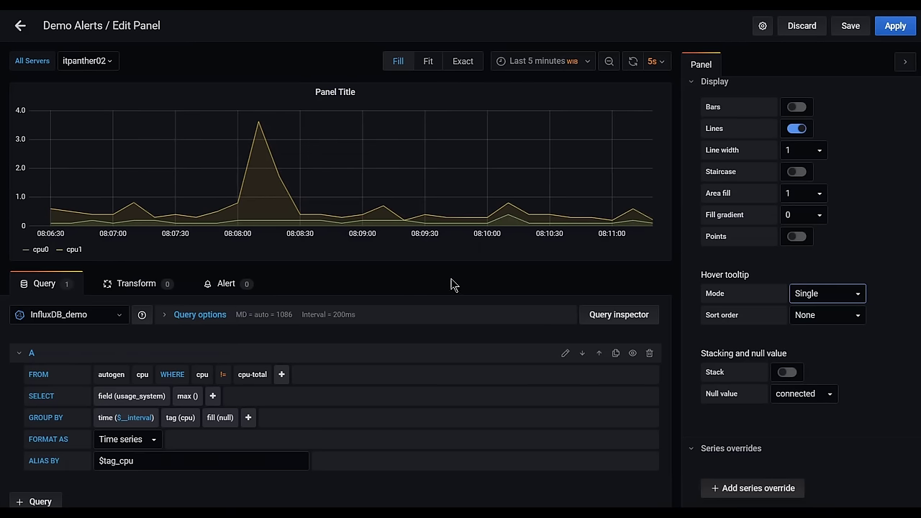
mouse_move(263, 138)
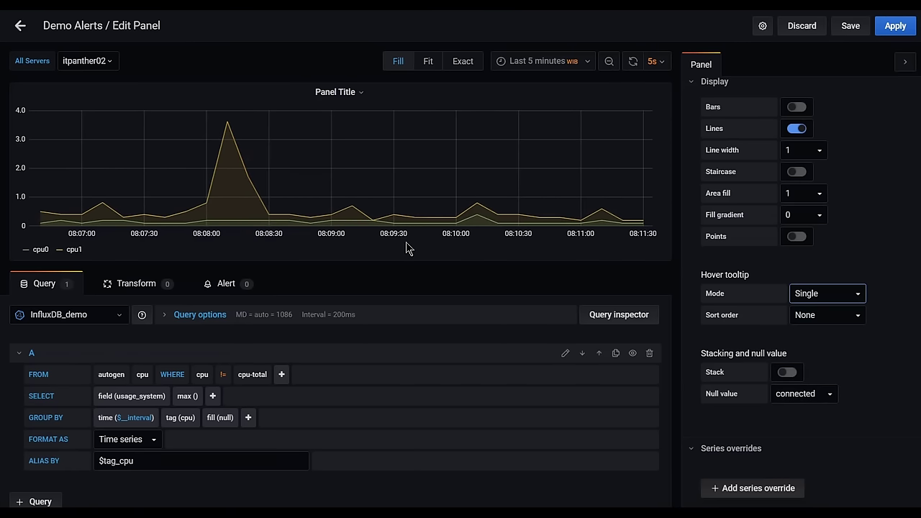
click(857, 295)
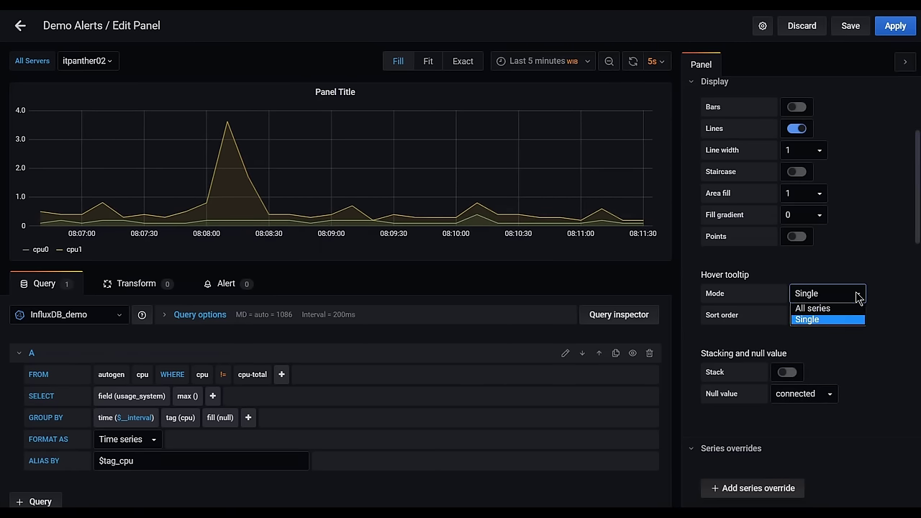
click(836, 309)
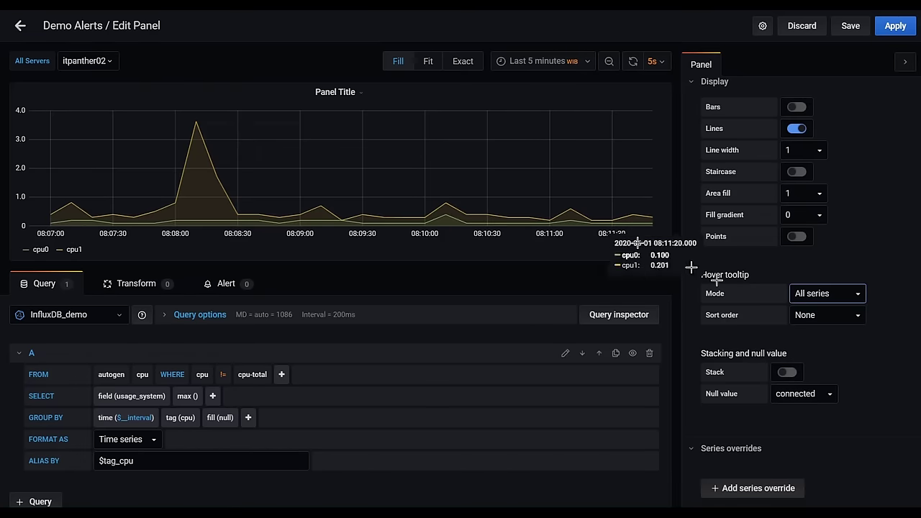
Set the tooltip sort order to Increasing, then change it to Decreasing
click(857, 322)
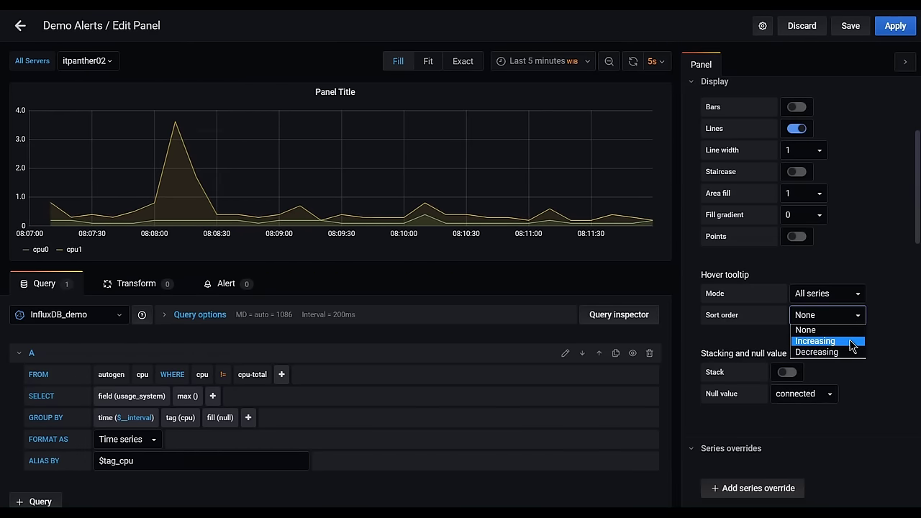
click(853, 343)
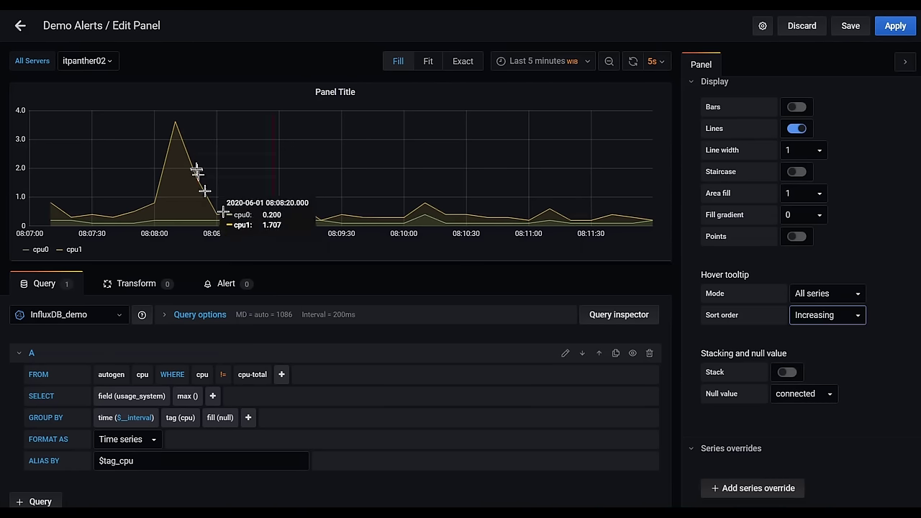
mouse_move(165, 144)
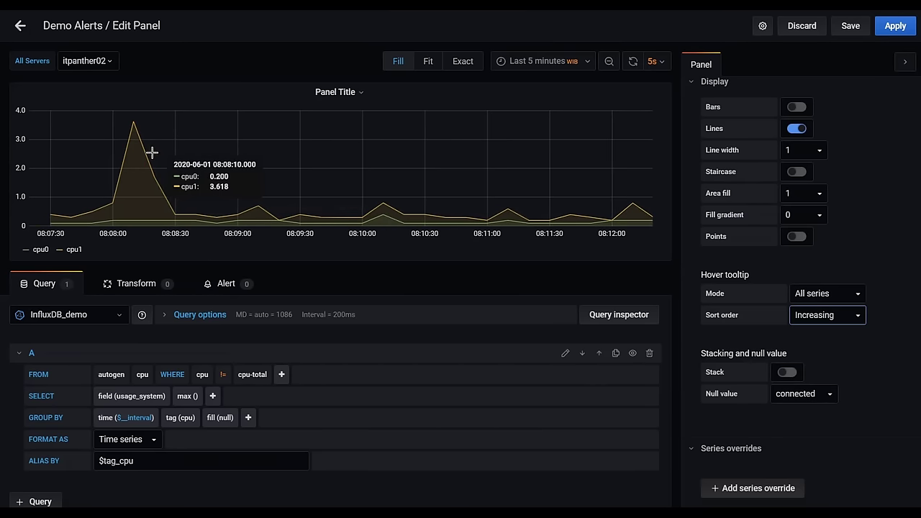
click(829, 317)
click(828, 351)
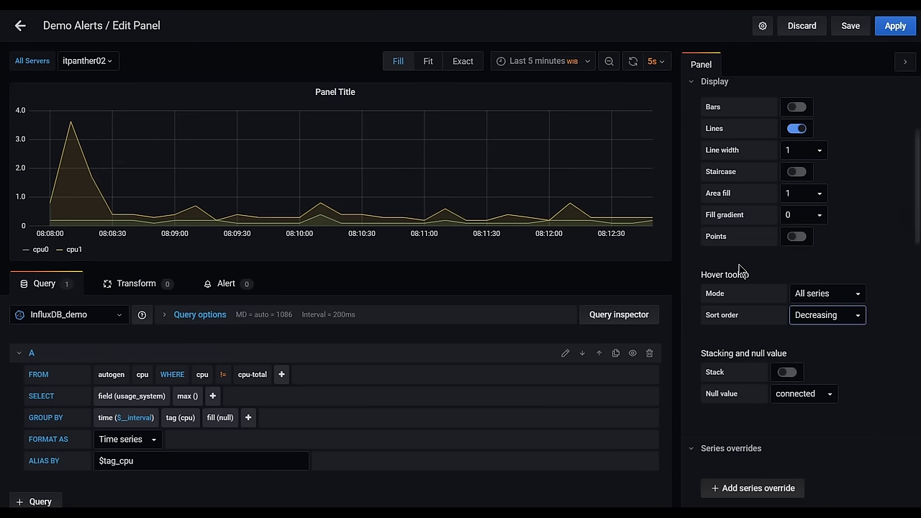
drag(700, 275, 759, 279)
click(777, 275)
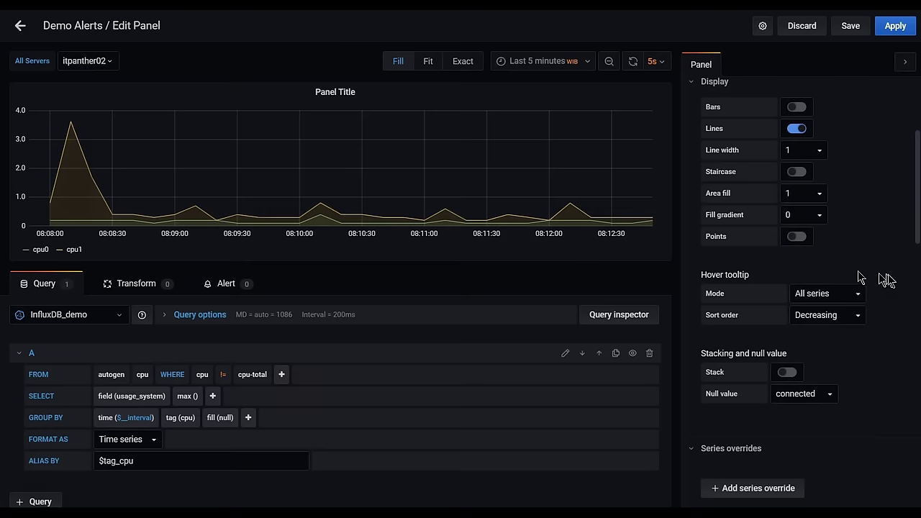
Add a series override targeting cpu0 with Line width 8
scroll(891, 281, down, 2)
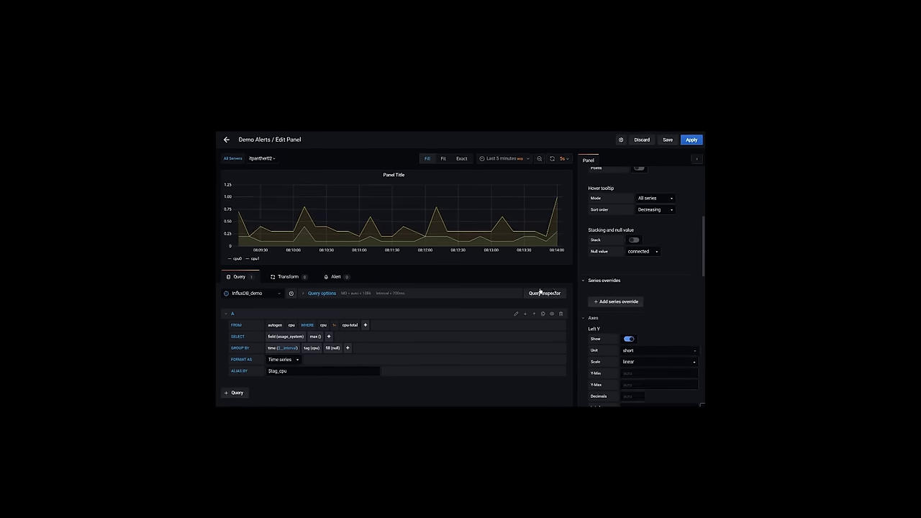
mouse_move(497, 227)
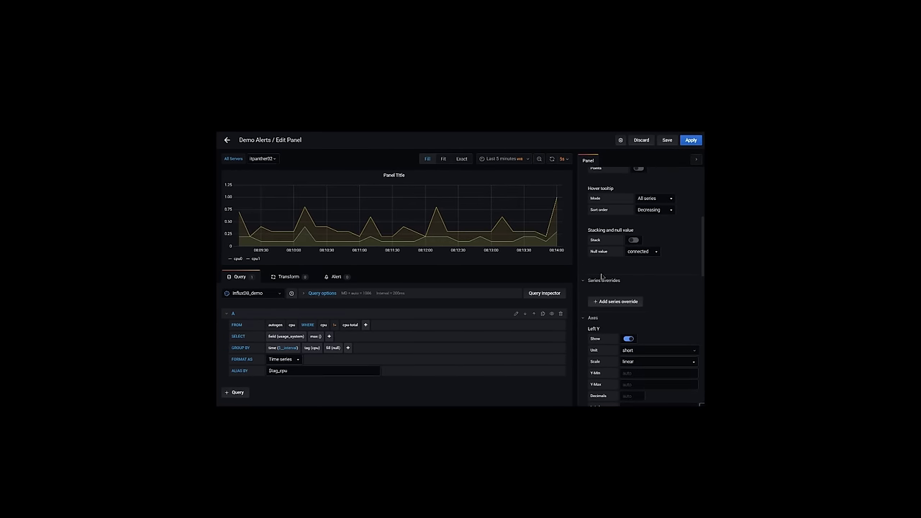
scroll(638, 278, down, 1)
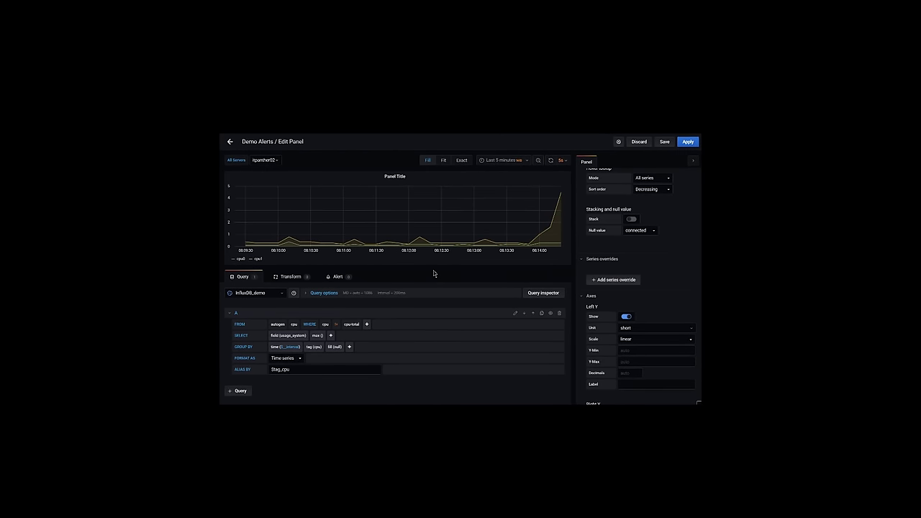
scroll(687, 274, up, 1)
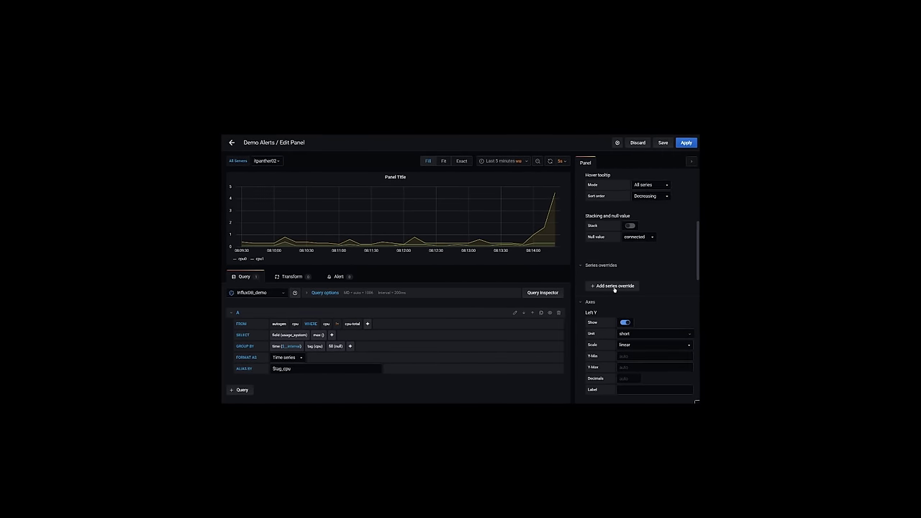
click(614, 287)
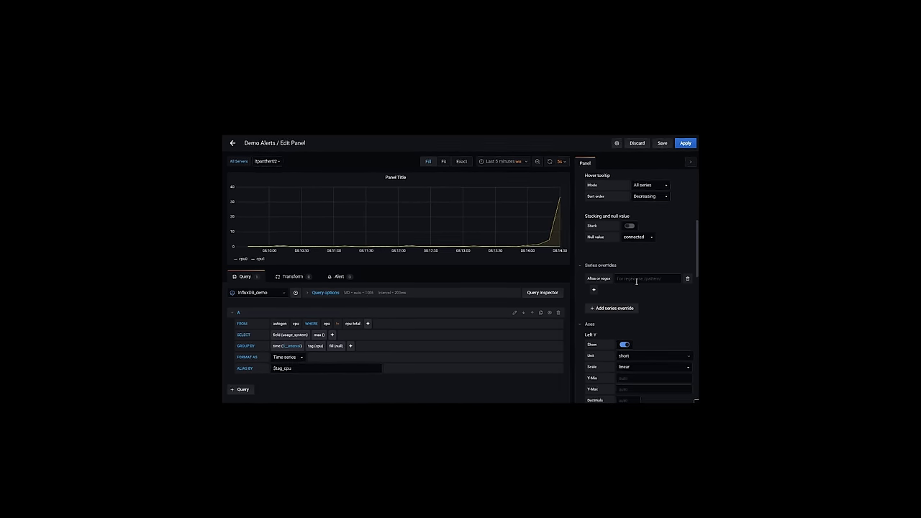
click(636, 282)
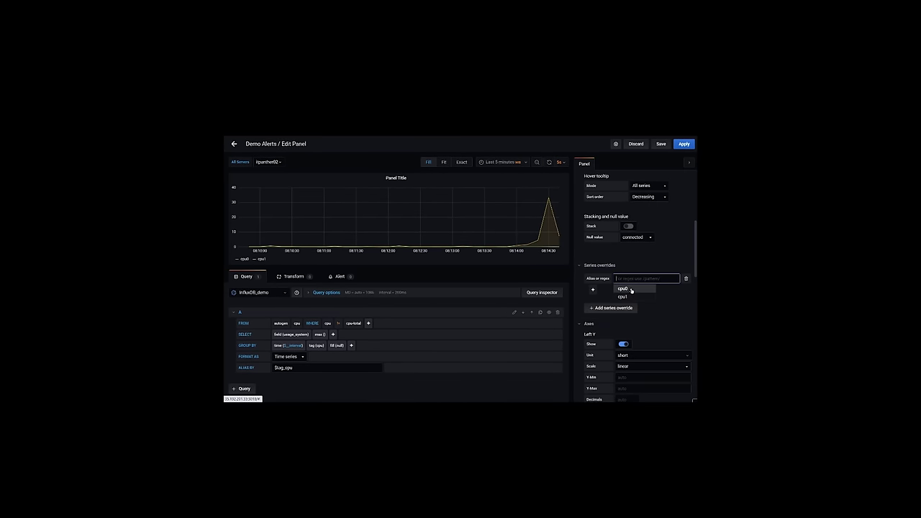
click(623, 289)
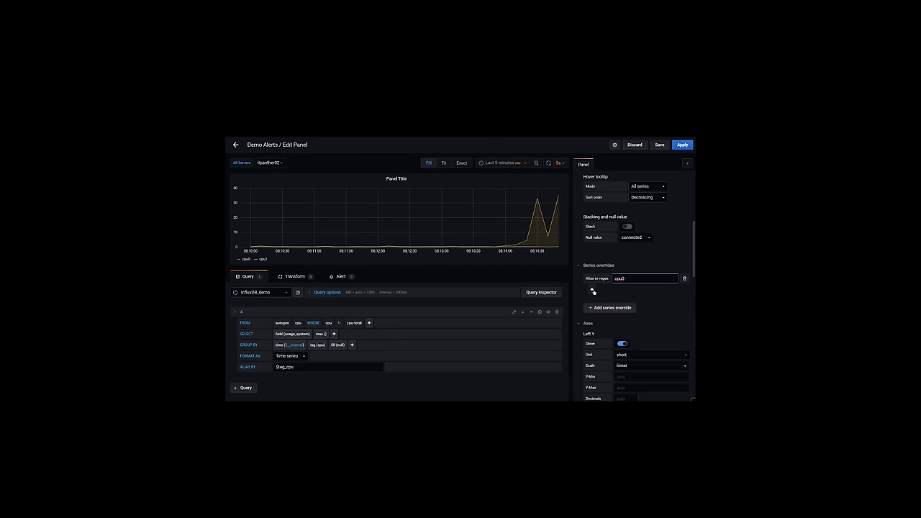
click(592, 290)
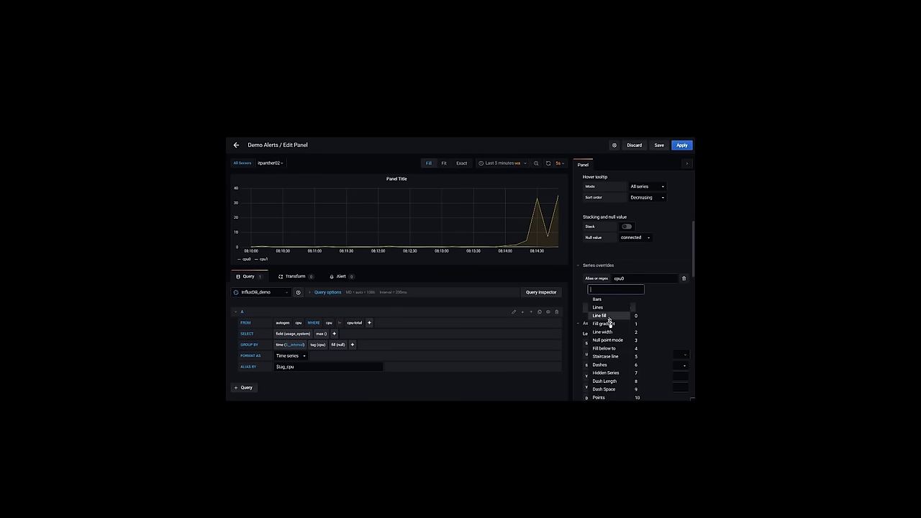
mouse_move(612, 333)
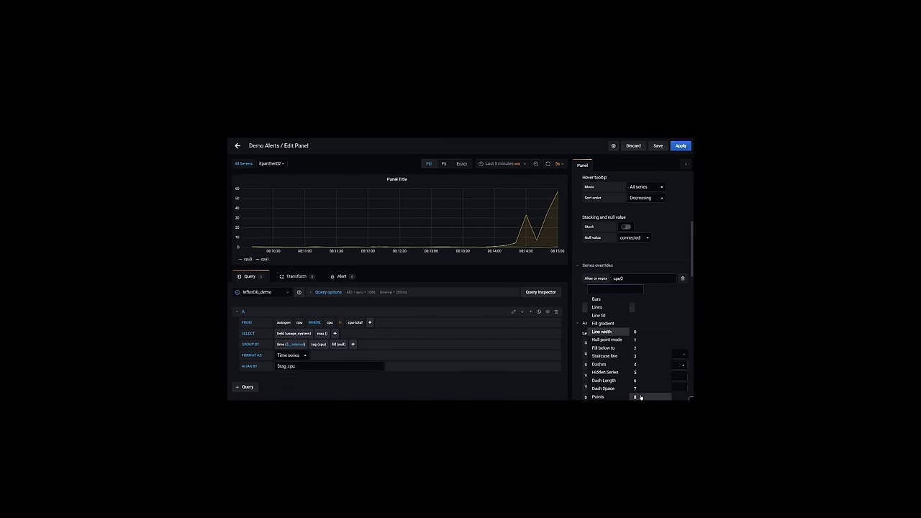
click(640, 397)
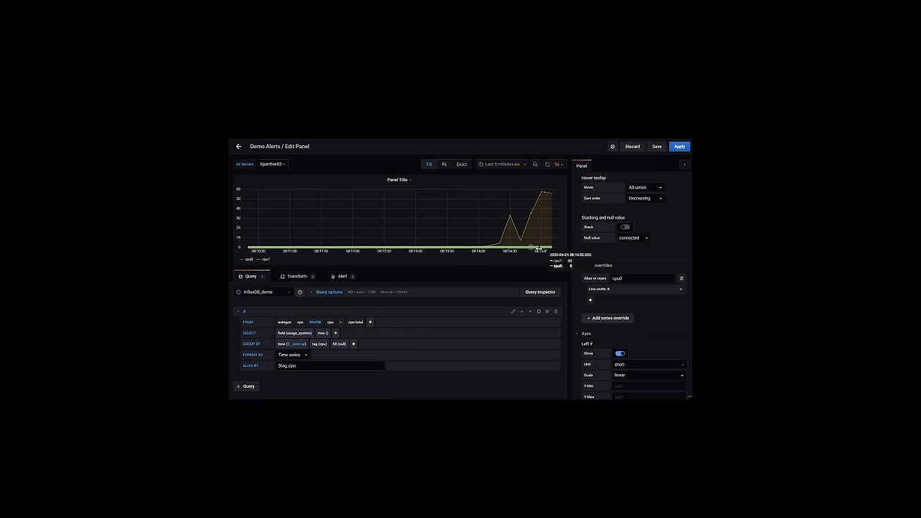
Retarget the override's alias from cpu0 to cpu1
click(637, 278)
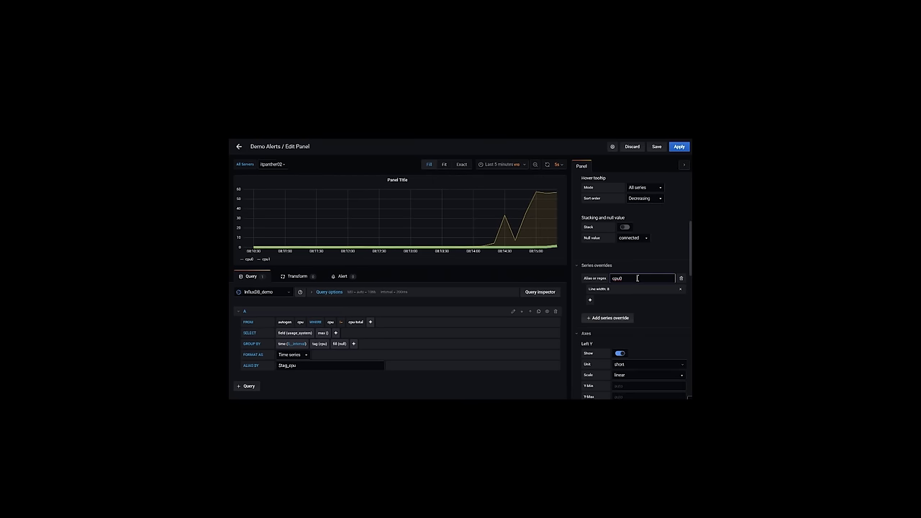
key(BackSpace)
text(1)
click(630, 289)
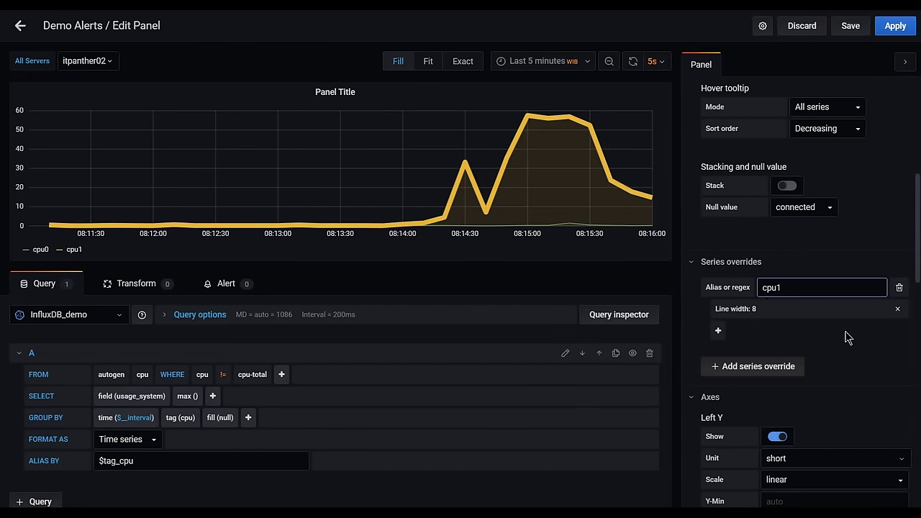
scroll(847, 337, down, 5)
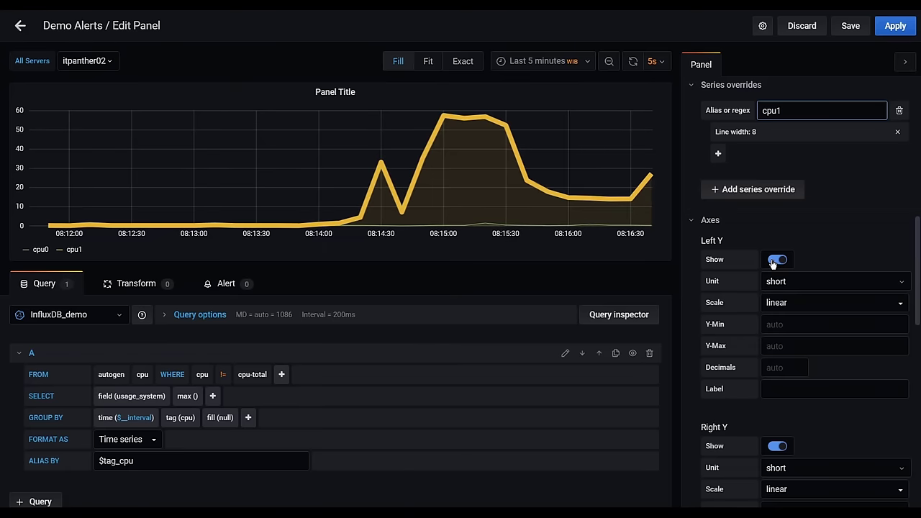
click(774, 261)
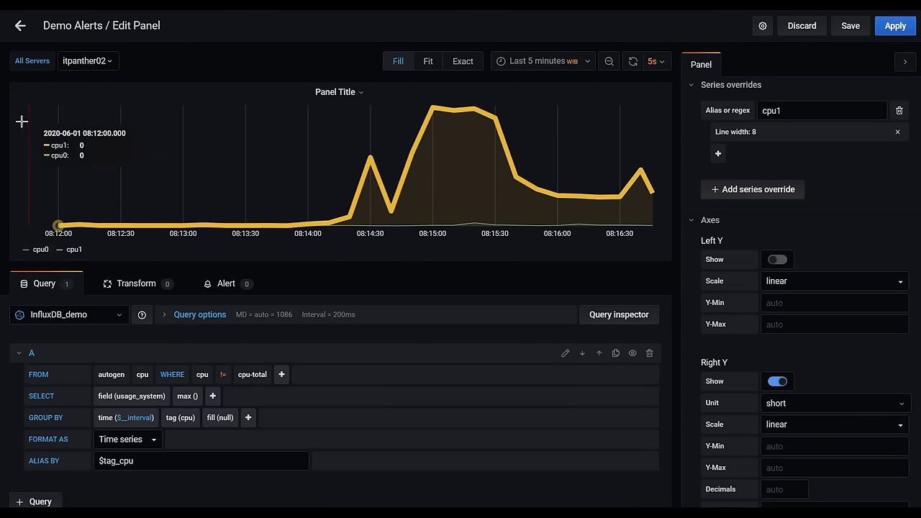
click(784, 265)
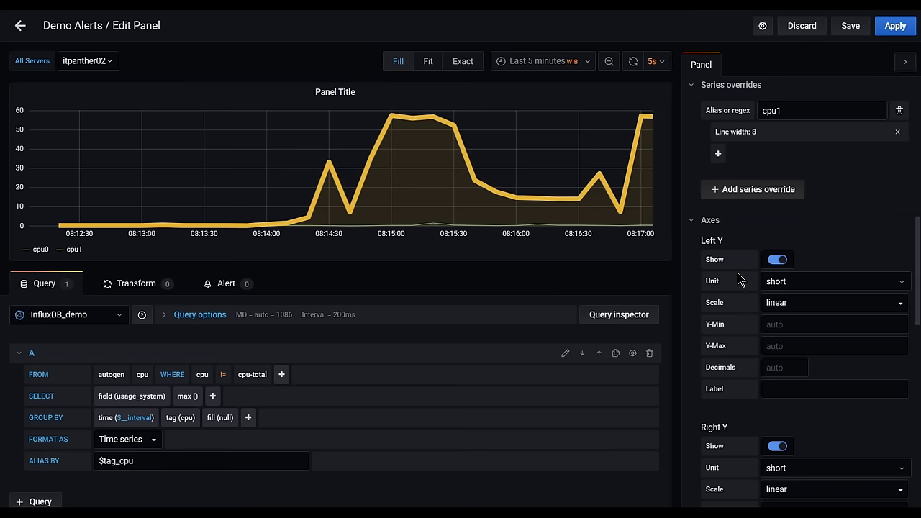
Enter 20 as the left Y axis Y-Min so the scale starts at 20
click(794, 323)
text(20)
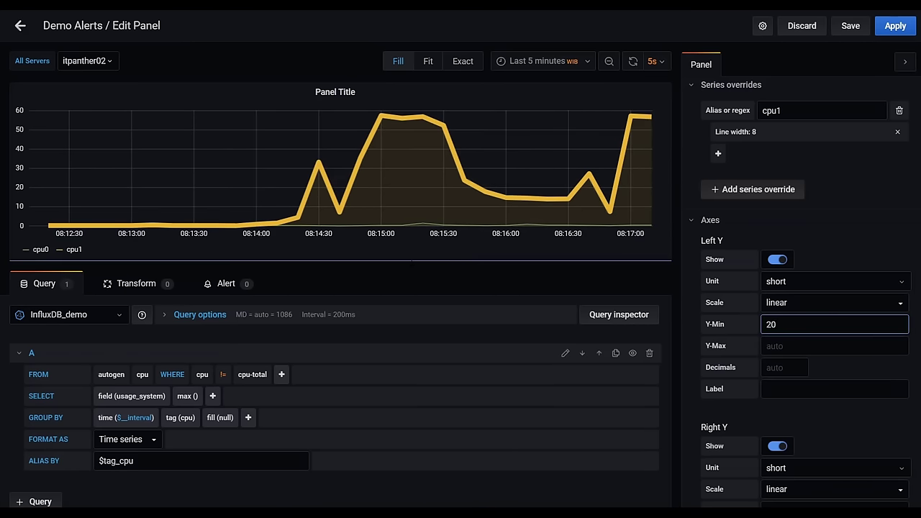
click(841, 415)
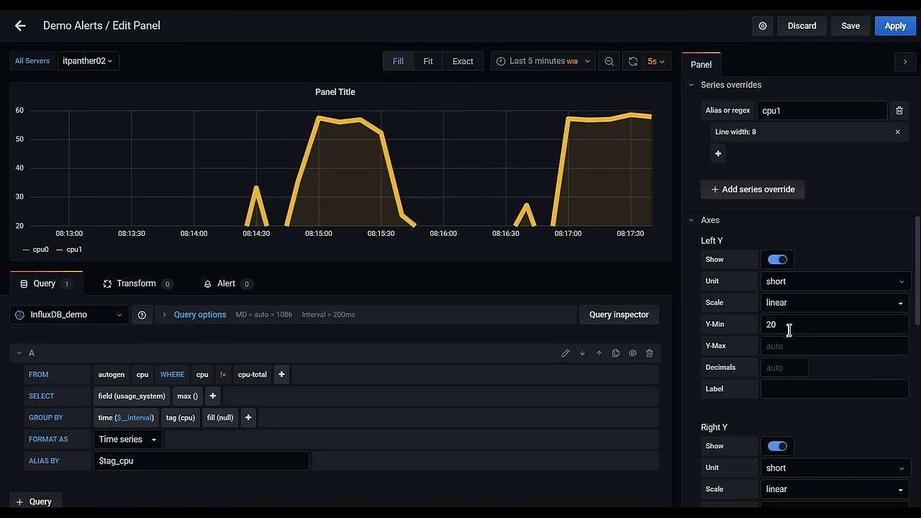
scroll(840, 382, down, 5)
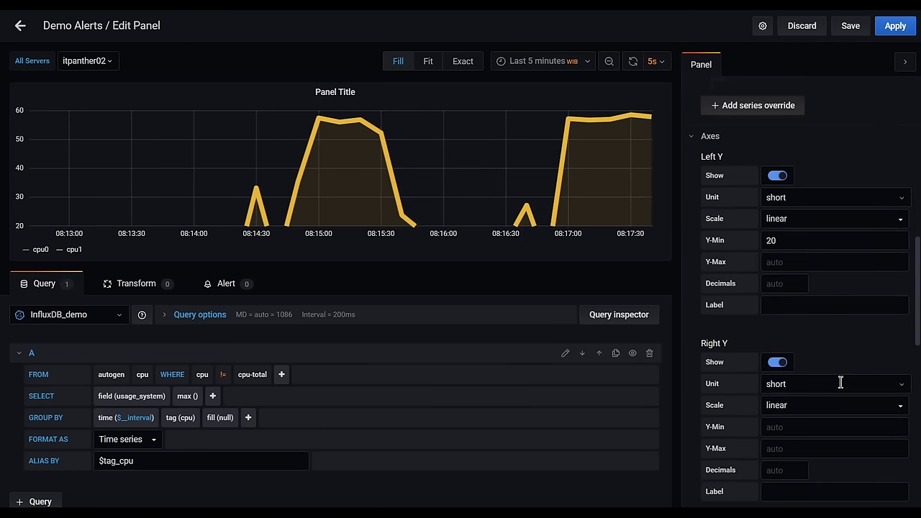
scroll(841, 382, down, 3)
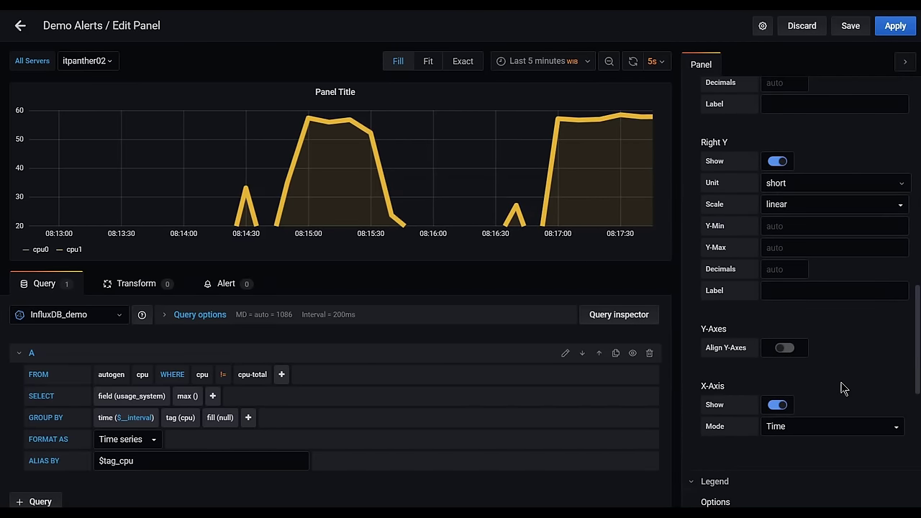
scroll(843, 388, down, 1)
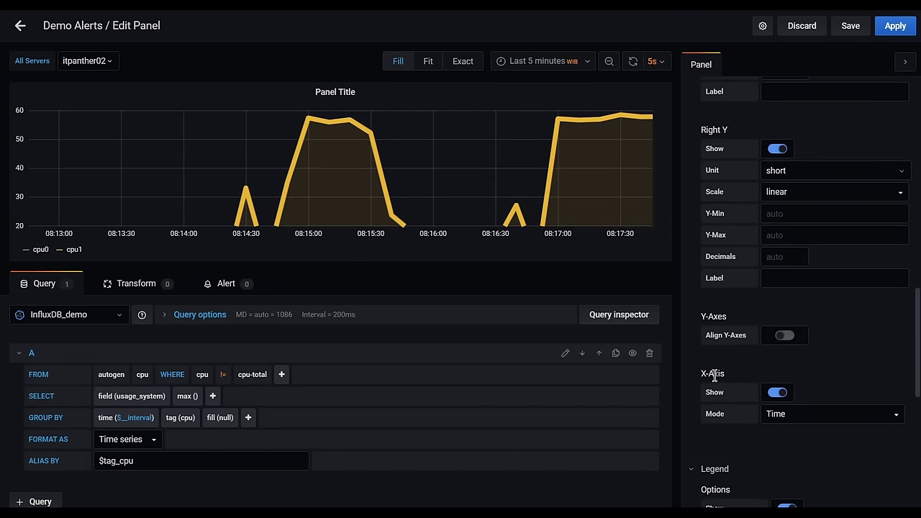
scroll(814, 365, down, 1)
scroll(812, 361, down, 1)
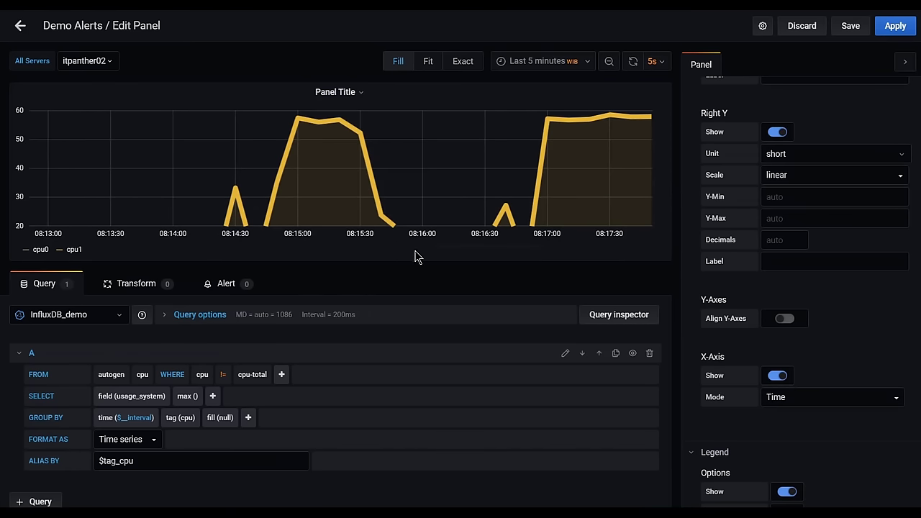
click(774, 376)
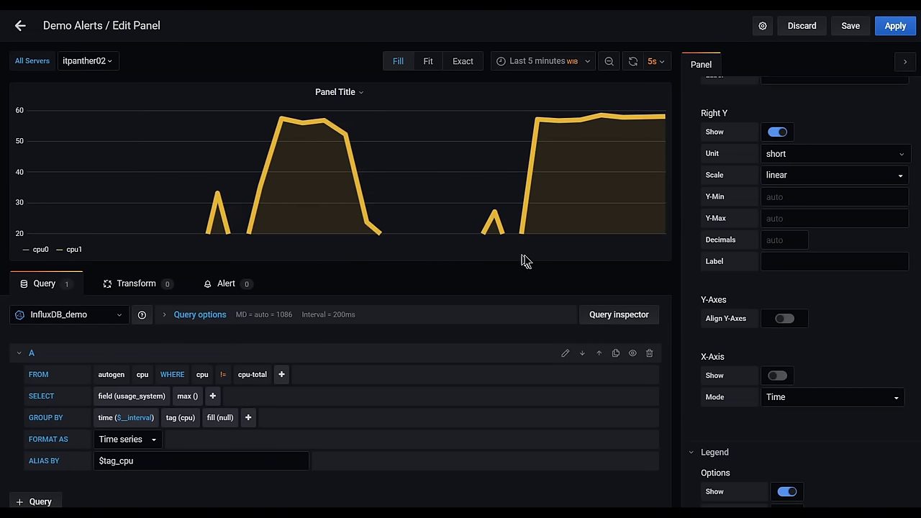
click(778, 375)
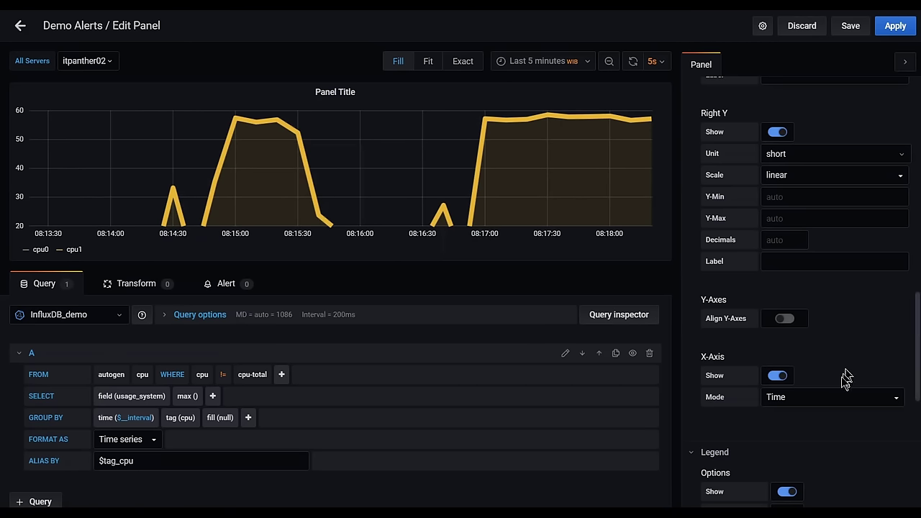
click(822, 398)
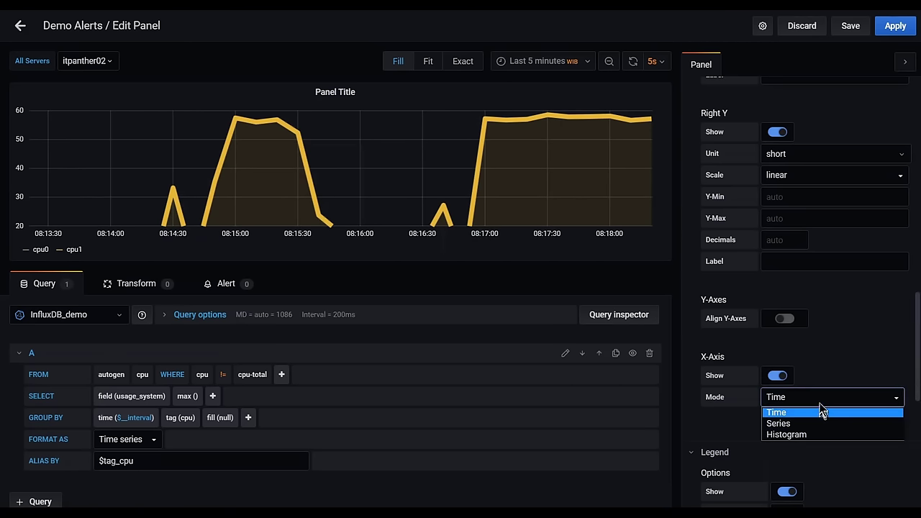
click(819, 398)
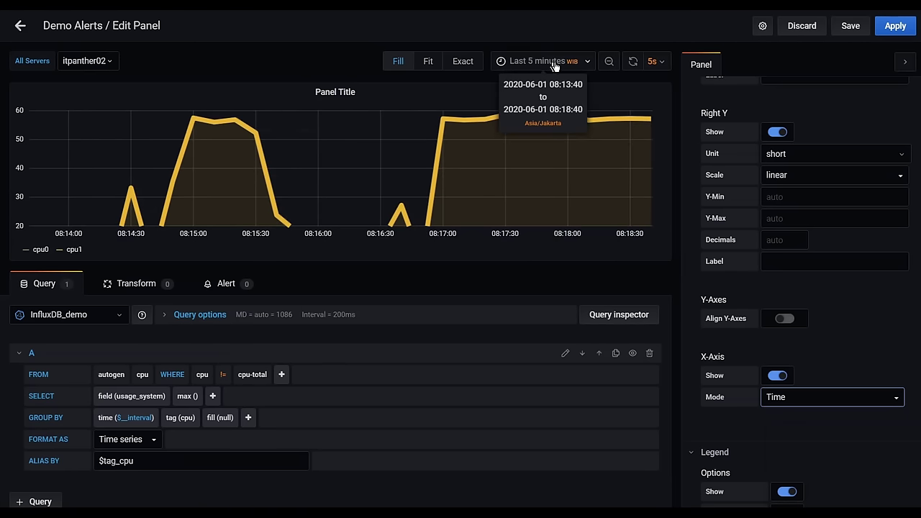
Switch the X axis to Series mode and clear the 20 Y-Min back to auto
click(848, 403)
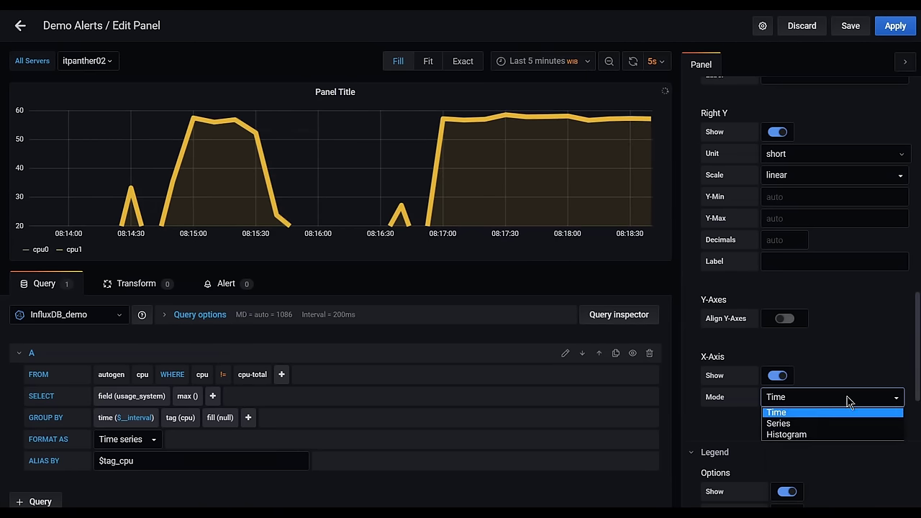
click(787, 423)
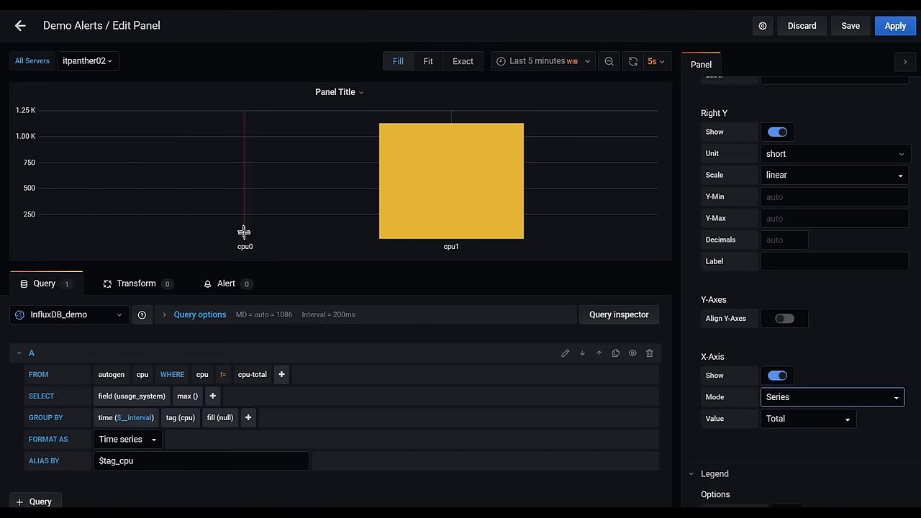
scroll(770, 298, up, 3)
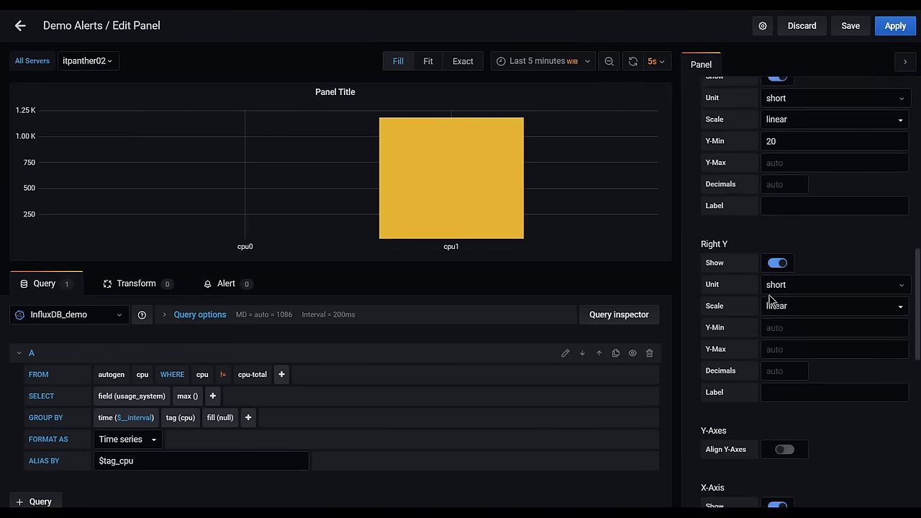
drag(803, 221, 748, 223)
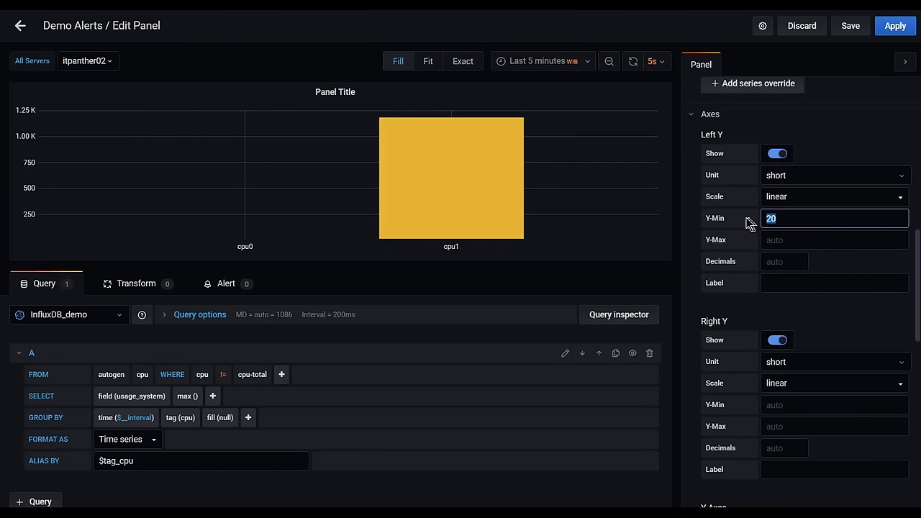
key(BackSpace)
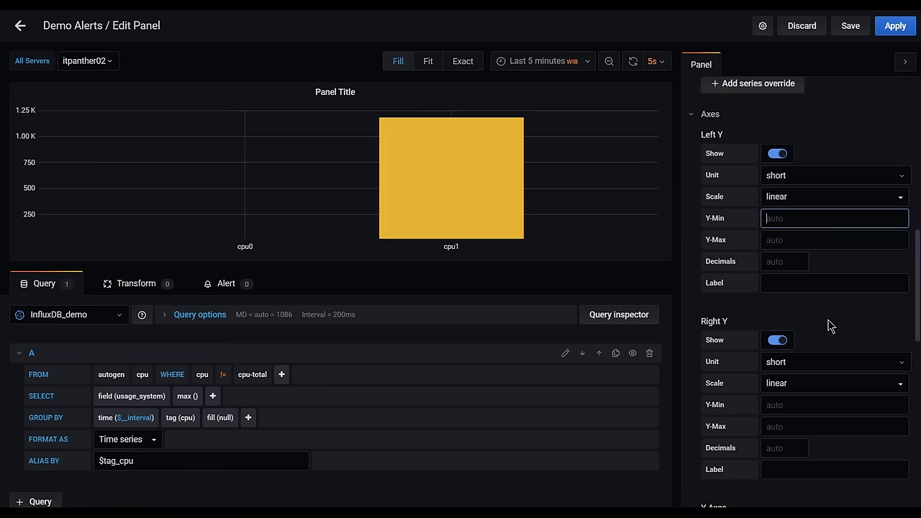
click(827, 326)
Keep X-Axis Mode on Series, showing cpu0 and cpu1 as Total-value bars
scroll(827, 325, down, 1)
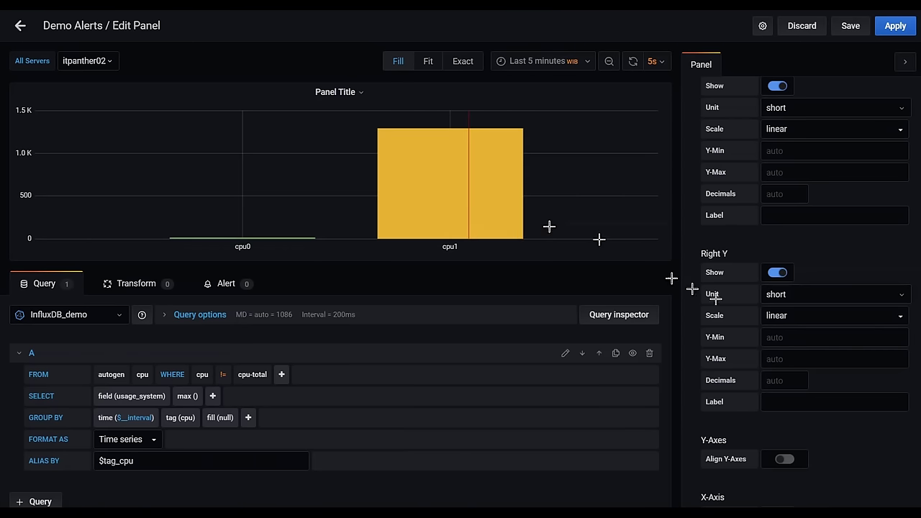
scroll(871, 453, down, 5)
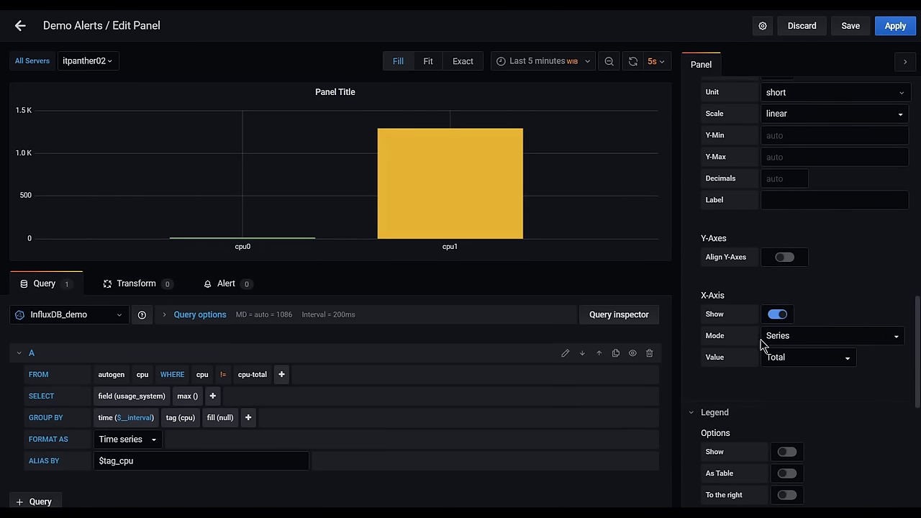
click(835, 341)
click(836, 339)
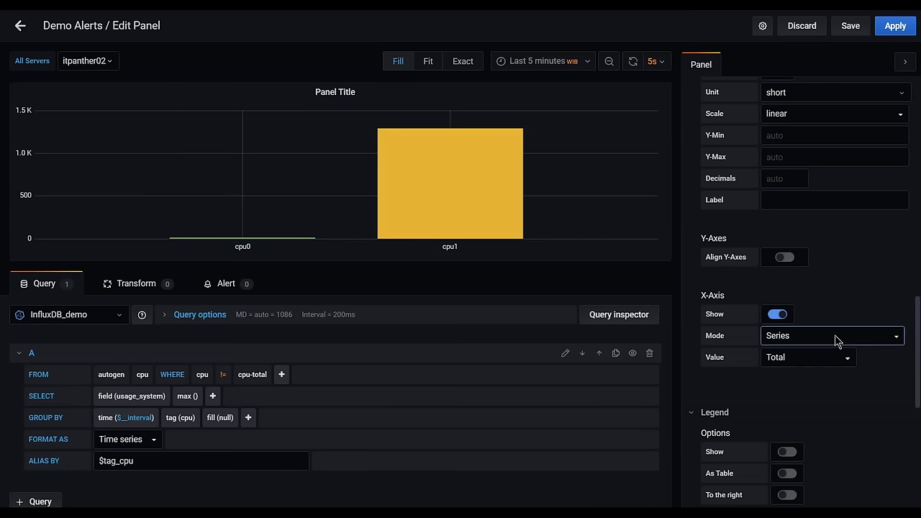
click(712, 361)
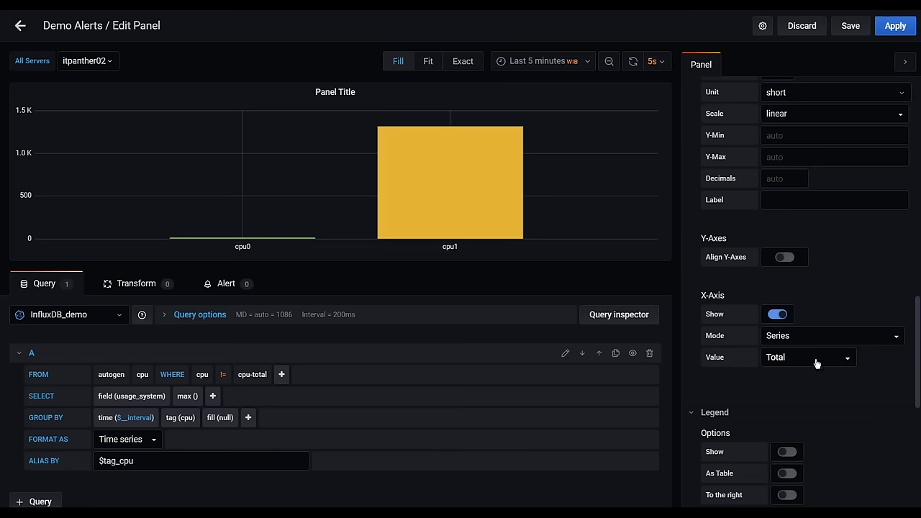
mouse_move(460, 238)
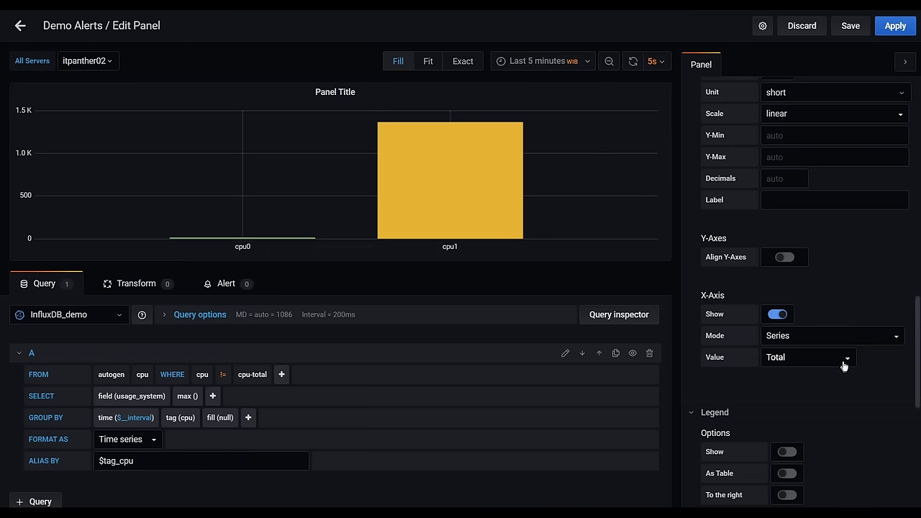
Set the X-Axis Value to Max, so bars show cpu1 near 58 and cpu0 near 2
click(843, 364)
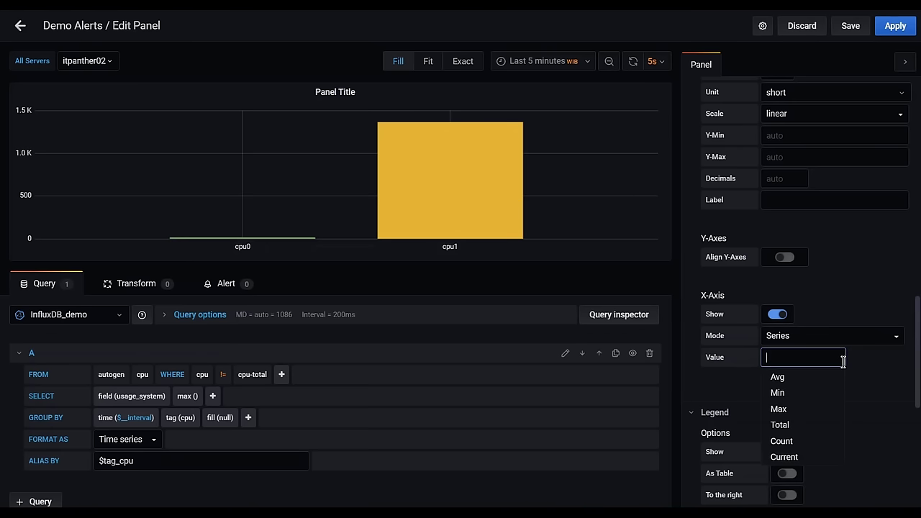
click(808, 417)
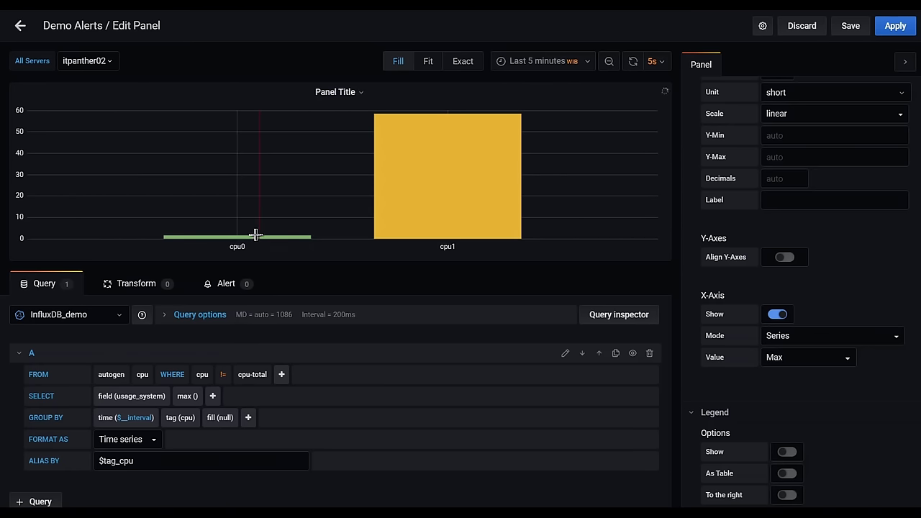
mouse_move(252, 237)
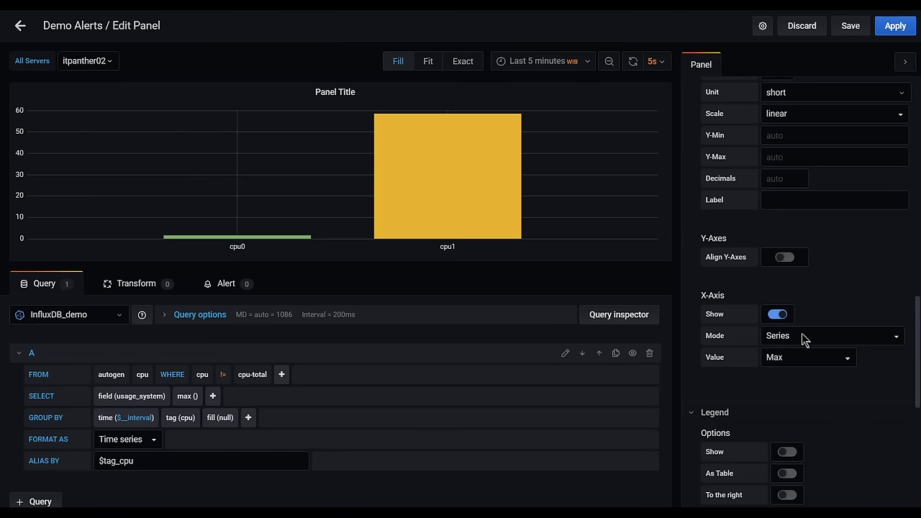
click(777, 314)
Turn the X axis back on in Time mode and toggle the legend off and on
click(777, 314)
click(804, 339)
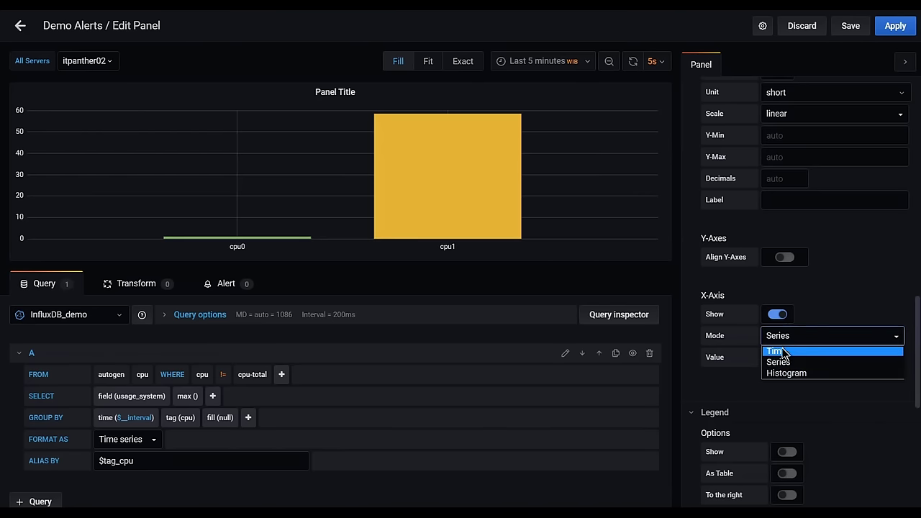
click(783, 351)
click(831, 371)
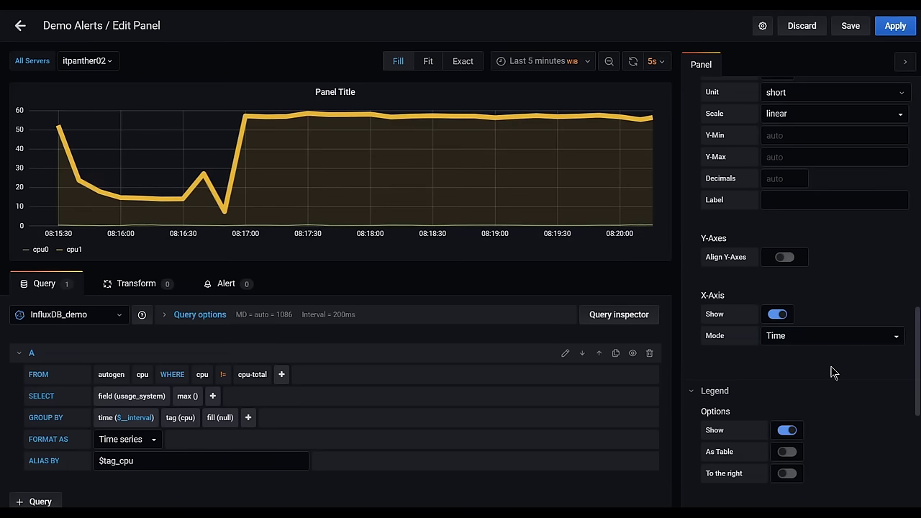
scroll(831, 372, down, 3)
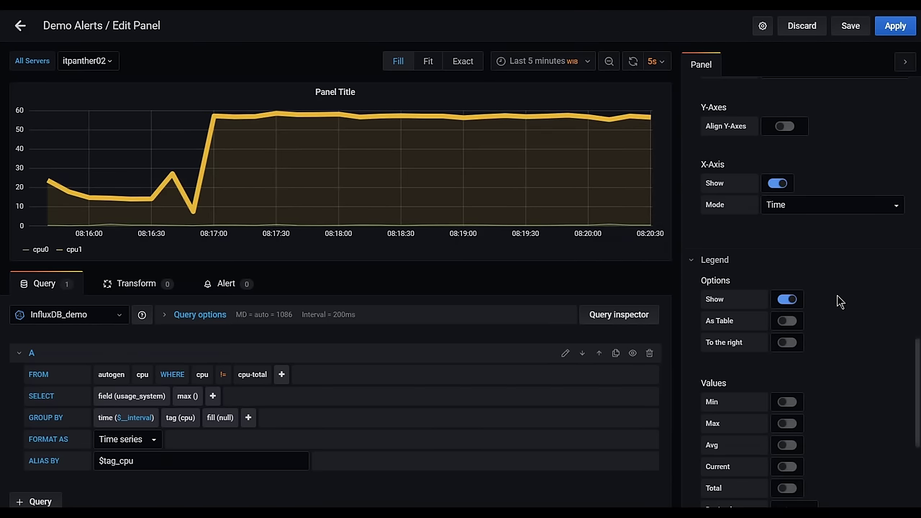
click(783, 303)
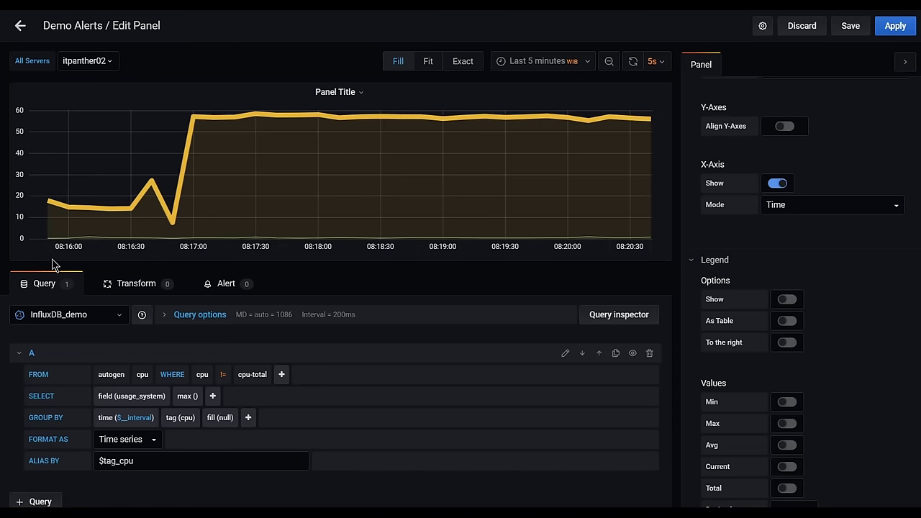
click(793, 305)
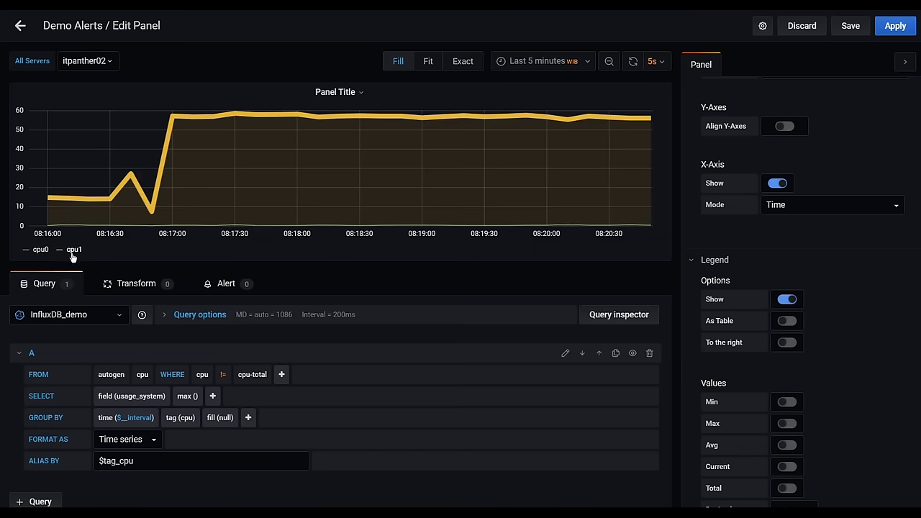
Turn on Legend As Table so cpu0 and cpu1 appear as table rows
click(792, 324)
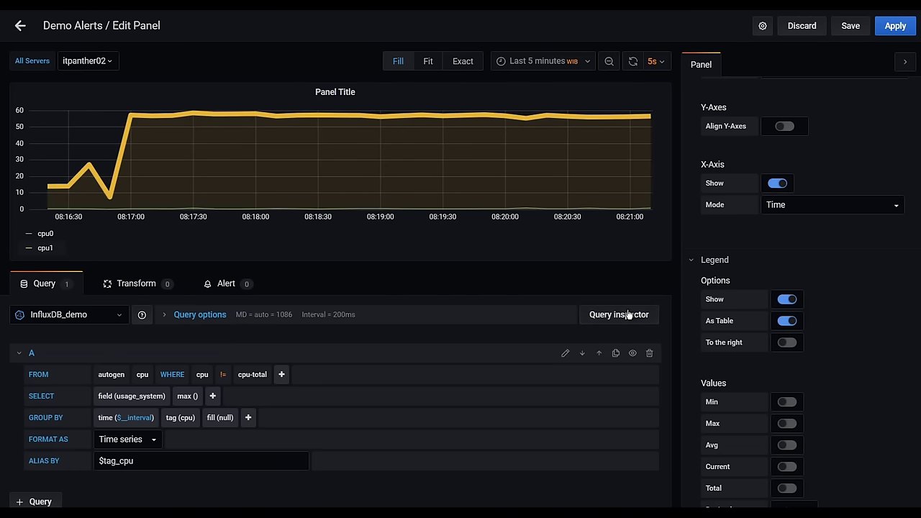
scroll(869, 301, down, 1)
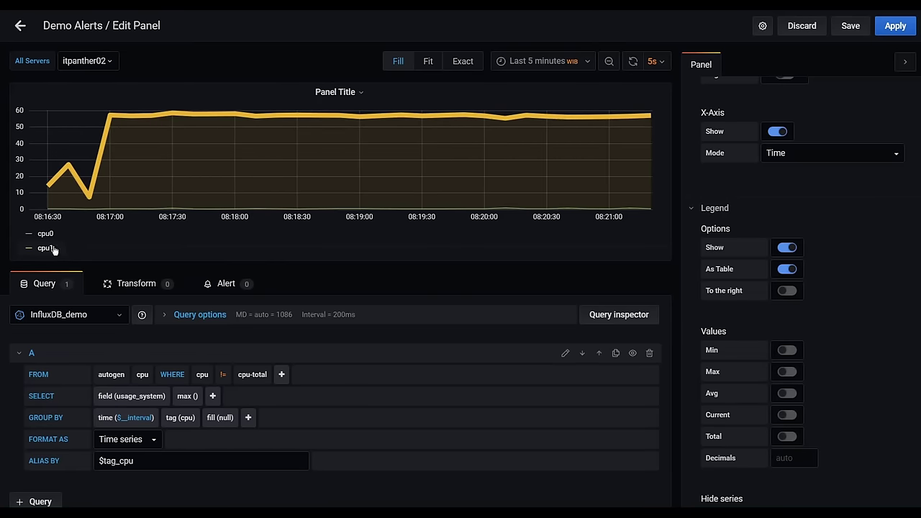
Turn on Legend To the right so the cpu0/cpu1 table sits beside the chart
click(787, 292)
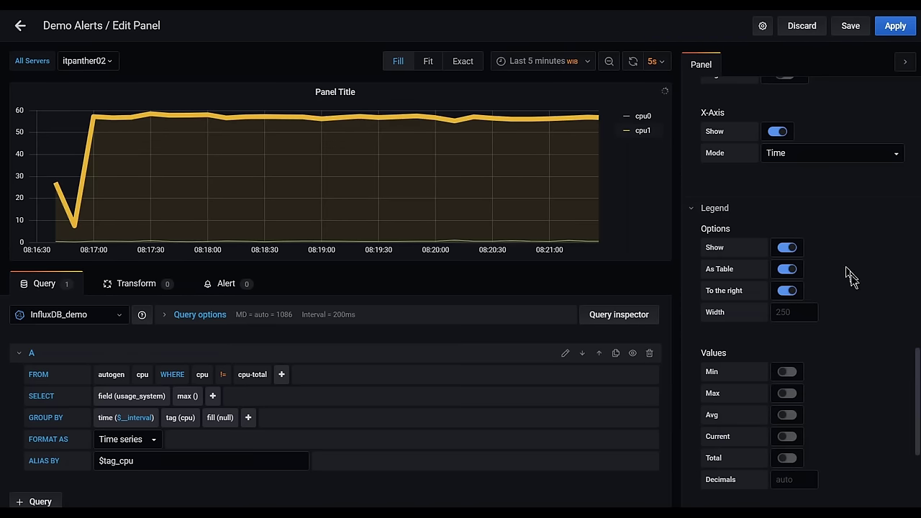
scroll(853, 283, down, 1)
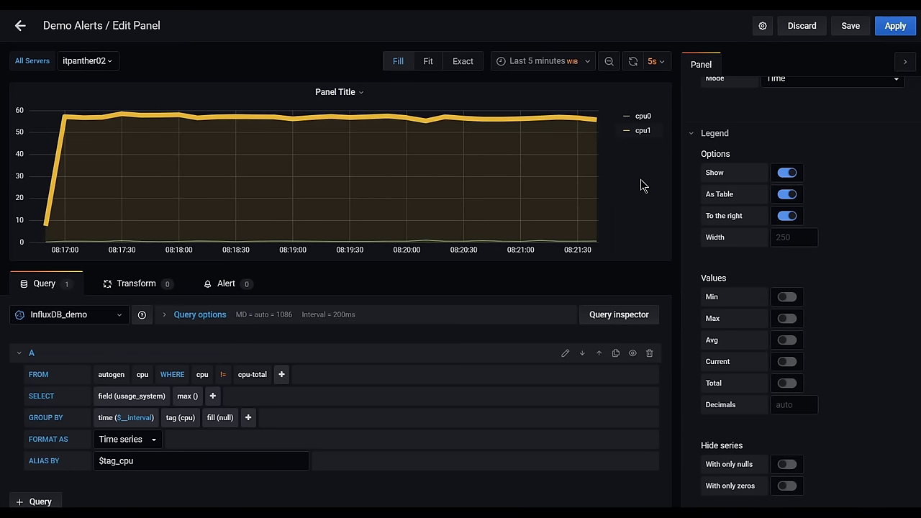
Enable the Min, Max, Avg and Current legend value columns for cpu0 and cpu1
click(789, 297)
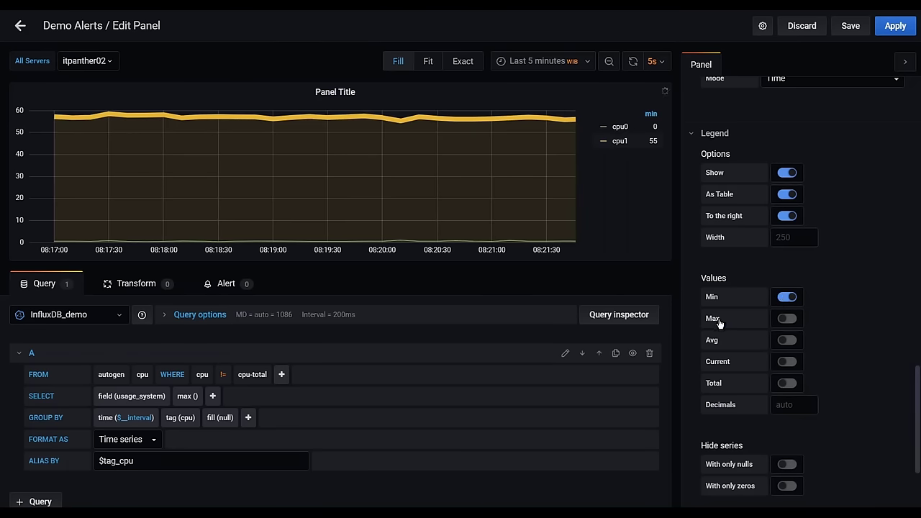
click(792, 328)
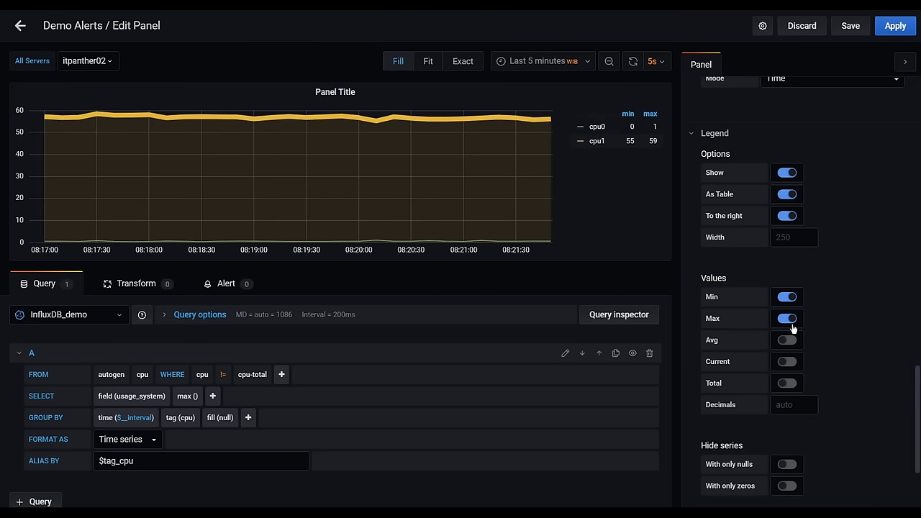
click(795, 346)
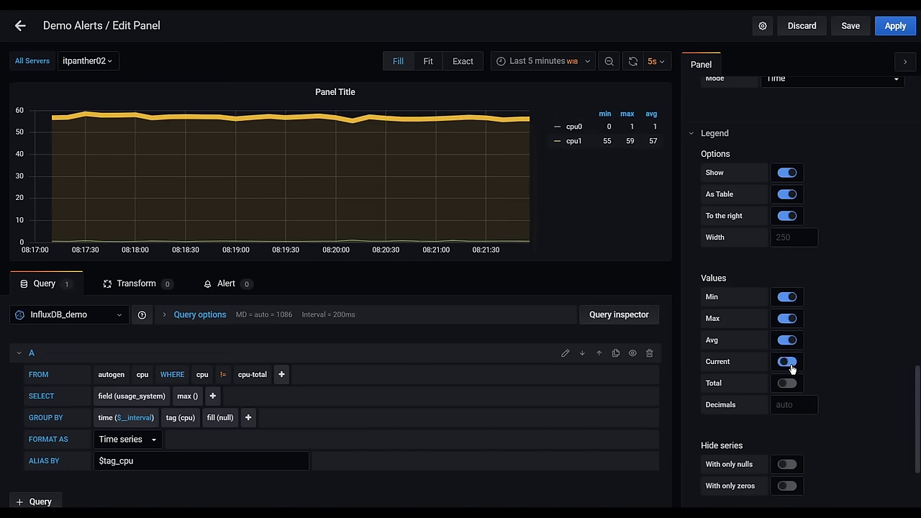
click(791, 367)
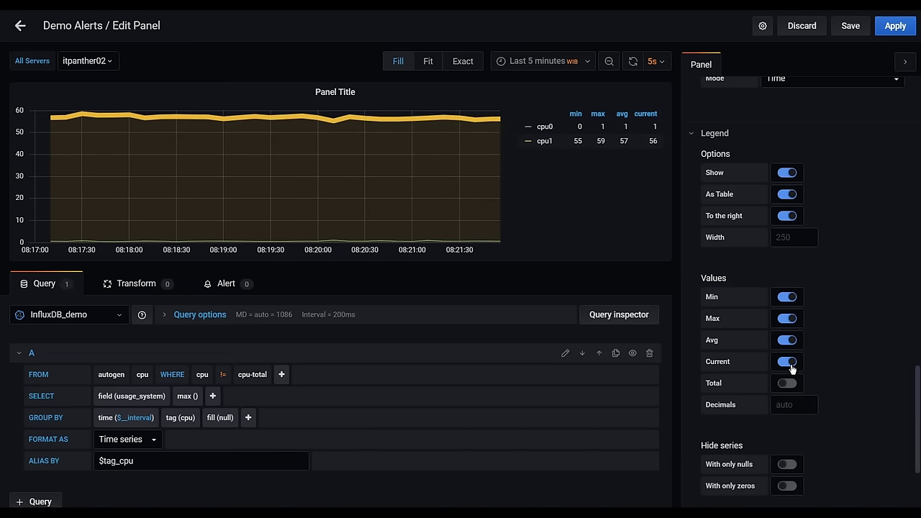
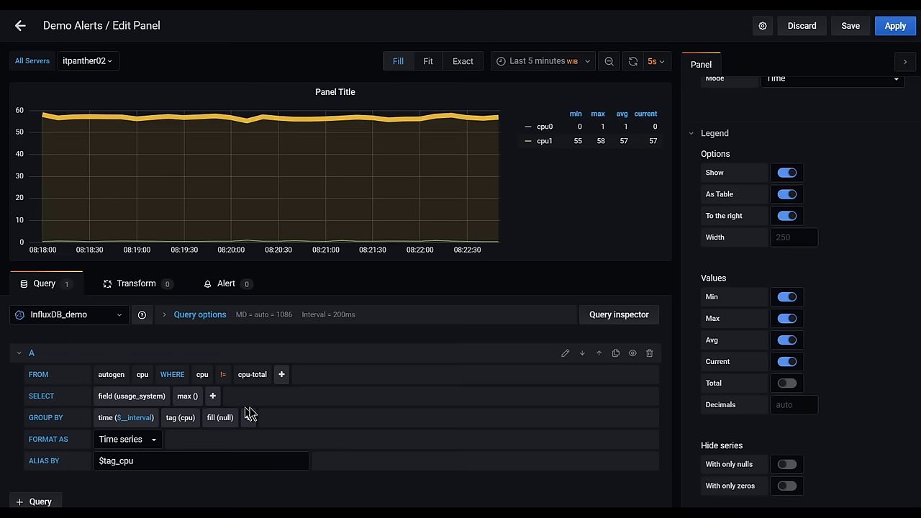
Turn on the Total legend value so cpu0 and cpu1 show their totals
scroll(889, 310, down, 1)
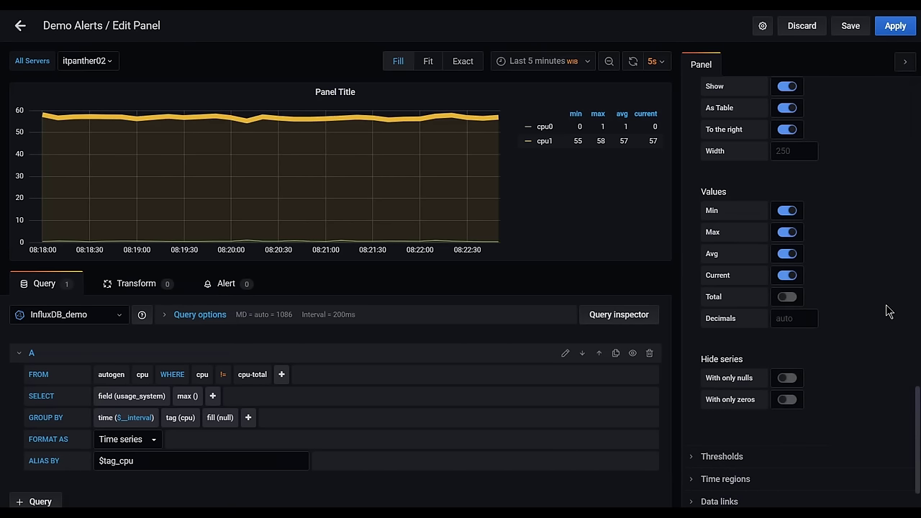
click(792, 298)
scroll(852, 265, up, 1)
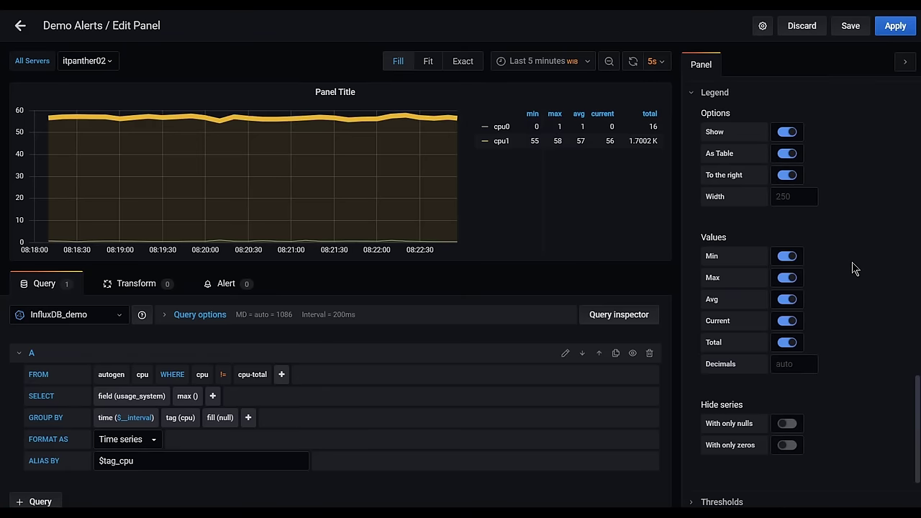
scroll(853, 263, up, 1)
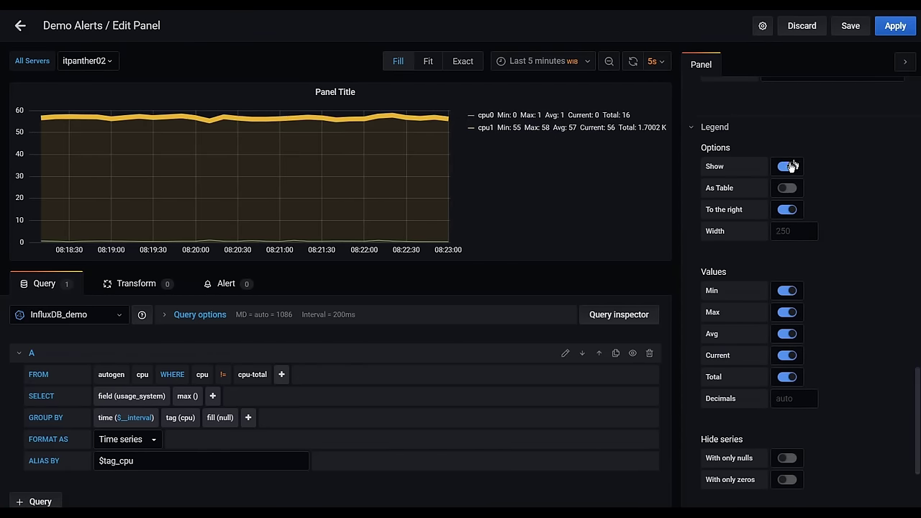
Show the legend as a table of min, max, avg, current and total, right of the graph
click(785, 209)
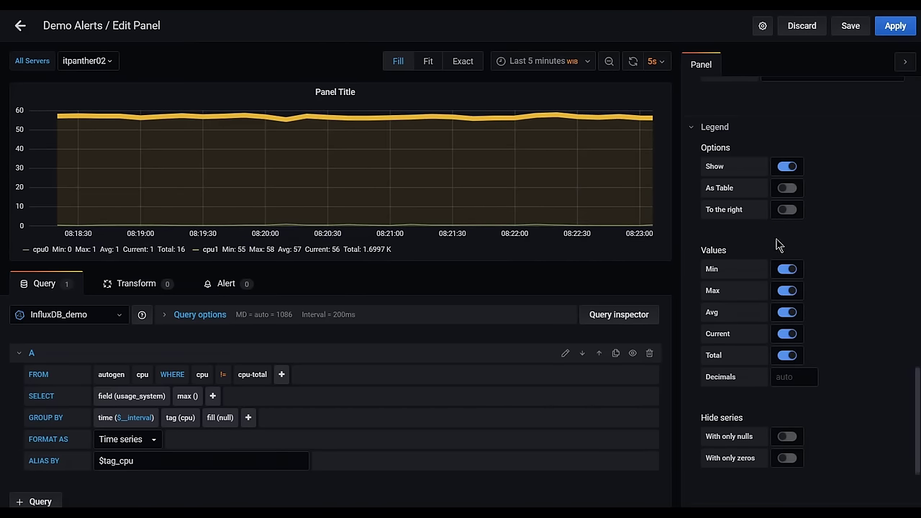
click(789, 190)
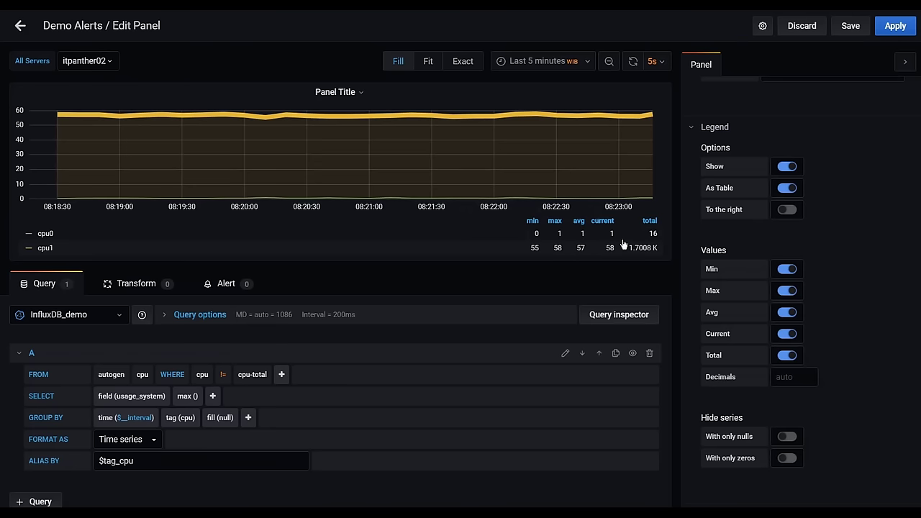
click(786, 211)
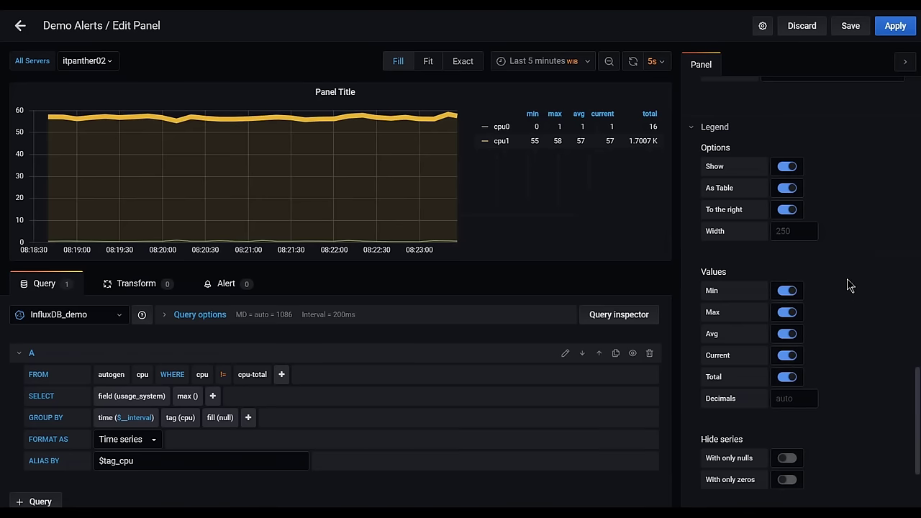
scroll(848, 282, down, 2)
scroll(847, 279, down, 1)
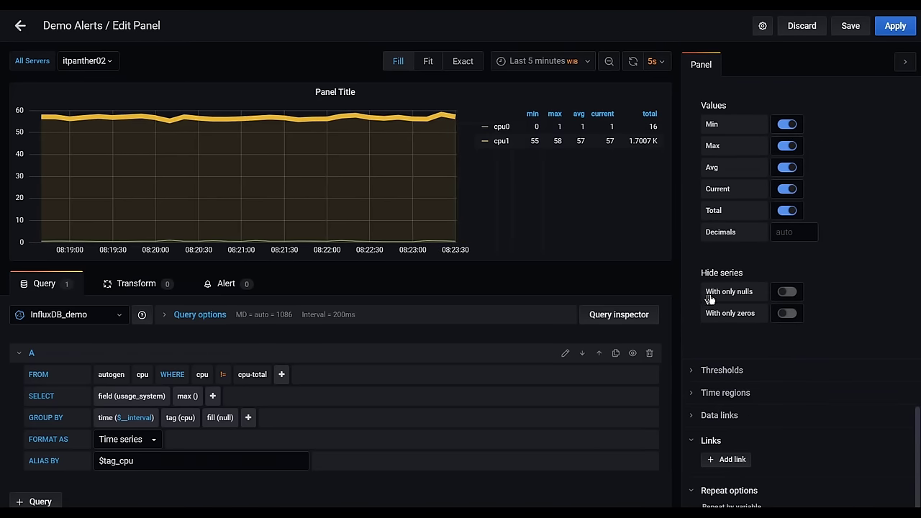
Hide series that contain only nulls or only zeros
click(795, 296)
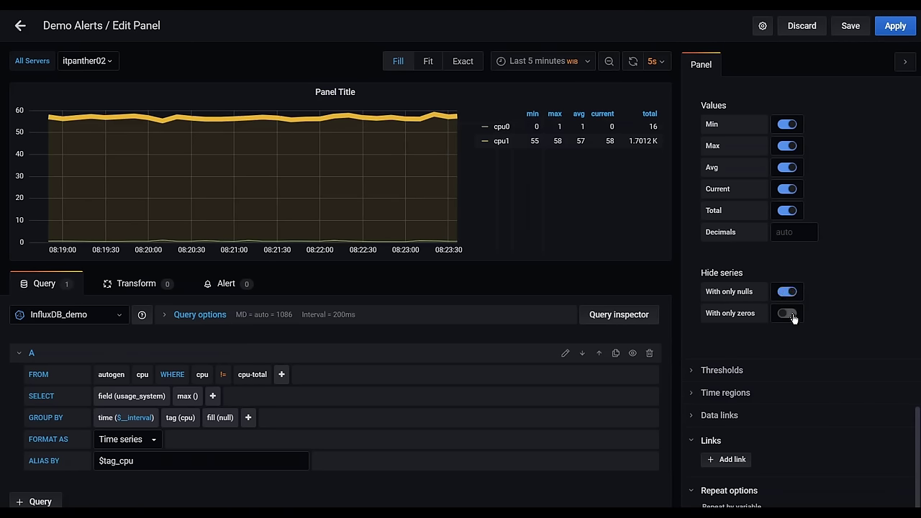
click(794, 317)
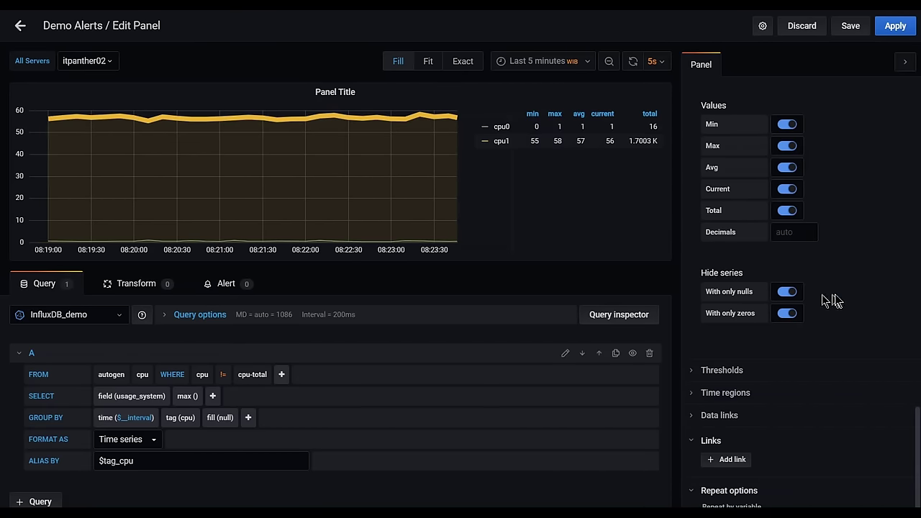
scroll(837, 300, down, 1)
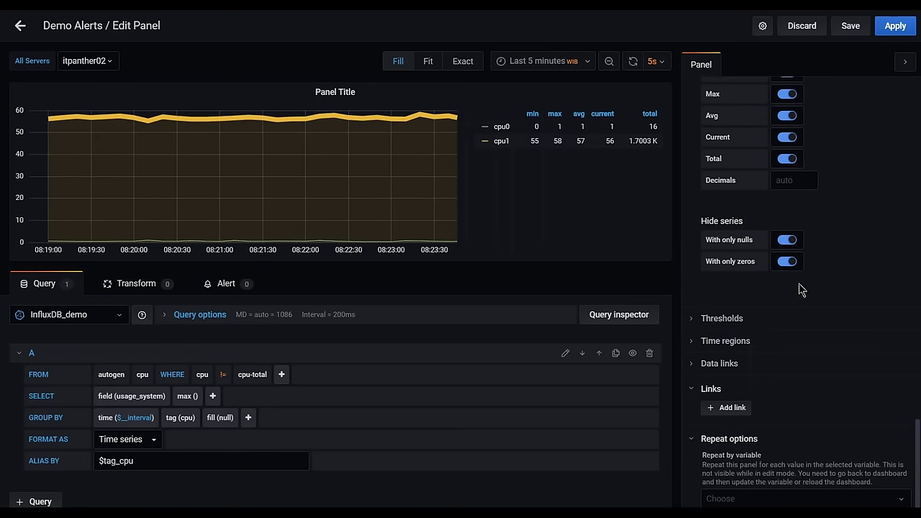
Glance at the Thresholds settings, then start adding a new panel link
click(694, 321)
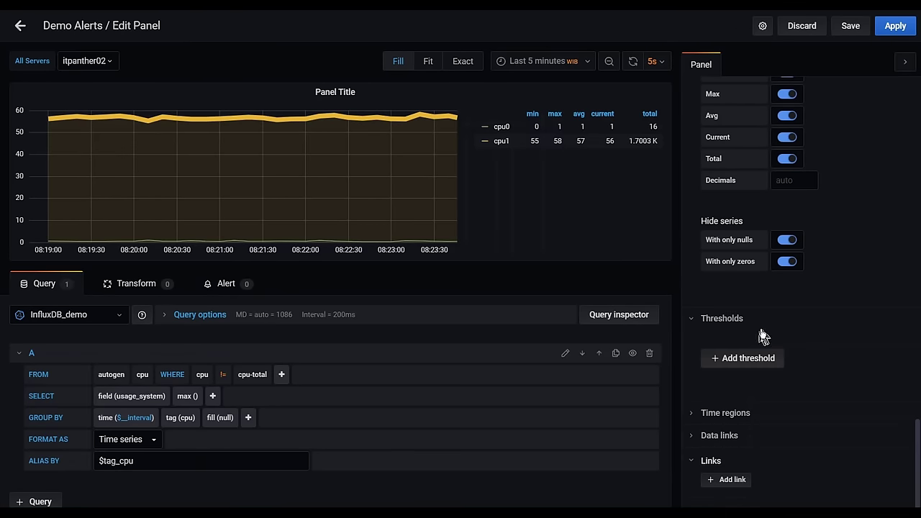
click(699, 319)
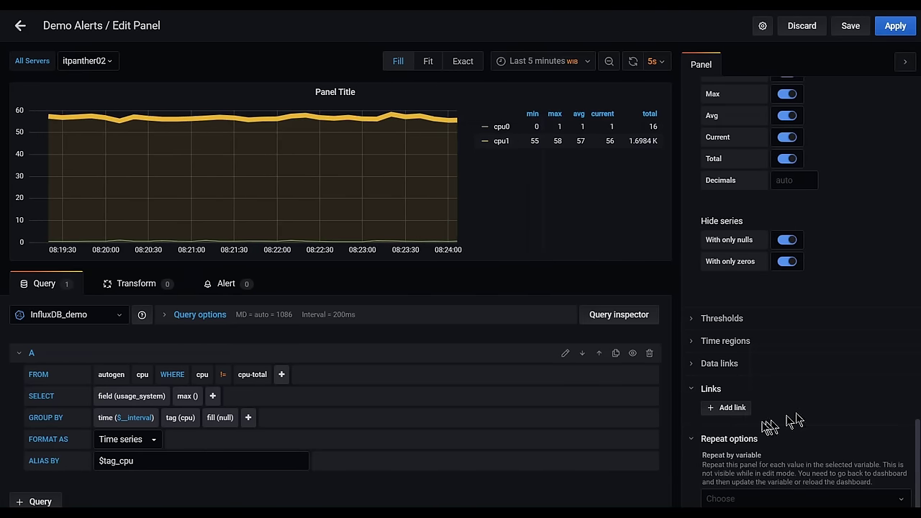
click(731, 409)
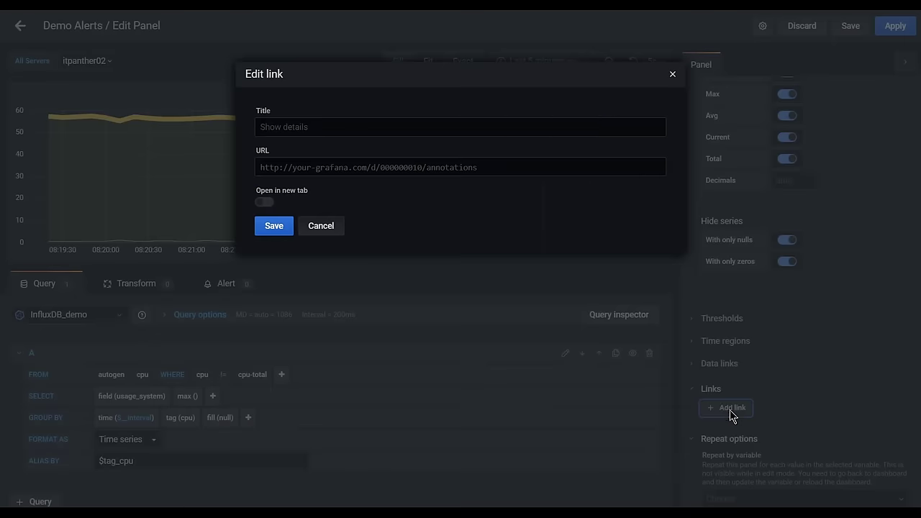
click(372, 168)
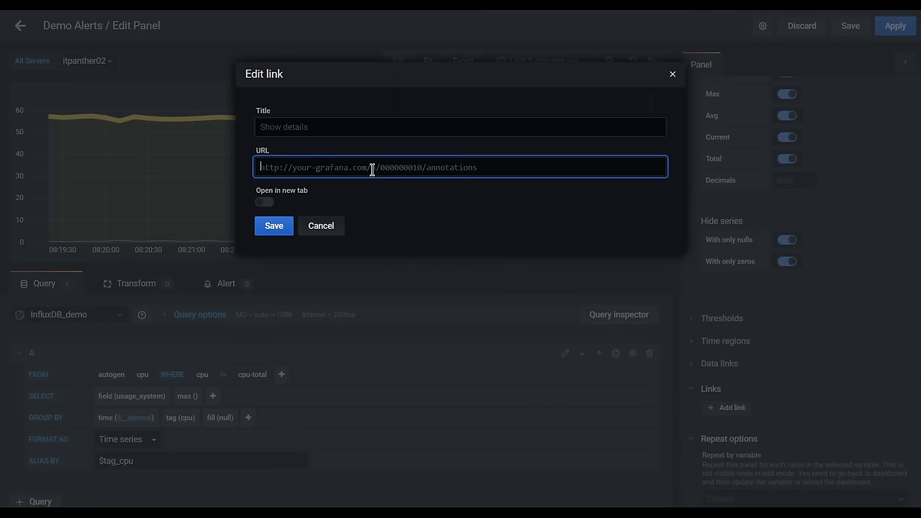
click(316, 128)
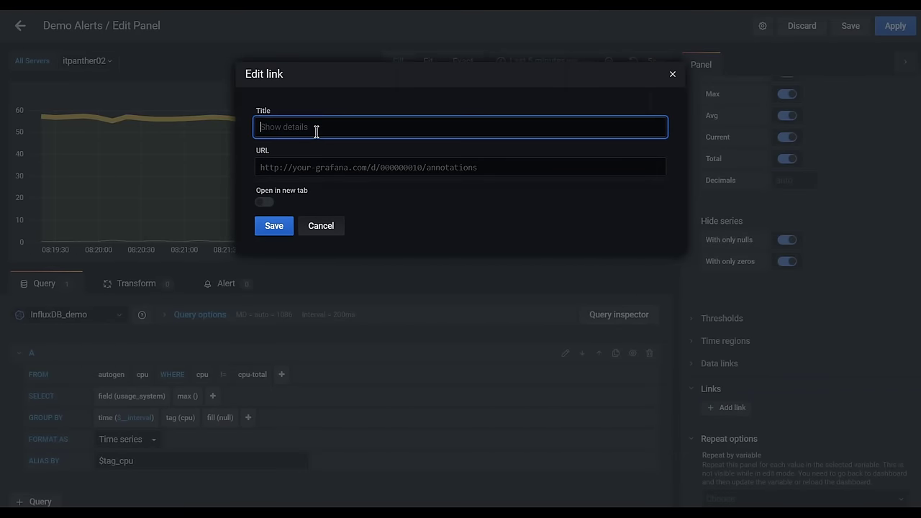
text(Read)
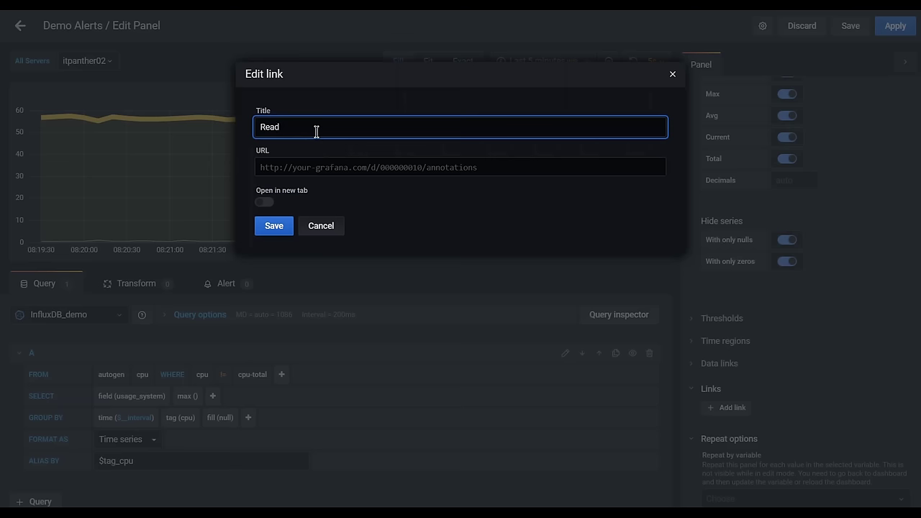
text(More)
click(343, 169)
text(http://)
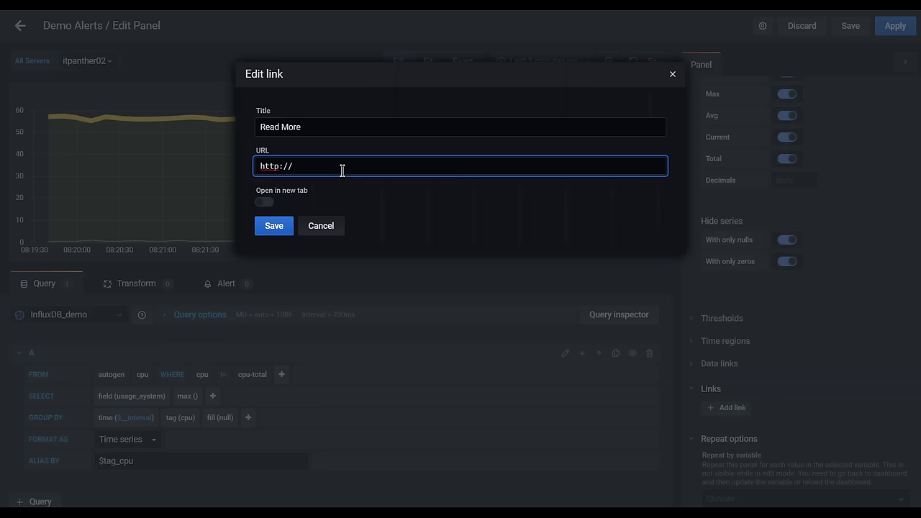
text(goo)
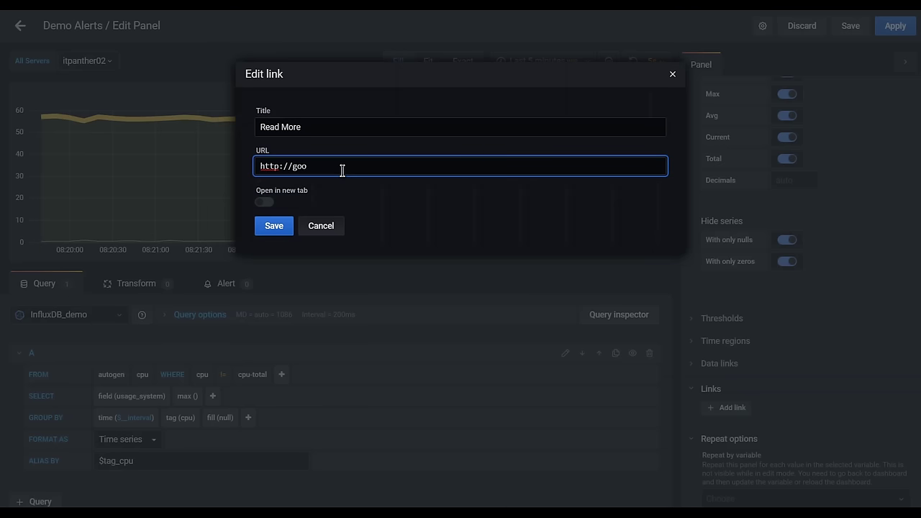
text(gle.com)
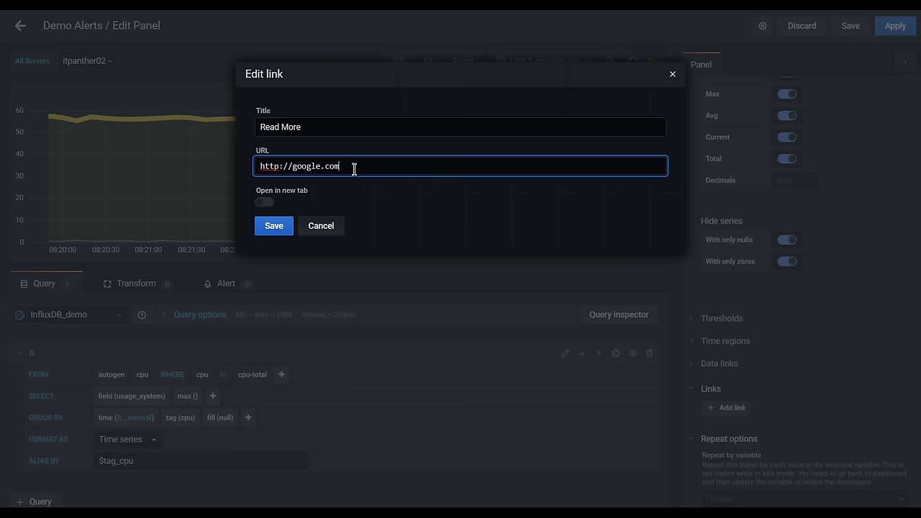
drag(339, 167, 292, 167)
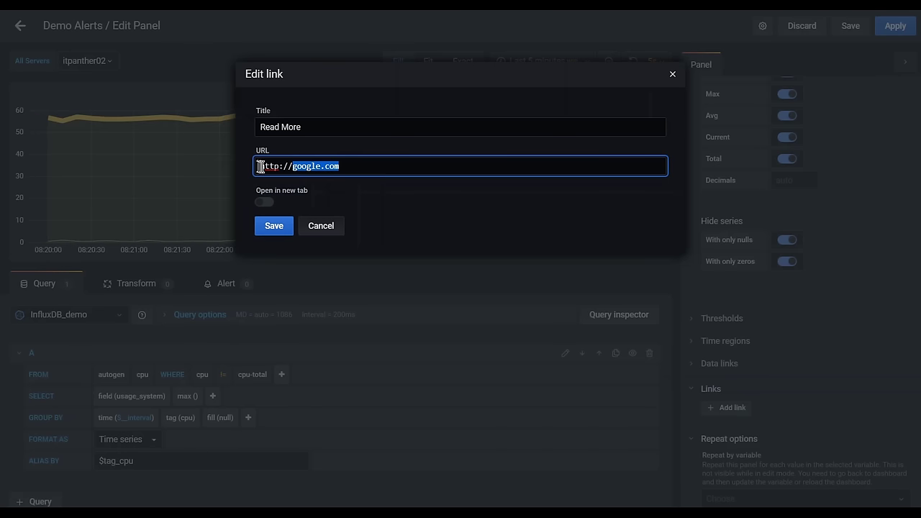
click(357, 167)
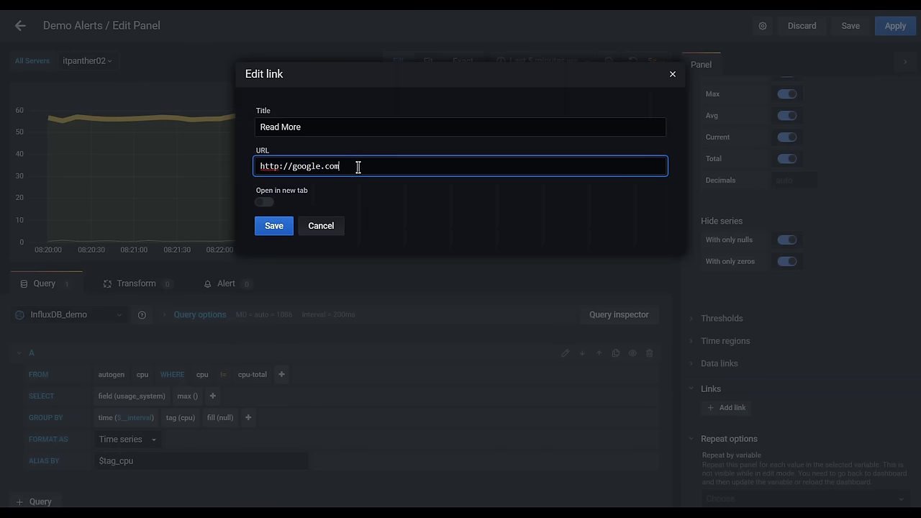
drag(358, 167, 282, 167)
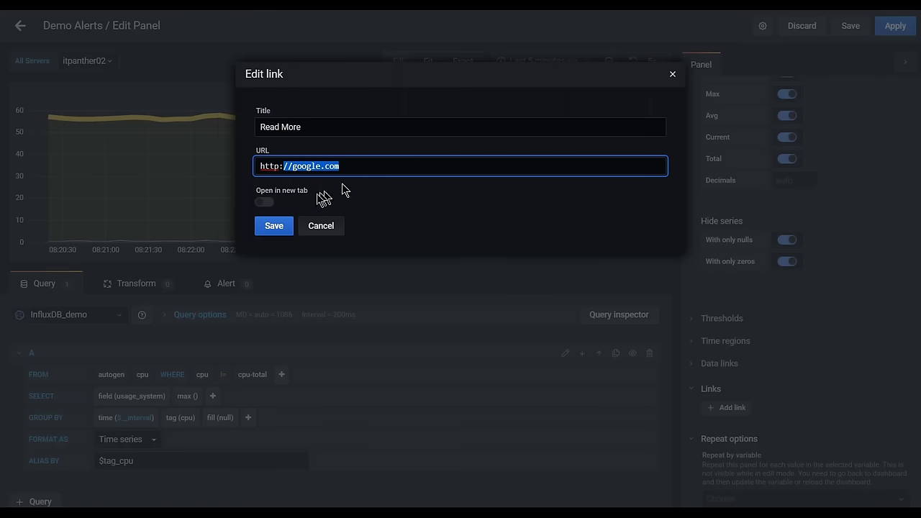
click(265, 202)
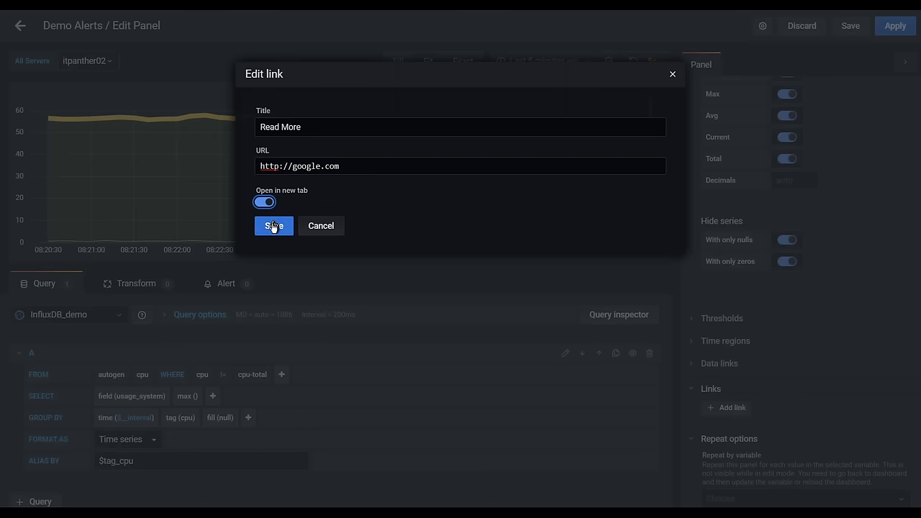
click(274, 227)
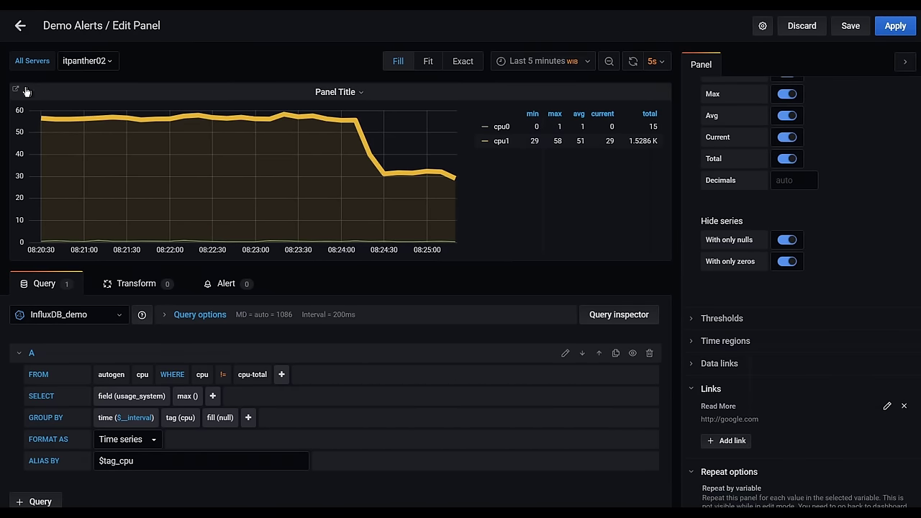
mouse_move(18, 94)
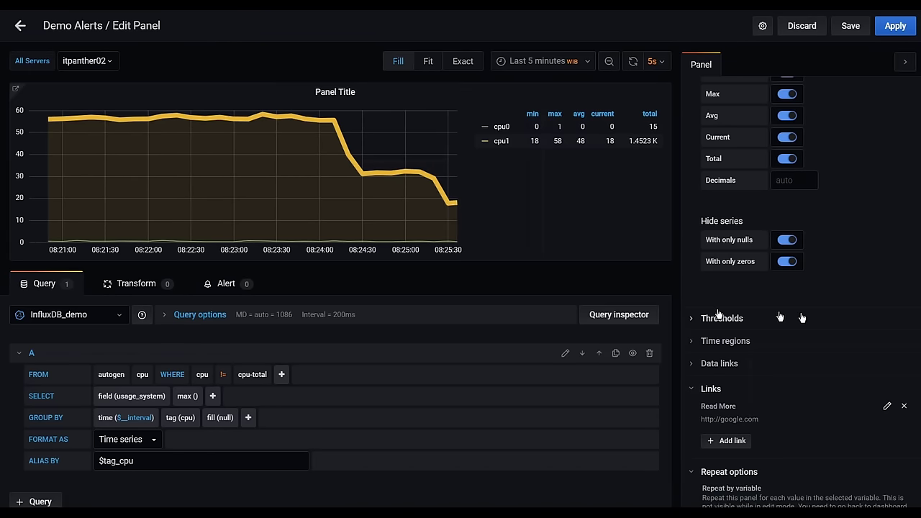
scroll(806, 409, down, 1)
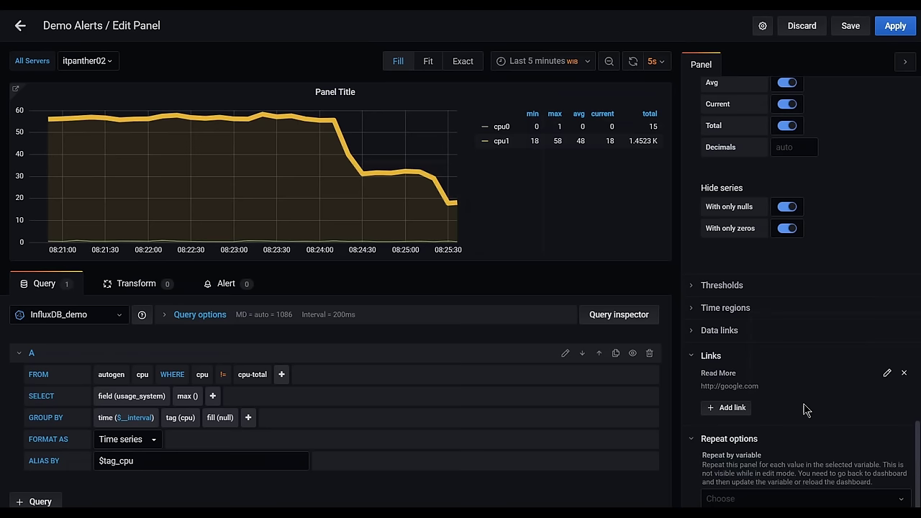
Scroll back up through the panel options pane to review the finished settings
scroll(806, 409, up, 5)
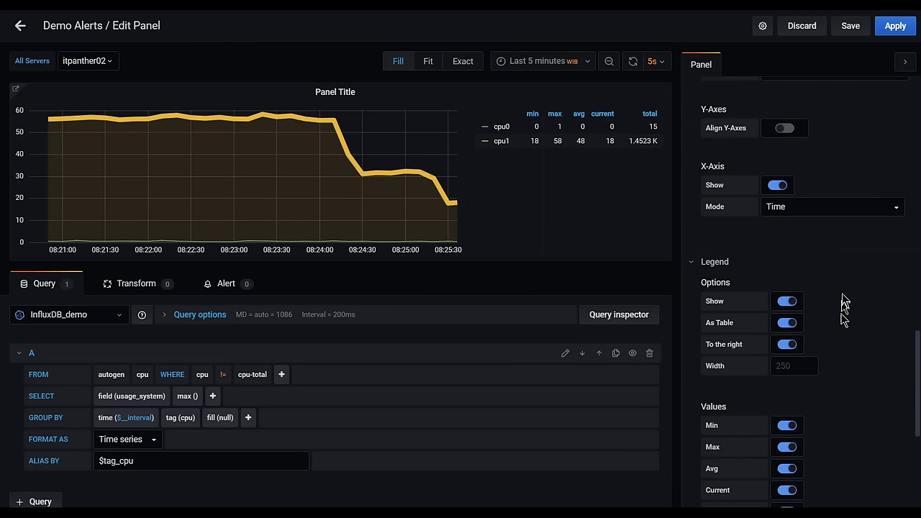
scroll(838, 322, up, 3)
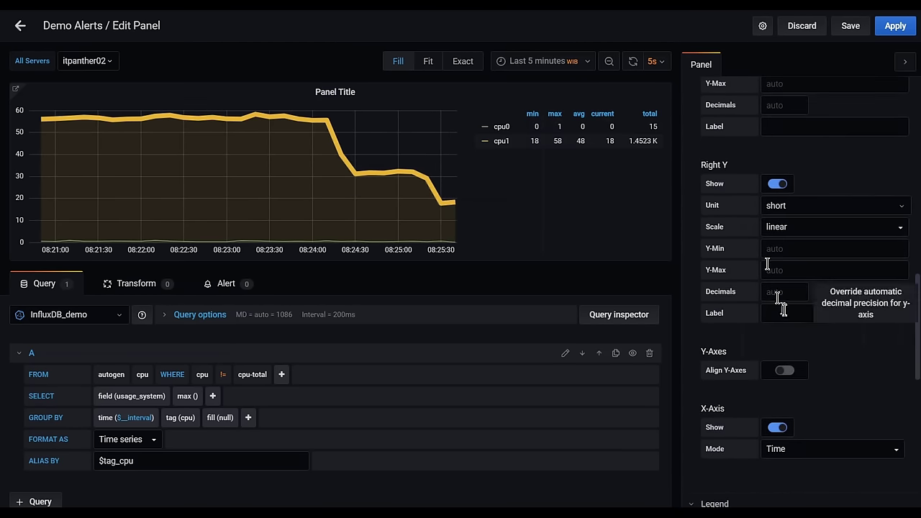
scroll(782, 385, up, 3)
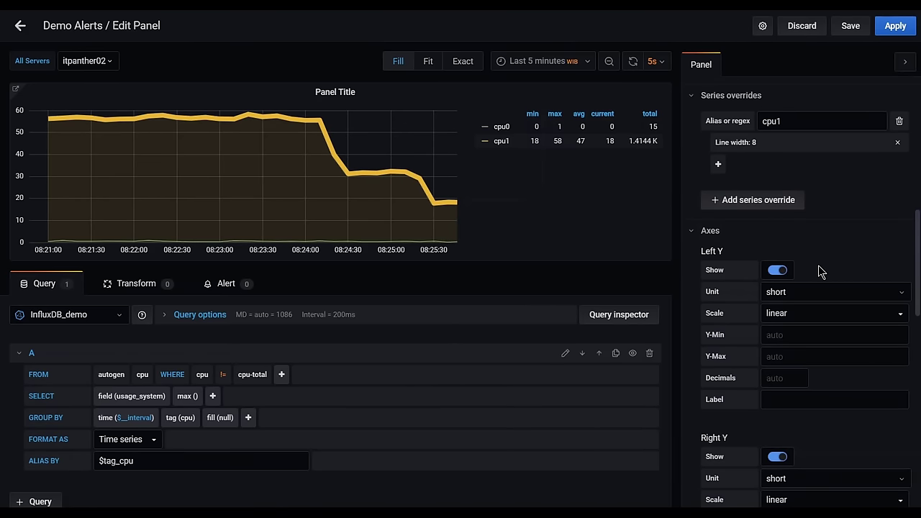
scroll(818, 270, up, 1)
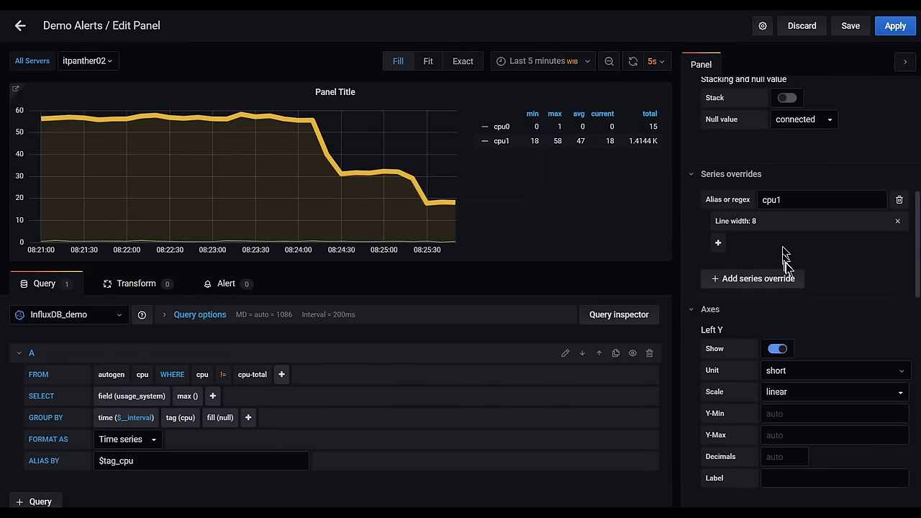
scroll(813, 322, up, 1)
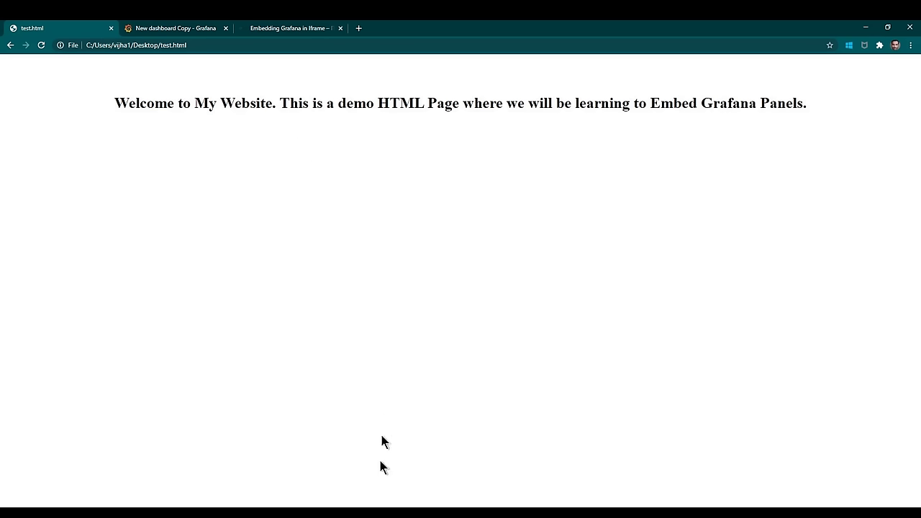
key(alt+Tab)
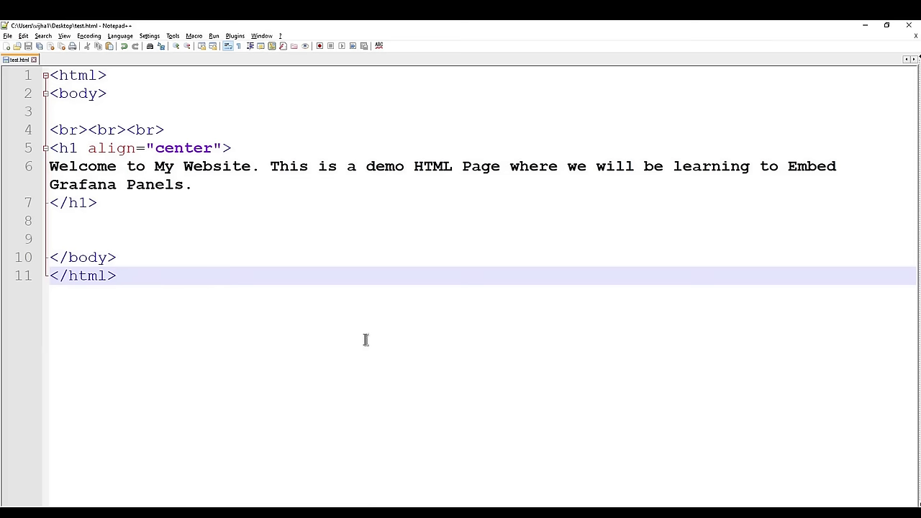
scroll(366, 340, down, 1)
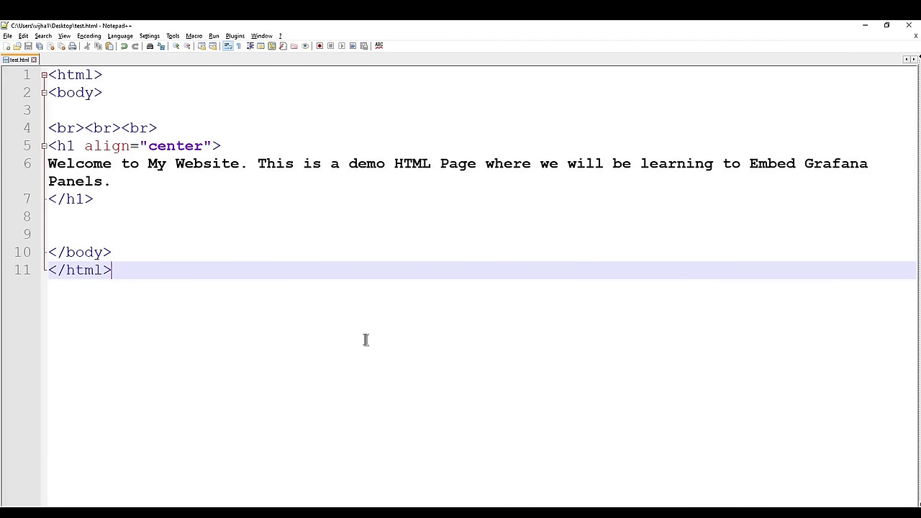
click(77, 74)
click(85, 94)
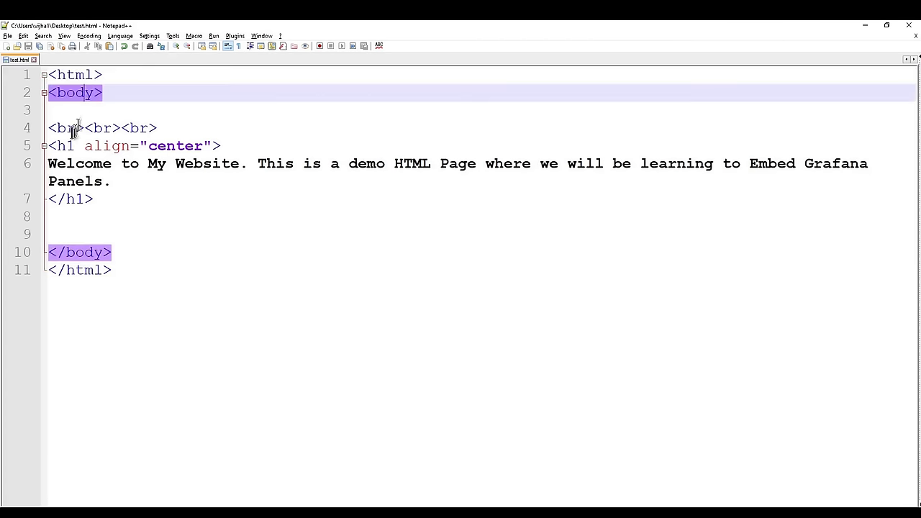
drag(49, 128, 94, 199)
click(218, 257)
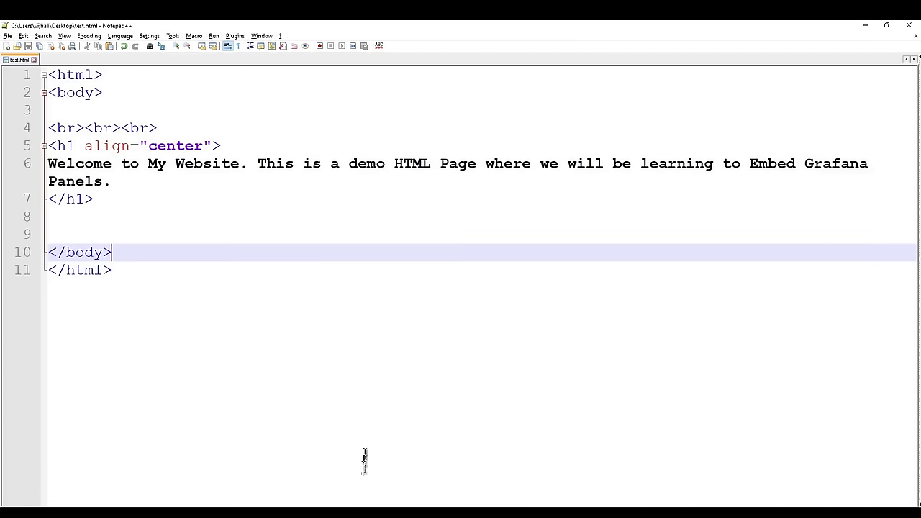
click(350, 512)
click(328, 501)
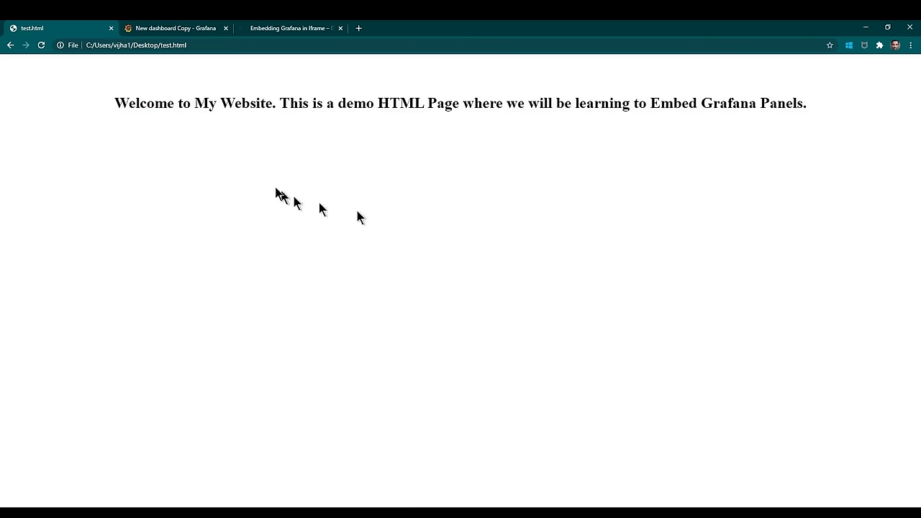
Compare the demo page with the Grafana dashboard, then bring up the Embedding Grafana in Iframe article
click(186, 27)
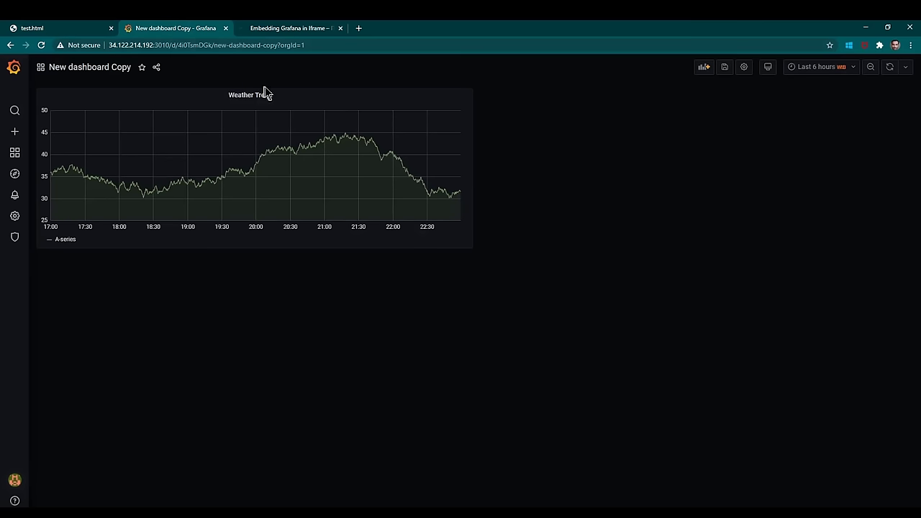
click(61, 27)
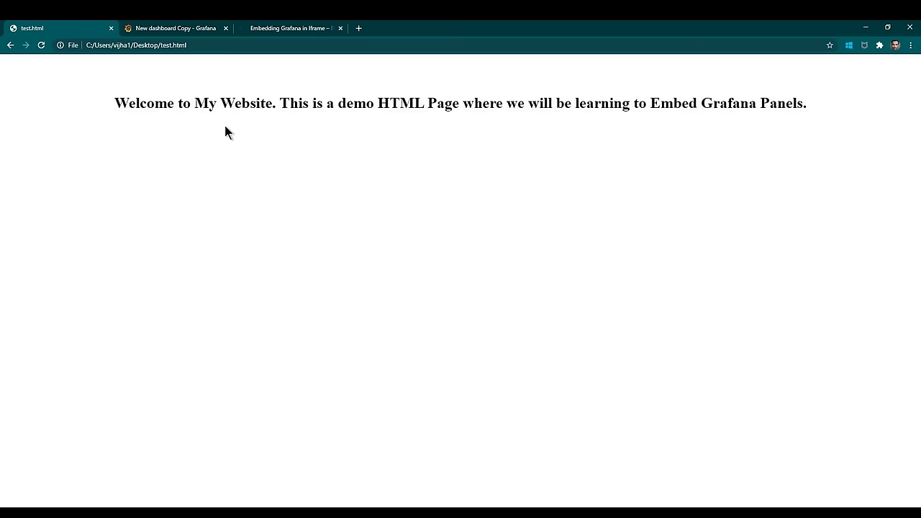
click(191, 29)
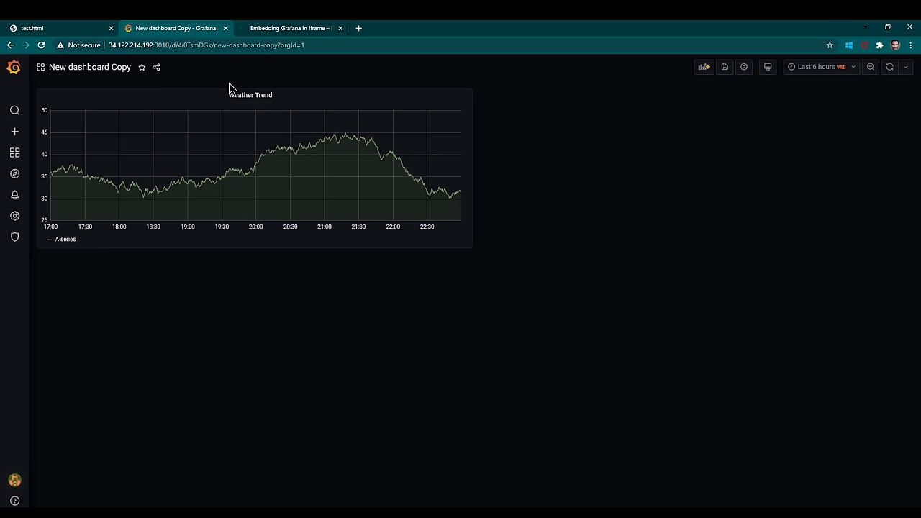
click(288, 28)
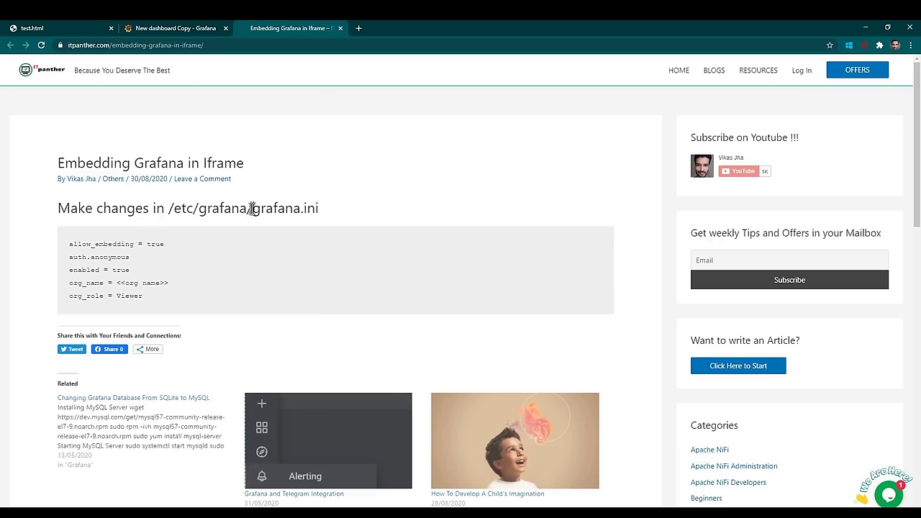
drag(252, 208, 329, 215)
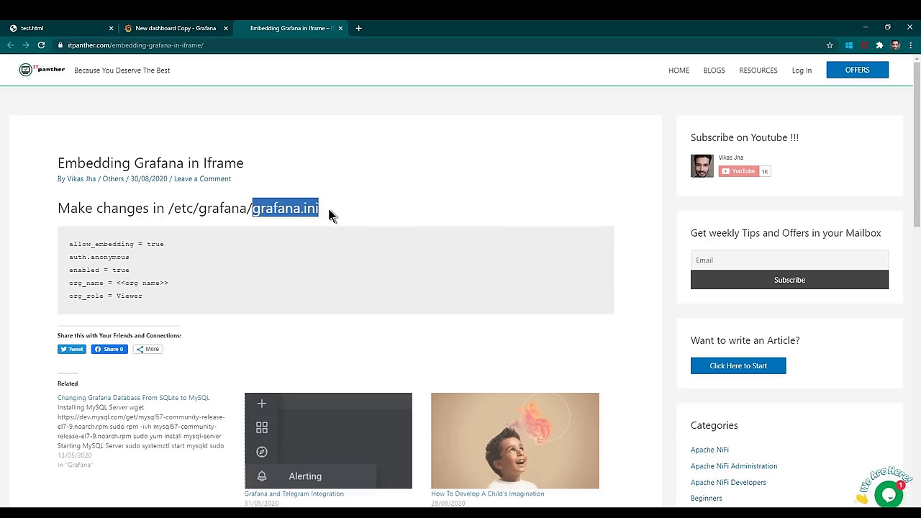
drag(173, 208, 328, 208)
click(328, 207)
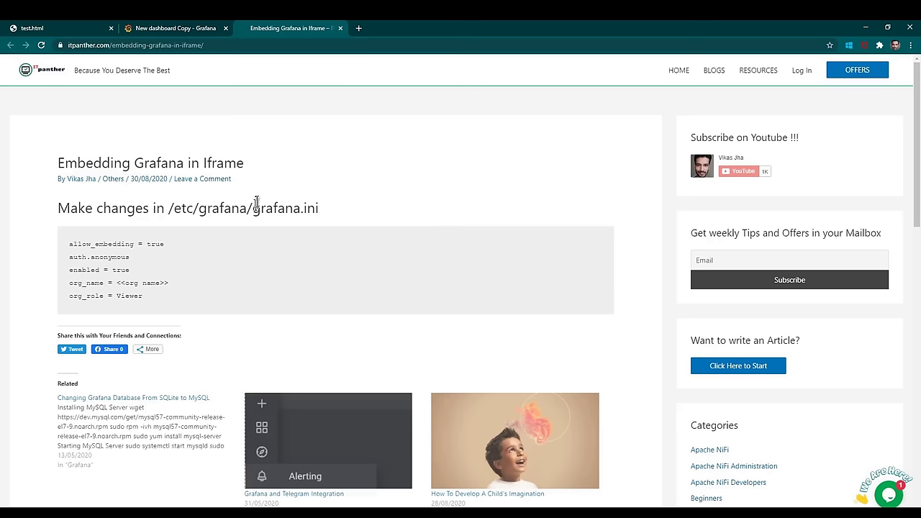
drag(168, 294, 69, 241)
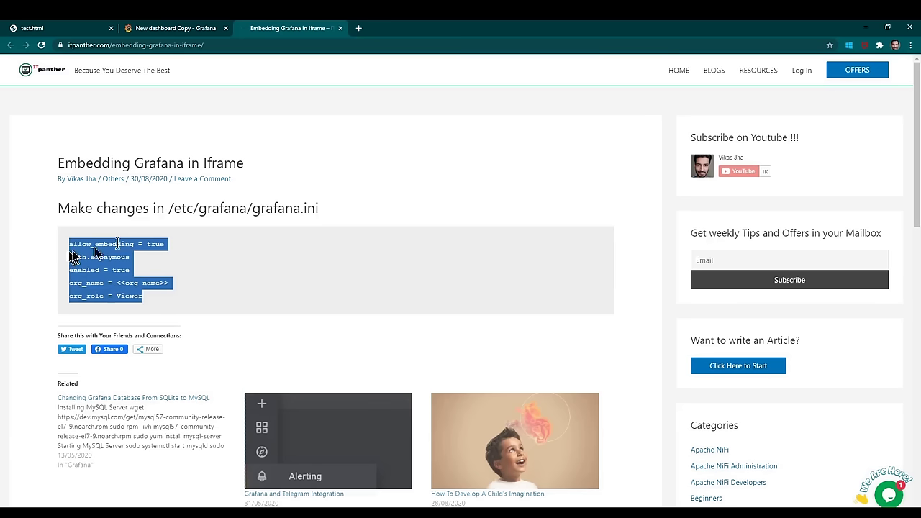
click(175, 245)
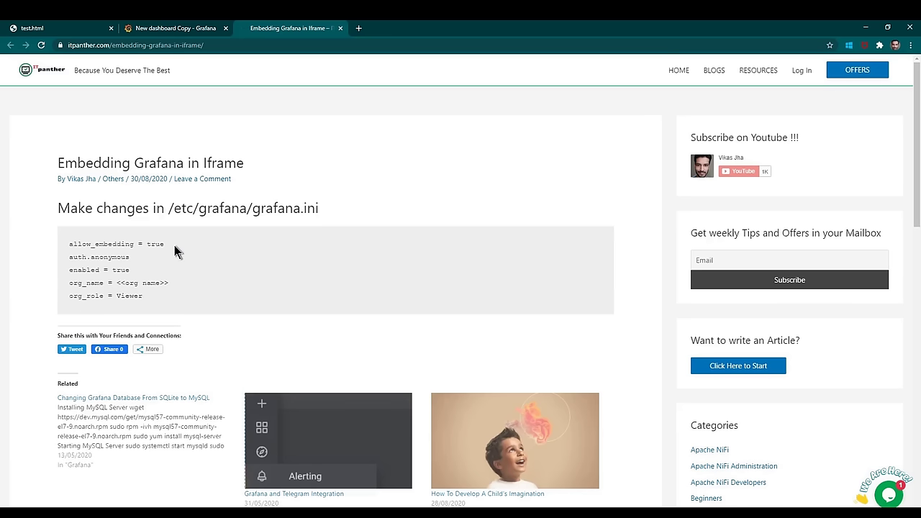
Open Server Admin Settings and search 'embedd' to confirm allow_embedding = true
click(184, 28)
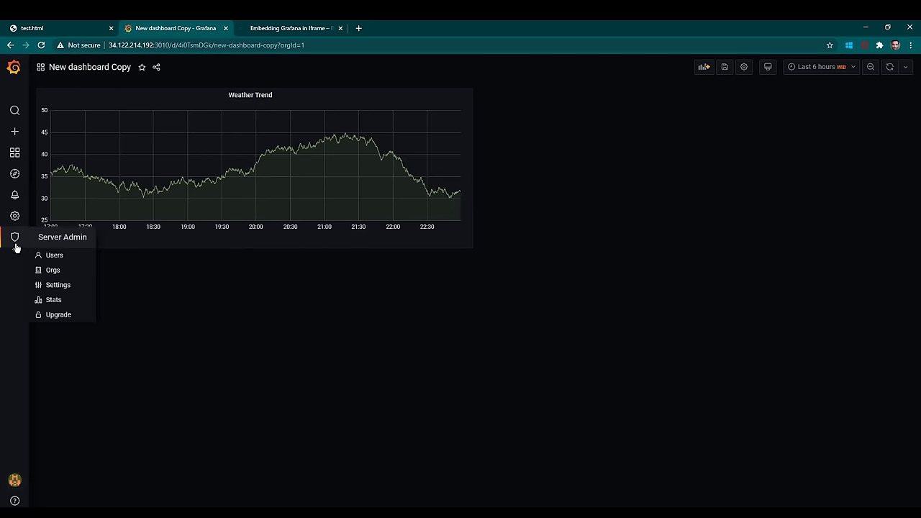
mouse_move(15, 240)
middle_click(67, 292)
click(323, 26)
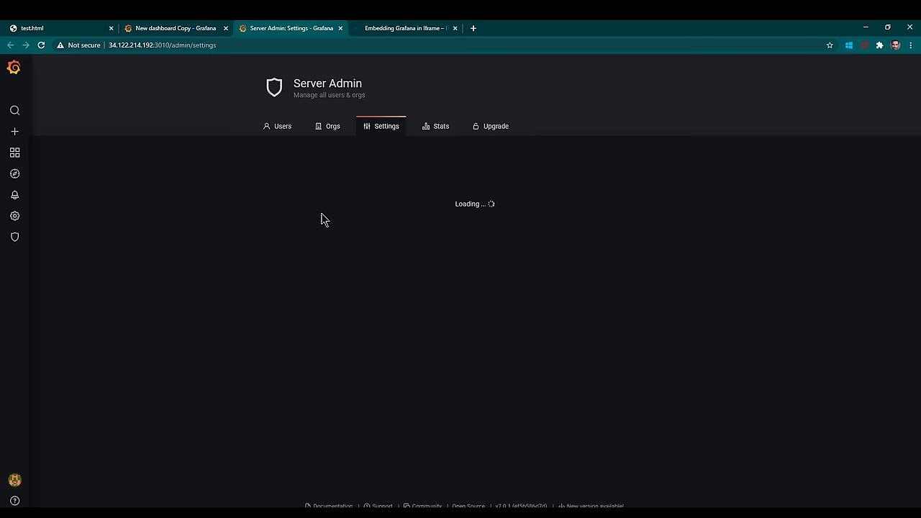
key(ctrl+f)
text(embedd)
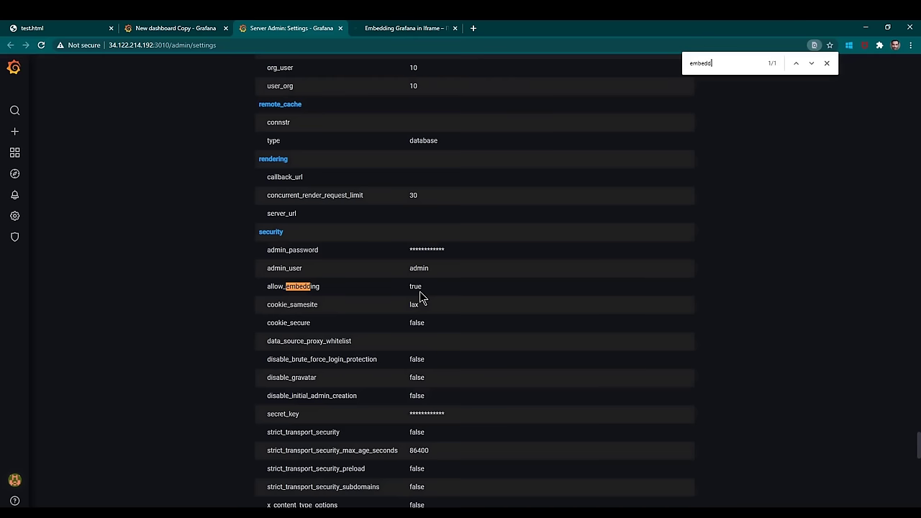
Search 'anonym' to confirm auth.anonymous enabled is true
key(ctrl+a)
text(anym)
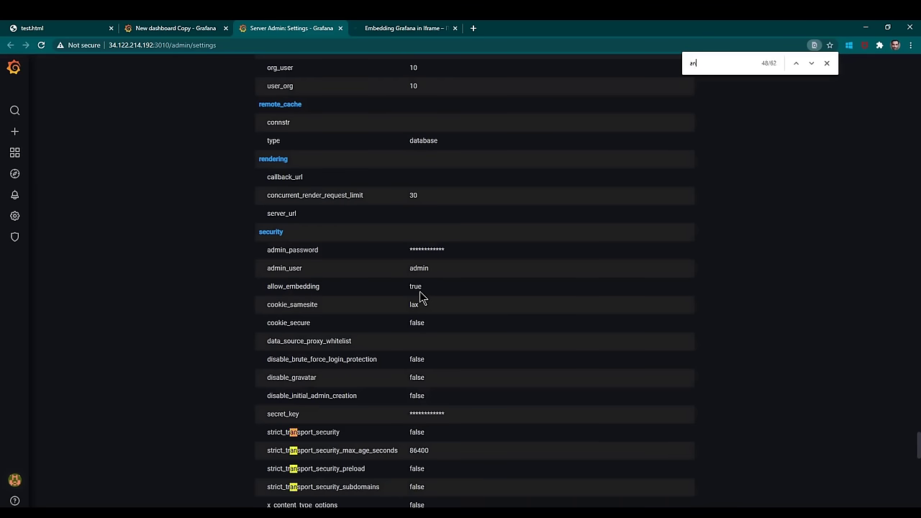
key(BackSpace)
key(BackSpace)
key(BackSpace)
text(nonym)
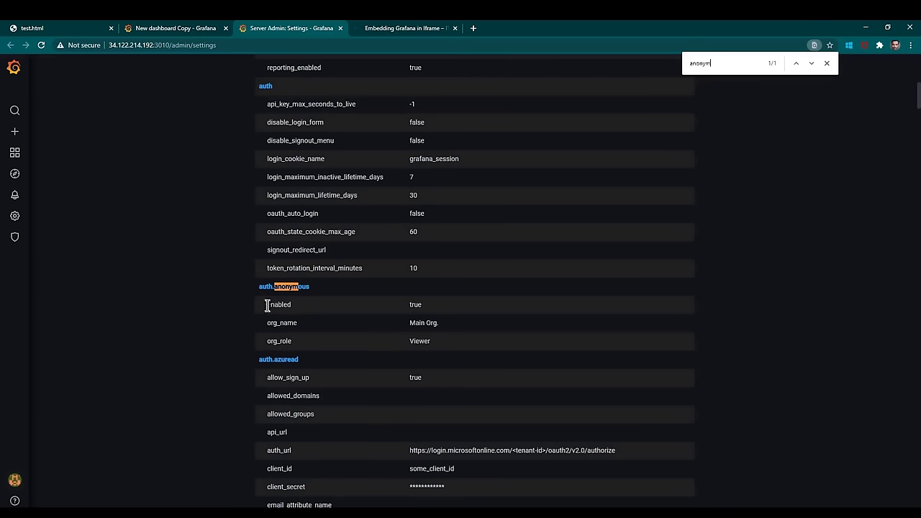
drag(267, 304, 302, 311)
click(430, 314)
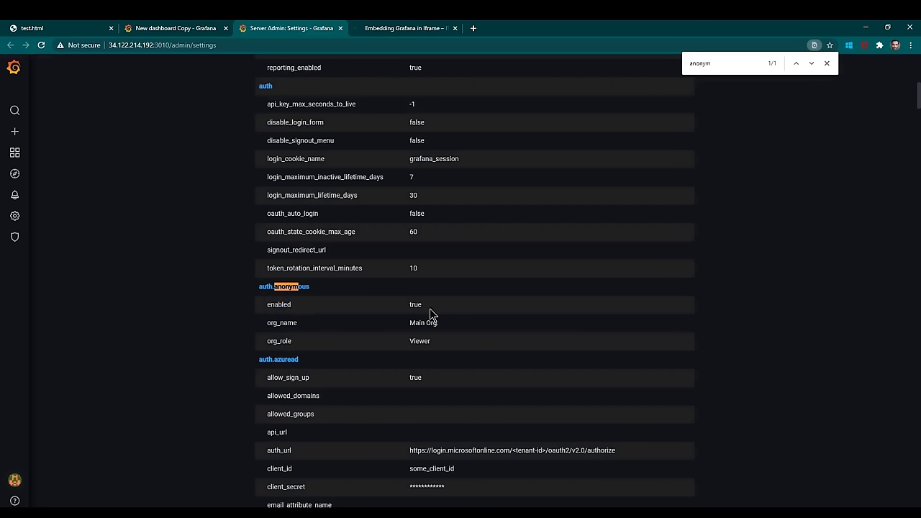